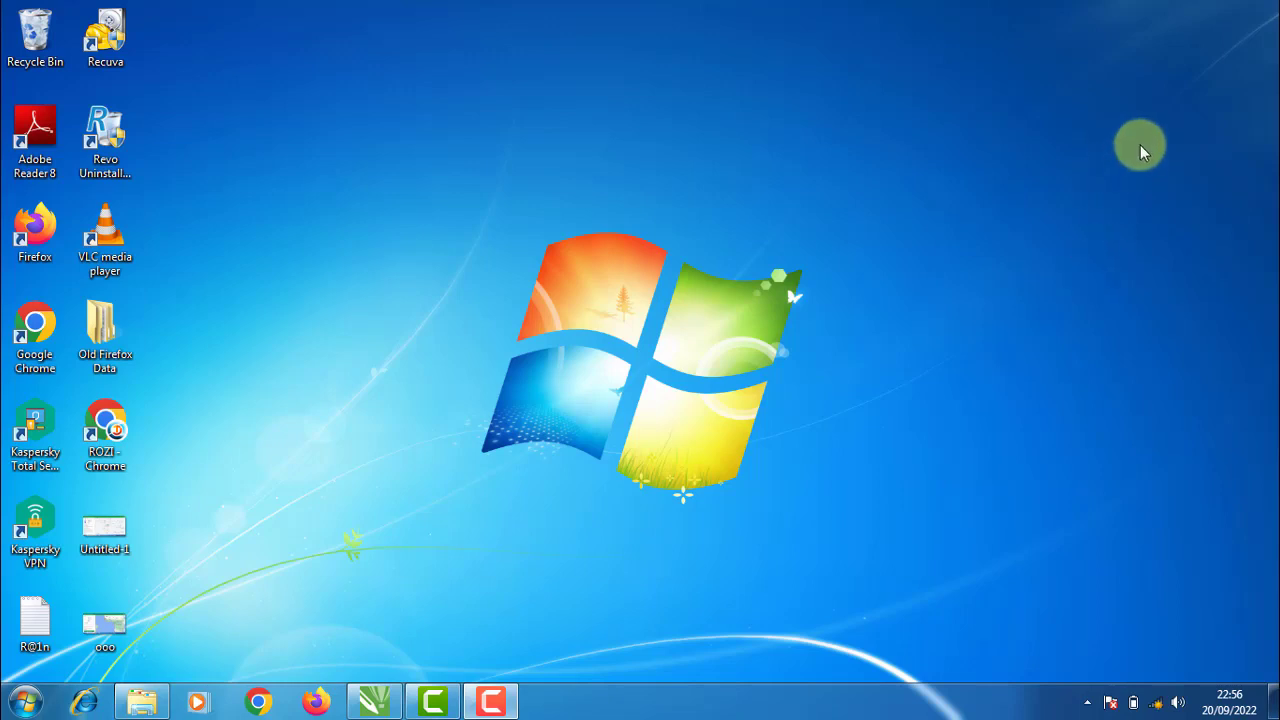
Refresh the desktop, then open the Thumbnail folder inside 1. Youtube in Explorer
right_click(1151, 122)
click(1172, 175)
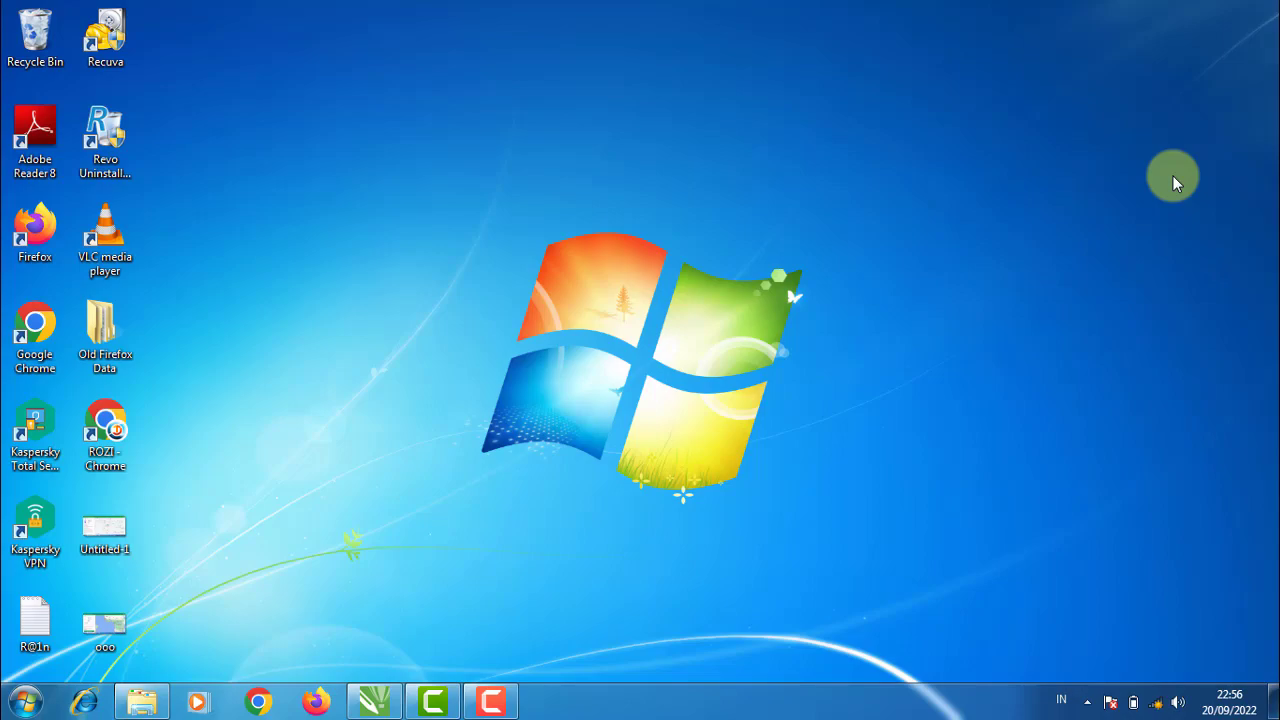
click(142, 702)
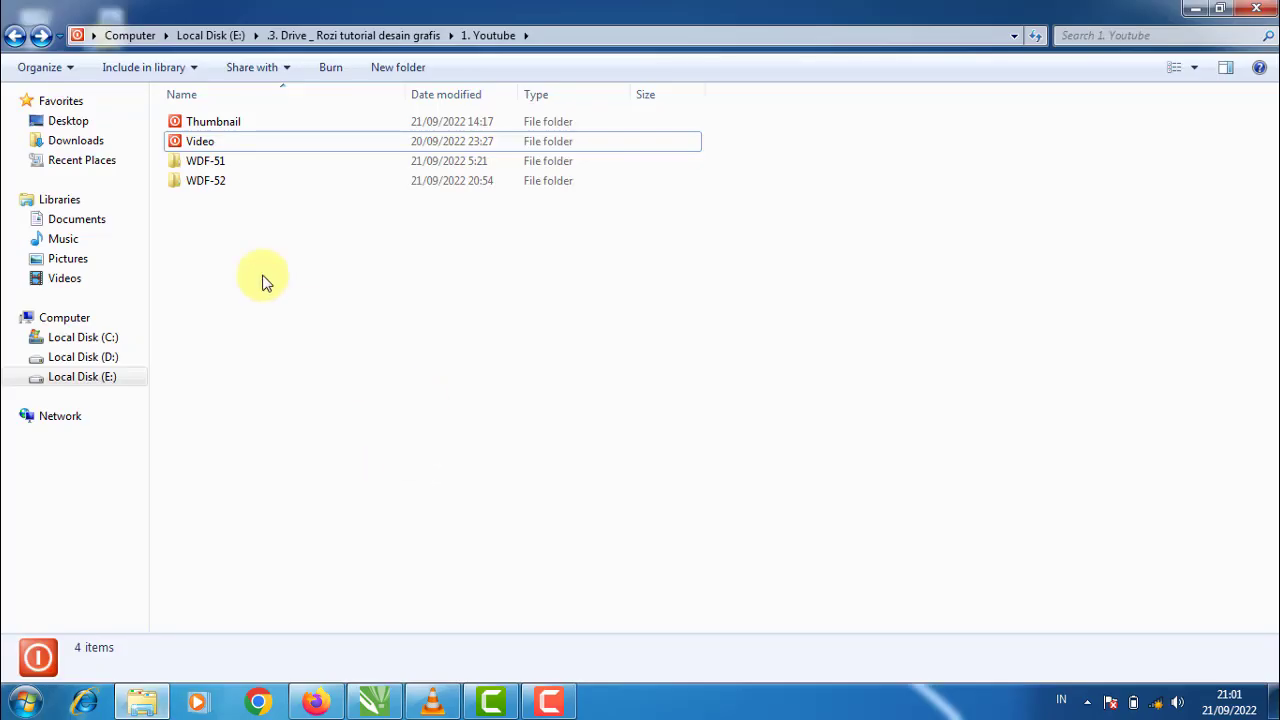
double_click(249, 124)
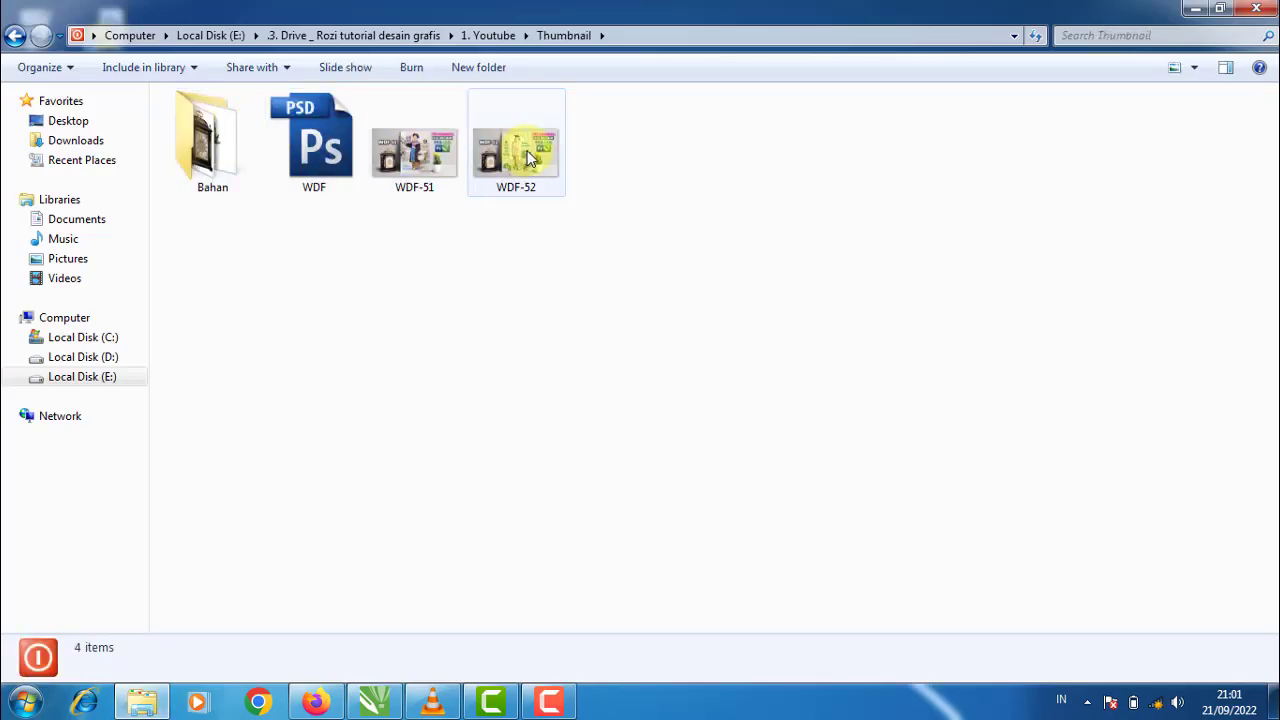
double_click(420, 150)
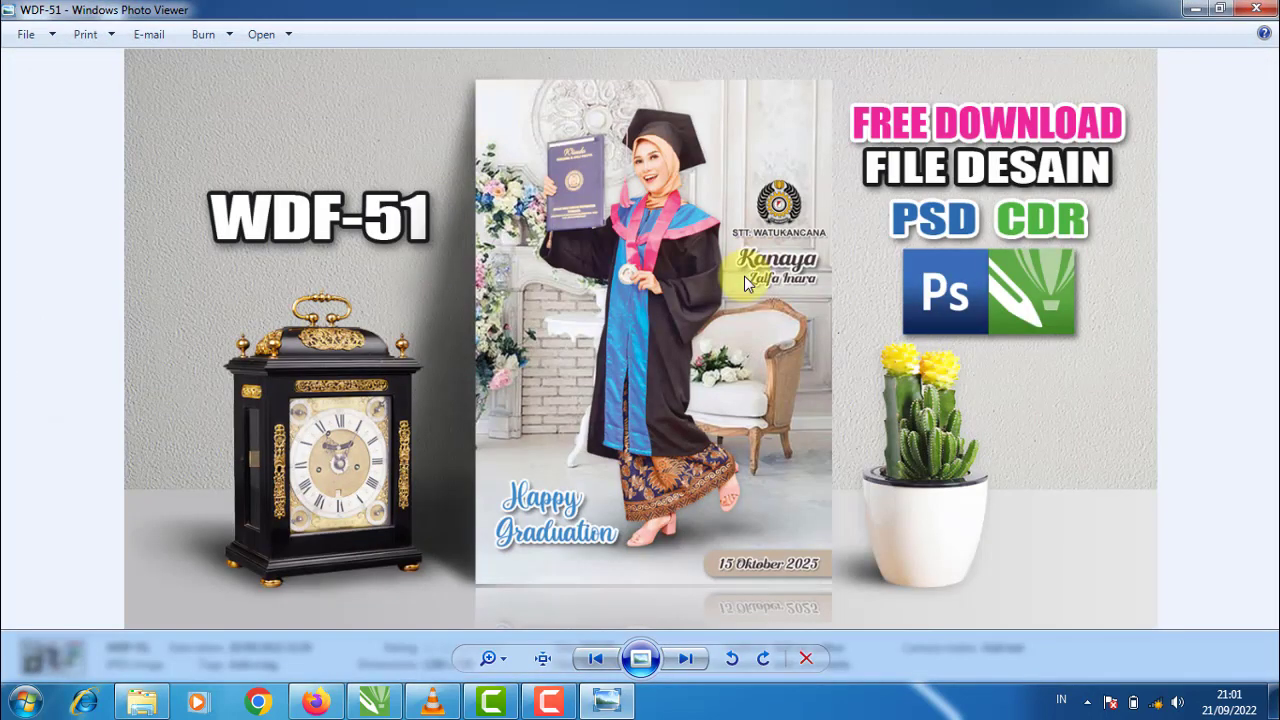
click(690, 658)
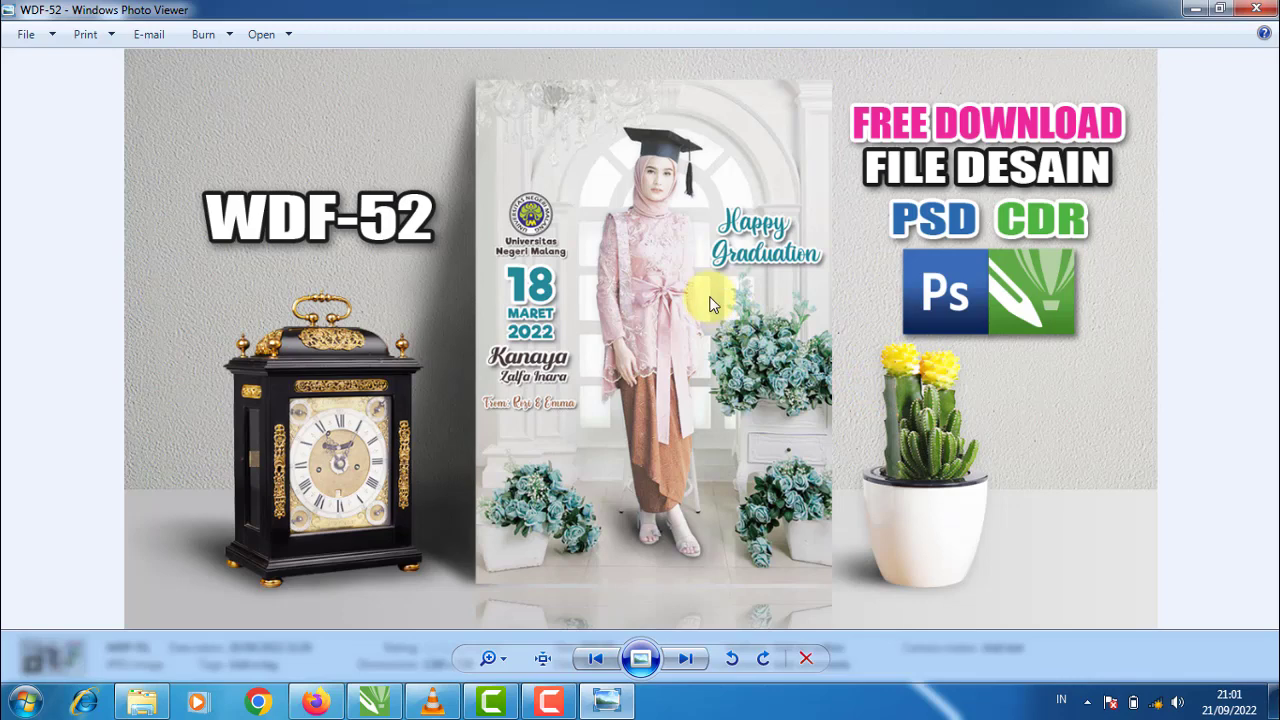
click(1256, 8)
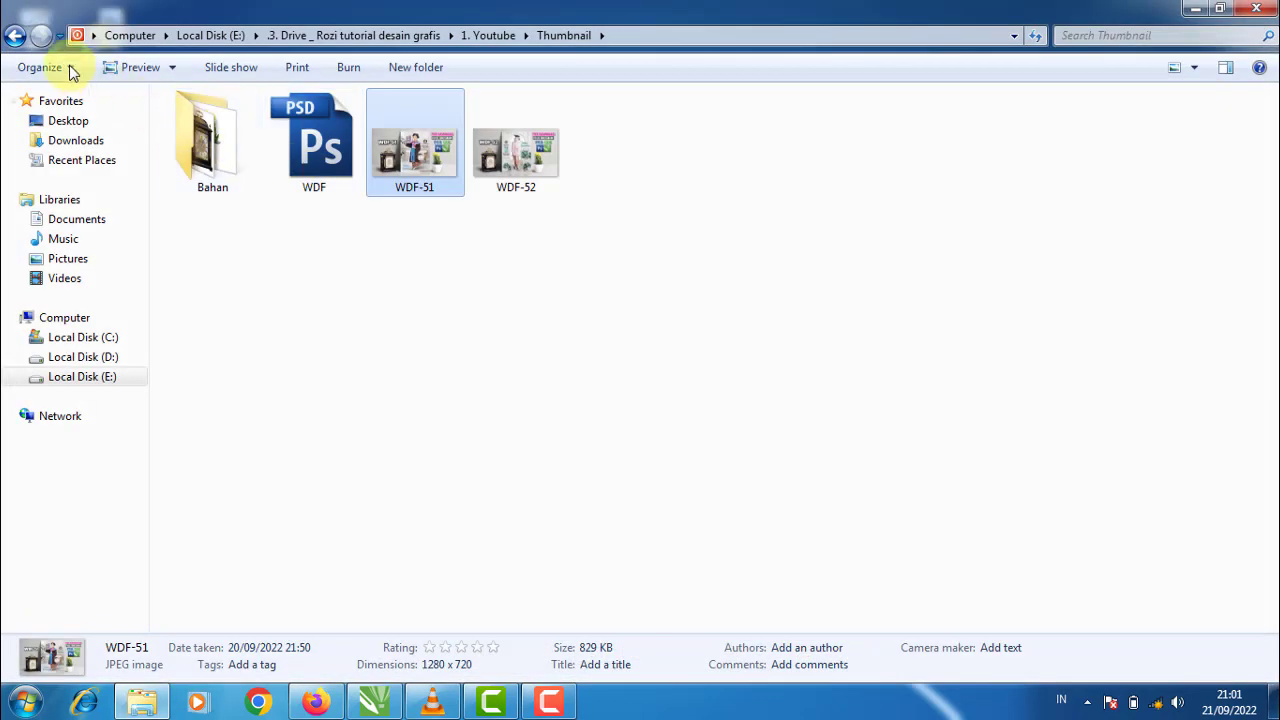
Go back to 1. Youtube and open WDF-52, then its WDF-52P folder
click(19, 38)
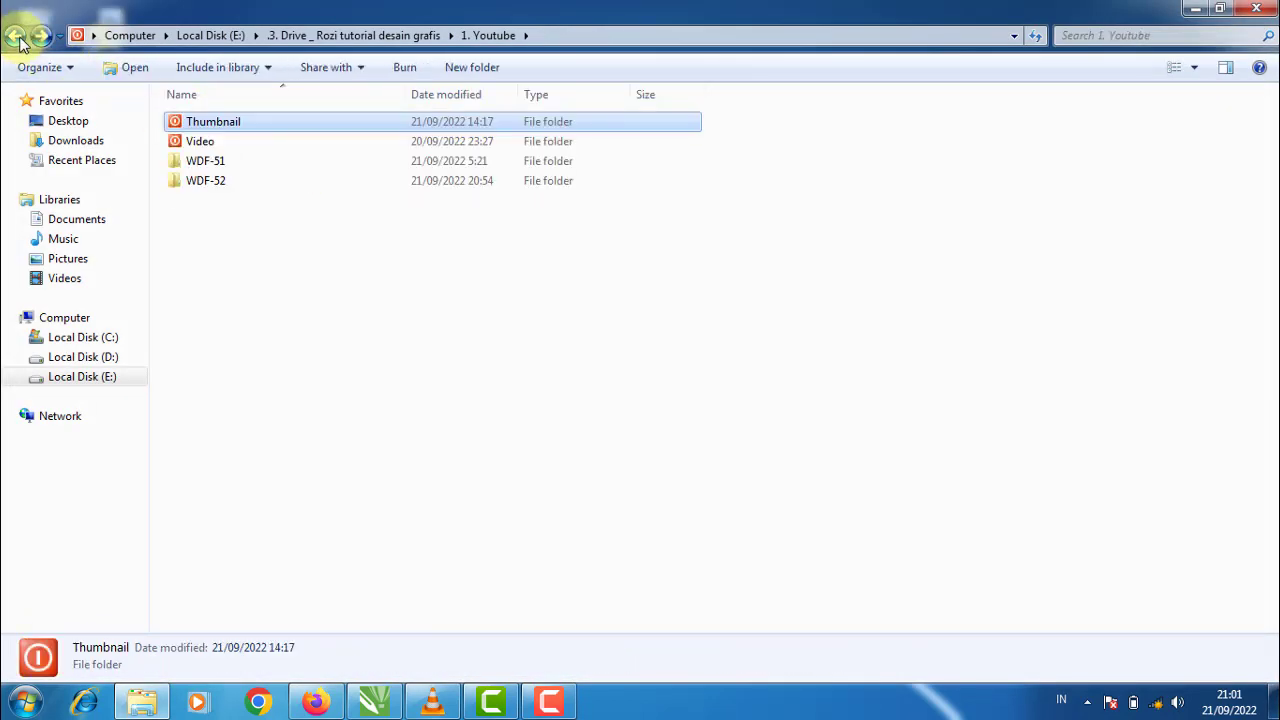
click(252, 185)
double_click(252, 185)
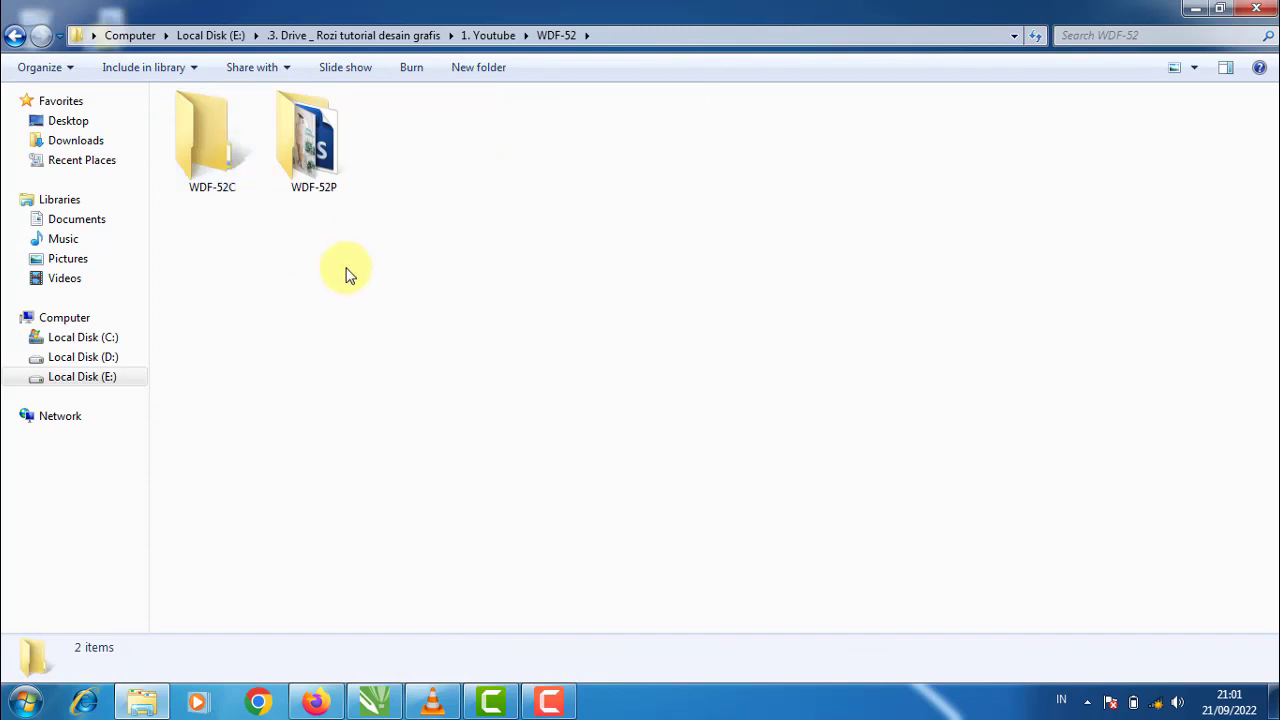
double_click(336, 146)
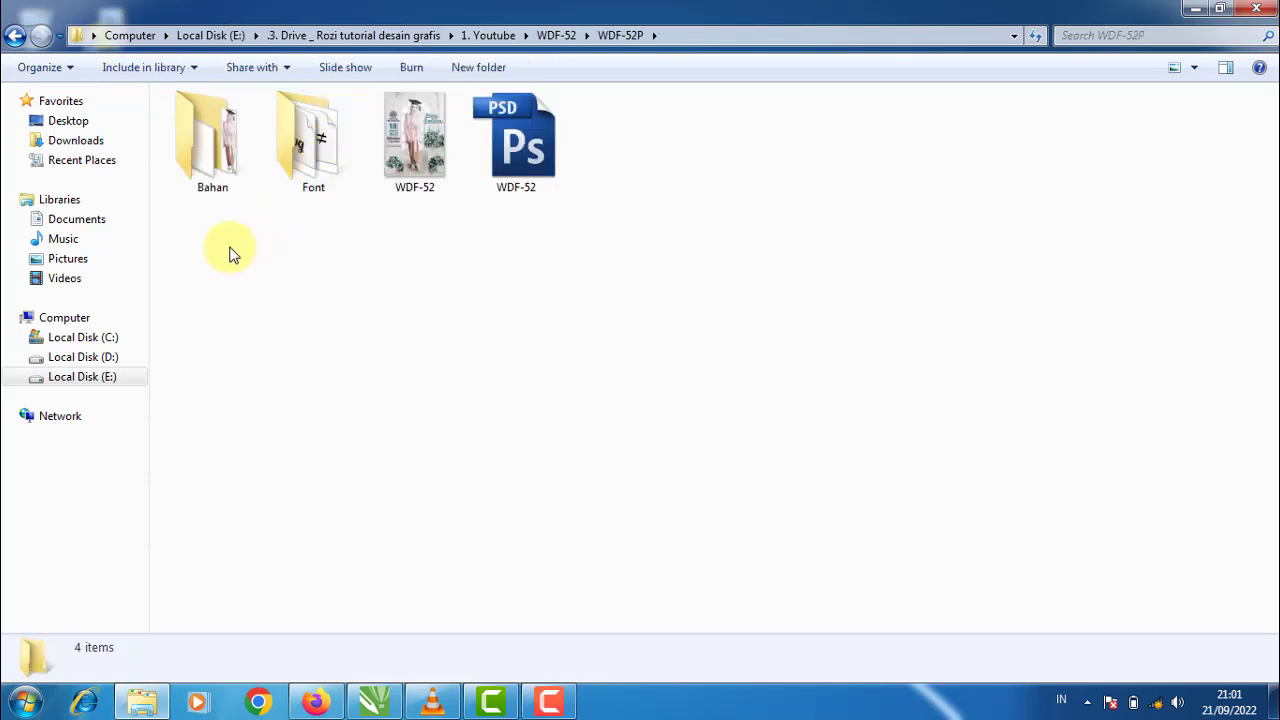
Peek into the Bahan folder, return to WDF-52P, and view the WDF-52 poster image
click(217, 180)
double_click(217, 175)
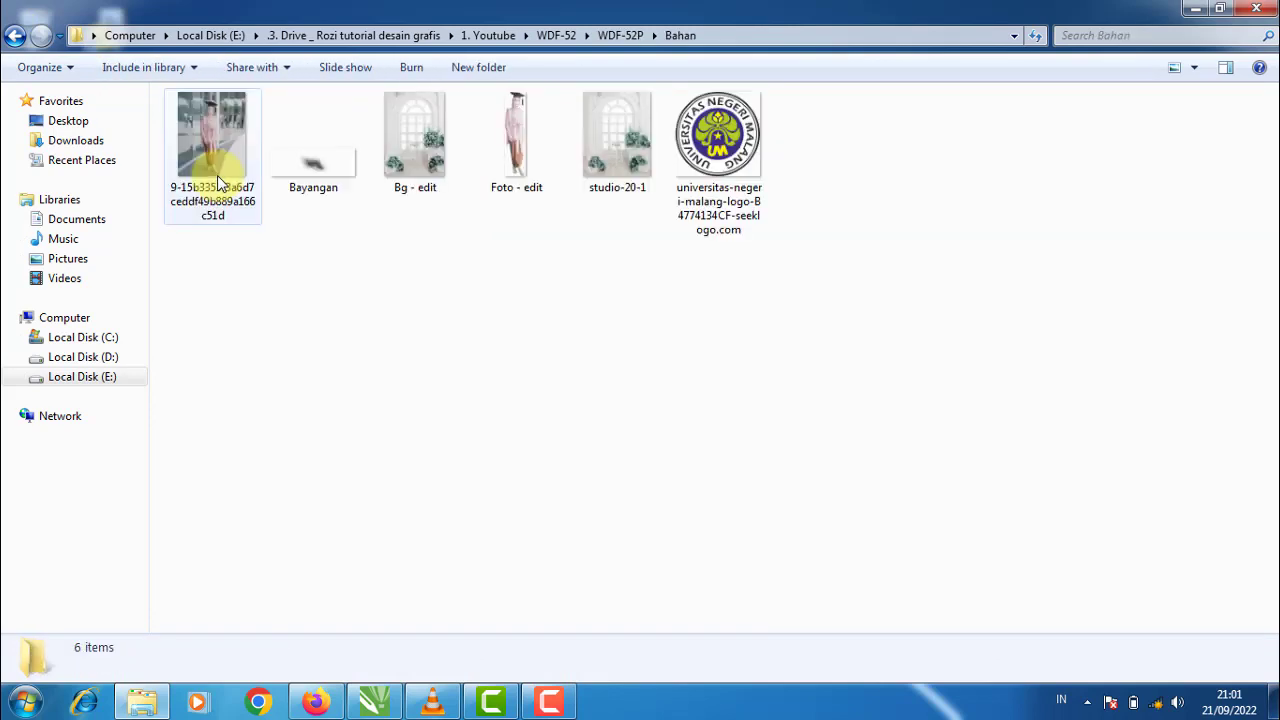
click(20, 40)
click(313, 145)
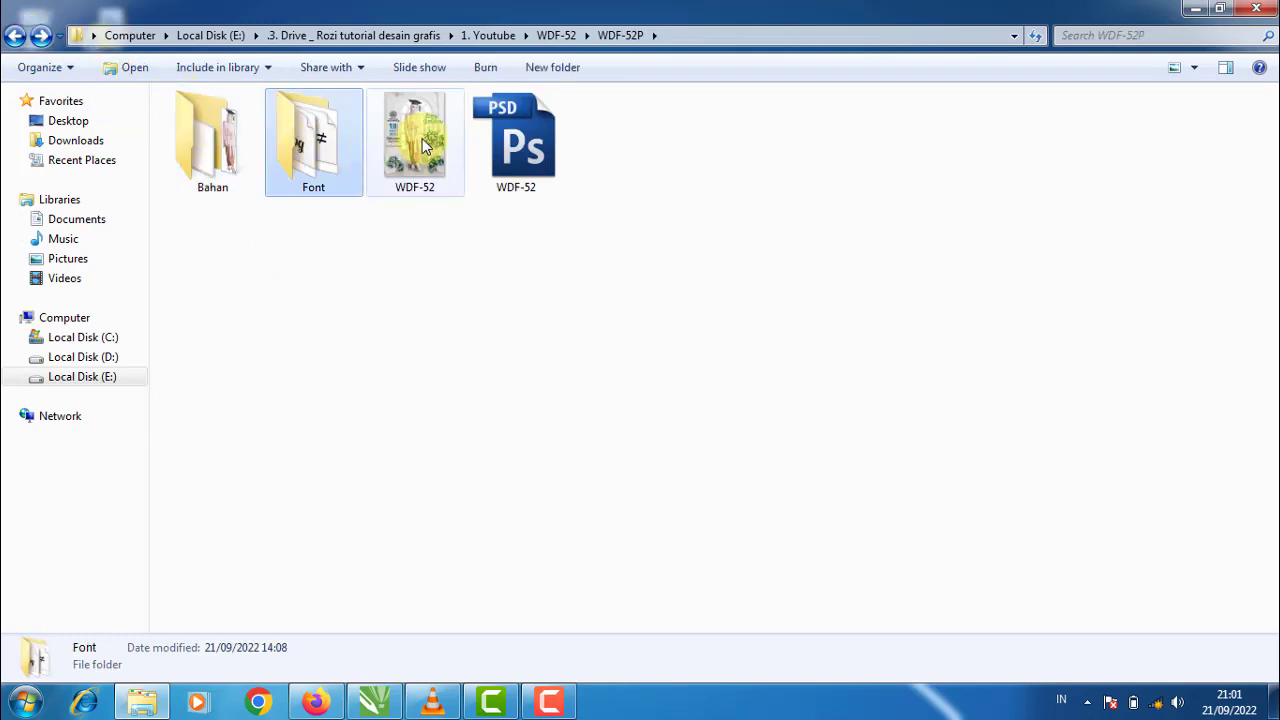
double_click(424, 146)
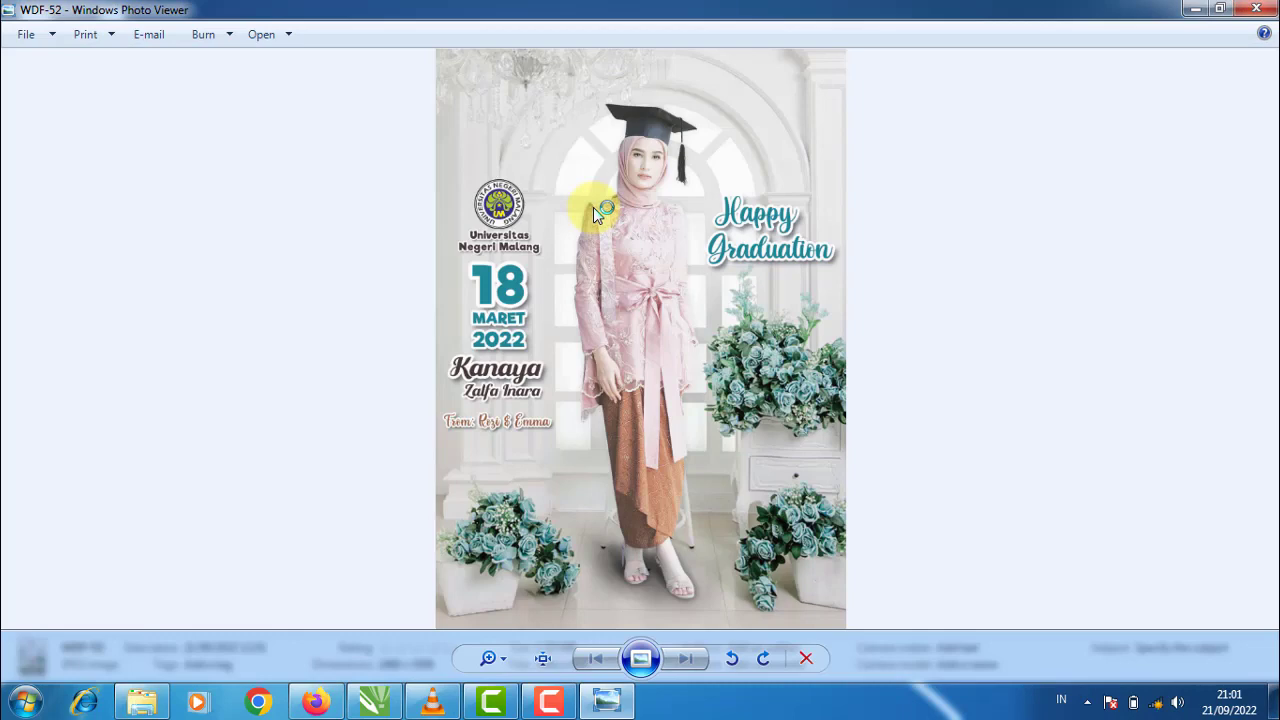
scroll(699, 157, up, 3)
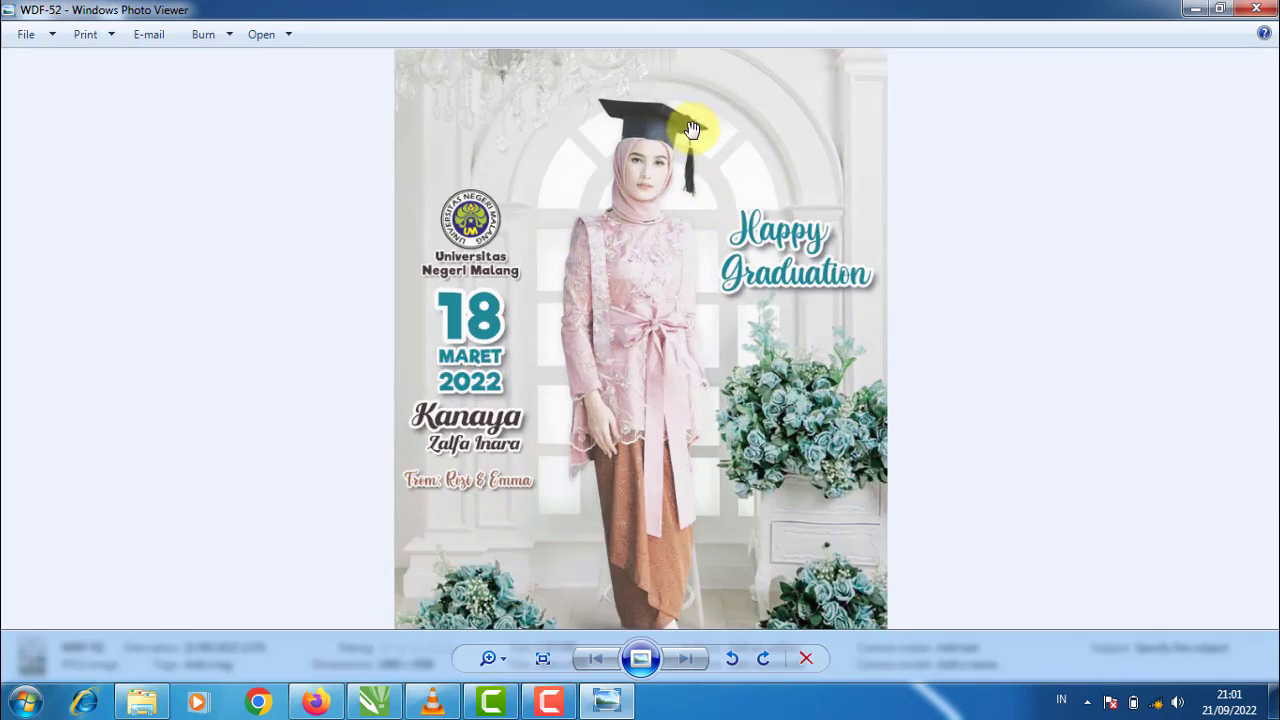
mouse_move(709, 300)
mouse_down()
mouse_move(691, 455)
mouse_move(657, 277)
mouse_up()
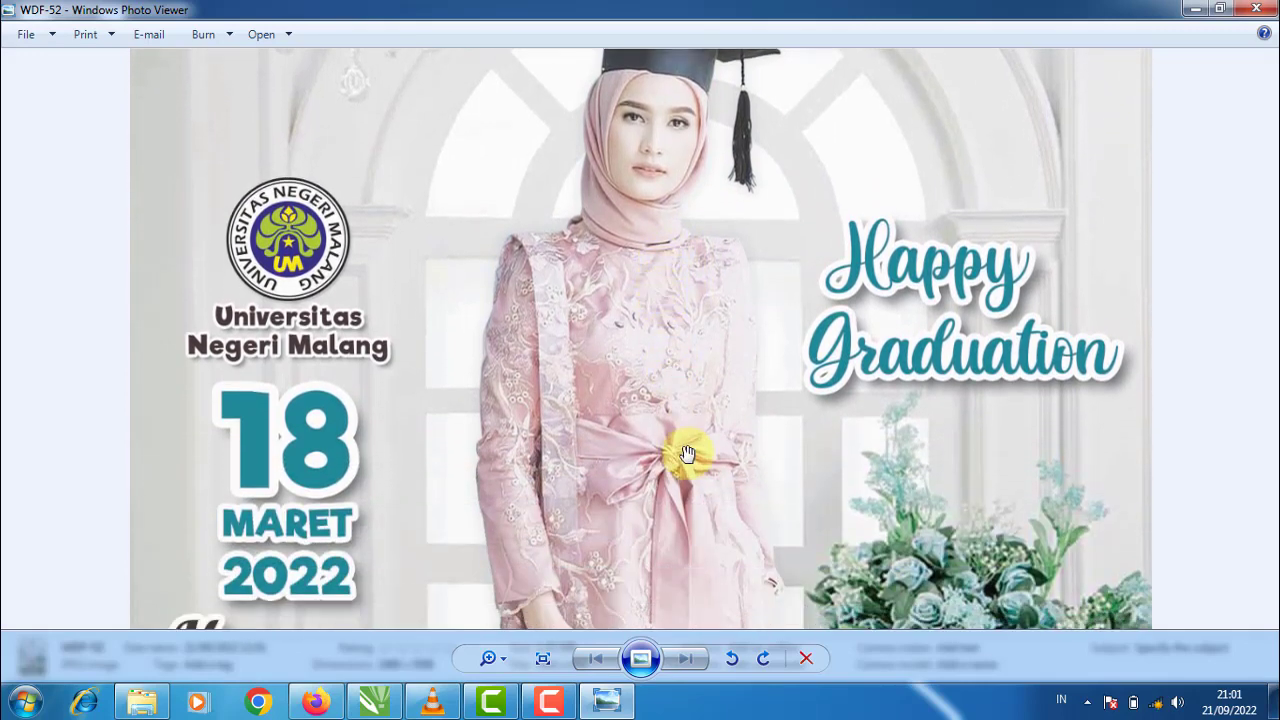
drag(691, 451, 657, 306)
drag(677, 471, 657, 280)
drag(677, 417, 651, 283)
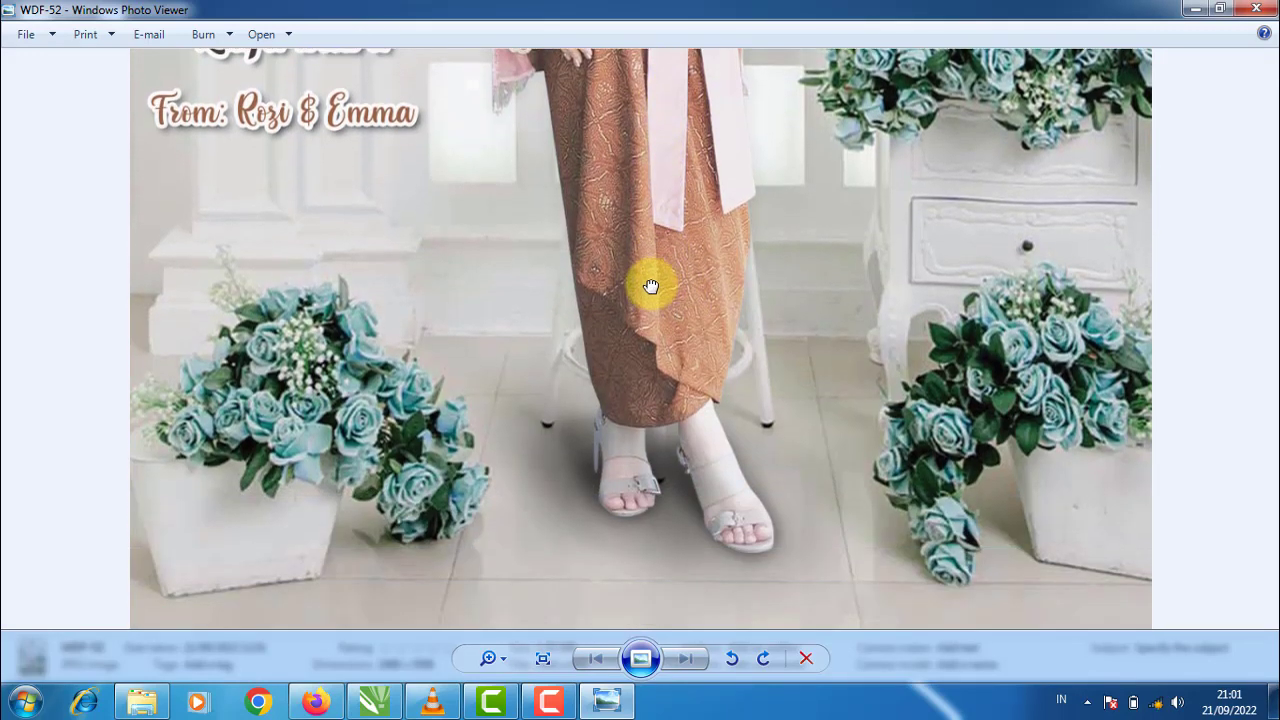
scroll(651, 360, down, 2)
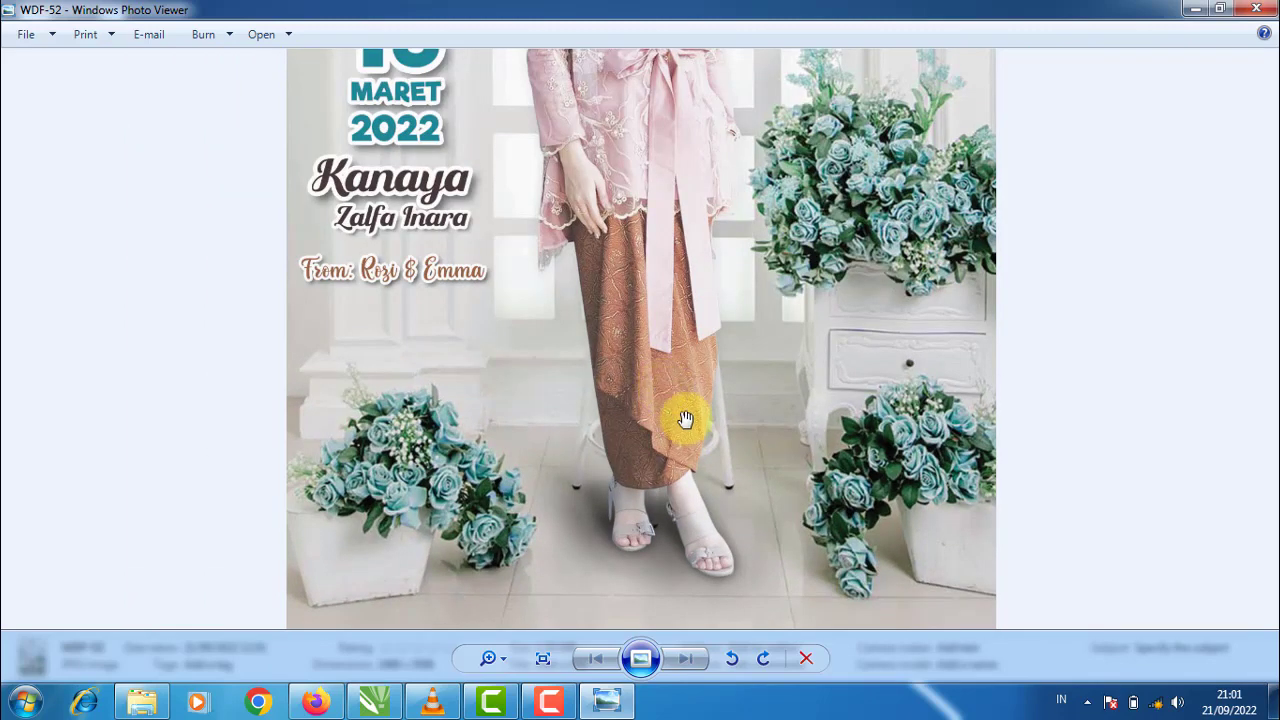
scroll(676, 369, down, 3)
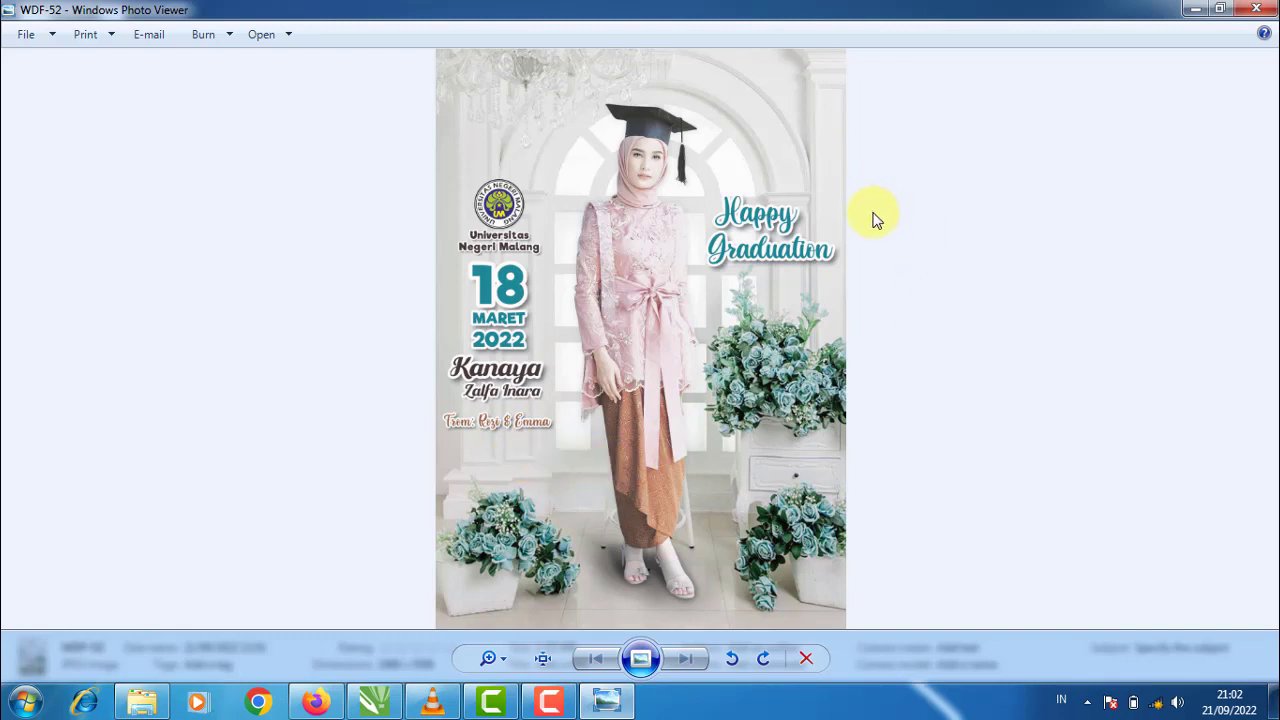
click(1262, 10)
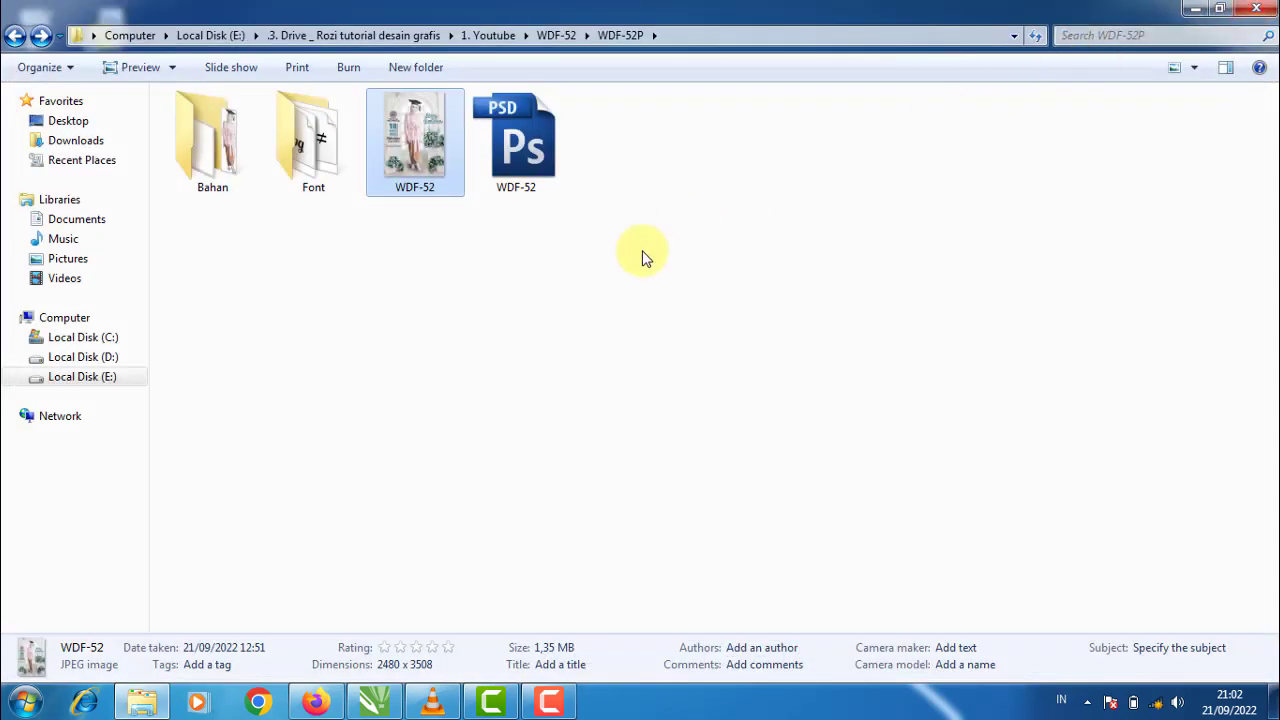
Open WDF-52.psd in Photoshop, maximize the document and enlarge the Layers panel
click(586, 297)
click(519, 141)
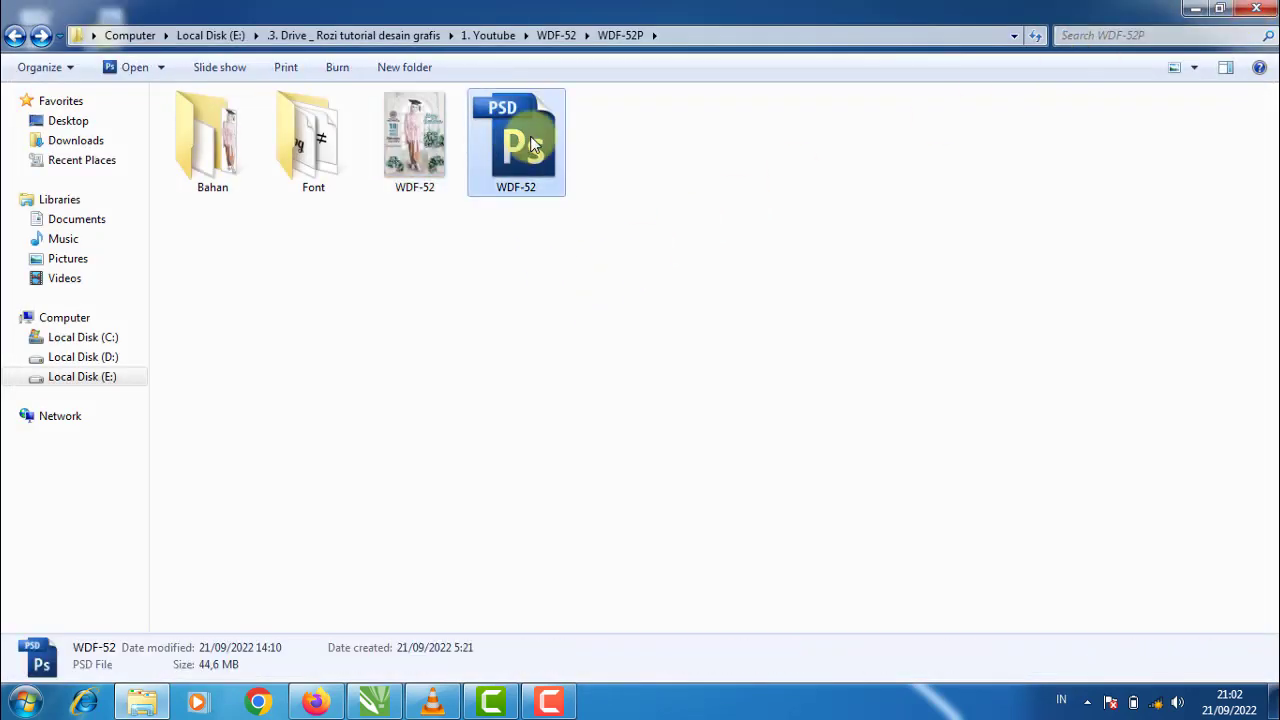
double_click(533, 145)
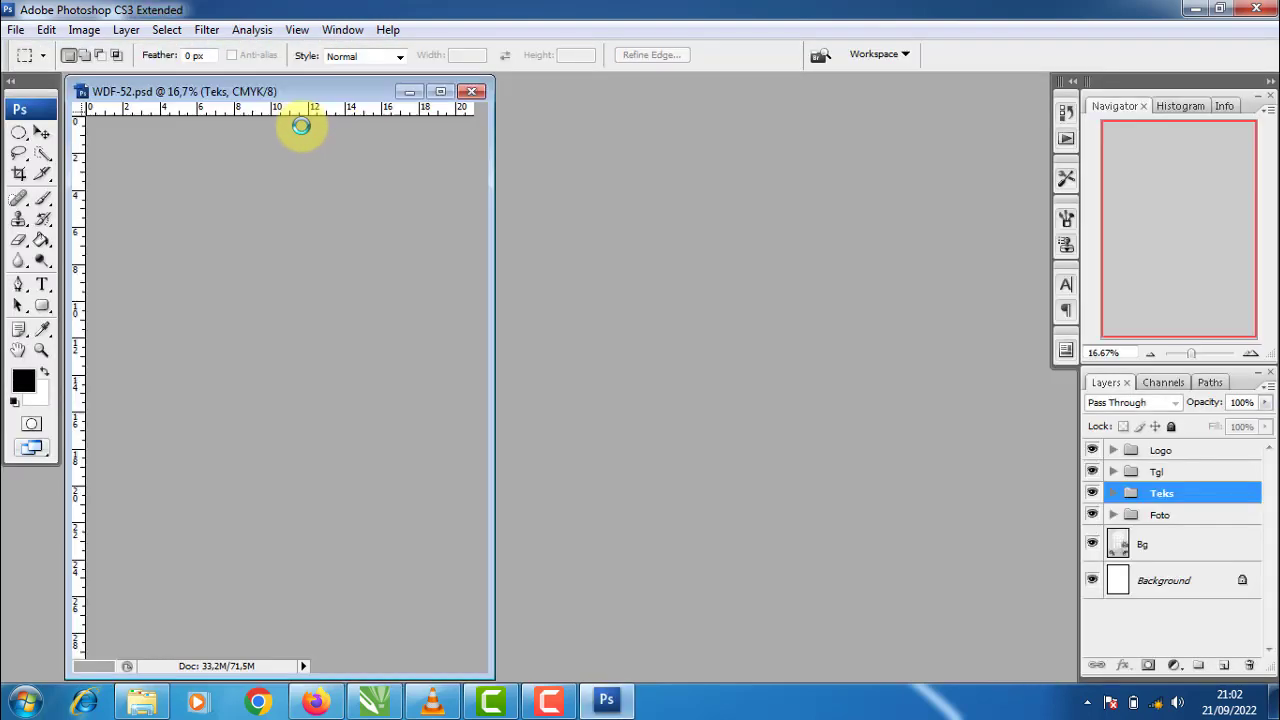
click(44, 134)
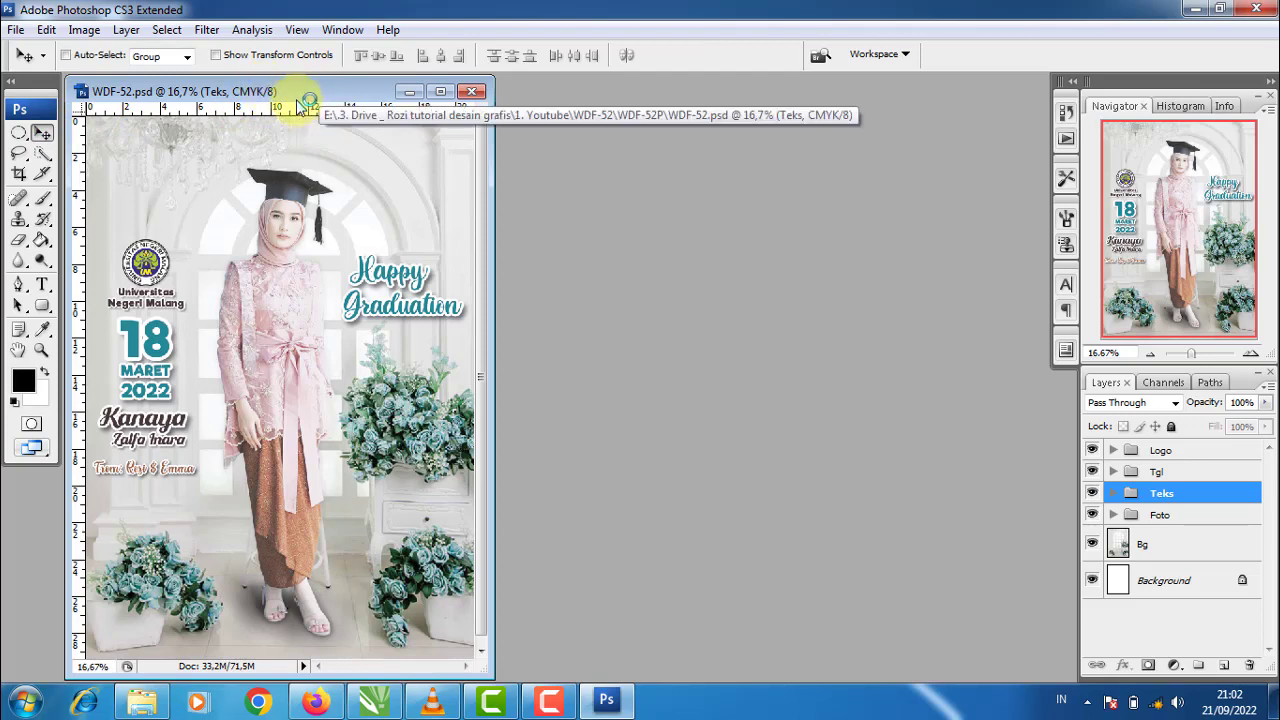
double_click(305, 94)
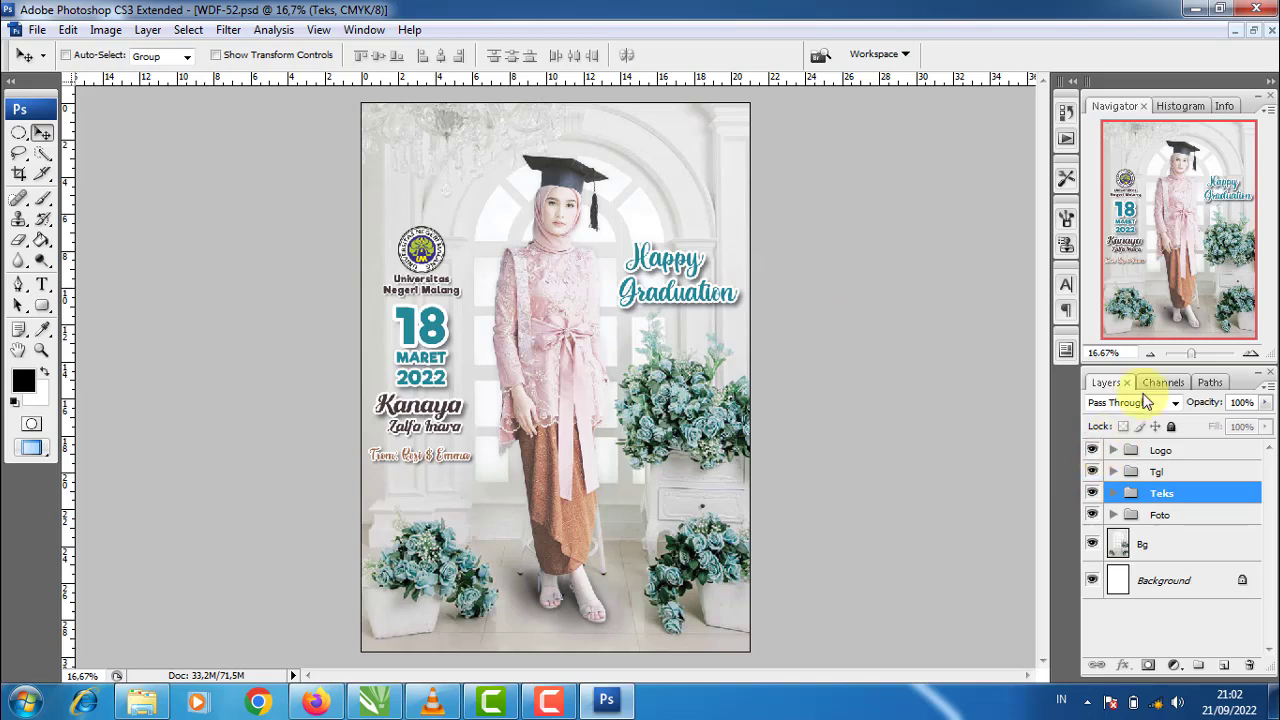
drag(1164, 360, 1158, 234)
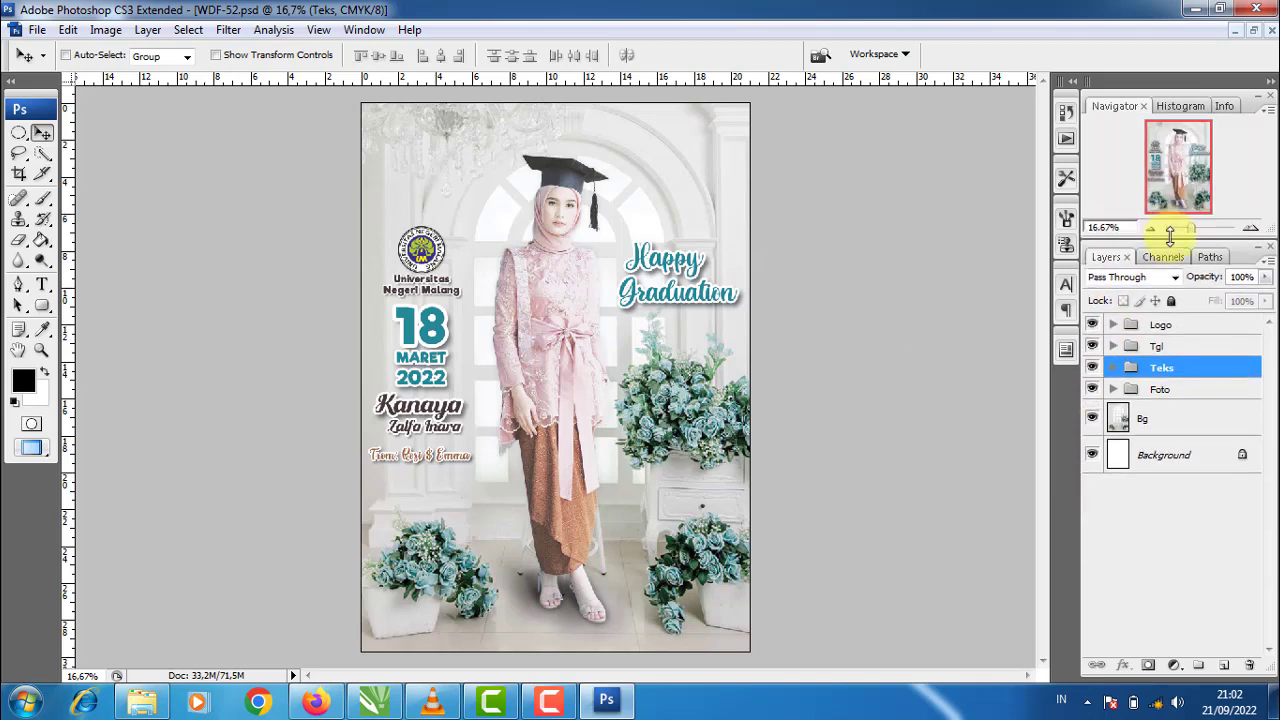
Inspect the Logo, Tgl and Teks layer groups by expanding and toggling their visibility
click(1093, 325)
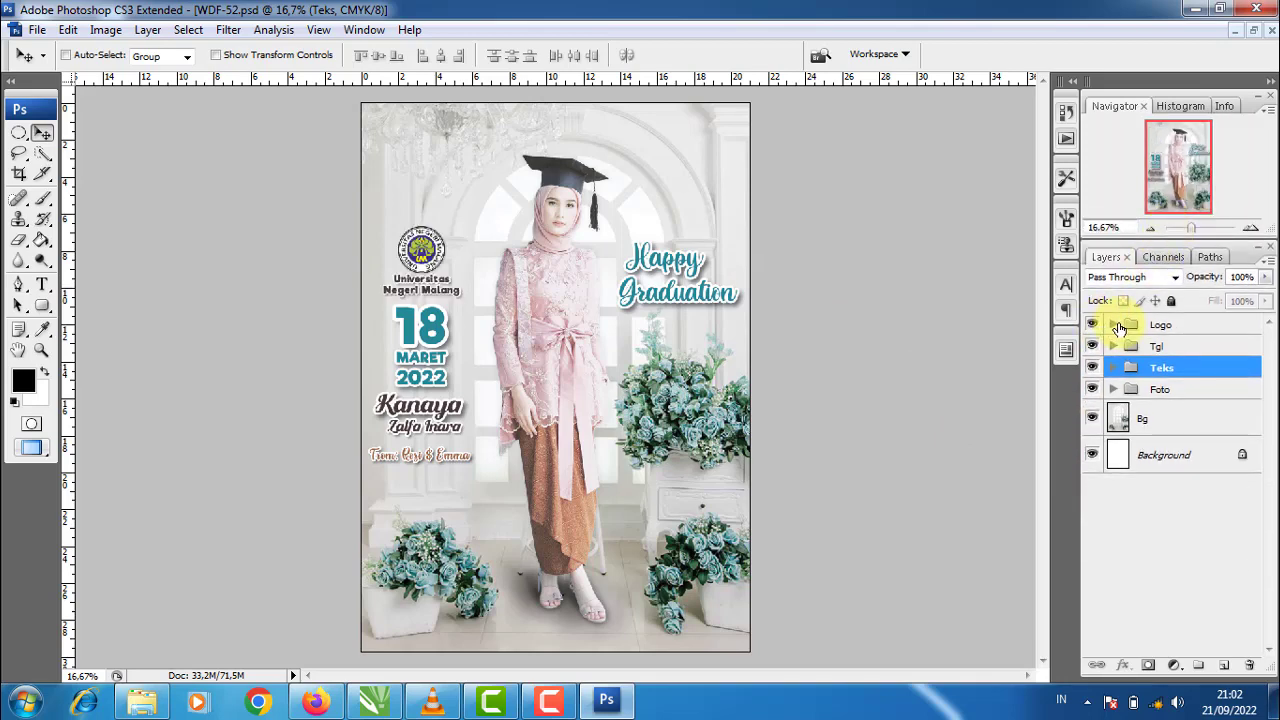
click(1114, 326)
click(1113, 325)
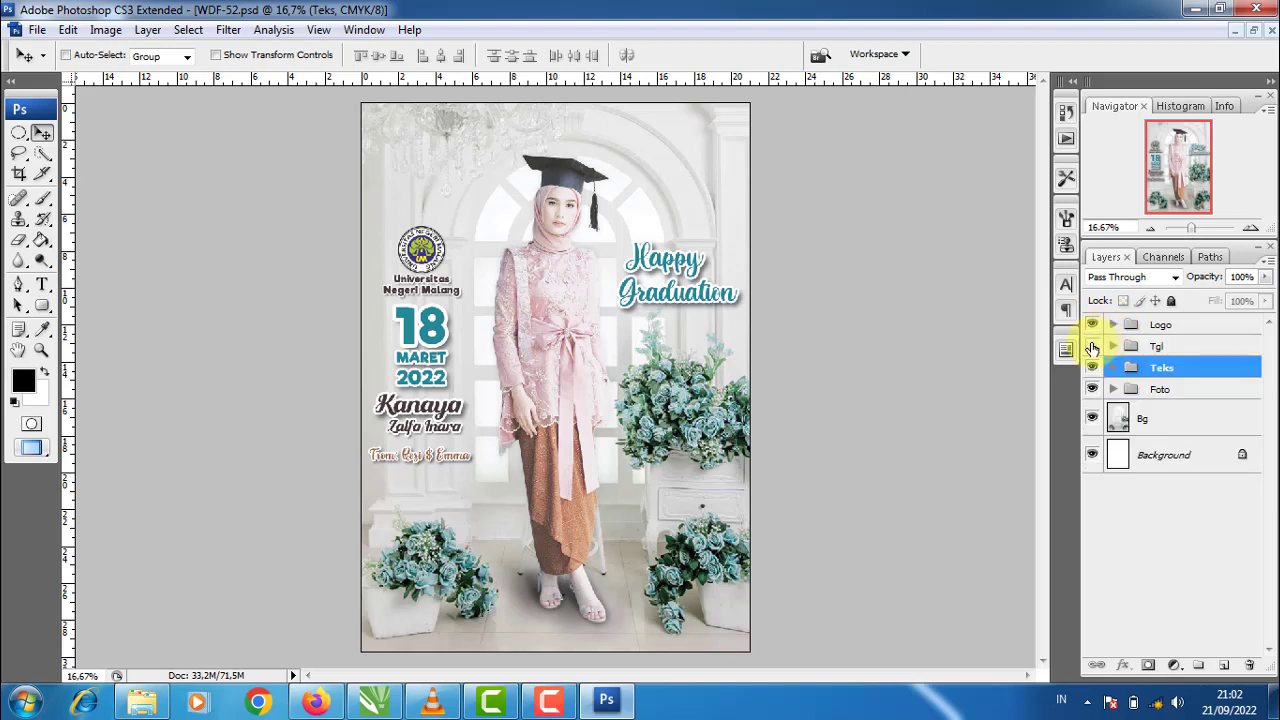
click(1093, 347)
click(1093, 347)
click(1114, 347)
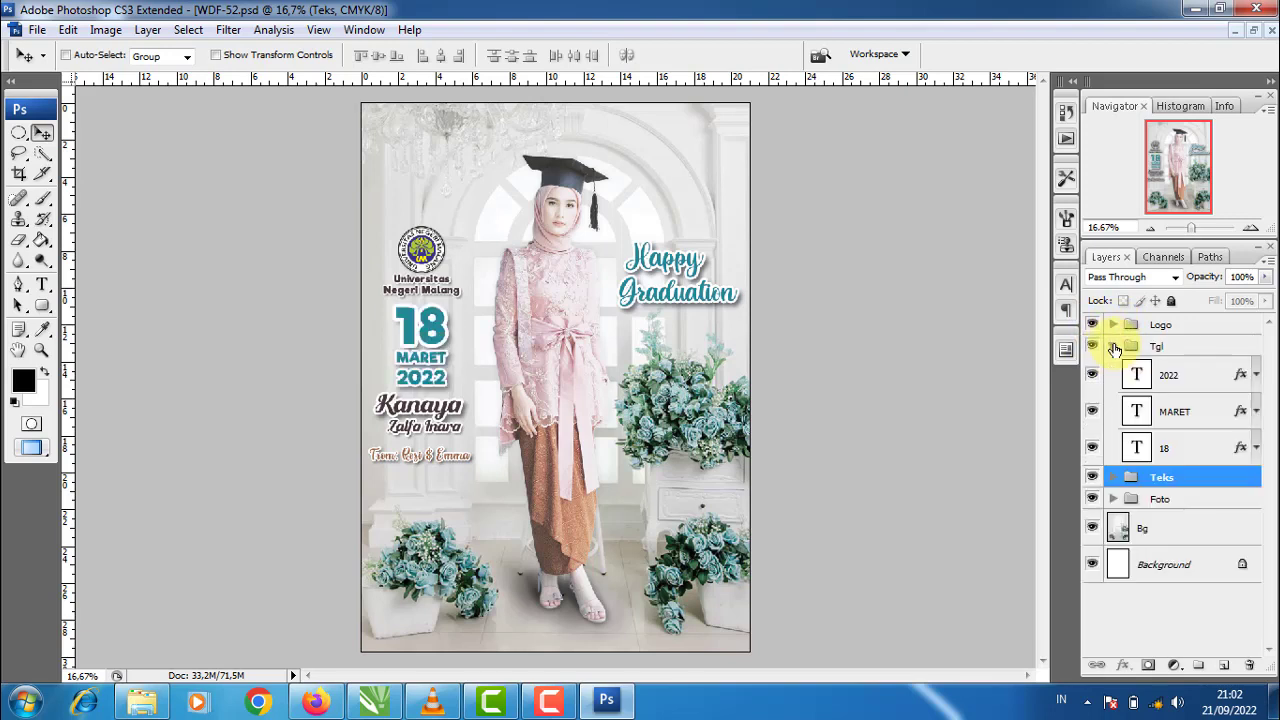
click(1113, 347)
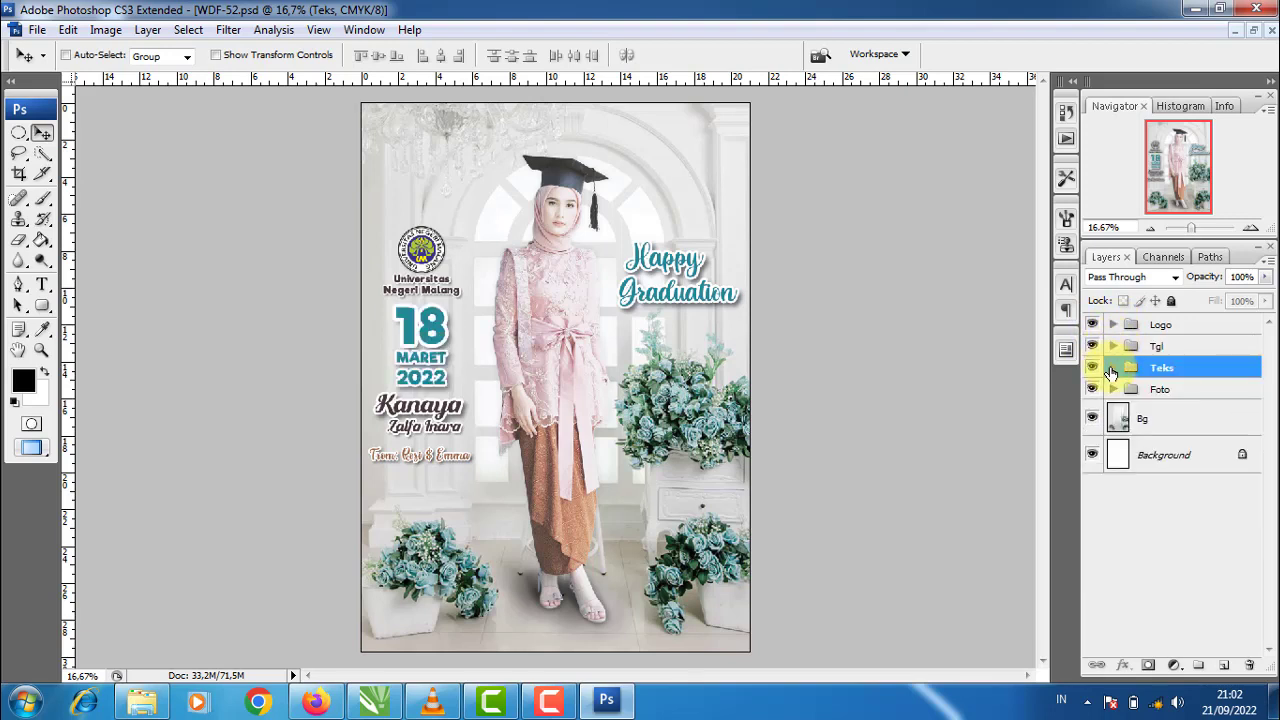
click(1112, 368)
click(1112, 368)
click(1092, 367)
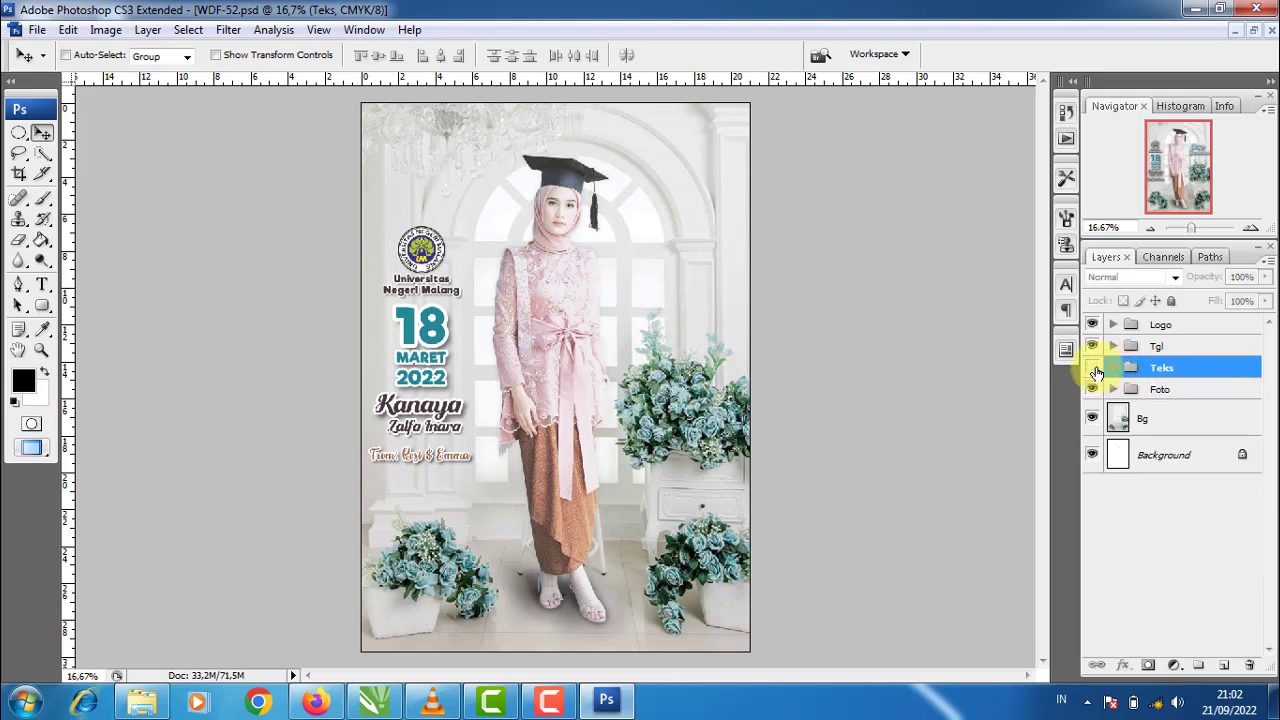
click(1092, 367)
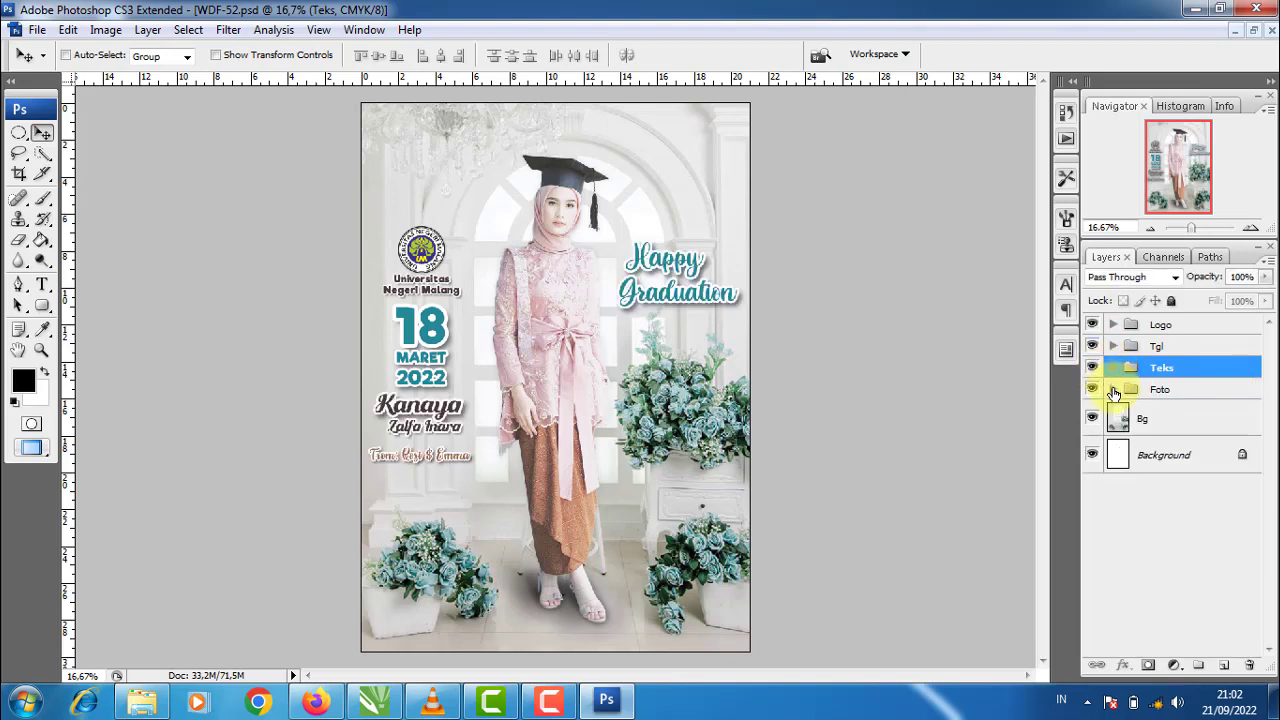
Check the Foto and Bg layers, then close Photoshop without saving changes
click(1113, 389)
click(1113, 389)
click(1092, 389)
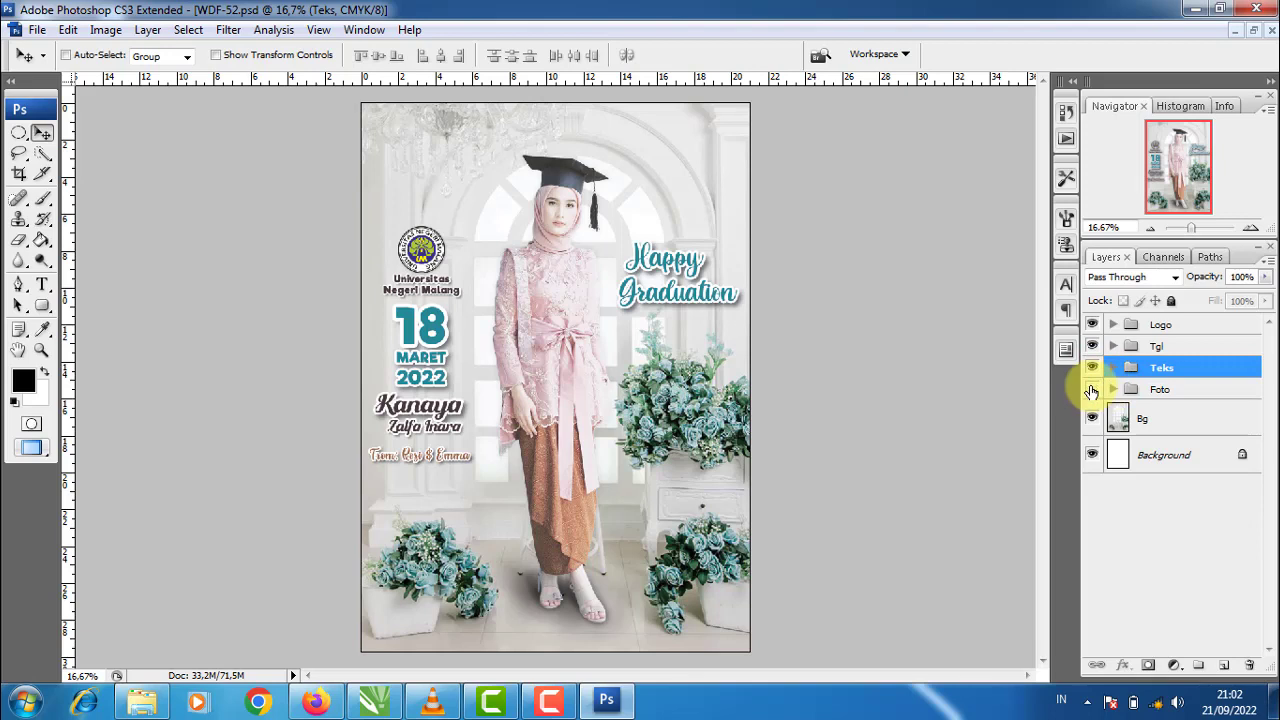
click(1092, 389)
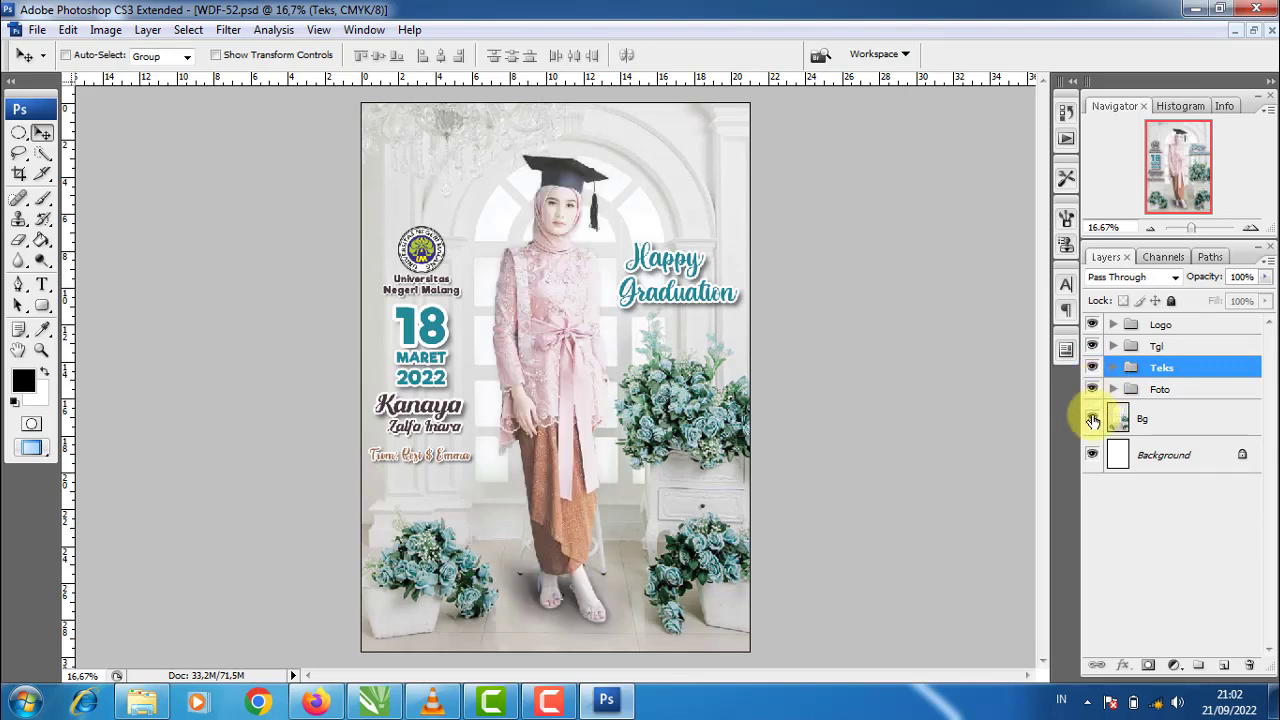
click(1092, 418)
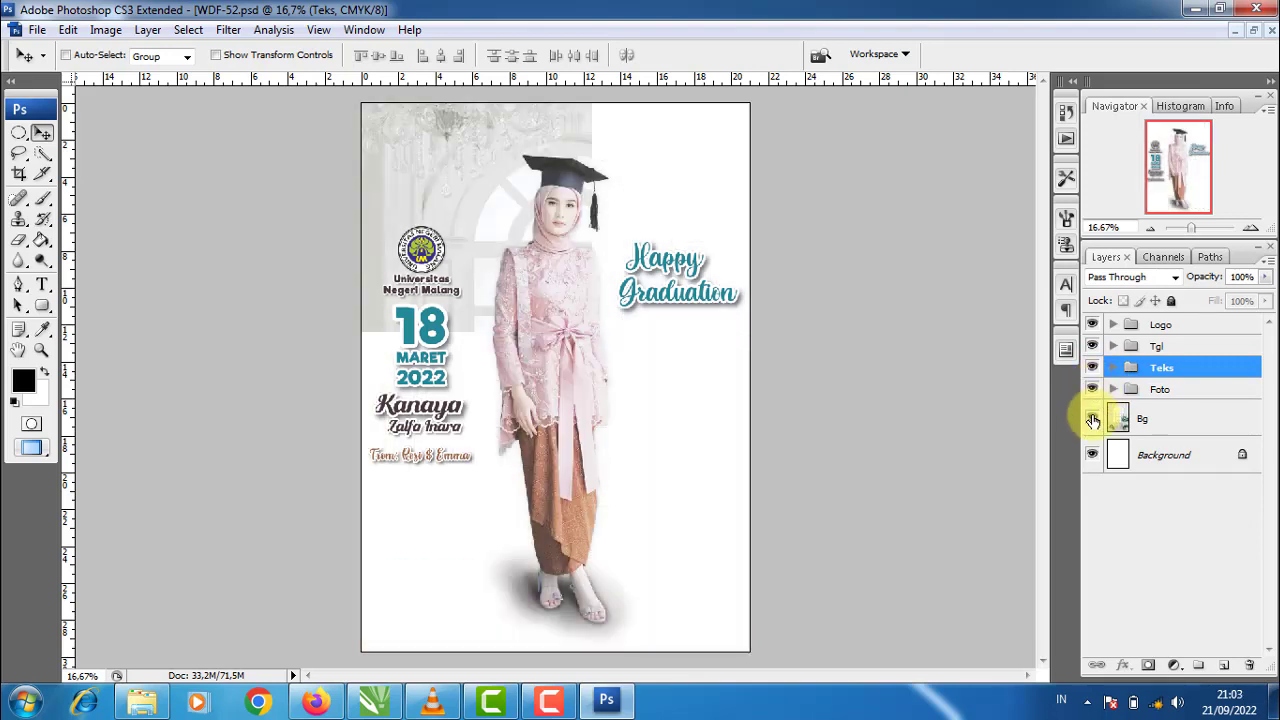
click(1256, 9)
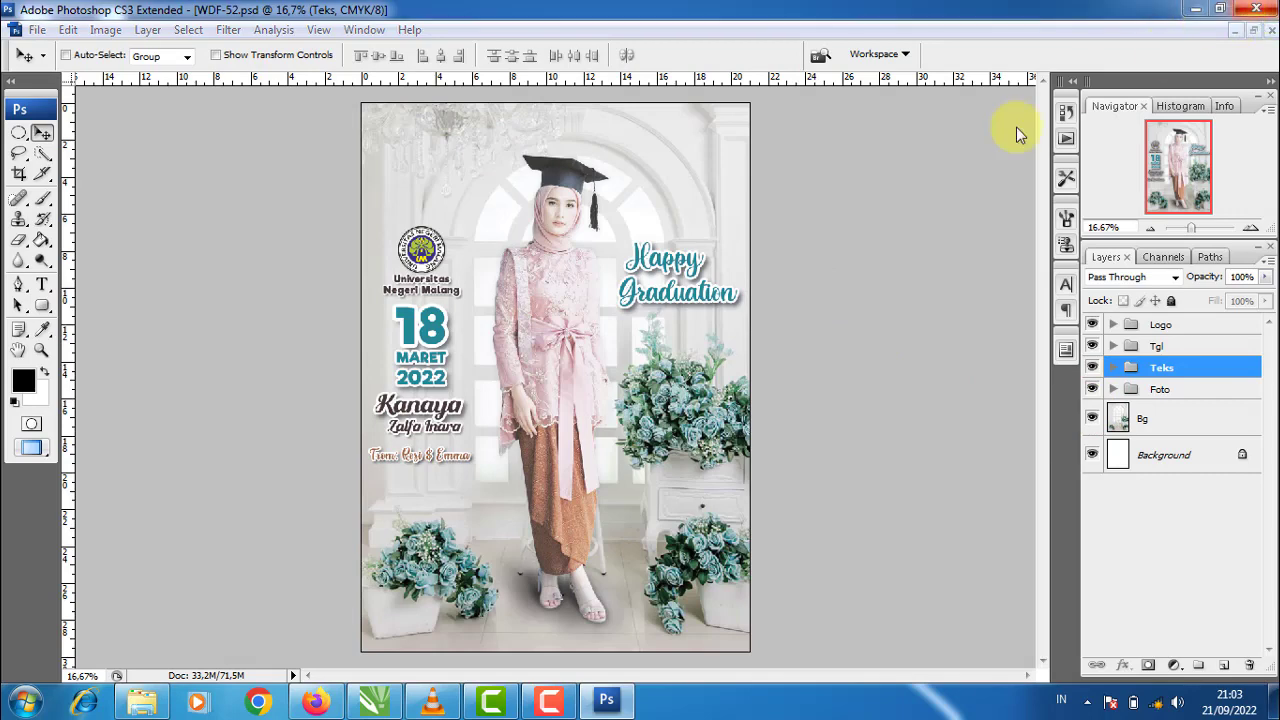
click(655, 274)
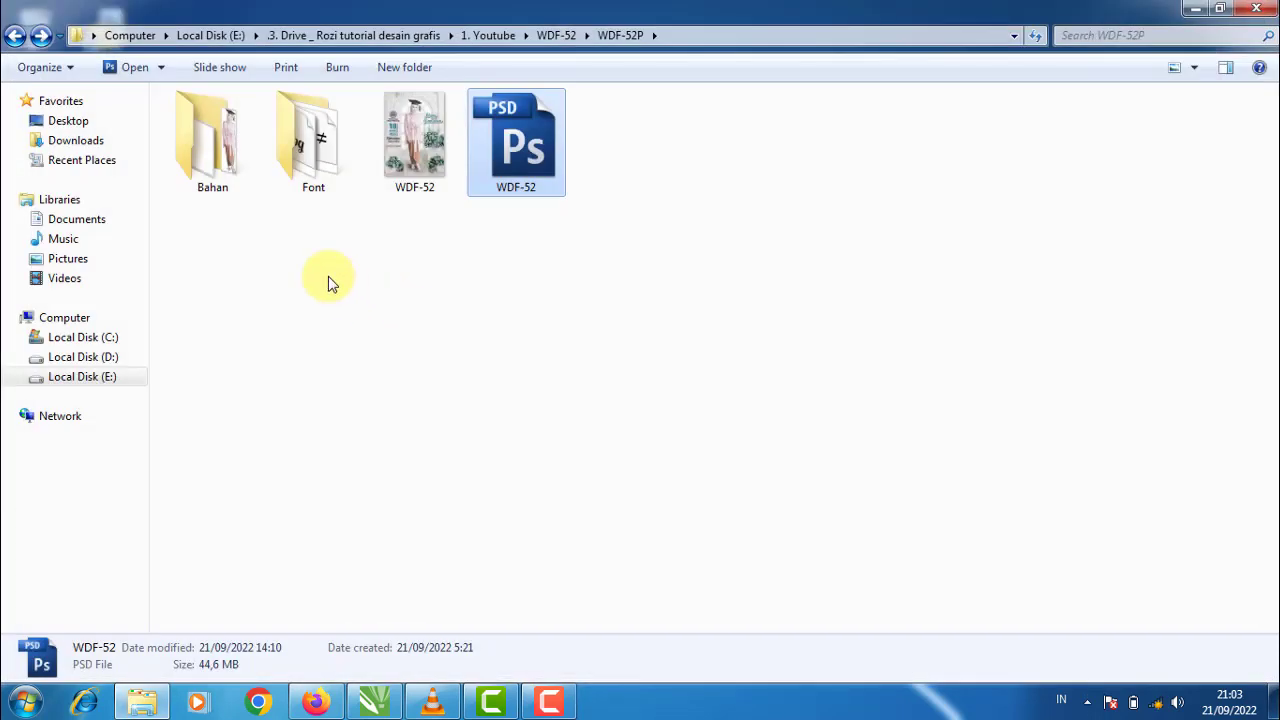
Check the empty WDF-52C folder, then copy Bahan, Font and the WDF-52 image from WDF-52P
click(15, 35)
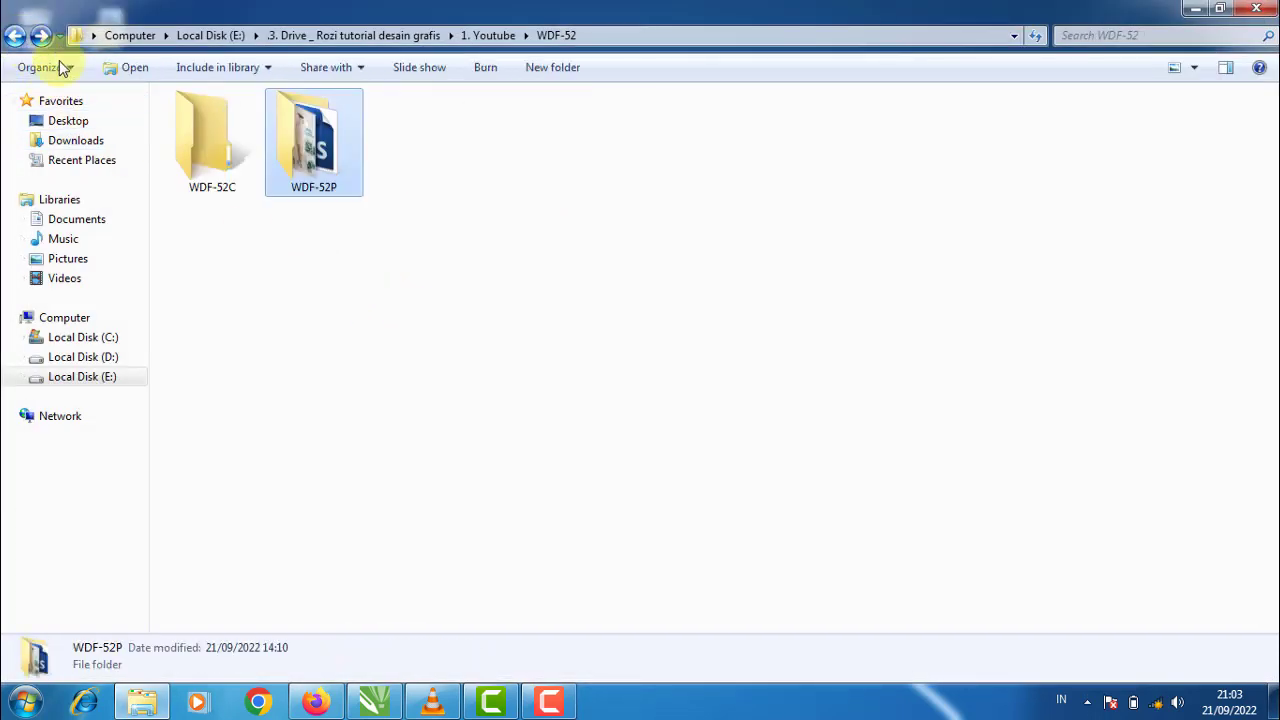
double_click(214, 155)
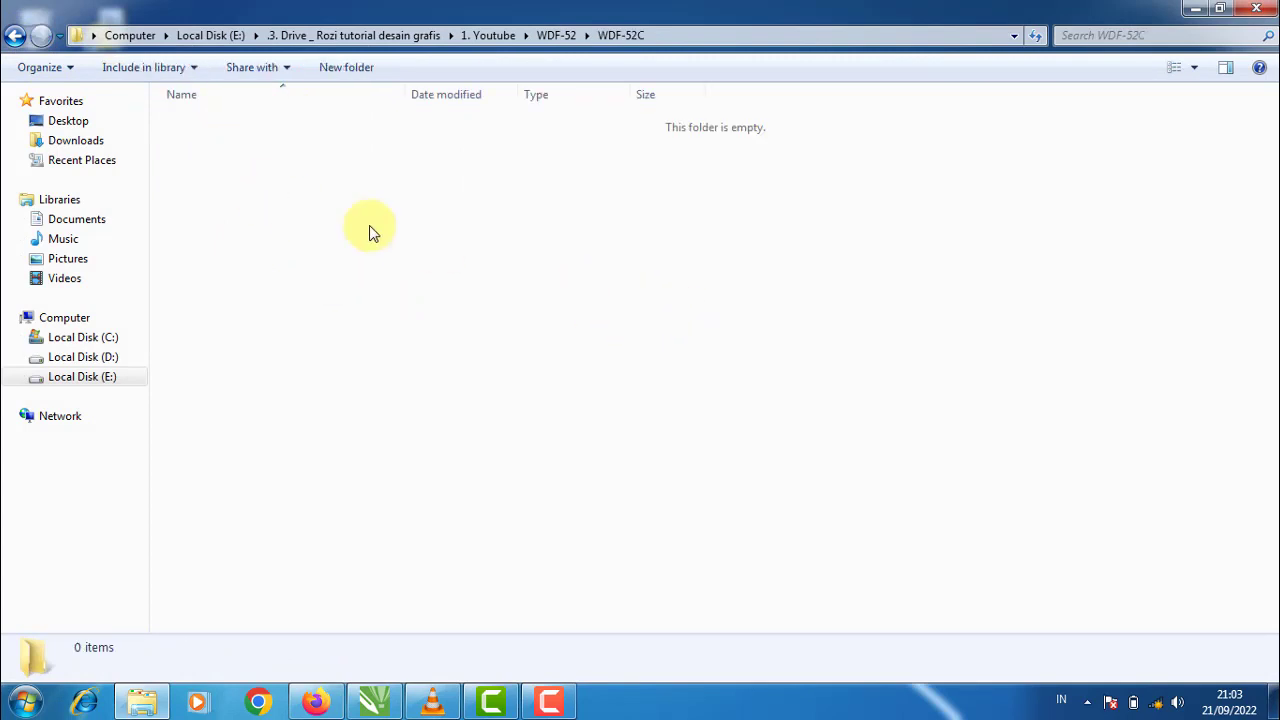
click(15, 36)
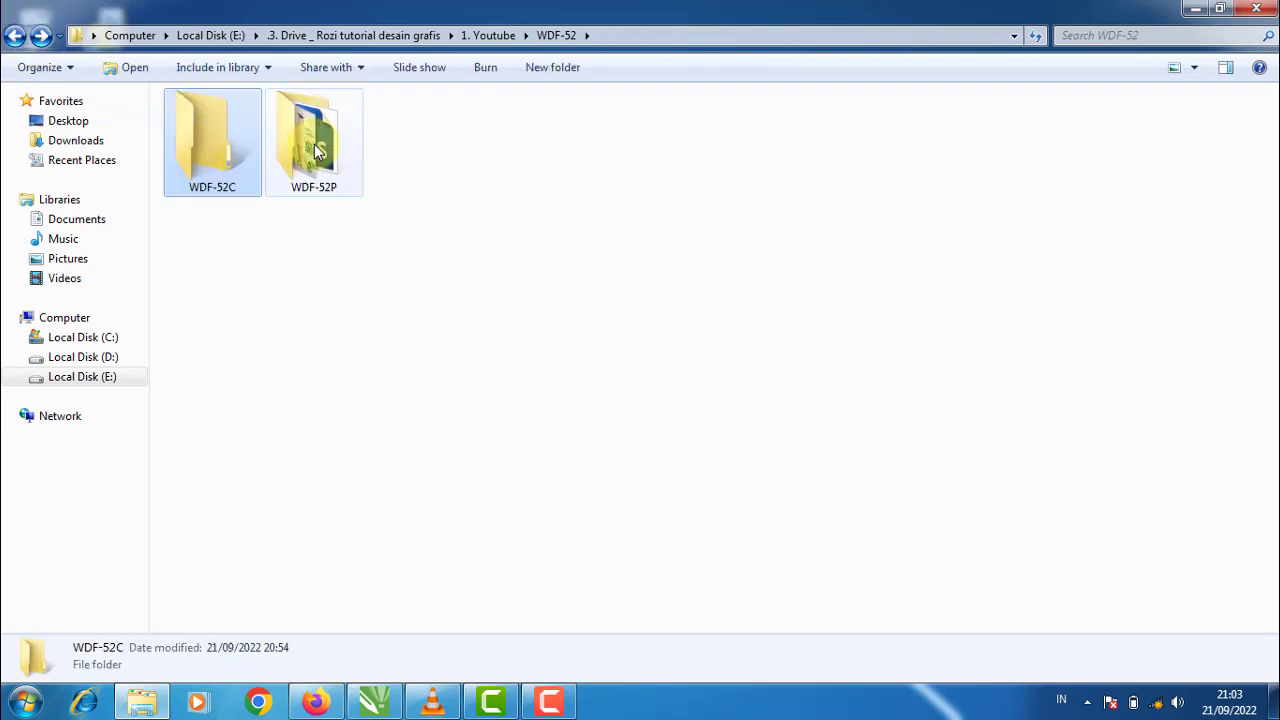
double_click(316, 150)
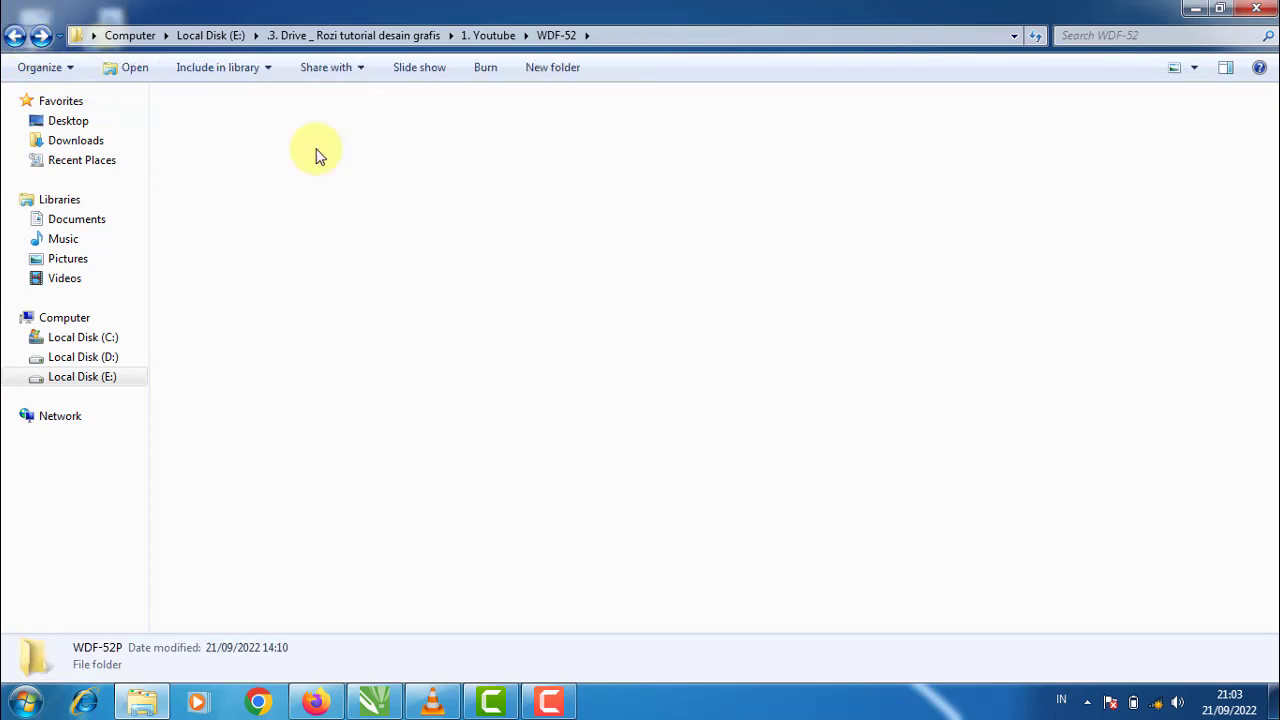
drag(201, 245, 418, 133)
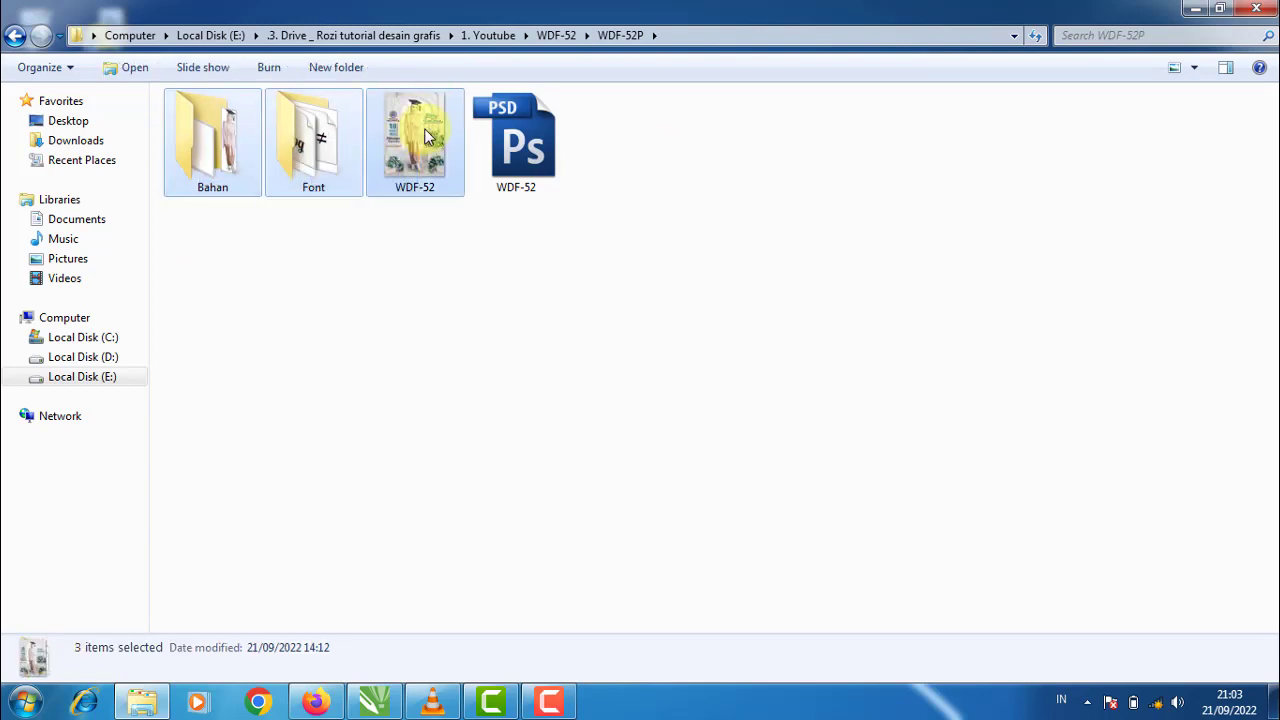
right_click(424, 152)
click(470, 467)
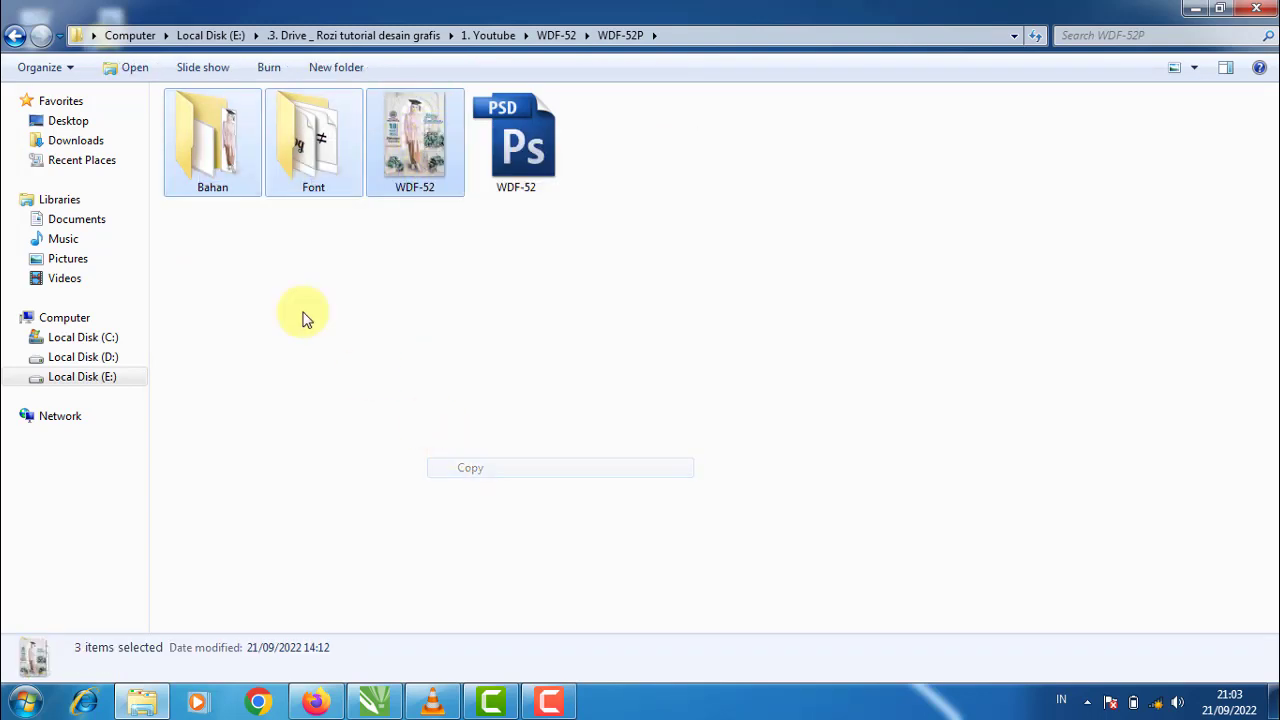
Paste the three items into WDF-52C and display the folder as large icons
click(20, 38)
double_click(200, 143)
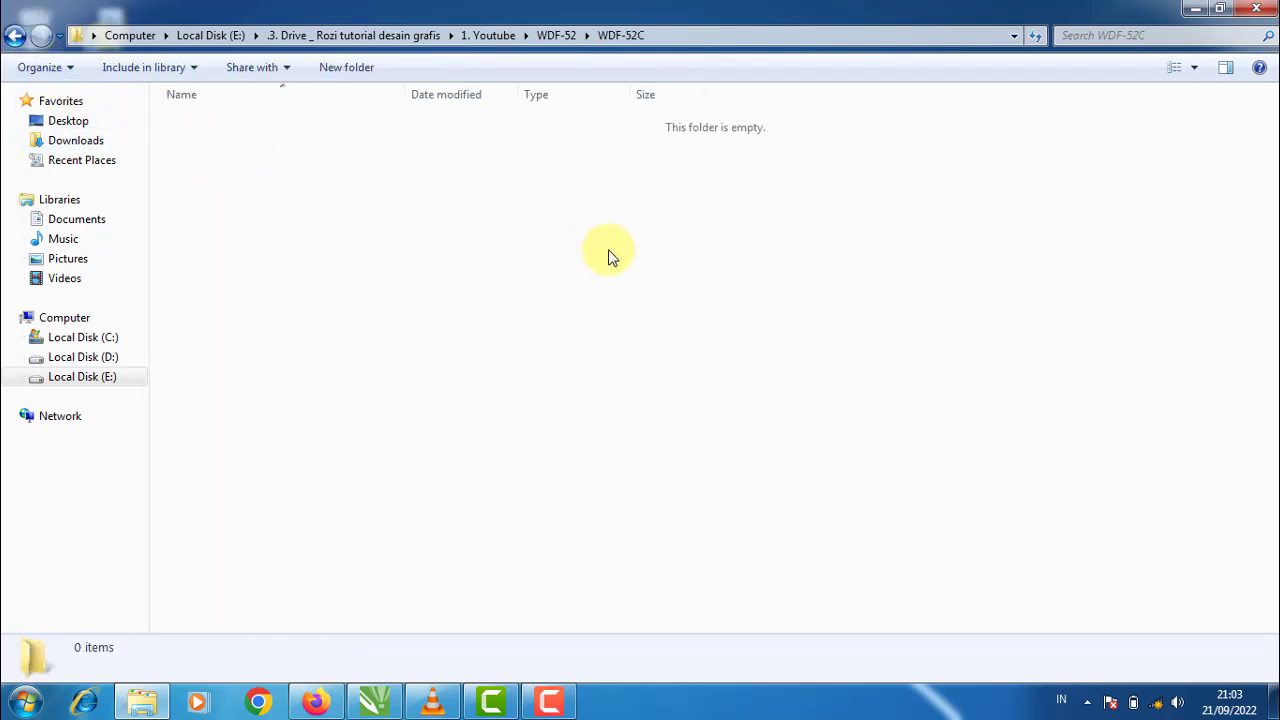
right_click(608, 251)
click(655, 380)
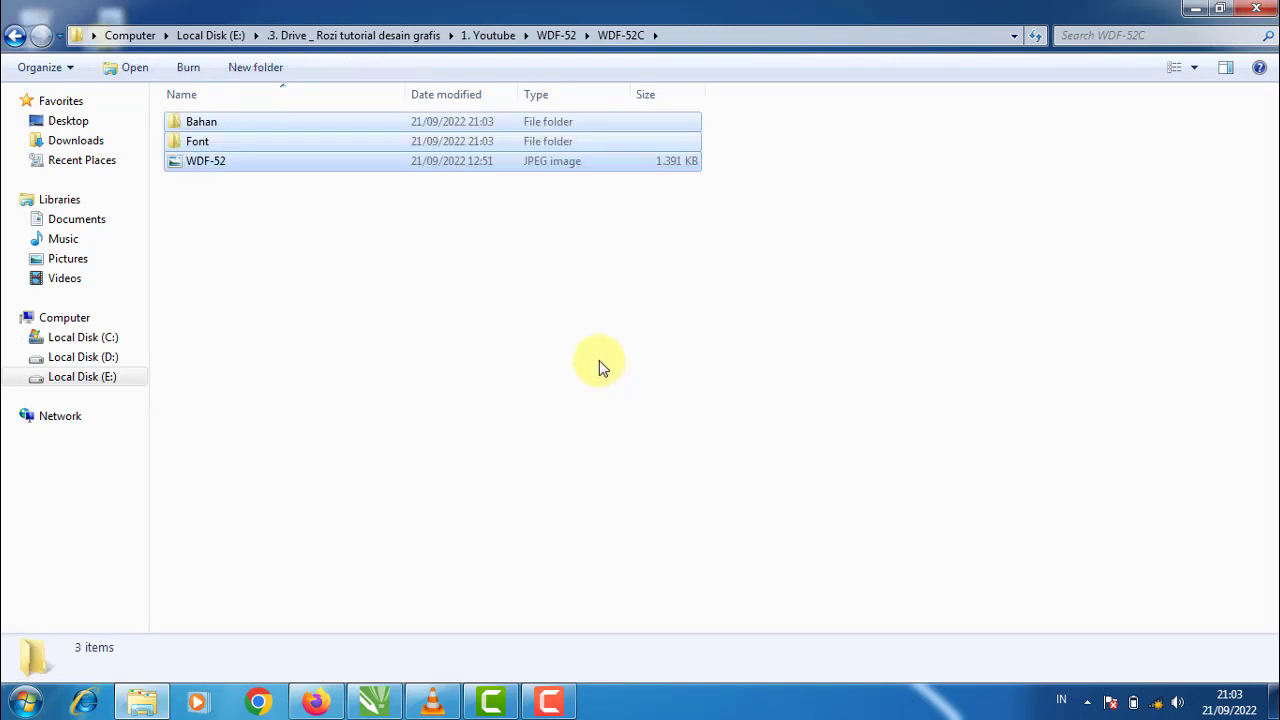
click(1194, 67)
click(1196, 54)
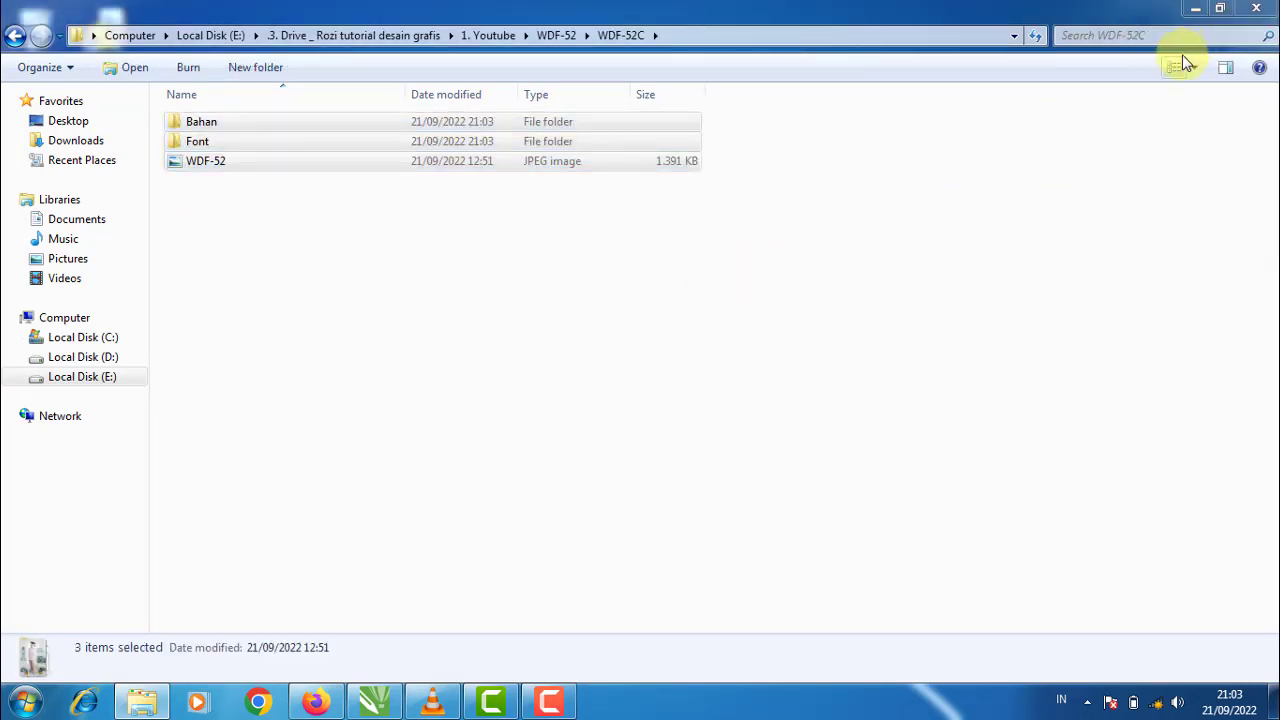
click(500, 340)
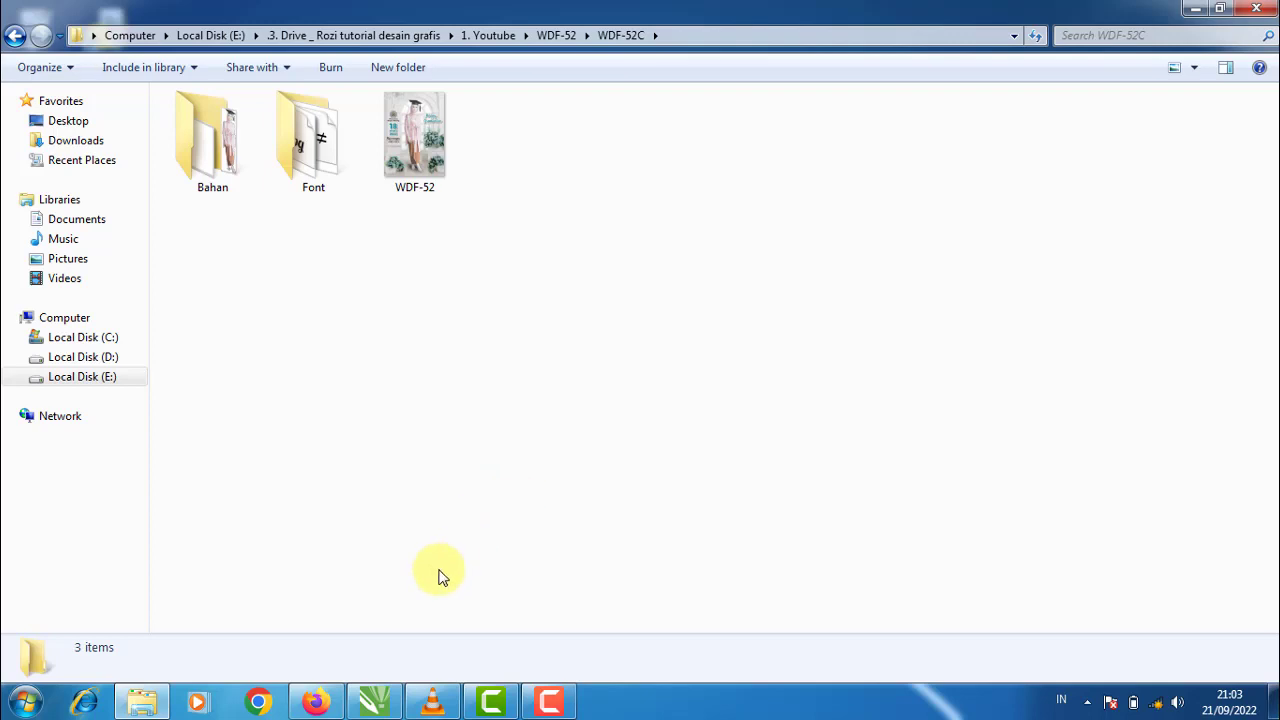
Switch to CorelDRAW X7 from the taskbar to show its Welcome Screen
click(378, 710)
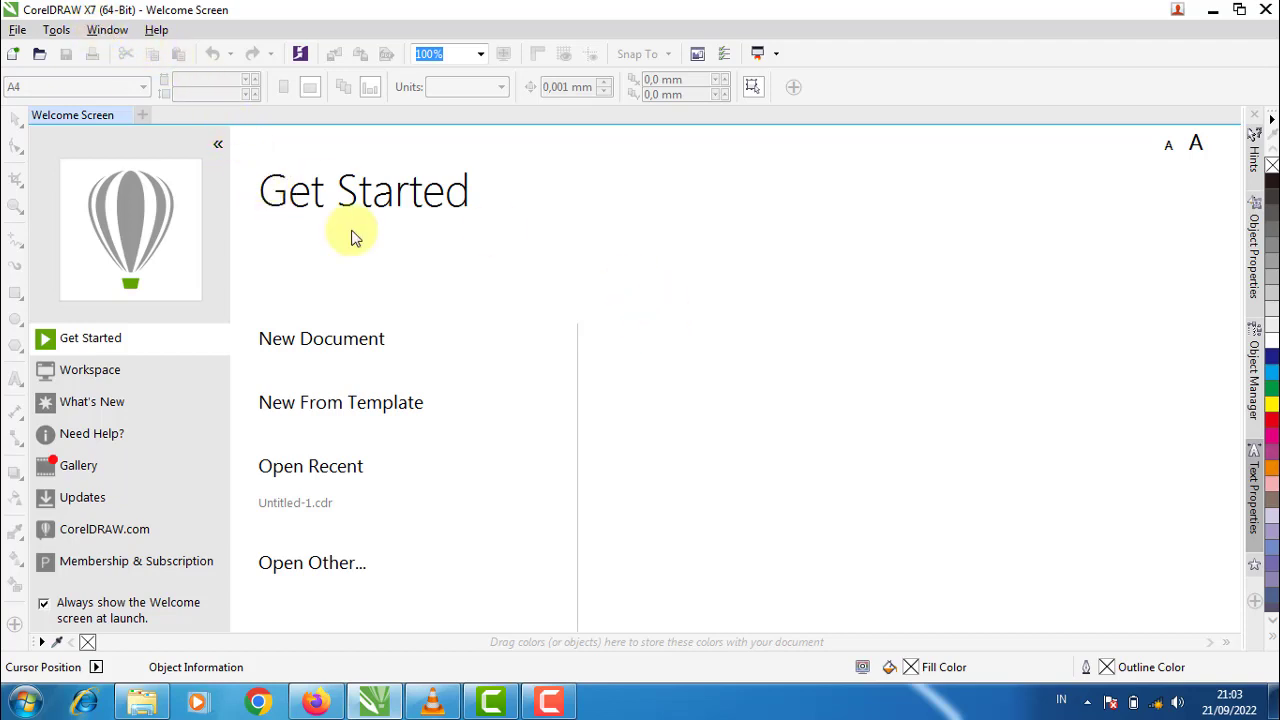
Create the WDF-52 document: A4 size, centimeters, CMYK colour mode, 300 dpi
click(18, 30)
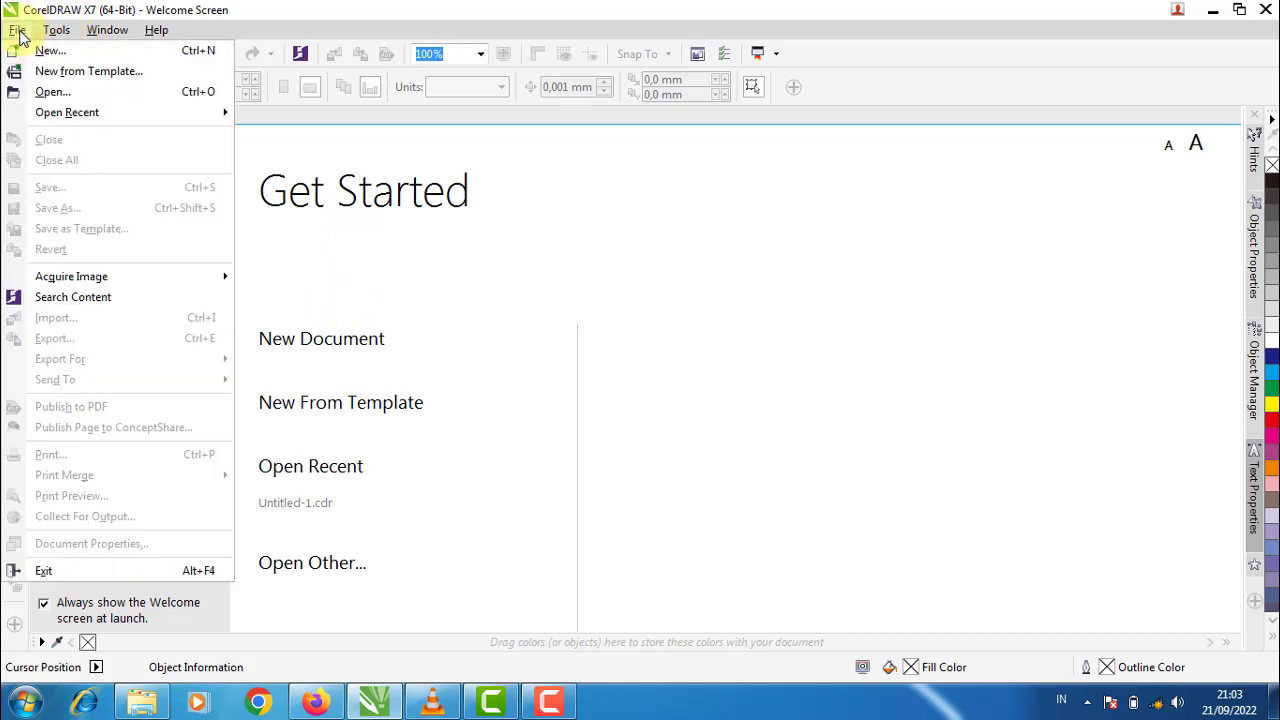
click(932, 97)
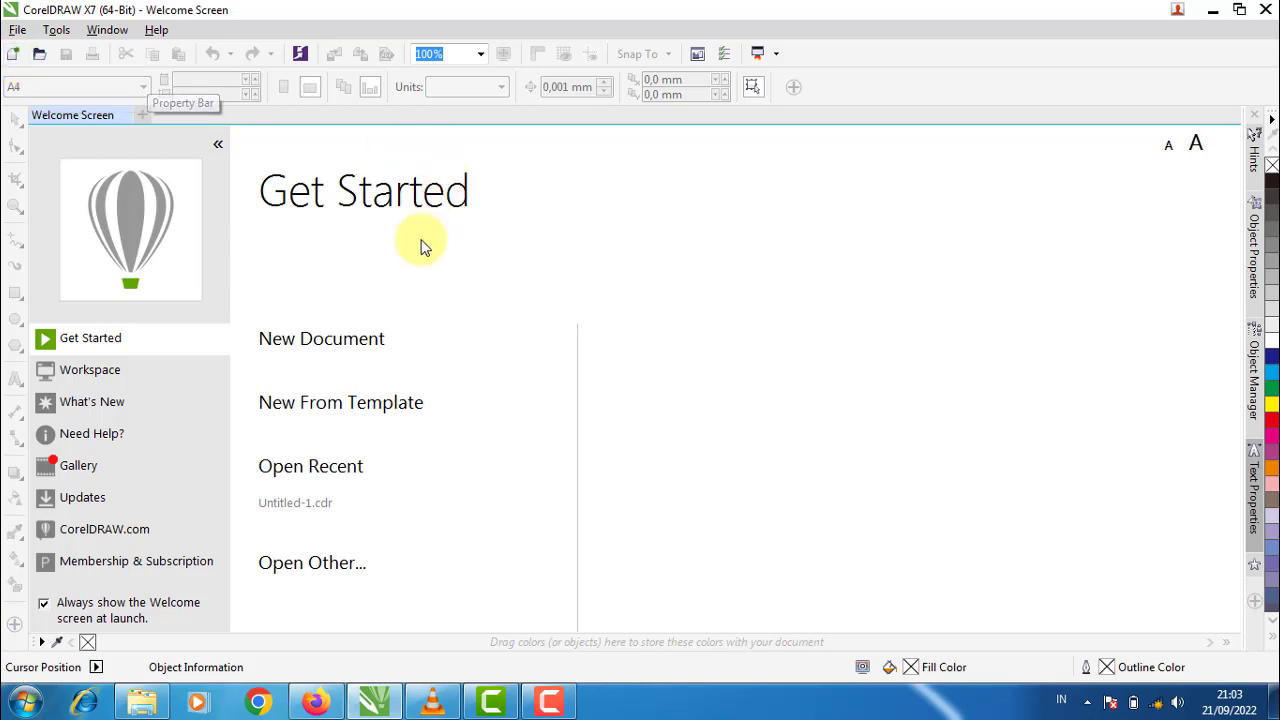
click(345, 342)
text(WDF-52)
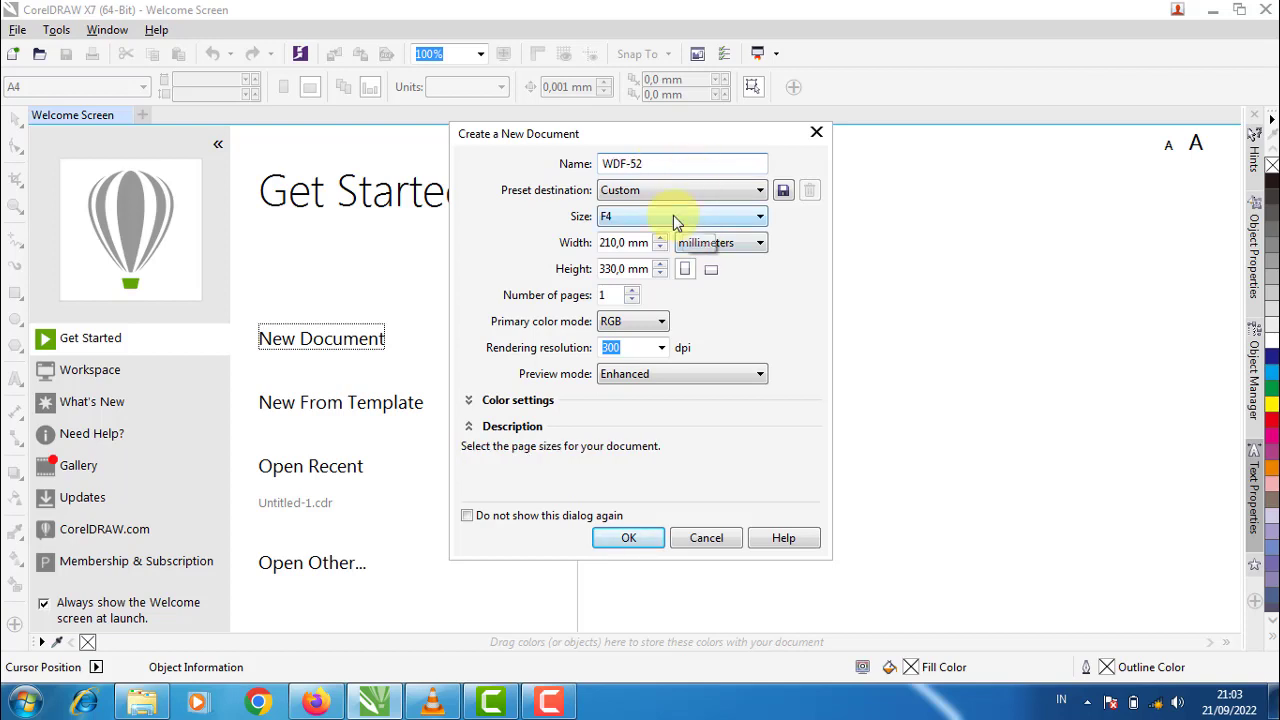
click(673, 215)
click(622, 255)
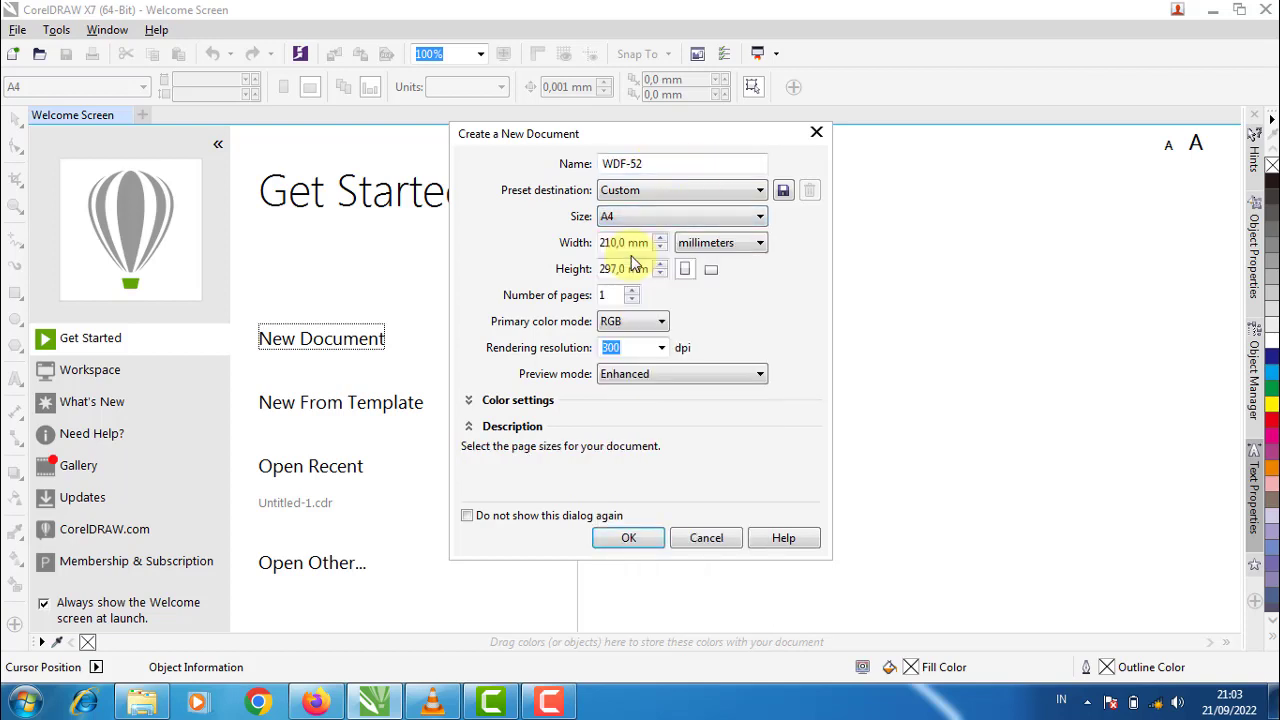
click(725, 250)
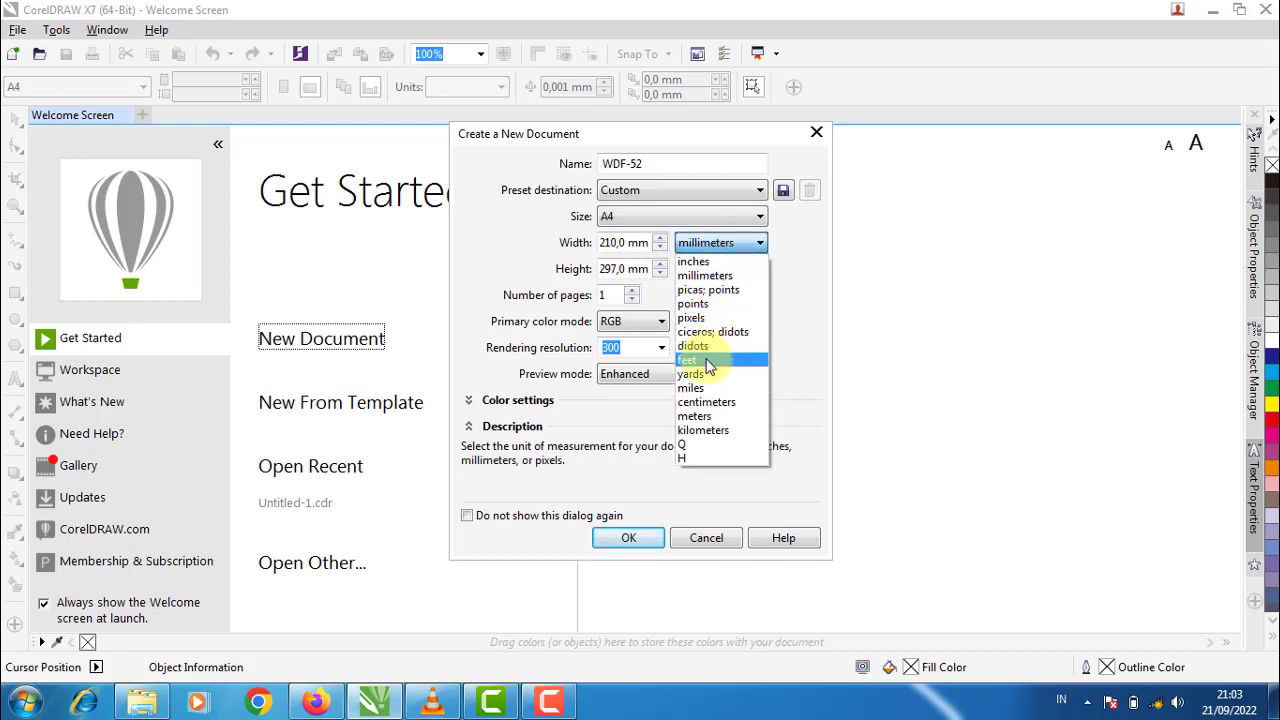
click(706, 401)
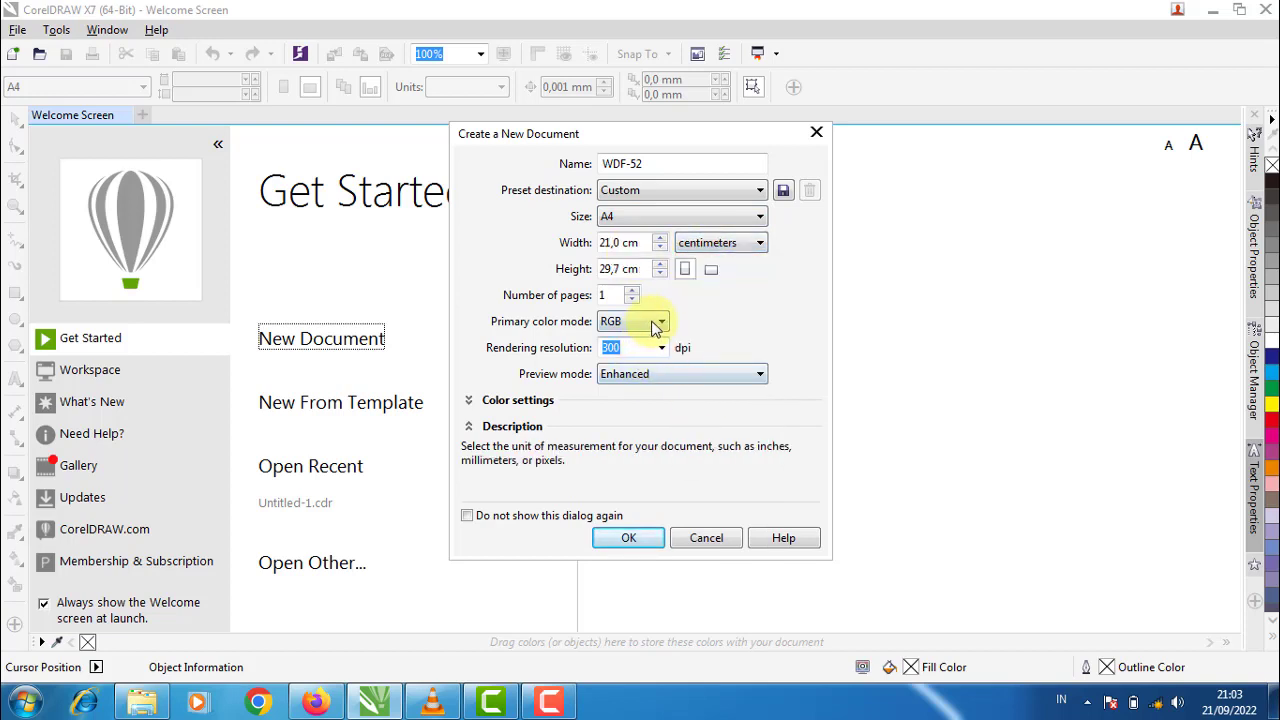
click(651, 329)
click(621, 356)
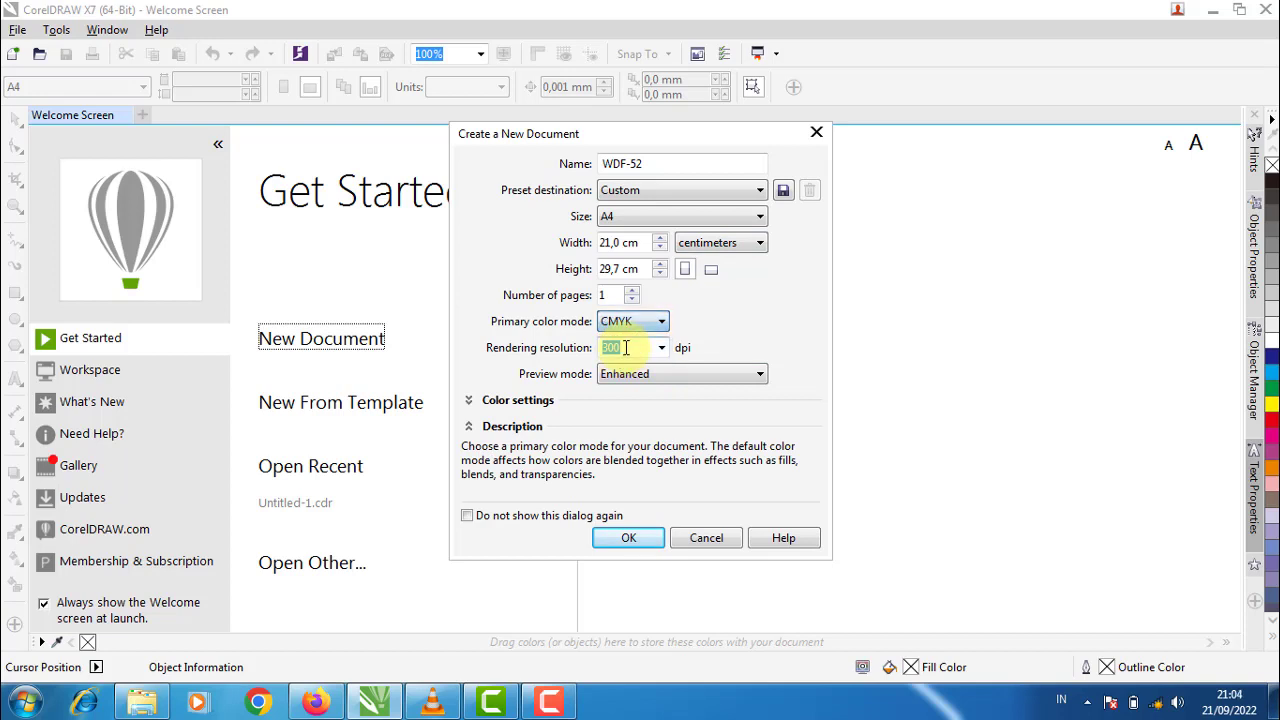
click(662, 349)
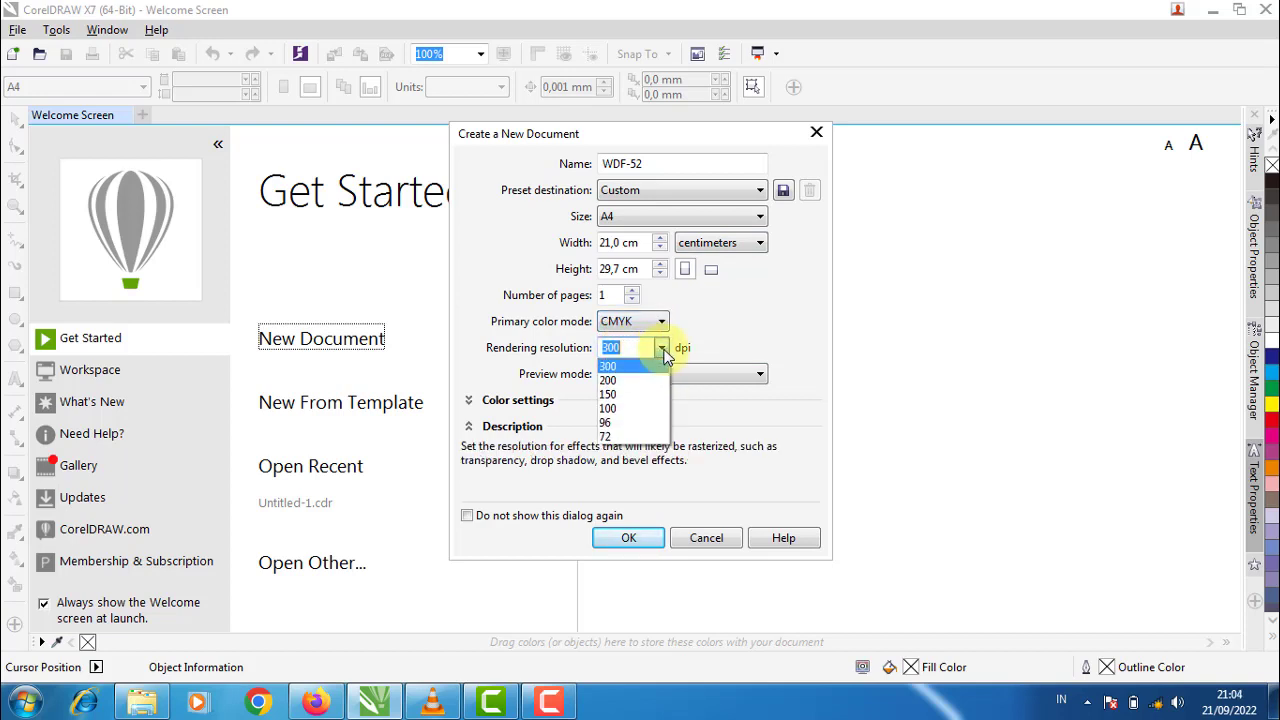
click(641, 368)
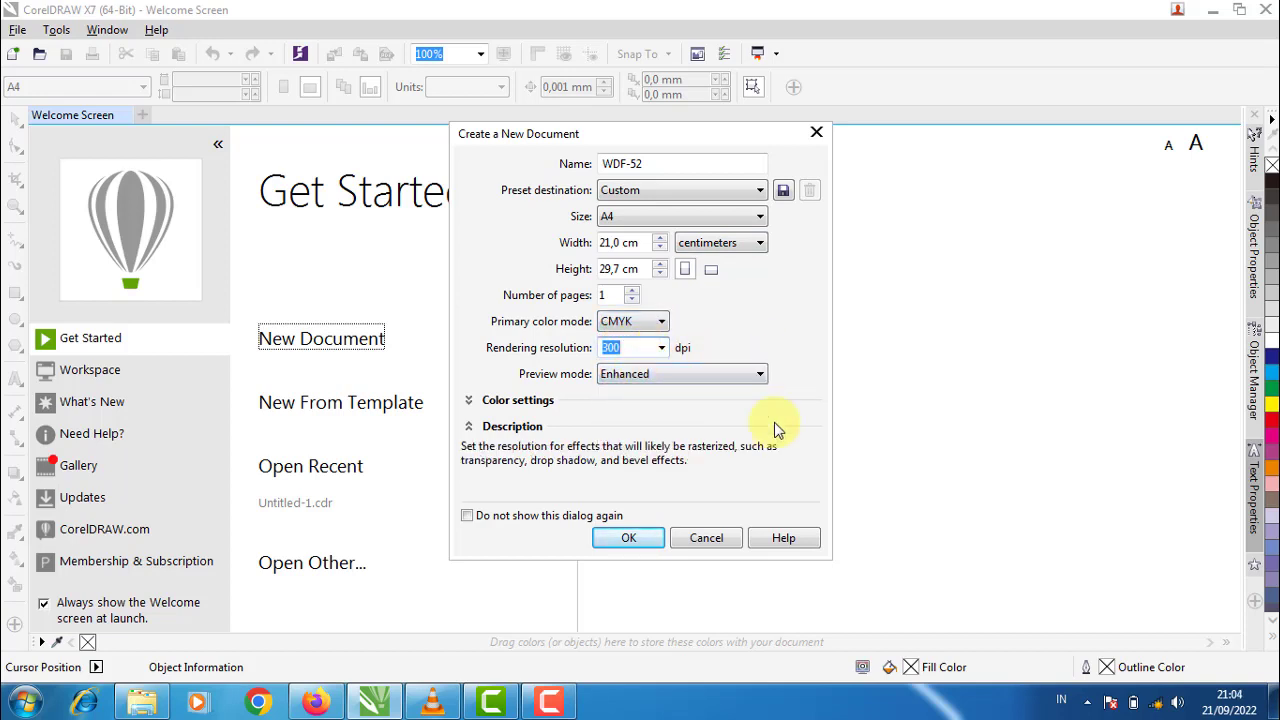
click(630, 540)
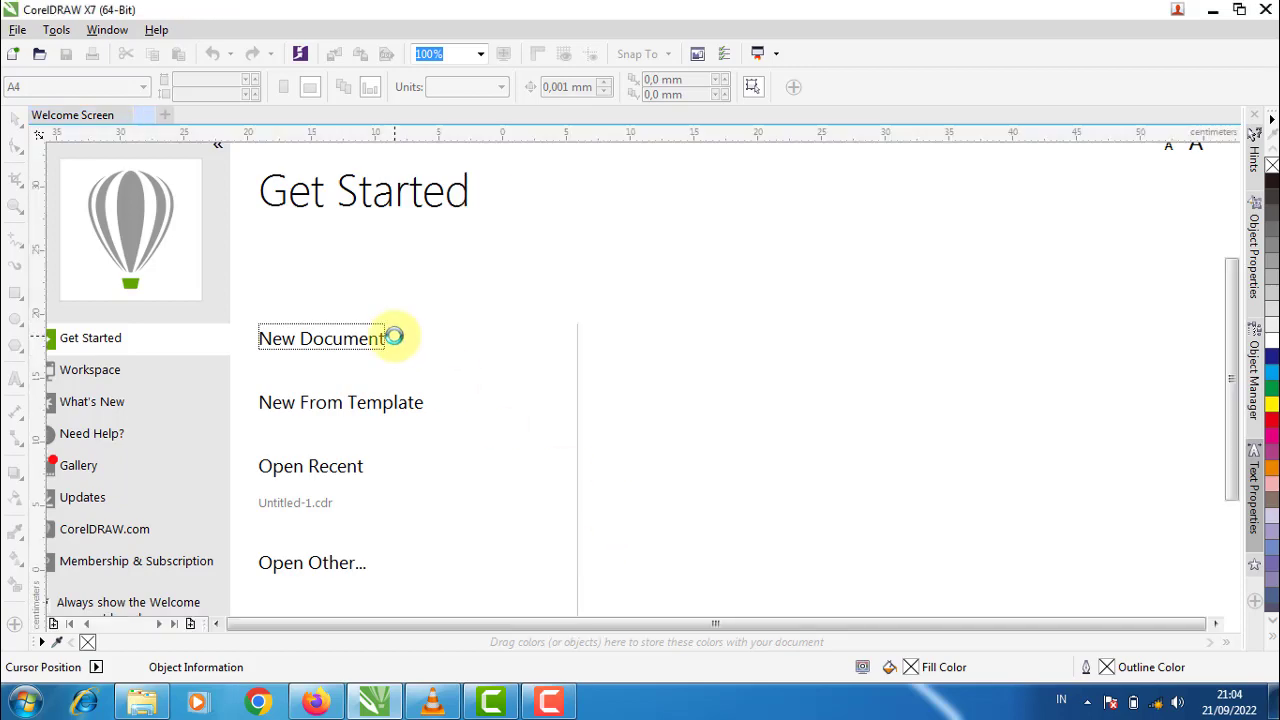
Drag the WDF-52 image from WDF-52C onto the page, size it 21,0 cm wide and centre it
click(145, 706)
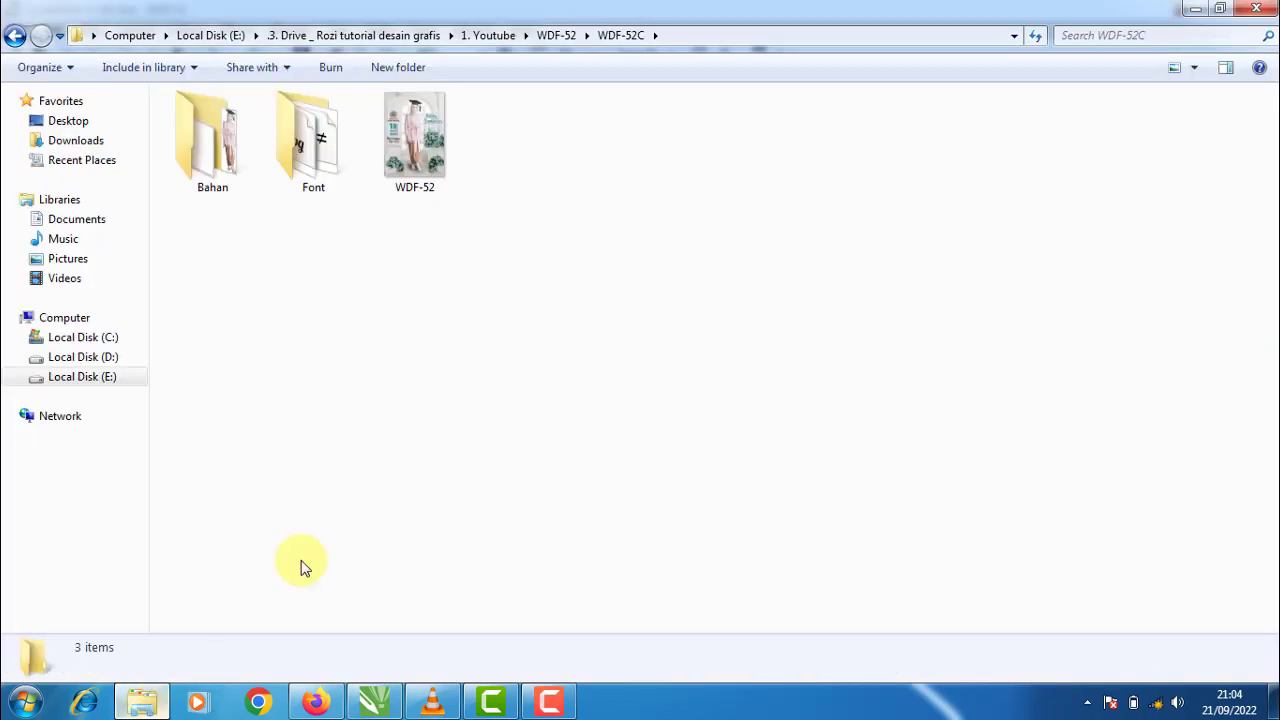
click(402, 168)
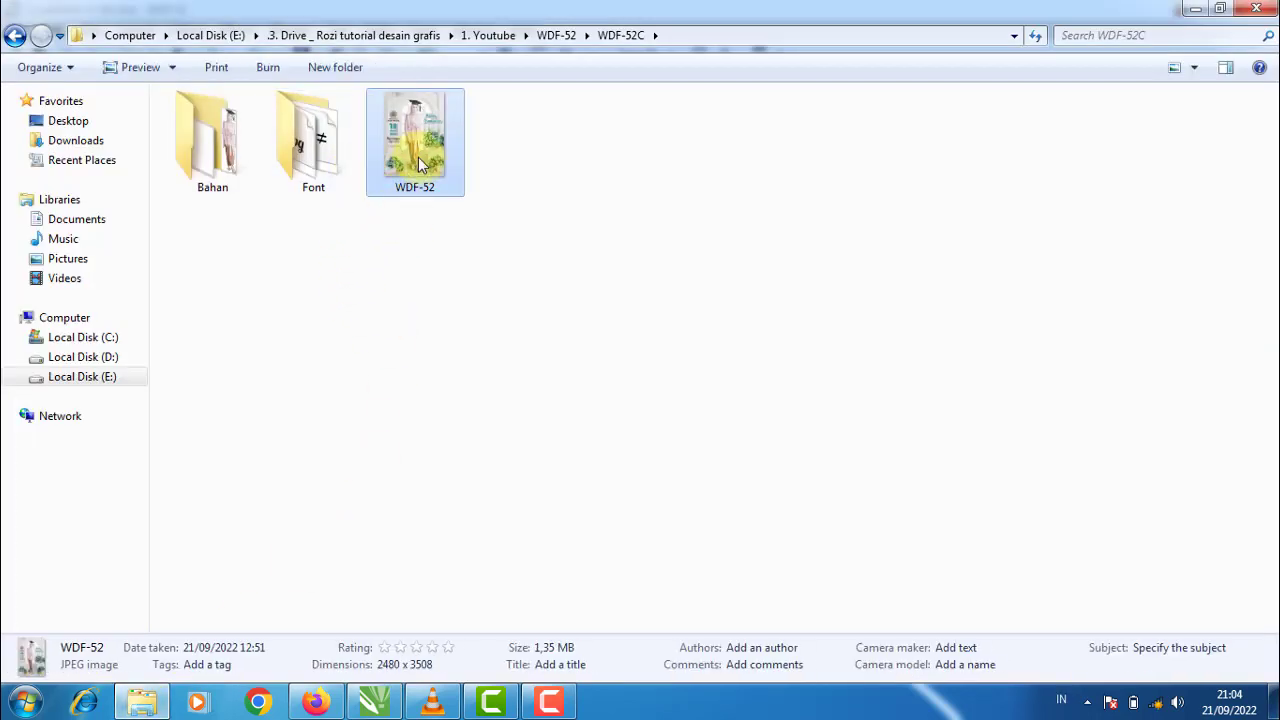
mouse_move(418, 158)
mouse_down()
mouse_move(489, 584)
mouse_move(336, 350)
mouse_up()
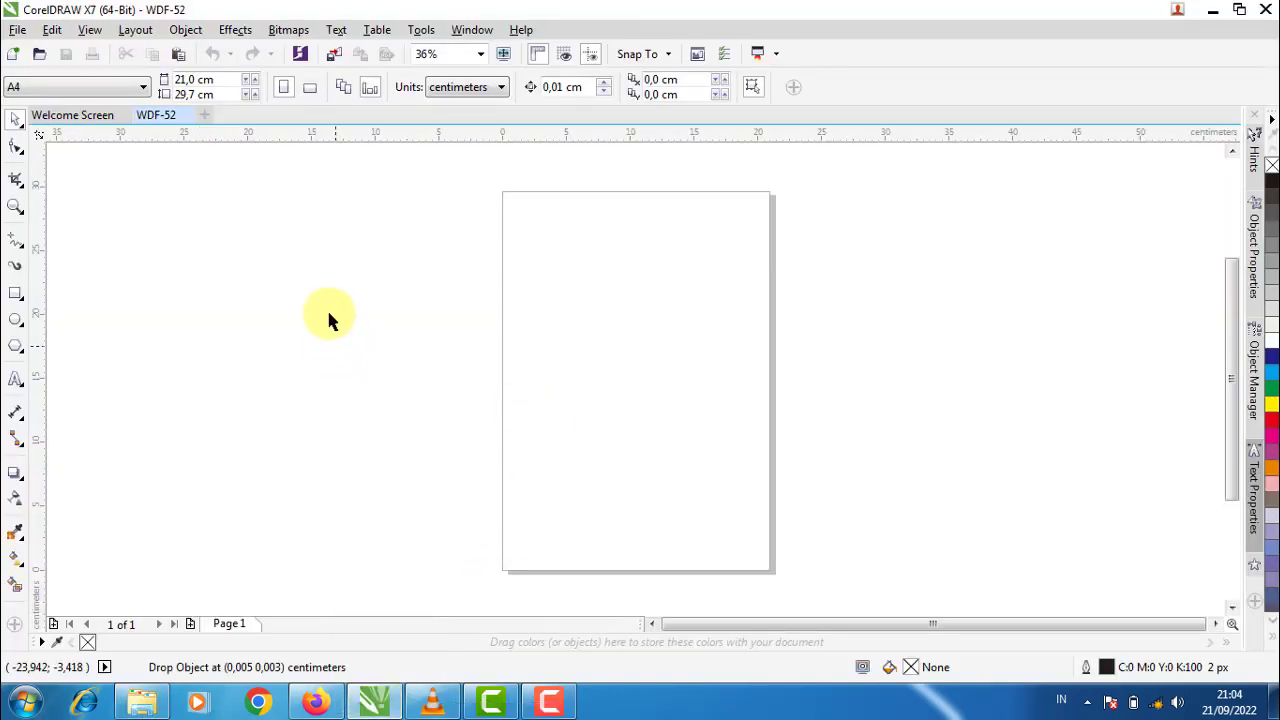
drag(191, 80, 163, 80)
text(21)
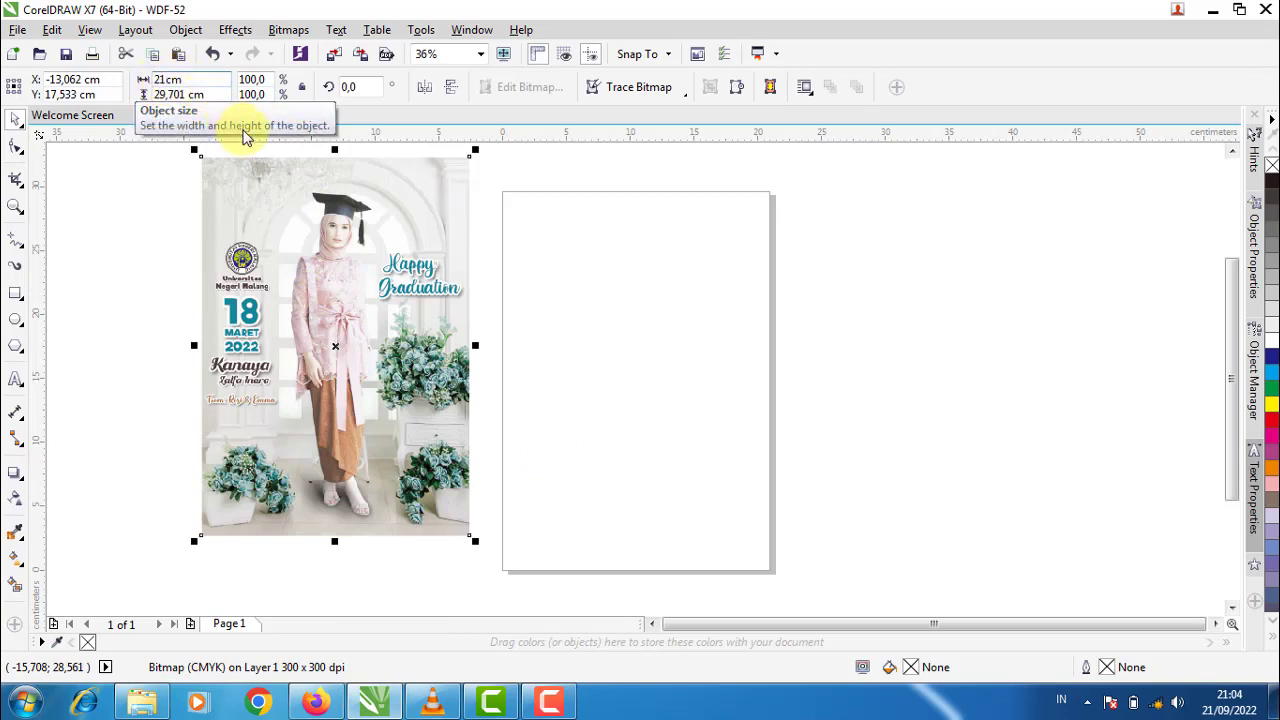
key(Return)
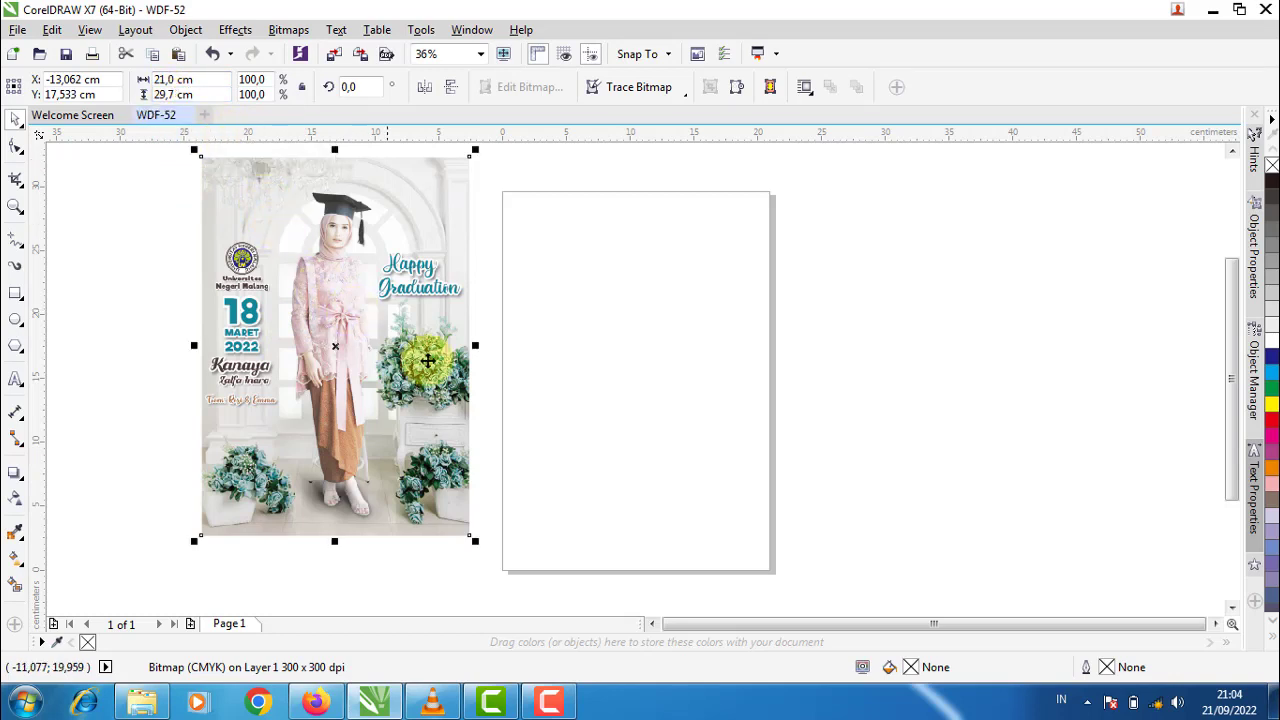
key(p)
click(381, 409)
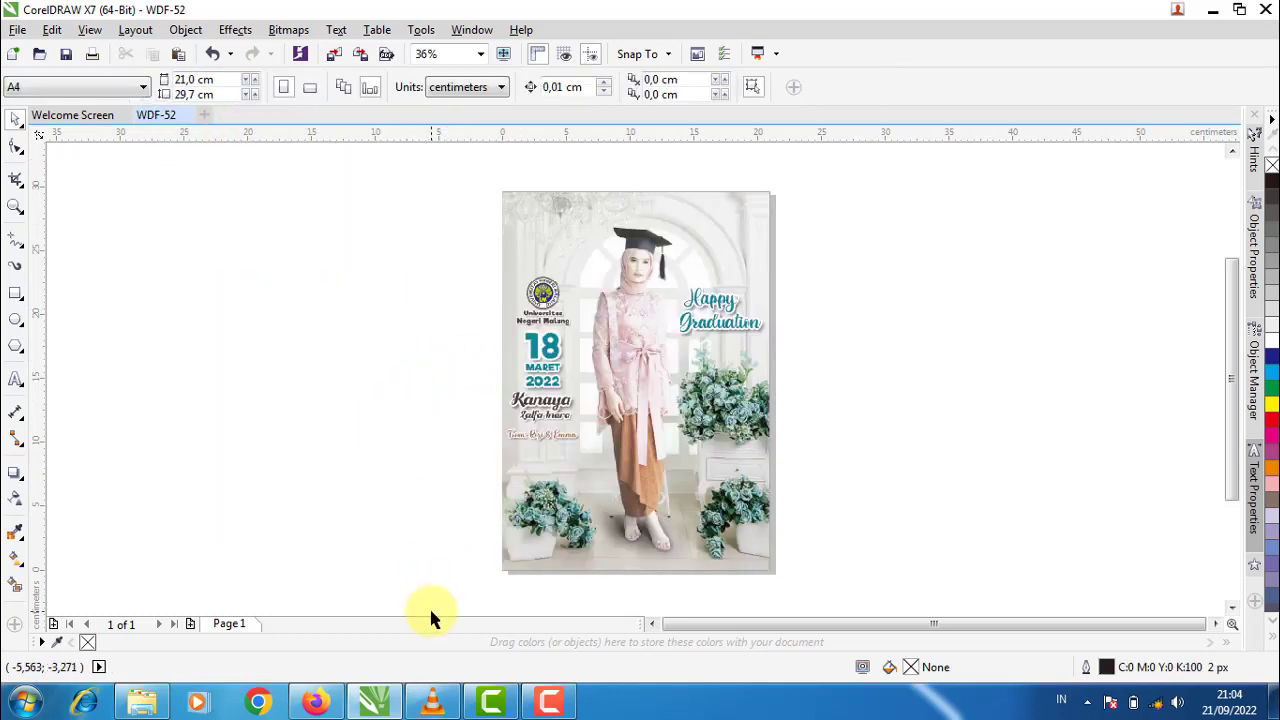
Close the VLC music player, glance at the Firefox driver page, and return to CorelDRAW
click(432, 700)
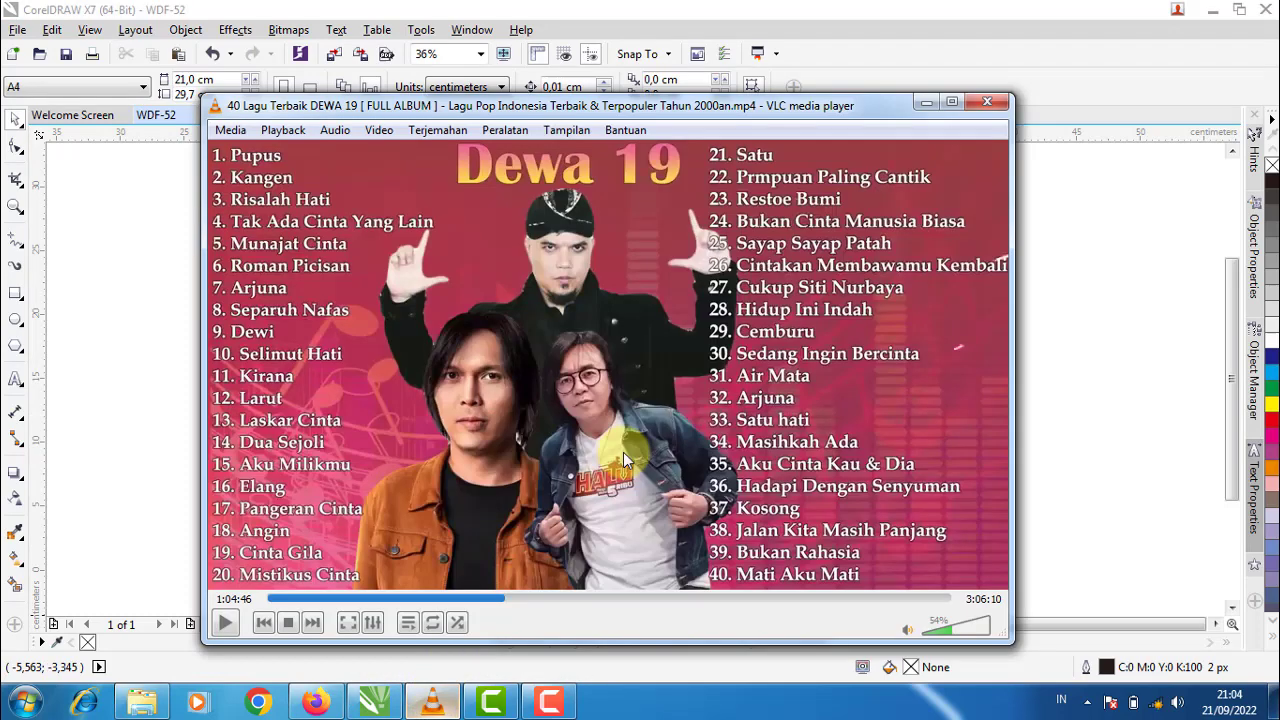
click(988, 103)
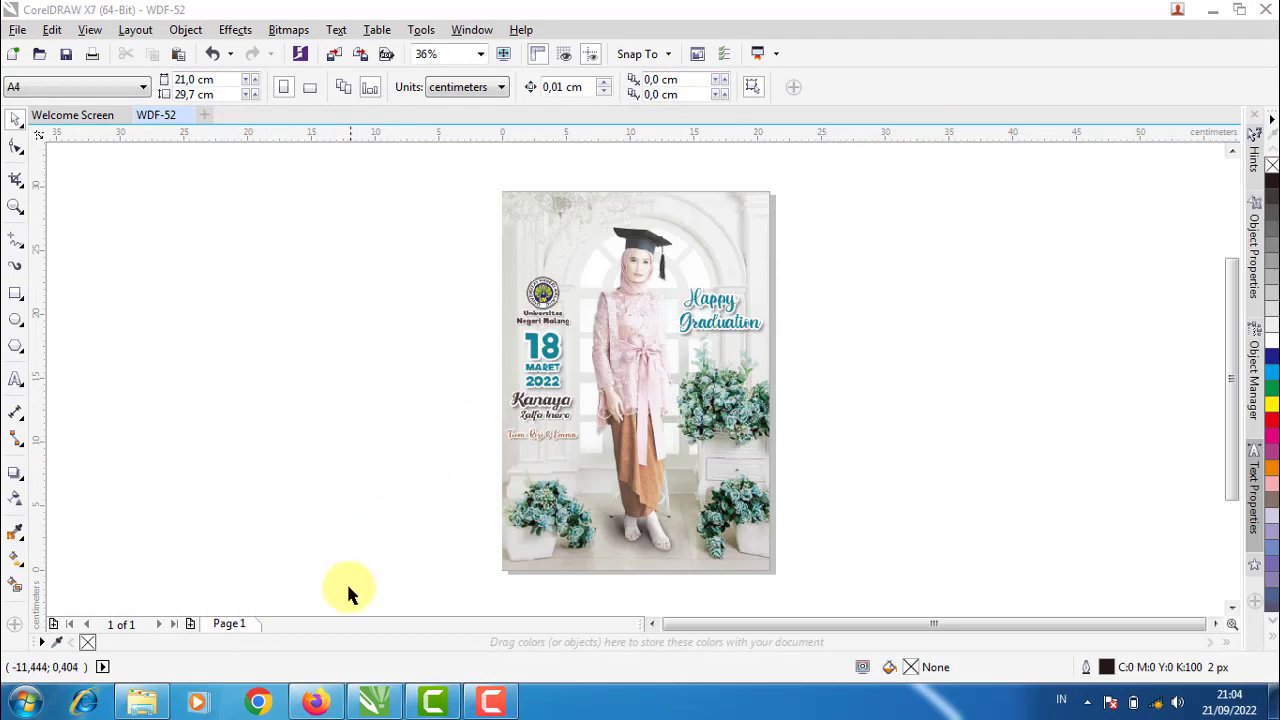
click(318, 698)
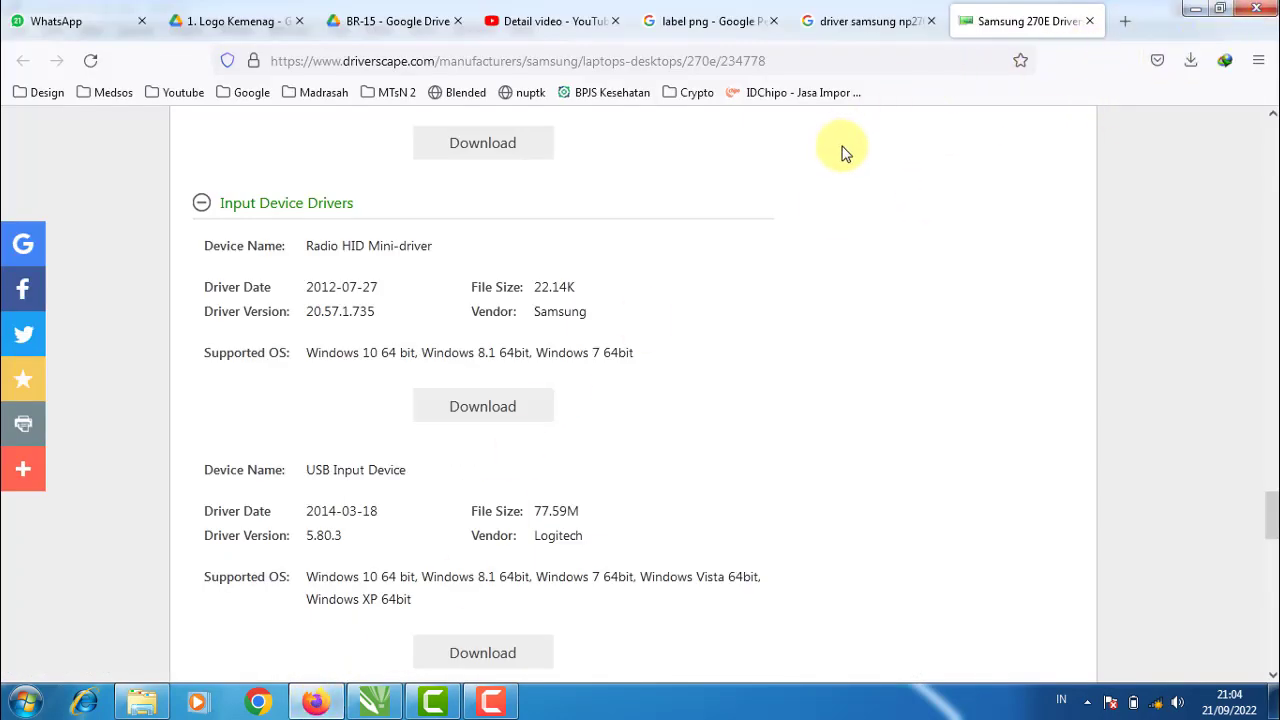
key(alt+Tab)
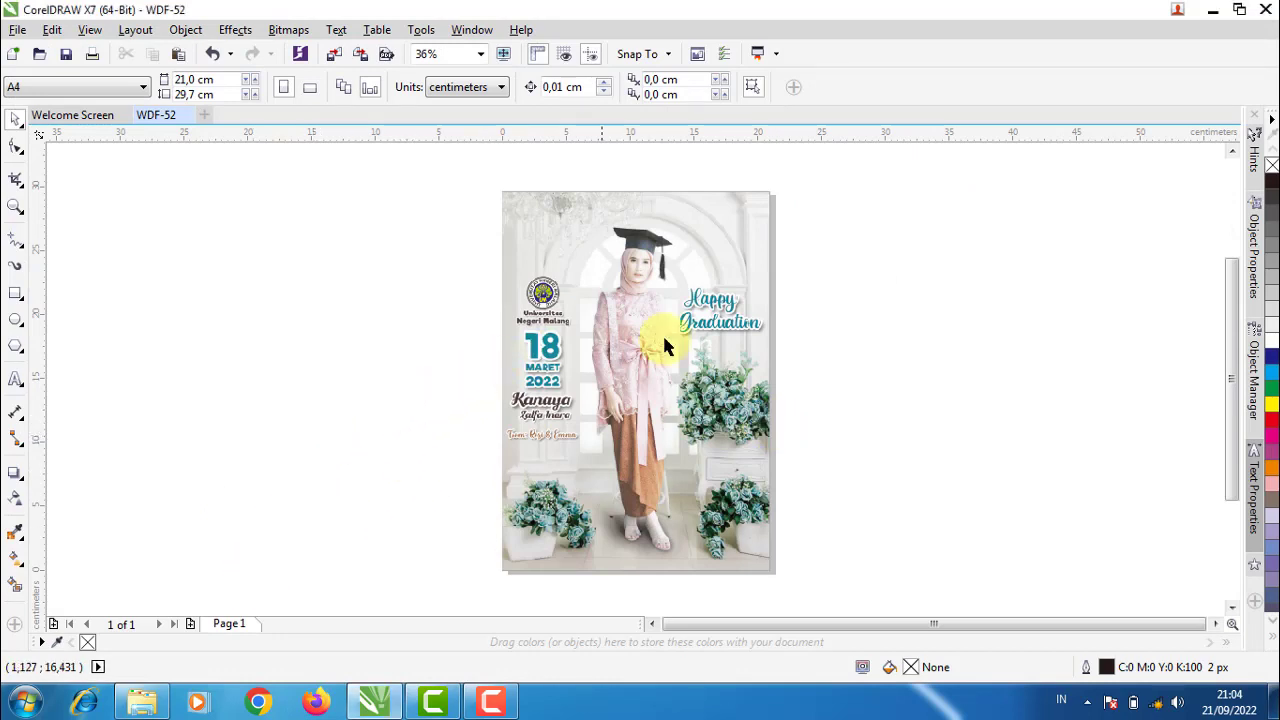
Add a blank Page 2, preview studio-20-1 and Bg - edit from Bahan, then drag Bg - edit over
click(192, 625)
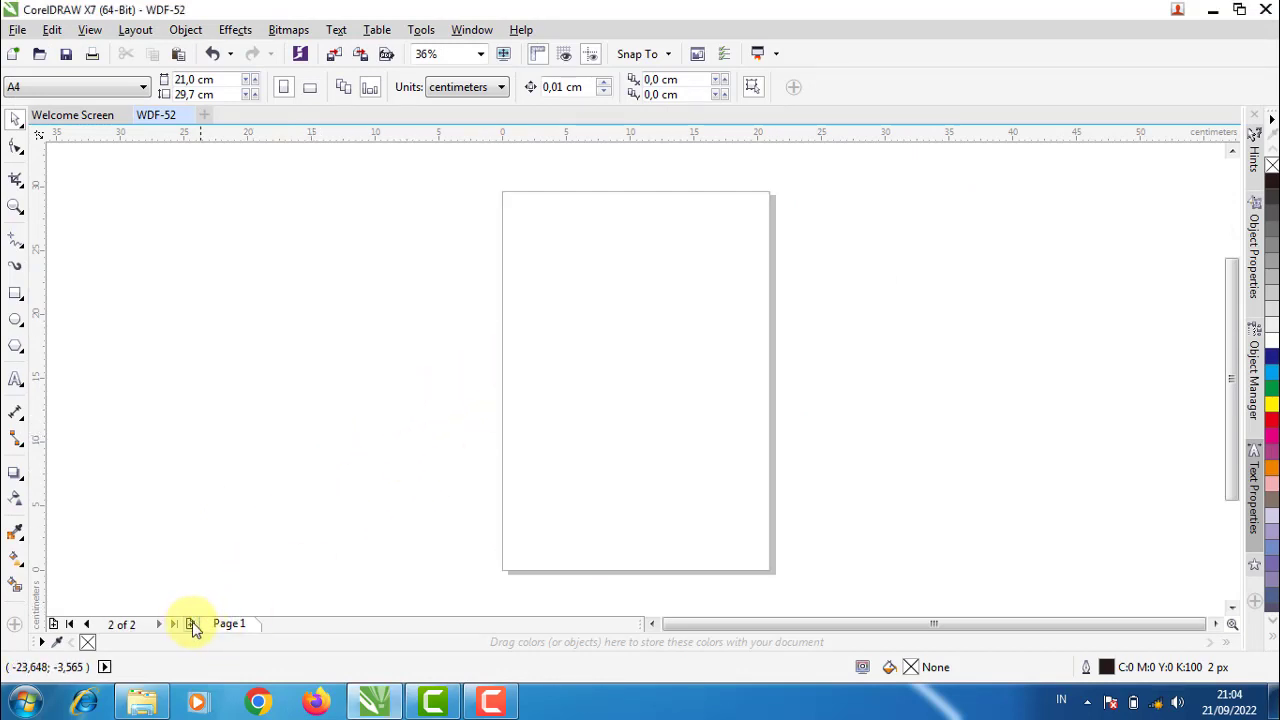
click(141, 702)
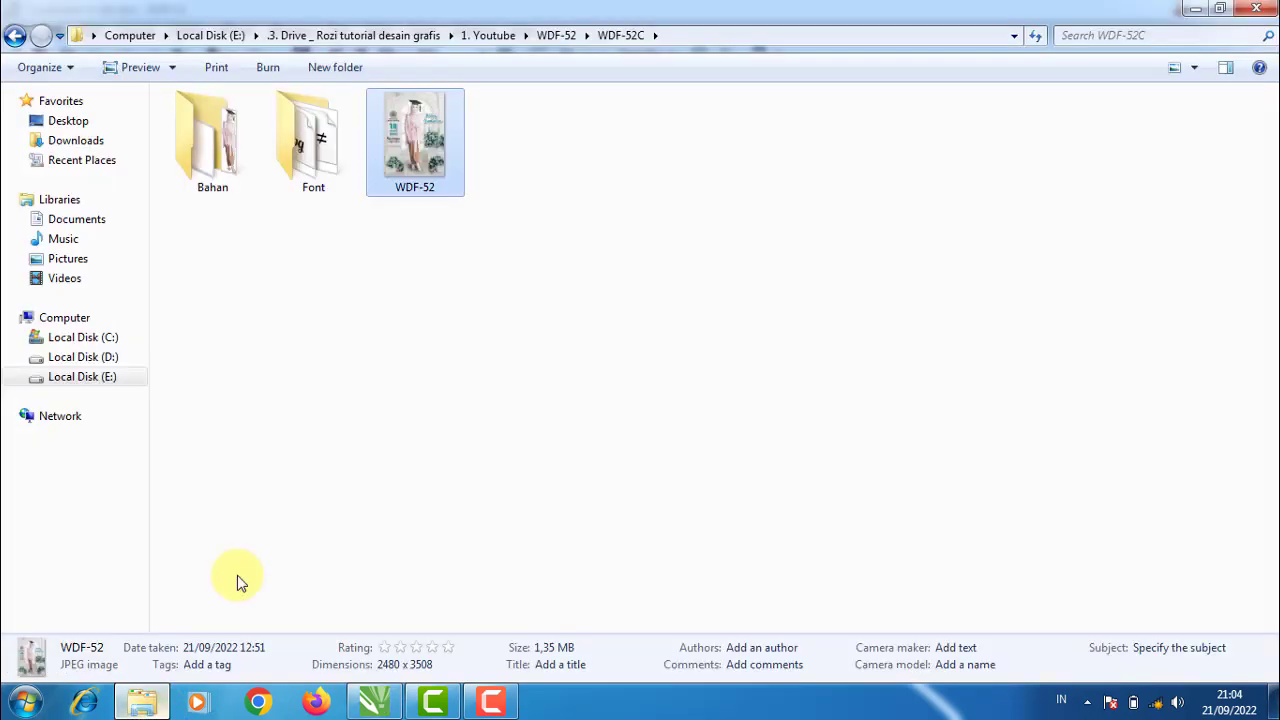
double_click(213, 176)
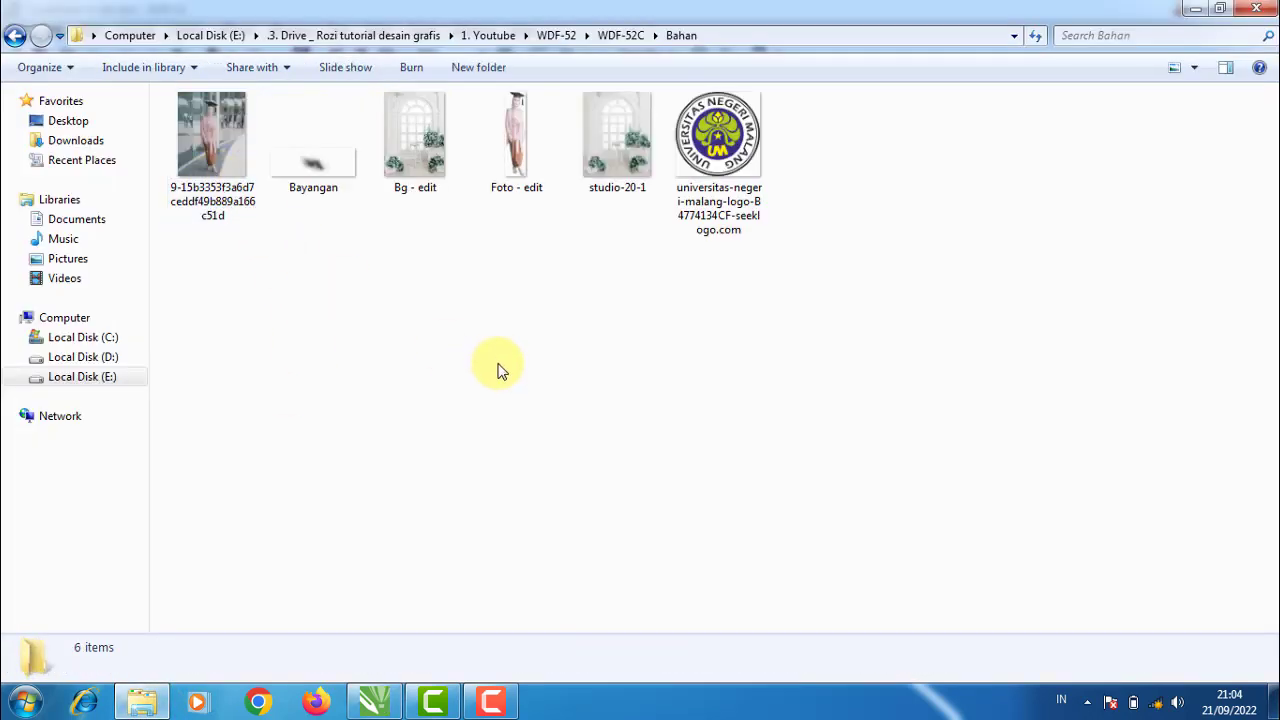
double_click(607, 137)
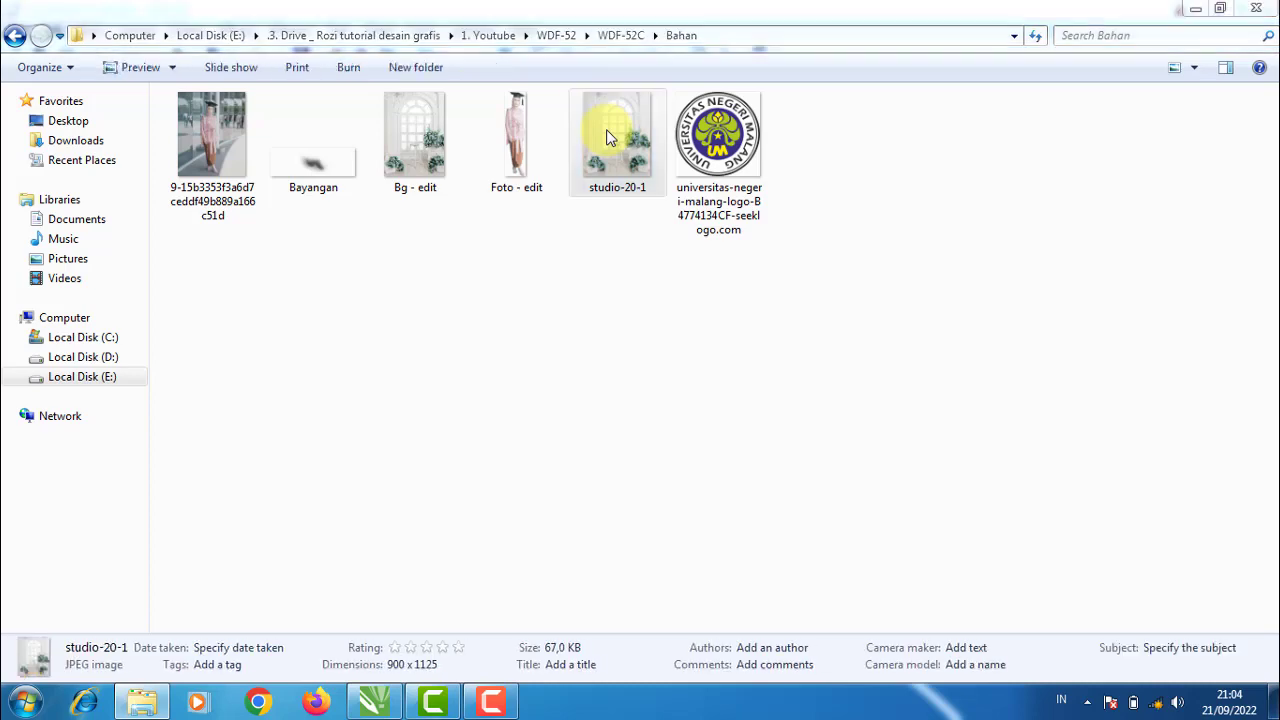
click(1264, 9)
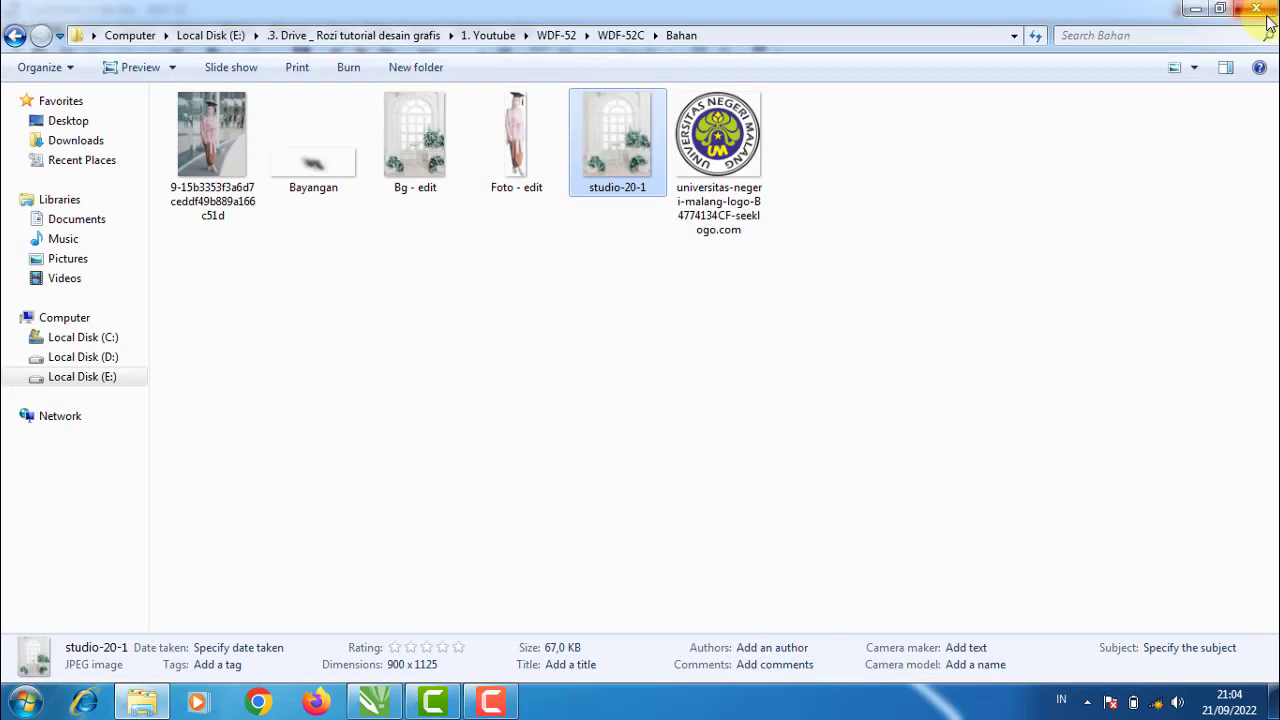
double_click(418, 160)
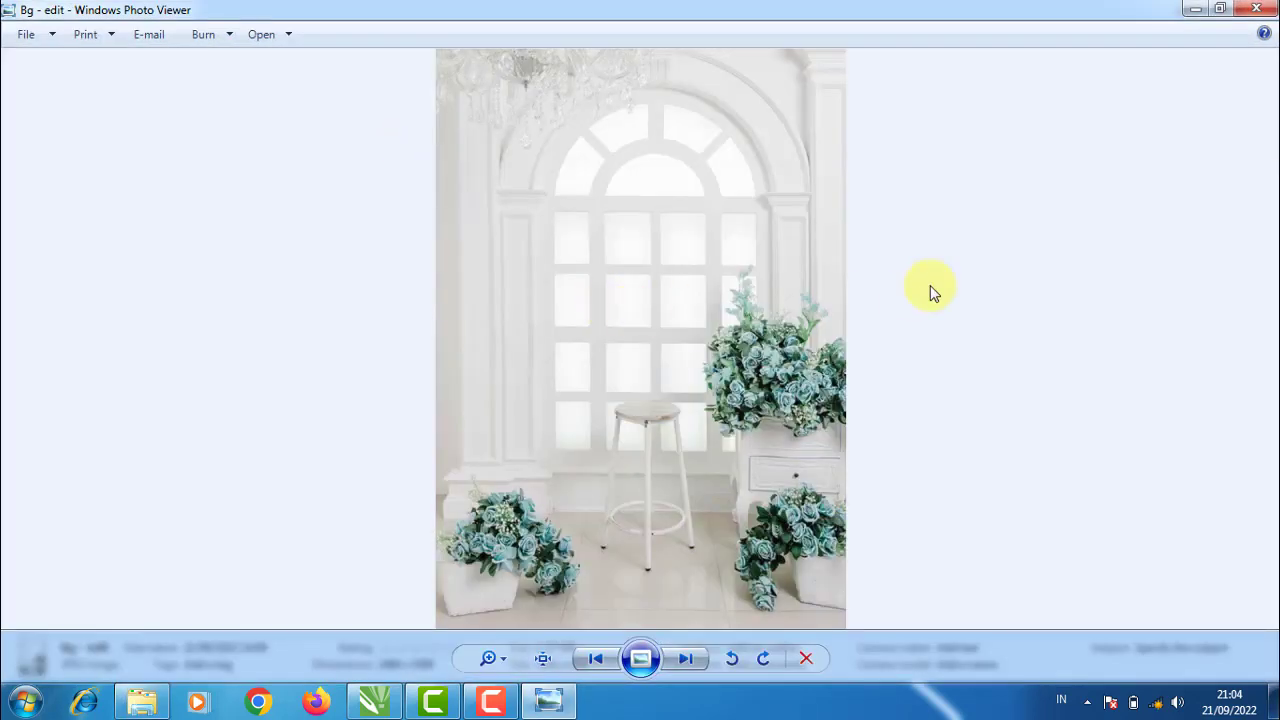
click(1268, 9)
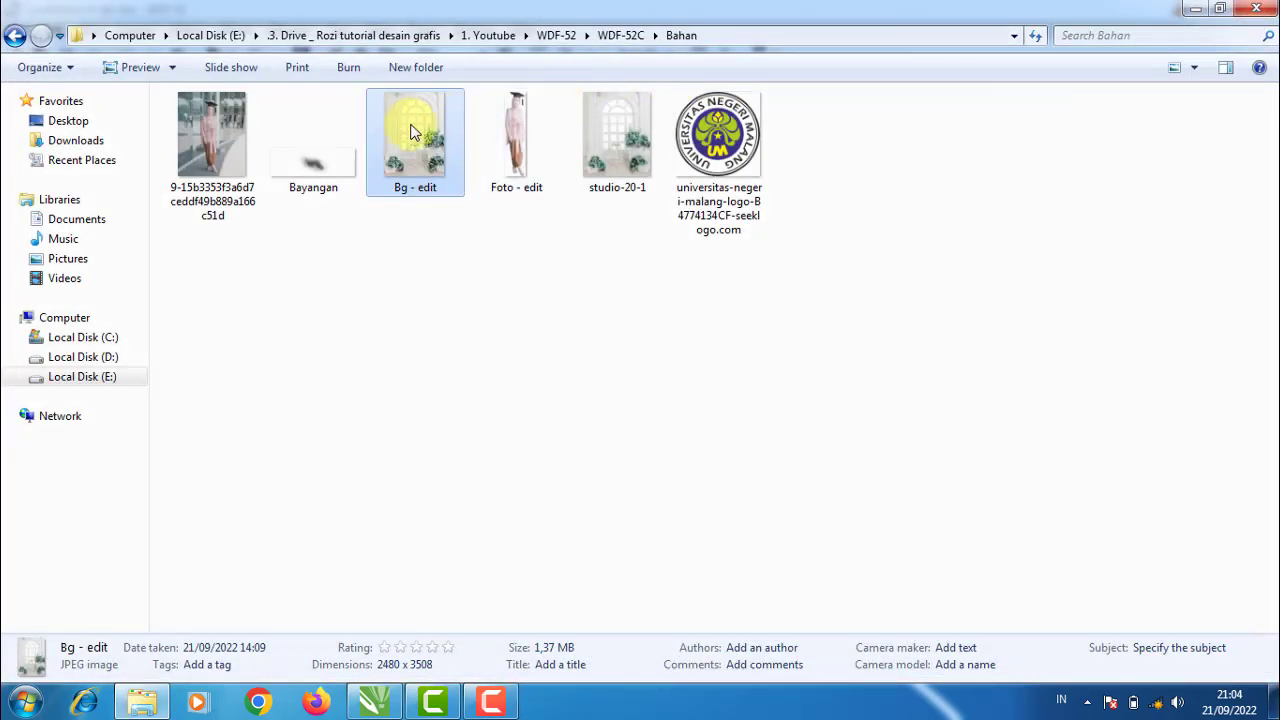
mouse_move(417, 120)
mouse_down()
mouse_move(460, 505)
mouse_move(380, 684)
mouse_up()
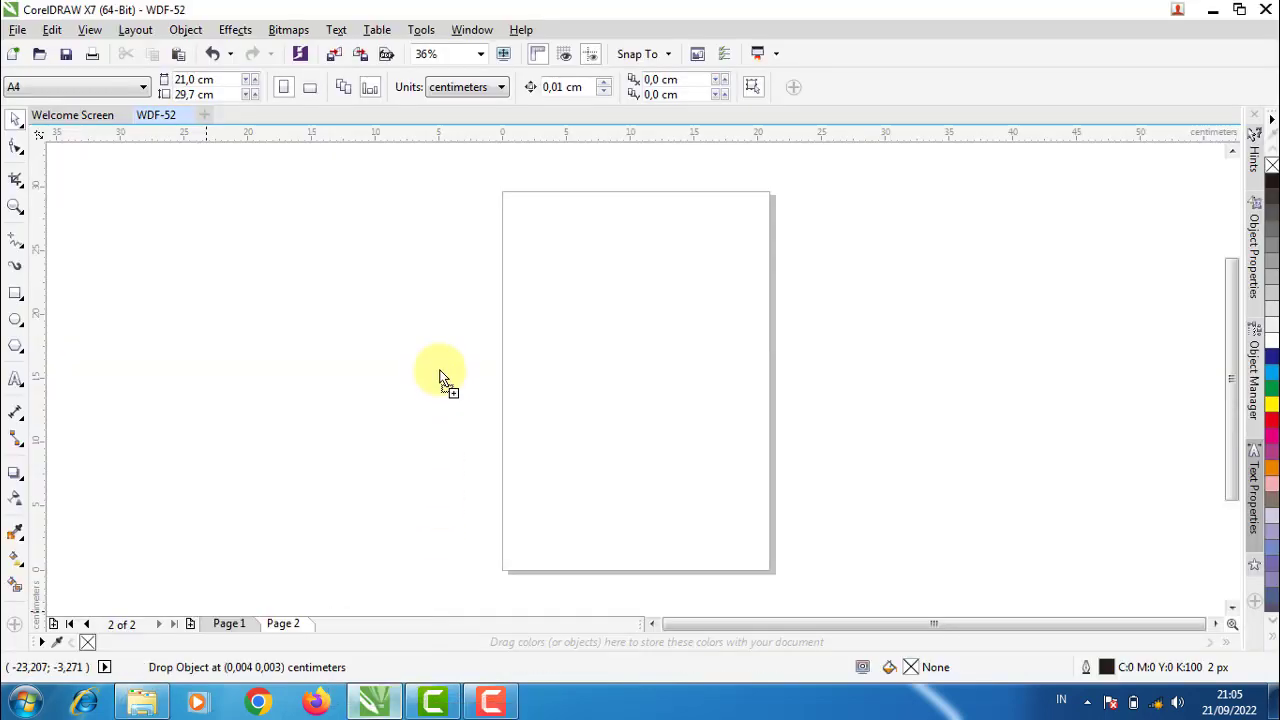
Drop Bg - edit on Page 2 at 21,0 × 29,7 cm, centre it, and return to Page 1
drag(380, 690, 443, 378)
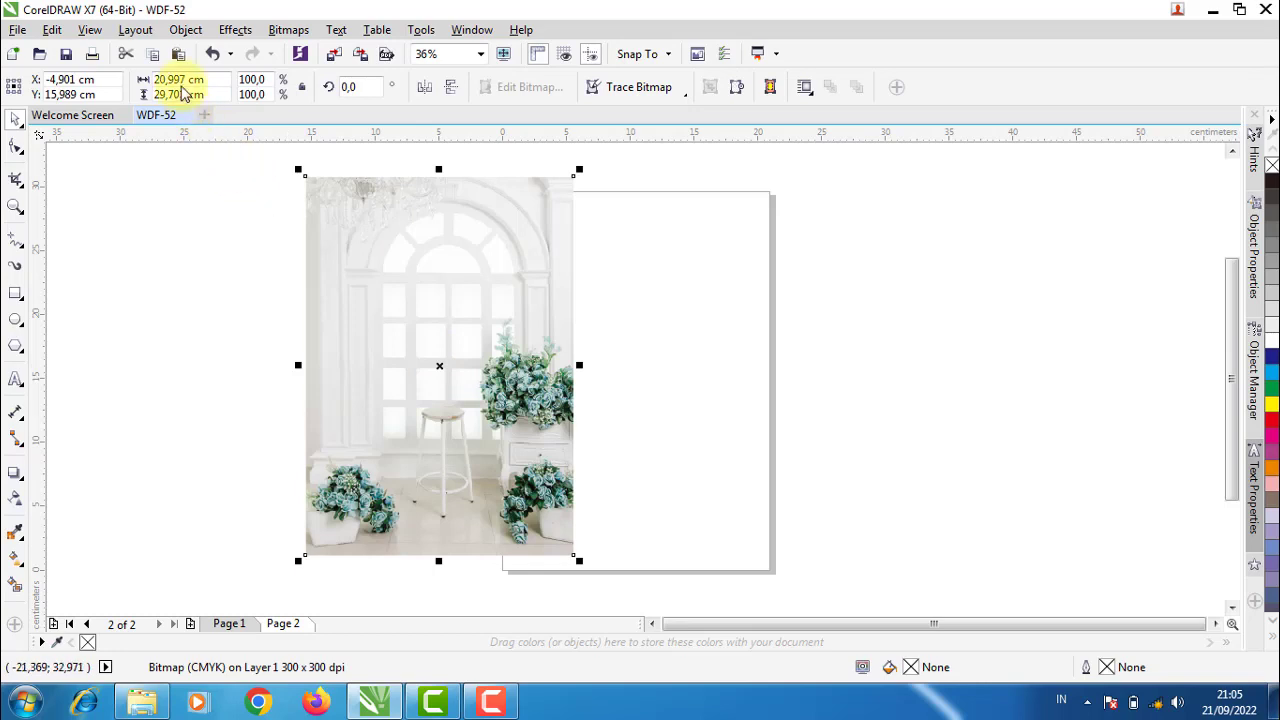
text(21,0)
key(Return)
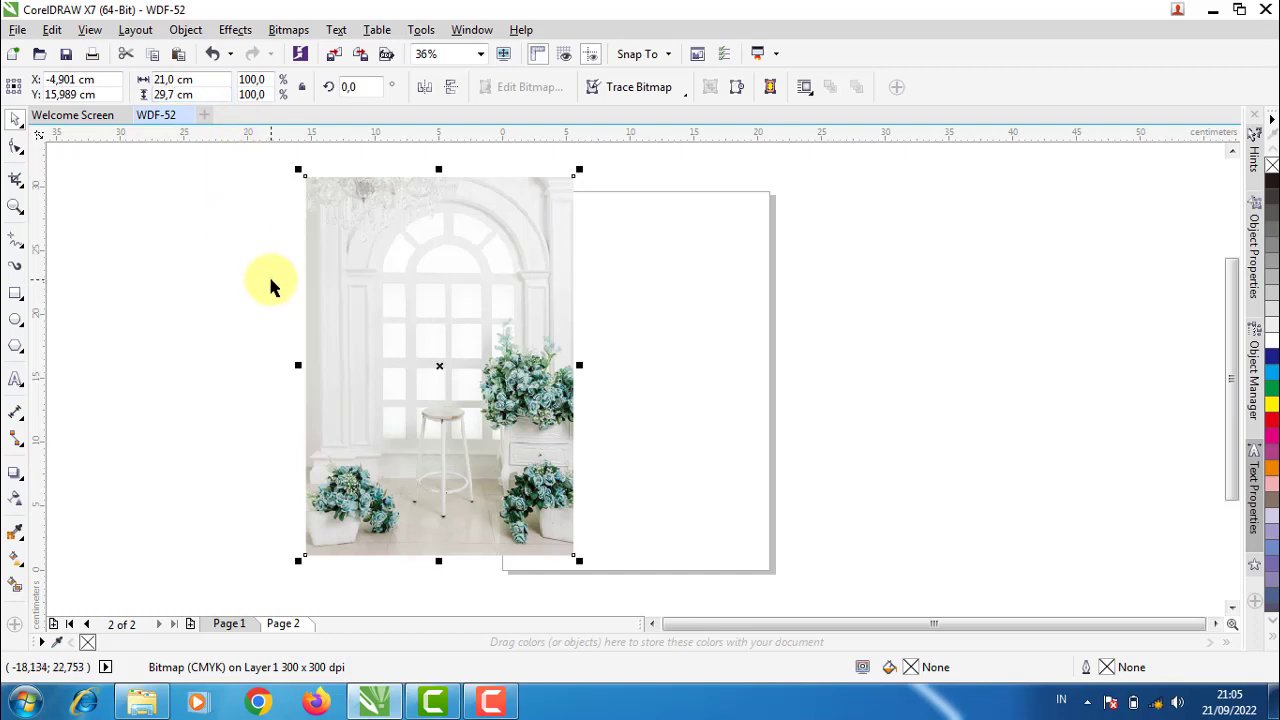
key(p)
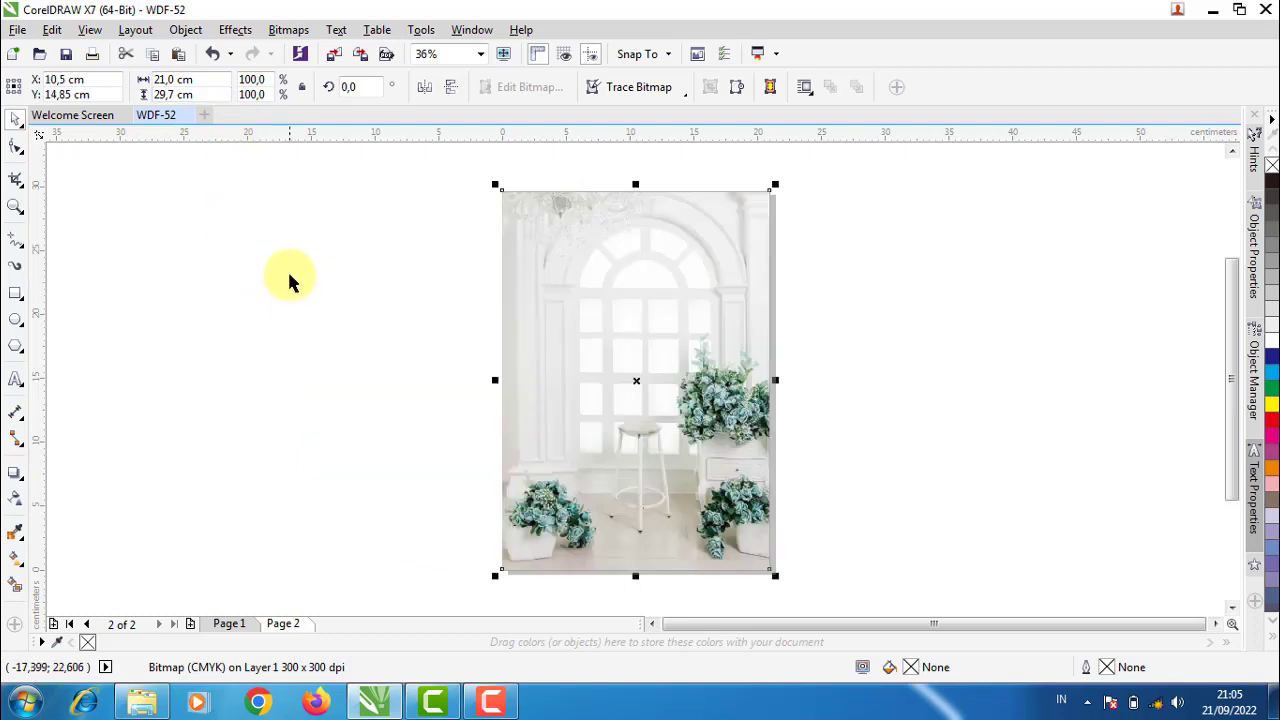
click(444, 187)
drag(444, 187, 791, 573)
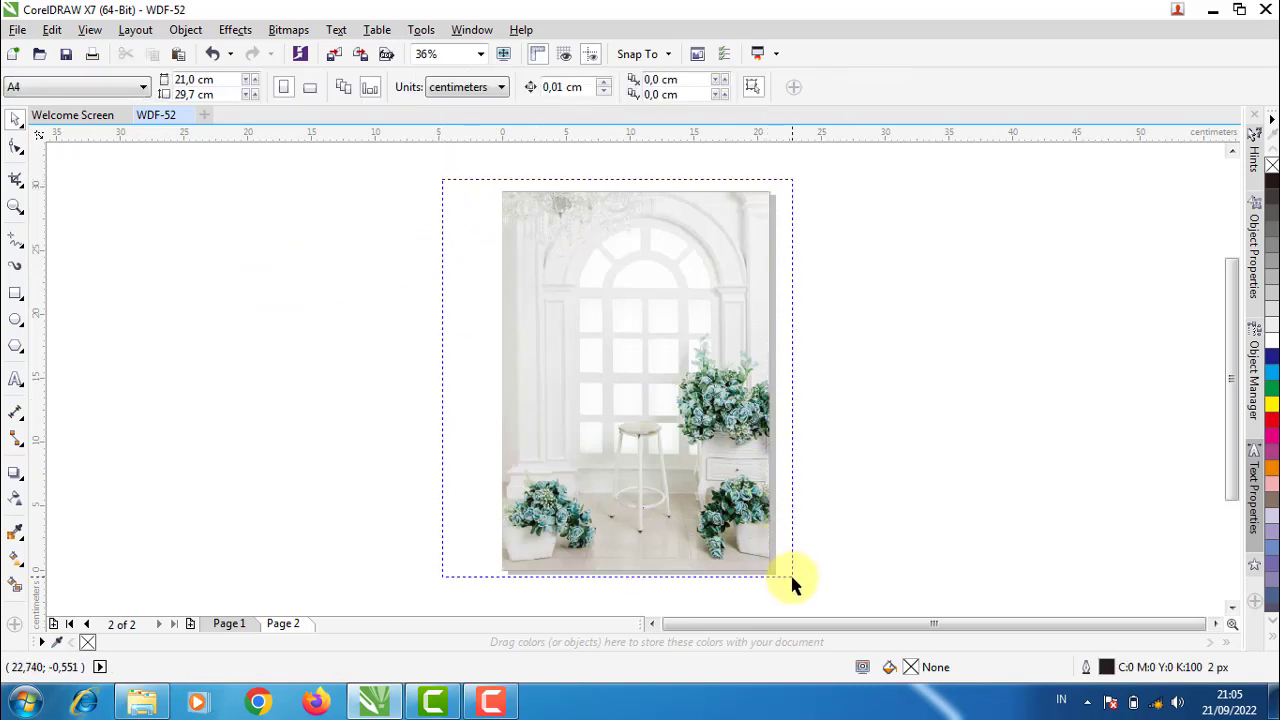
click(870, 428)
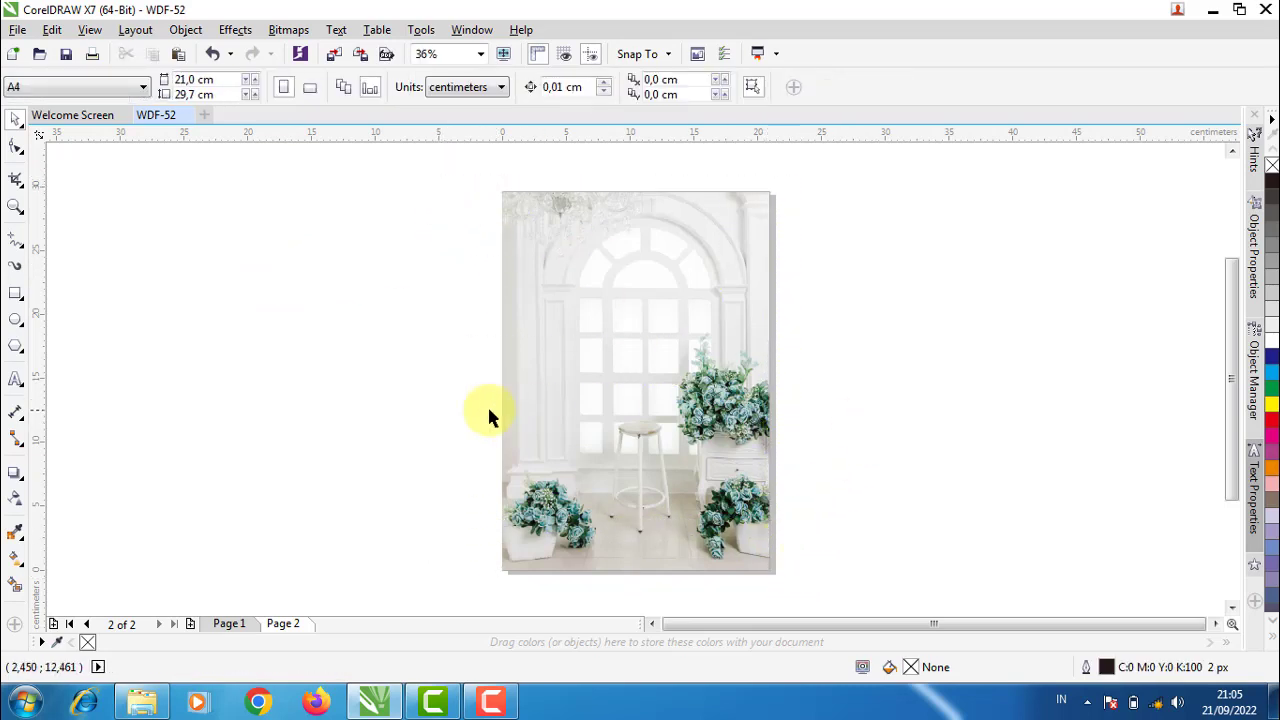
click(236, 623)
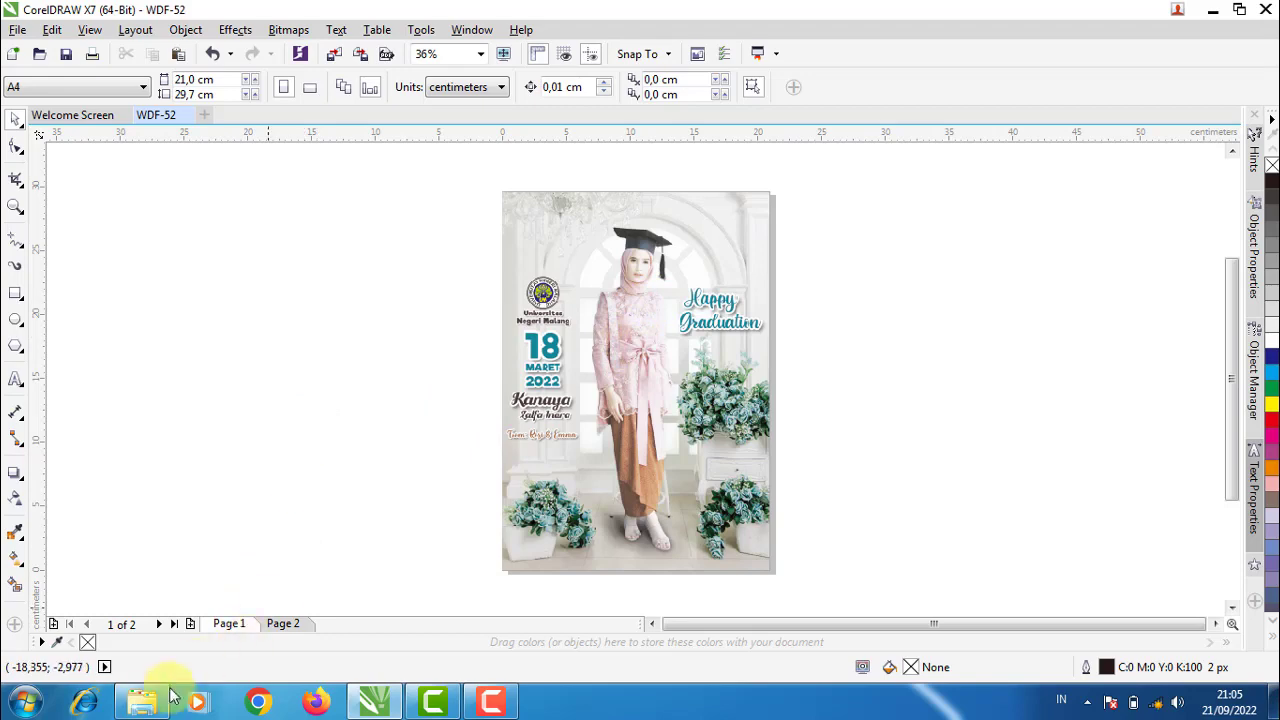
Preview the original graduate photo from the Bahan folder in Photo Viewer, then close it
click(141, 702)
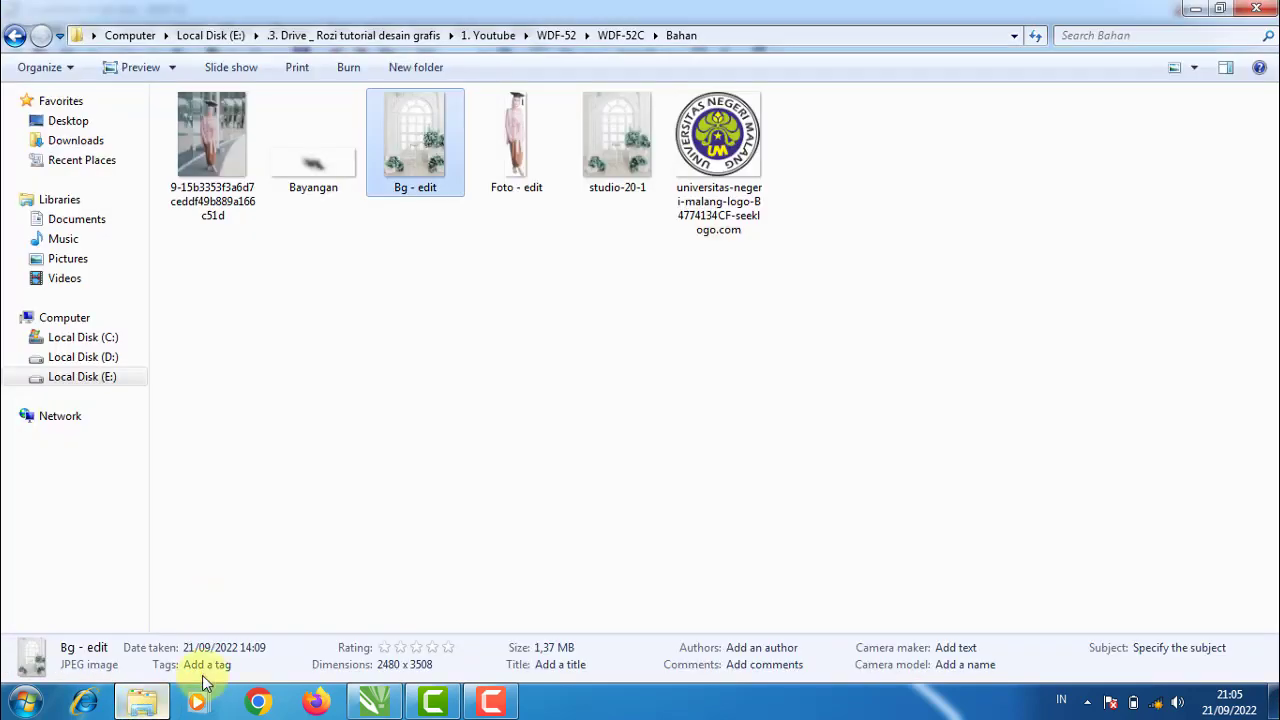
click(507, 145)
click(210, 140)
double_click(210, 140)
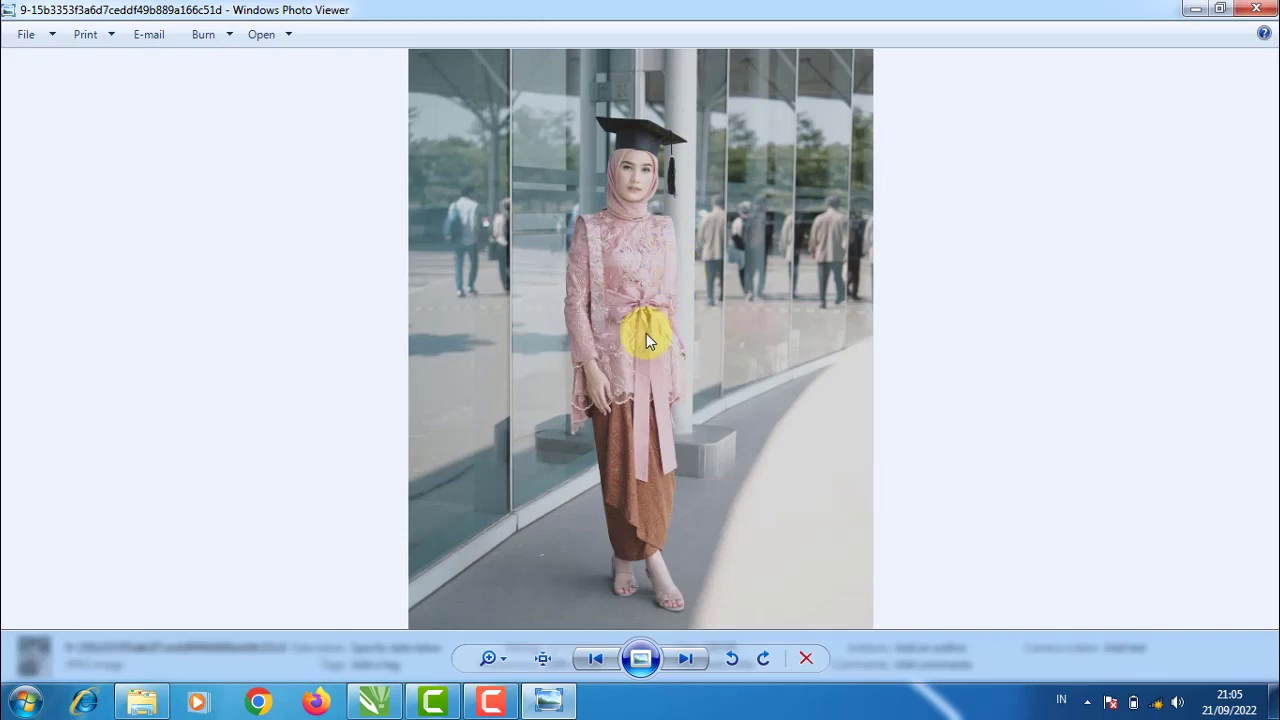
click(1256, 9)
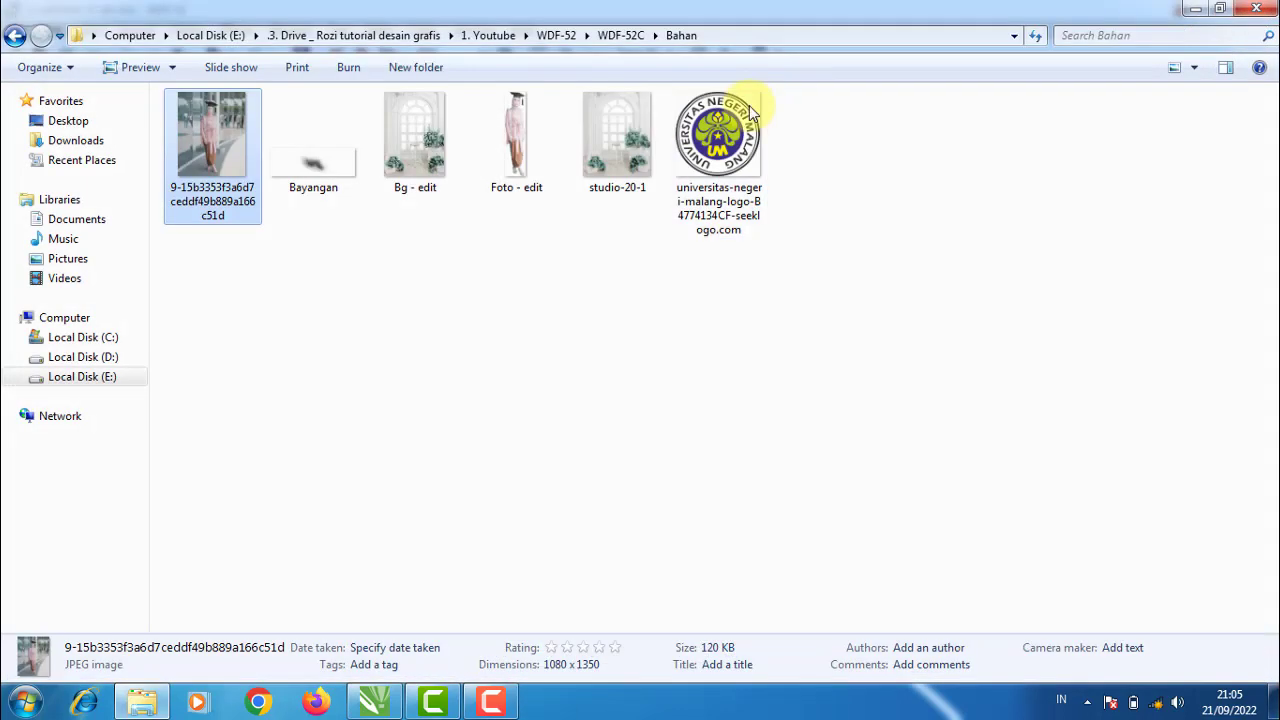
Preview the Foto - edit cutout, zooming and panning down over the blouse and batik skirt
double_click(523, 138)
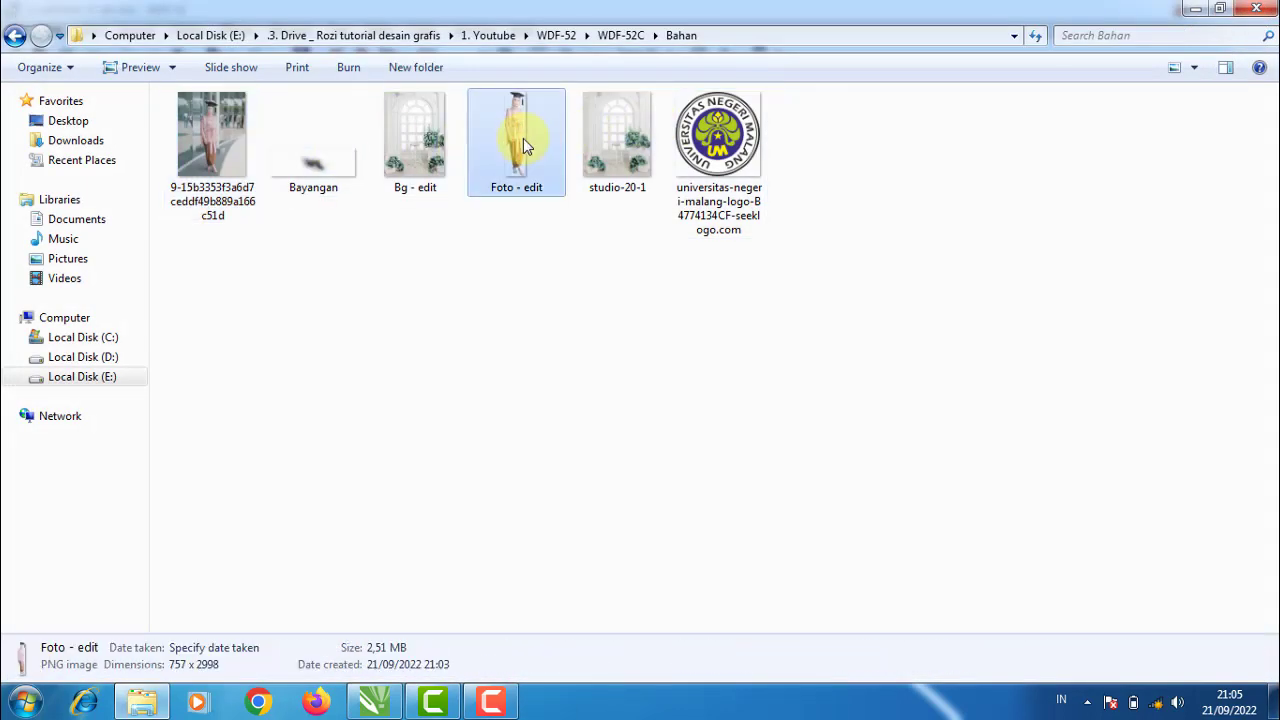
scroll(665, 112, up, 3)
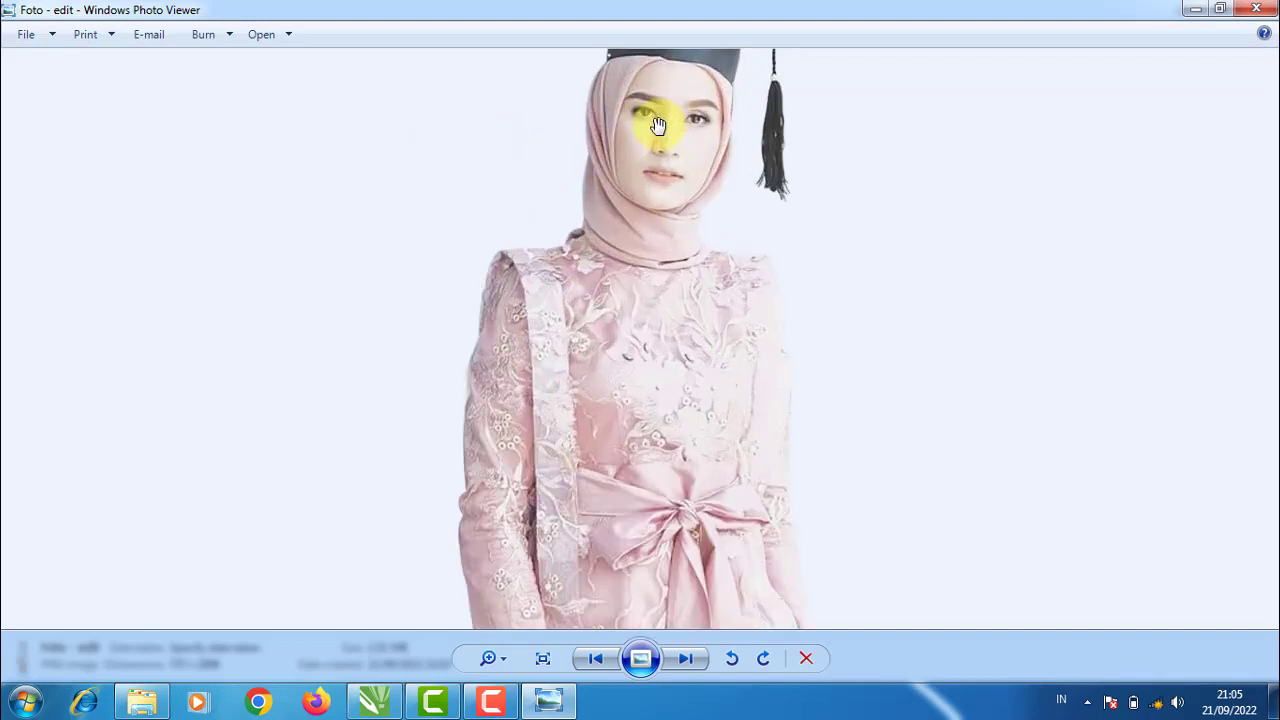
scroll(651, 274, up, 1)
drag(677, 420, 666, 206)
mouse_move(654, 380)
mouse_down()
mouse_move(654, 294)
mouse_move(654, 334)
mouse_up()
drag(655, 530, 655, 205)
click(1260, 10)
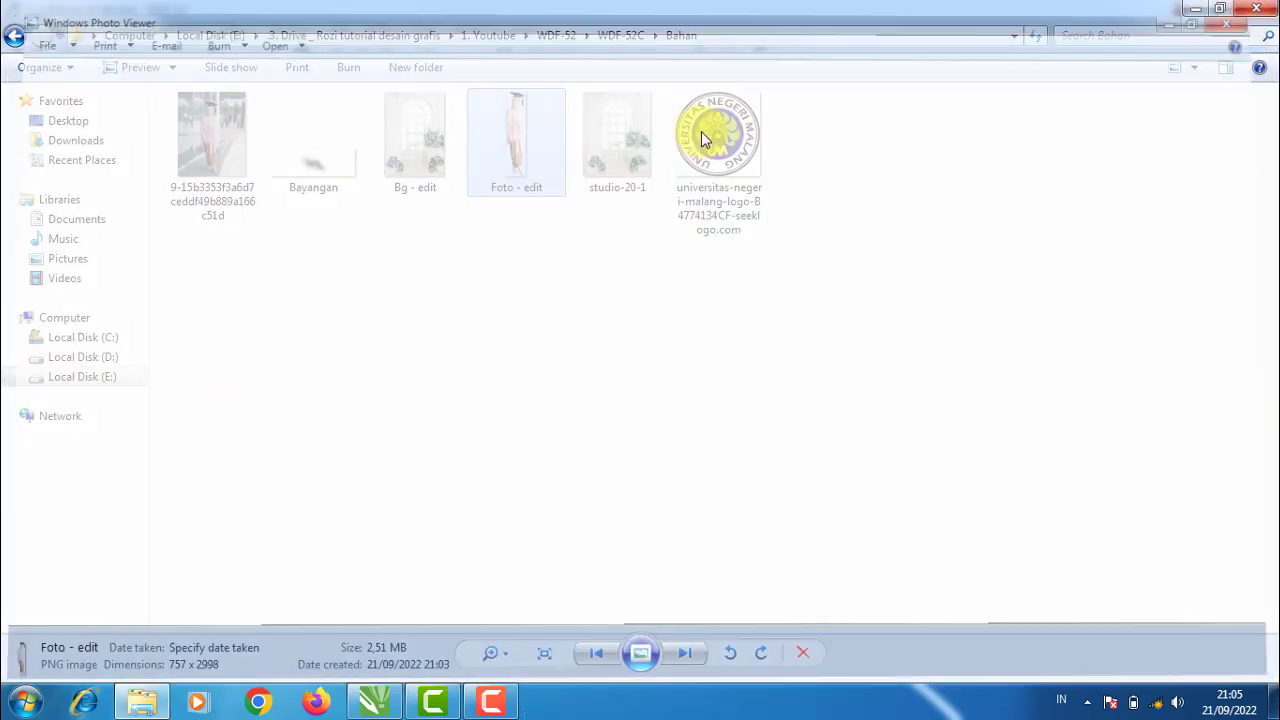
Bring Foto - edit into CorelDRAW and move it over the reference poster's girl
mouse_move(516, 145)
mouse_down()
mouse_move(420, 603)
mouse_move(434, 592)
mouse_move(309, 366)
mouse_move(651, 297)
mouse_up()
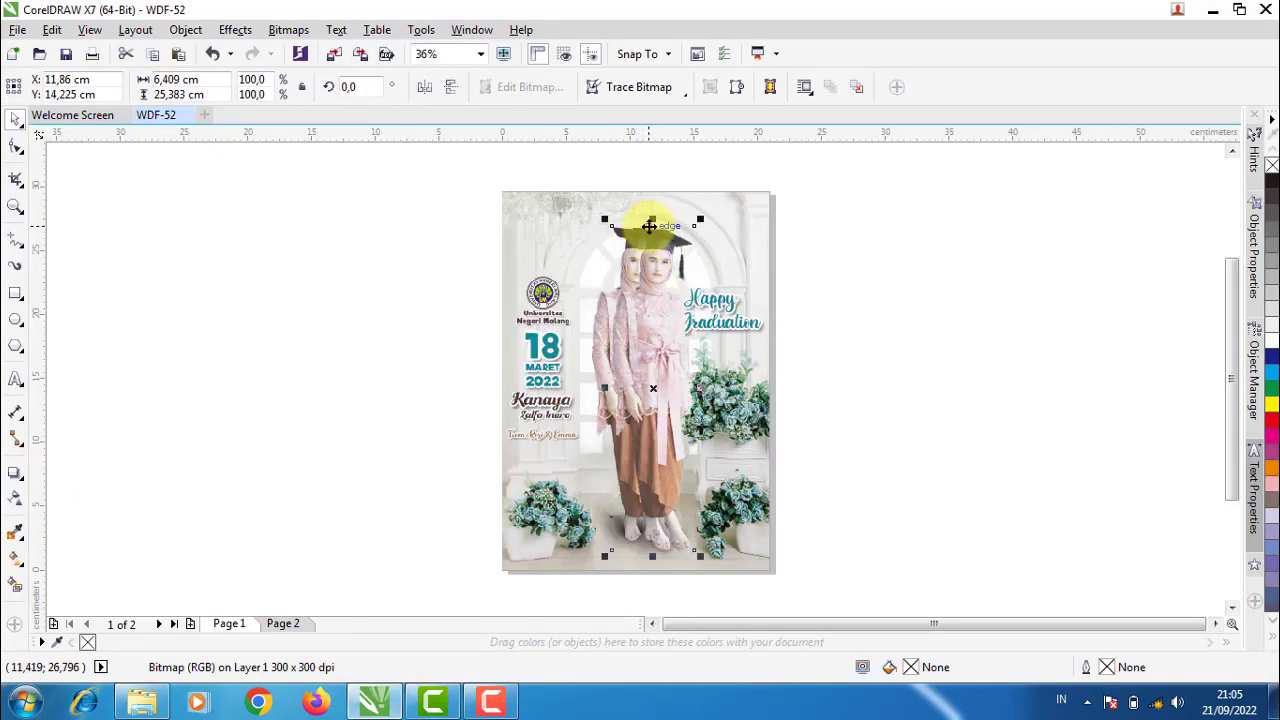
scroll(649, 226, up, 5)
drag(711, 377, 638, 367)
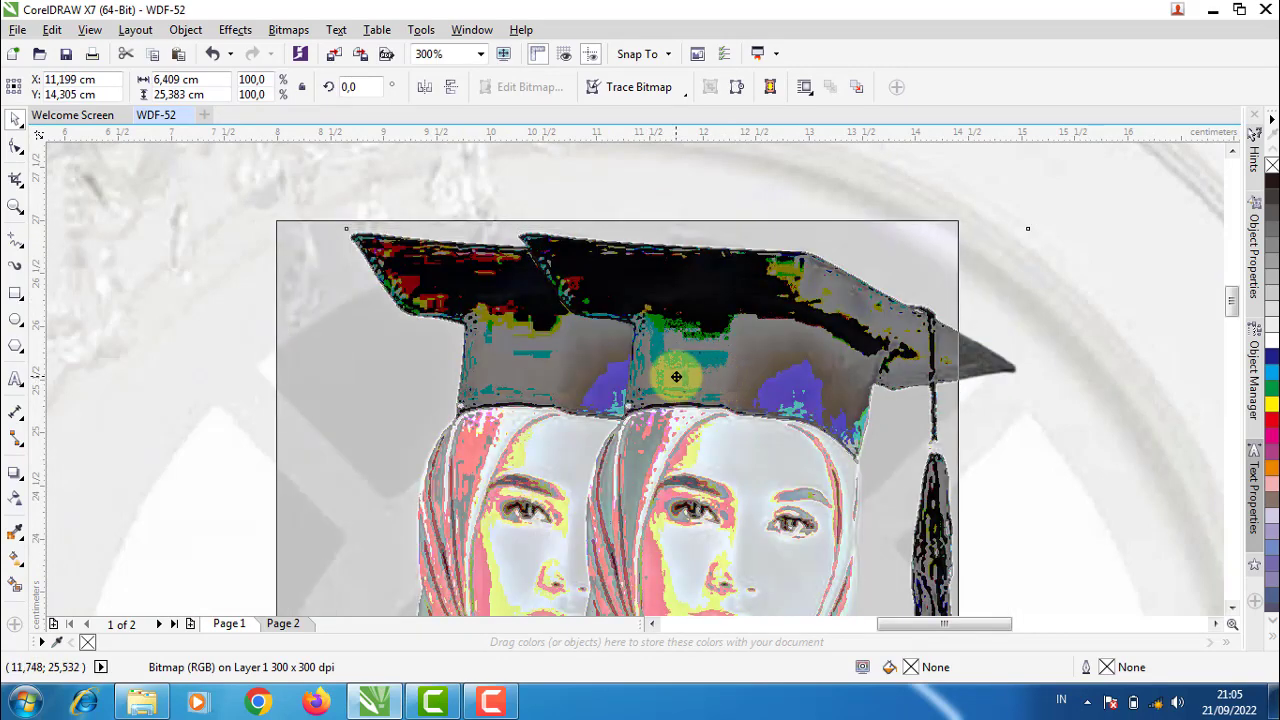
Zoom in and nudge the cutout until its cap's left tip matches the original's
scroll(374, 217, up, 3)
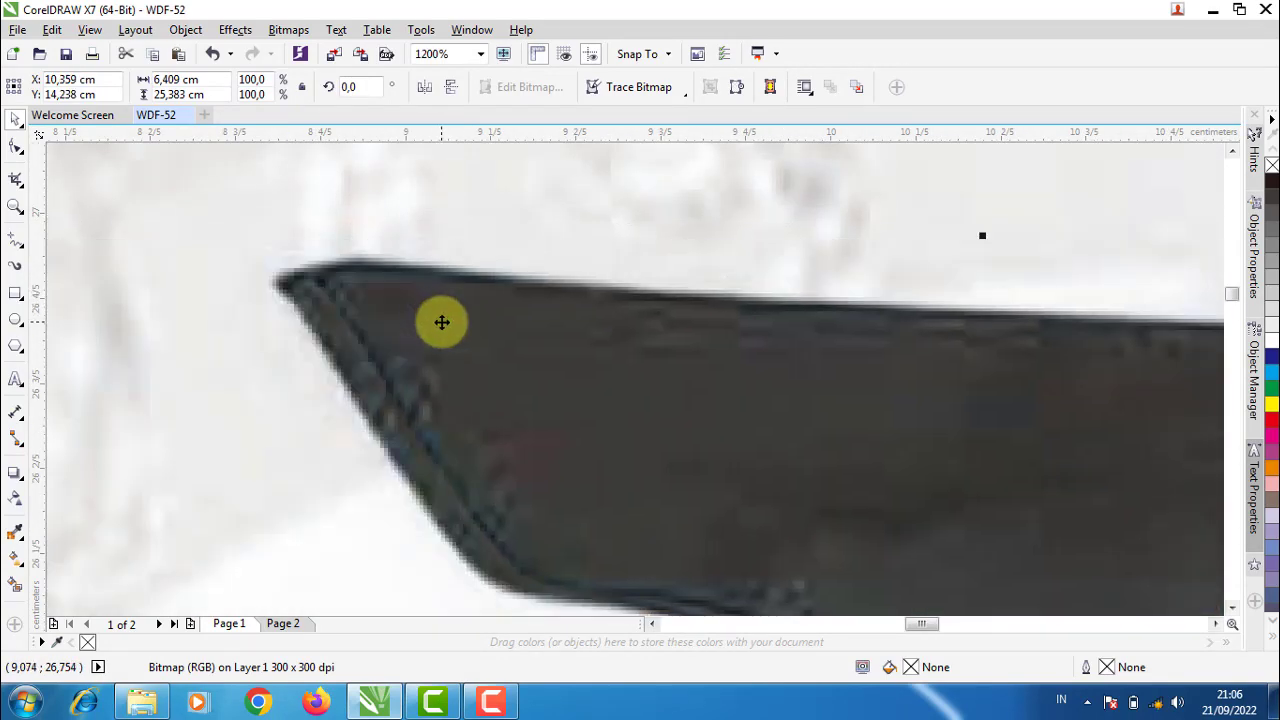
drag(492, 308, 380, 320)
scroll(289, 286, up, 1)
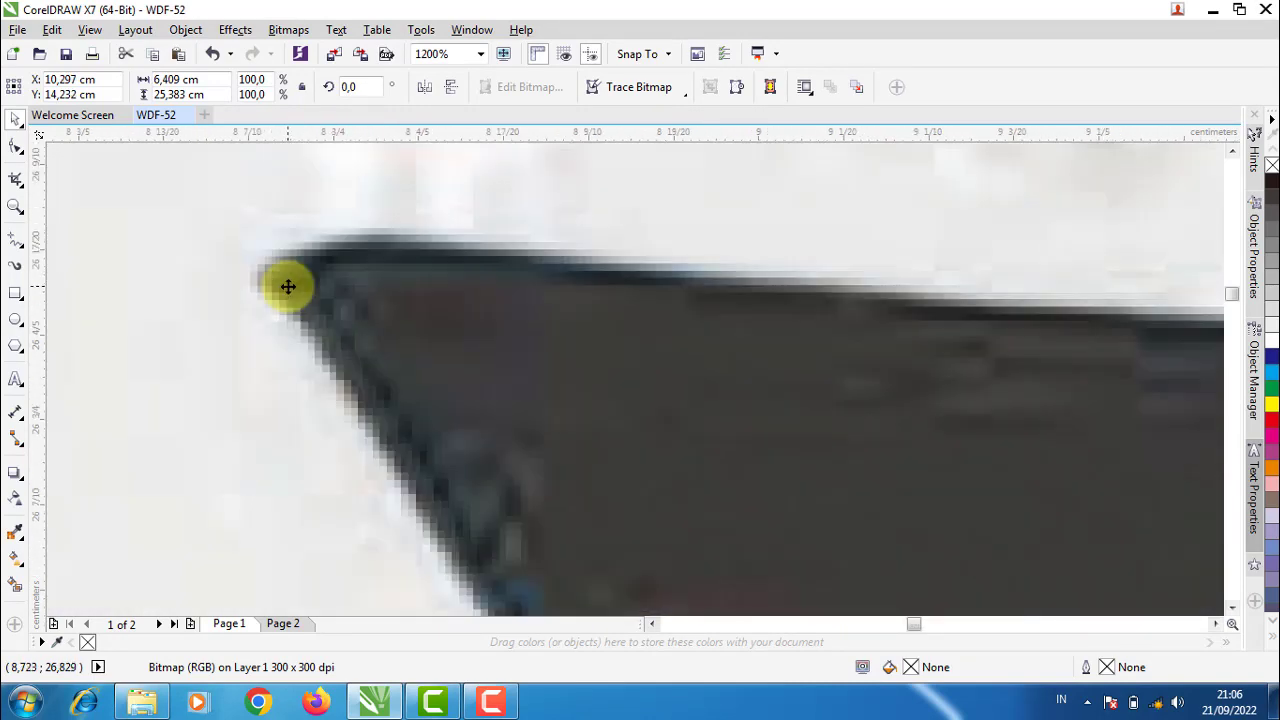
scroll(289, 286, up, 1)
drag(485, 309, 457, 323)
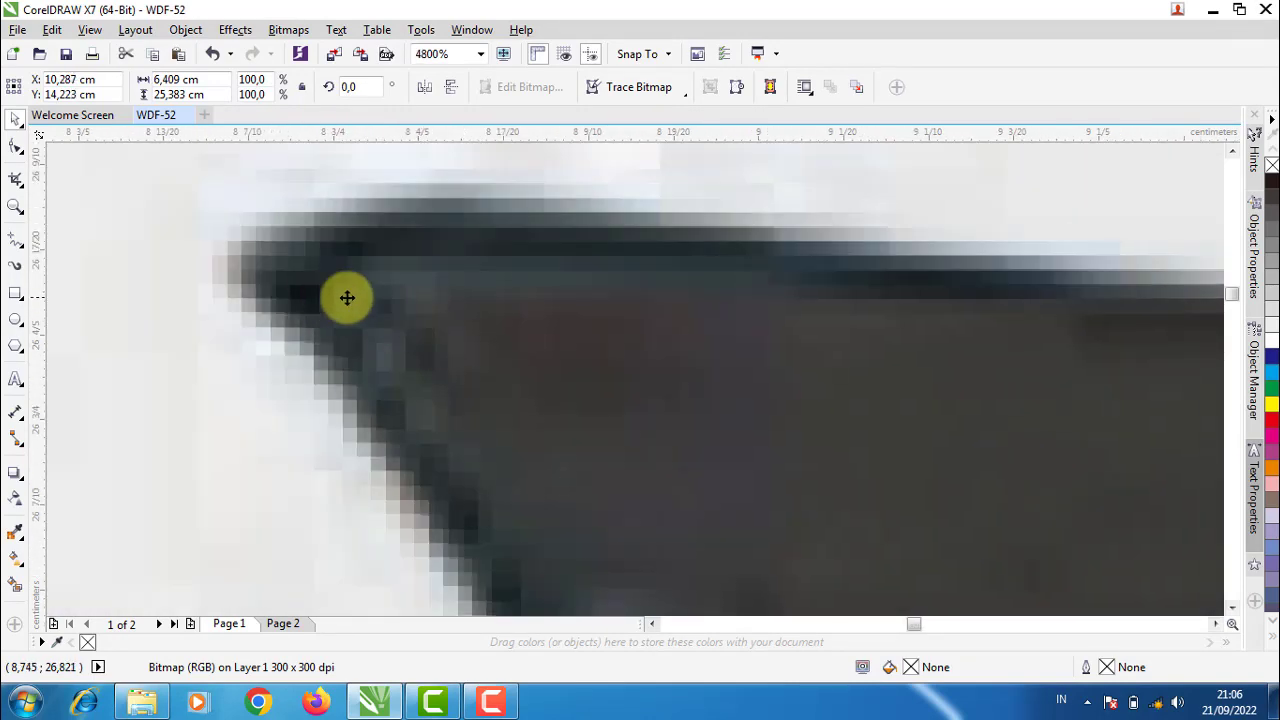
mouse_move(343, 297)
mouse_down()
mouse_move(392, 247)
mouse_move(417, 300)
mouse_move(368, 291)
mouse_up()
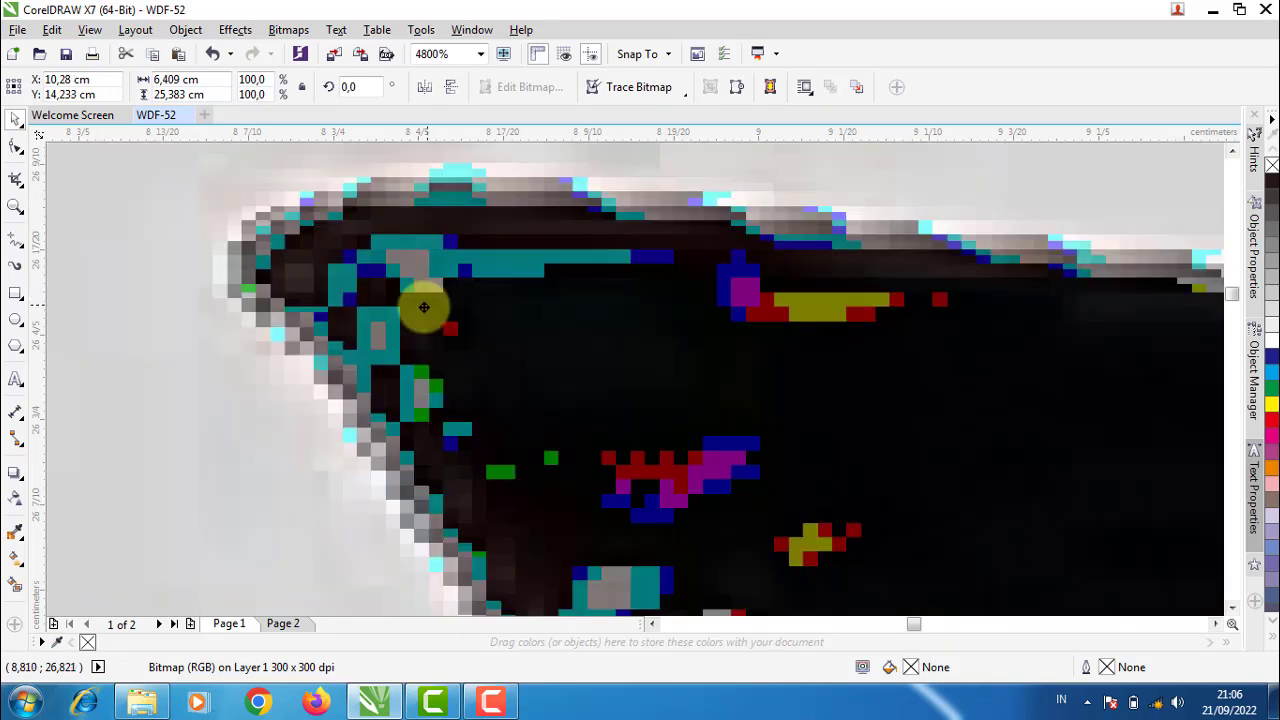
scroll(368, 291, down, 2)
scroll(380, 257, down, 4)
Shift the reference poster bitmap left, undoing an accidental move of the cutout
scroll(486, 257, down, 3)
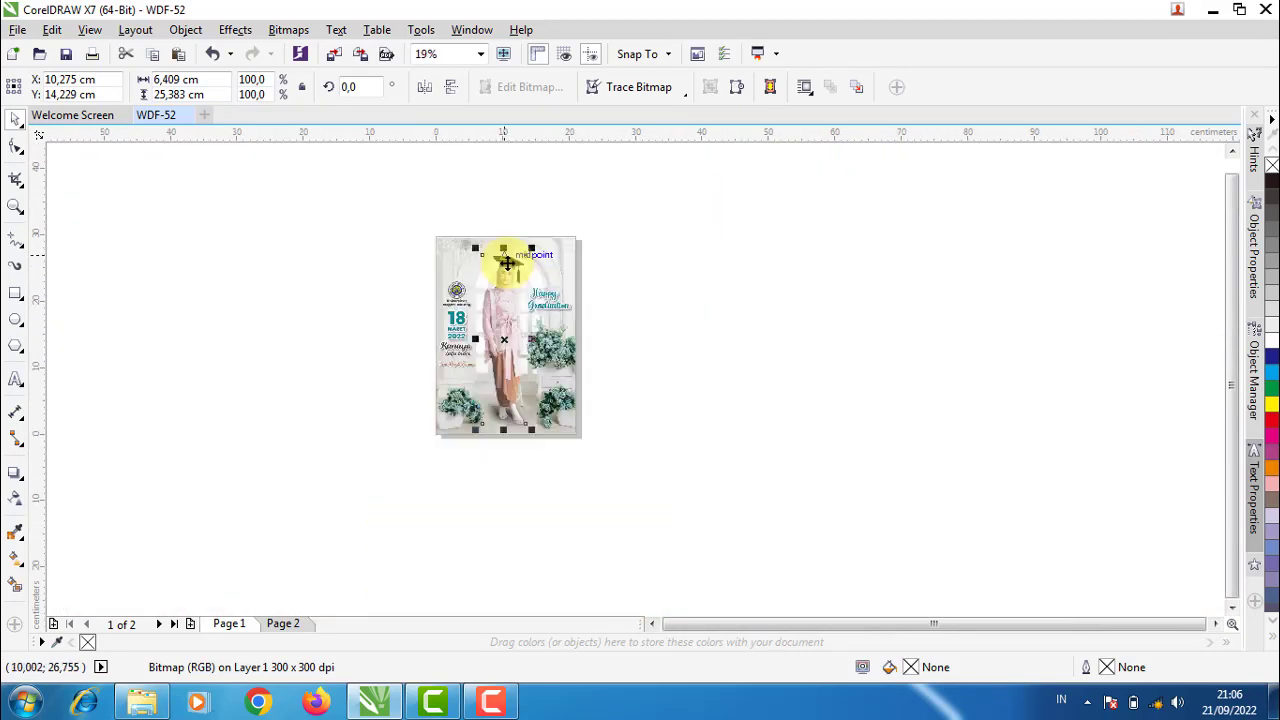
scroll(512, 268, up, 1)
scroll(486, 122, up, 1)
click(694, 238)
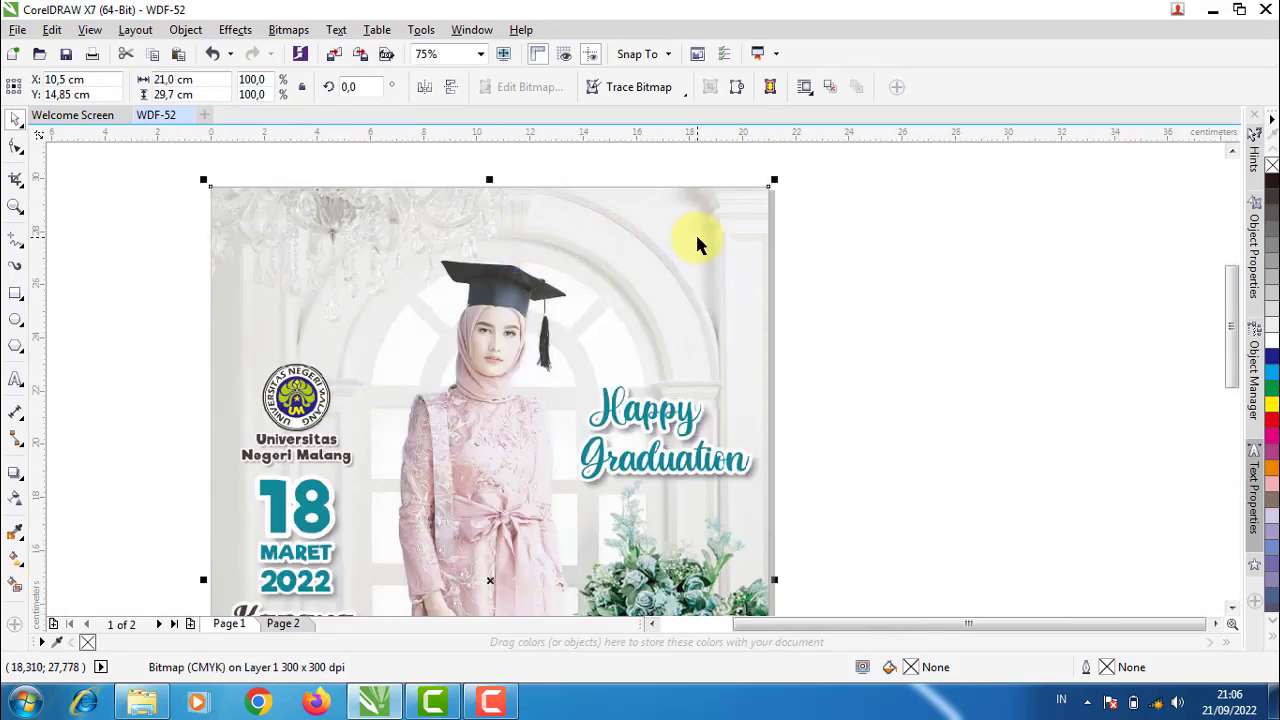
drag(730, 213, 555, 232)
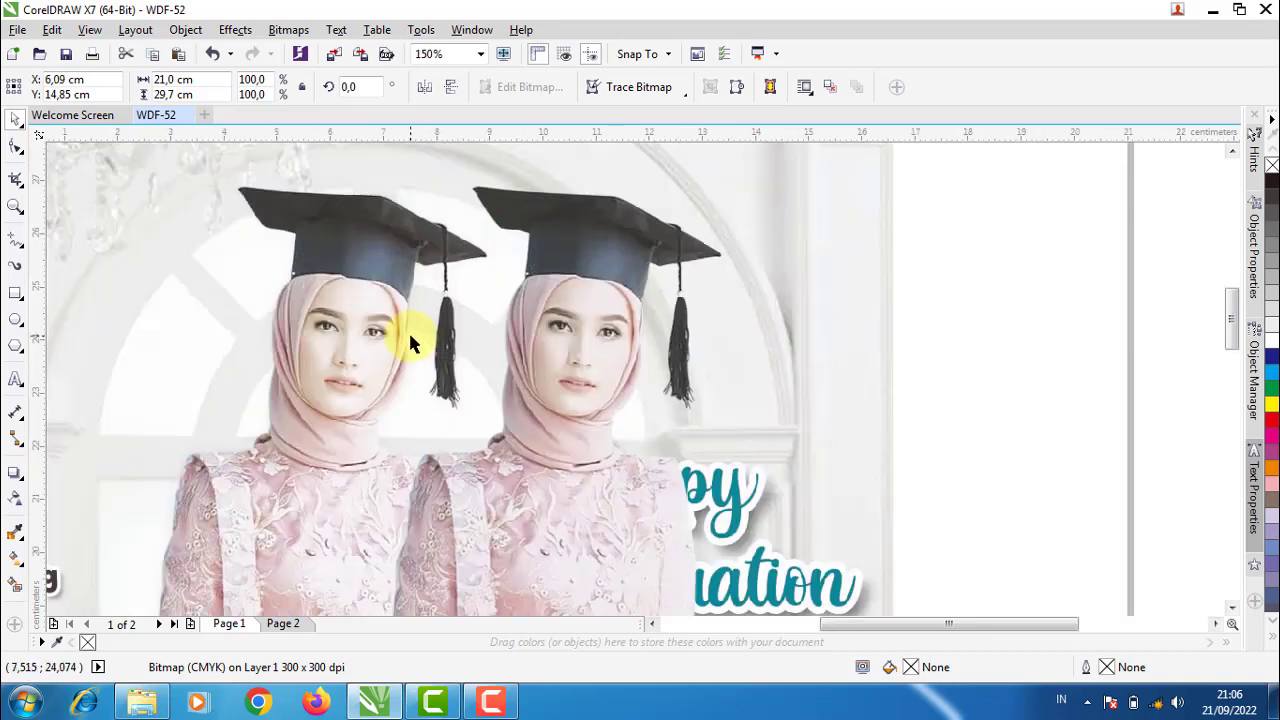
scroll(411, 332, up, 1)
scroll(470, 340, down, 1)
scroll(503, 337, down, 1)
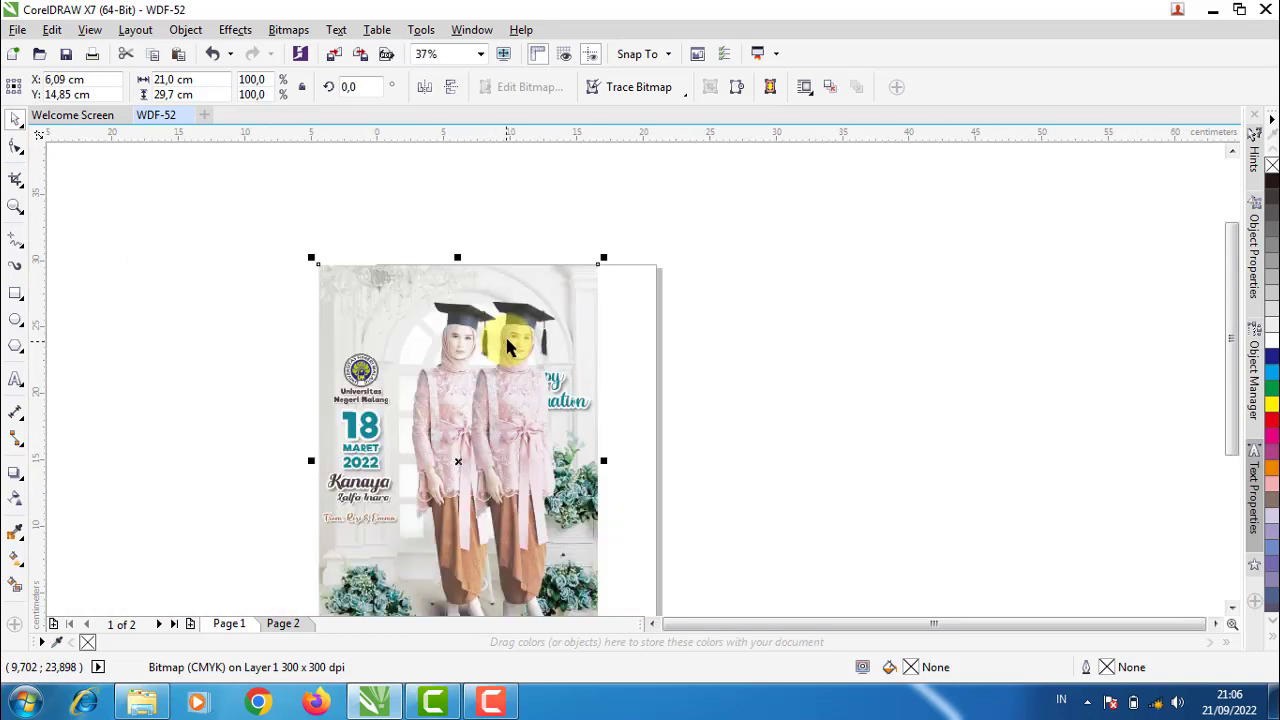
drag(514, 300, 698, 346)
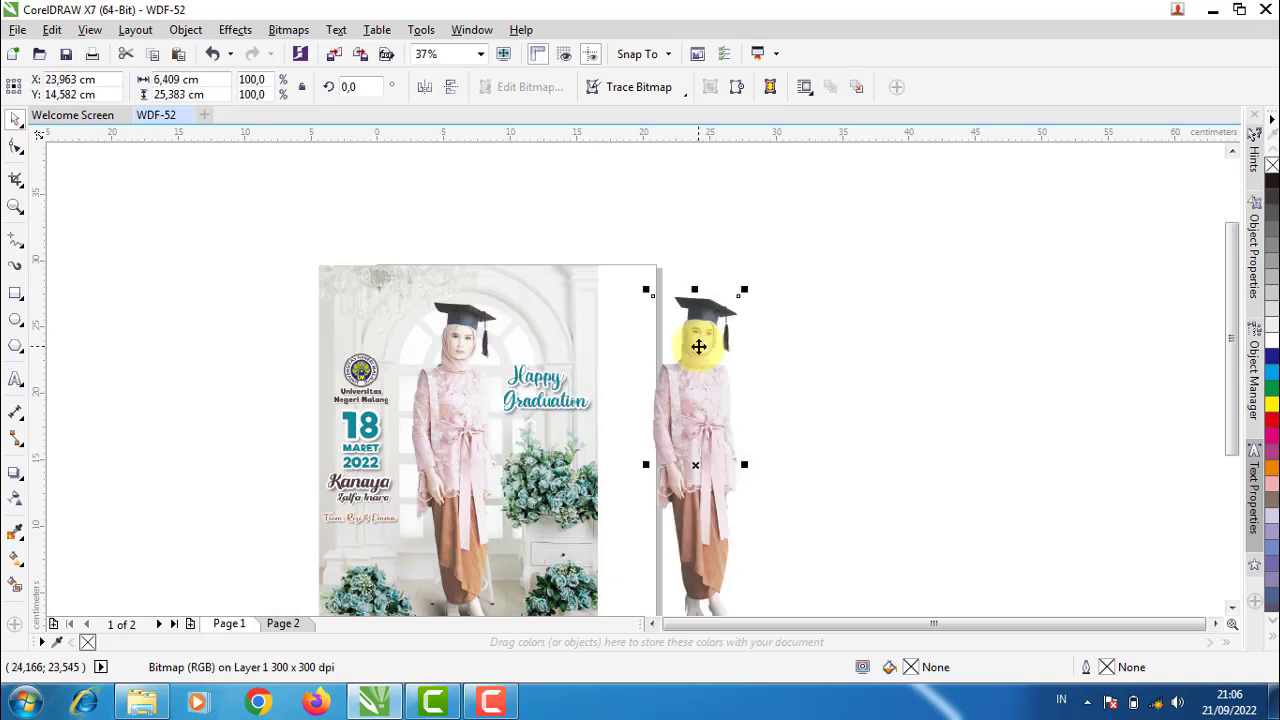
key(ctrl+z)
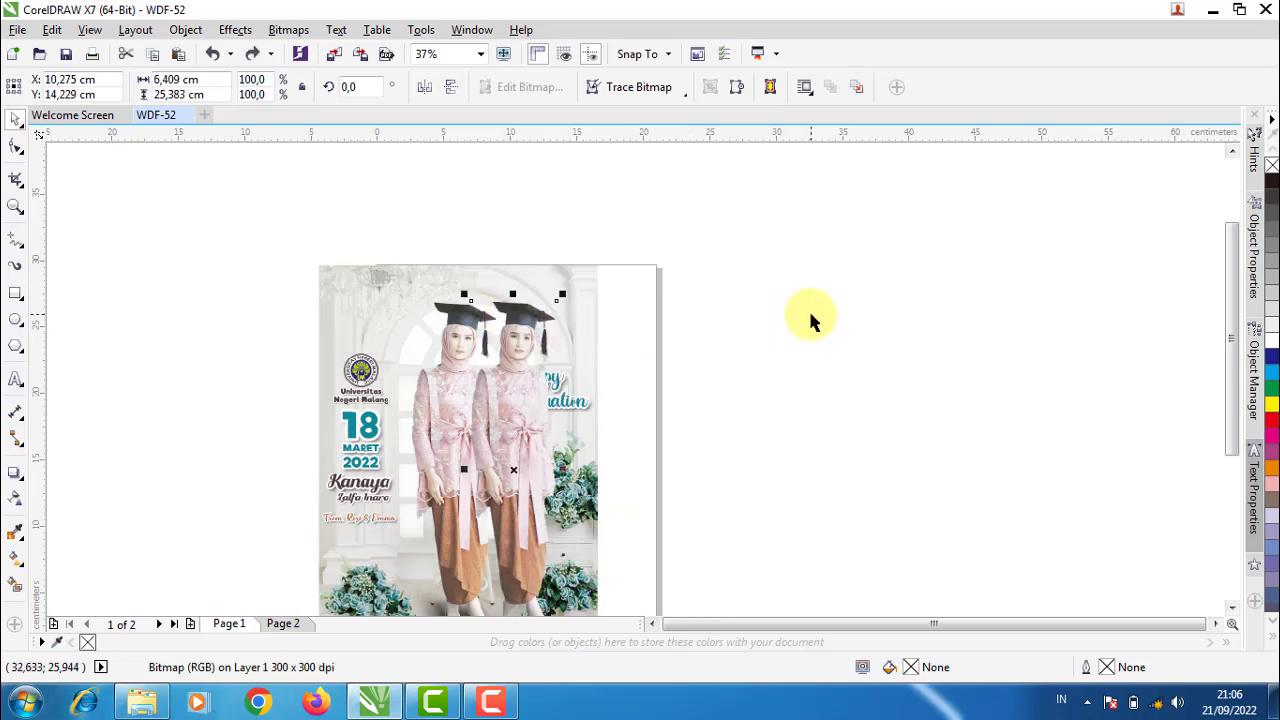
Settle the reference poster at X 5,843 cm beside the cutout, then select the cutout
click(805, 318)
mouse_move(586, 278)
mouse_down()
mouse_move(409, 243)
mouse_move(334, 249)
mouse_up()
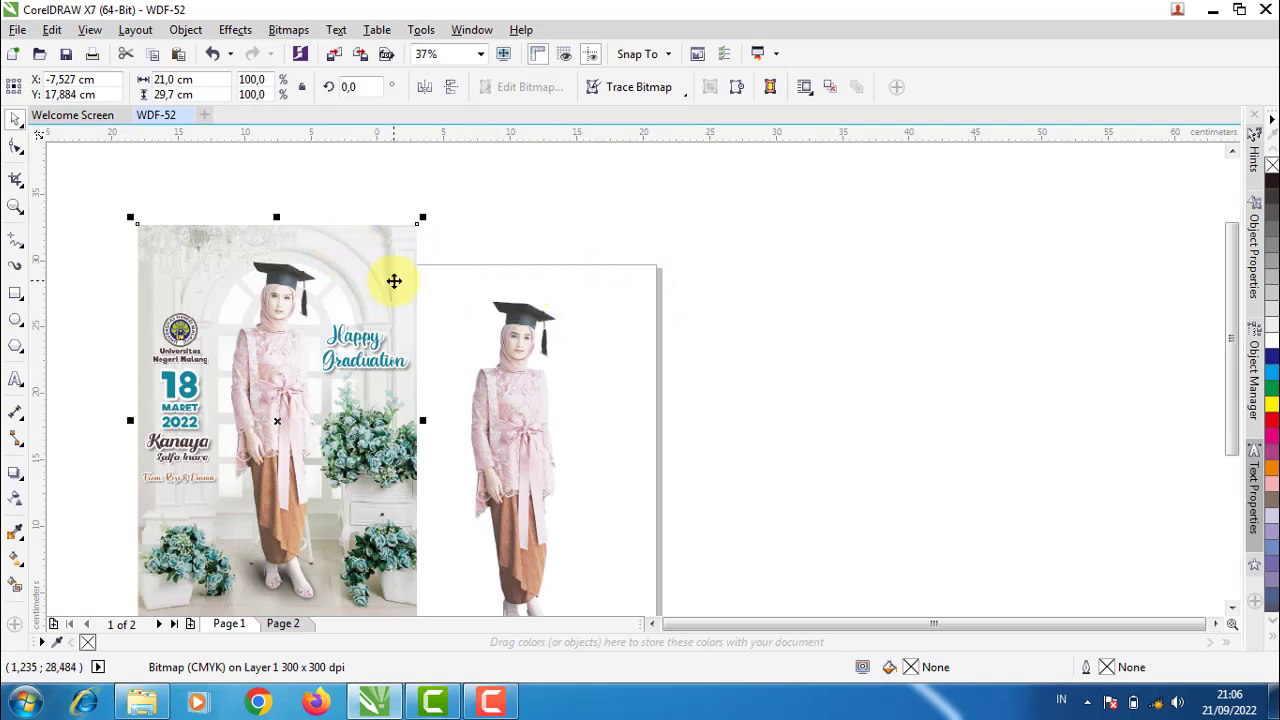
key(ctrl+z)
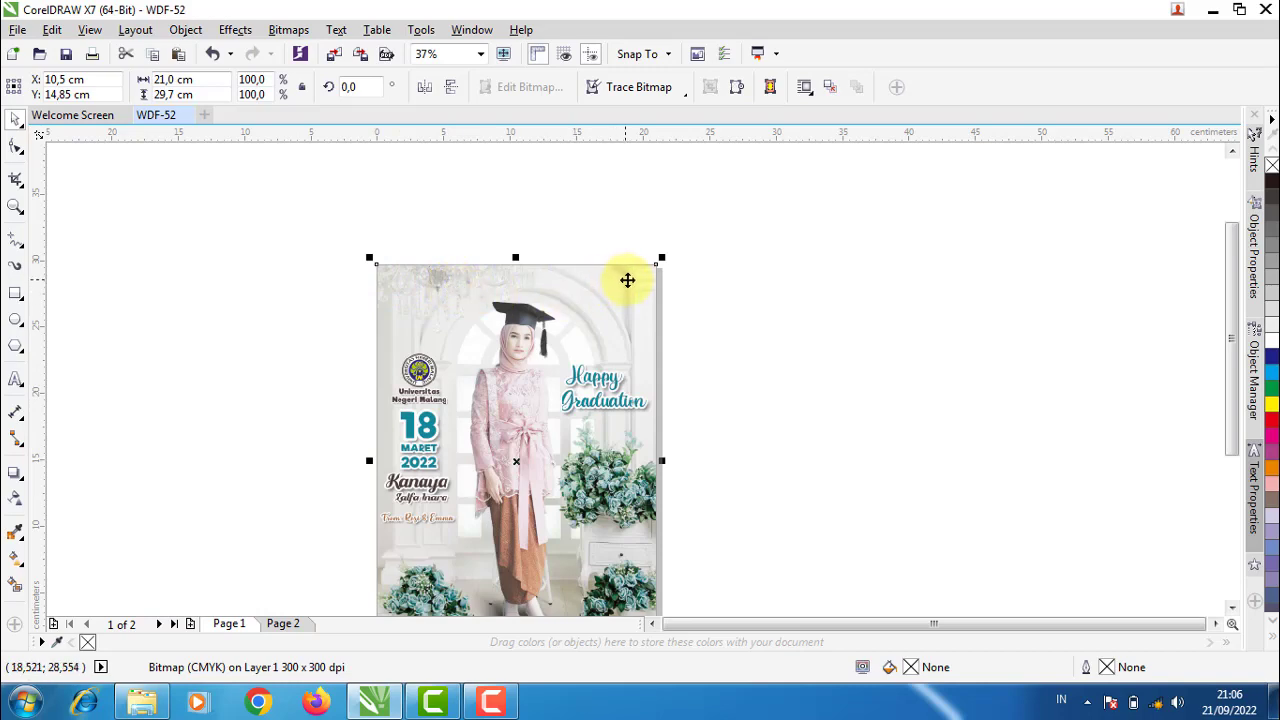
key(ctrl+z)
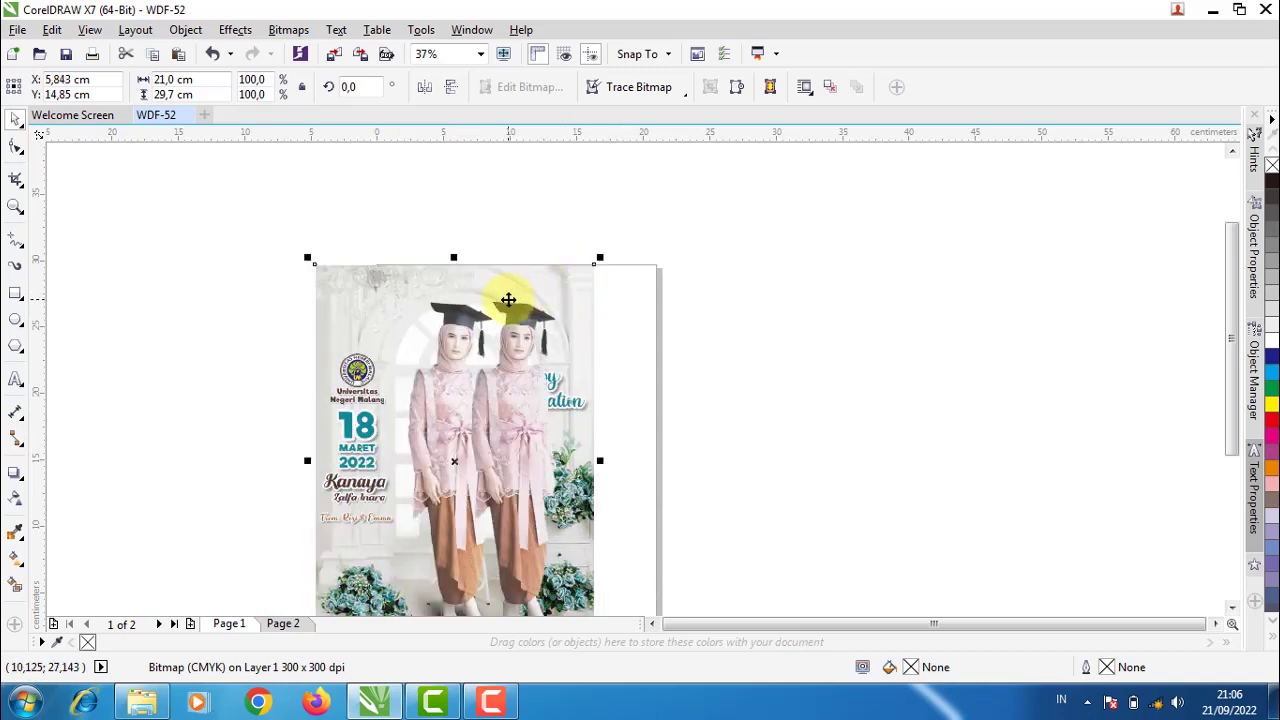
scroll(507, 301, up, 2)
scroll(507, 301, up, 1)
click(535, 343)
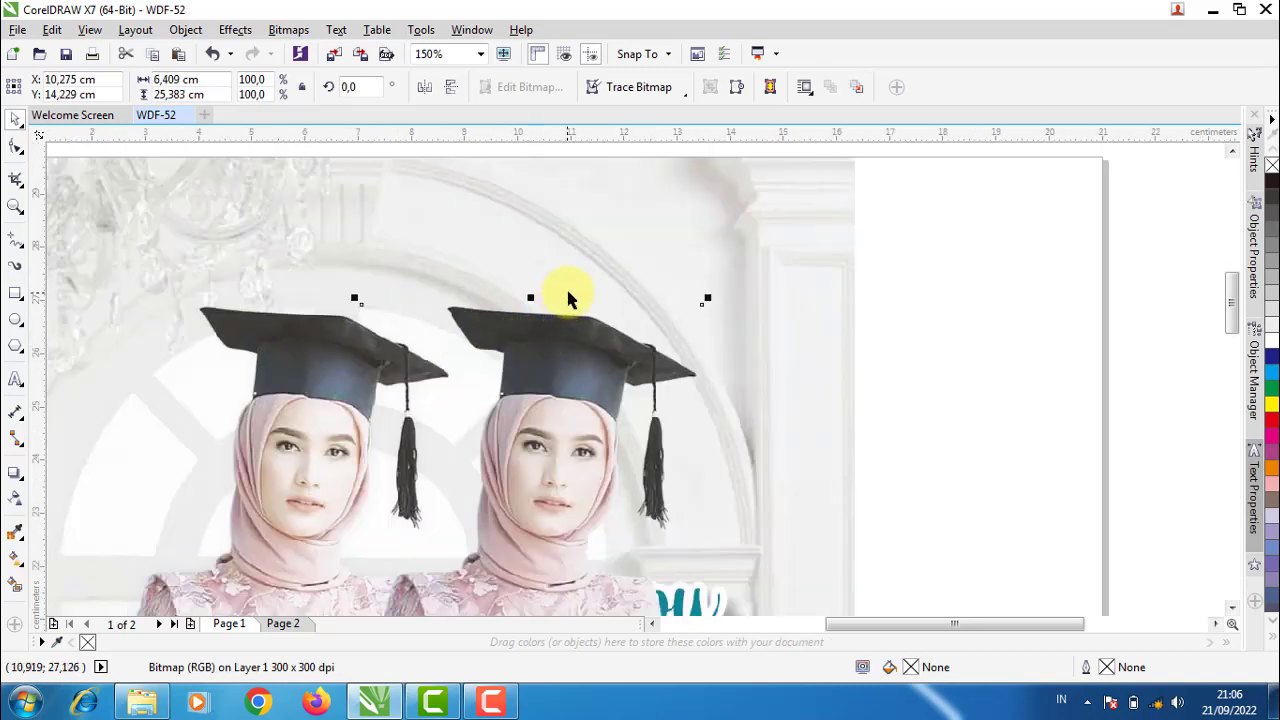
scroll(574, 312, down, 3)
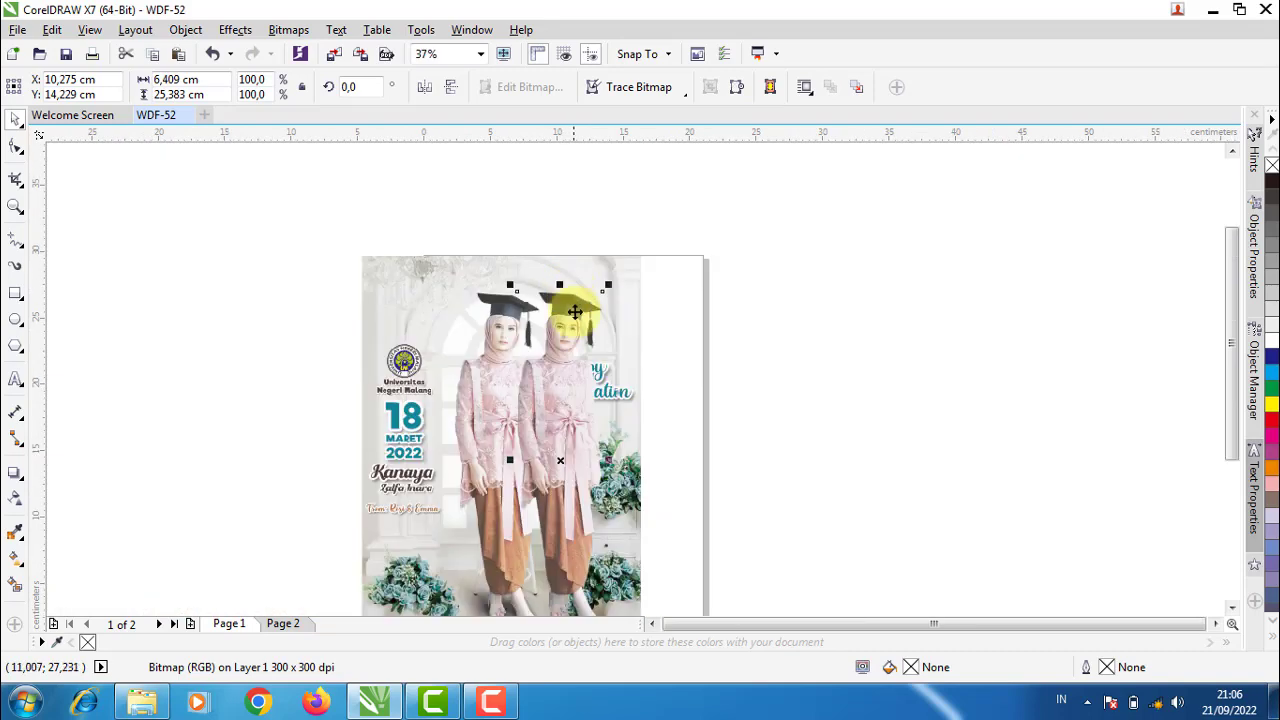
Cast a drop shadow straight down from the cut-out graduate and lengthen its offset
click(14, 475)
drag(559, 293, 575, 635)
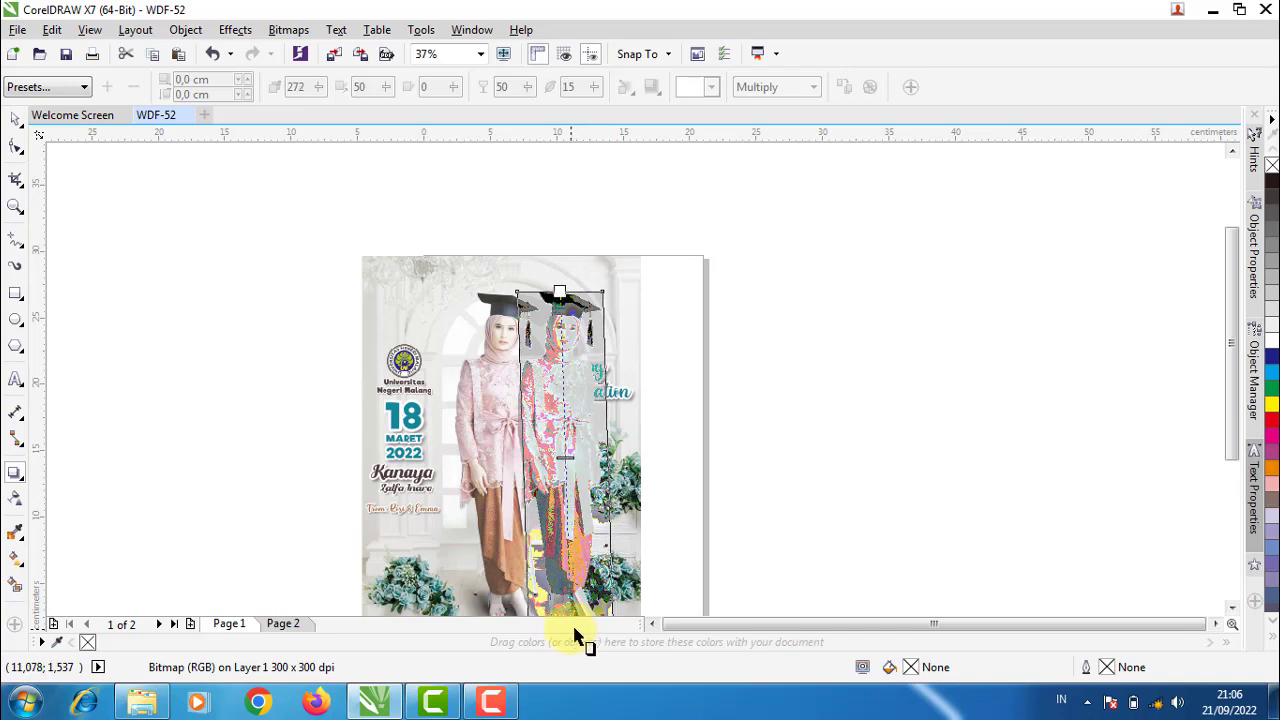
drag(575, 635, 563, 634)
click(590, 375)
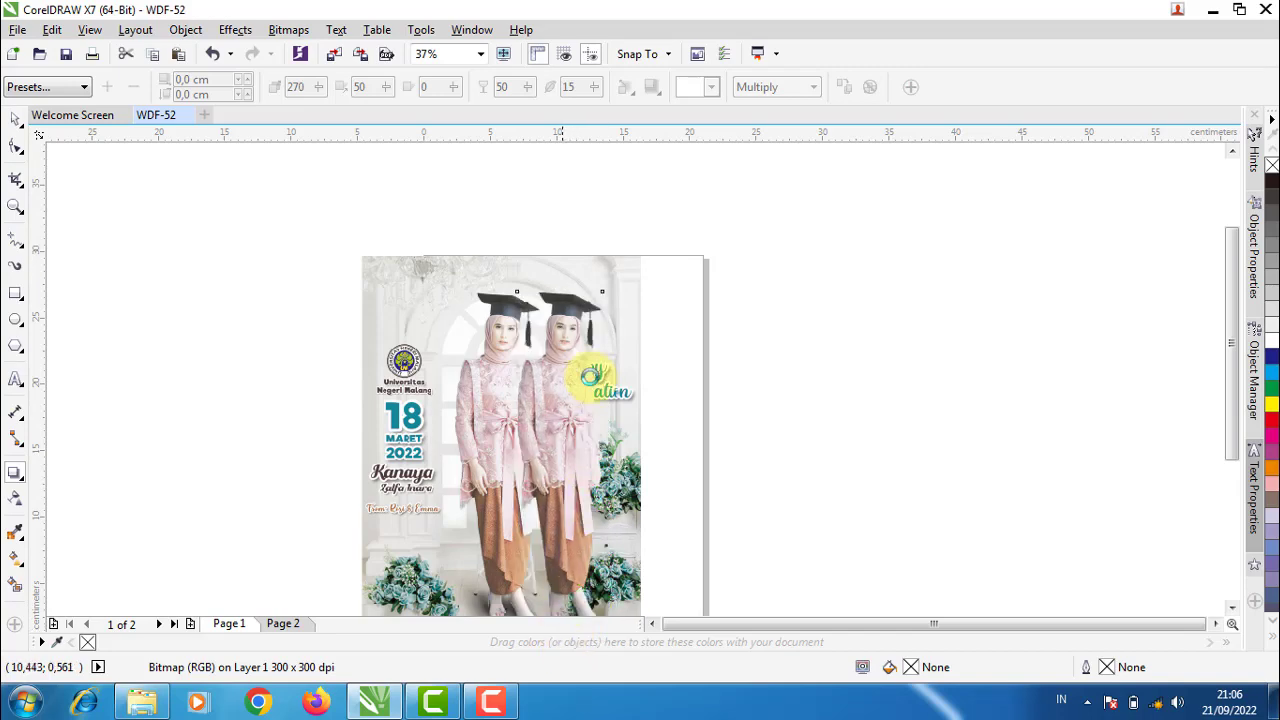
scroll(575, 390, down, 1)
scroll(572, 440, up, 1)
scroll(598, 428, up, 1)
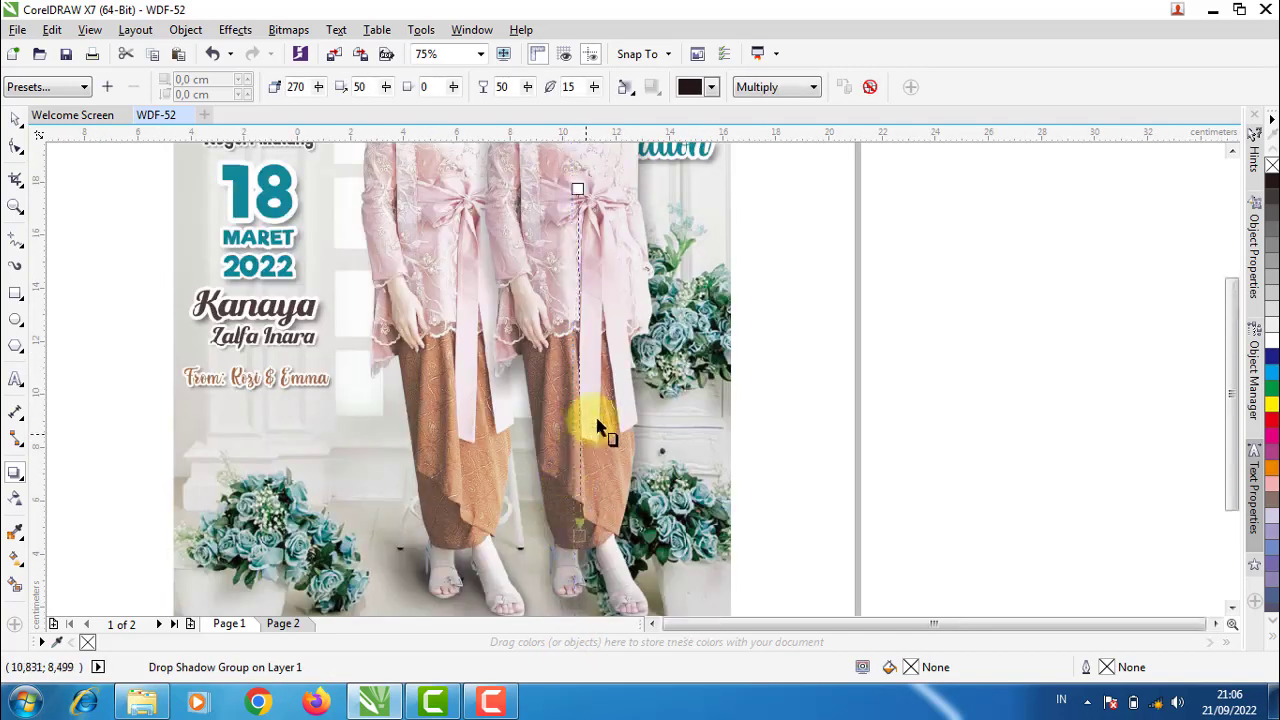
scroll(598, 428, down, 1)
drag(586, 500, 589, 473)
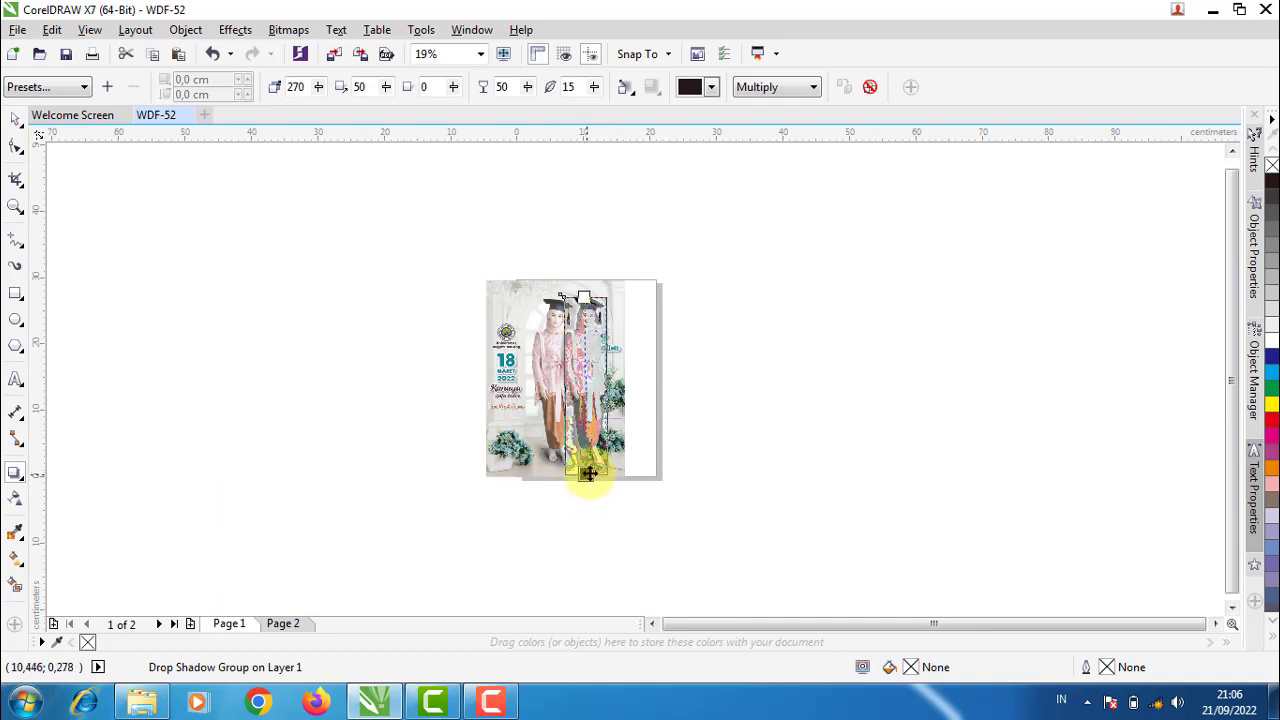
scroll(572, 287, up, 1)
scroll(598, 348, up, 2)
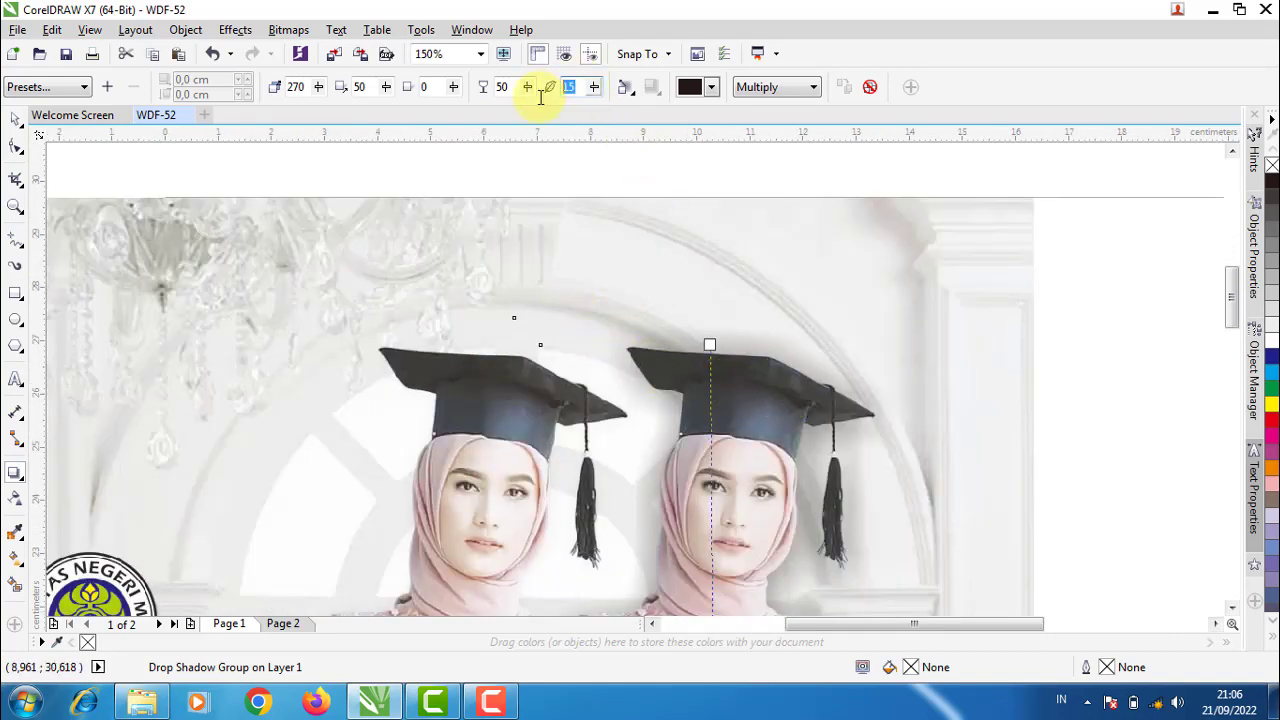
text(3)
Set the shadow's feathering to 3 and opacity to 15, testing Clear Drop Shadow then undoing it
click(612, 216)
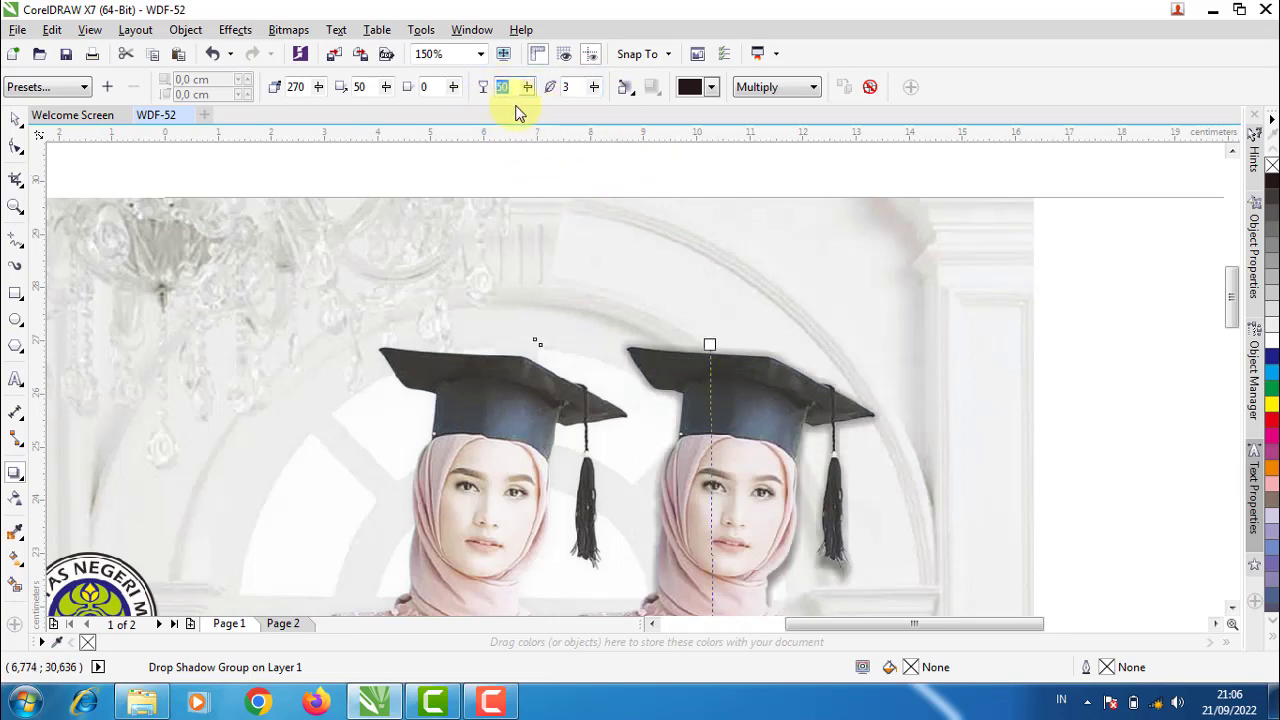
text(10)
click(620, 228)
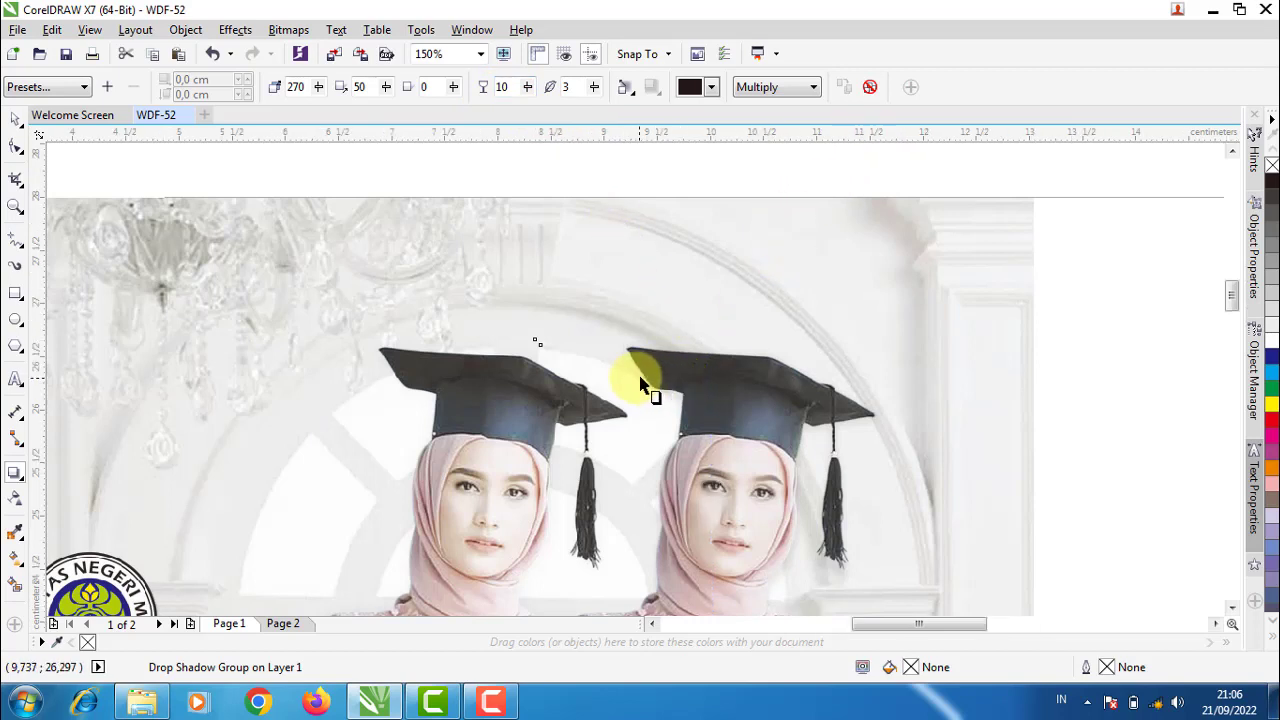
scroll(634, 371, up, 2)
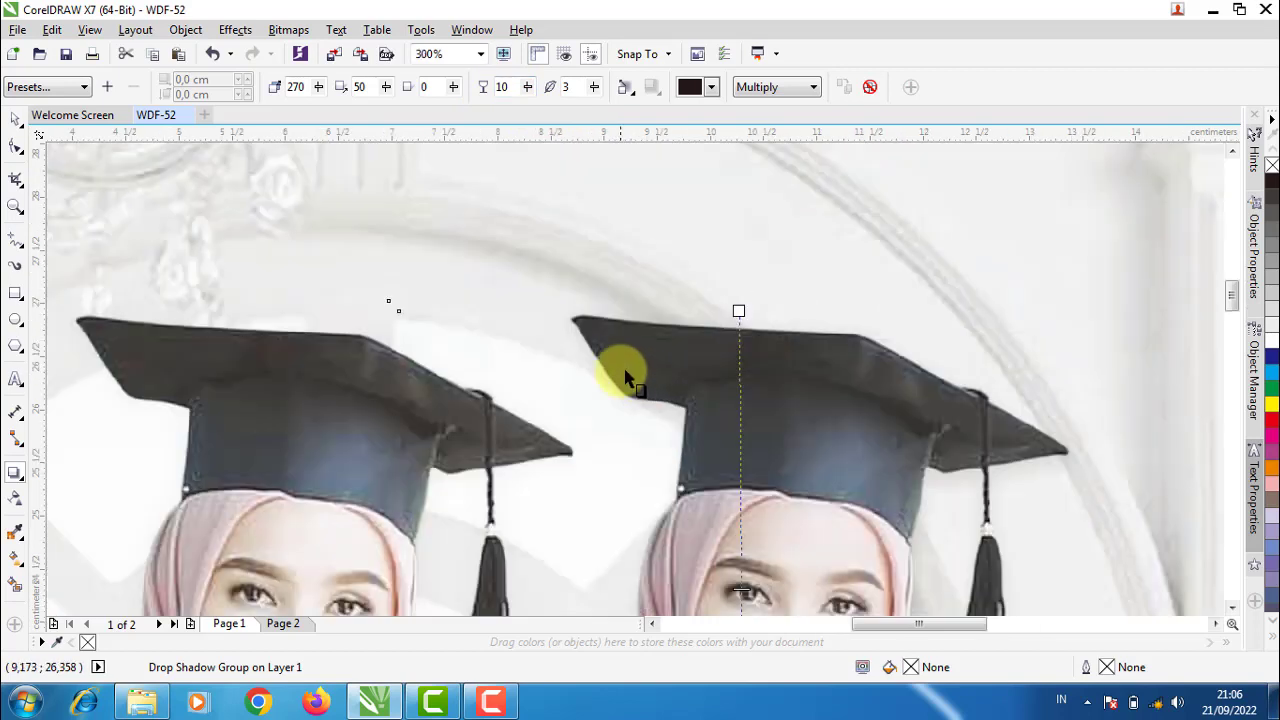
click(870, 88)
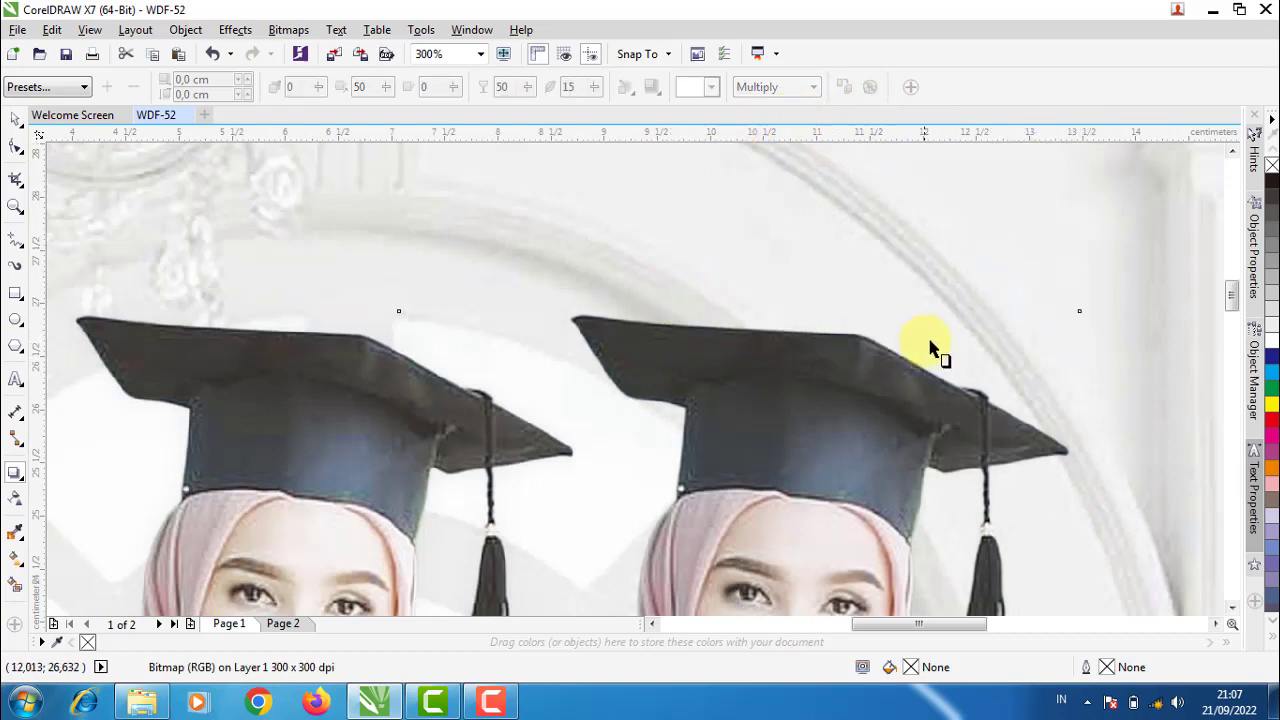
key(ctrl+z)
text(15)
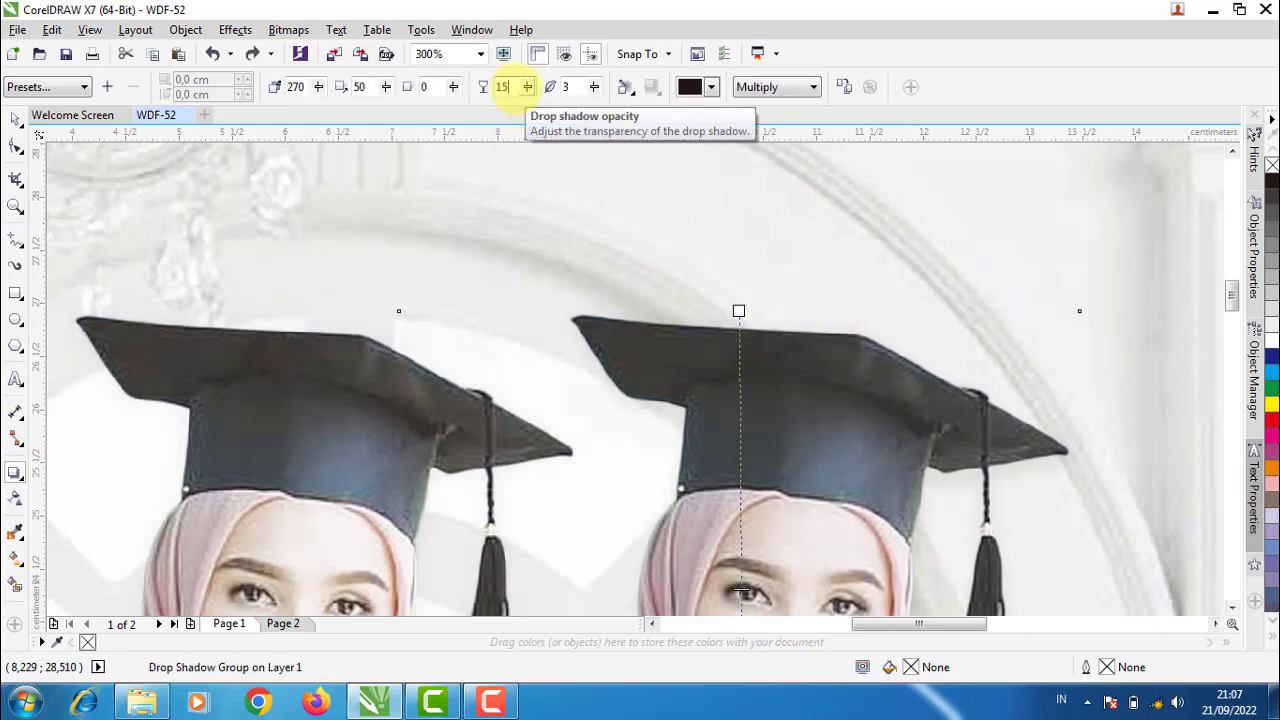
key(Return)
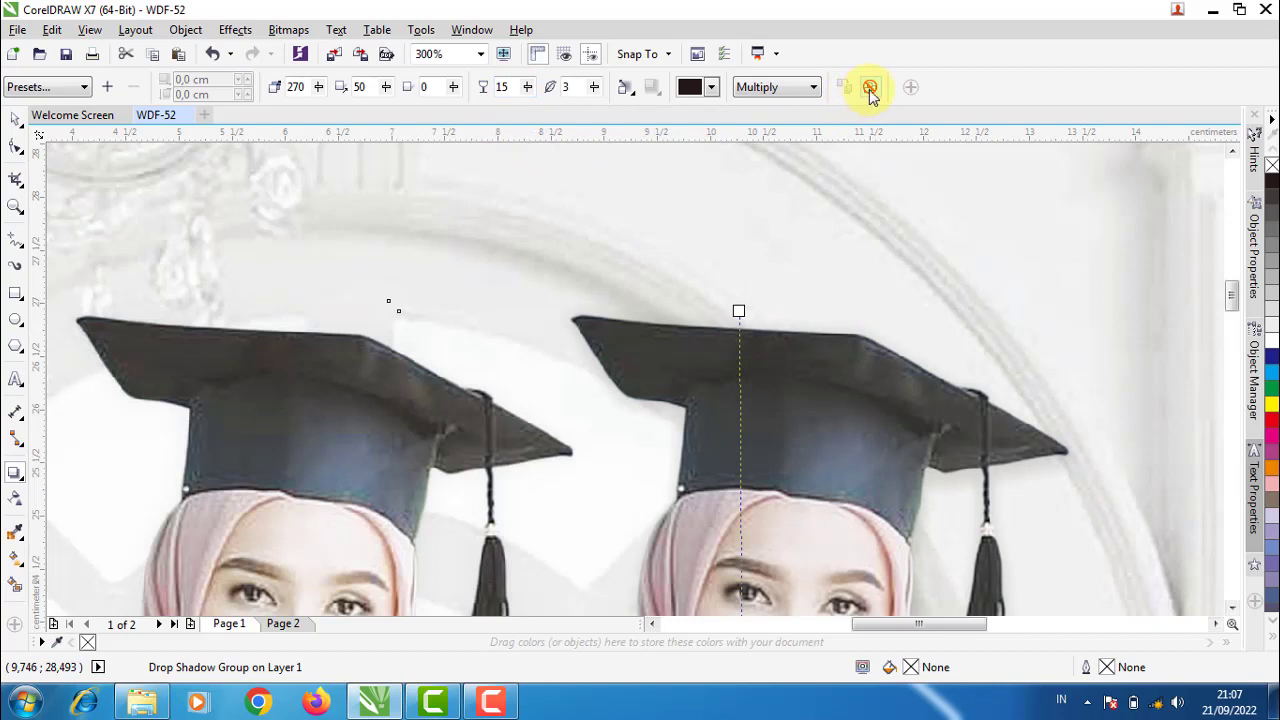
click(869, 88)
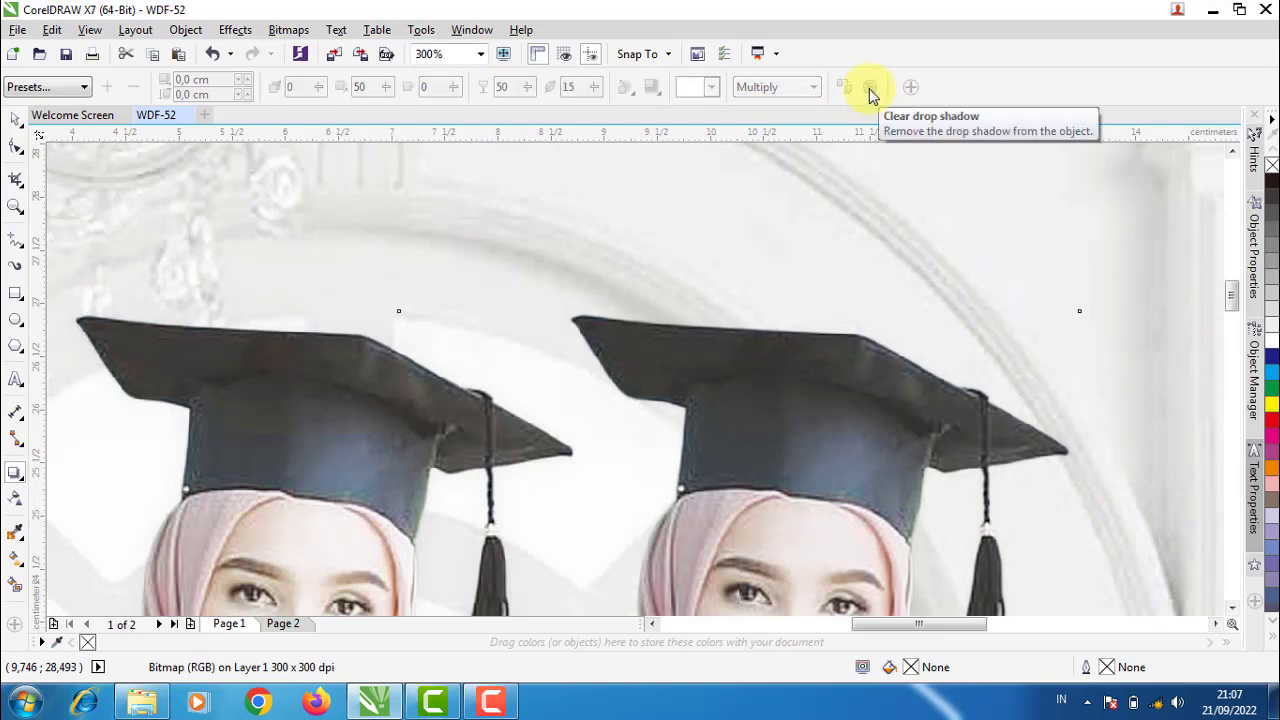
key(ctrl+z)
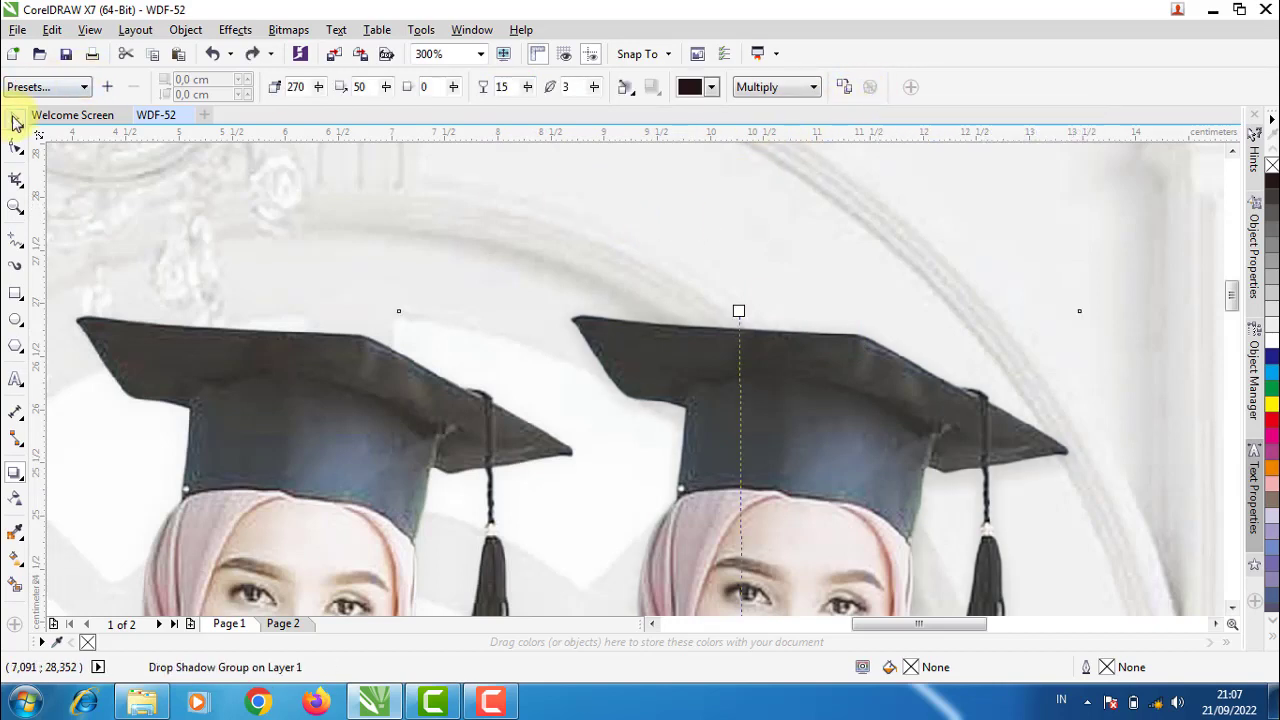
Line the reference poster bitmap up with the A4 page
click(18, 120)
scroll(615, 247, down, 3)
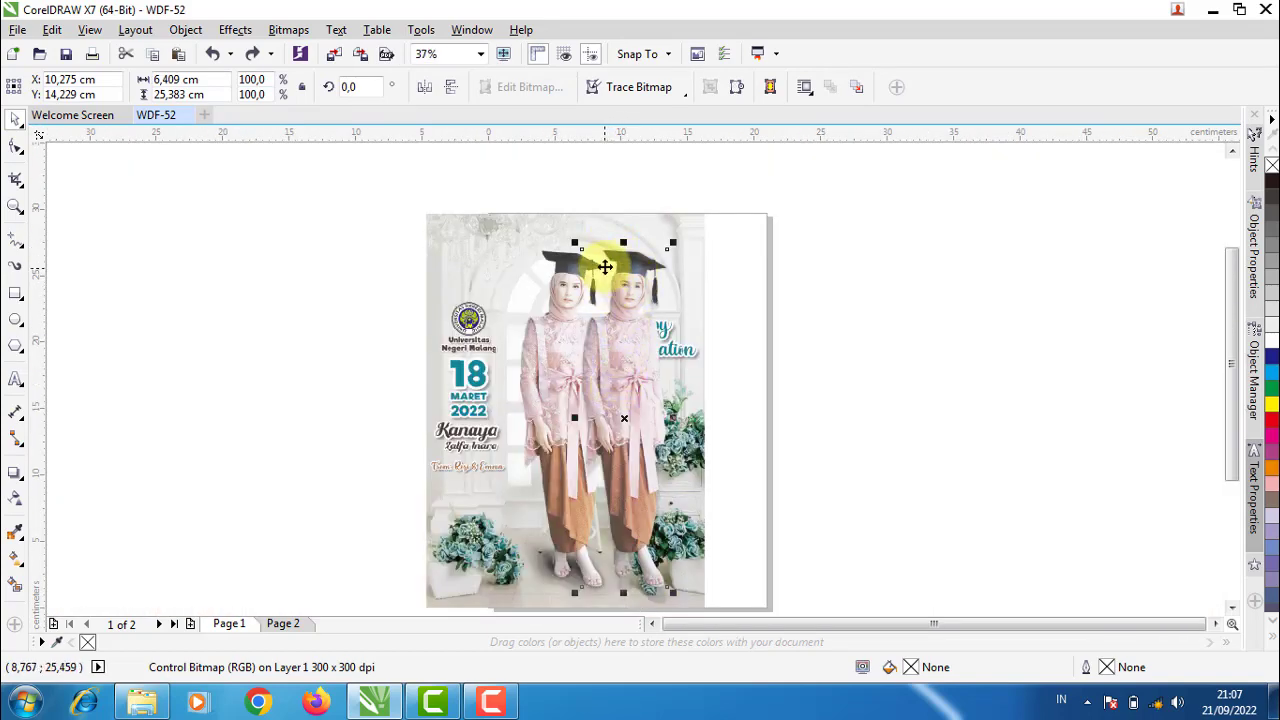
click(469, 237)
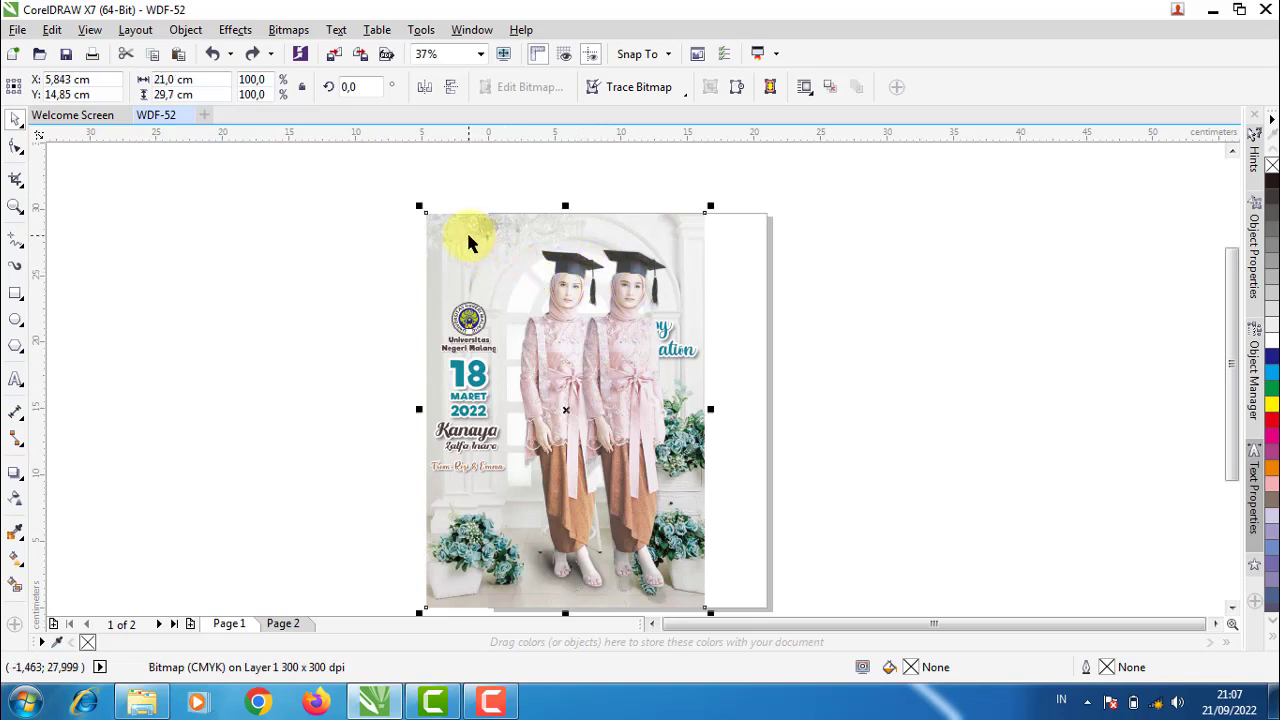
drag(470, 243, 497, 246)
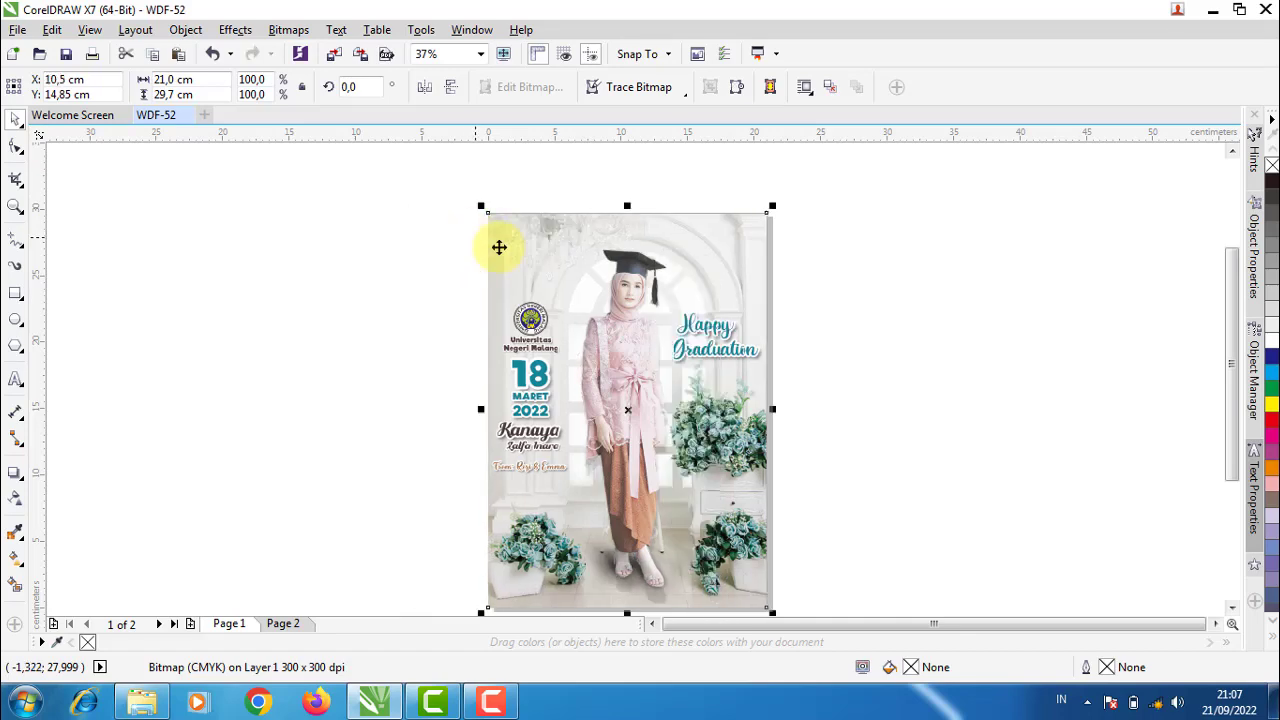
click(907, 266)
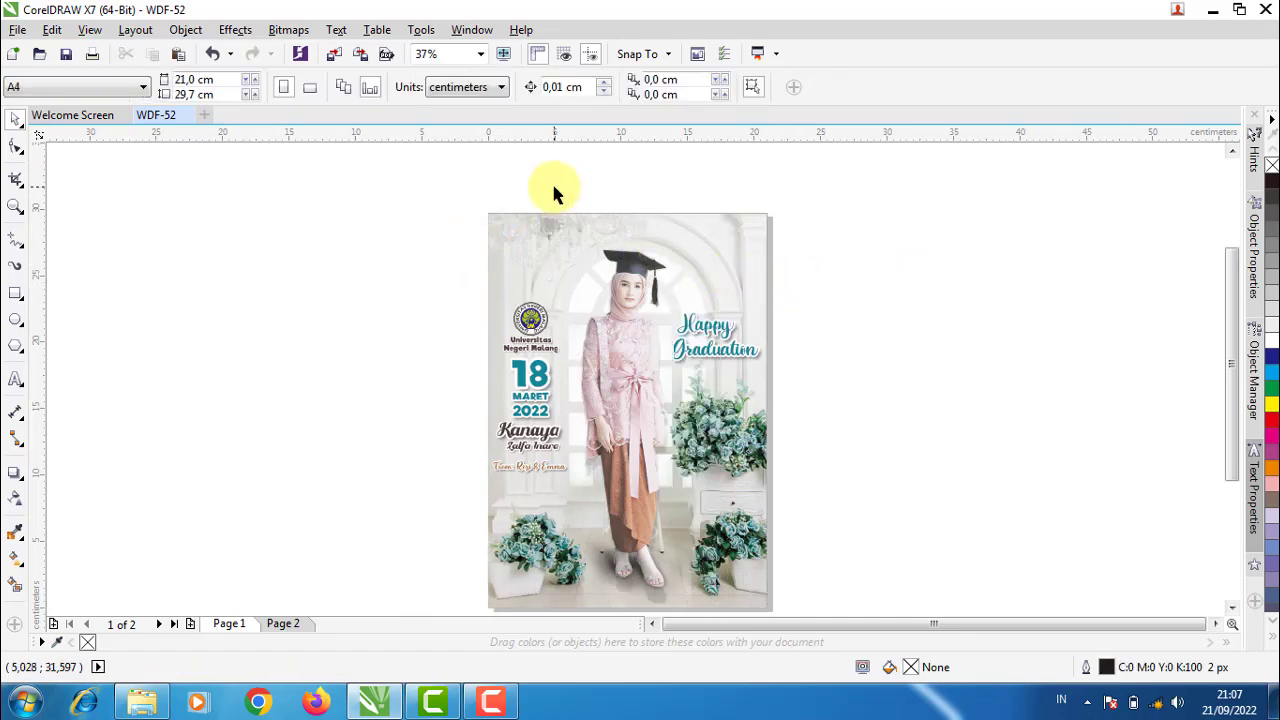
Move the shadowed graduate cutout off the page to the right, at X 33,276 cm
scroll(664, 558, down, 2)
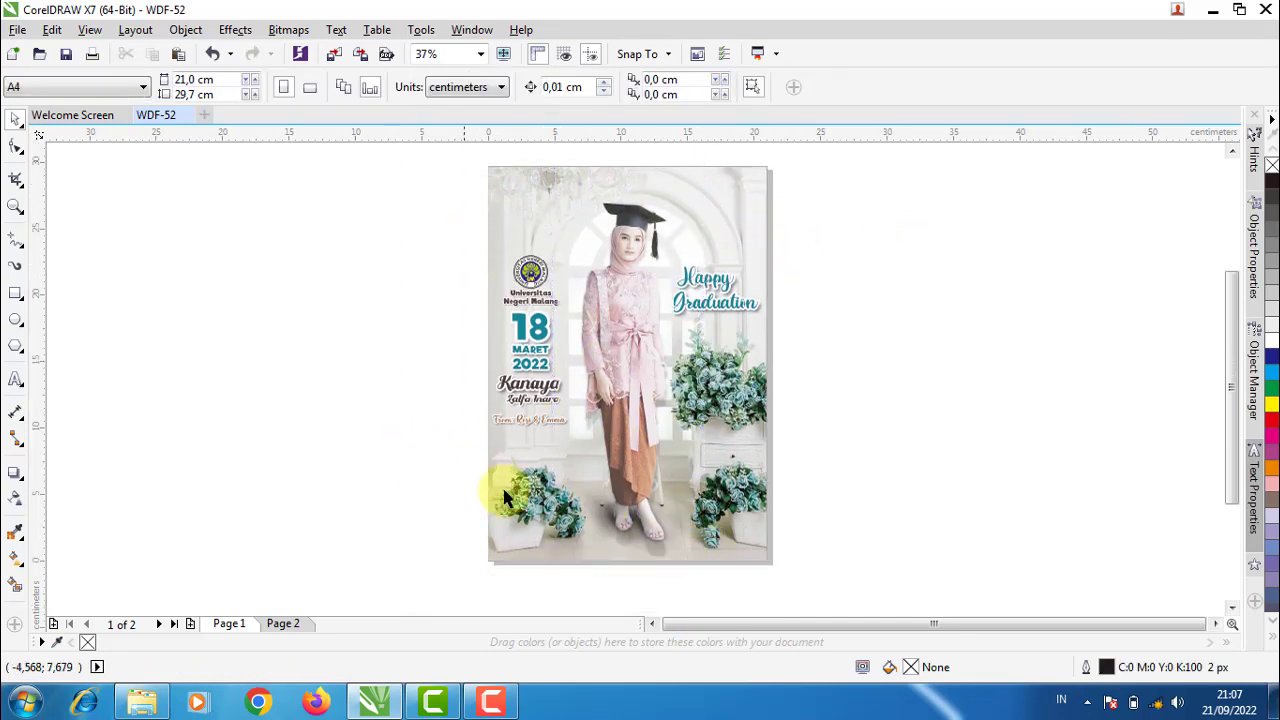
scroll(660, 550, up, 2)
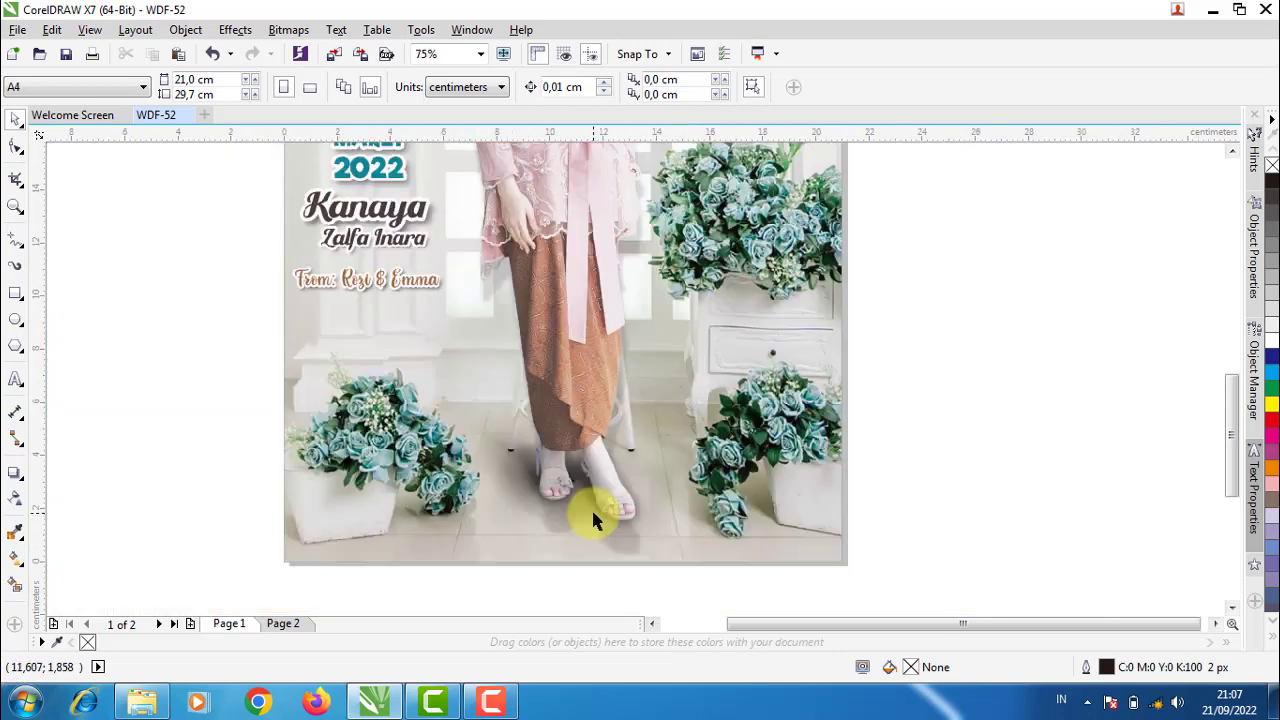
scroll(589, 506, down, 1)
click(612, 507)
scroll(612, 507, down, 3)
drag(608, 491, 753, 470)
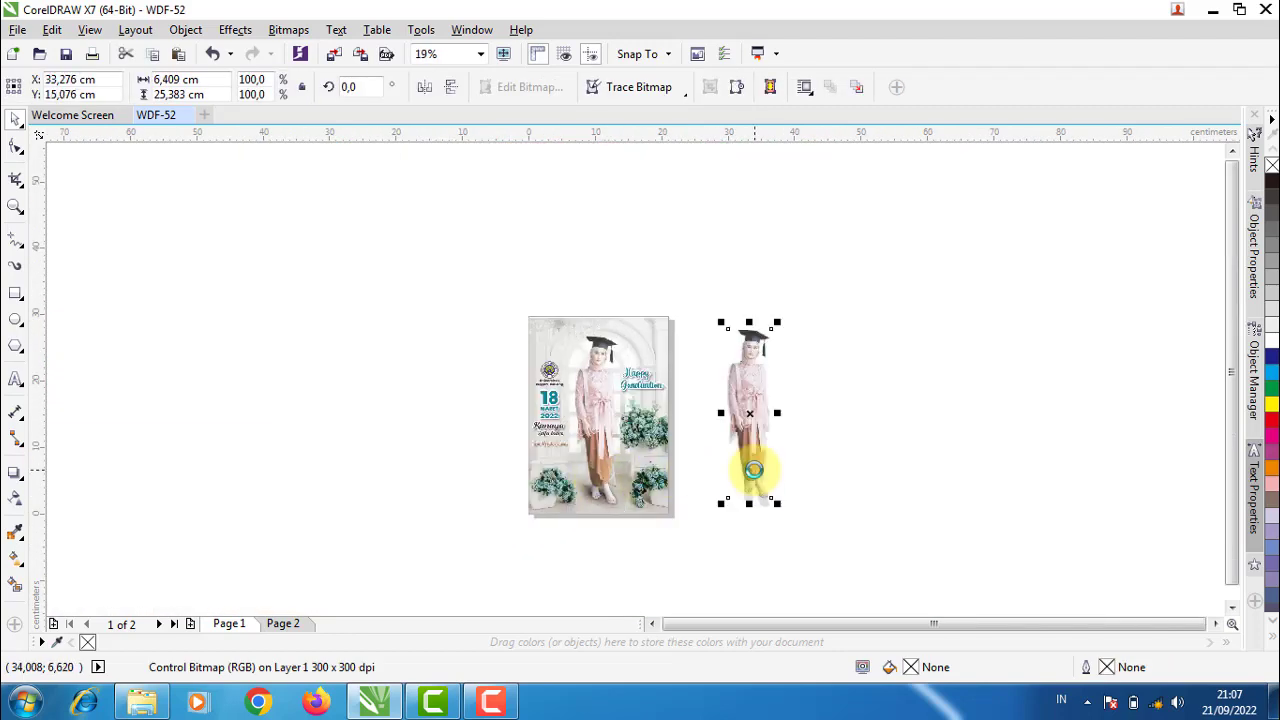
scroll(635, 480, up, 1)
scroll(914, 523, up, 1)
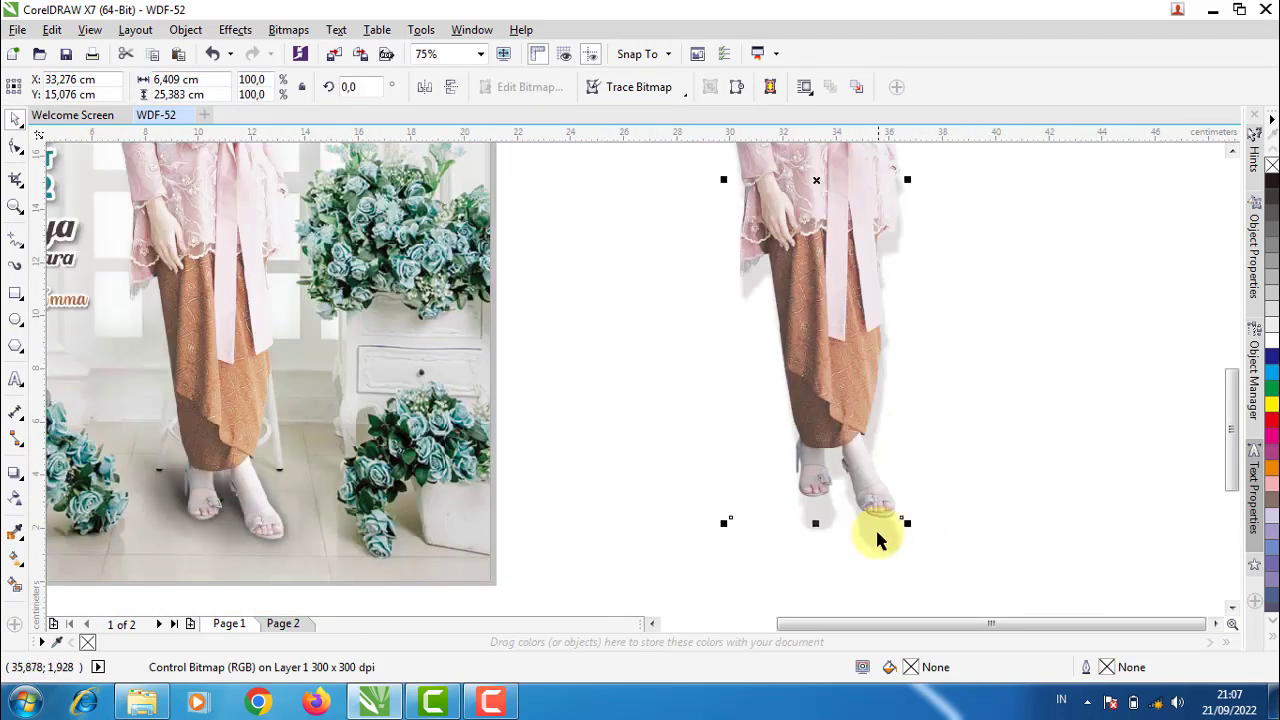
scroll(875, 527, up, 1)
scroll(865, 487, down, 2)
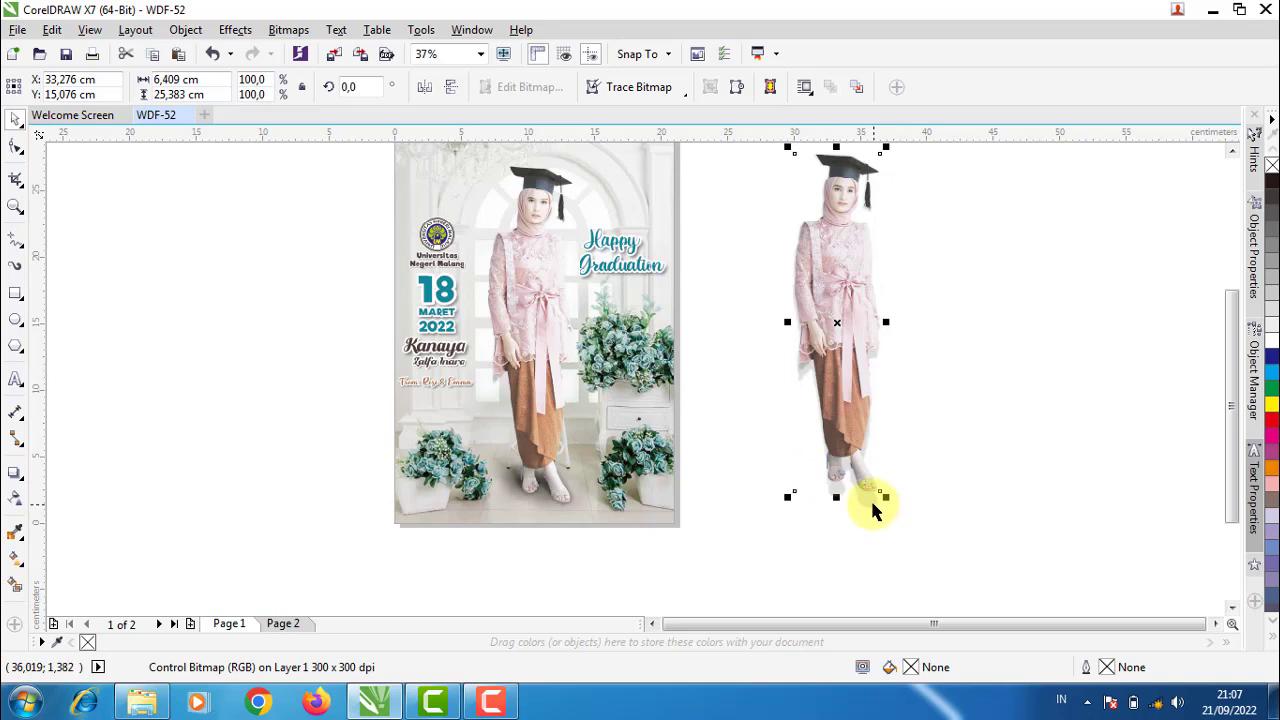
Centre the cutout on the page, move the poster aside, and cast a shadow toward her feet
key(p)
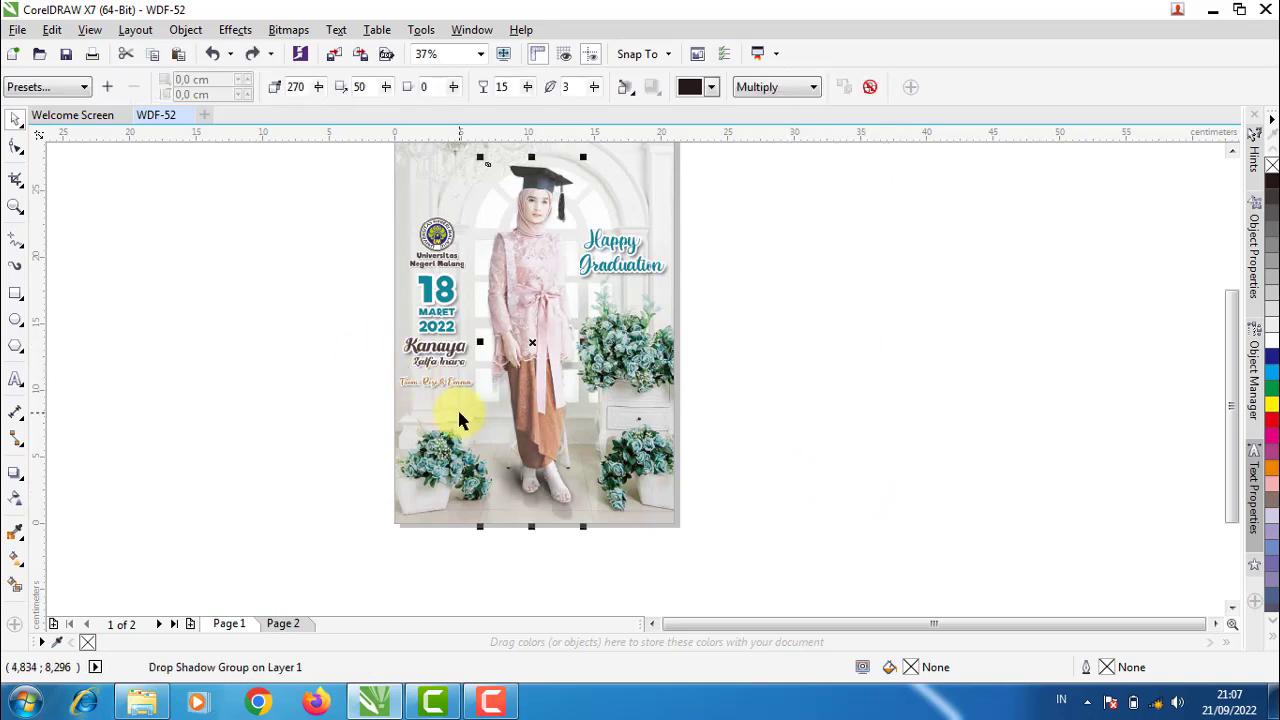
drag(620, 420, 360, 421)
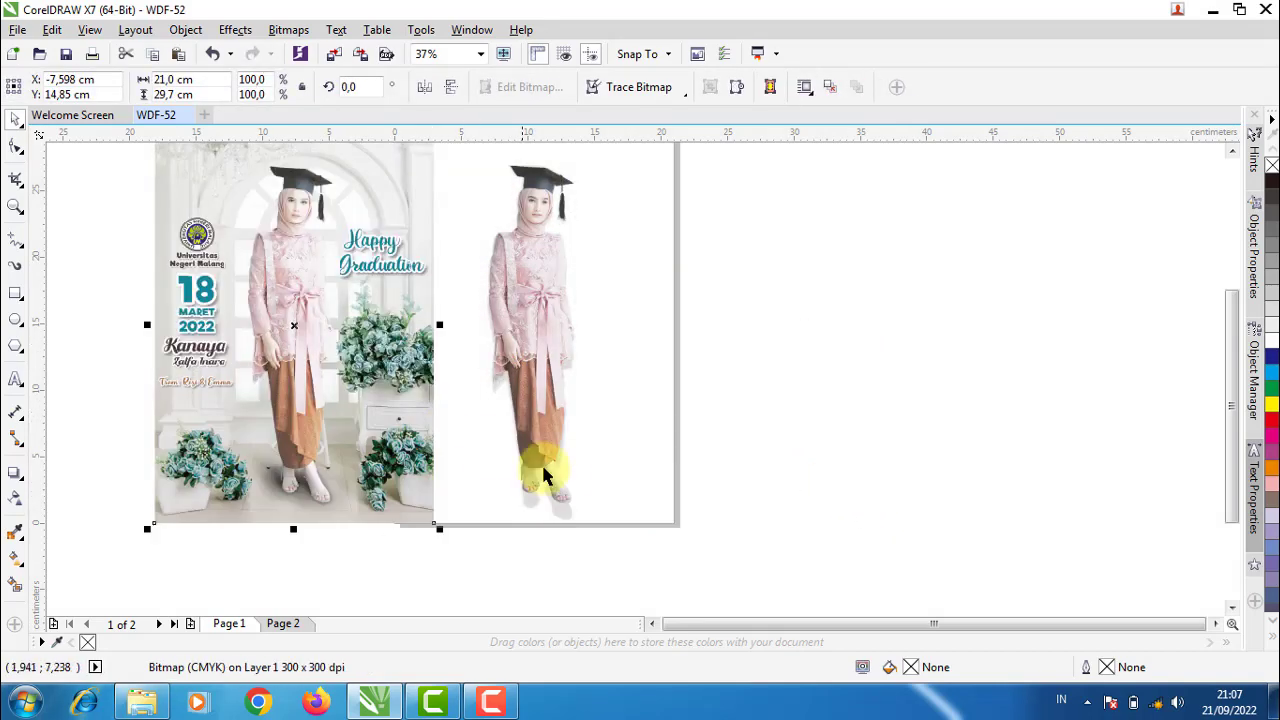
click(549, 497)
click(15, 472)
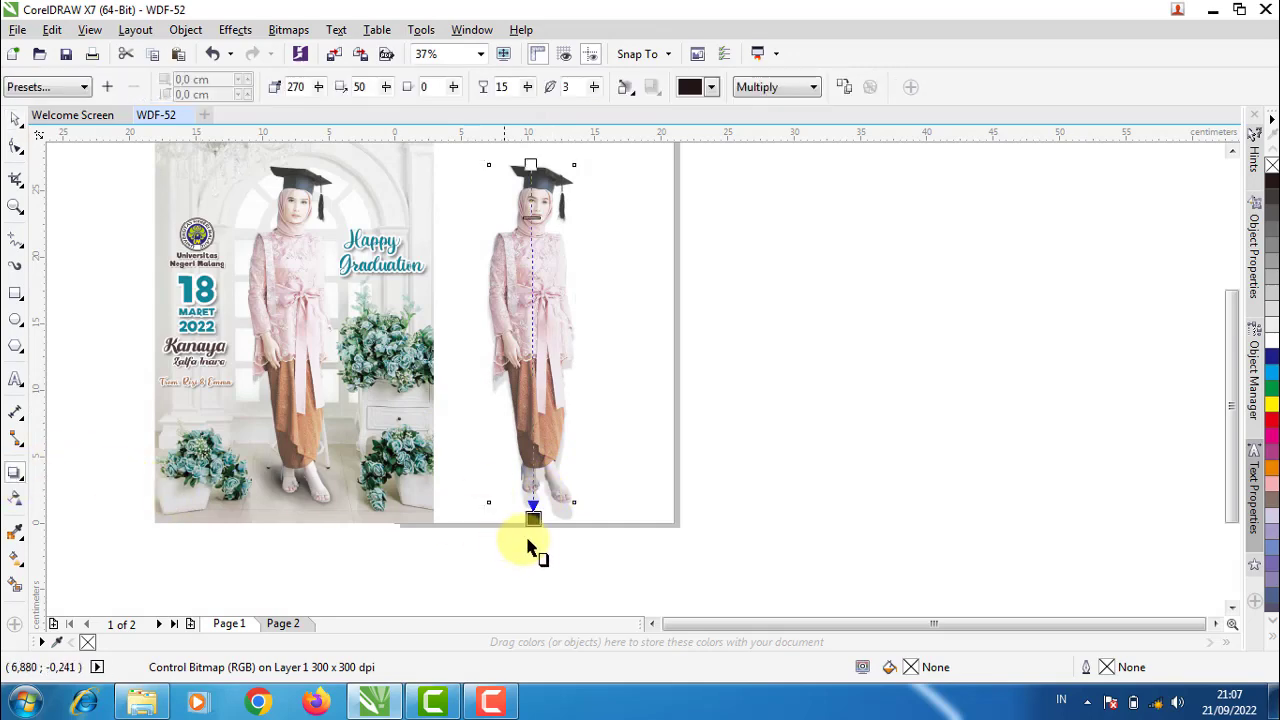
drag(531, 505, 533, 508)
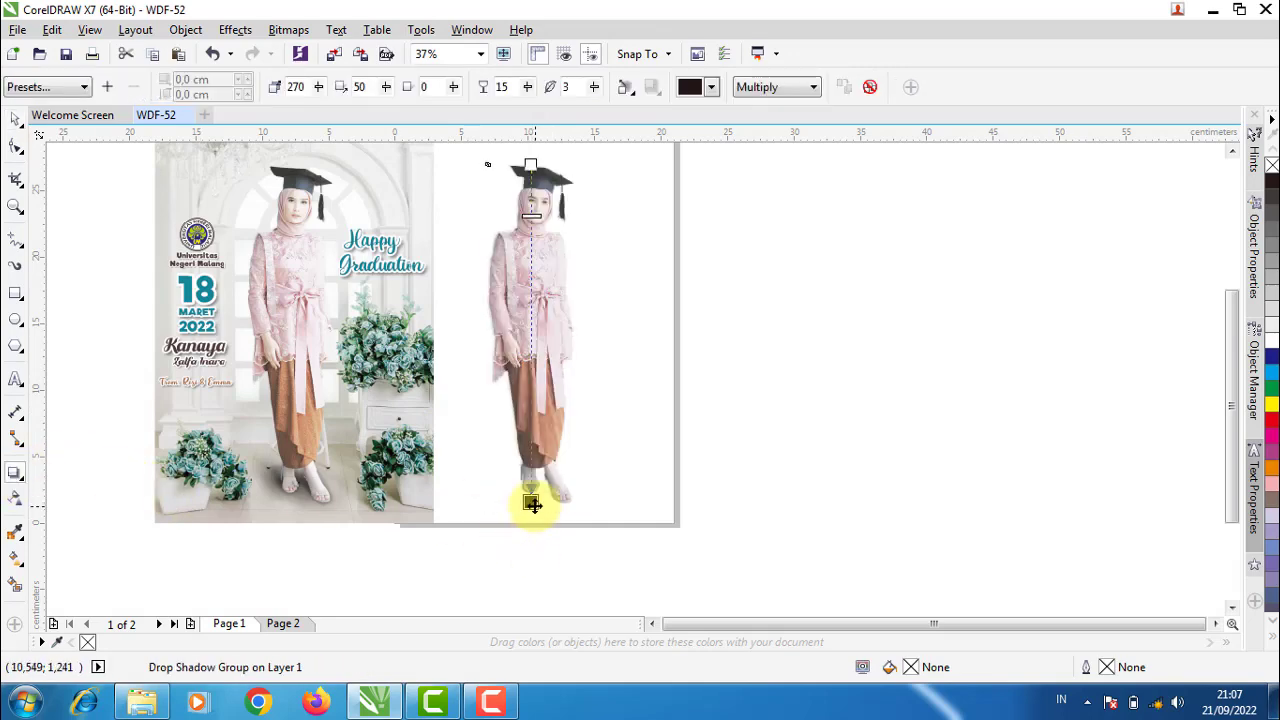
scroll(517, 175, up, 2)
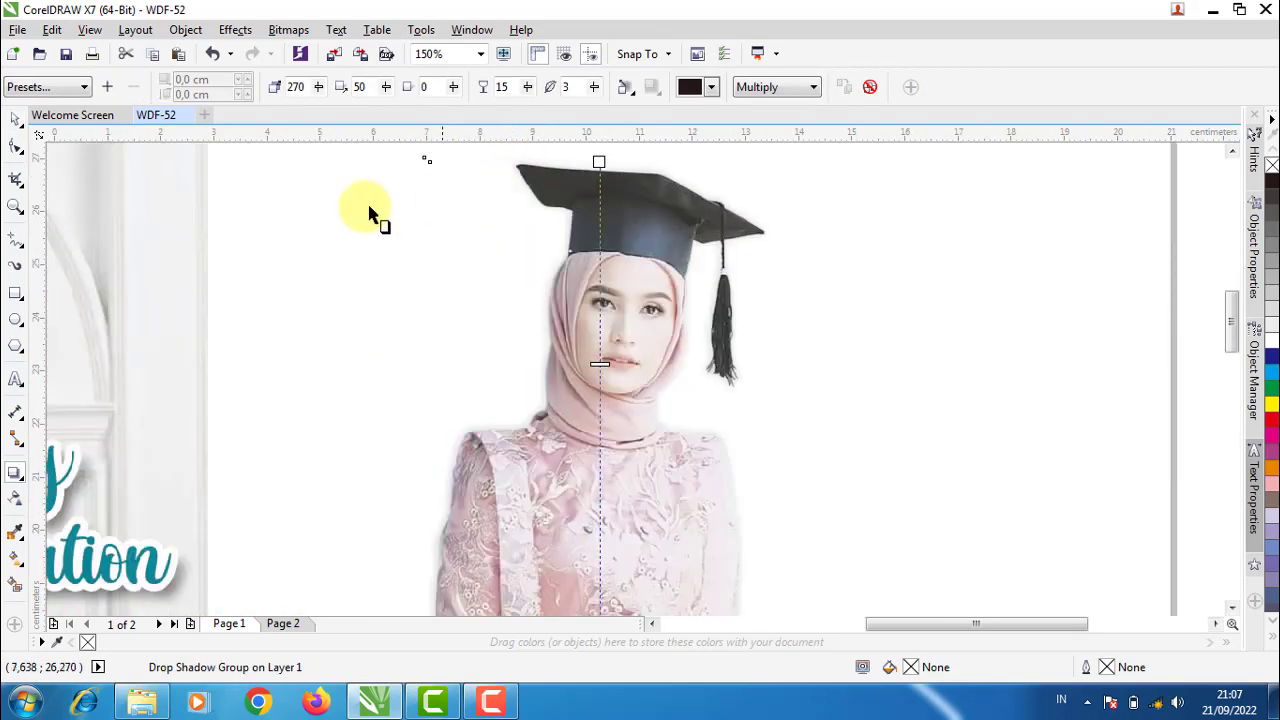
scroll(333, 260, down, 2)
Move the reference poster bitmap back onto the page
click(212, 287)
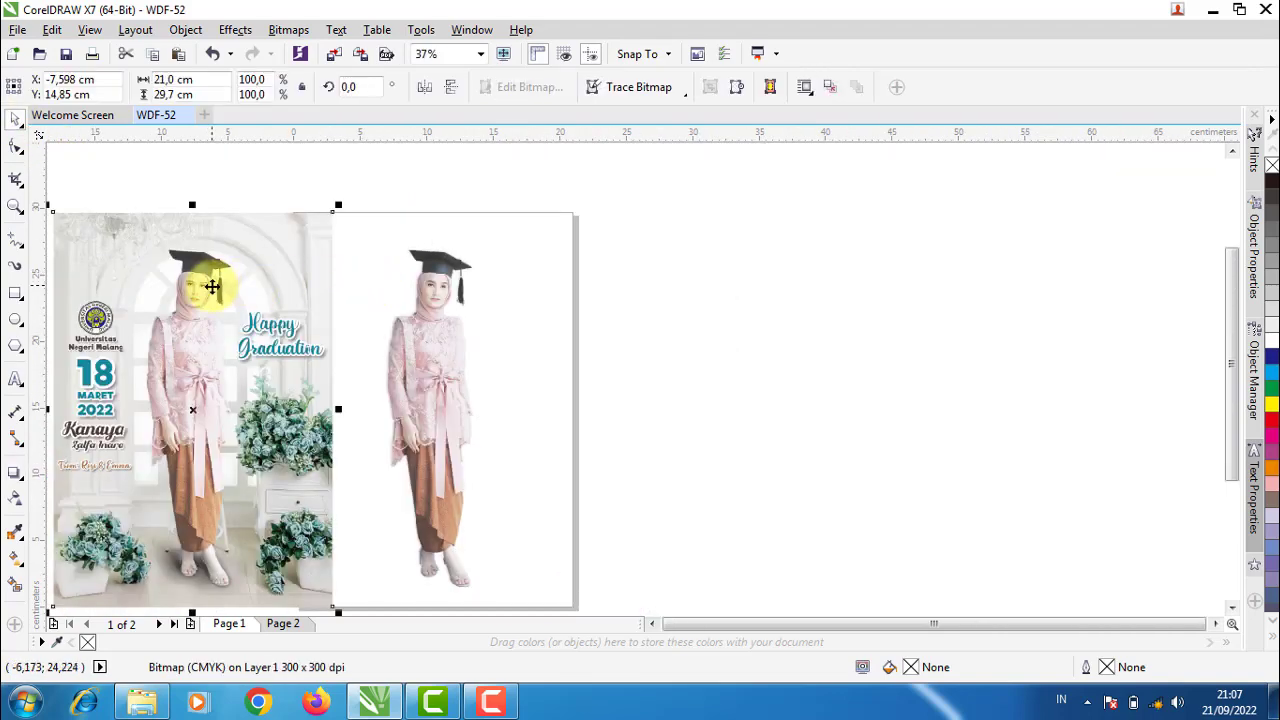
drag(220, 287, 461, 287)
drag(671, 218, 795, 412)
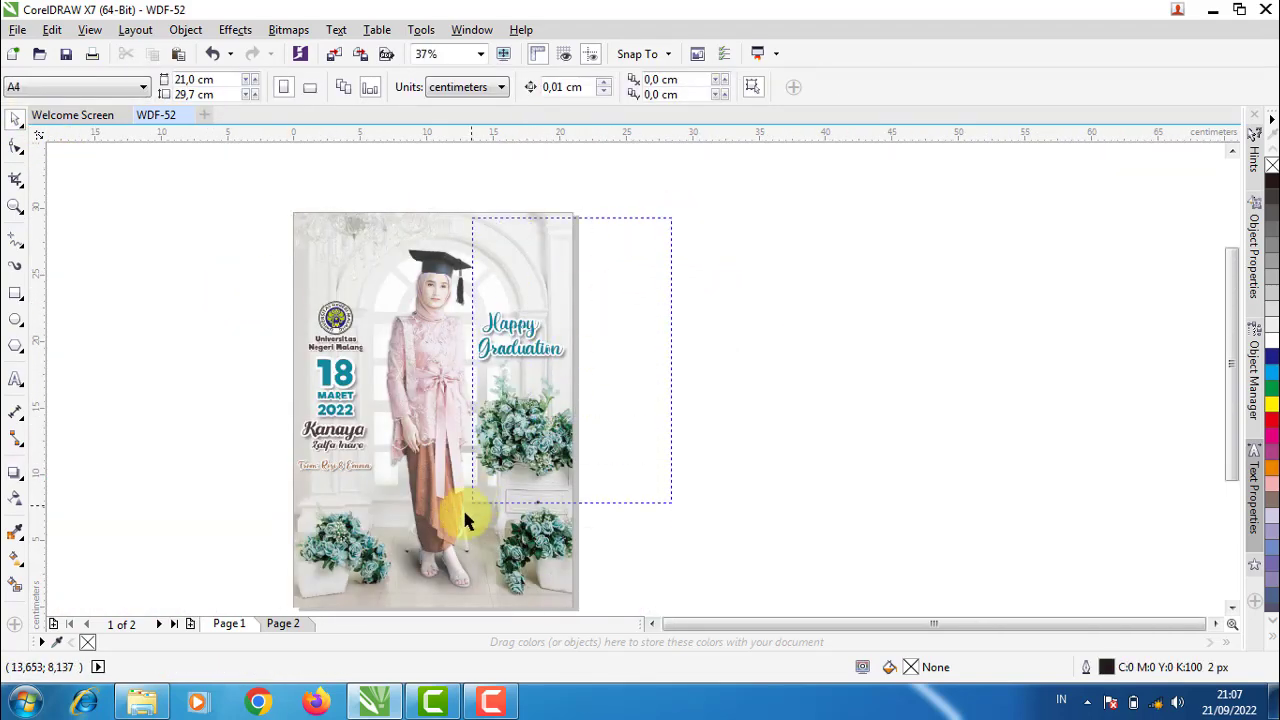
scroll(558, 577, up, 1)
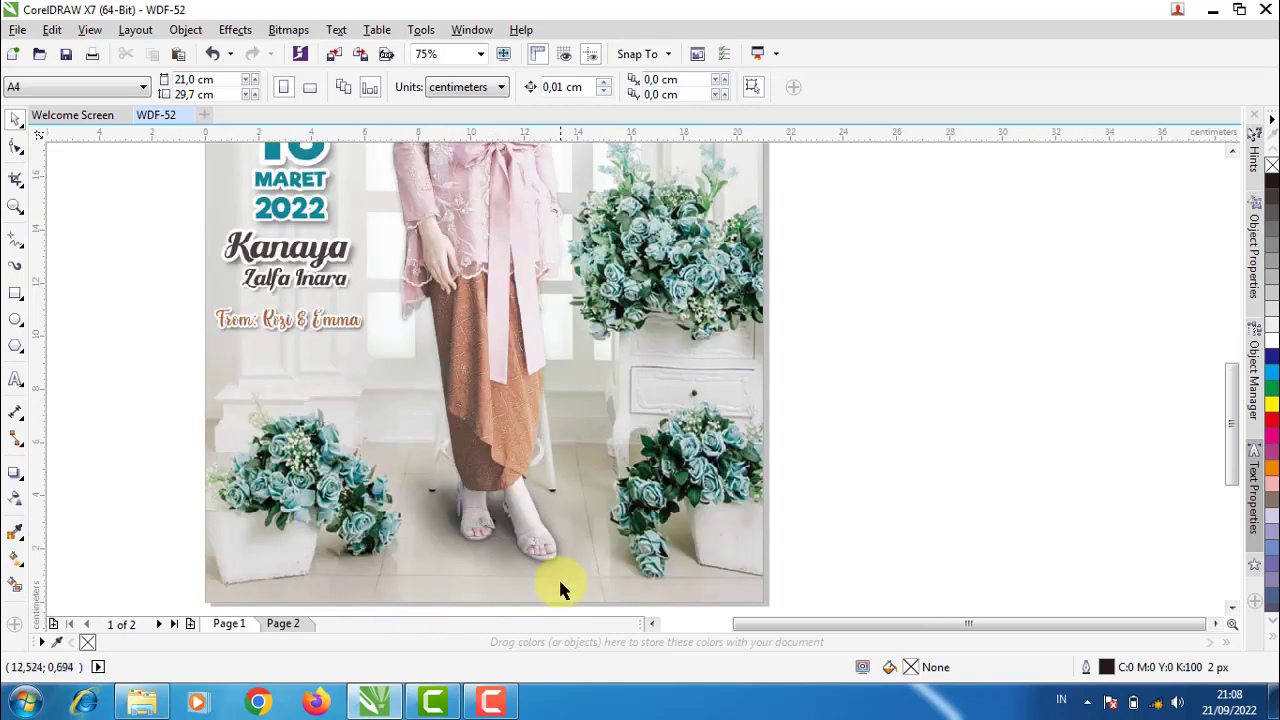
scroll(507, 528, up, 1)
Drag the Bayangan shadow image from the Bahan folder toward CorelDRAW
click(140, 703)
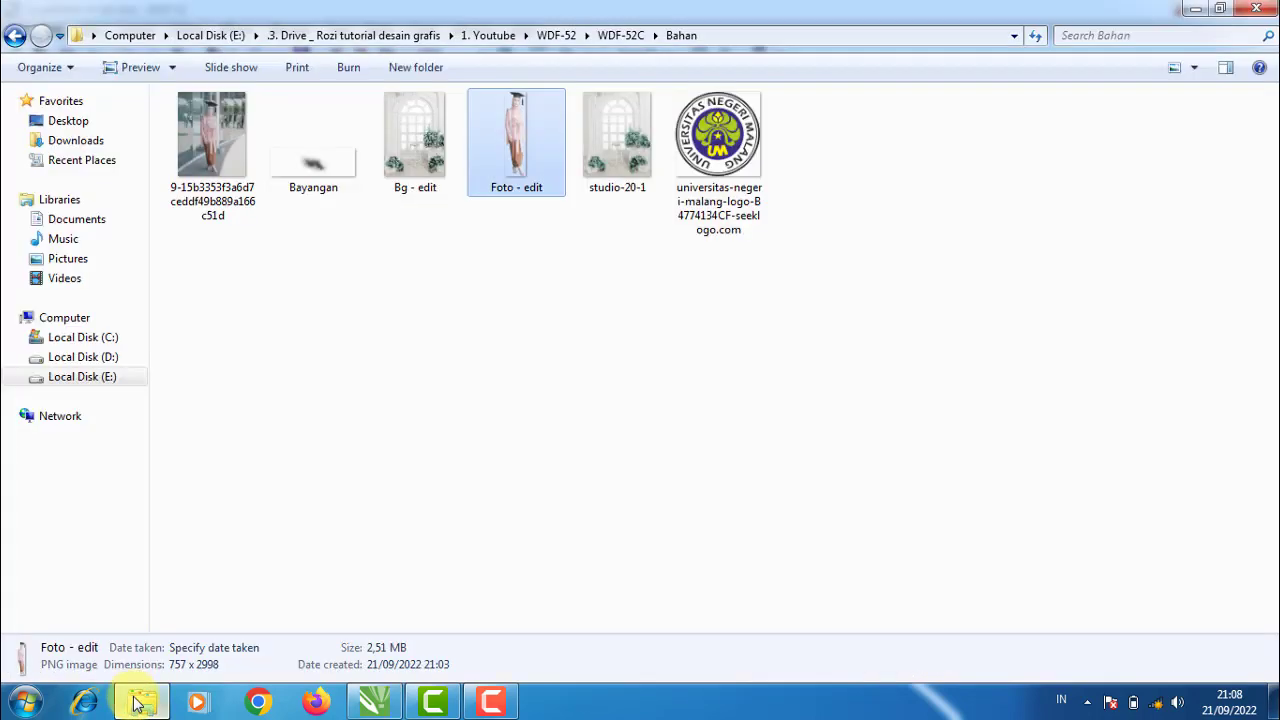
click(313, 180)
drag(311, 161, 384, 698)
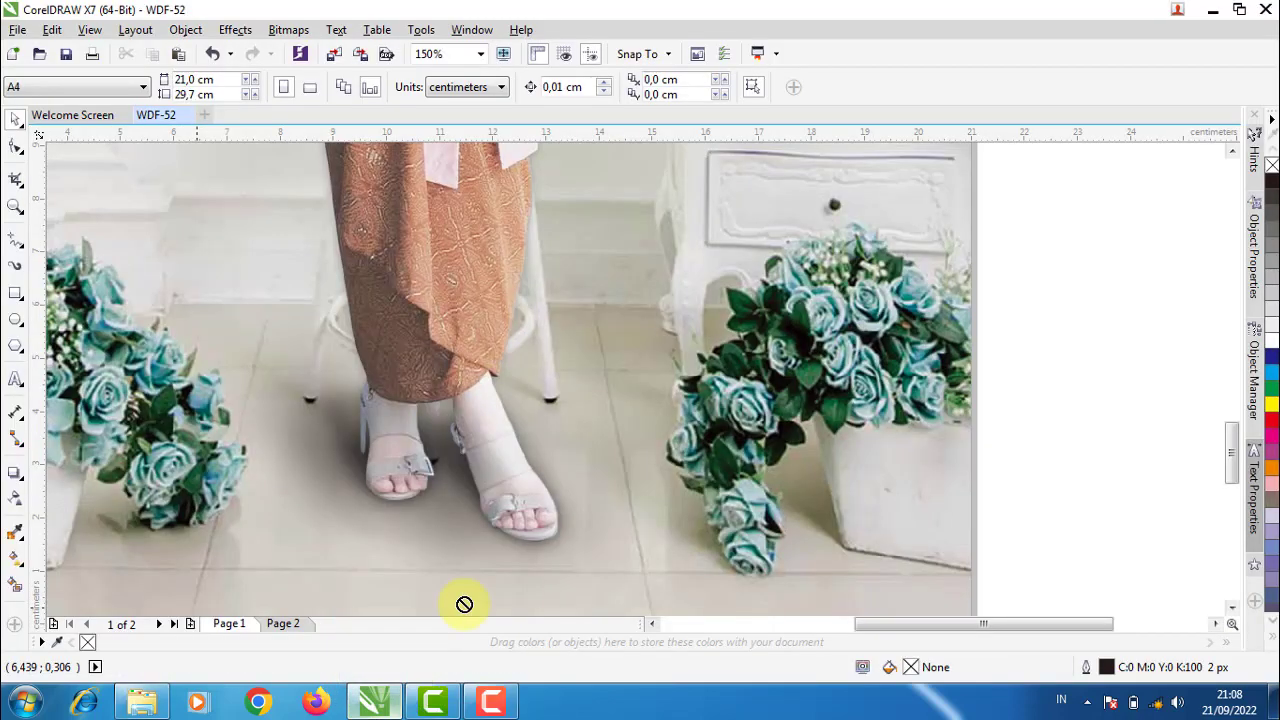
Drop Bayangan onto the canvas and centre it horizontally with the poster using C
drag(384, 698, 1076, 313)
scroll(804, 333, down, 4)
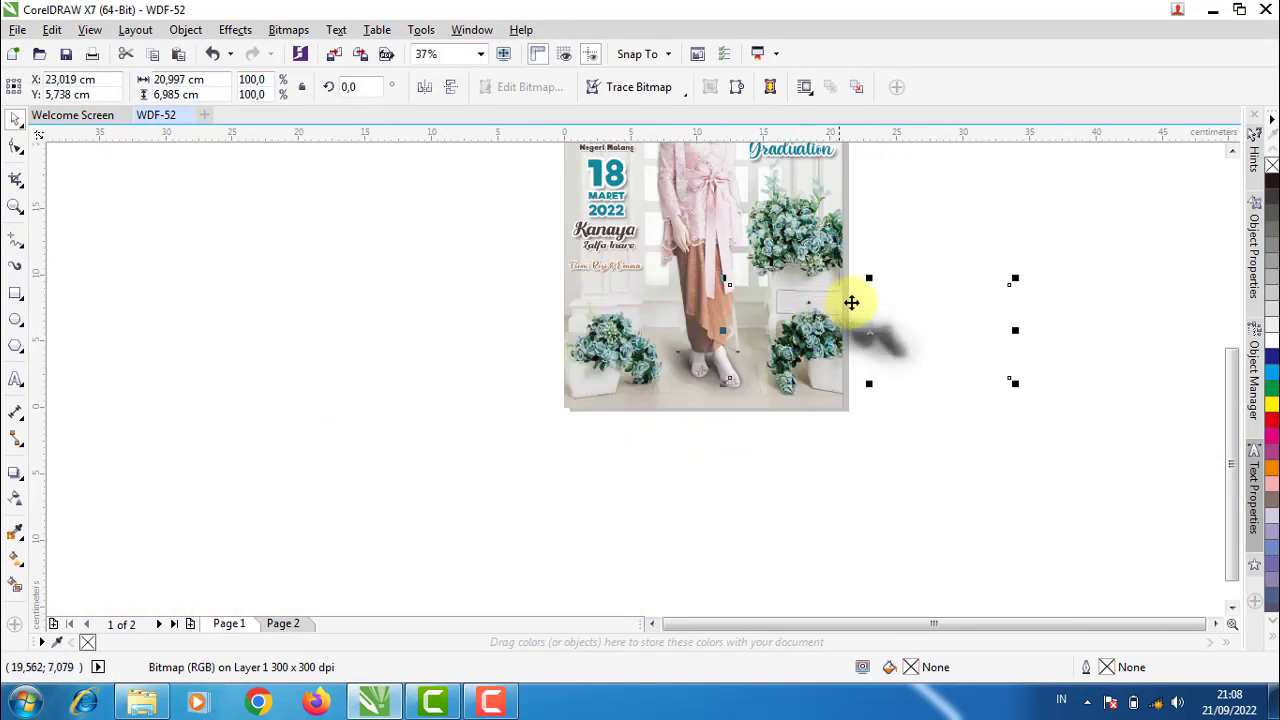
shift+click(572, 302)
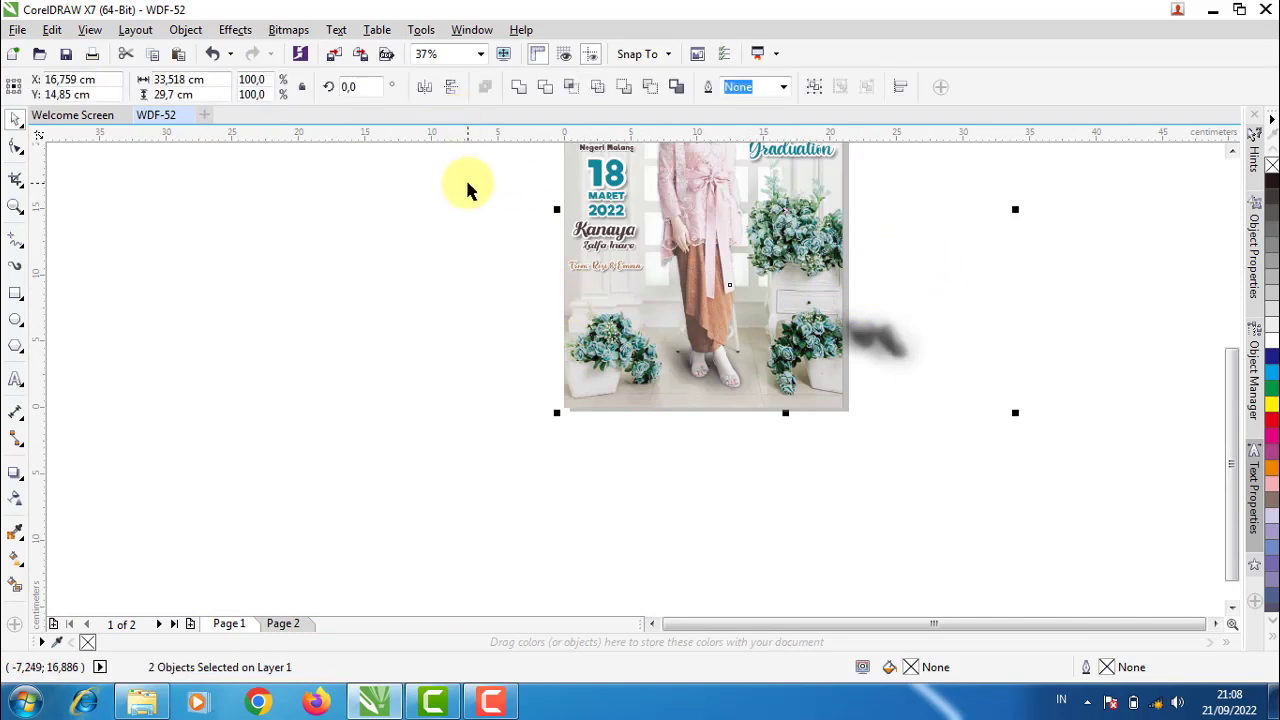
key(c)
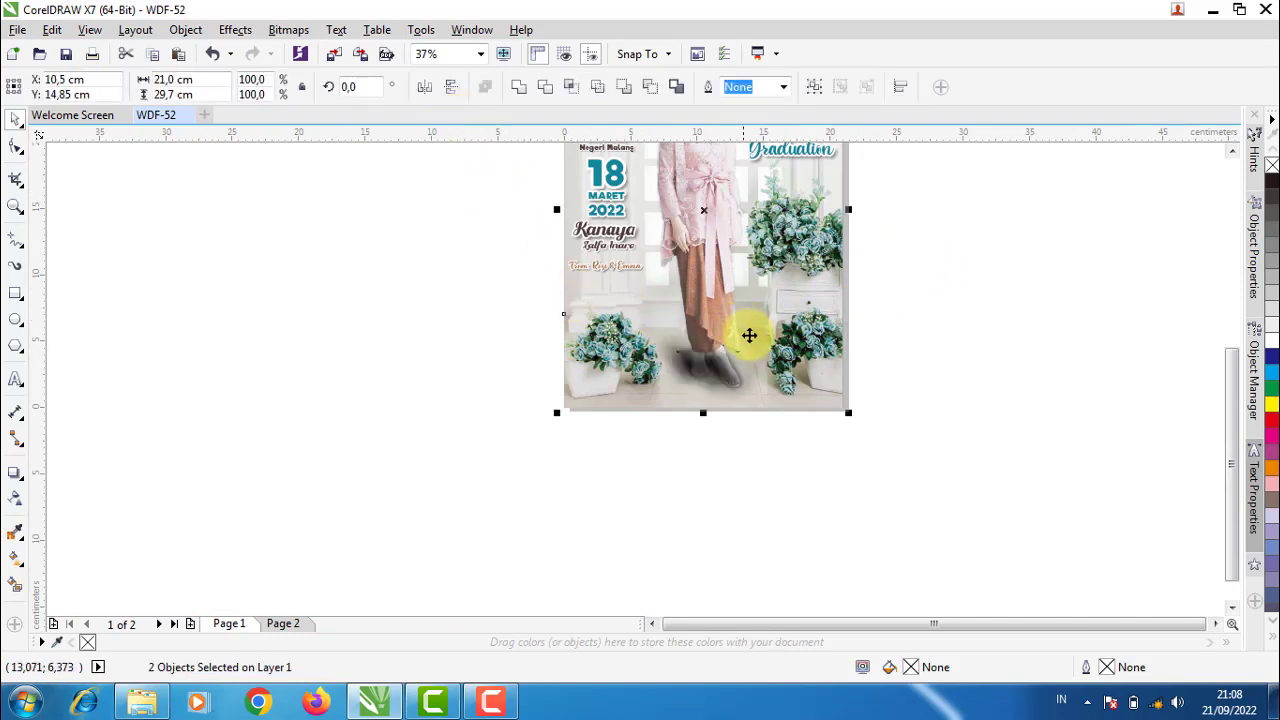
click(690, 497)
Bring the graduate cutout to the front, then place it in front of the reference photo
scroll(697, 486, down, 2)
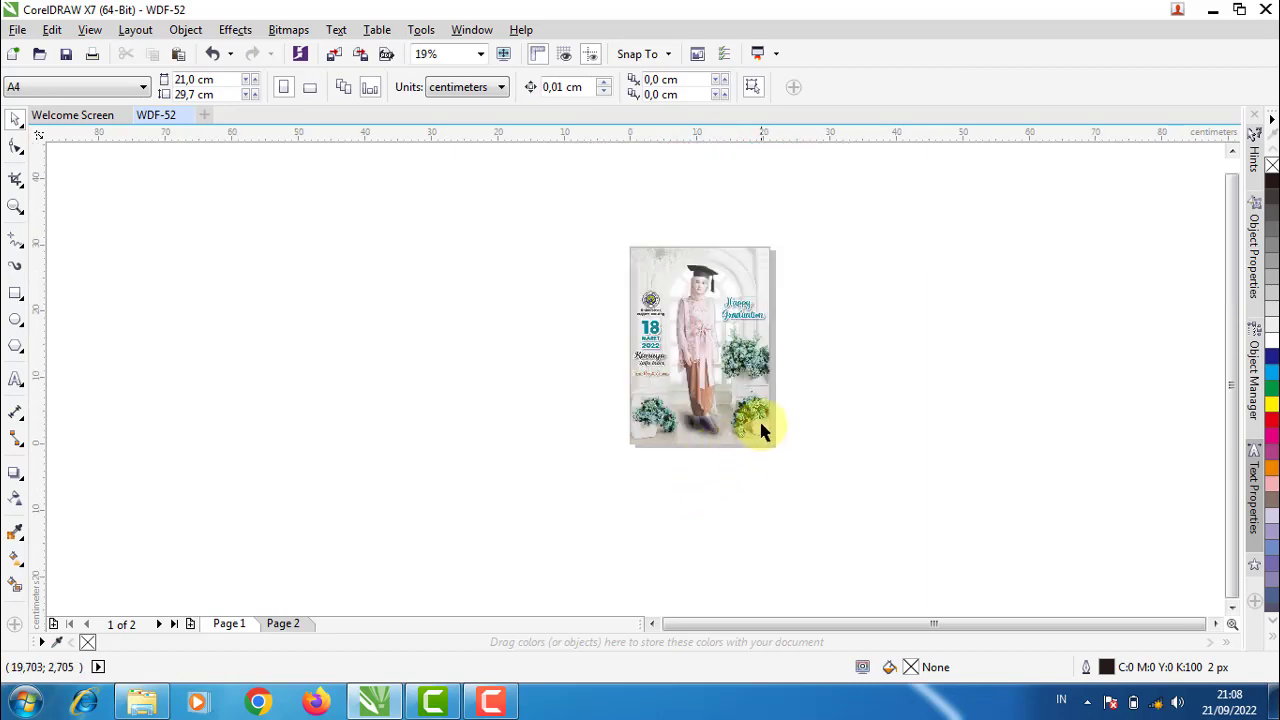
scroll(762, 432, up, 2)
click(648, 192)
right_click(649, 185)
mouse_move(698, 493)
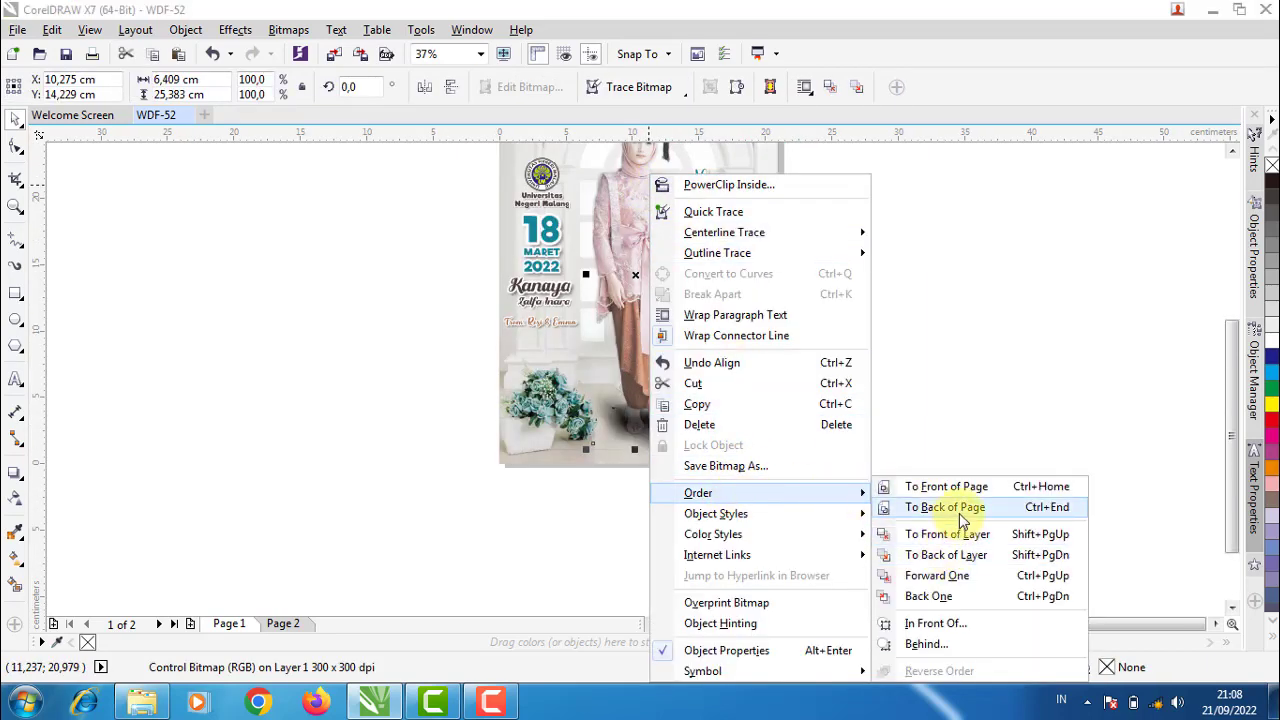
click(946, 486)
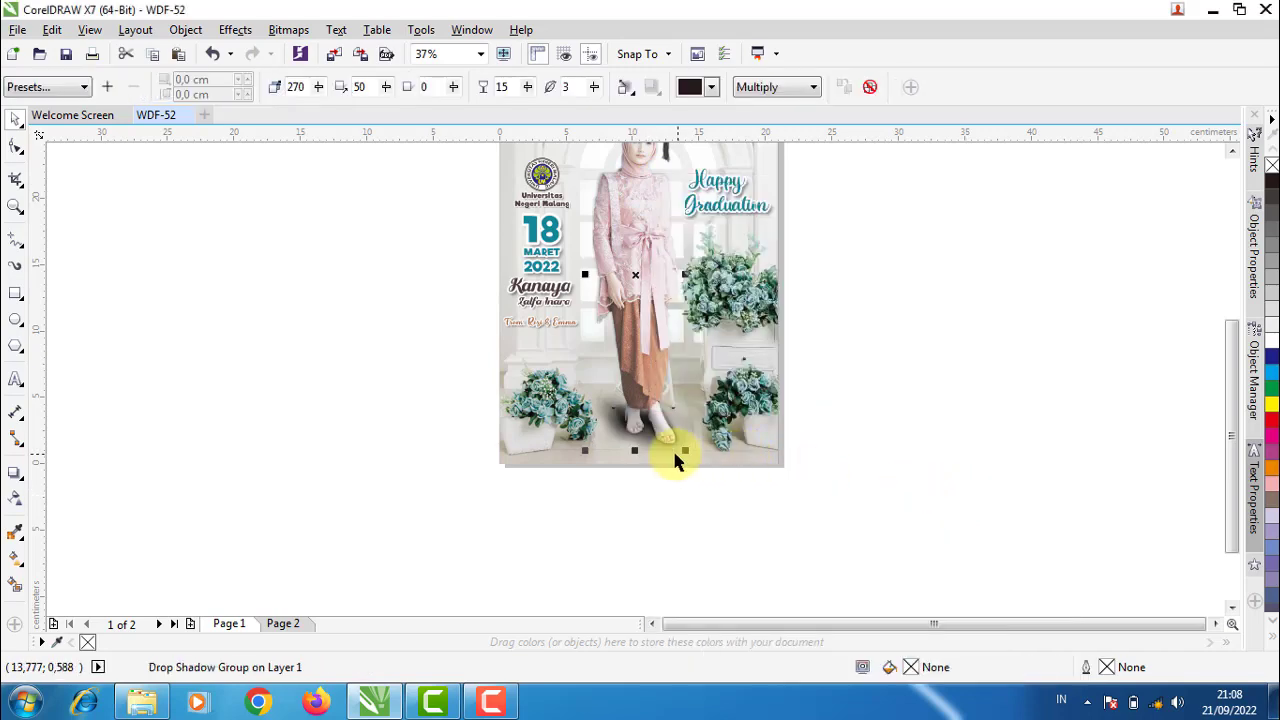
right_click(650, 190)
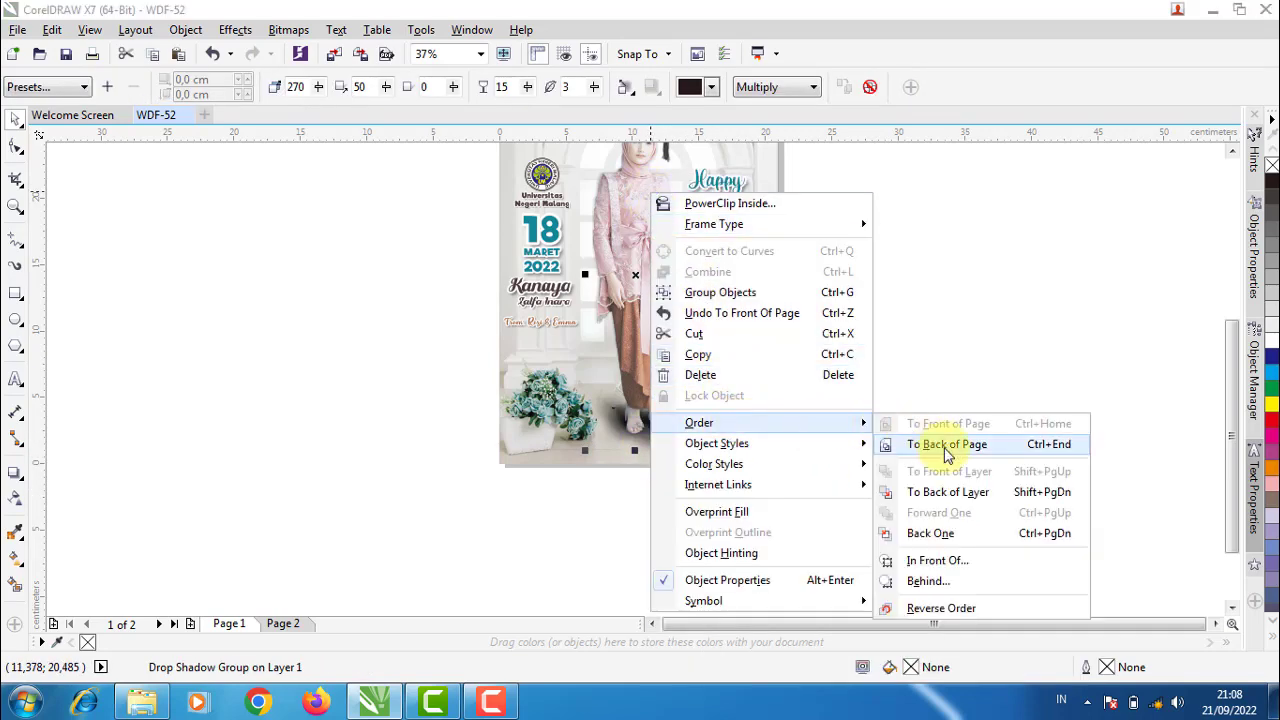
mouse_move(699, 422)
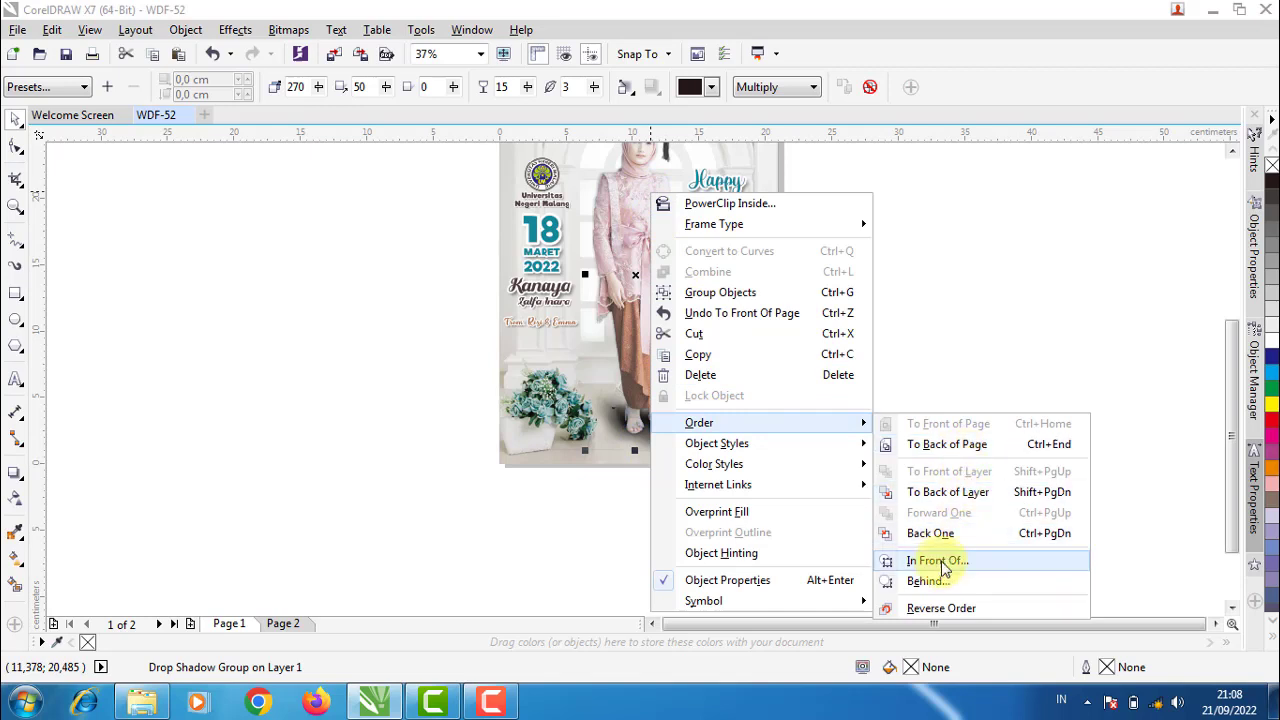
click(938, 561)
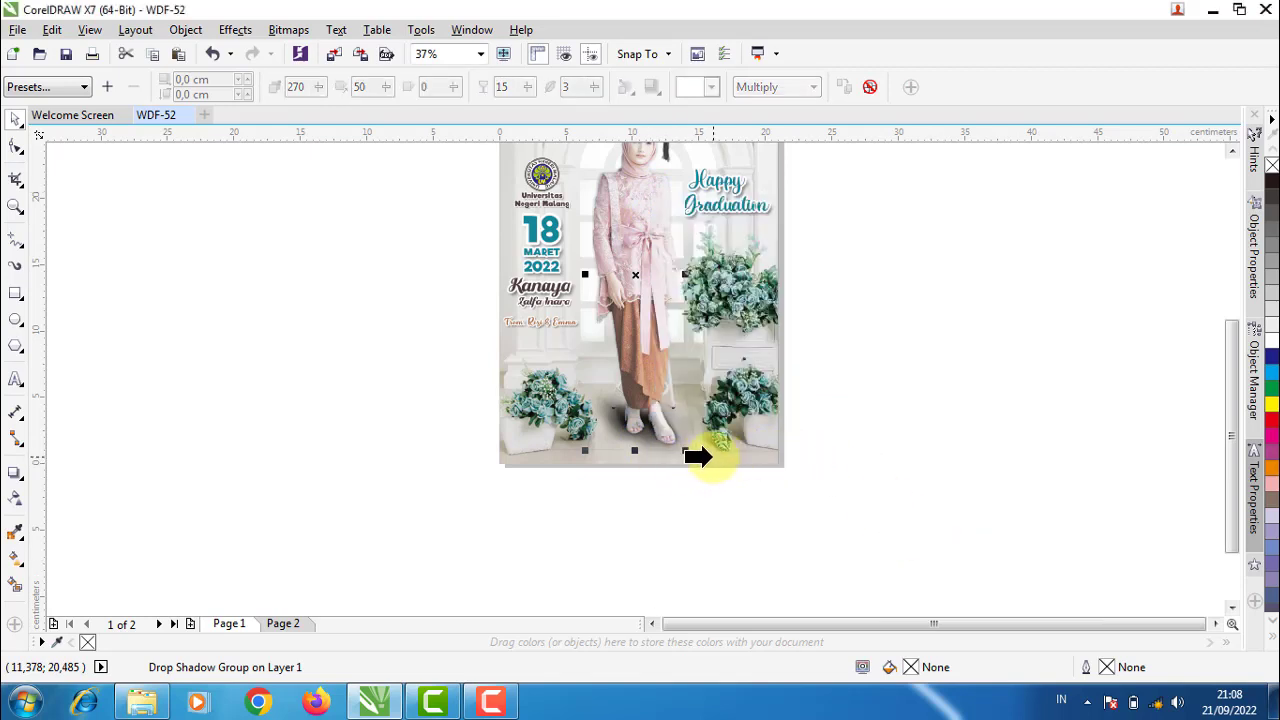
click(705, 456)
Group the cutout, its shadow and Bayangan, copy the group, and go to Page 2
scroll(653, 494, down, 2)
drag(888, 528, 582, 287)
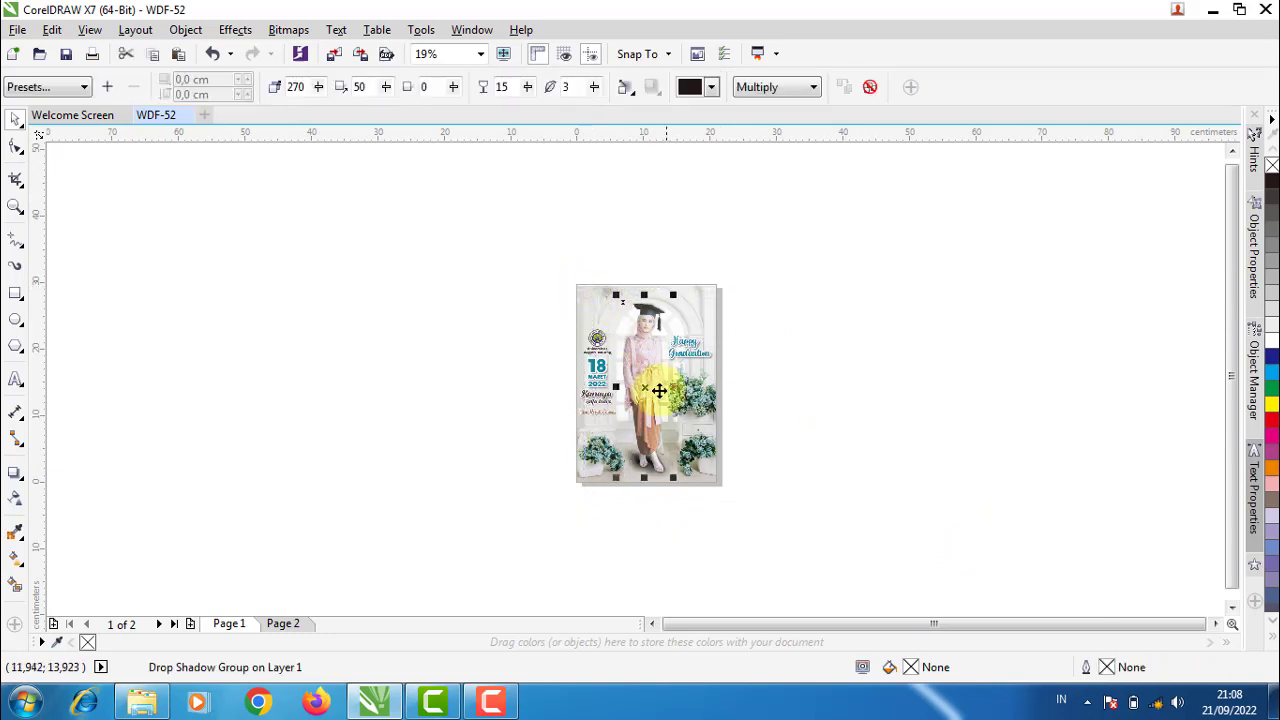
drag(760, 513, 503, 291)
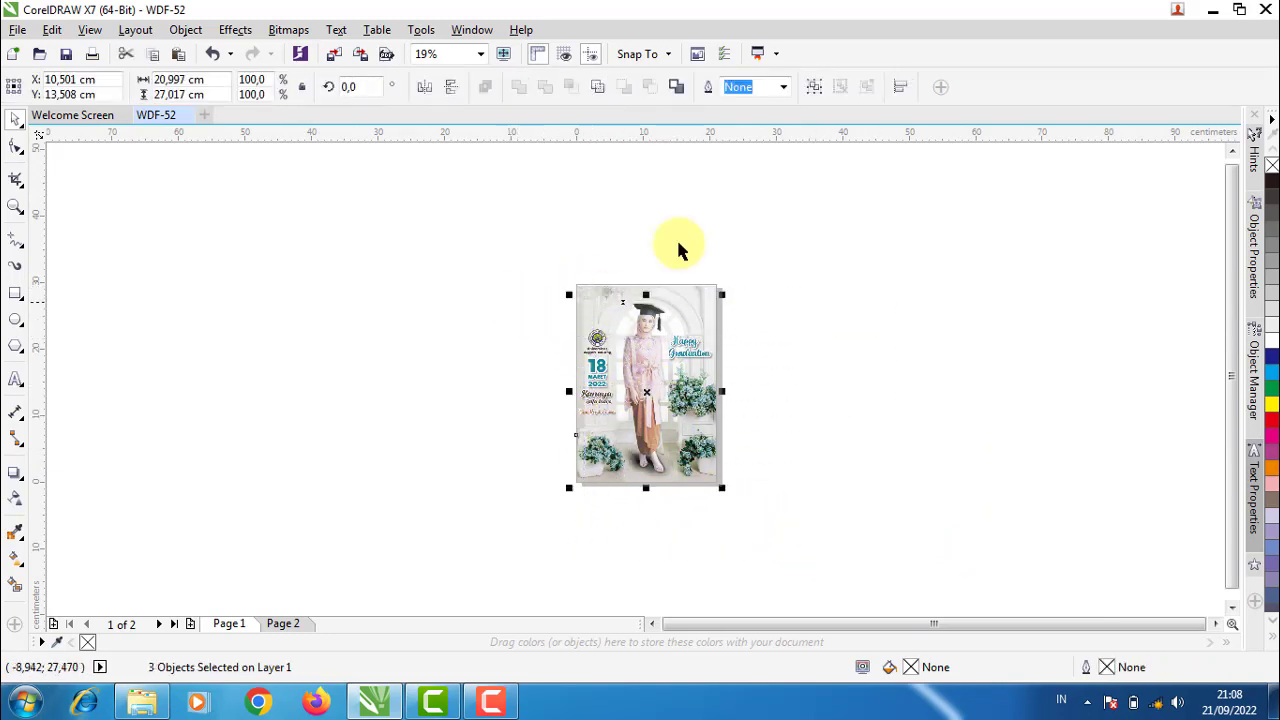
click(816, 88)
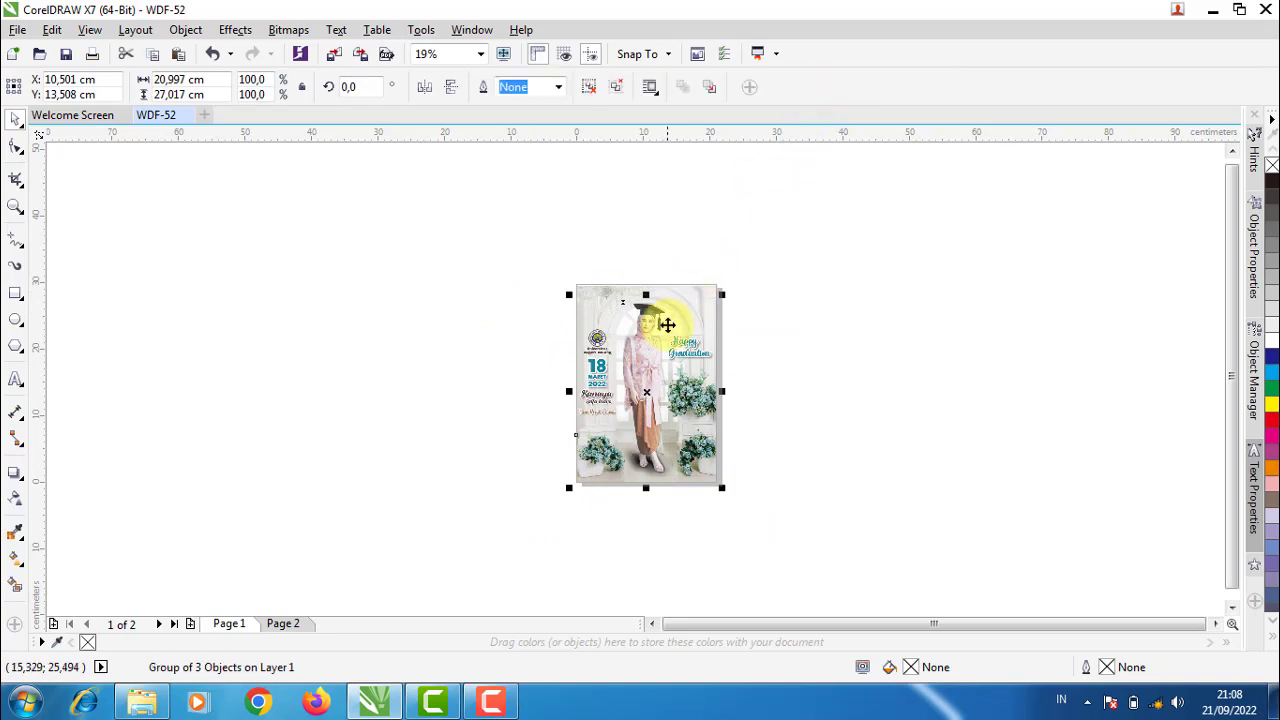
right_click(655, 328)
click(612, 456)
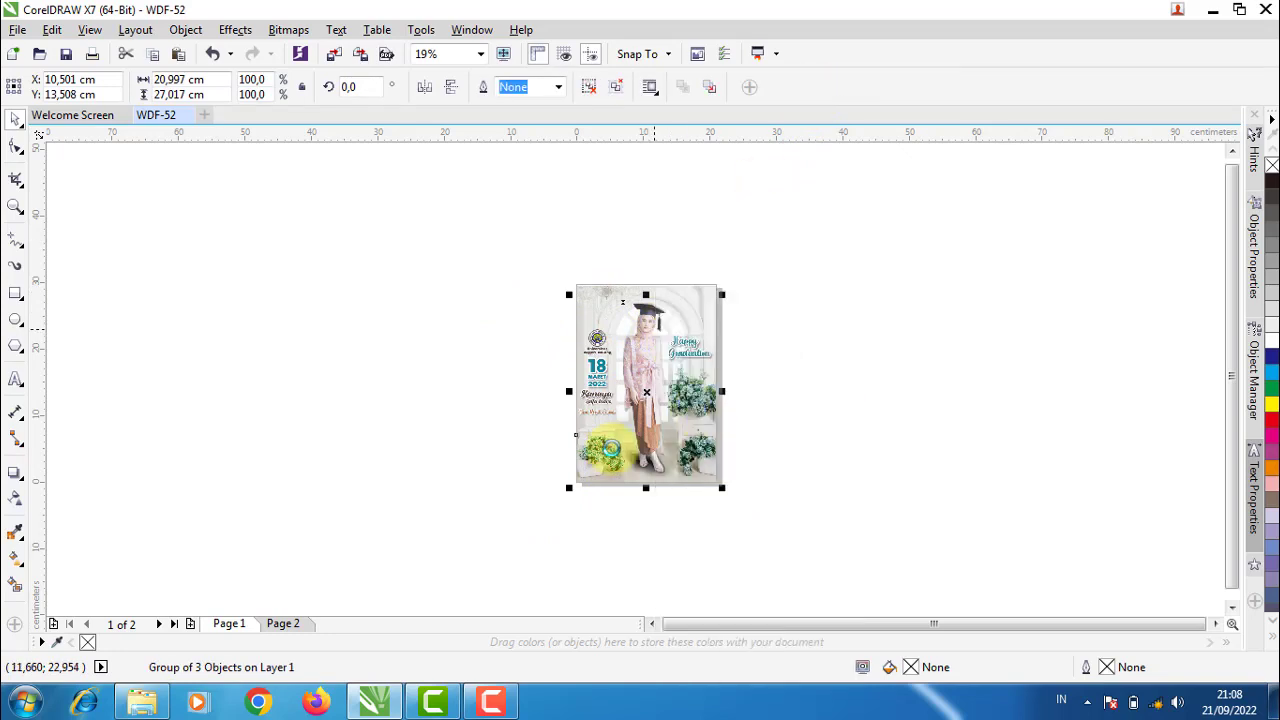
click(380, 553)
click(296, 627)
Paste the graduate photo group onto Page 2
right_click(440, 330)
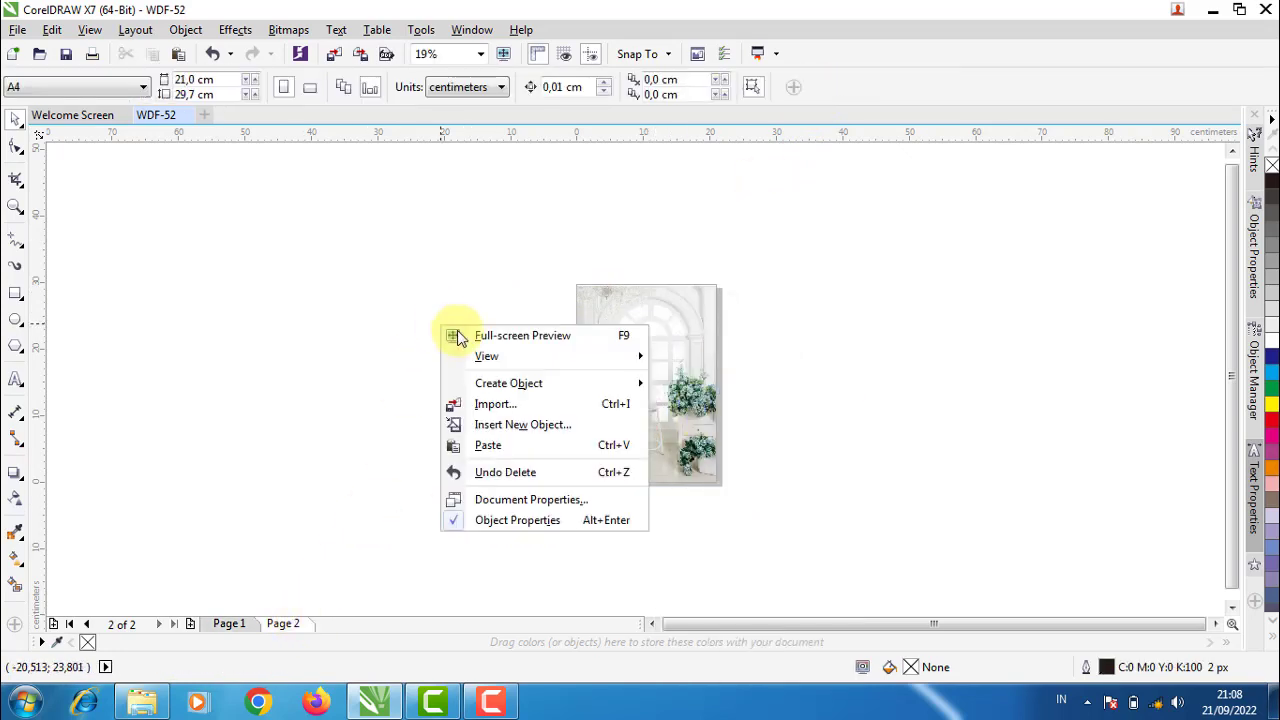
click(490, 445)
key(ctrl+v)
key(Escape)
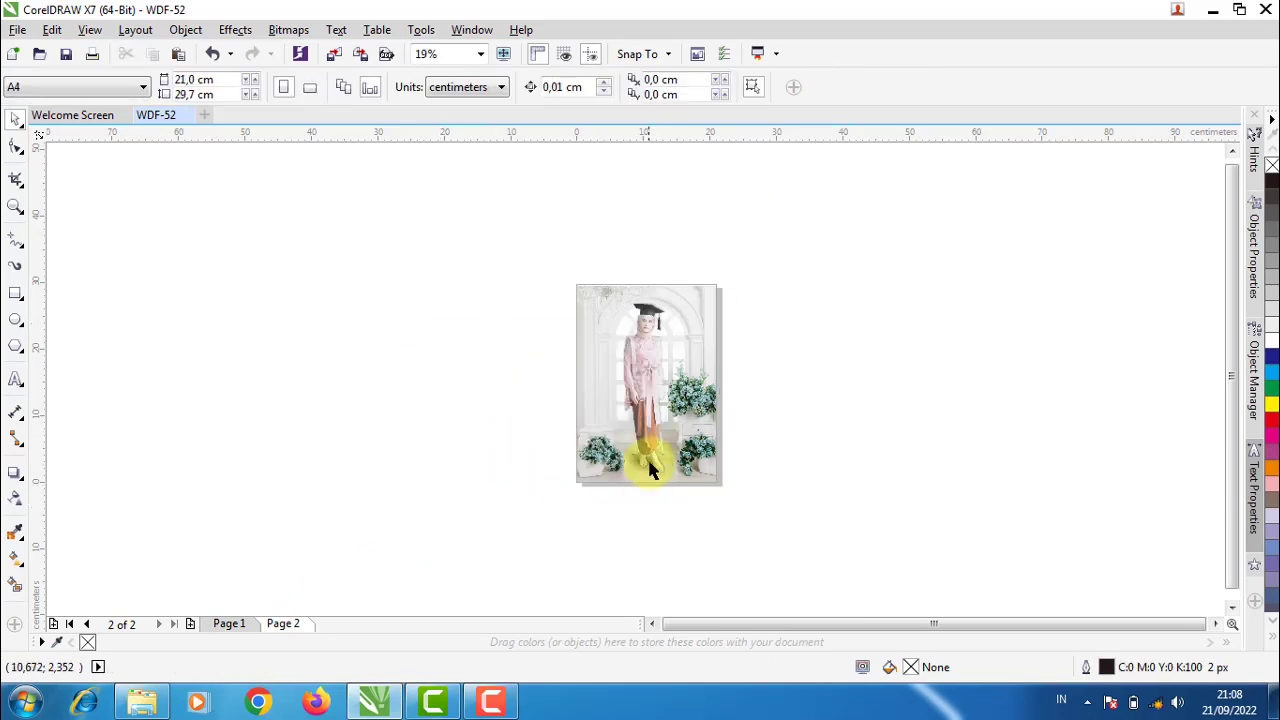
scroll(658, 475, up, 4)
scroll(663, 477, down, 2)
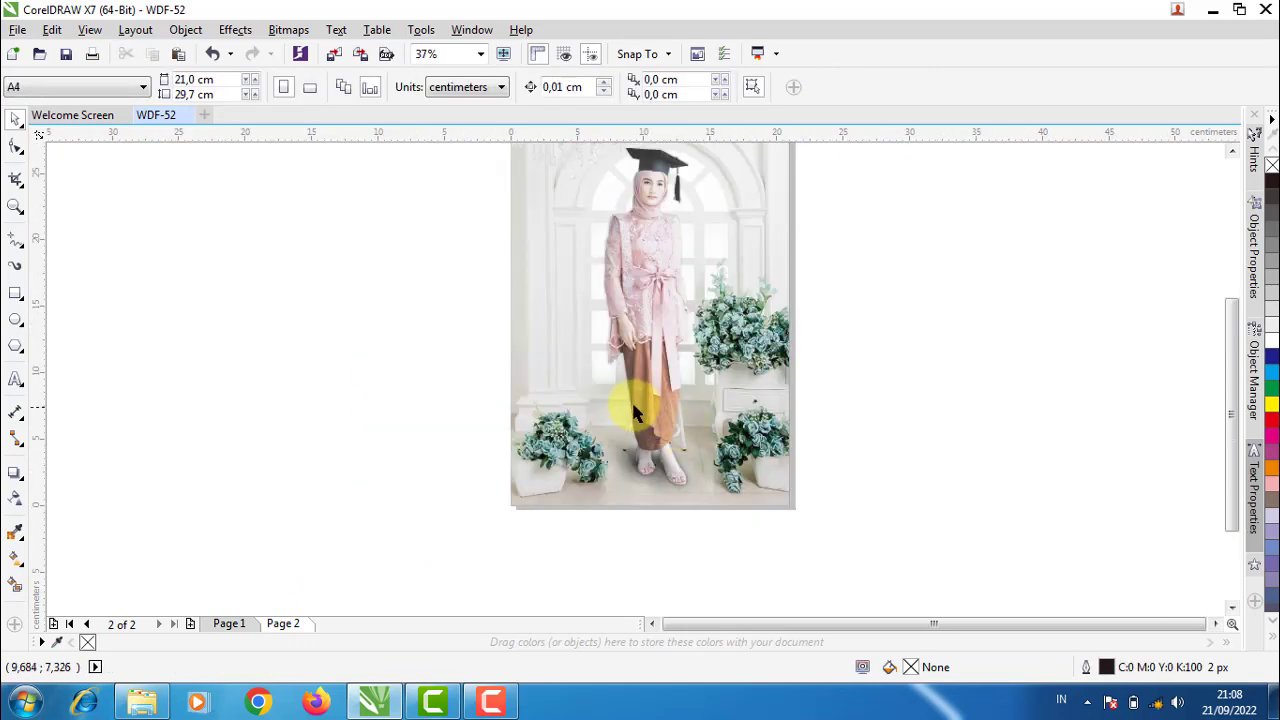
Return to Page 1 and drag the universitas-negeri-malang logo PNG from Bahan onto it
click(230, 623)
scroll(538, 416, down, 2)
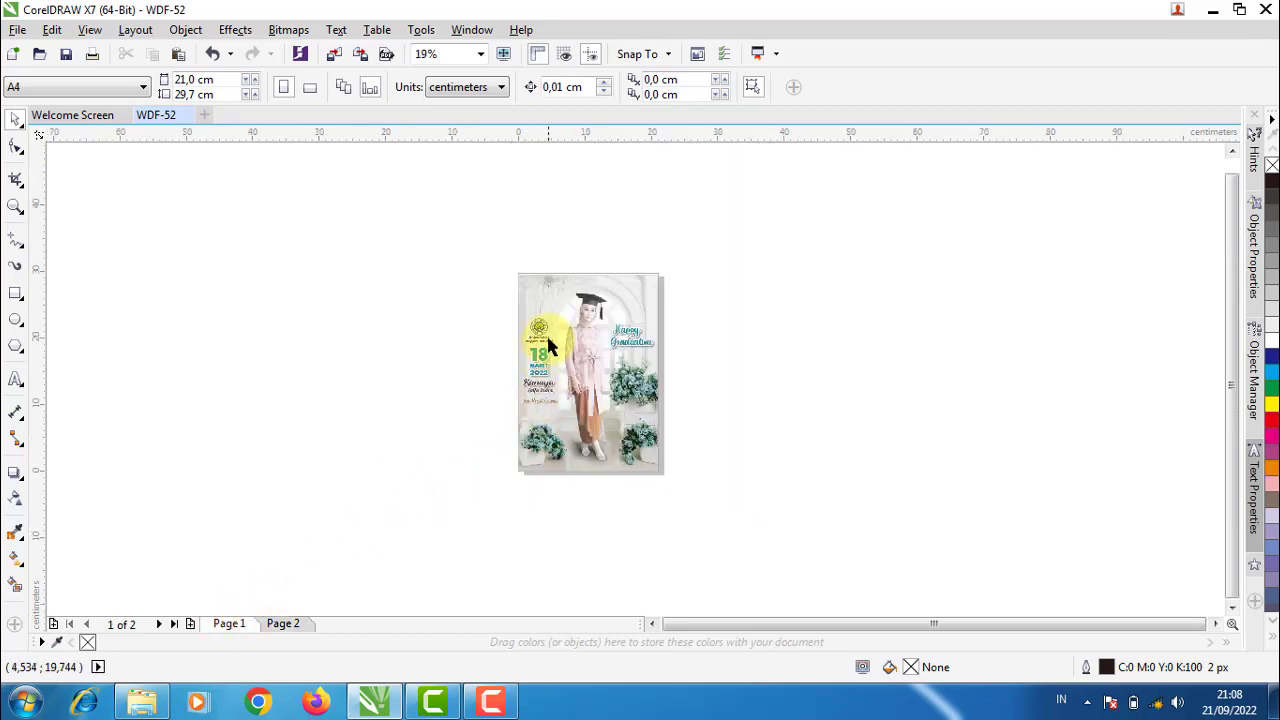
scroll(548, 345, up, 4)
scroll(545, 335, up, 2)
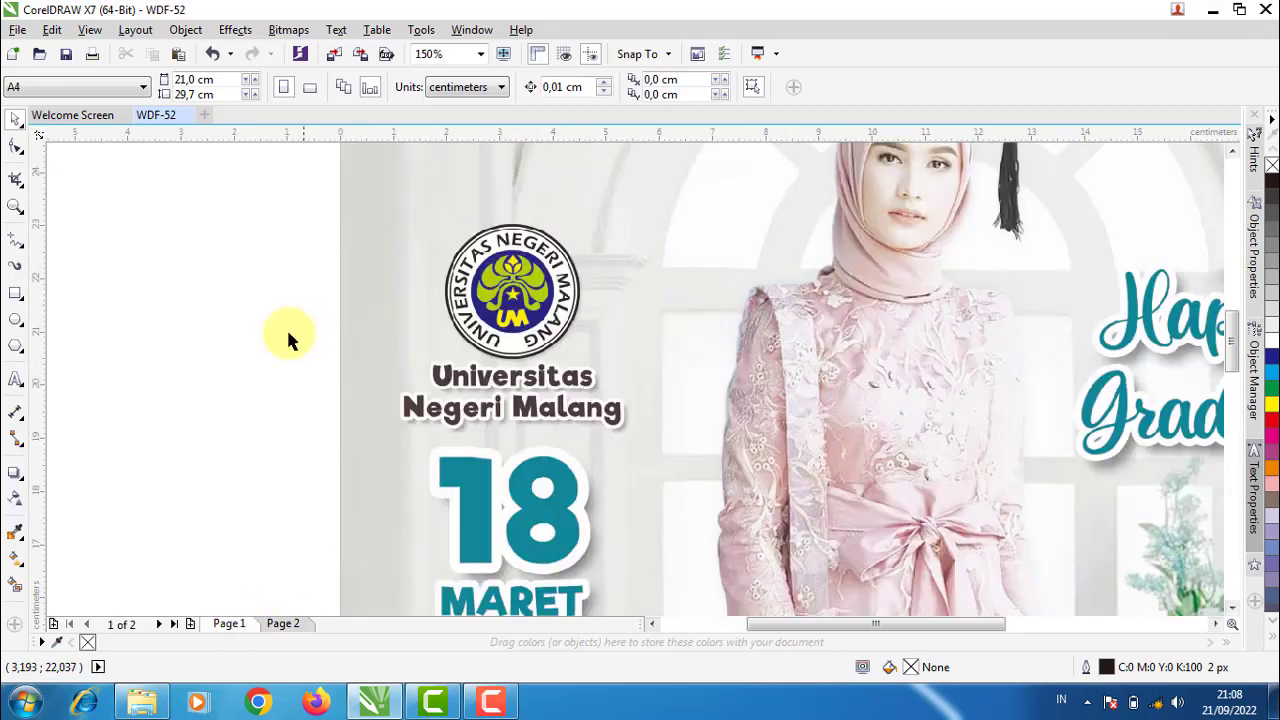
click(145, 702)
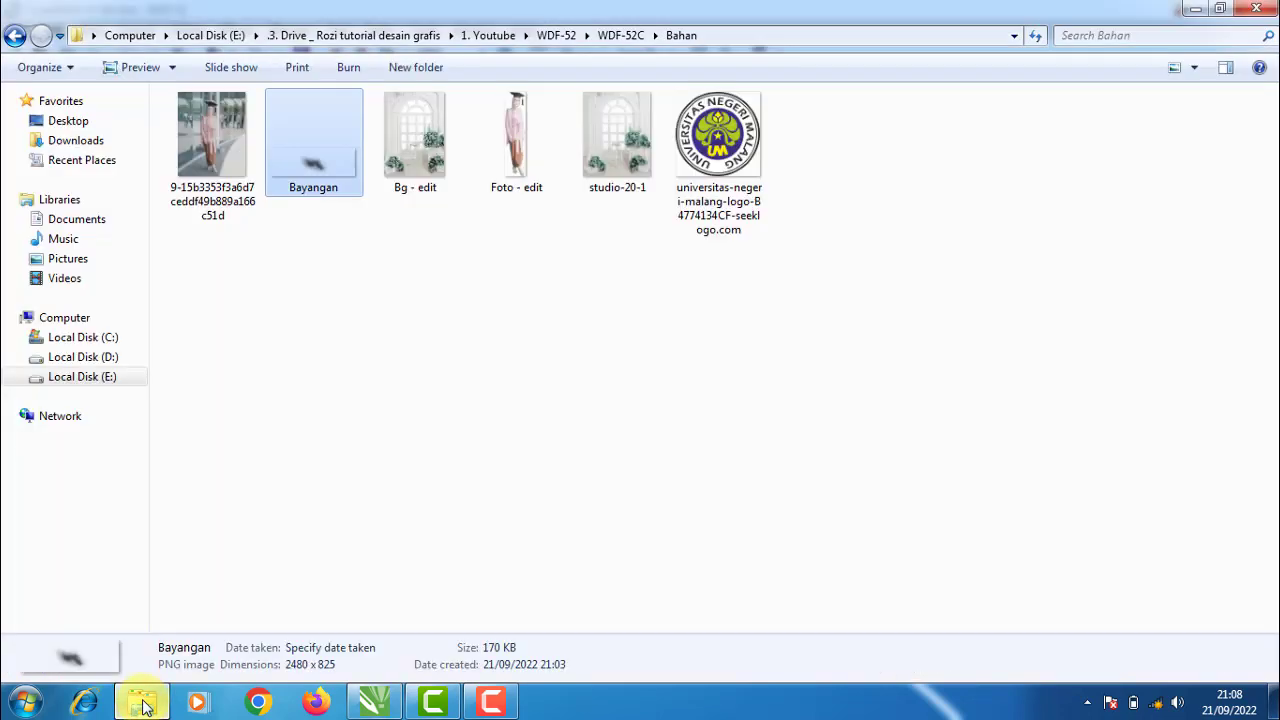
click(718, 148)
mouse_move(722, 148)
mouse_down()
mouse_move(388, 698)
mouse_move(223, 330)
mouse_up()
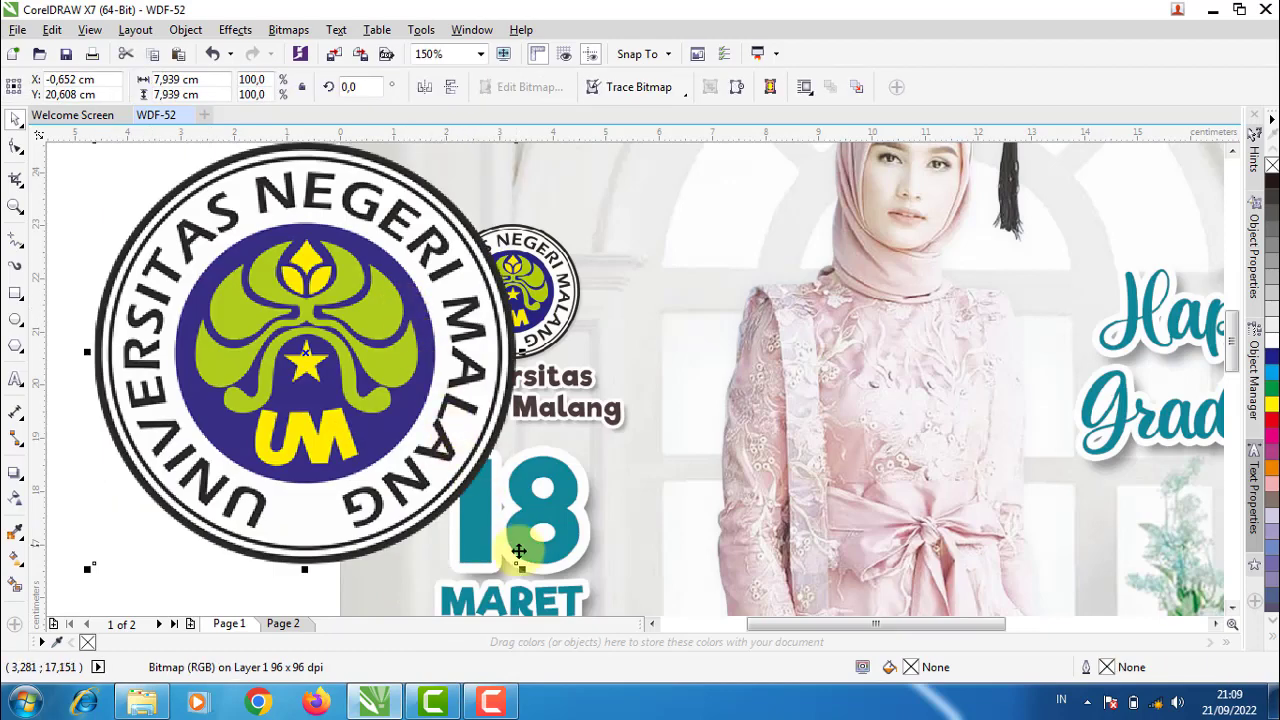
Shrink the imported logo and place it over the poster's own small logo
drag(523, 568, 274, 321)
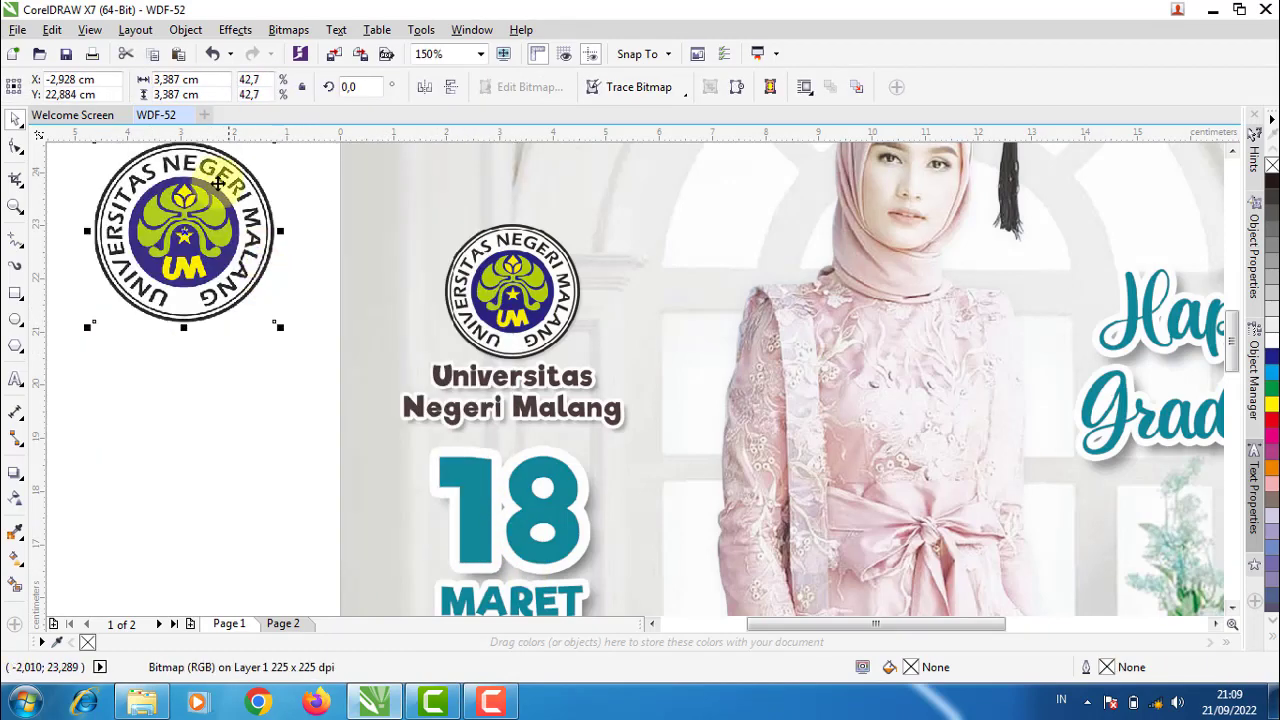
mouse_move(270, 180)
mouse_down()
mouse_move(574, 234)
mouse_move(726, 200)
mouse_move(720, 214)
mouse_up()
scroll(571, 229, up, 3)
drag(924, 298, 664, 311)
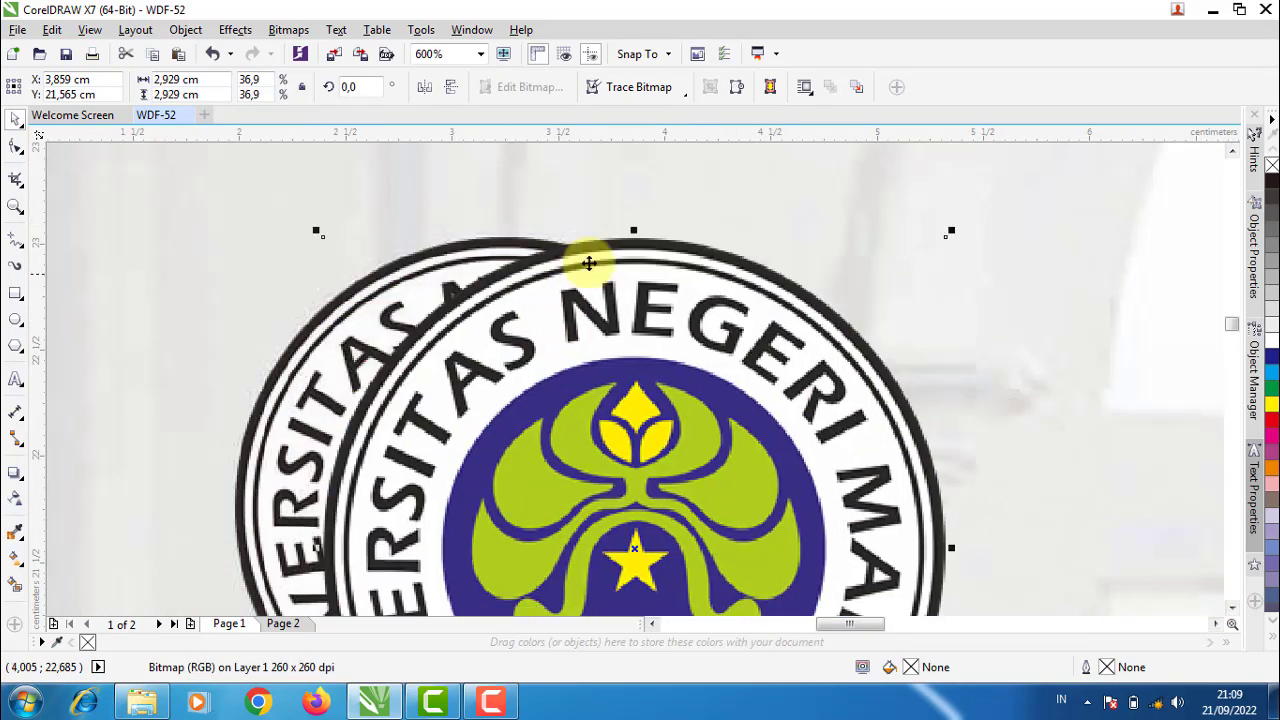
scroll(586, 258, down, 2)
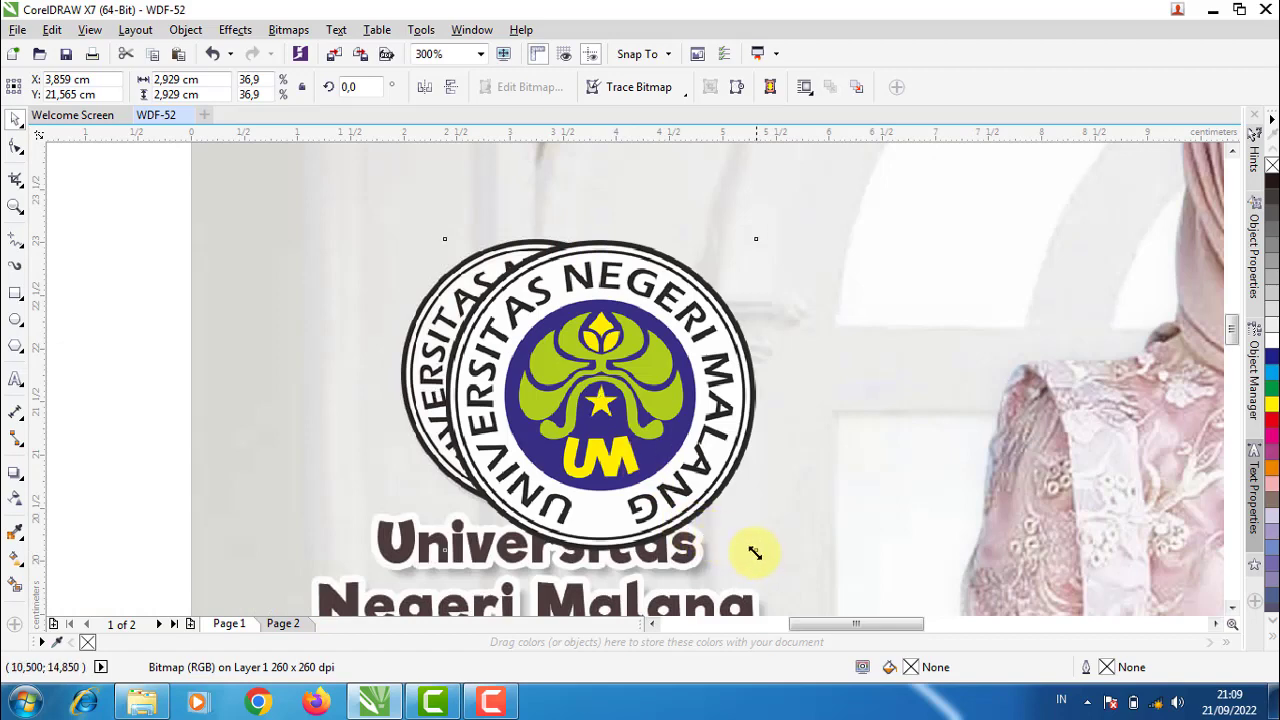
drag(755, 553, 718, 528)
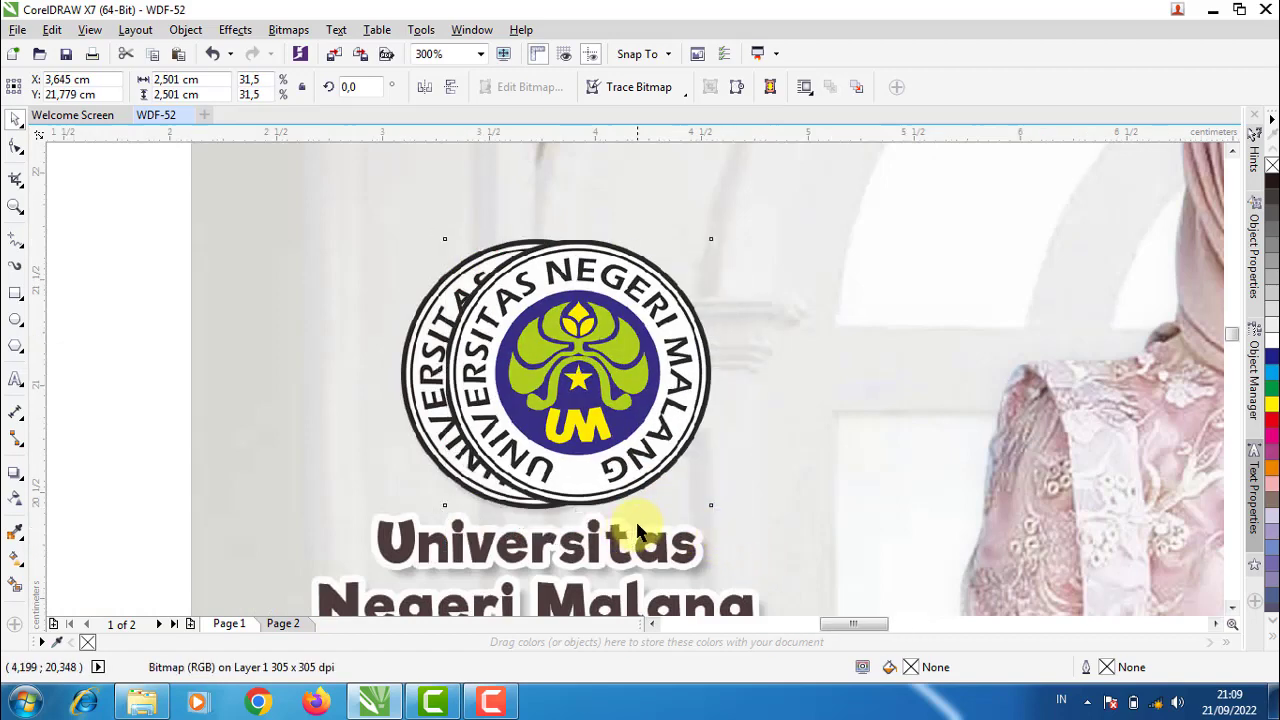
Fine-tune the logo to 2,552 cm and nudge it left to match the original
scroll(660, 520, up, 2)
scroll(720, 510, down, 2)
scroll(683, 500, up, 2)
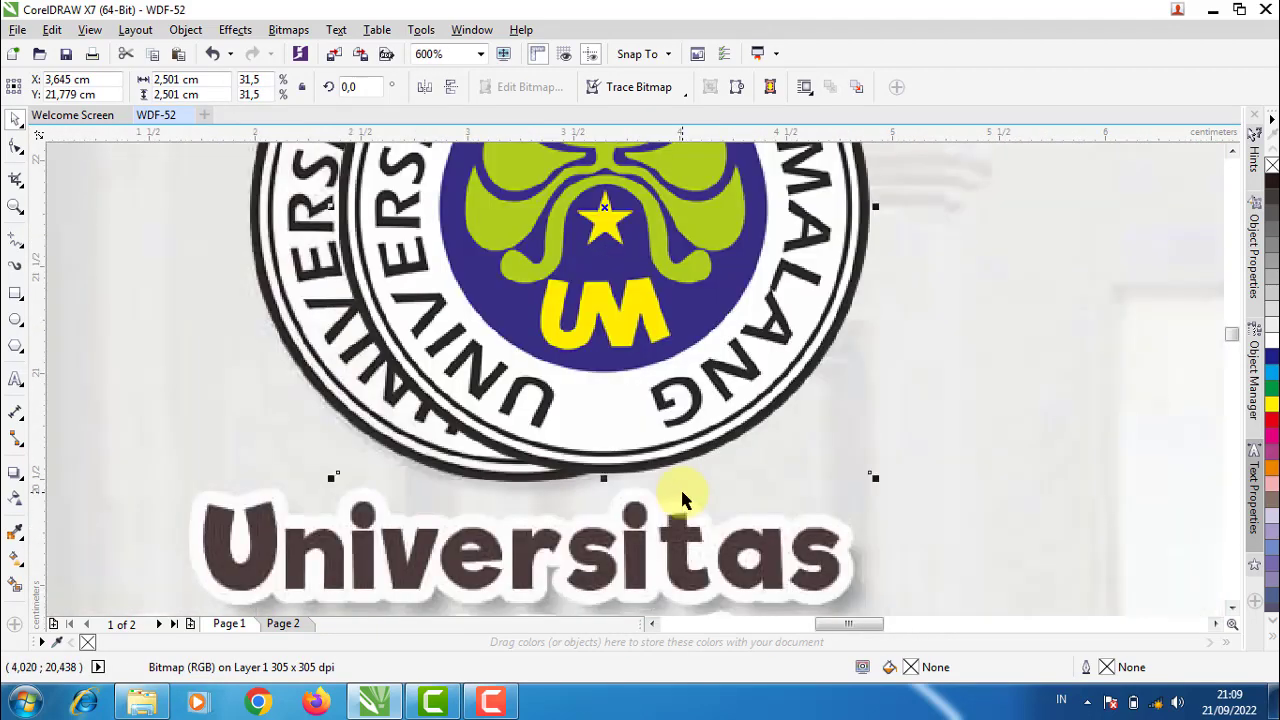
drag(876, 481, 895, 490)
scroll(790, 496, down, 2)
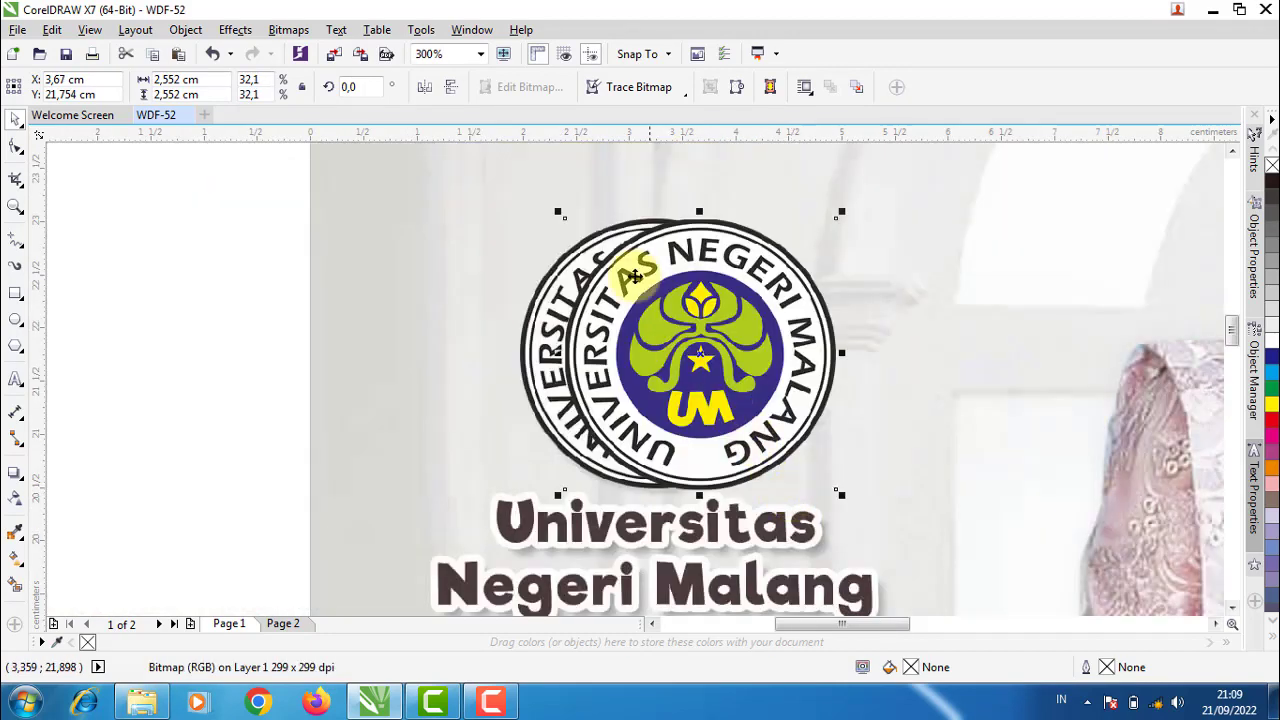
scroll(638, 237, up, 2)
drag(766, 257, 694, 266)
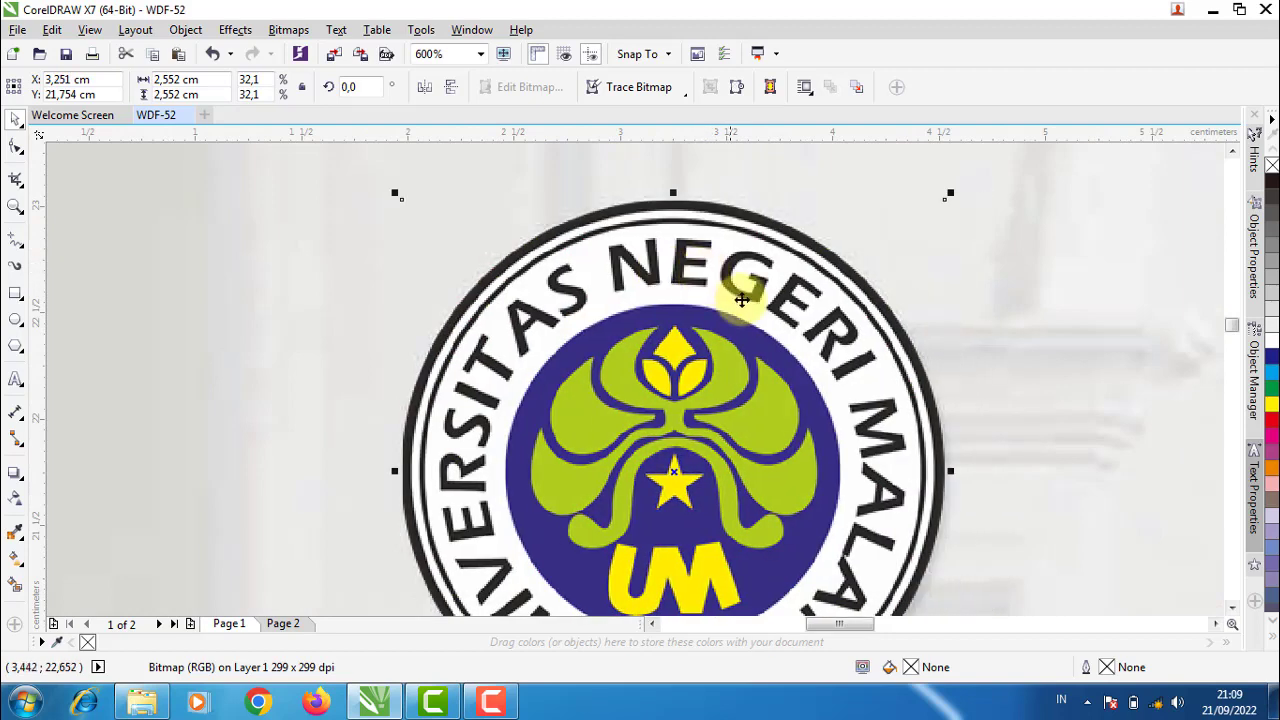
scroll(620, 238, down, 4)
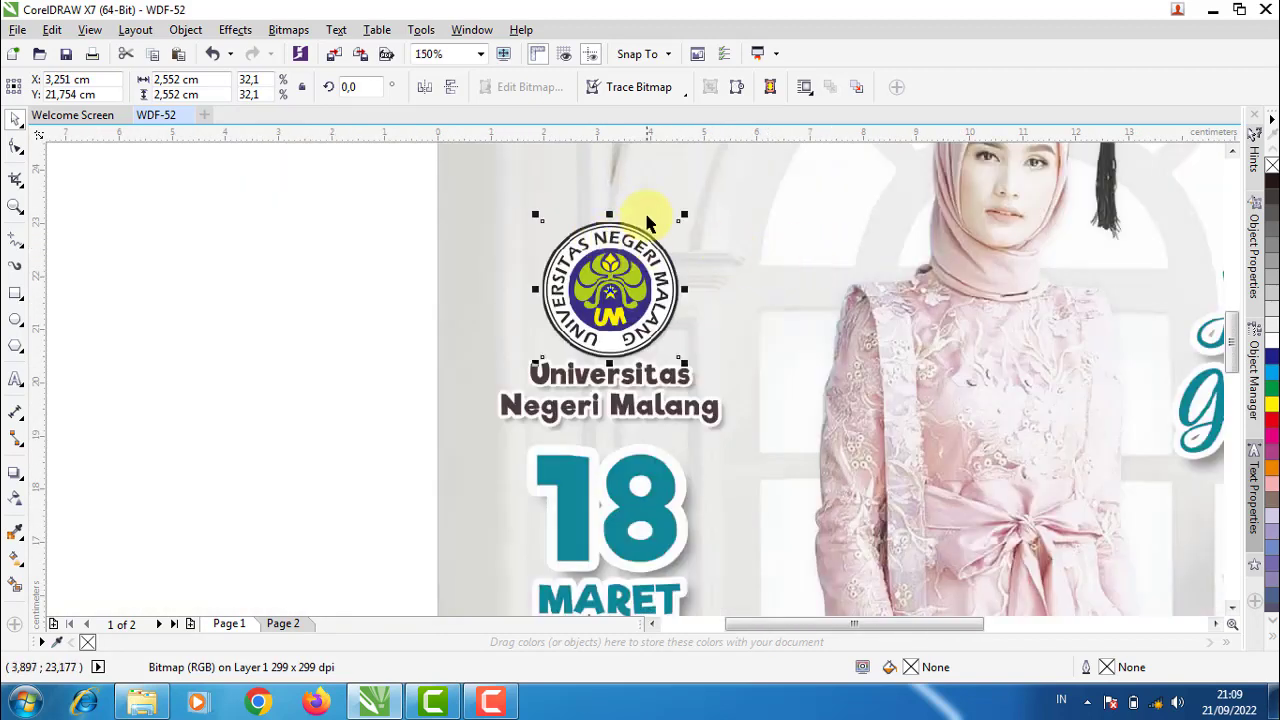
scroll(652, 212, up, 2)
Move the background picture about 1.8 cm left and reselect the new logo
drag(906, 260, 774, 263)
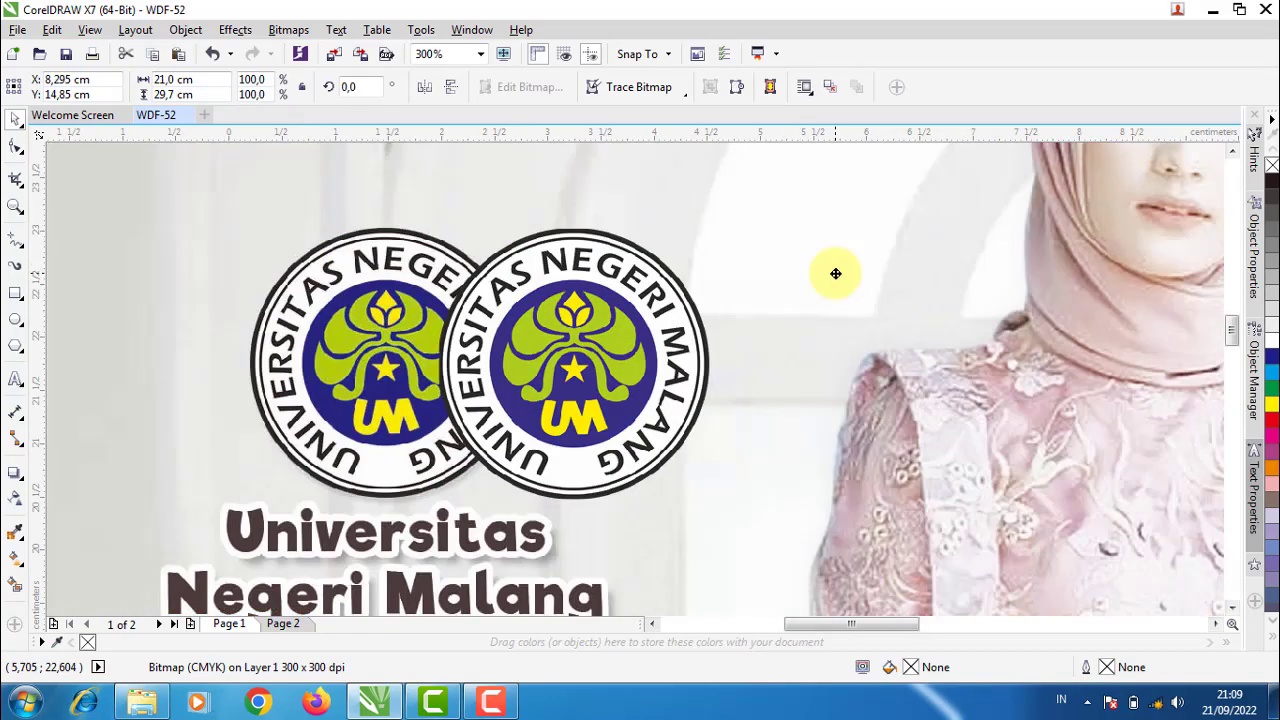
drag(881, 273, 835, 273)
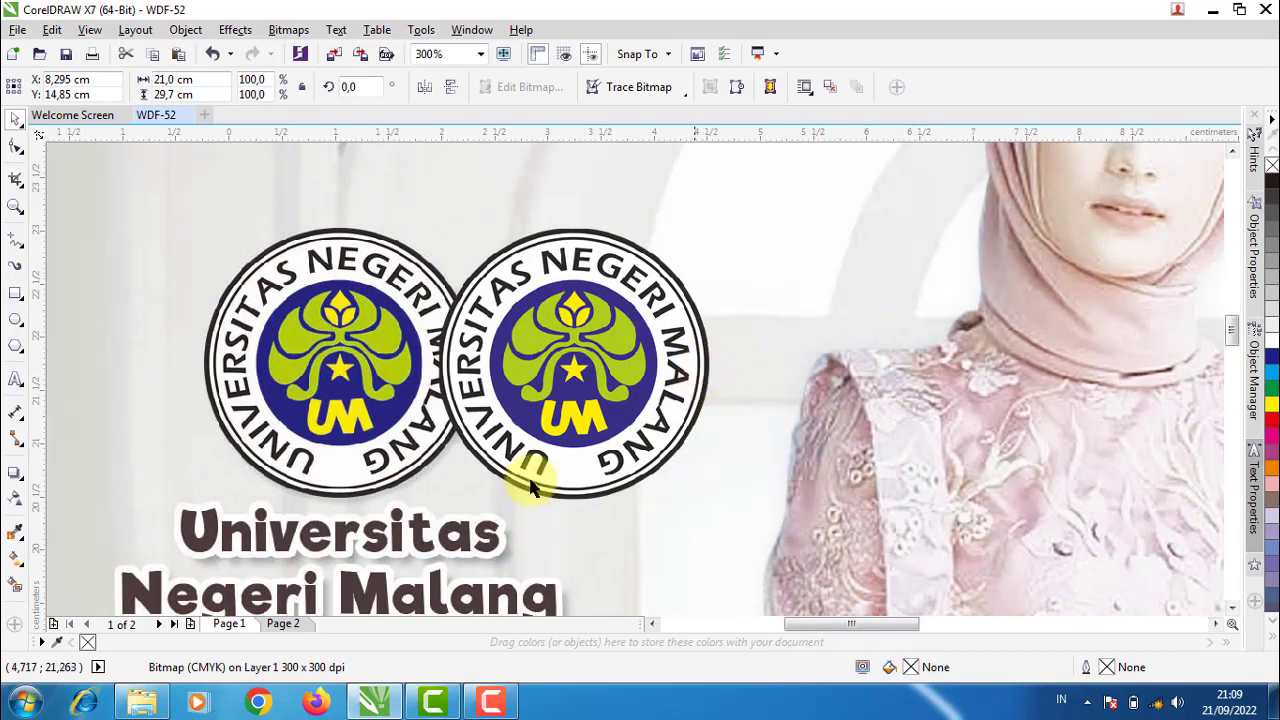
scroll(430, 497, up, 2)
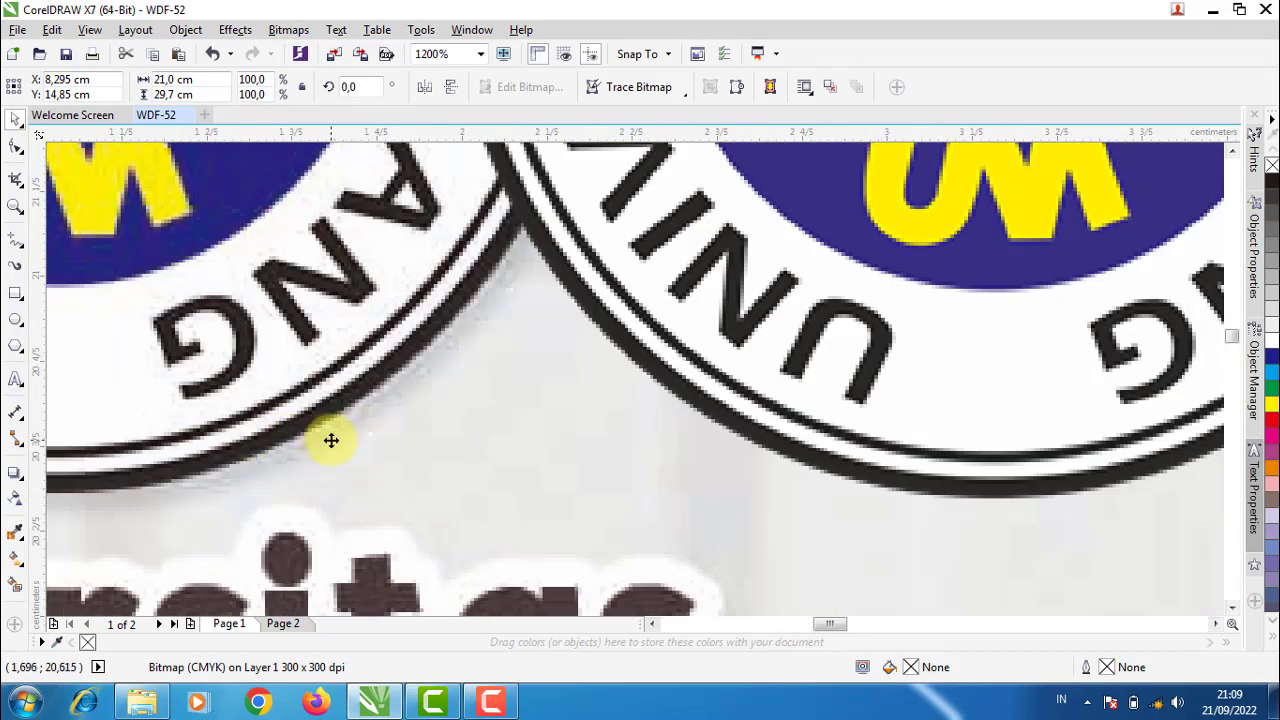
scroll(331, 440, down, 2)
scroll(436, 455, down, 1)
click(477, 406)
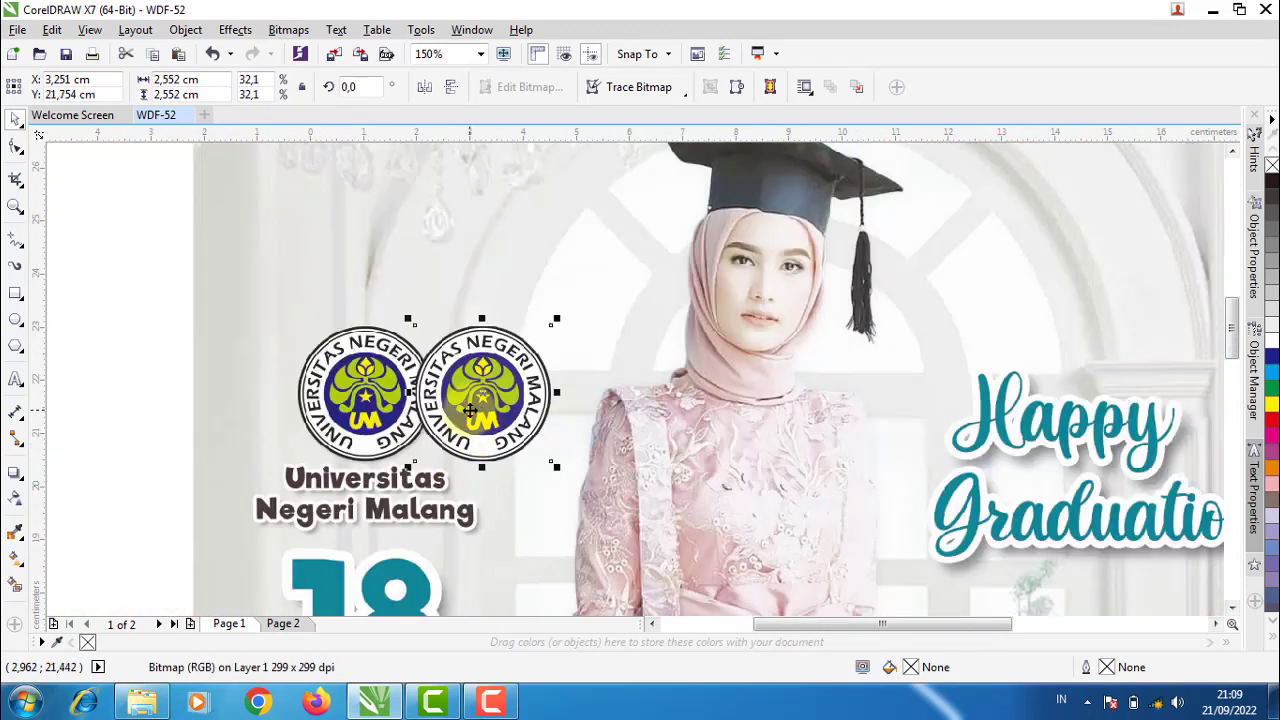
Add a Flat Bottom Left preset drop shadow to the new logo, offset lower right
click(15, 472)
drag(482, 326, 490, 474)
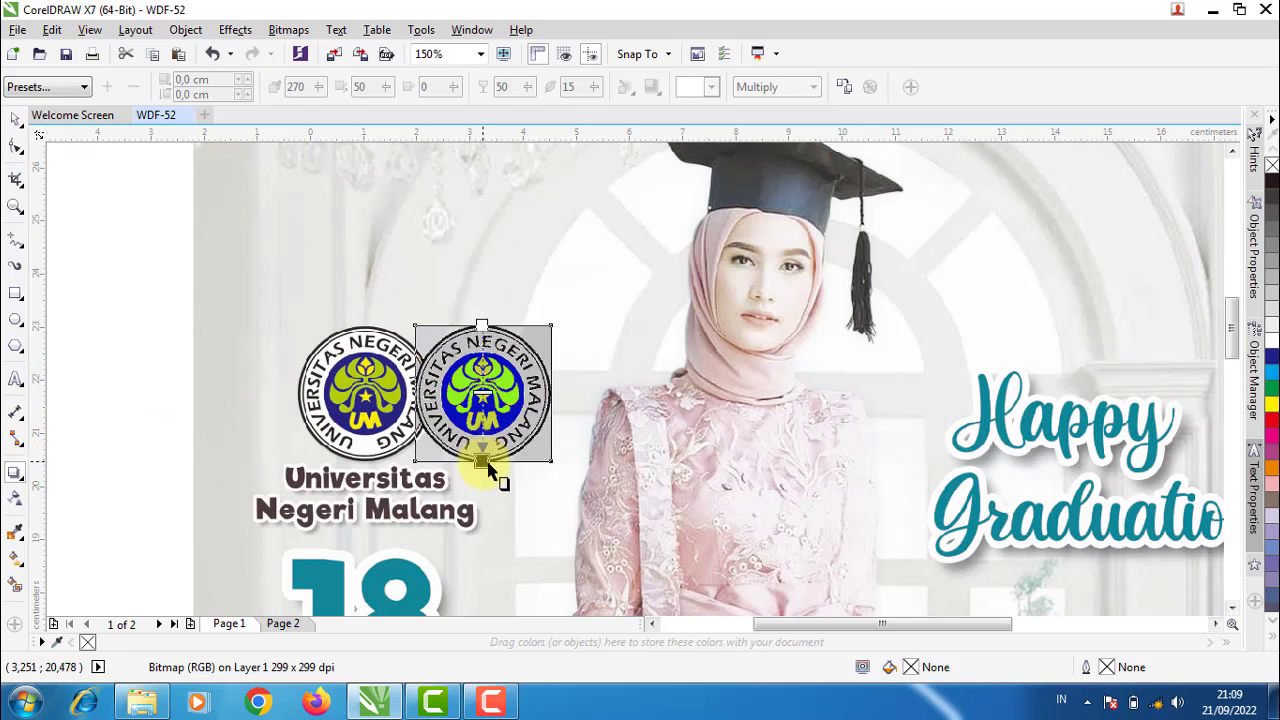
click(82, 87)
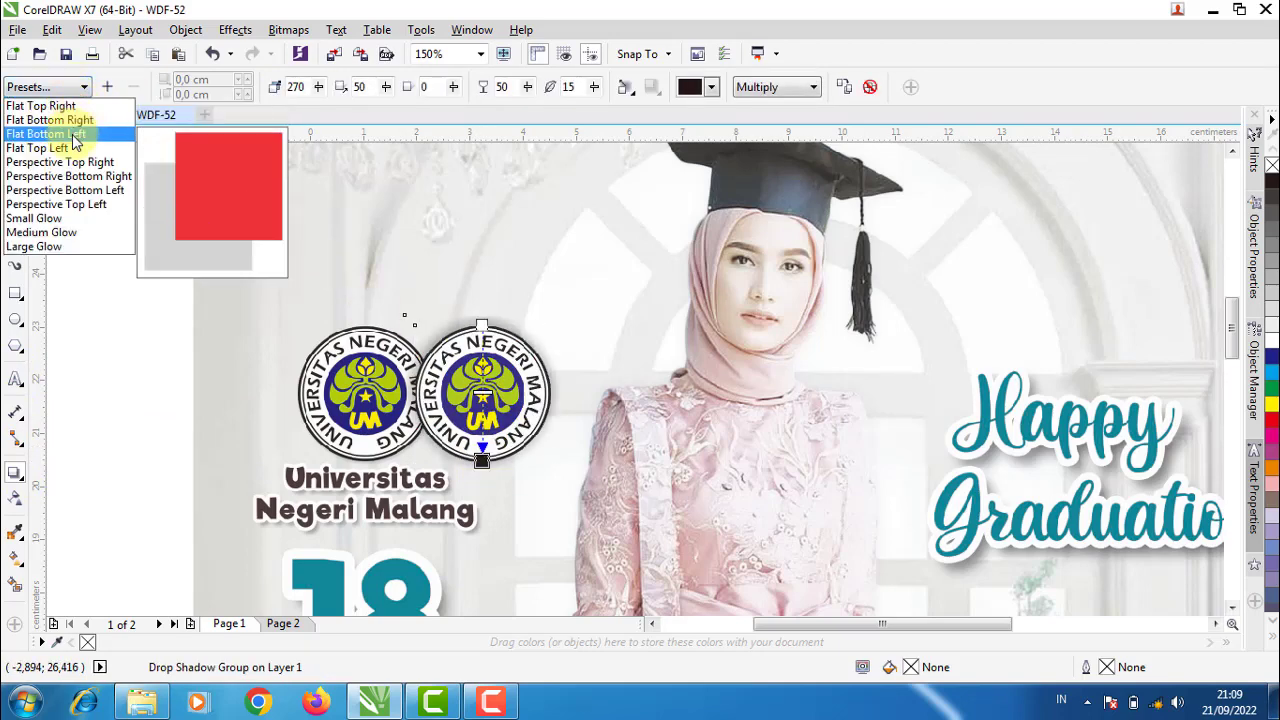
click(73, 134)
mouse_move(500, 410)
mouse_down()
mouse_move(648, 545)
mouse_move(532, 464)
mouse_up()
Fine-tune the logo shadow's offset with opacity 25 and feather 5, then select the background
scroll(530, 466, up, 2)
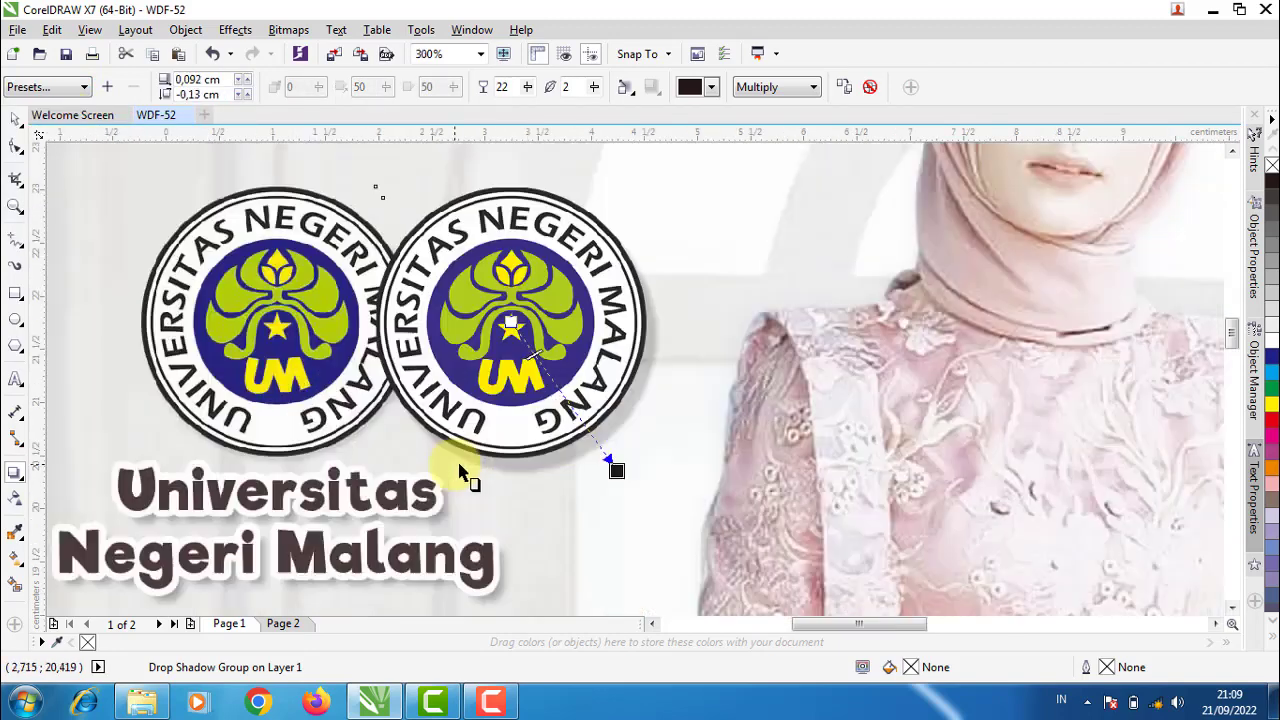
scroll(394, 457, up, 1)
drag(845, 495, 843, 468)
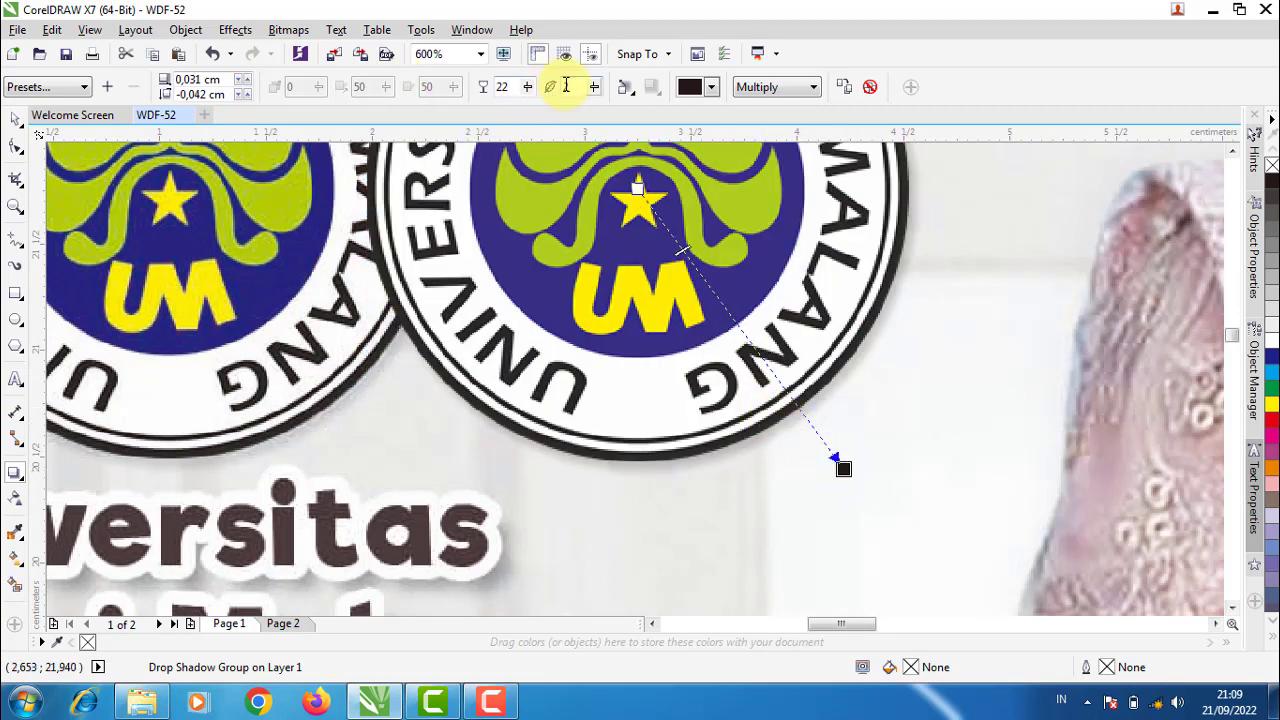
text(5)
key(Return)
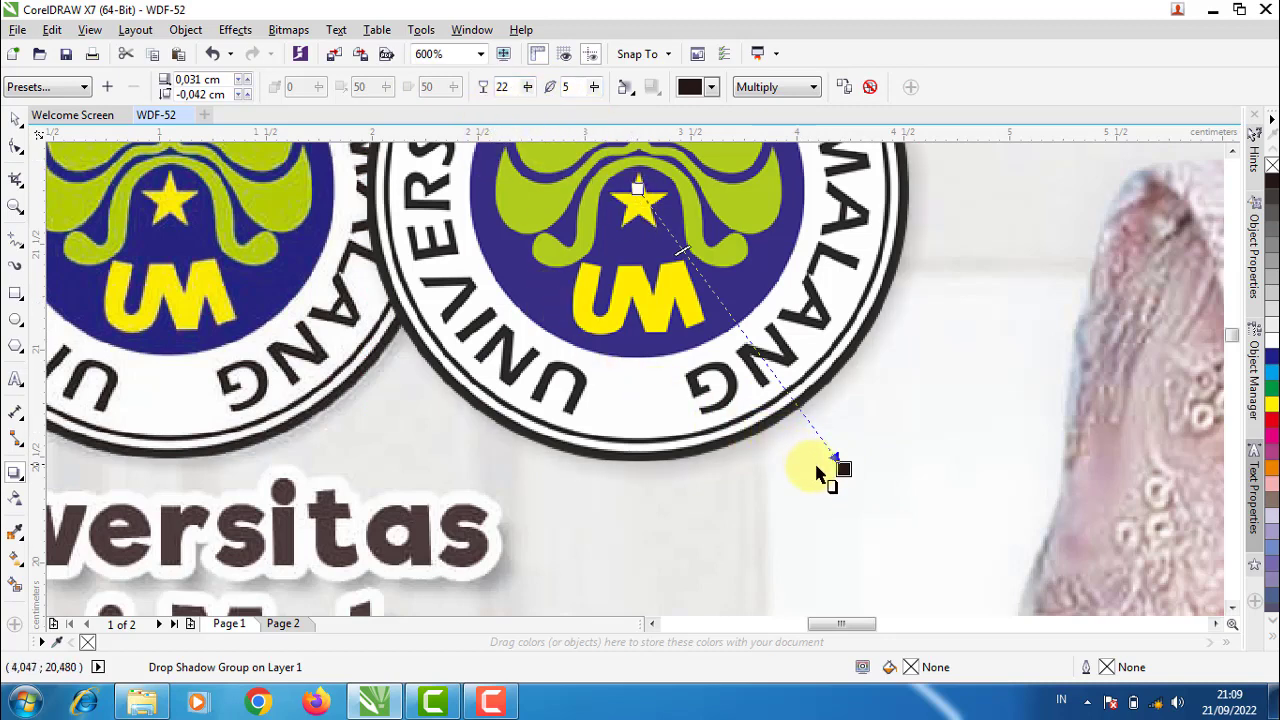
scroll(823, 466, down, 1)
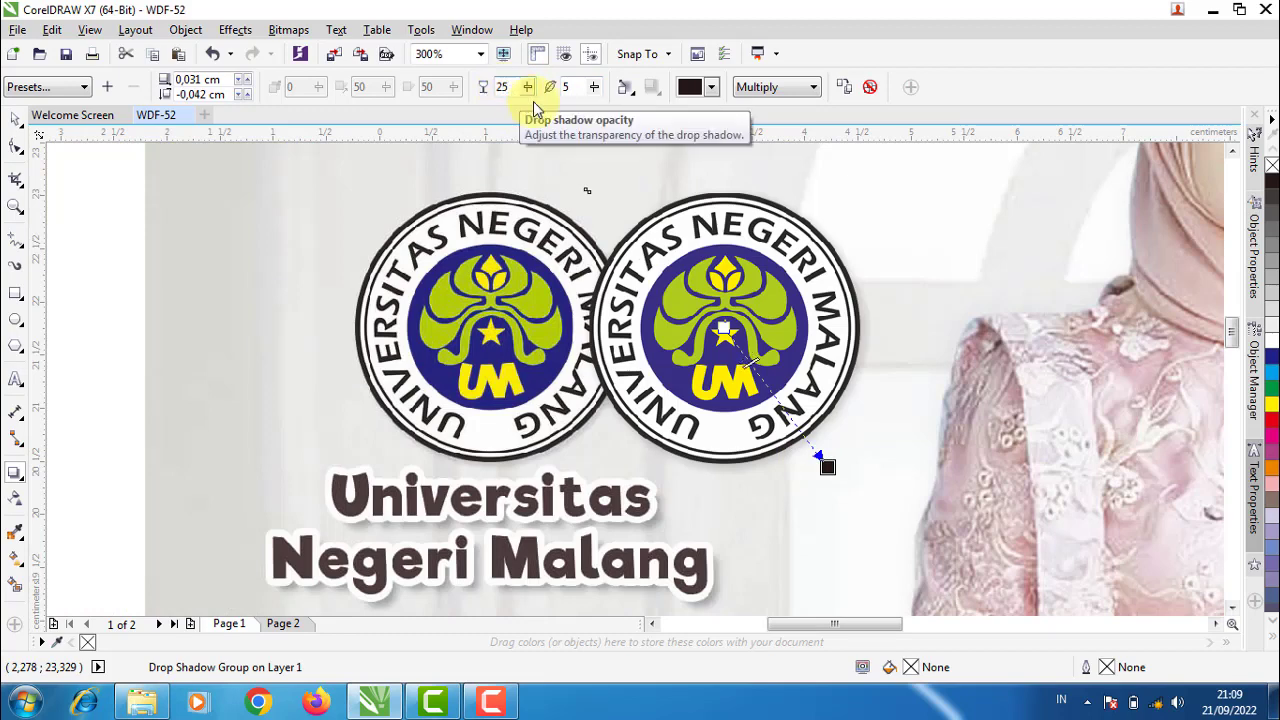
key(space)
scroll(94, 244, down, 2)
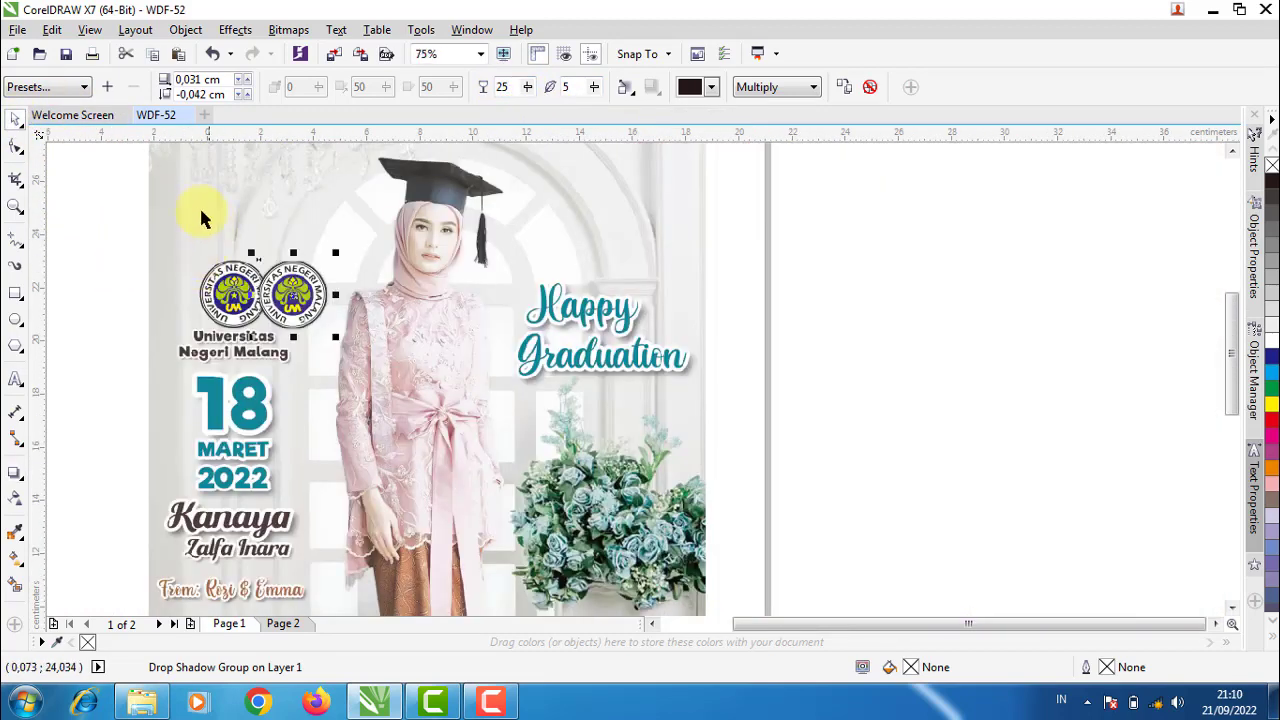
click(199, 205)
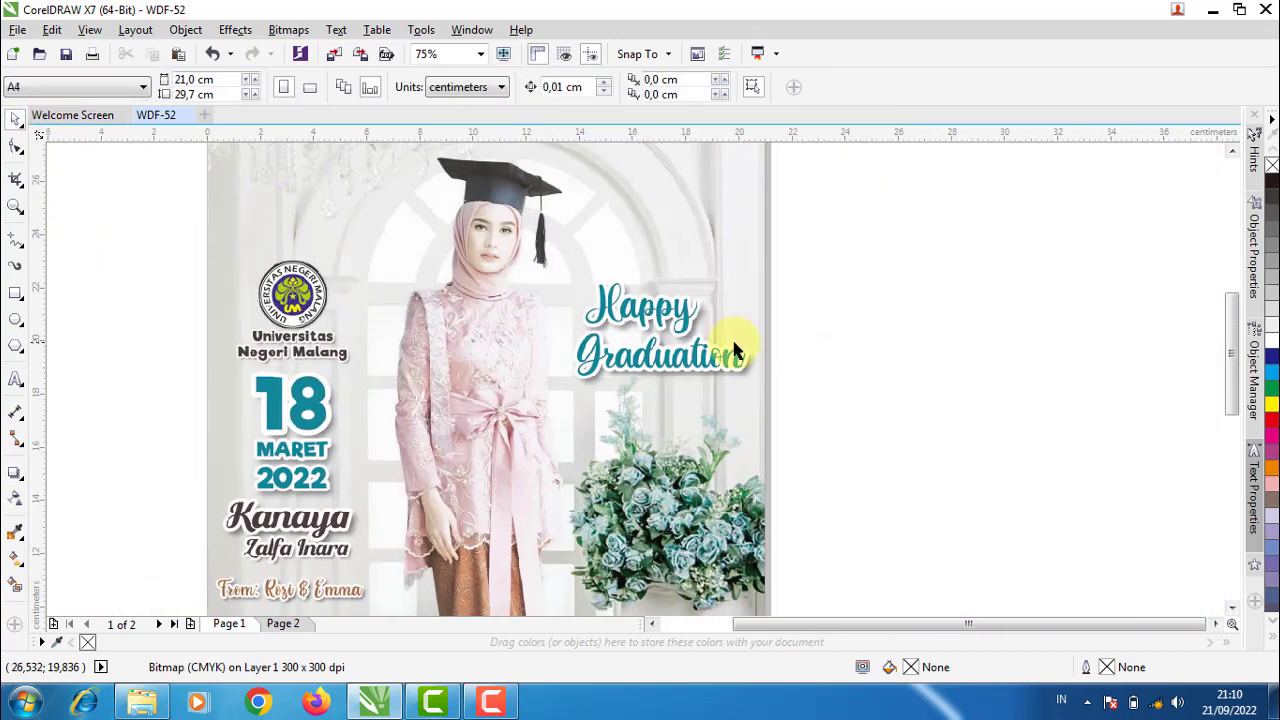
Add a two-line text 'Universitas' / 'Negeri Malang' beside the graduate
scroll(232, 344, up, 2)
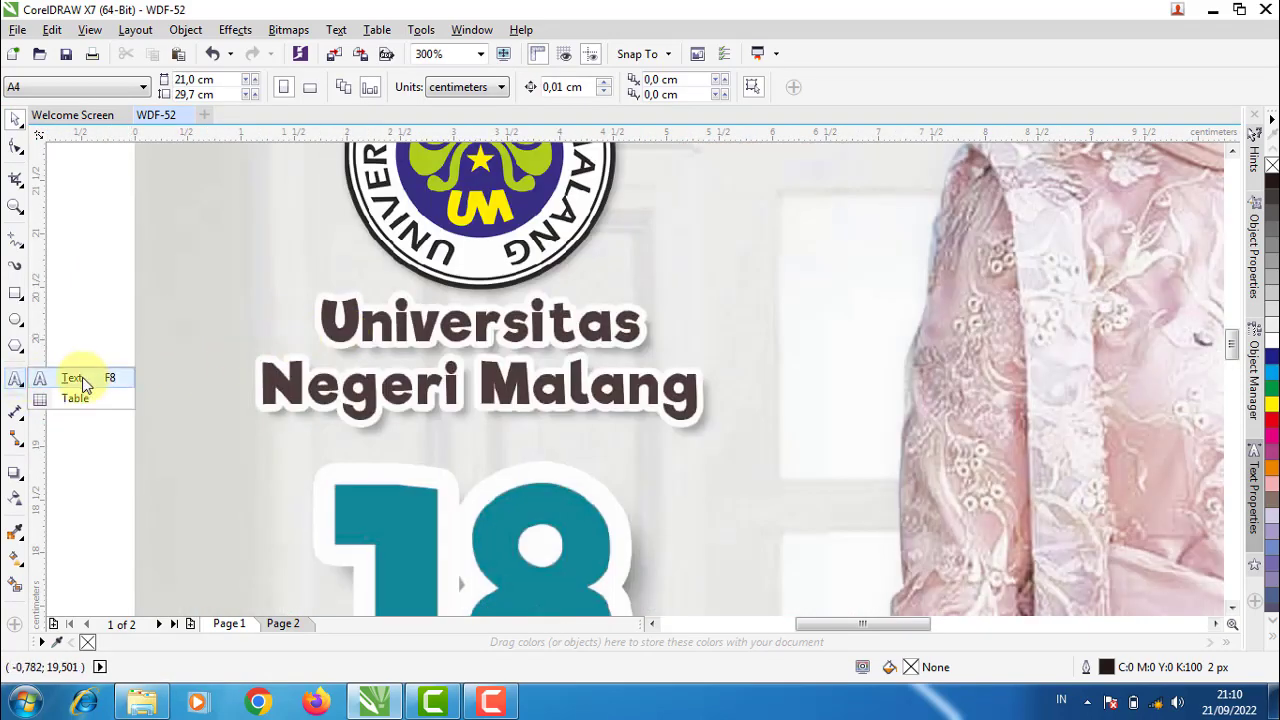
click(16, 380)
click(799, 300)
text(U)
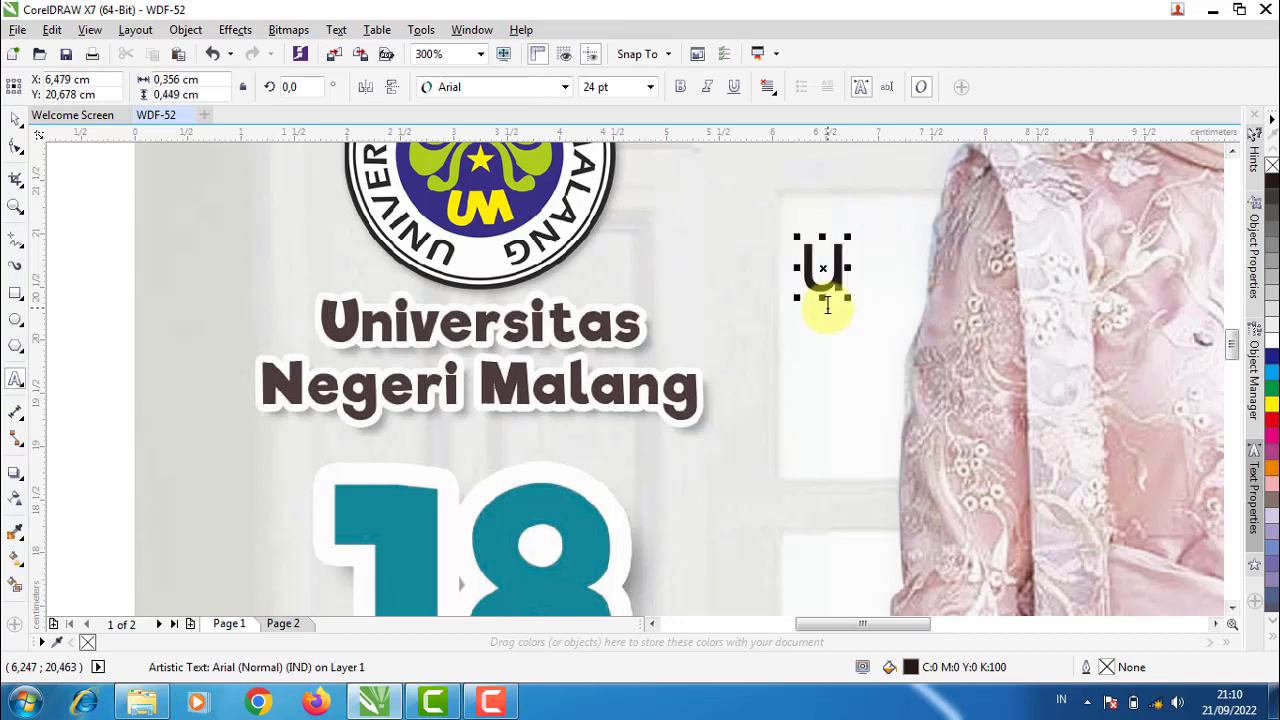
key(BackSpace)
text(Uni)
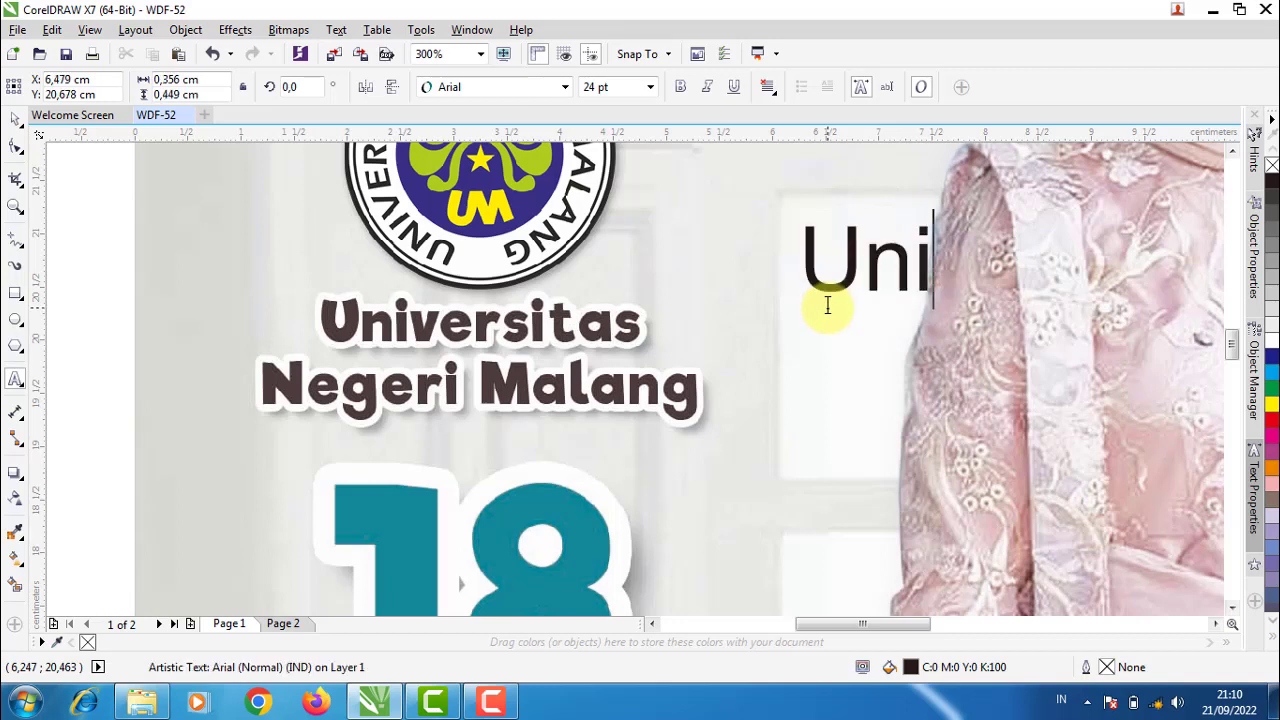
text(versitas)
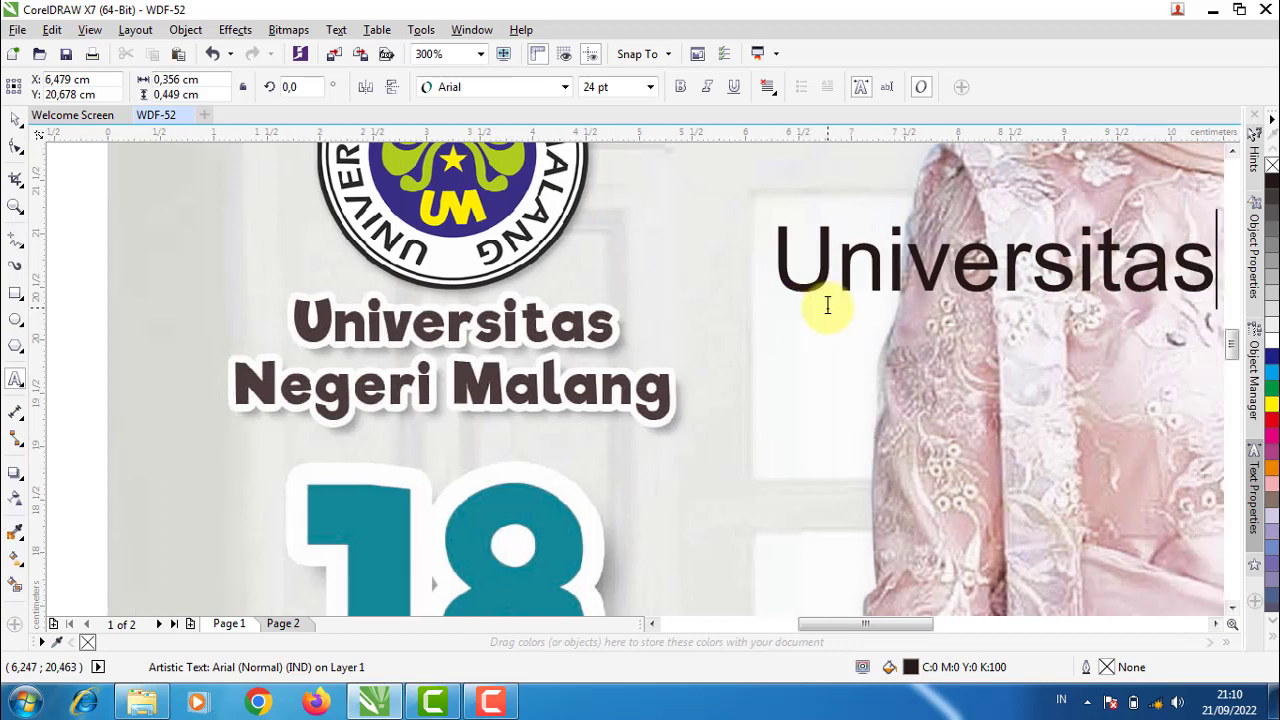
key(Return)
text(Negeri)
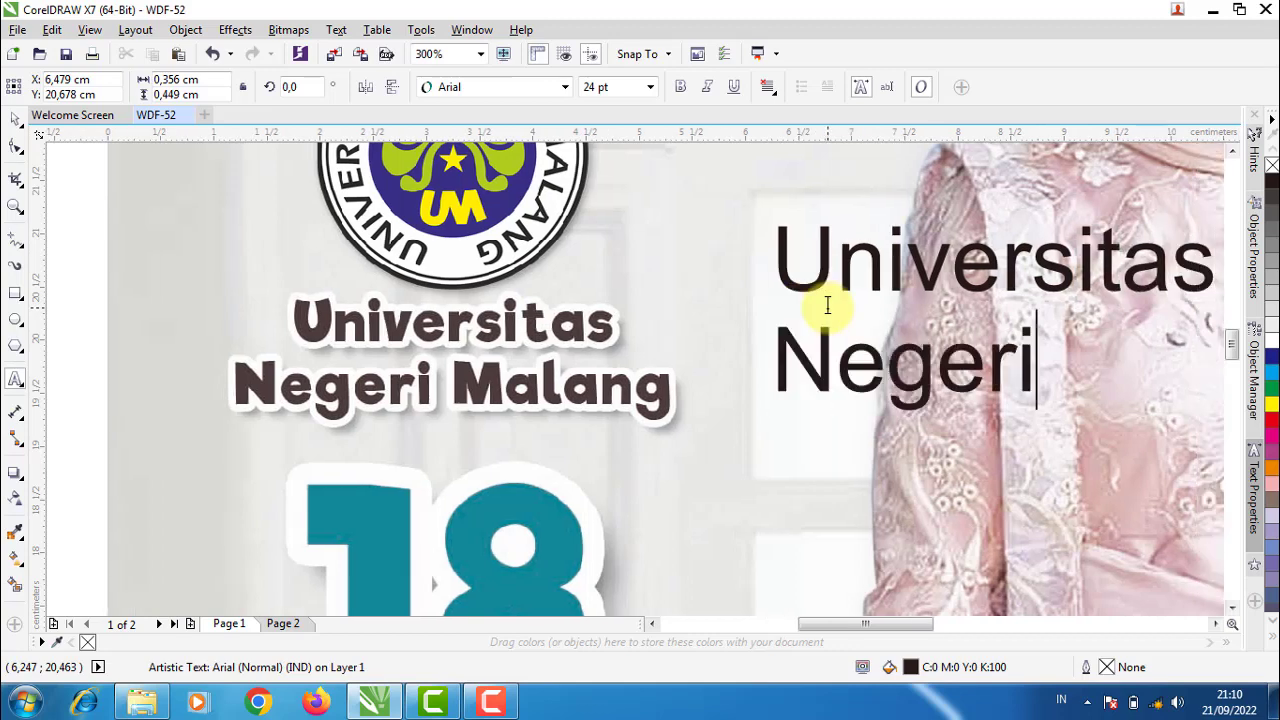
text( Malang)
key(Escape)
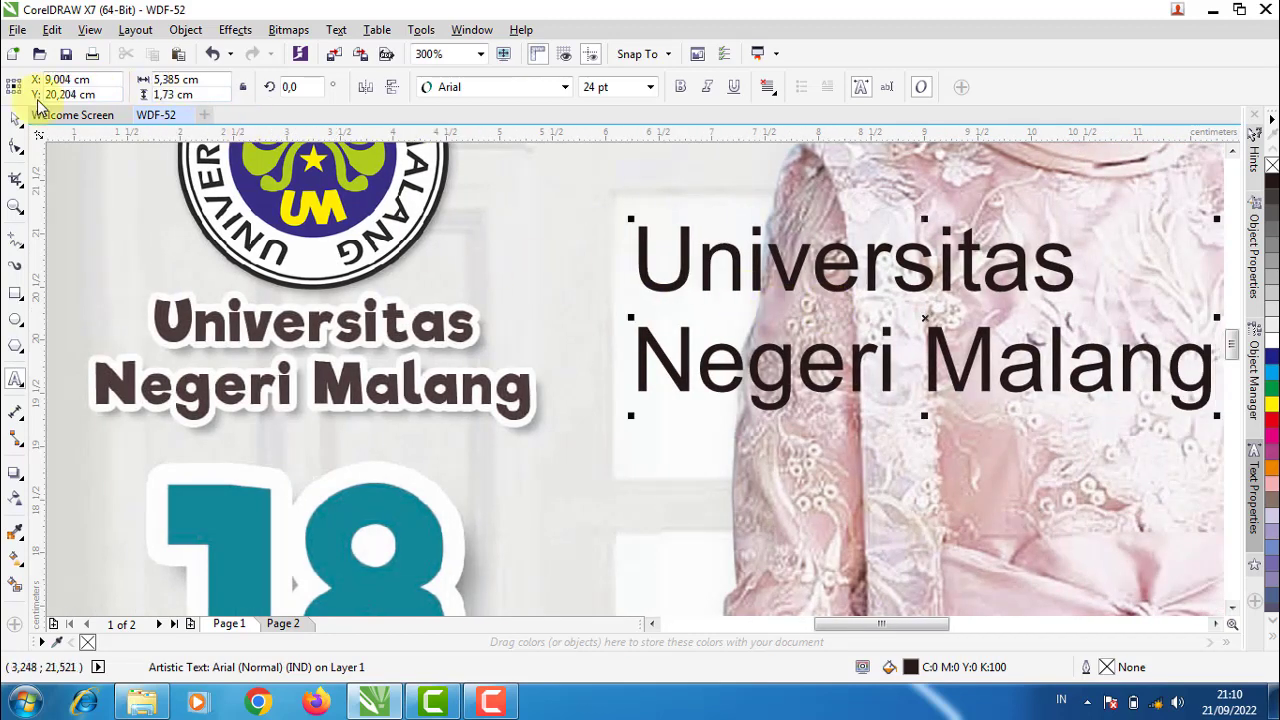
Centre the text, set it in Riffic, and shrink it to about 17 pt near the title
click(15, 122)
click(770, 90)
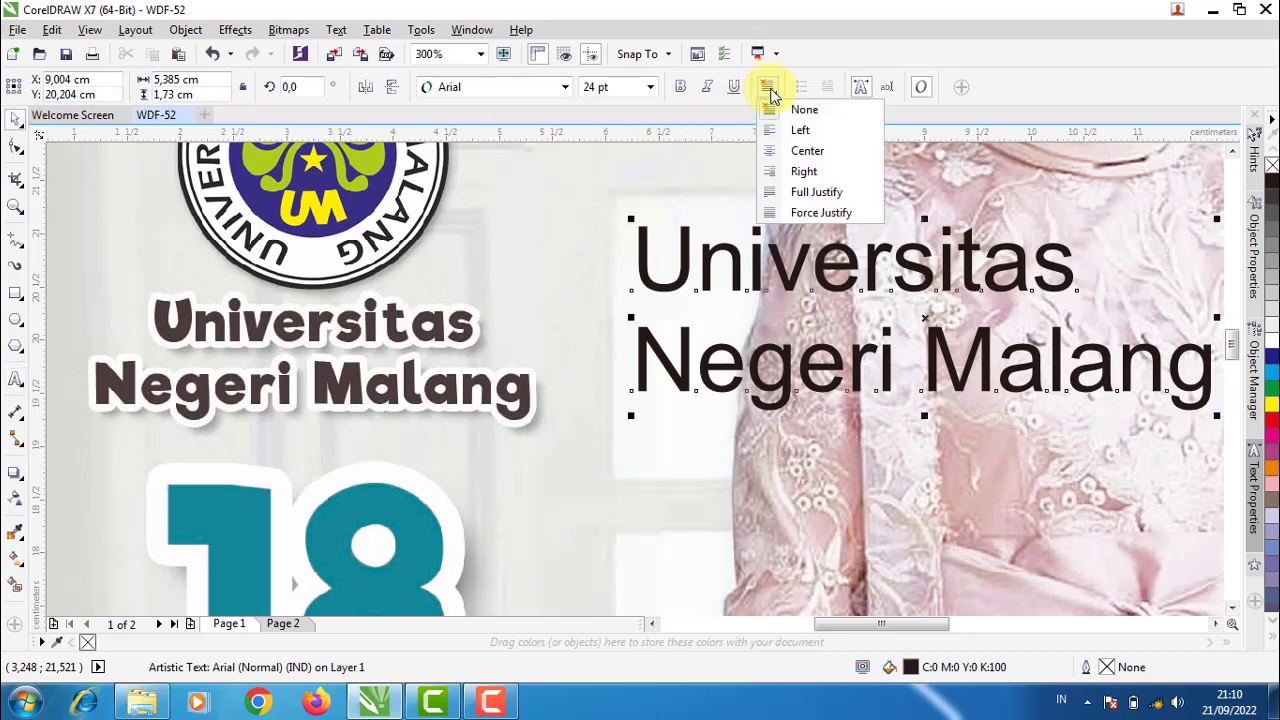
click(805, 150)
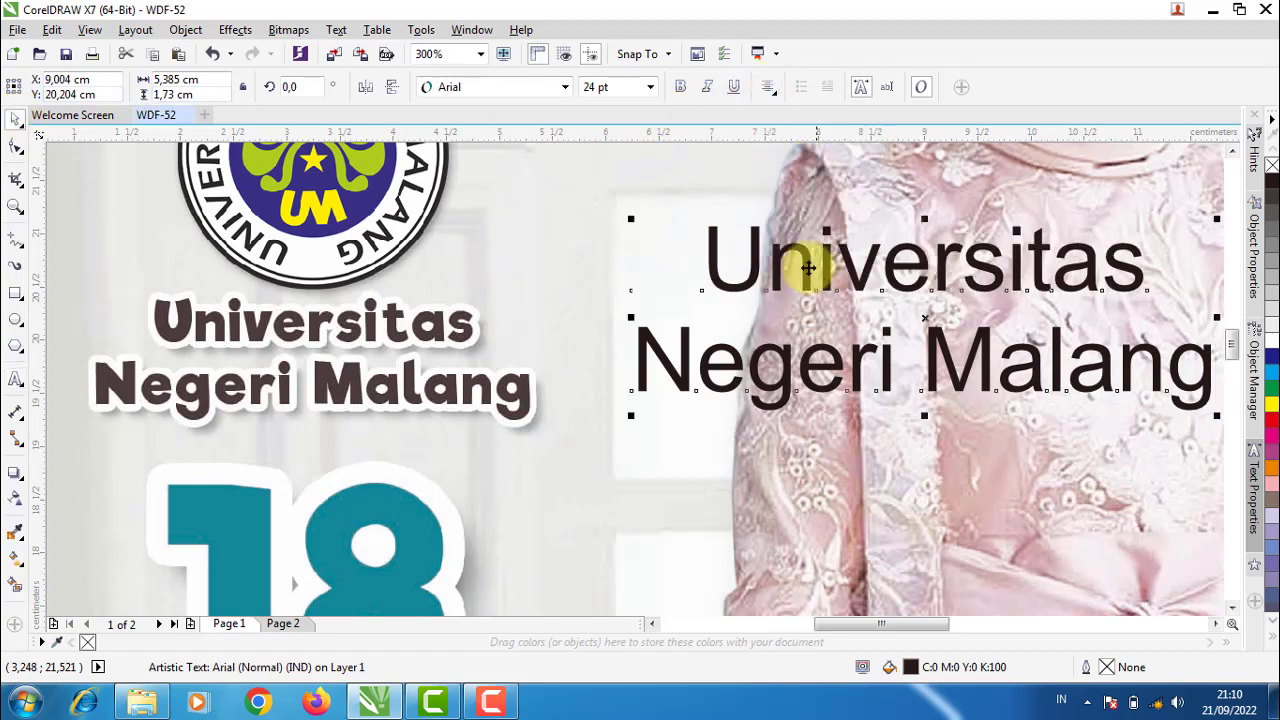
click(519, 89)
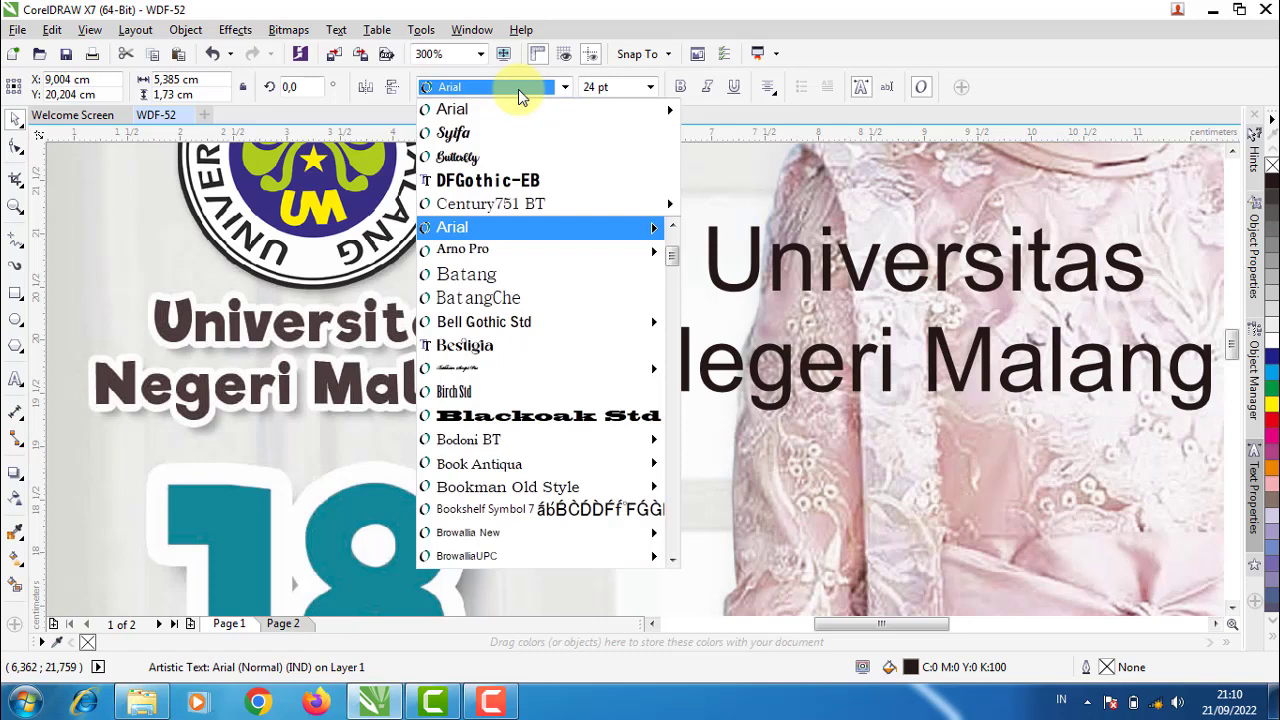
text(Riffic)
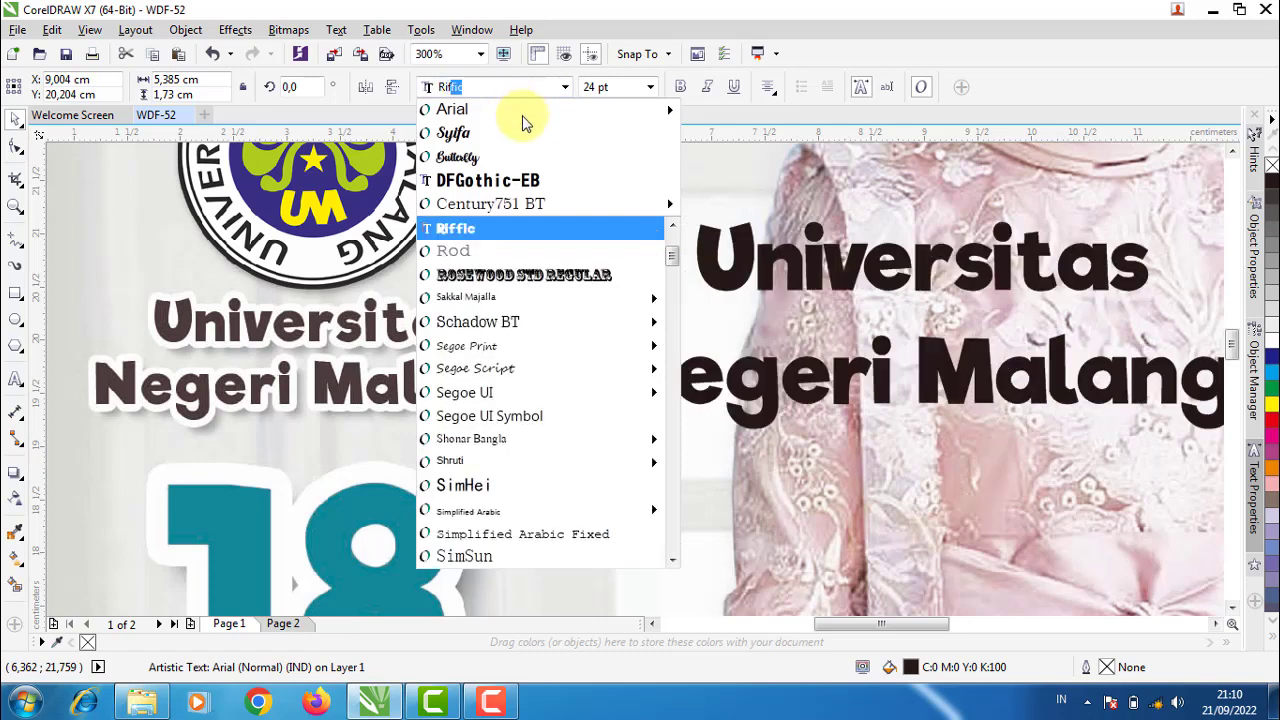
key(Return)
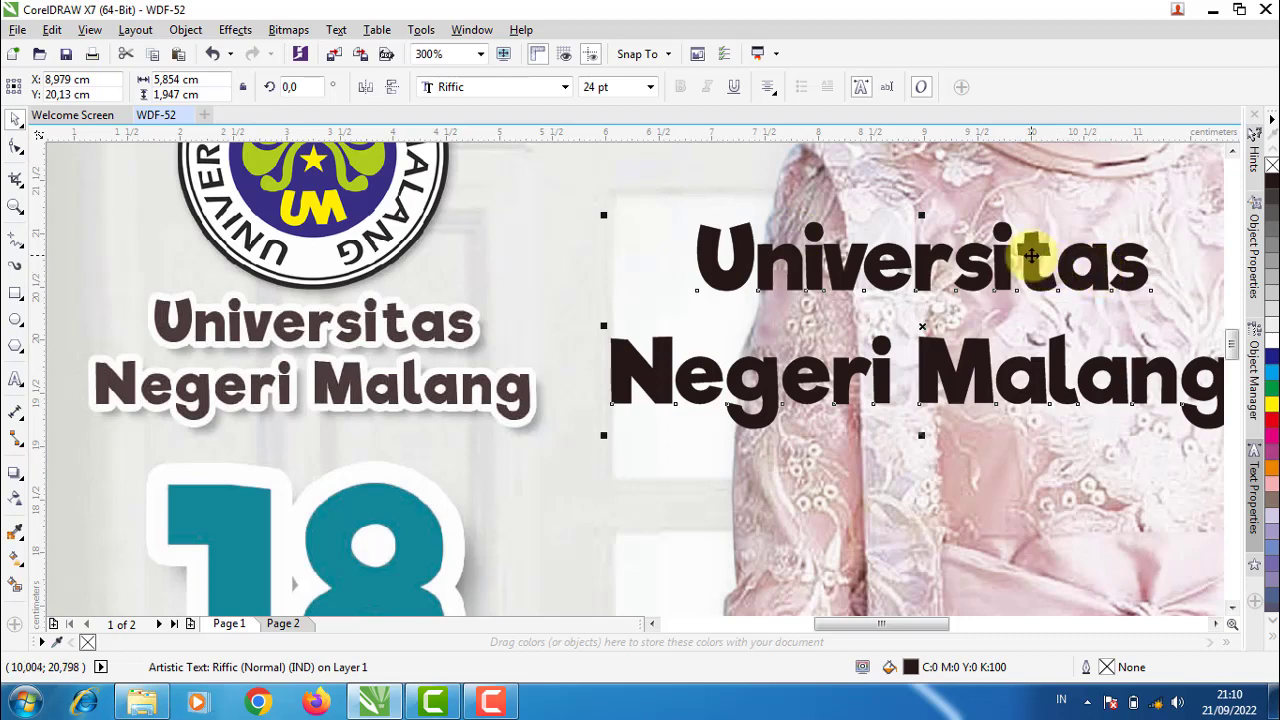
drag(1033, 253, 958, 261)
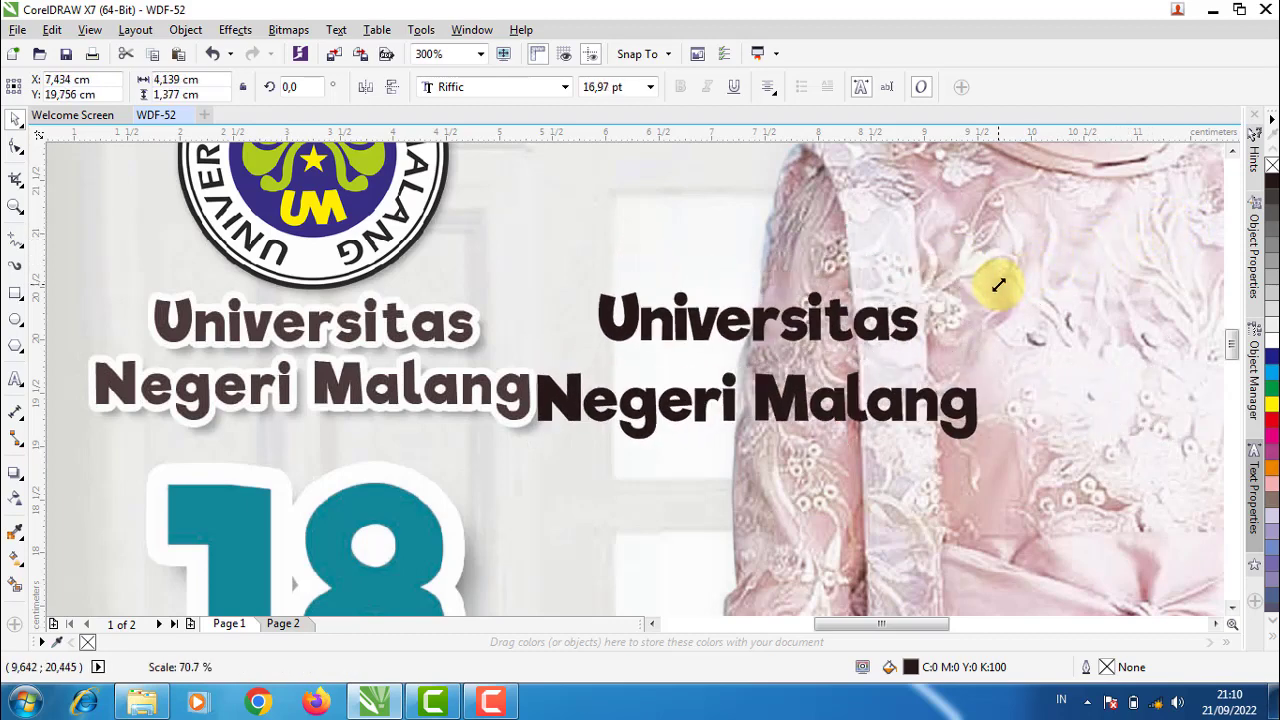
drag(1157, 229, 940, 295)
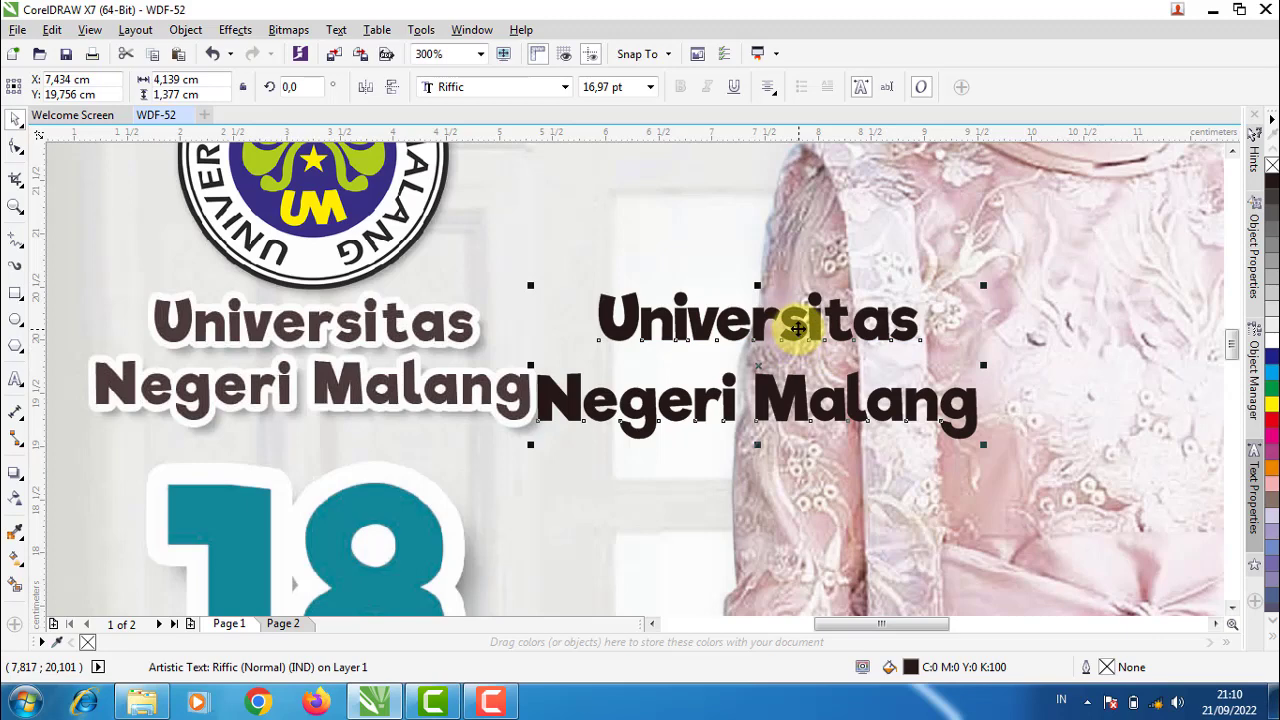
Set the title's line spacing to 80% and move it over the original title
click(1255, 478)
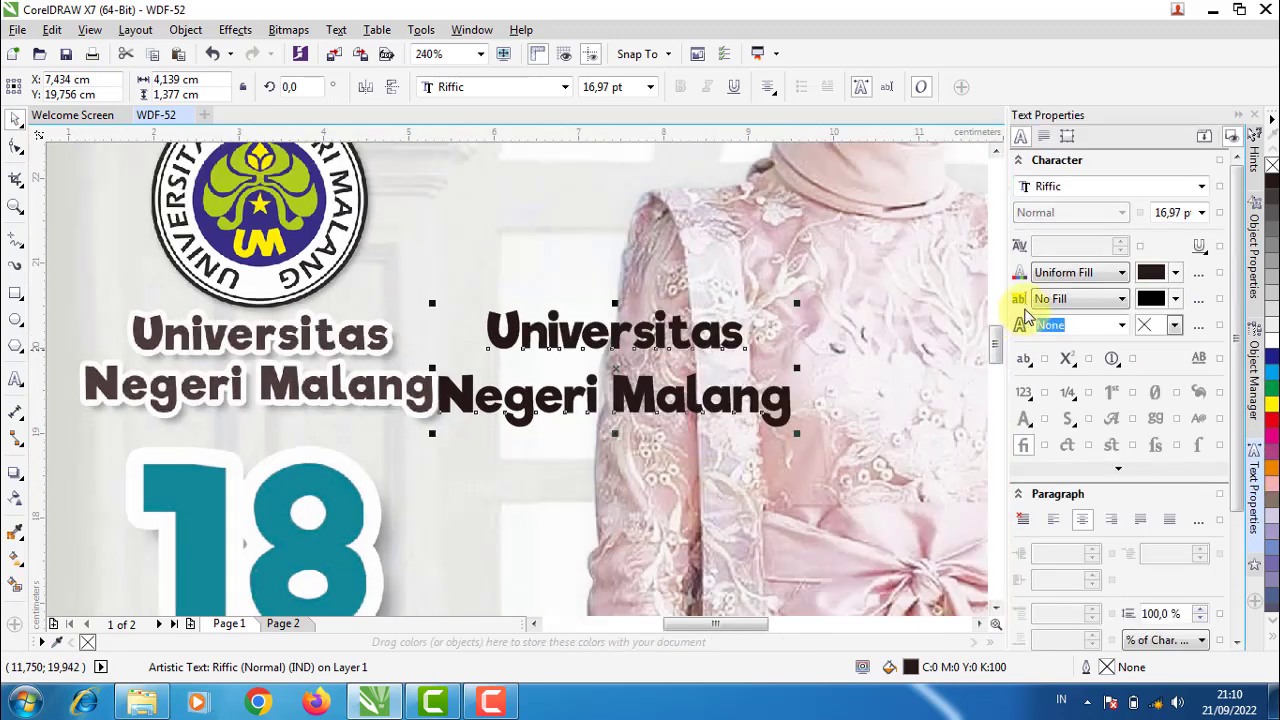
click(1019, 162)
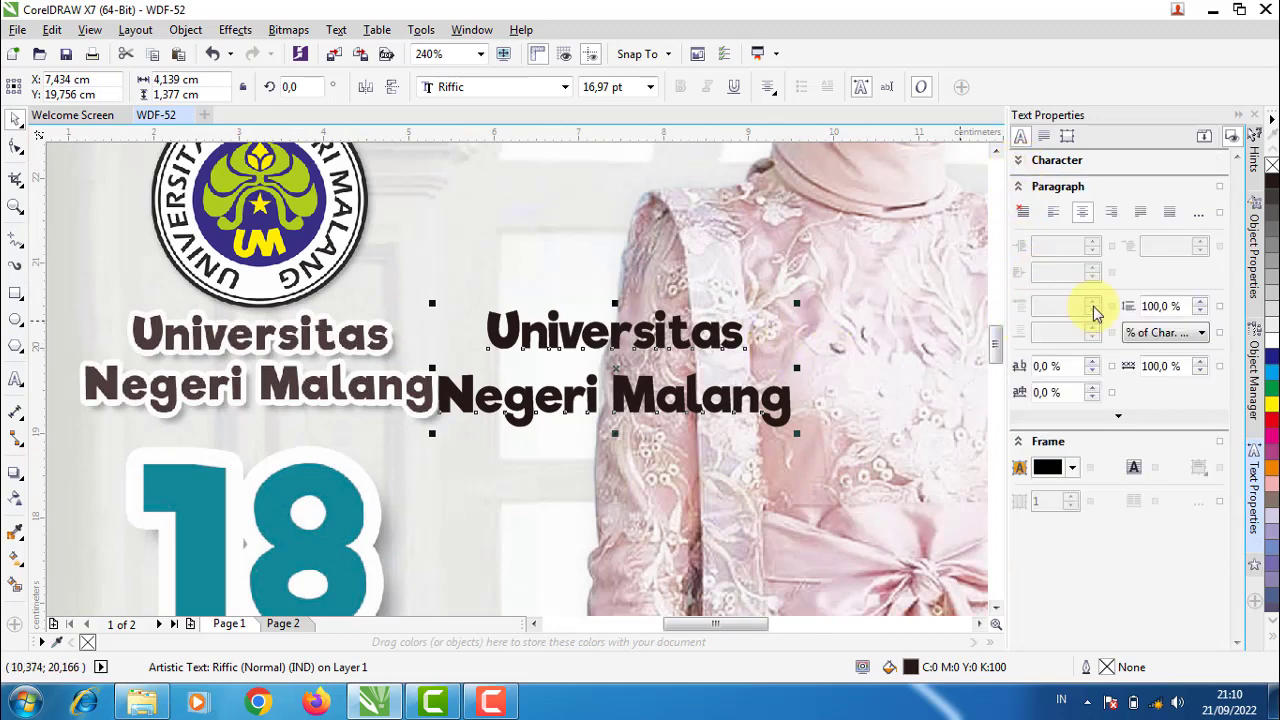
text(80)
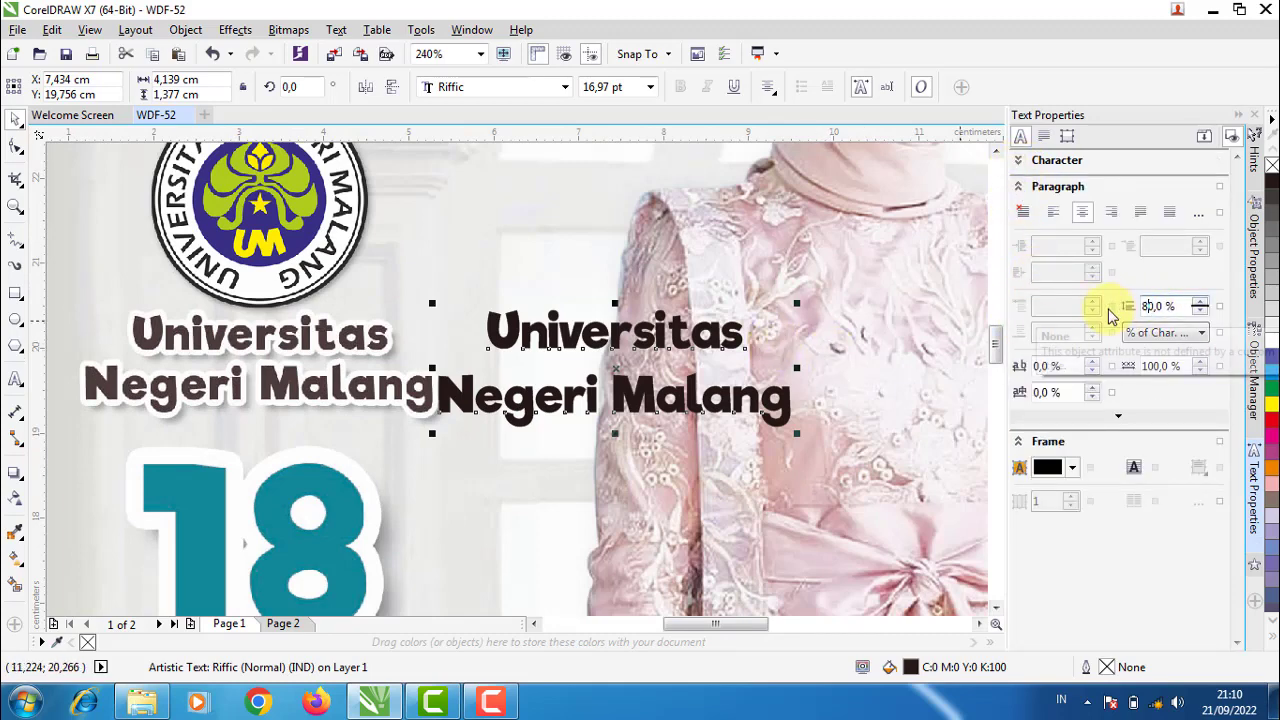
key(Return)
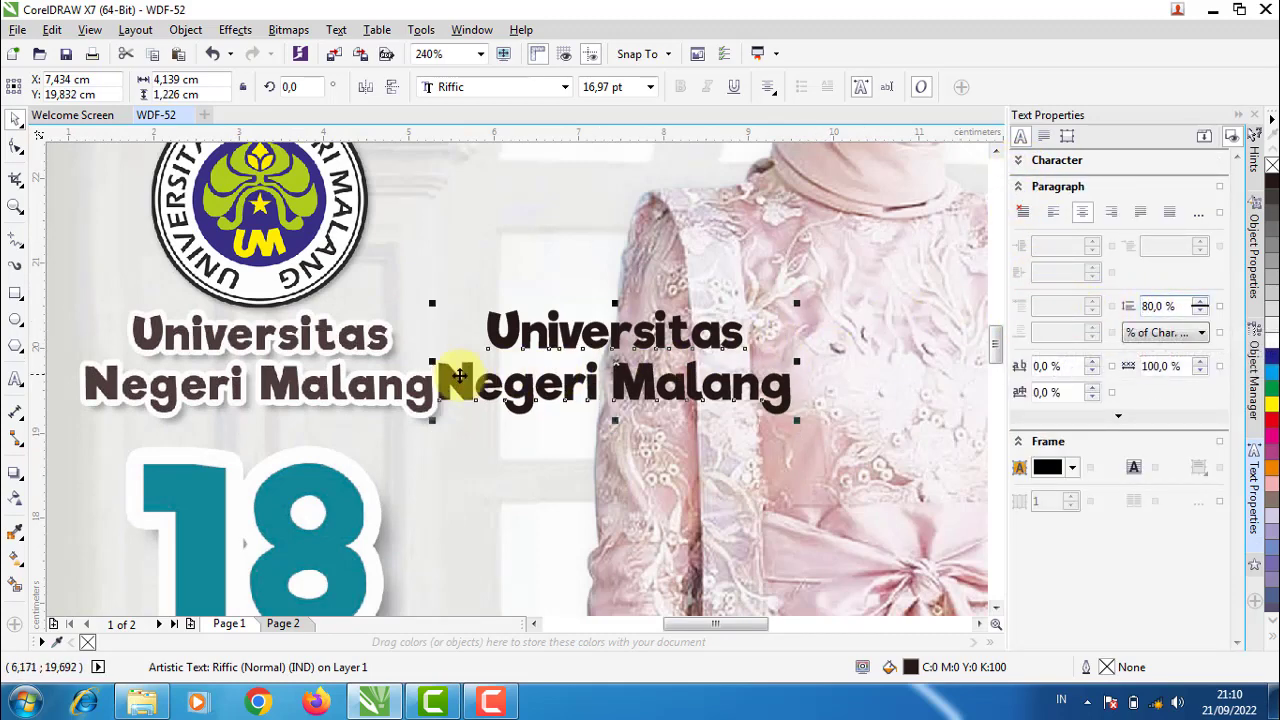
drag(480, 340, 212, 347)
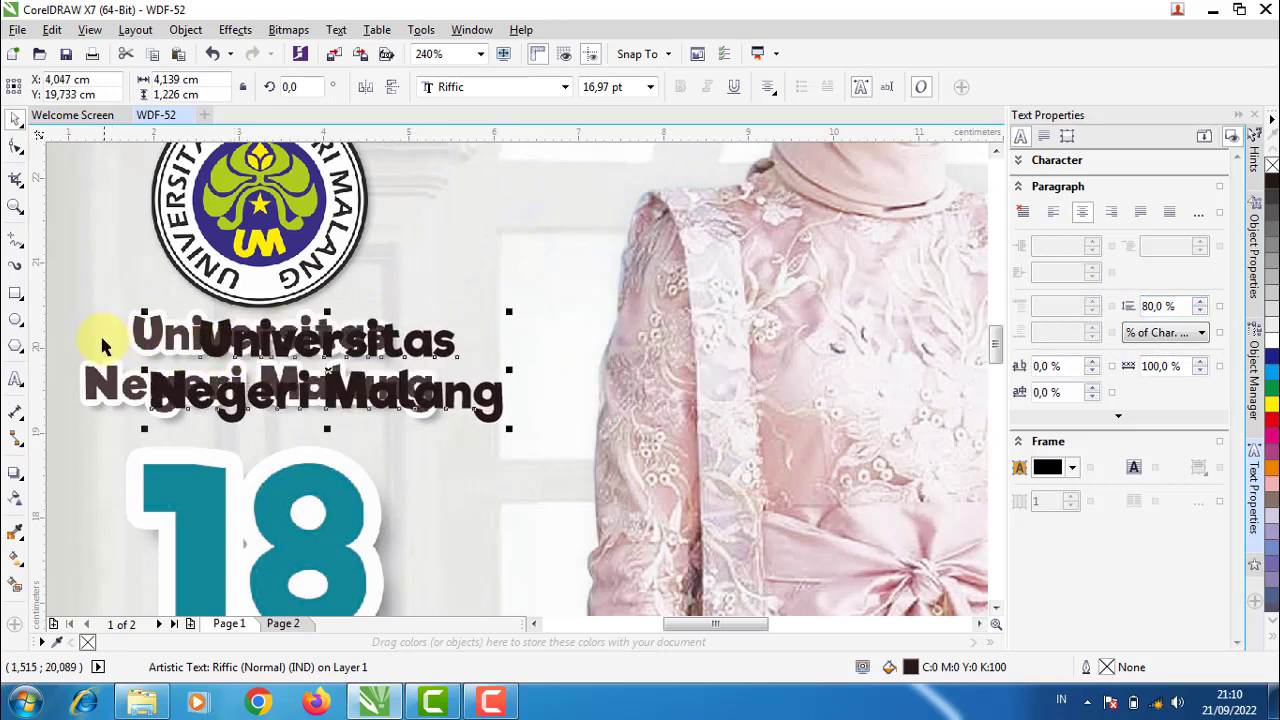
Fill the text red, align it over the dark copy, and shrink it to 16,276 pt
scroll(186, 329, up, 2)
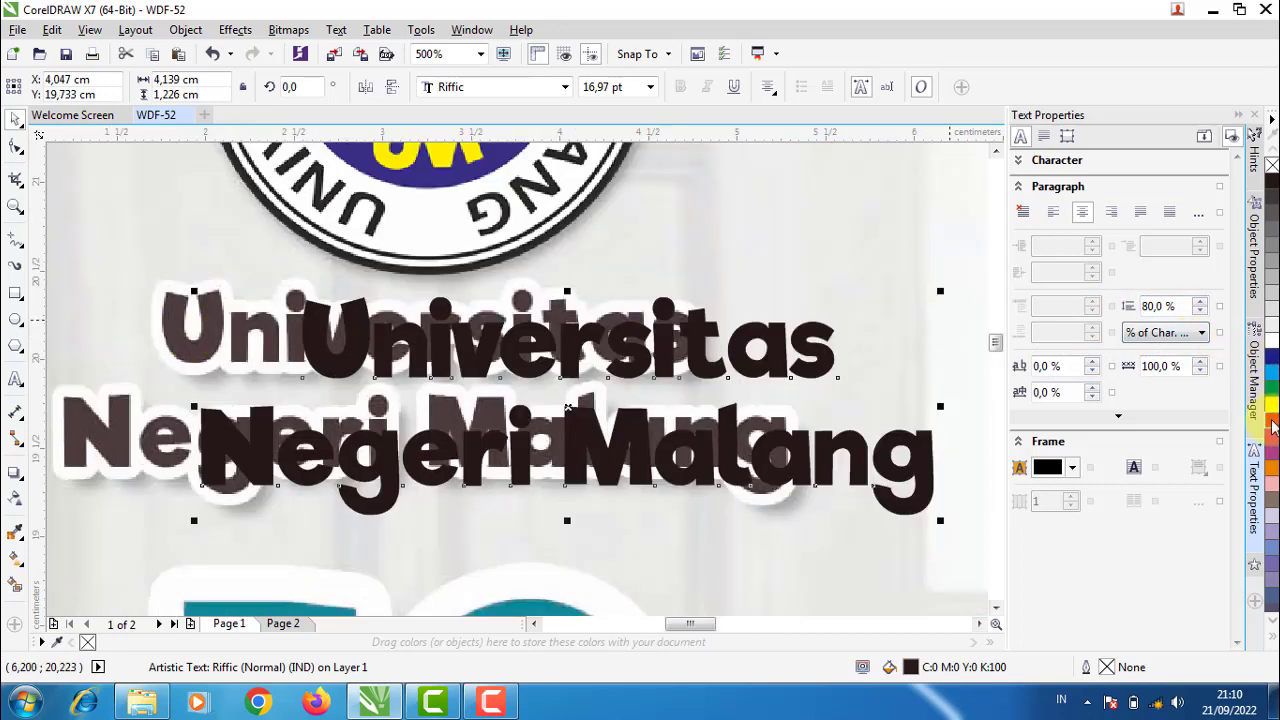
click(1273, 427)
drag(316, 318, 179, 308)
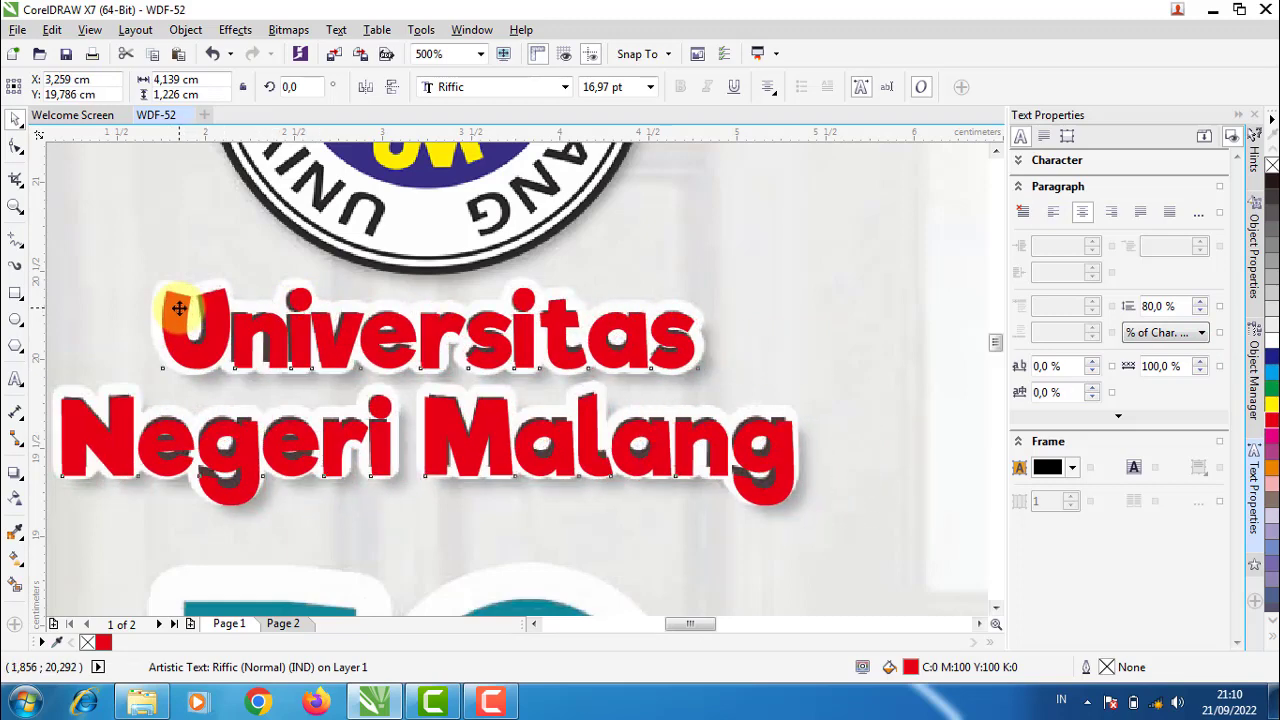
scroll(795, 512, up, 2)
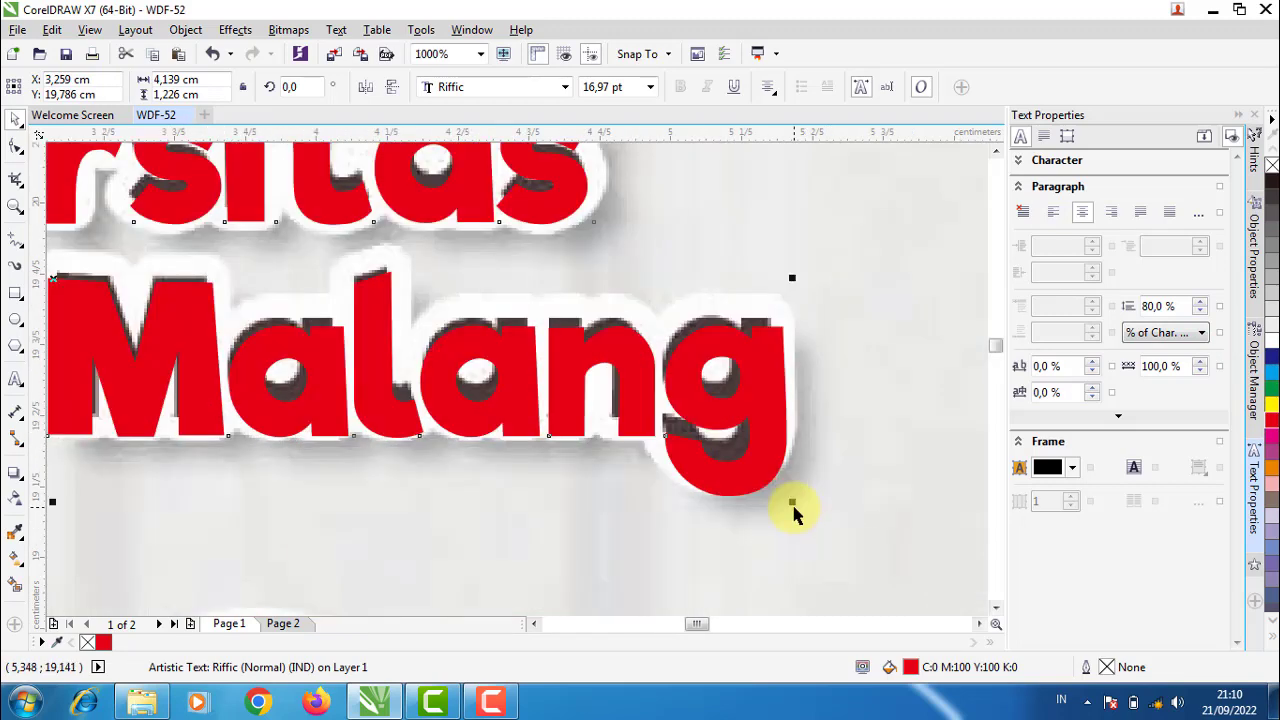
drag(793, 503, 743, 486)
text(20)
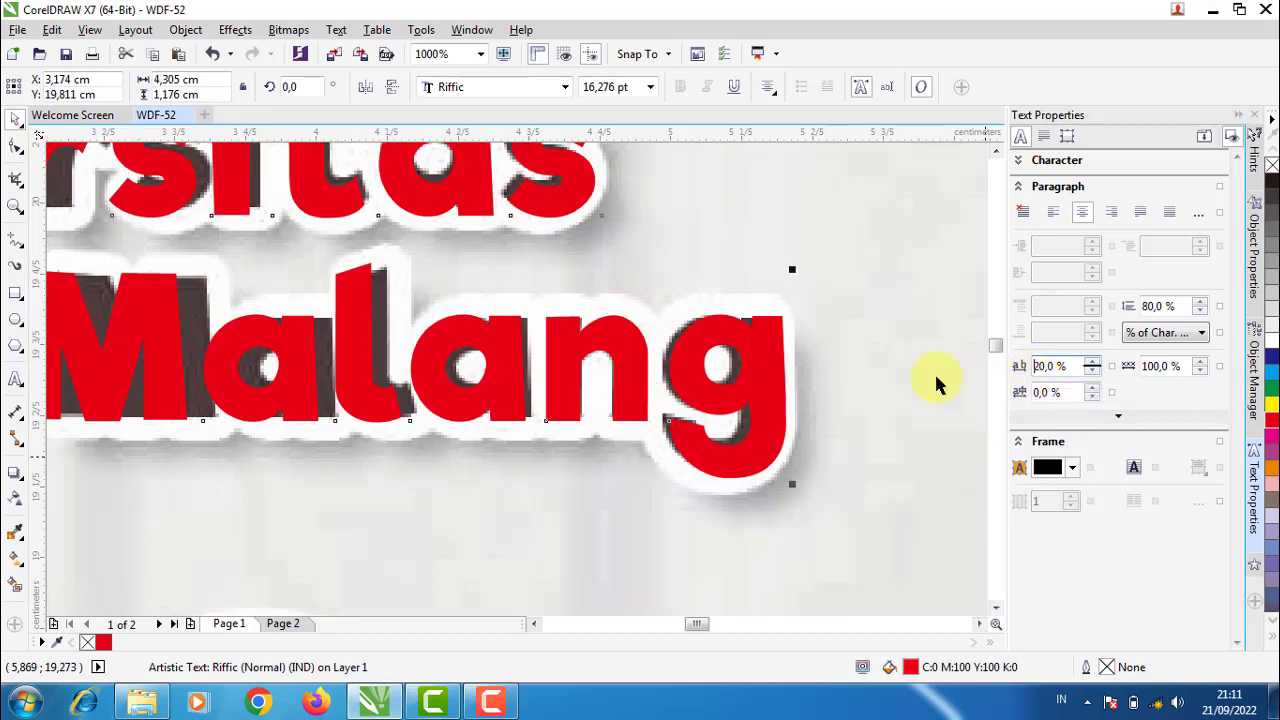
scroll(834, 395, down, 2)
scroll(836, 405, down, 2)
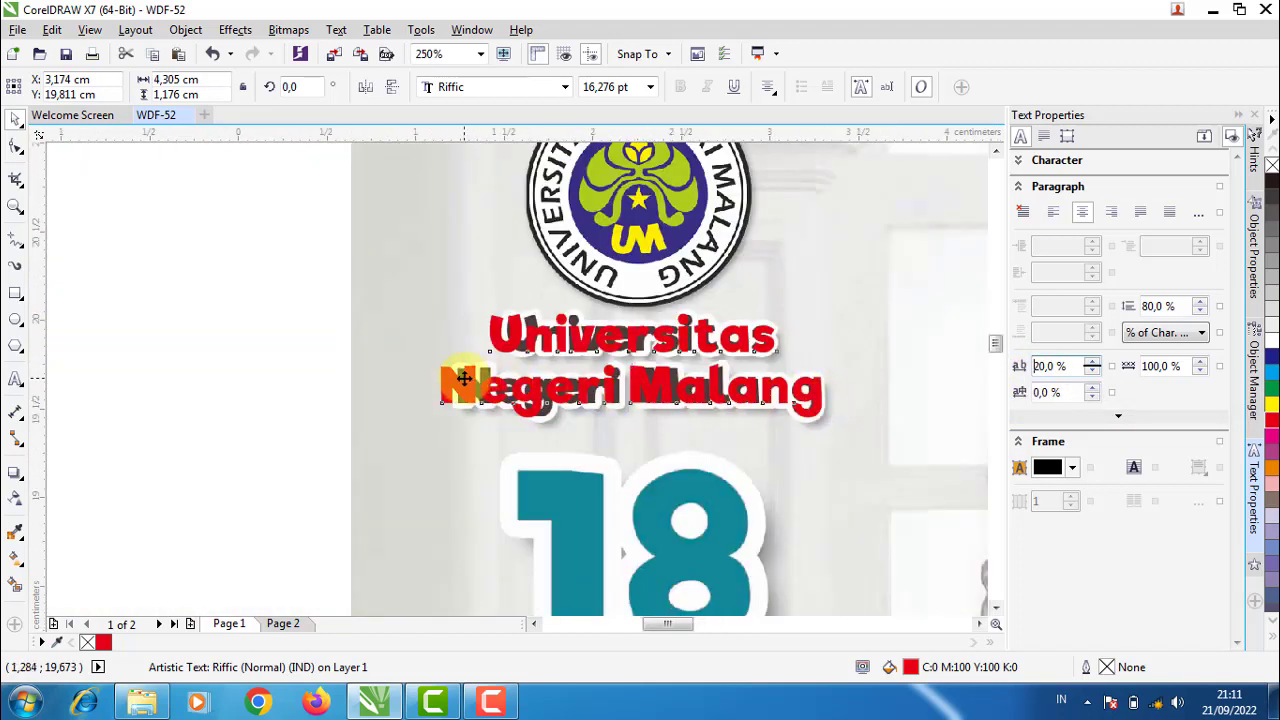
scroll(457, 365, up, 1)
Set 5% character spacing and nudge the red title slightly to the right
drag(1043, 366, 994, 368)
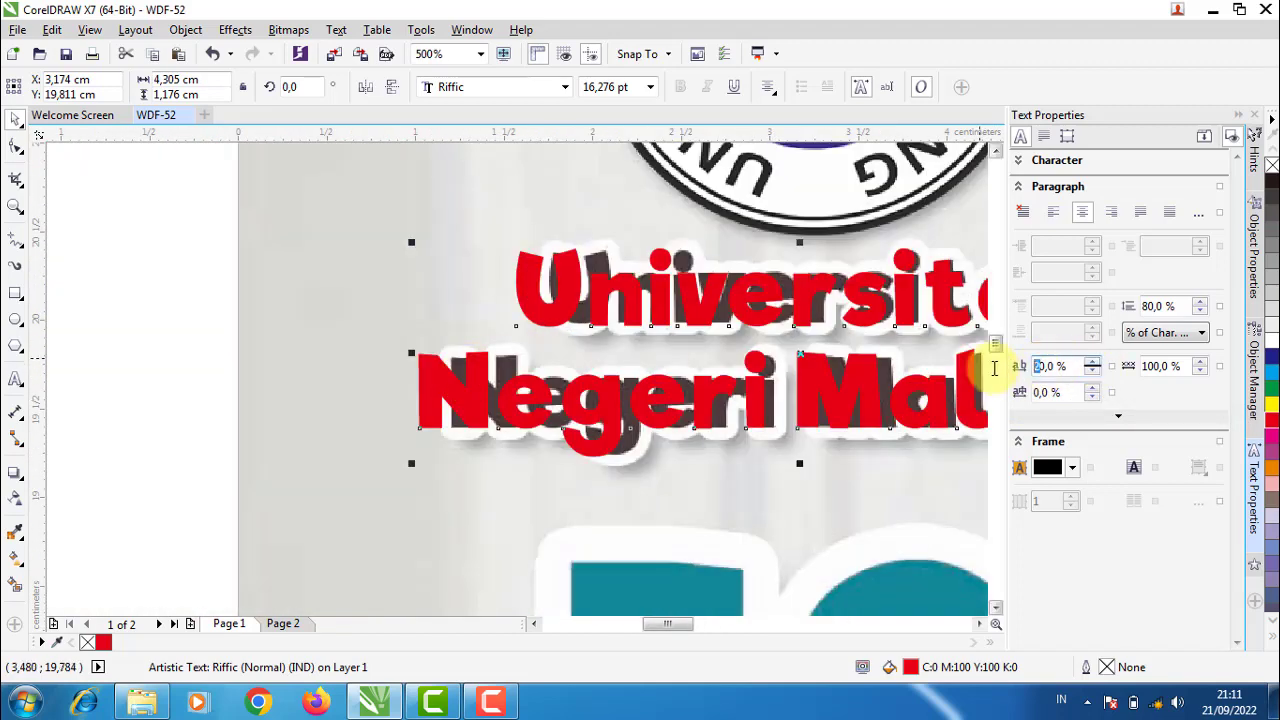
scroll(445, 366, up, 2)
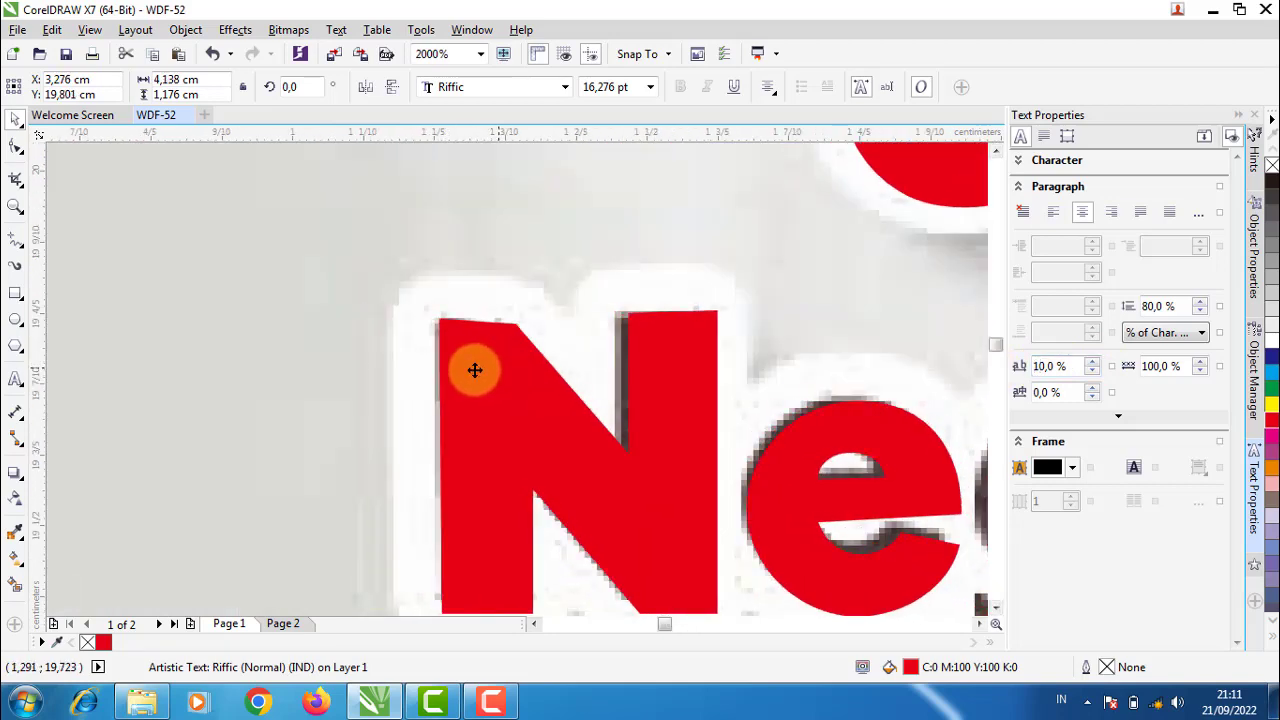
scroll(474, 369, down, 3)
scroll(766, 394, up, 1)
scroll(800, 392, up, 1)
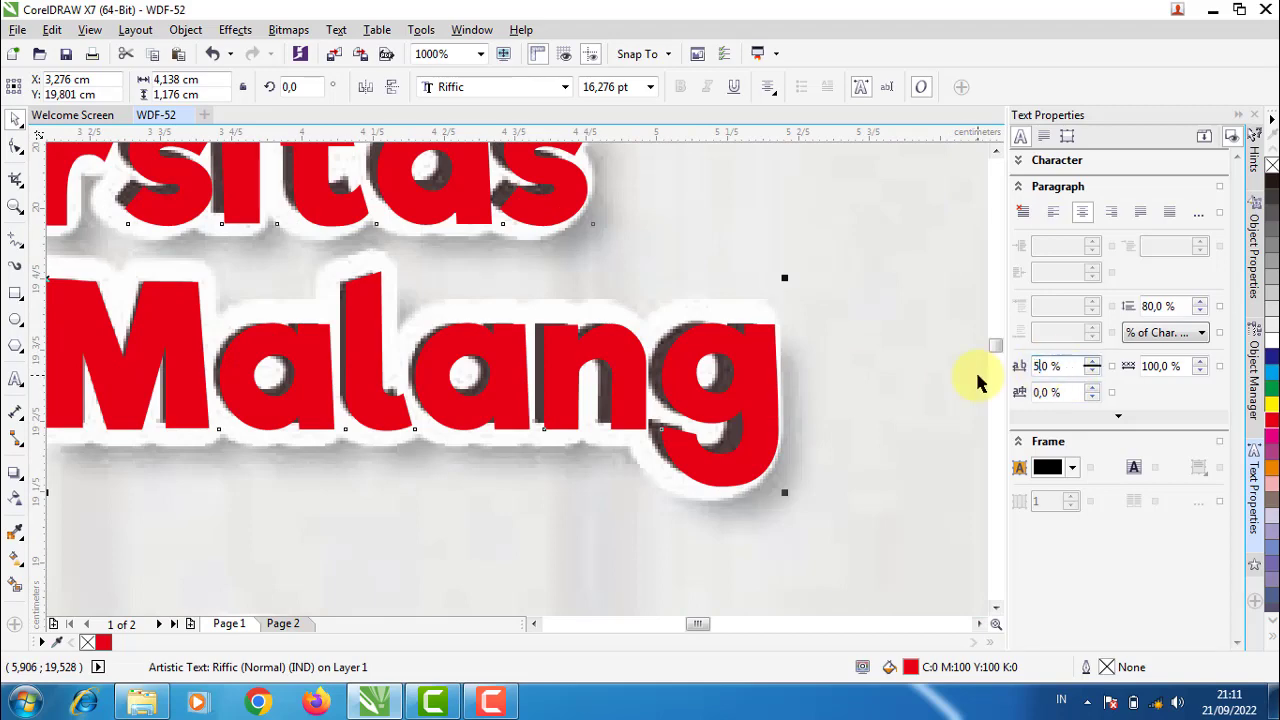
scroll(708, 386, down, 2)
scroll(355, 383, up, 1)
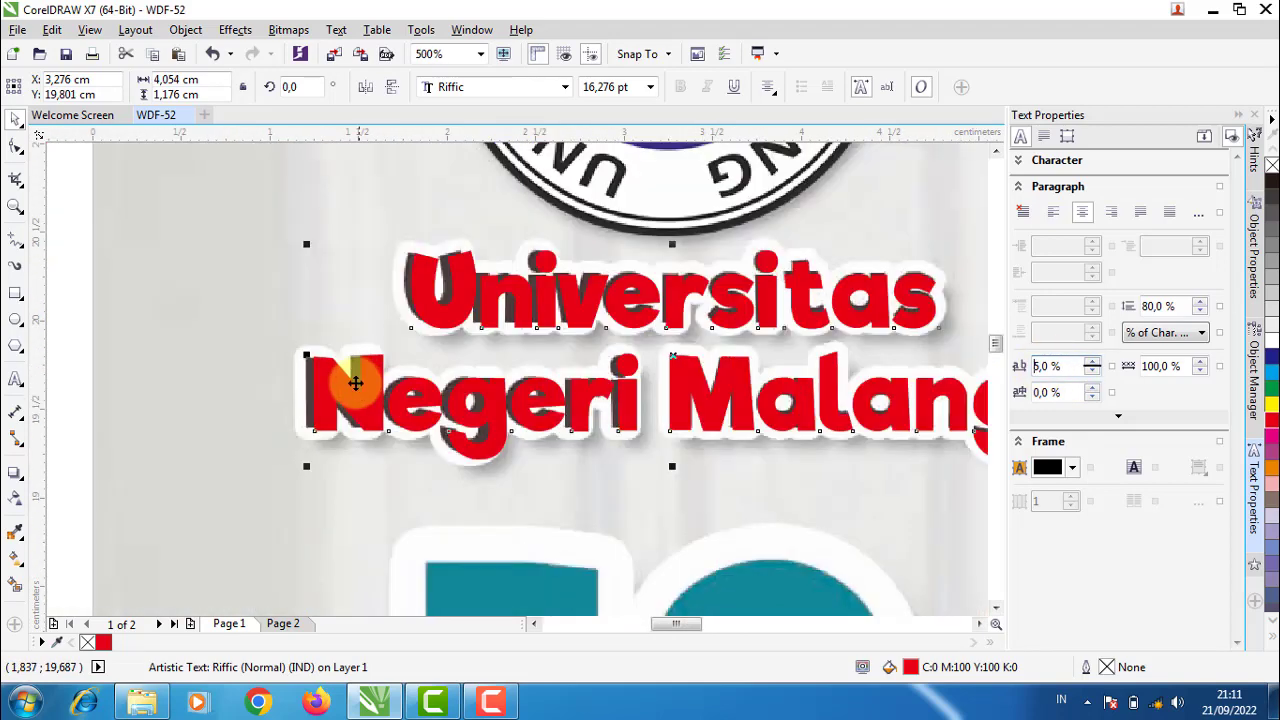
scroll(340, 378, up, 1)
scroll(327, 364, up, 1)
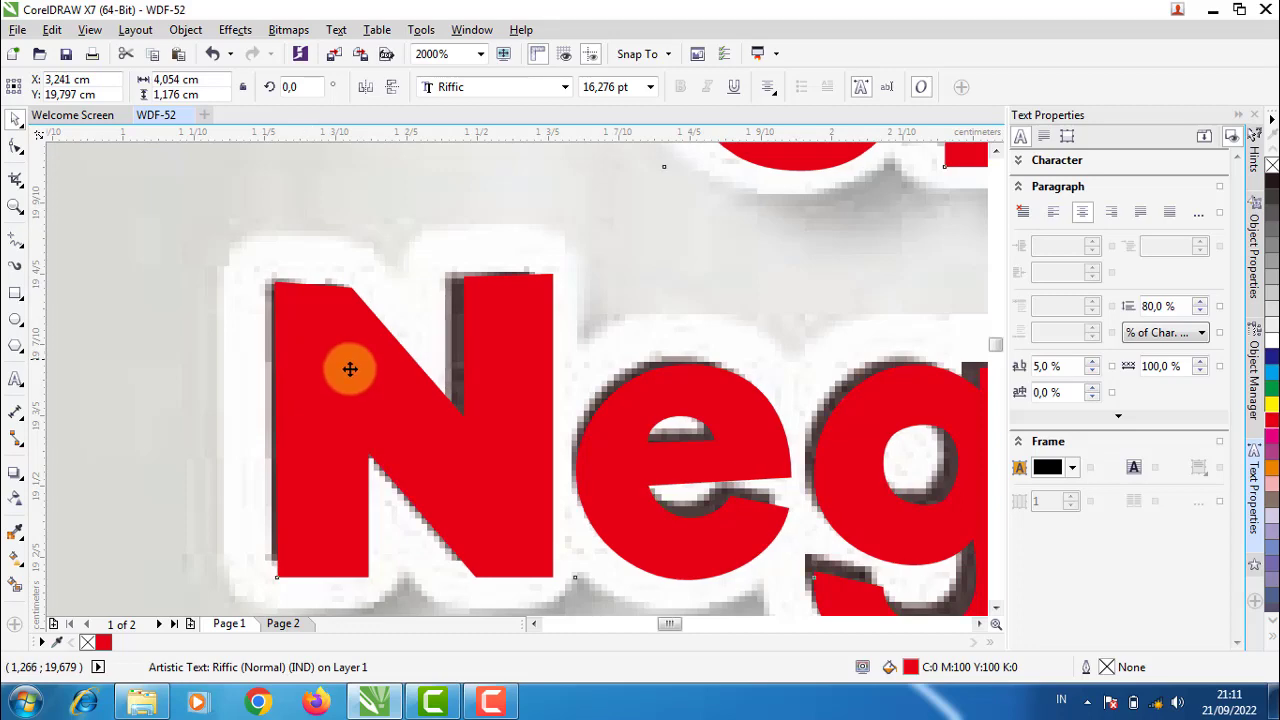
scroll(586, 386, down, 3)
scroll(720, 385, up, 1)
scroll(700, 355, up, 2)
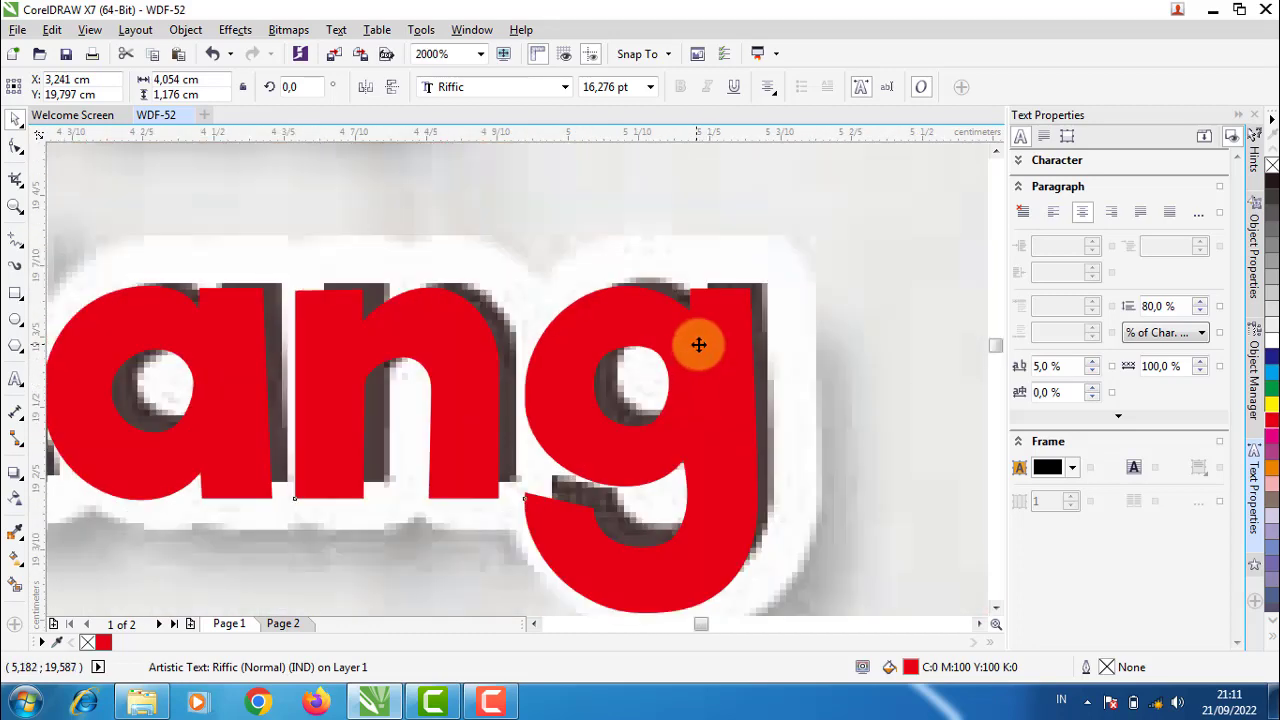
drag(698, 344, 703, 344)
scroll(703, 344, down, 3)
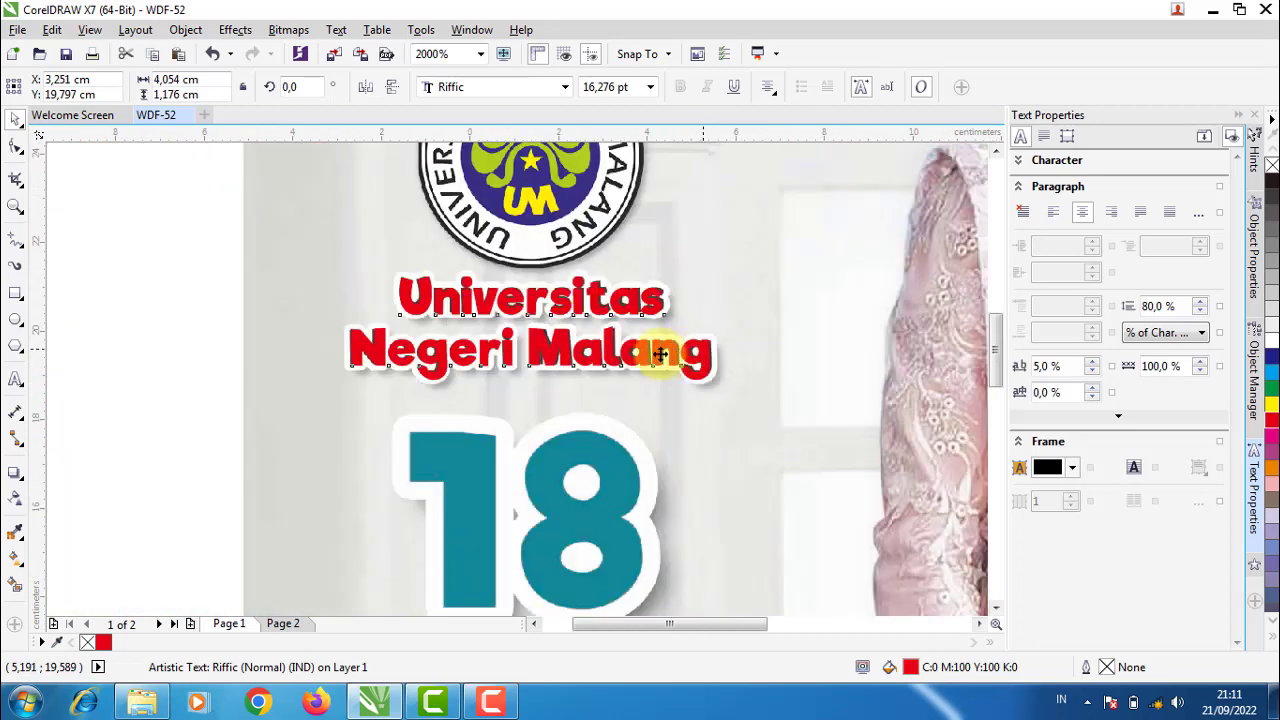
scroll(657, 349, down, 1)
scroll(800, 370, up, 1)
scroll(829, 380, up, 1)
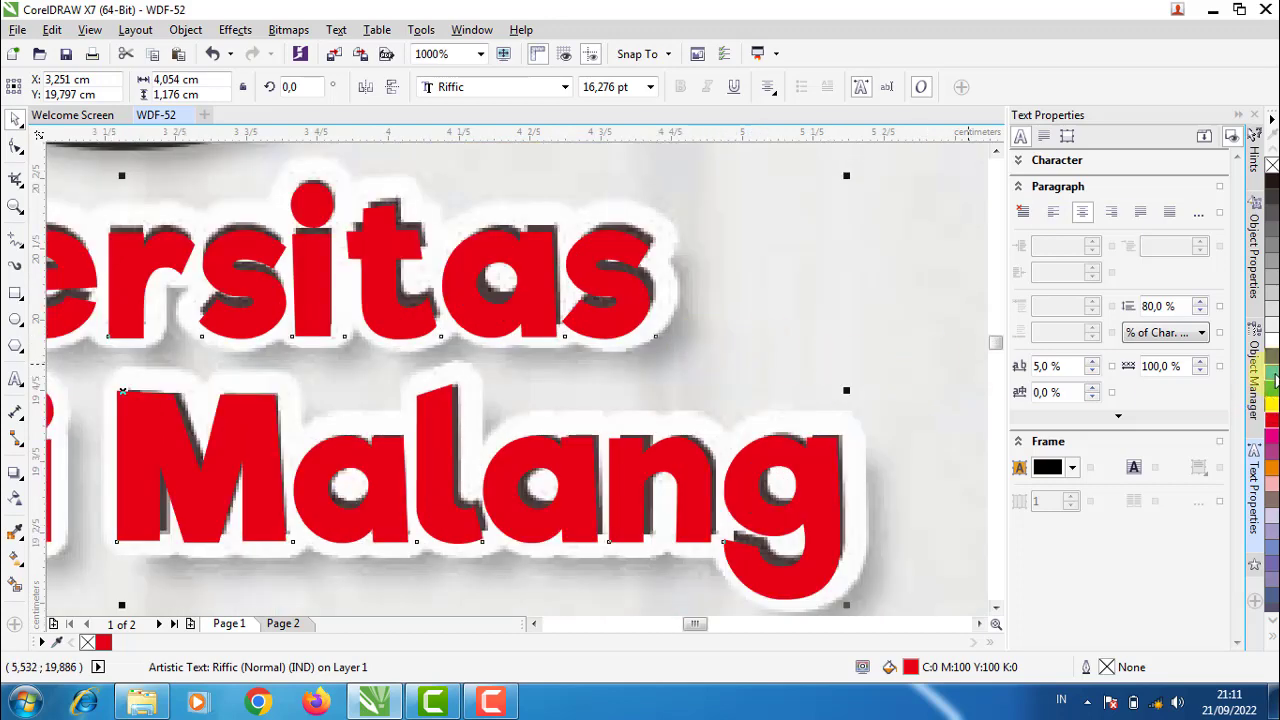
Give the title a 3 px cyan outline placed behind the fill
right_click(1274, 376)
double_click(1111, 666)
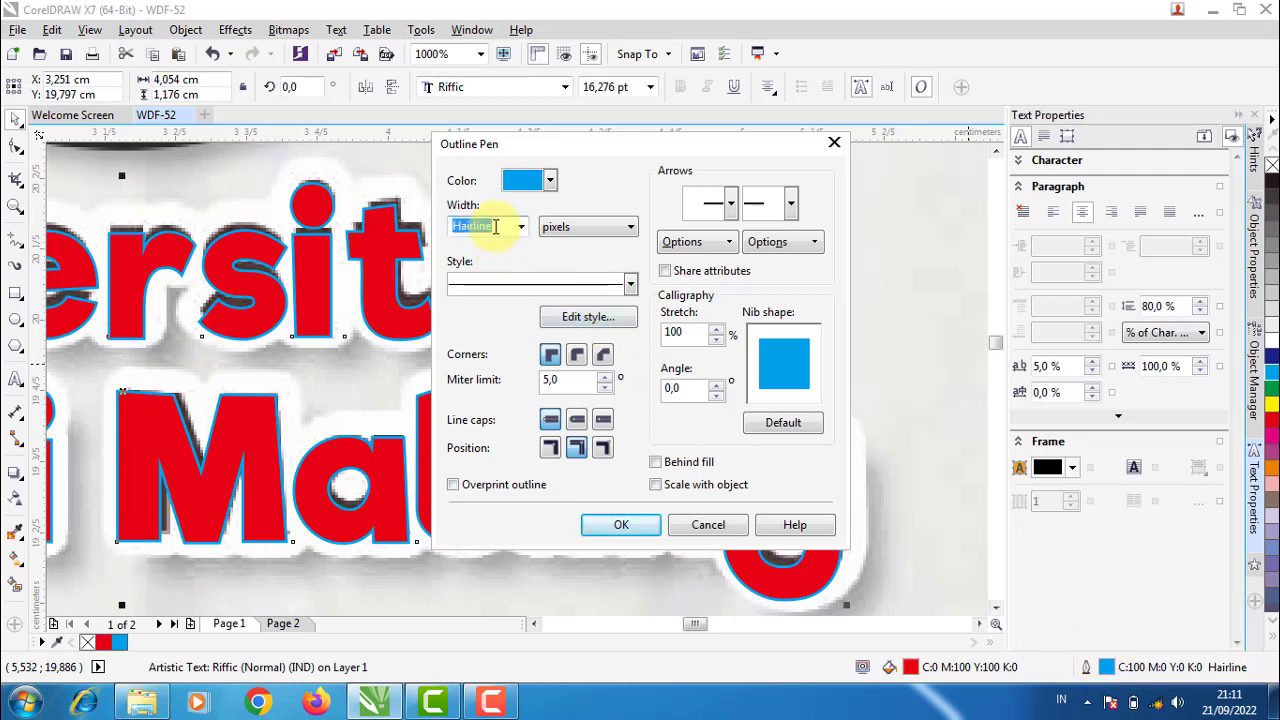
text(3)
click(576, 354)
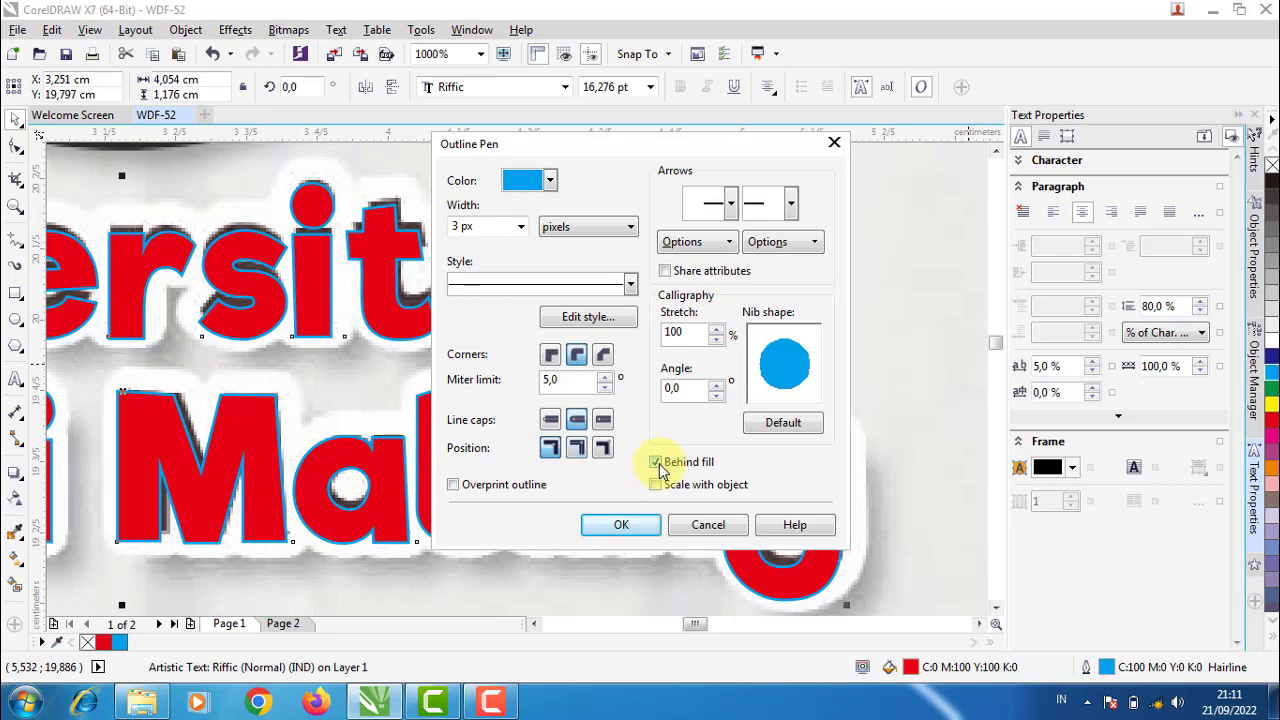
click(621, 525)
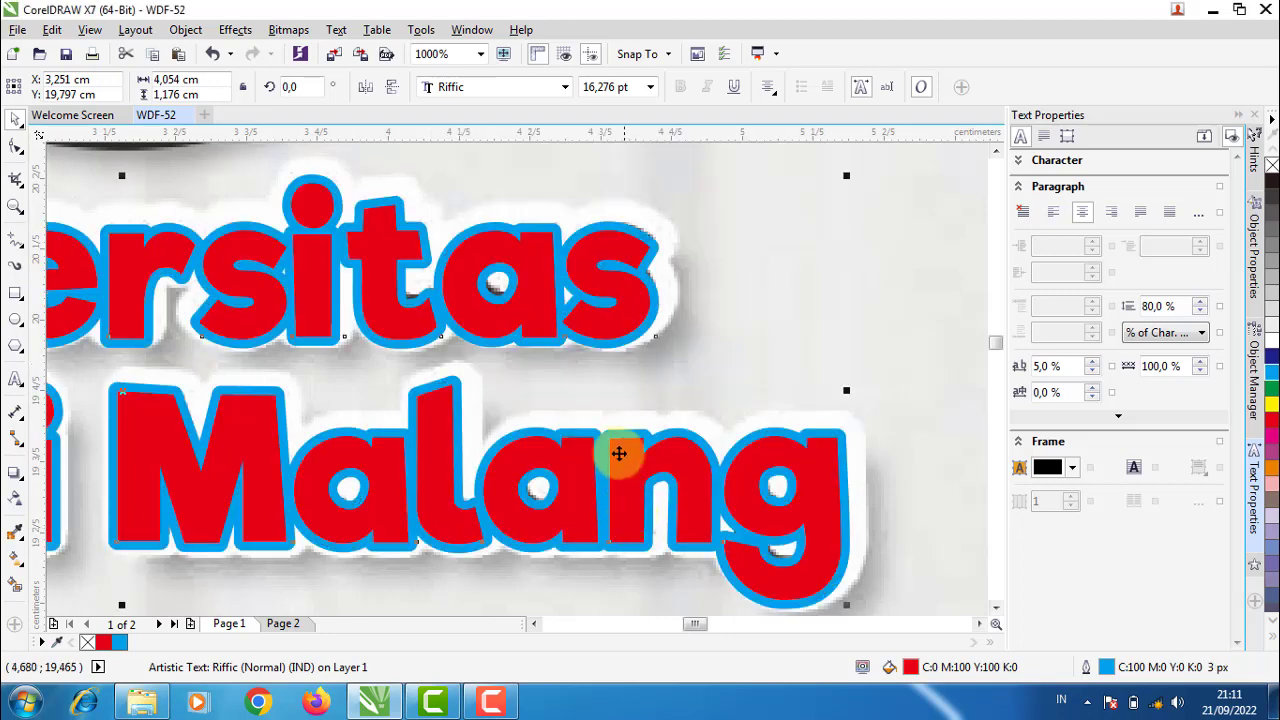
Thicken the cyan outline to 10 px, preview it, then settle on 8 px
double_click(1108, 667)
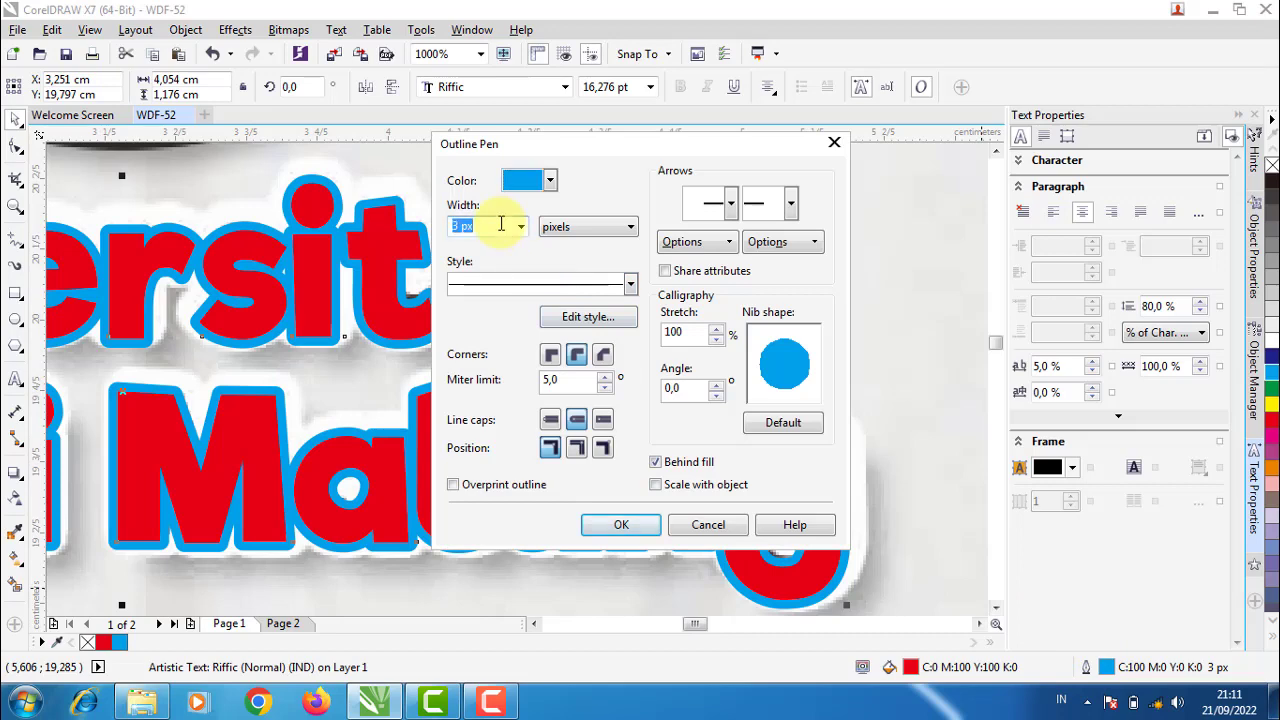
key(Return)
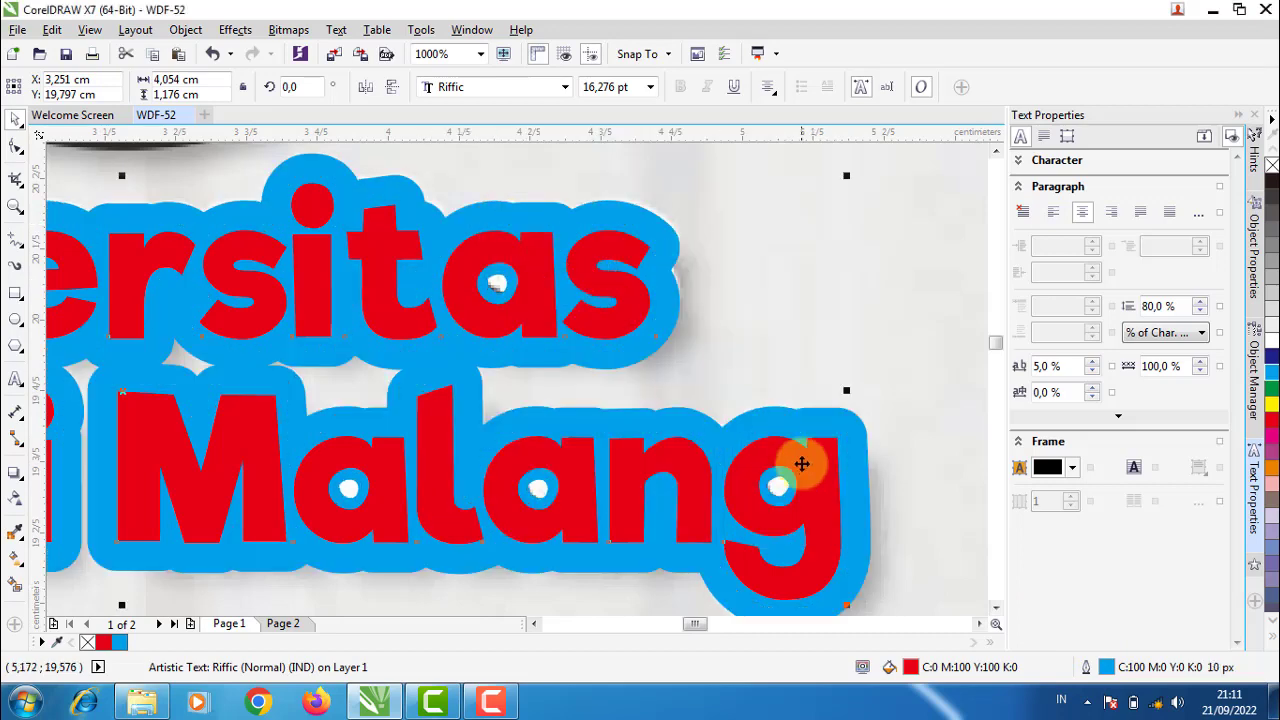
scroll(603, 351, down, 1)
click(800, 443)
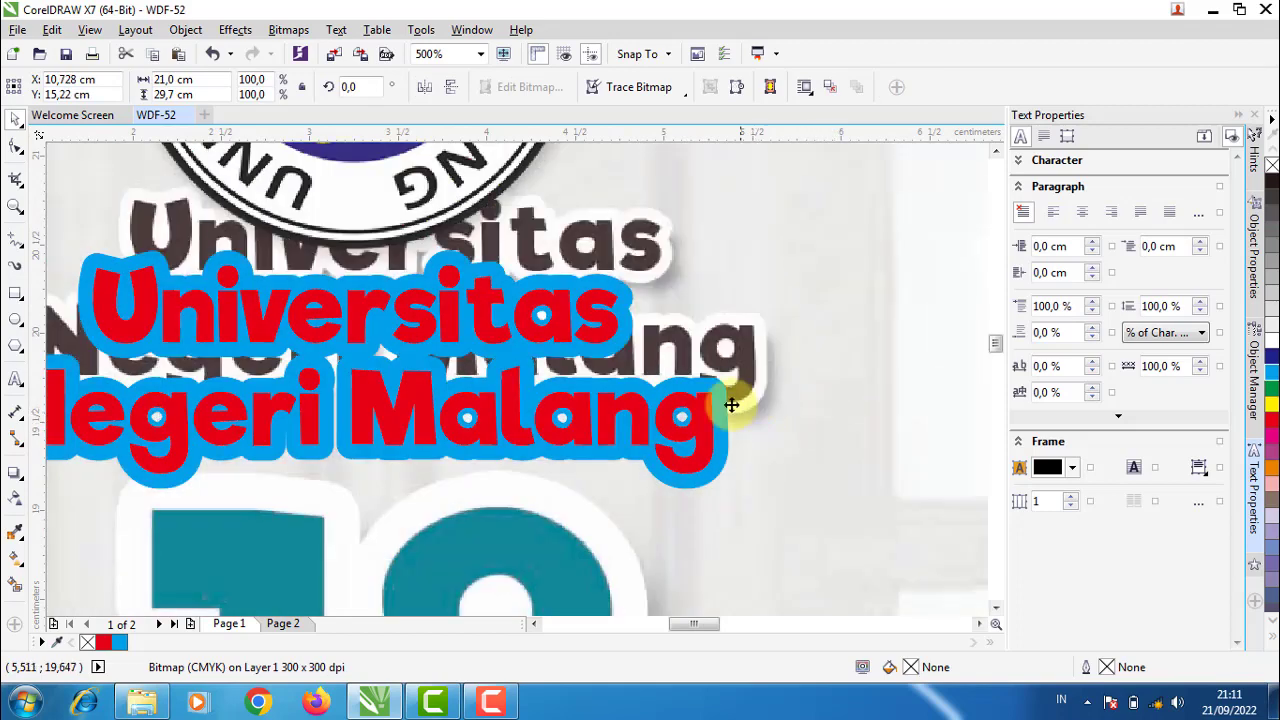
click(688, 418)
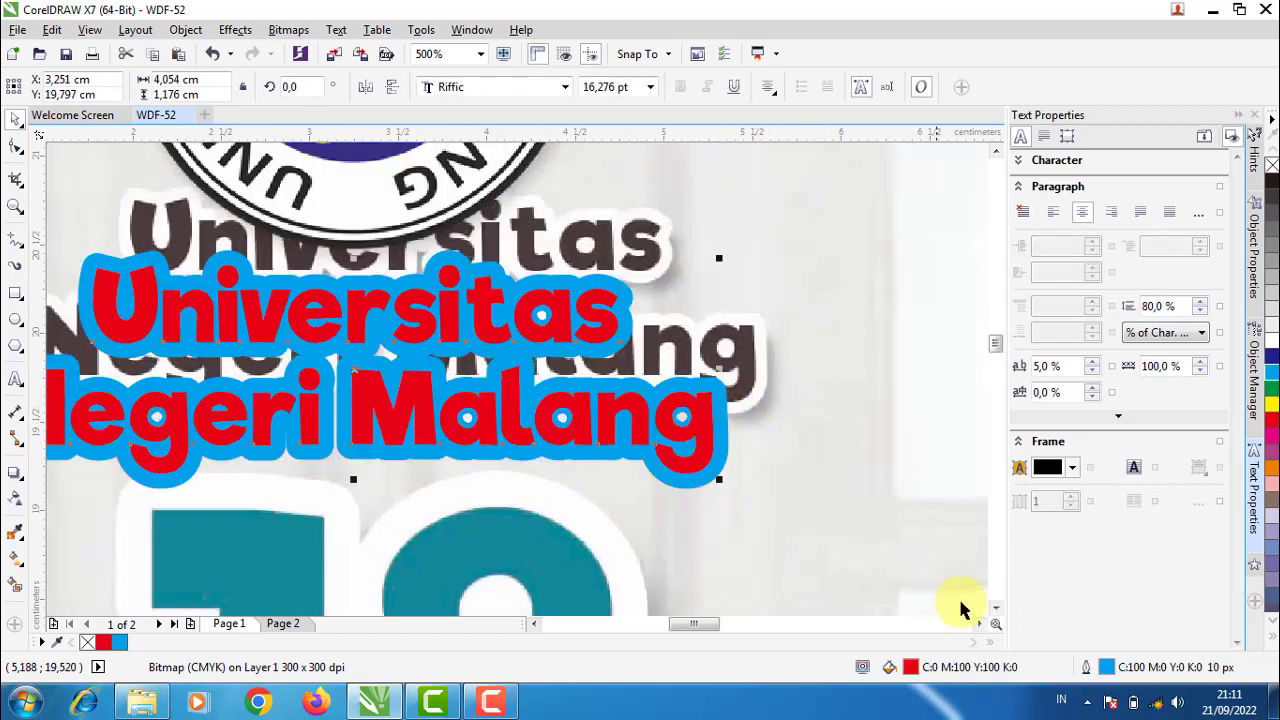
double_click(1108, 668)
key(Return)
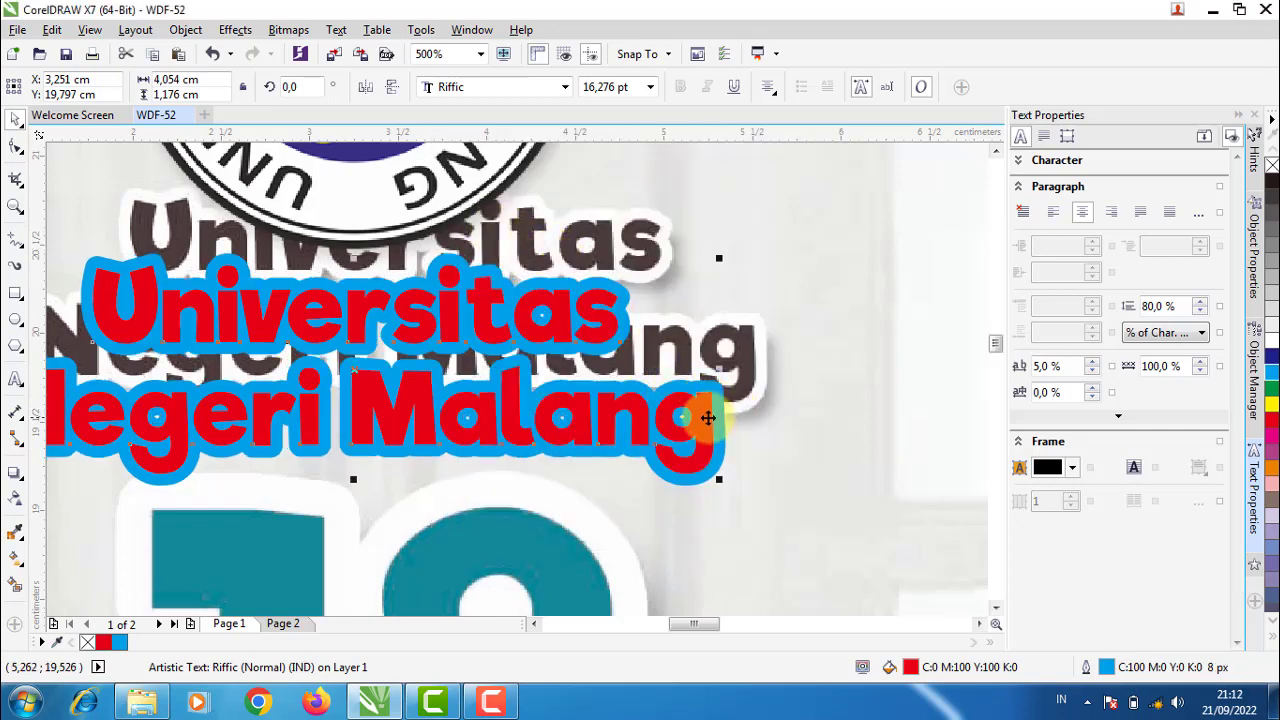
Fill the title with the sampled dark grey (C71 M73 Y70 K35) and make its outline white
double_click(910, 667)
click(921, 257)
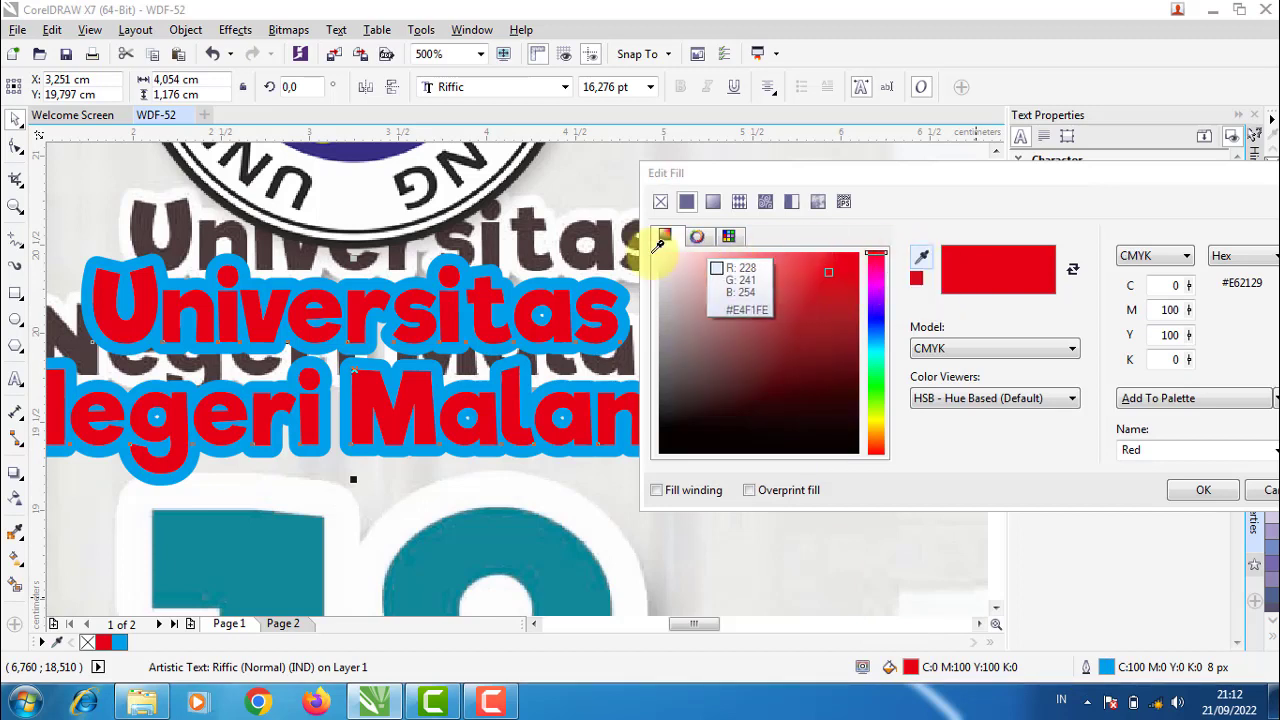
click(577, 244)
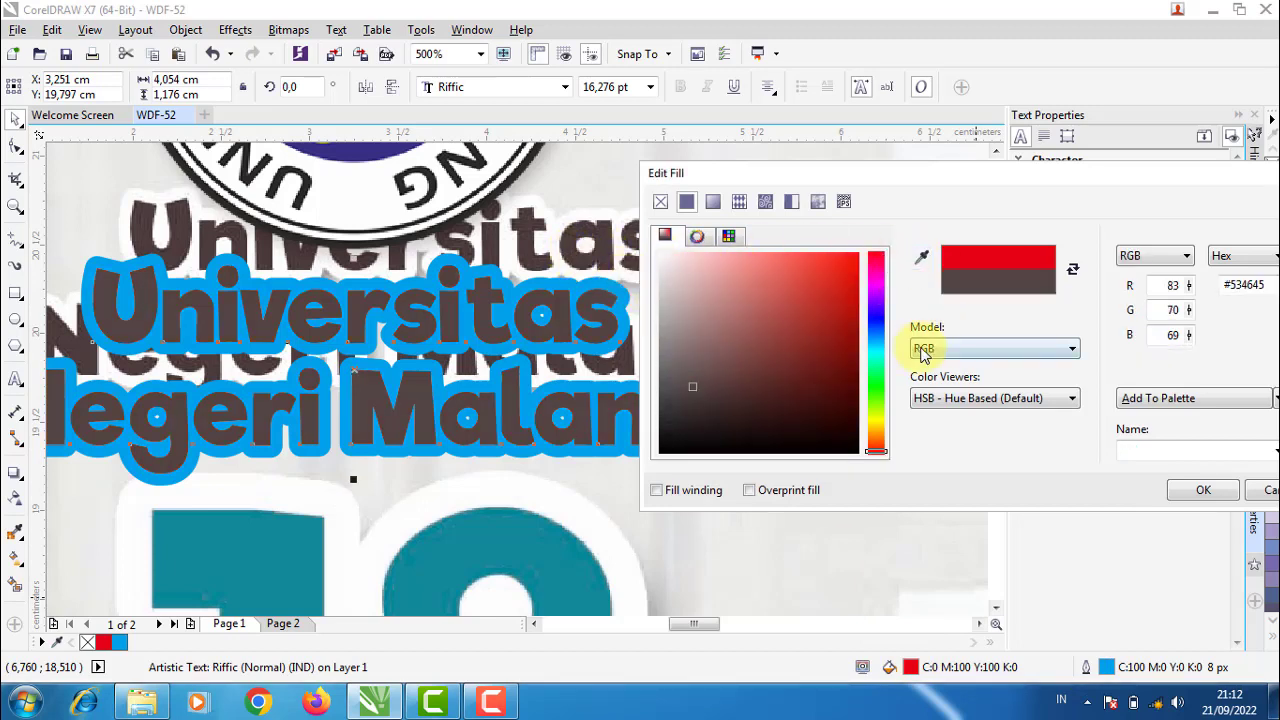
click(966, 358)
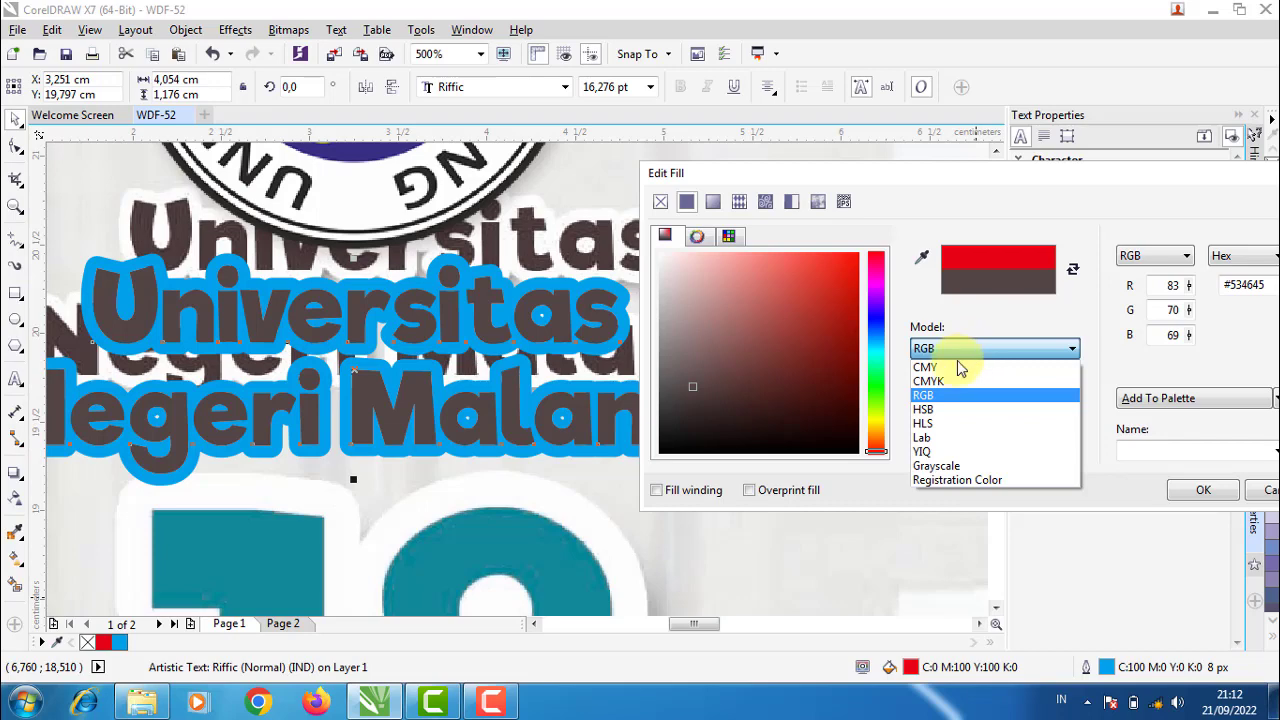
click(951, 382)
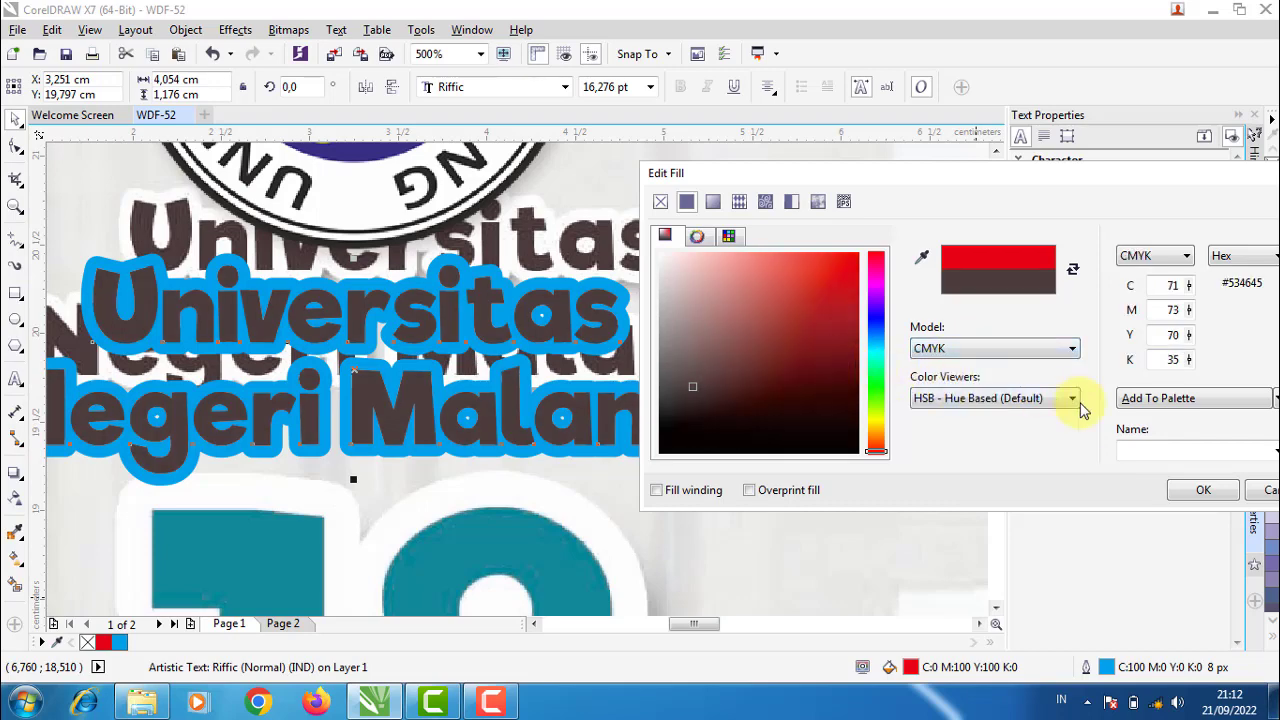
click(1203, 492)
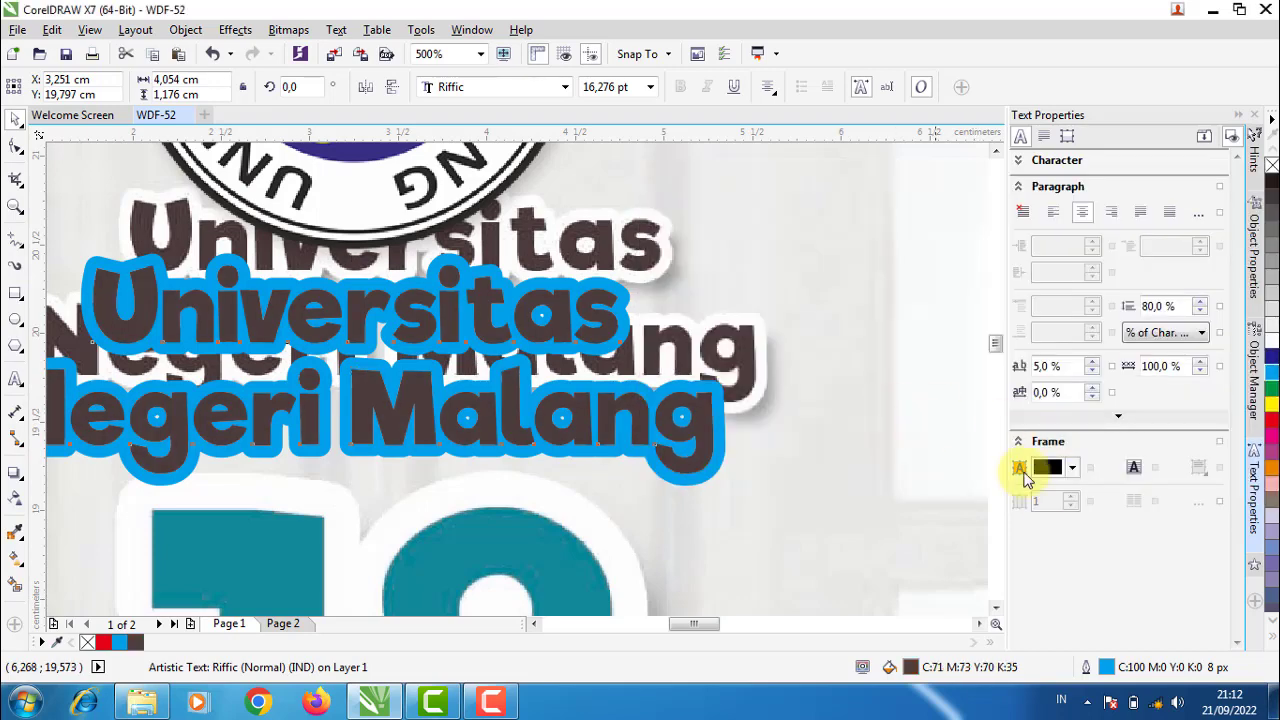
right_click(1272, 348)
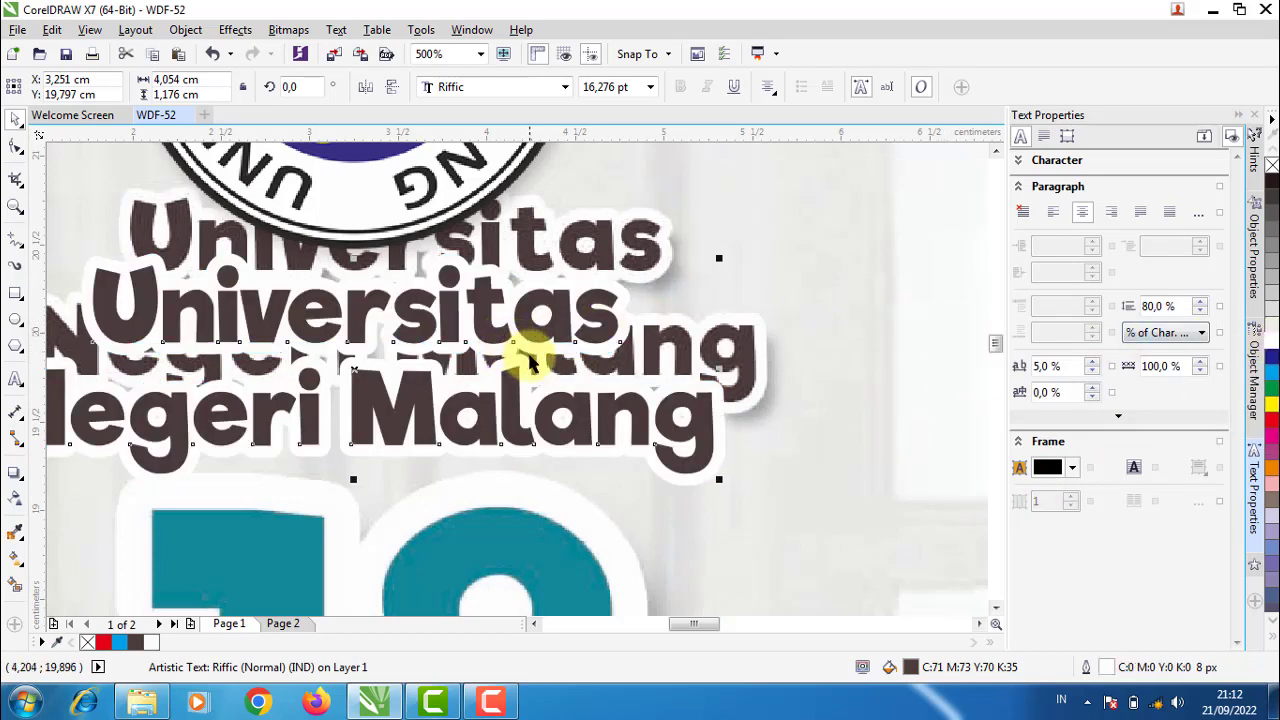
Add a Flat Bottom Right preset drop shadow to the title, close under Negeri Malang
click(15, 472)
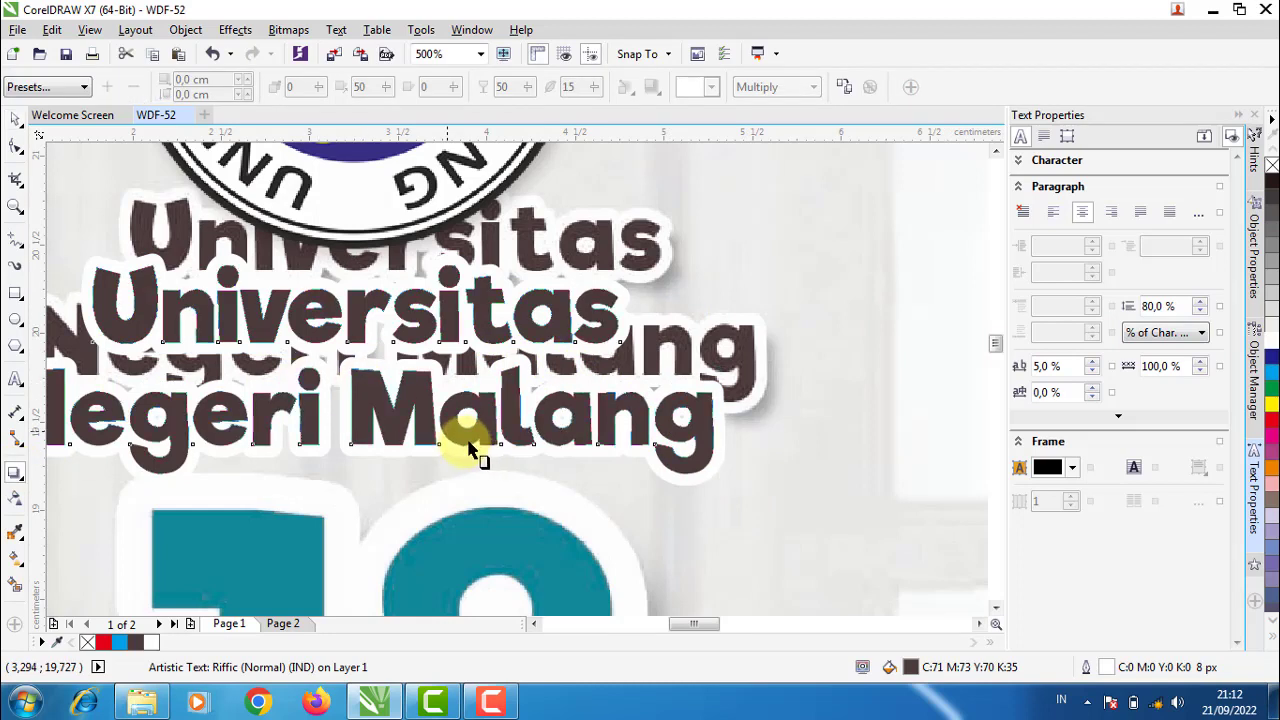
drag(476, 447, 468, 440)
click(70, 88)
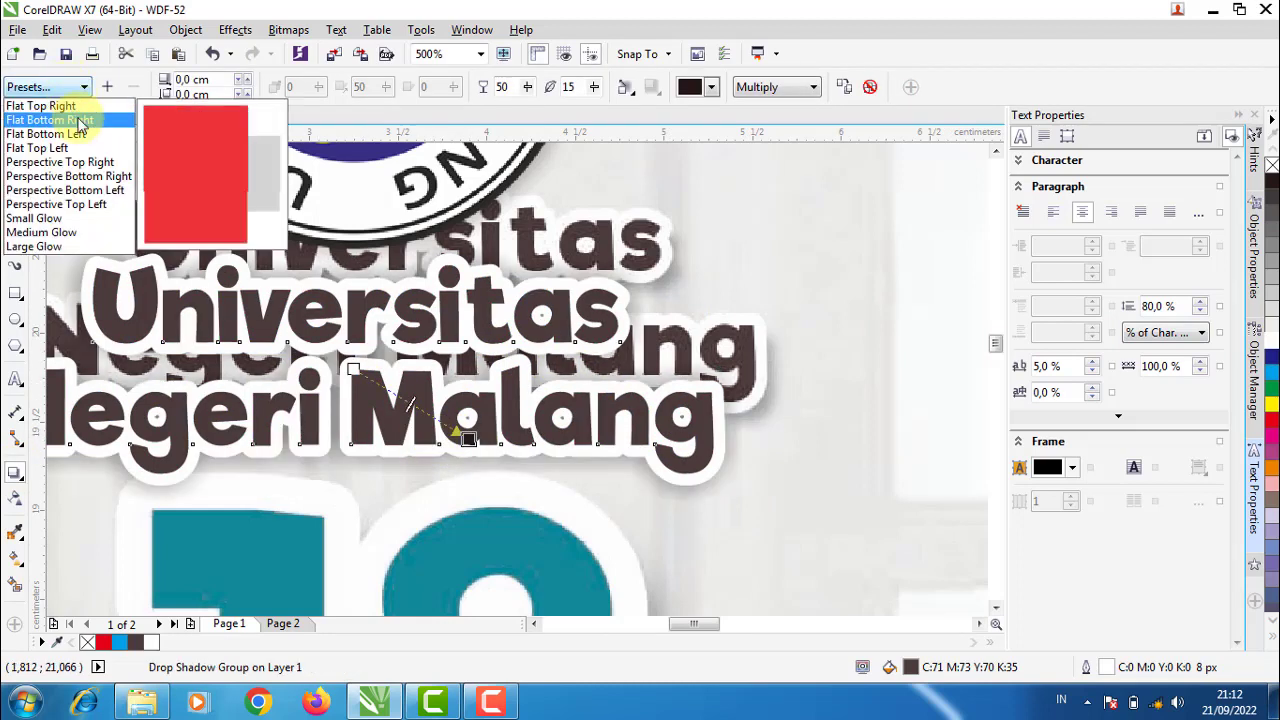
click(80, 120)
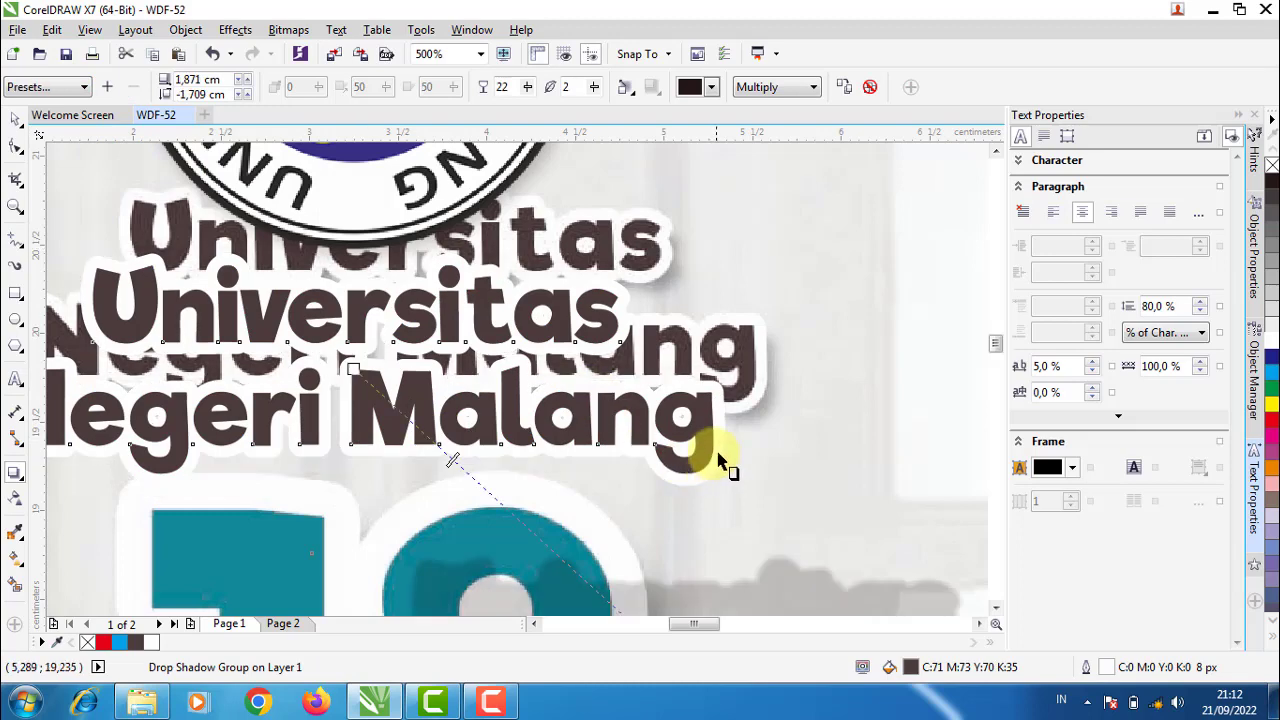
scroll(723, 457, down, 3)
drag(738, 535, 729, 453)
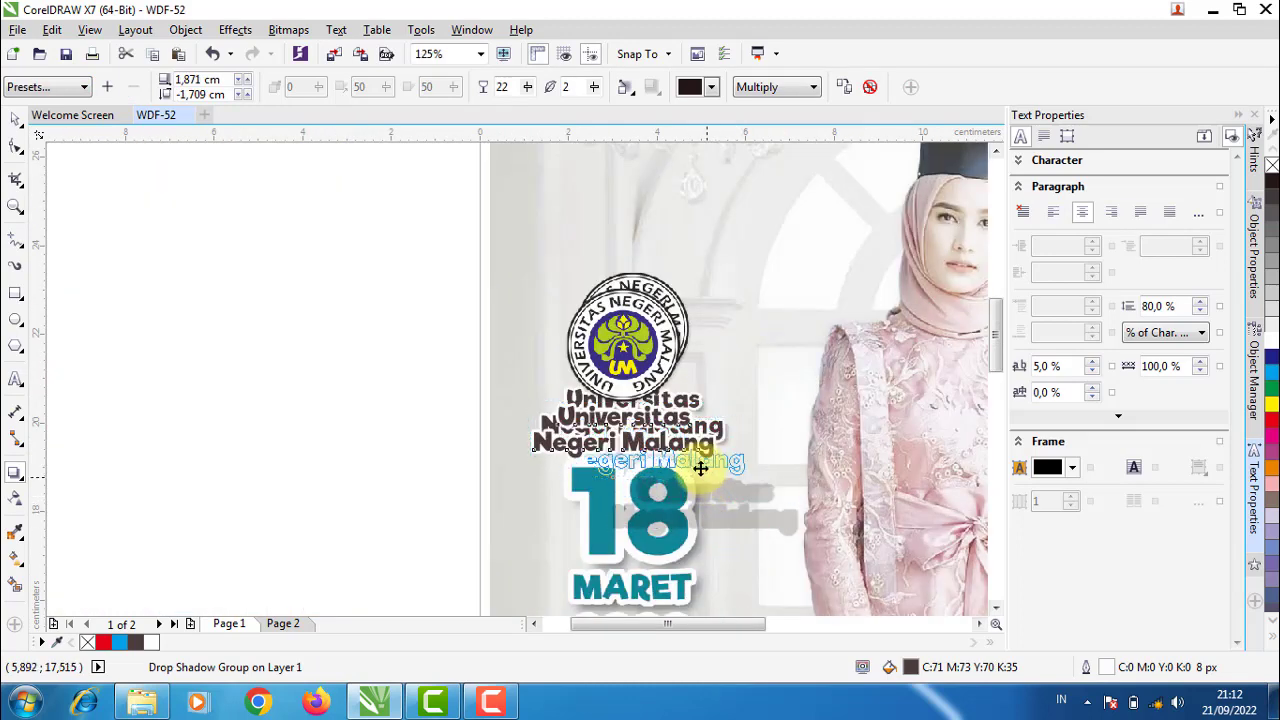
Tuck the shadow just below and right of the text (opacity 22, feather 2, Multiply)
scroll(729, 453, up, 2)
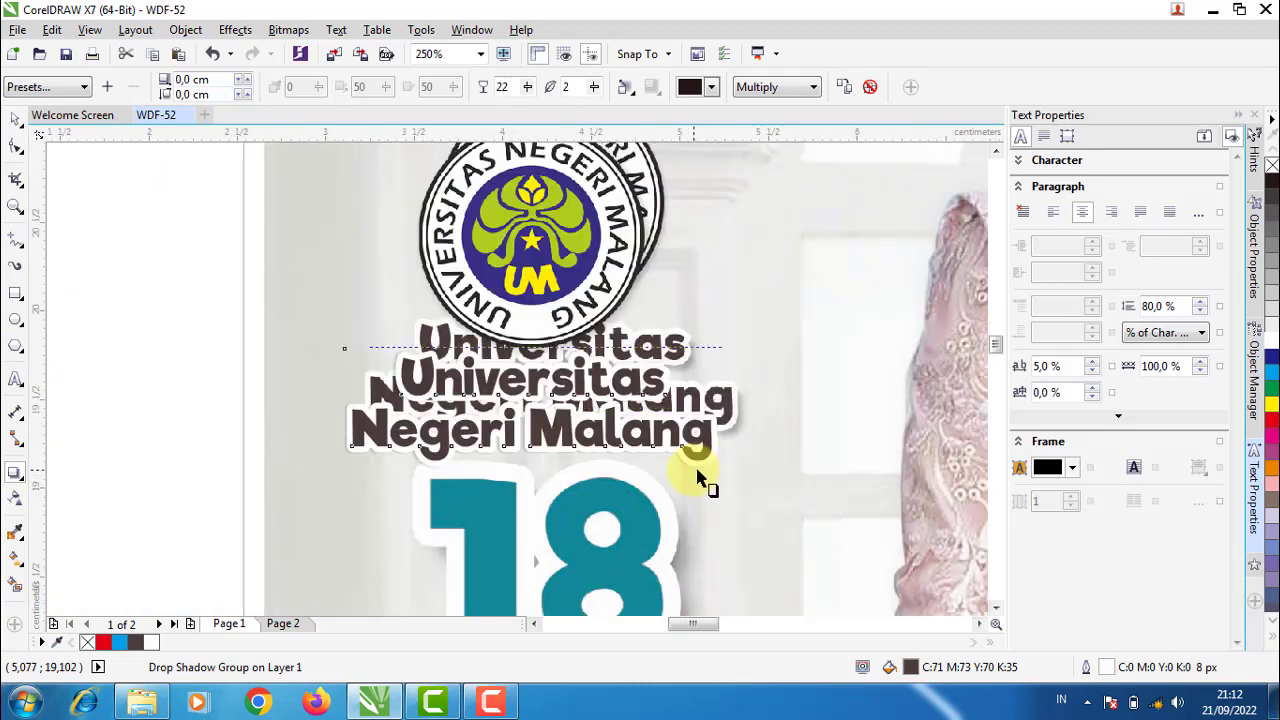
scroll(700, 480, up, 2)
scroll(749, 366, up, 2)
mouse_move(738, 352)
mouse_down()
mouse_move(720, 476)
mouse_move(664, 487)
mouse_move(491, 463)
mouse_up()
scroll(745, 488, up, 1)
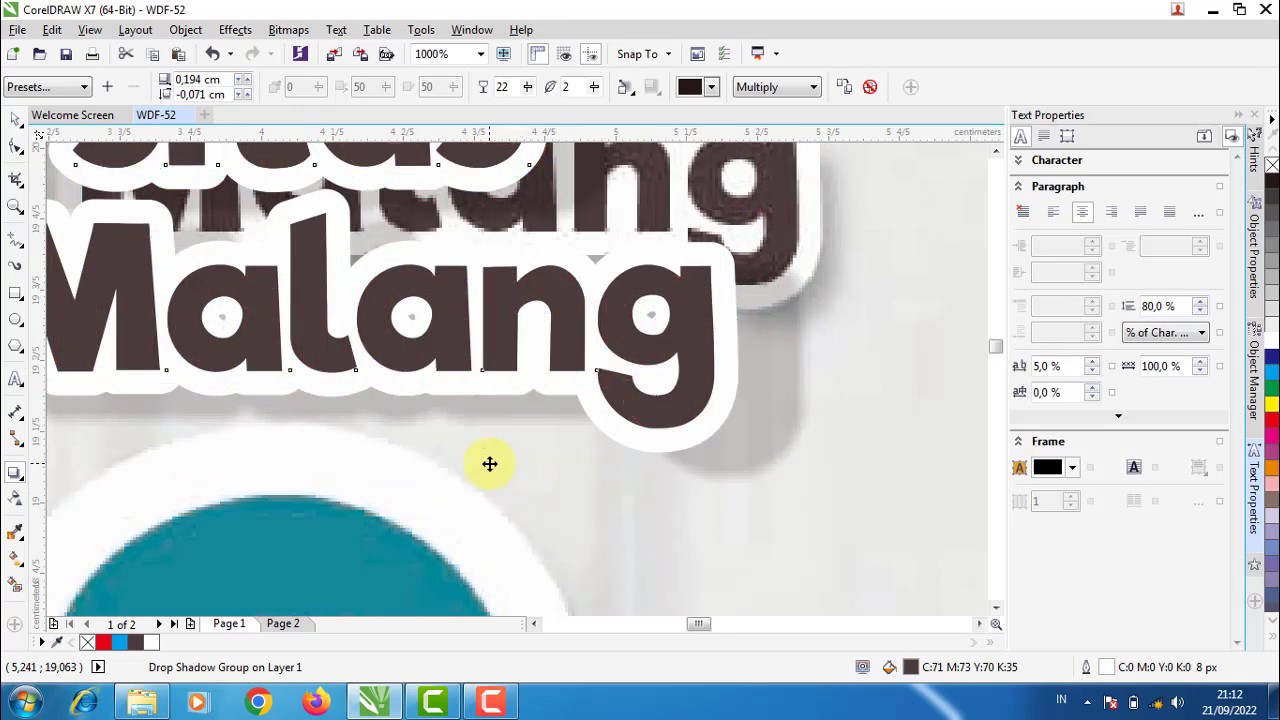
scroll(617, 471, down, 1)
scroll(613, 466, up, 1)
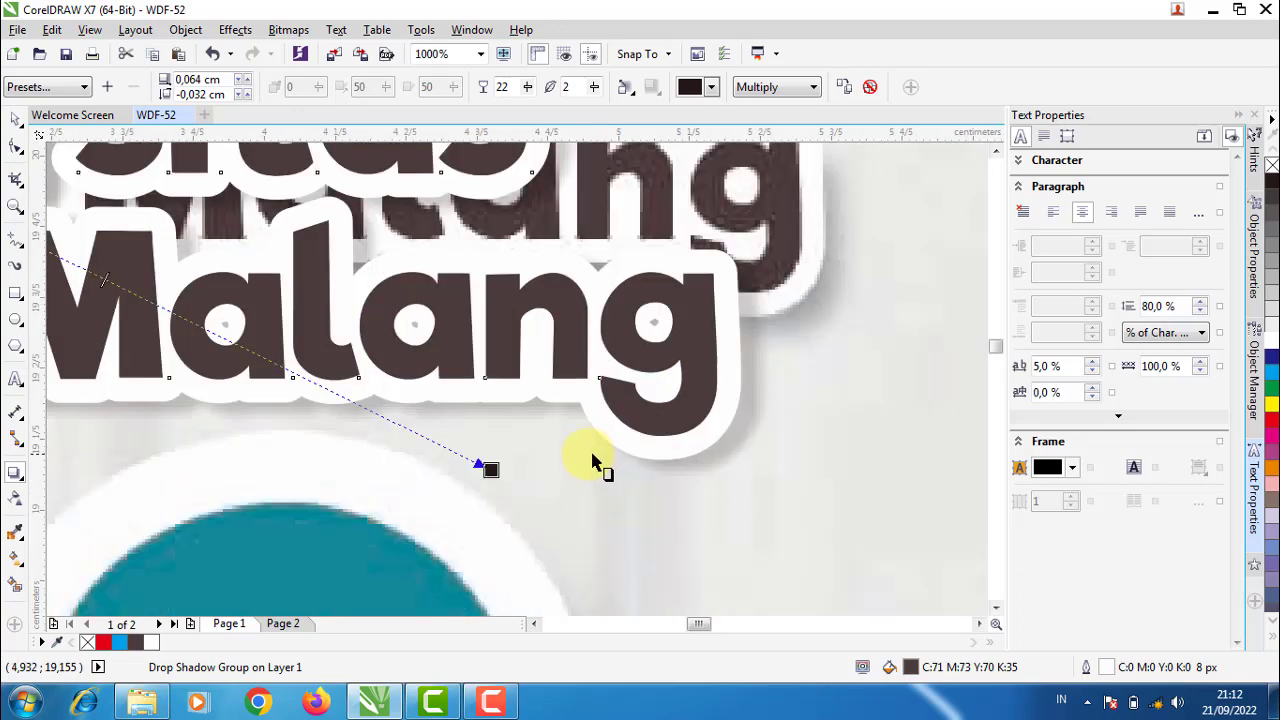
mouse_move(495, 469)
mouse_down()
mouse_move(363, 489)
mouse_move(277, 476)
mouse_up()
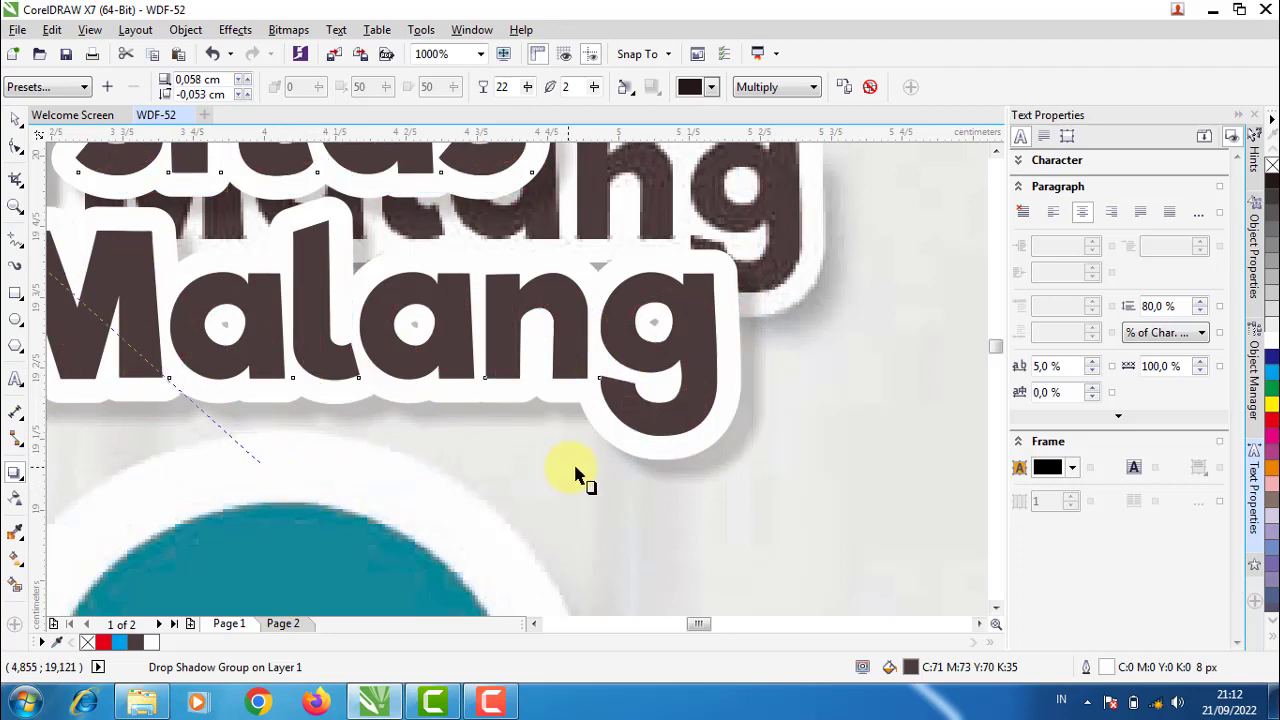
scroll(580, 474, down, 1)
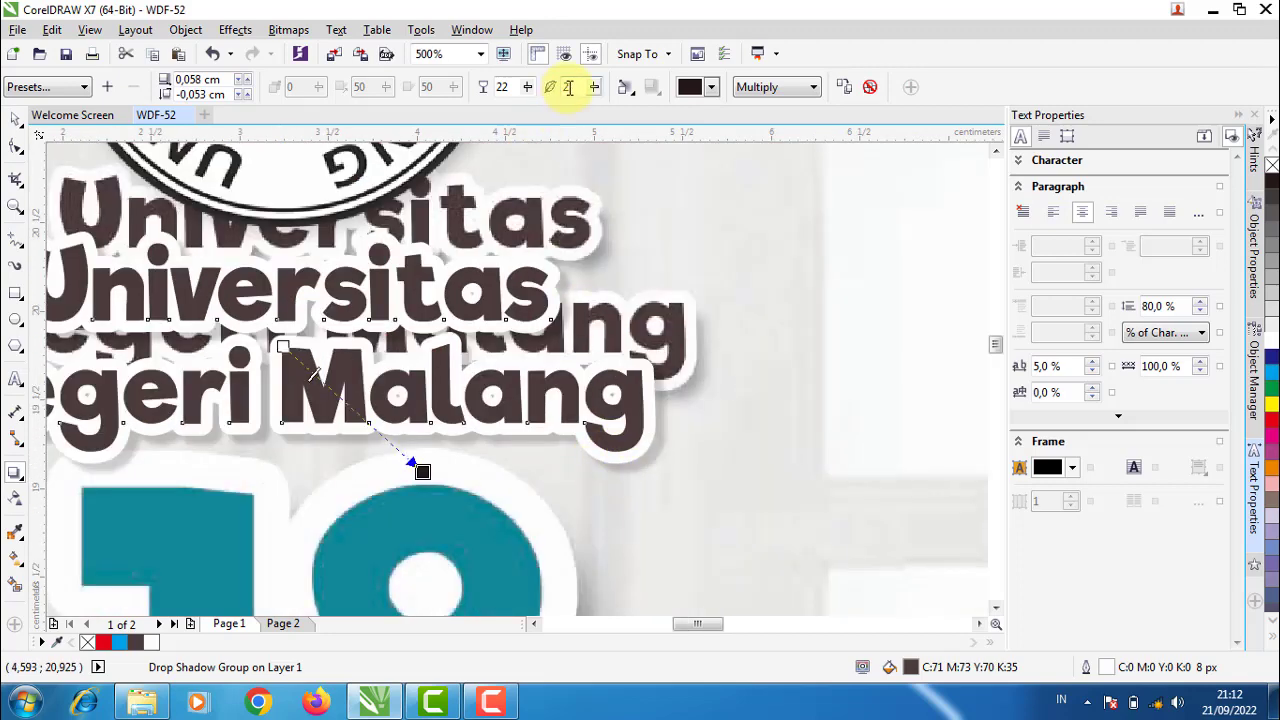
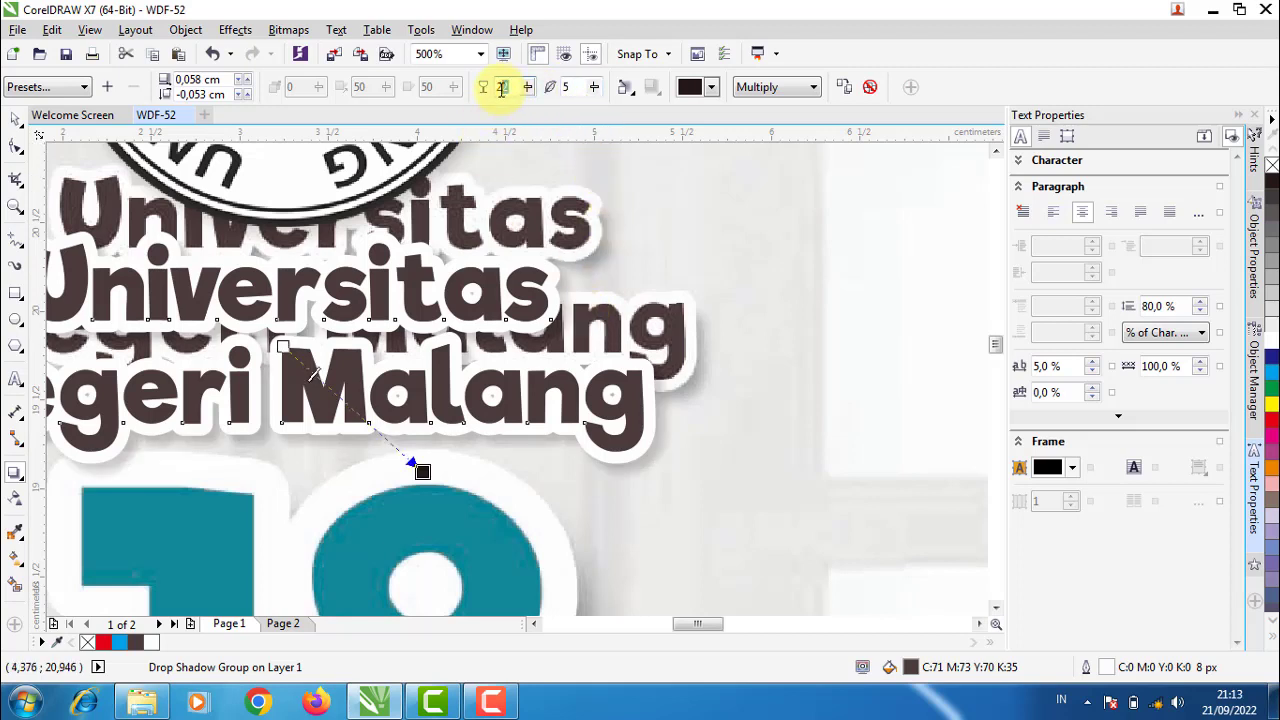
Deselect the drop shadow and temporarily nudge the background reference image out of place
scroll(408, 397, down, 3)
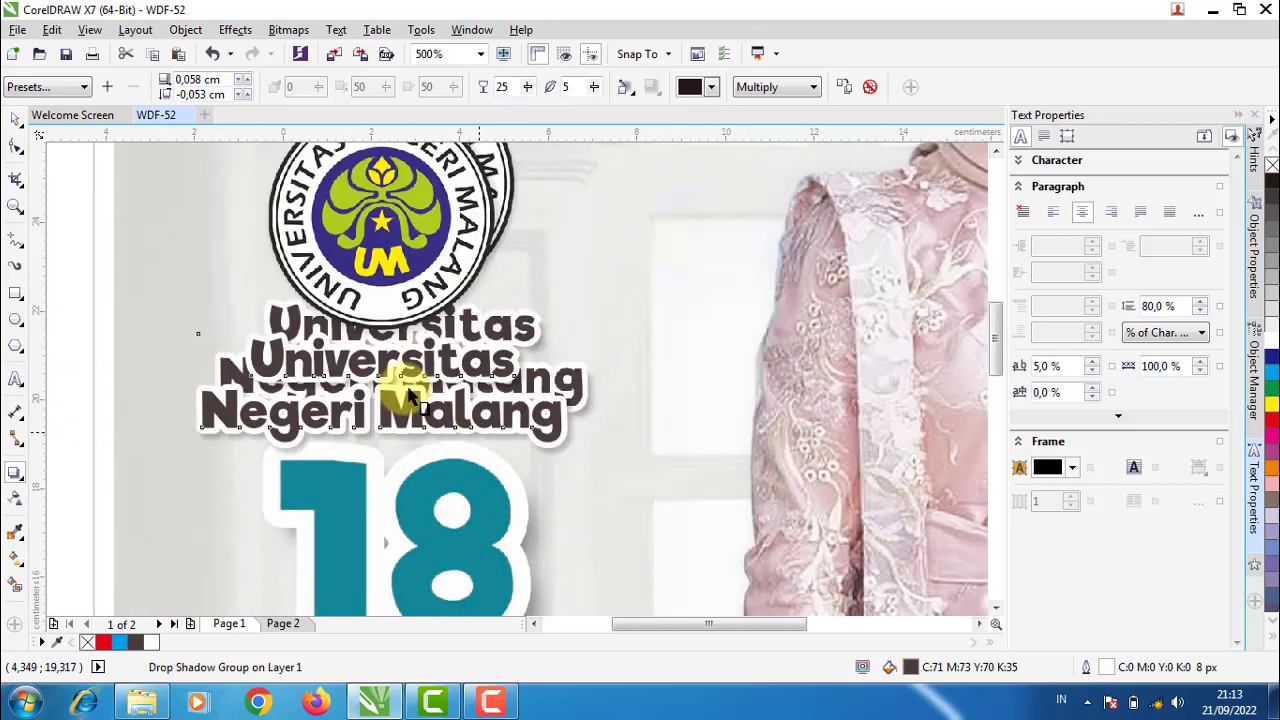
click(125, 296)
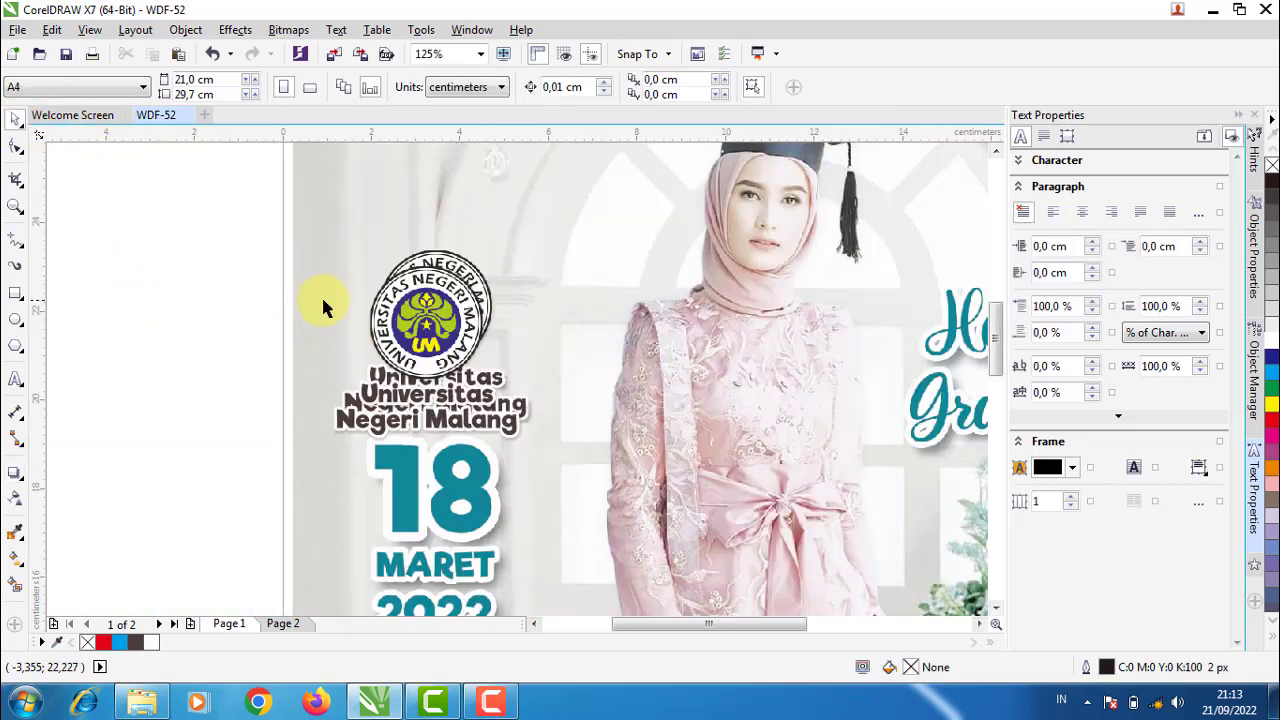
scroll(322, 298, down, 2)
click(513, 187)
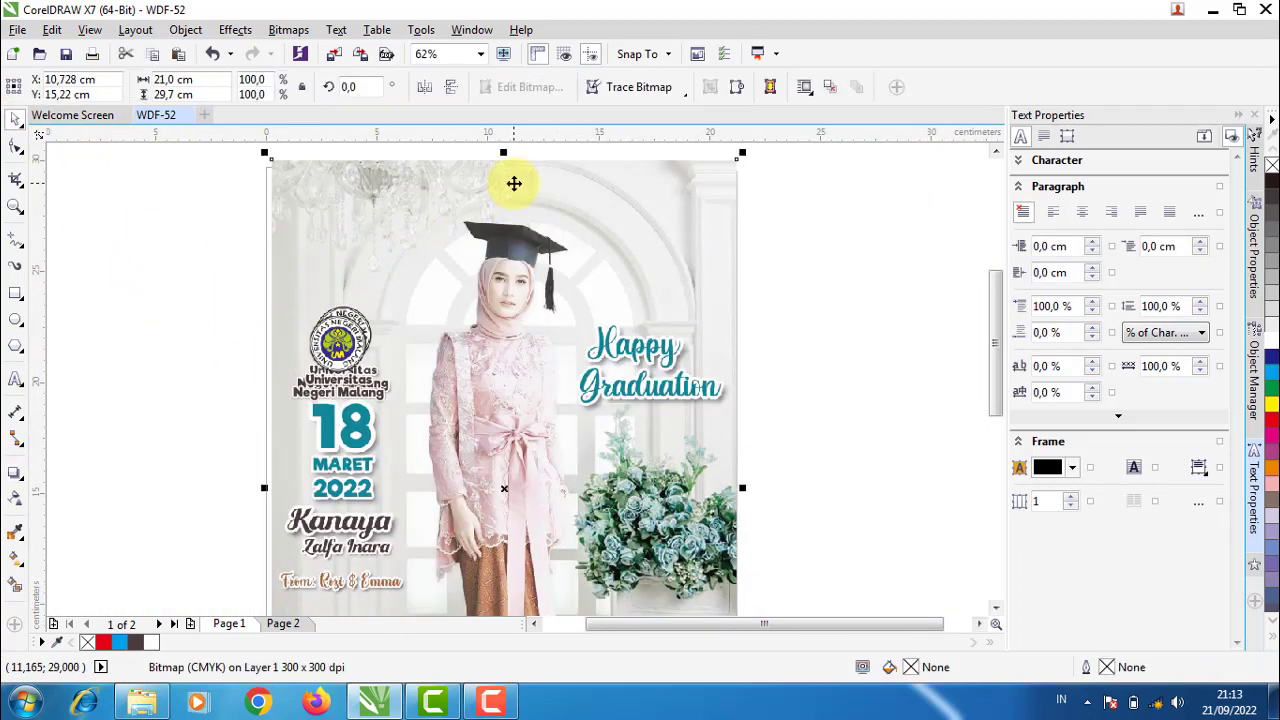
drag(513, 183, 514, 186)
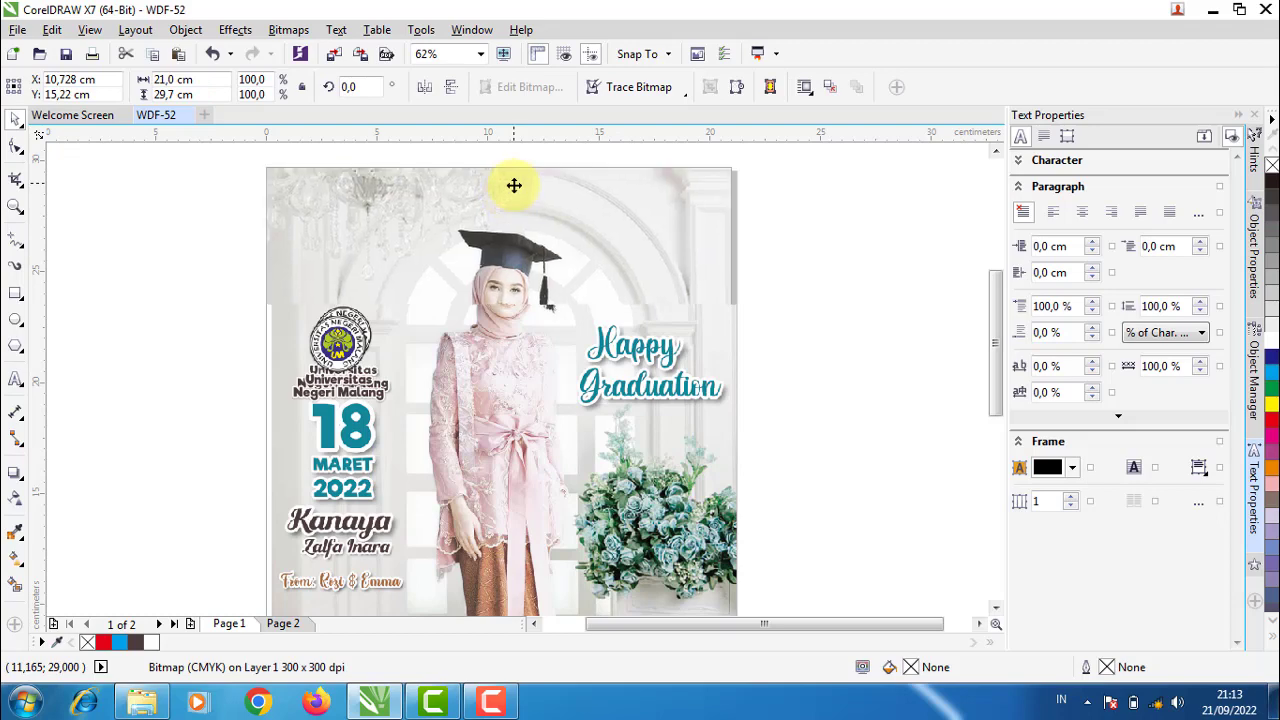
click(795, 272)
scroll(307, 494, up, 2)
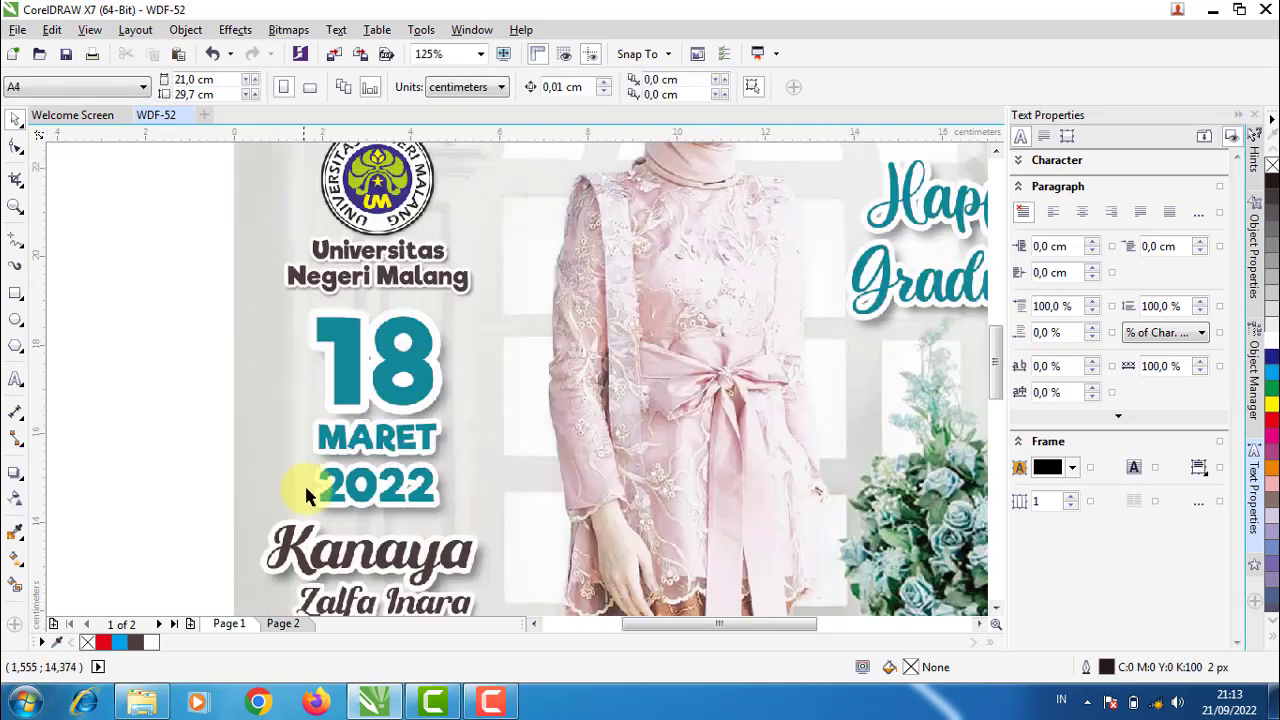
click(360, 352)
Duplicate the shadowed 'Universitas Negeri Malang' text beside the 18 and change the copy to '18'
drag(571, 197, 572, 196)
drag(372, 255, 534, 407)
scroll(460, 425, up, 2)
double_click(490, 372)
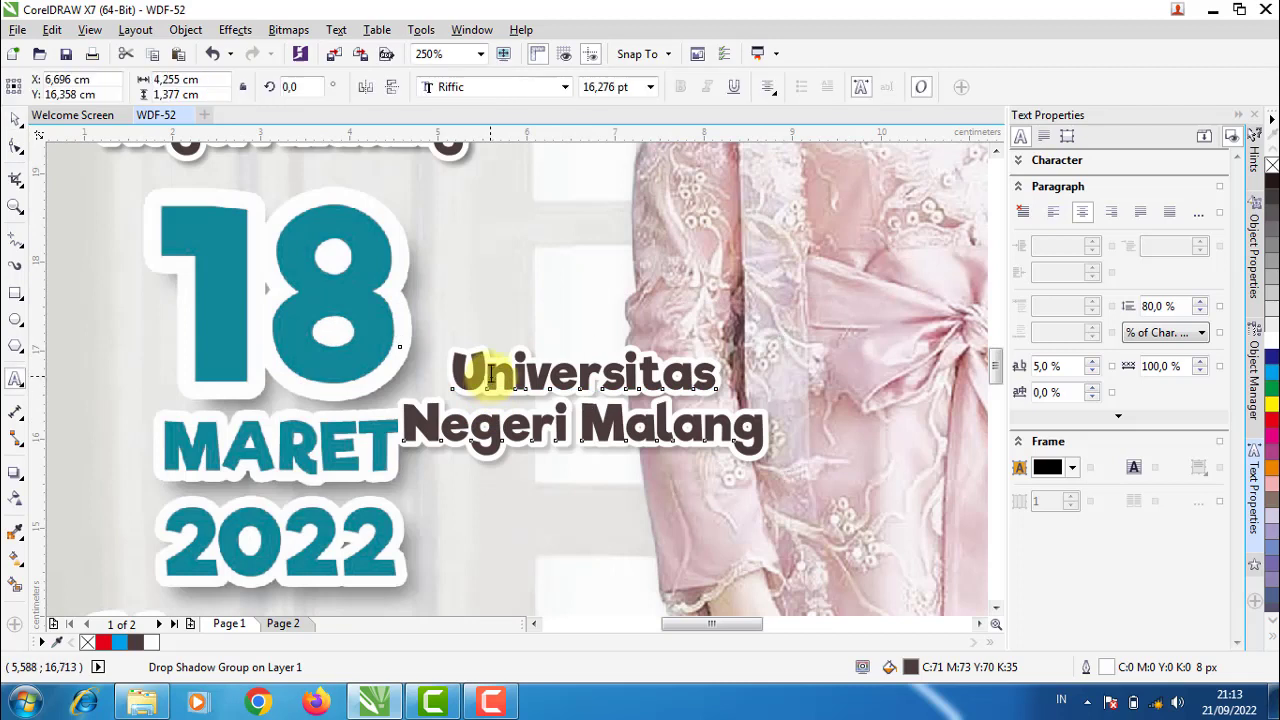
key(ctrl+a)
text(1)
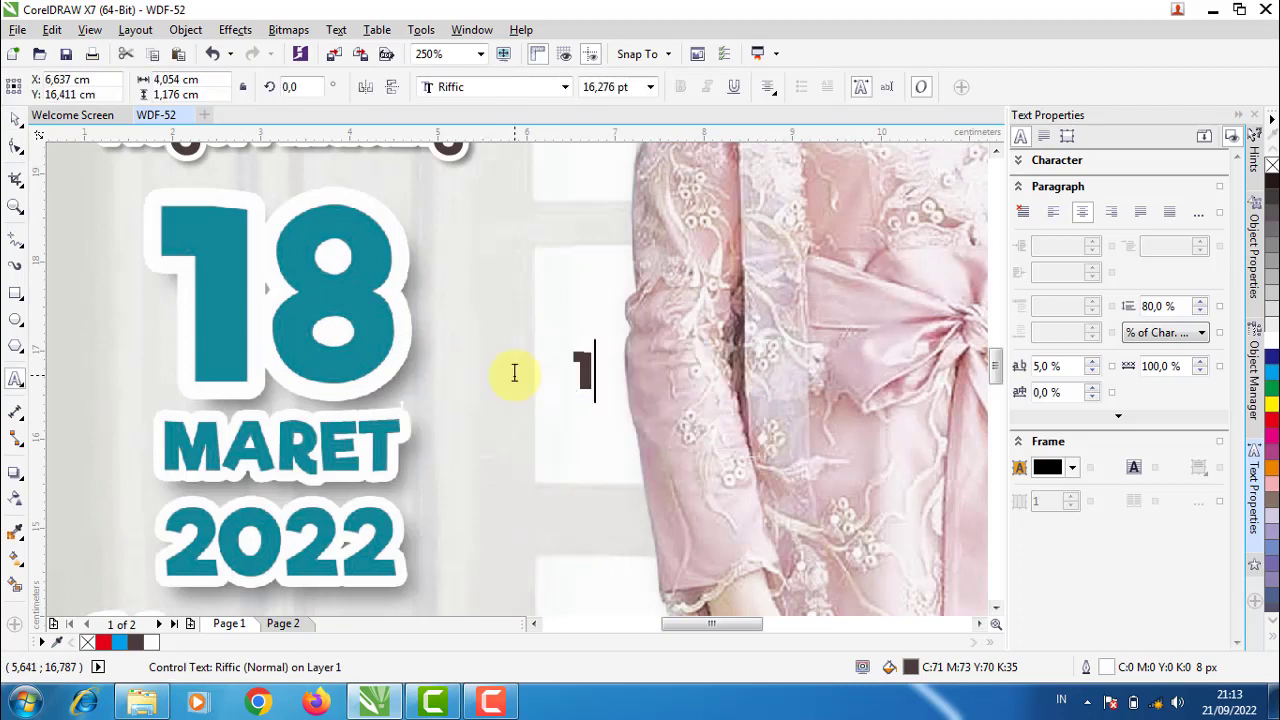
text(8)
Enlarge the dark 18 and position it over the teal 18
click(15, 118)
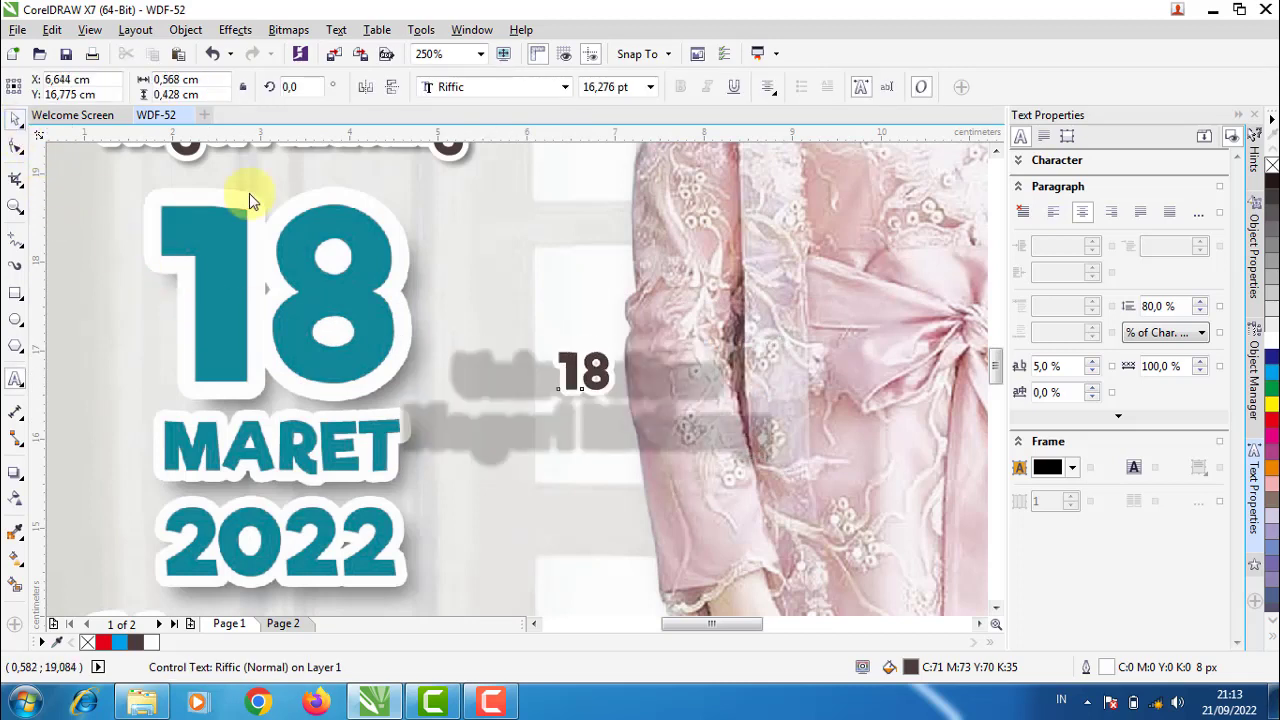
drag(620, 404, 766, 531)
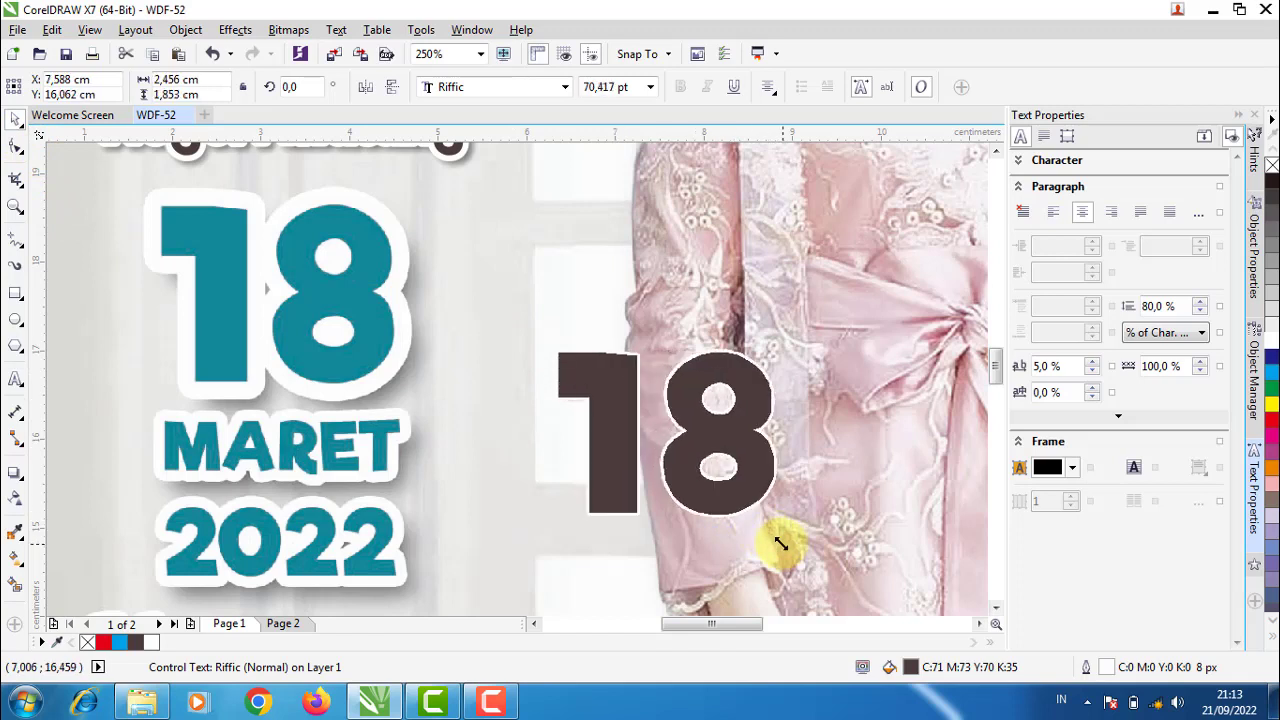
drag(586, 366, 195, 227)
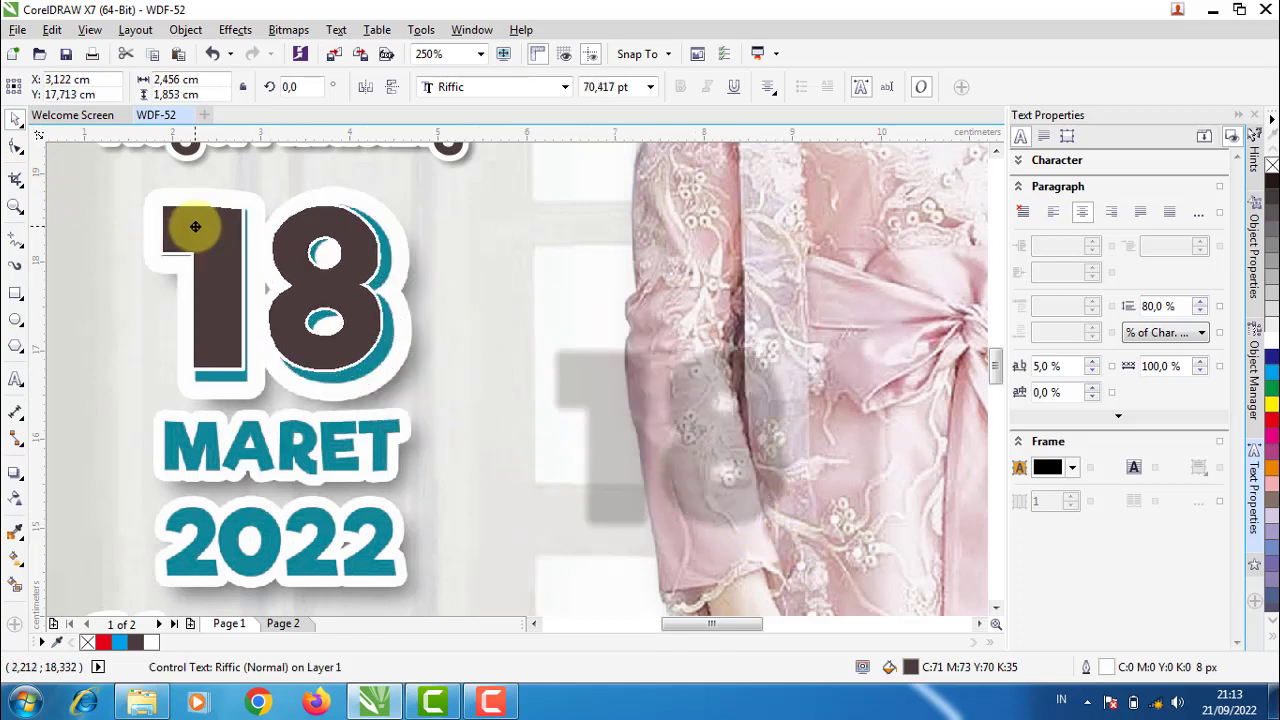
drag(389, 376, 402, 386)
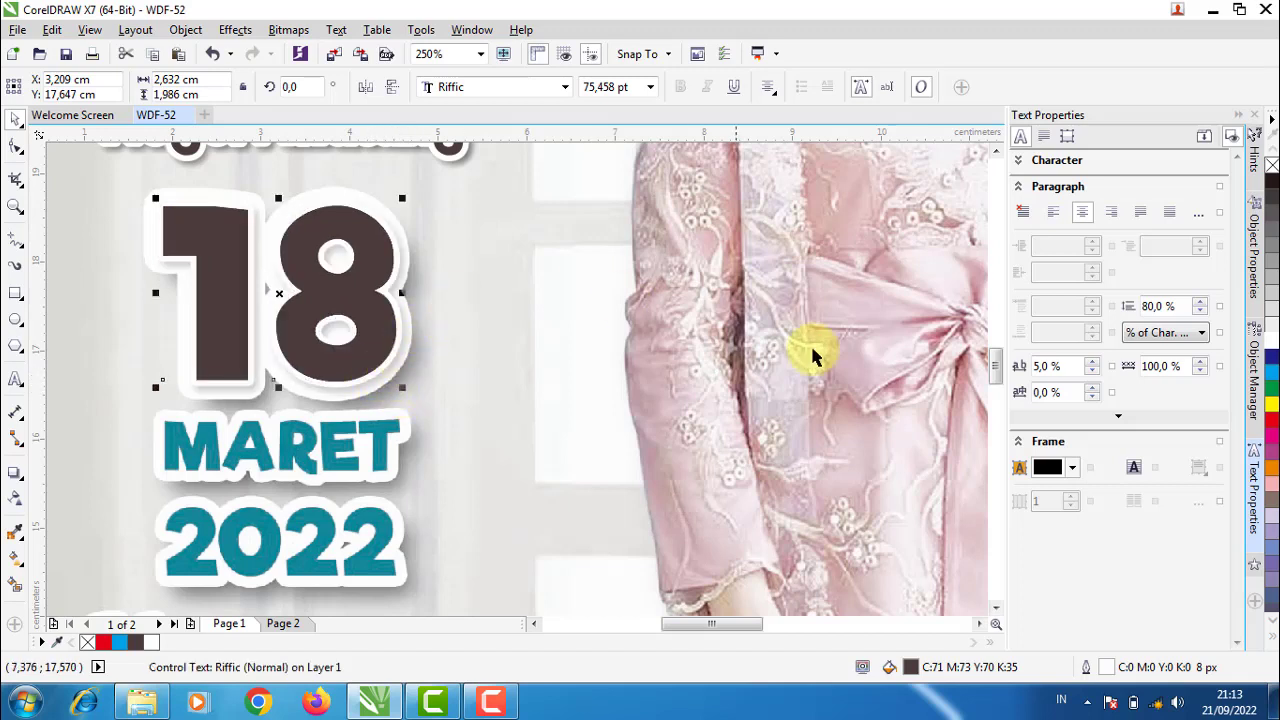
Give the dark 18 a yellow outline 15 px wide
right_click(1273, 406)
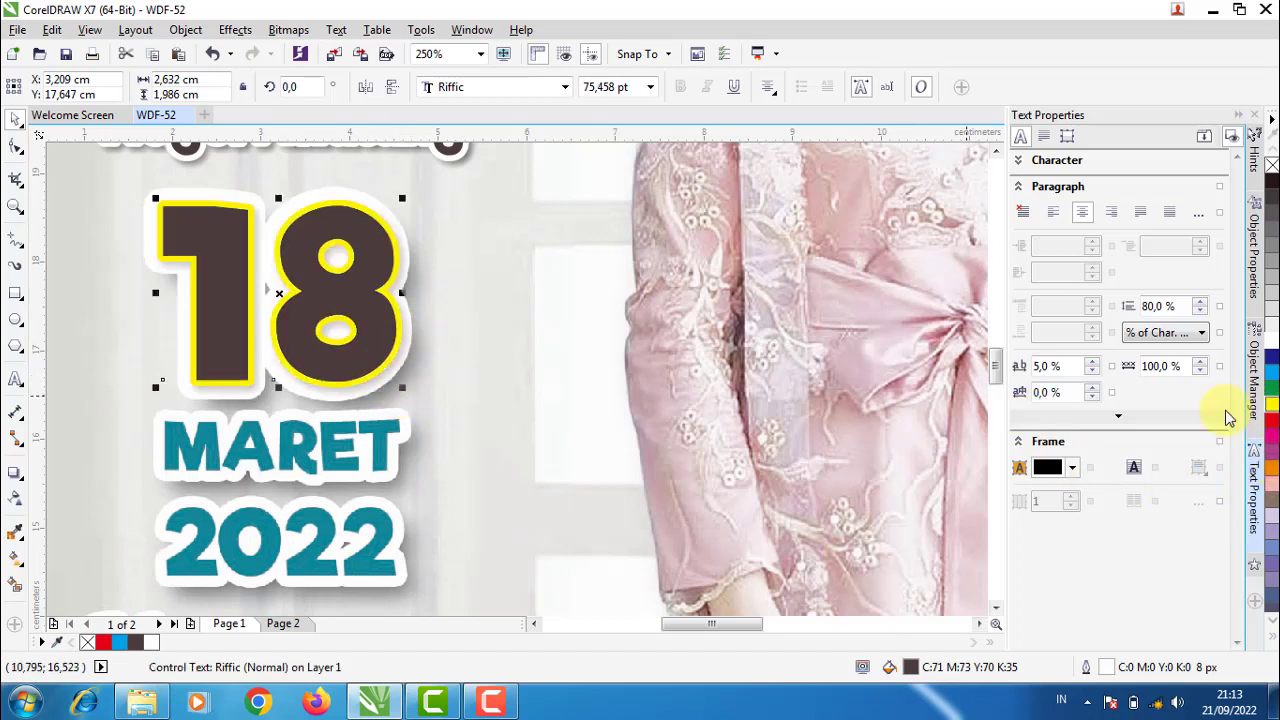
double_click(1106, 667)
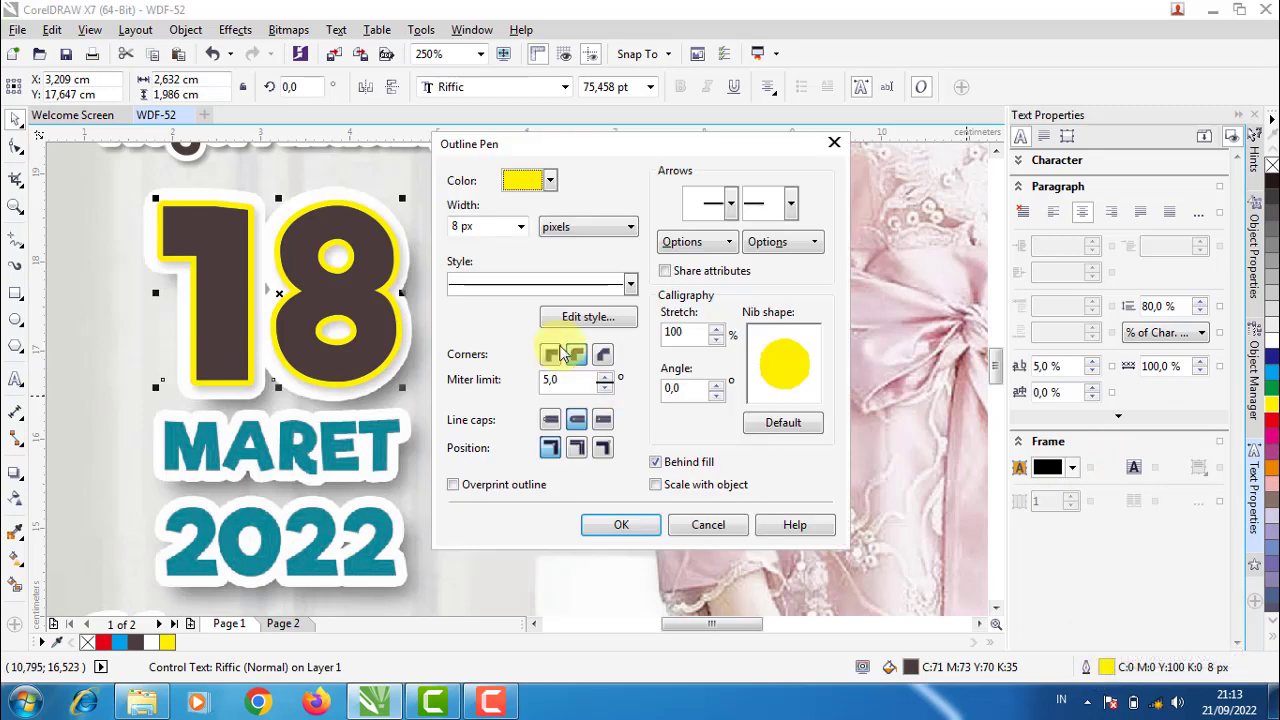
drag(503, 226, 428, 237)
text(15)
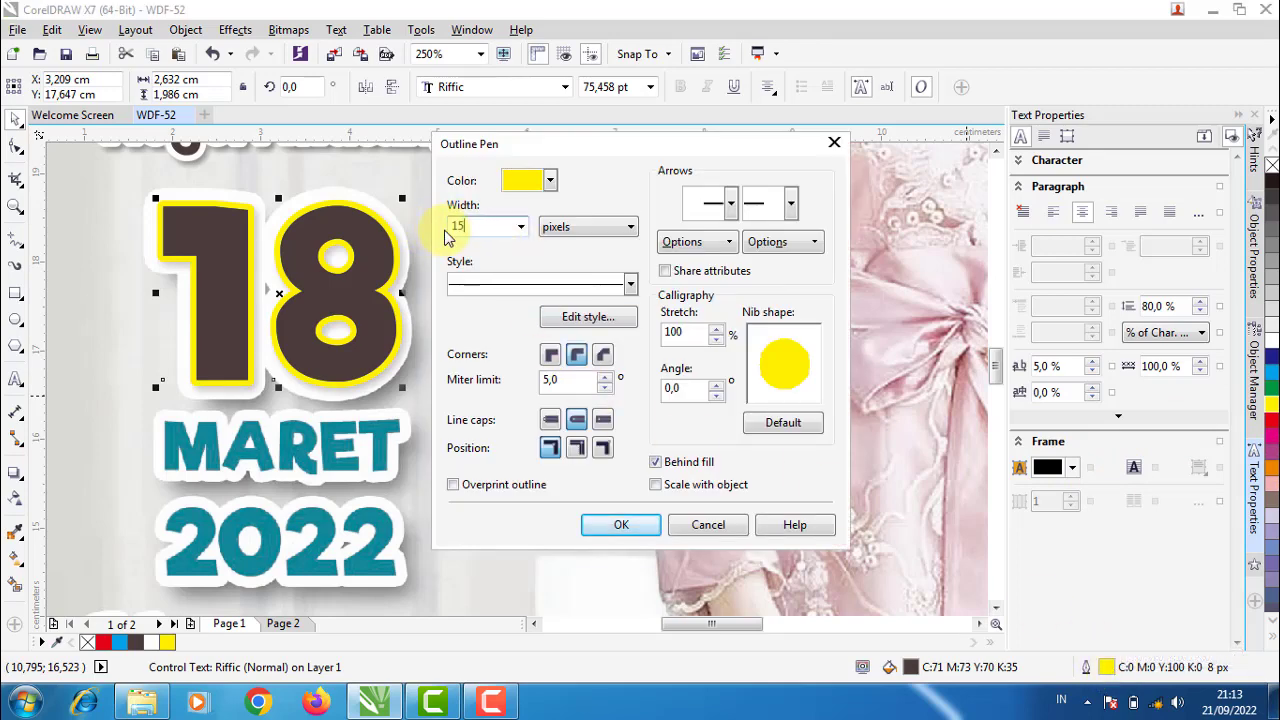
key(Return)
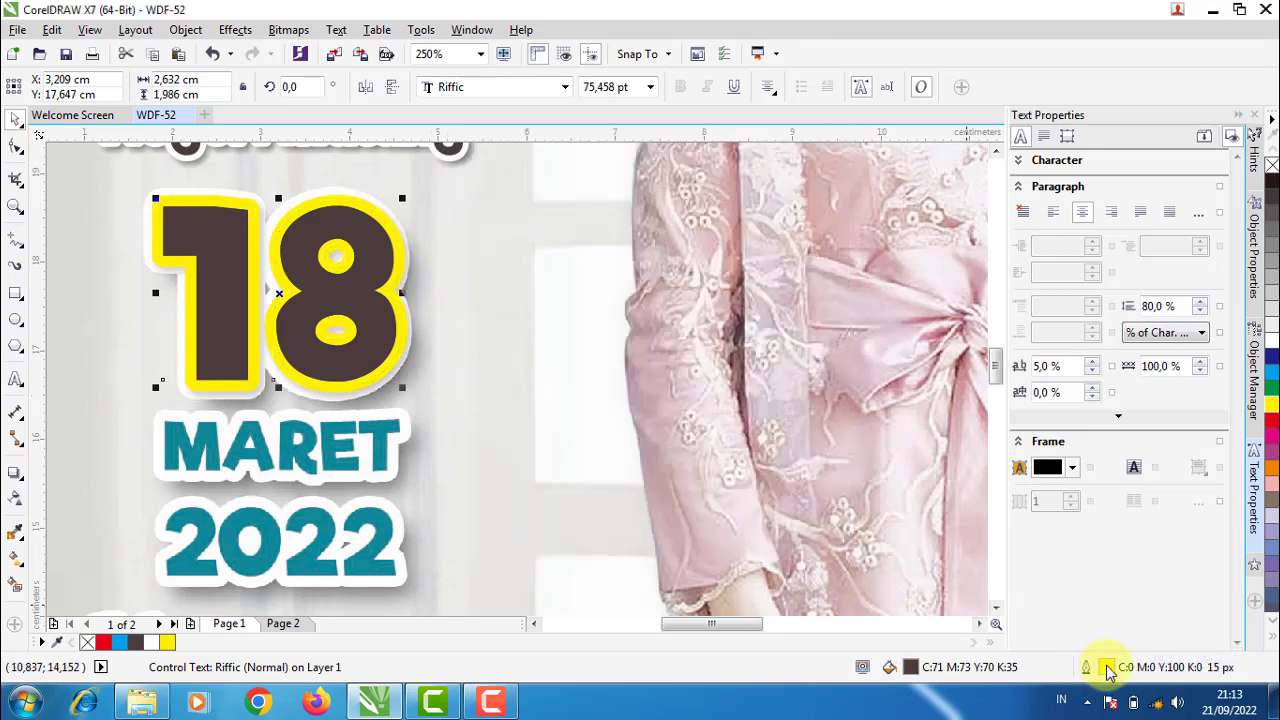
Increase the 18's outline width to 25 px
double_click(1106, 667)
text(5)
key(Return)
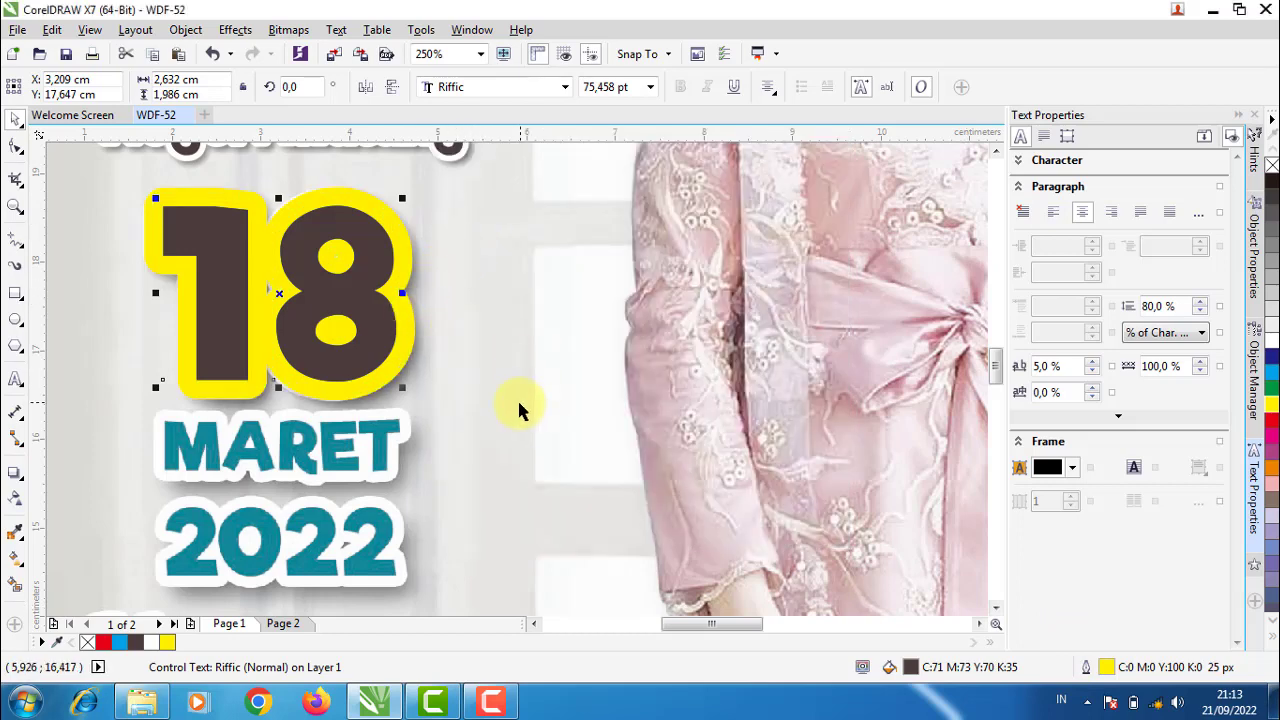
scroll(519, 410, down, 1)
click(571, 390)
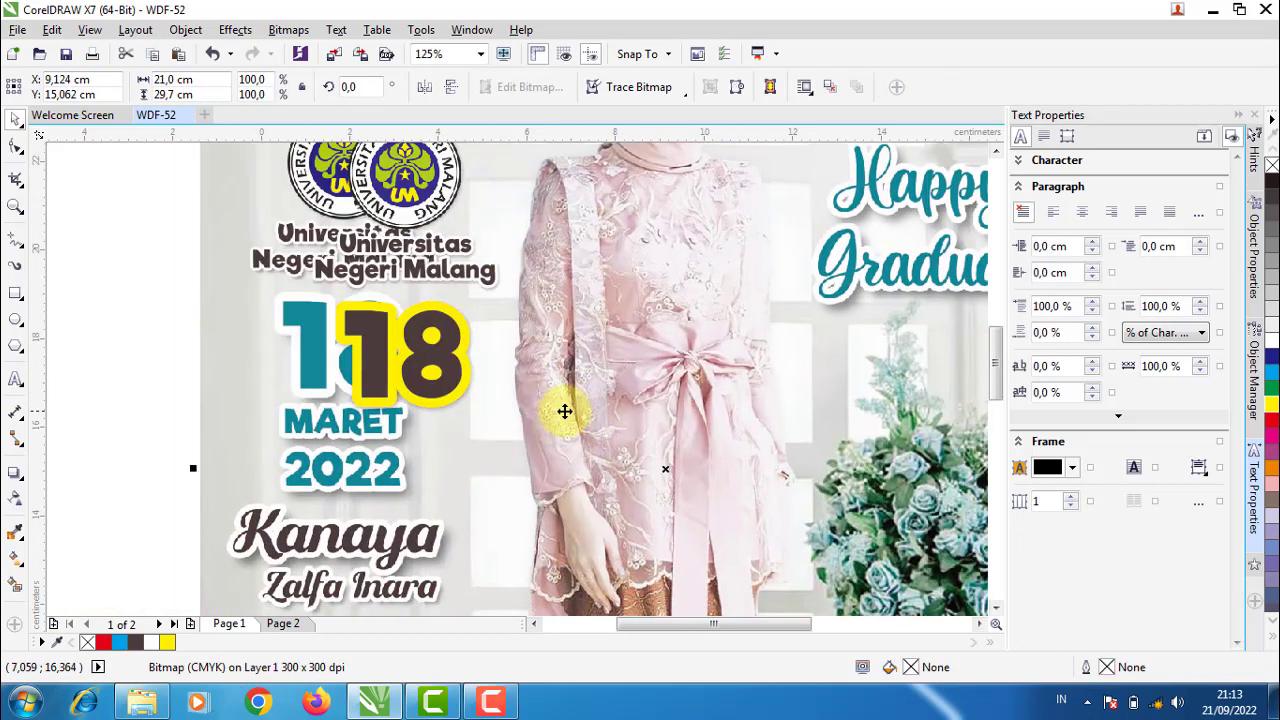
Fill the new 18 with the teal sampled from the original 1
scroll(378, 410, up, 1)
click(368, 356)
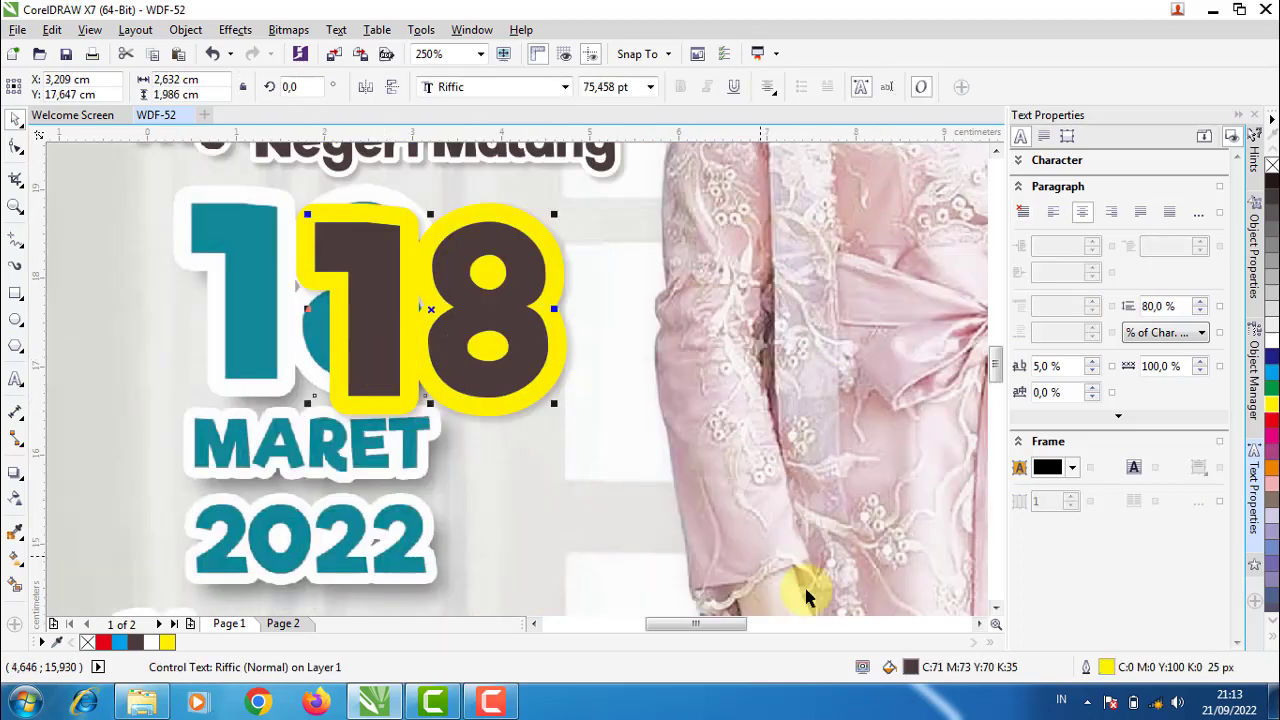
double_click(913, 668)
click(922, 258)
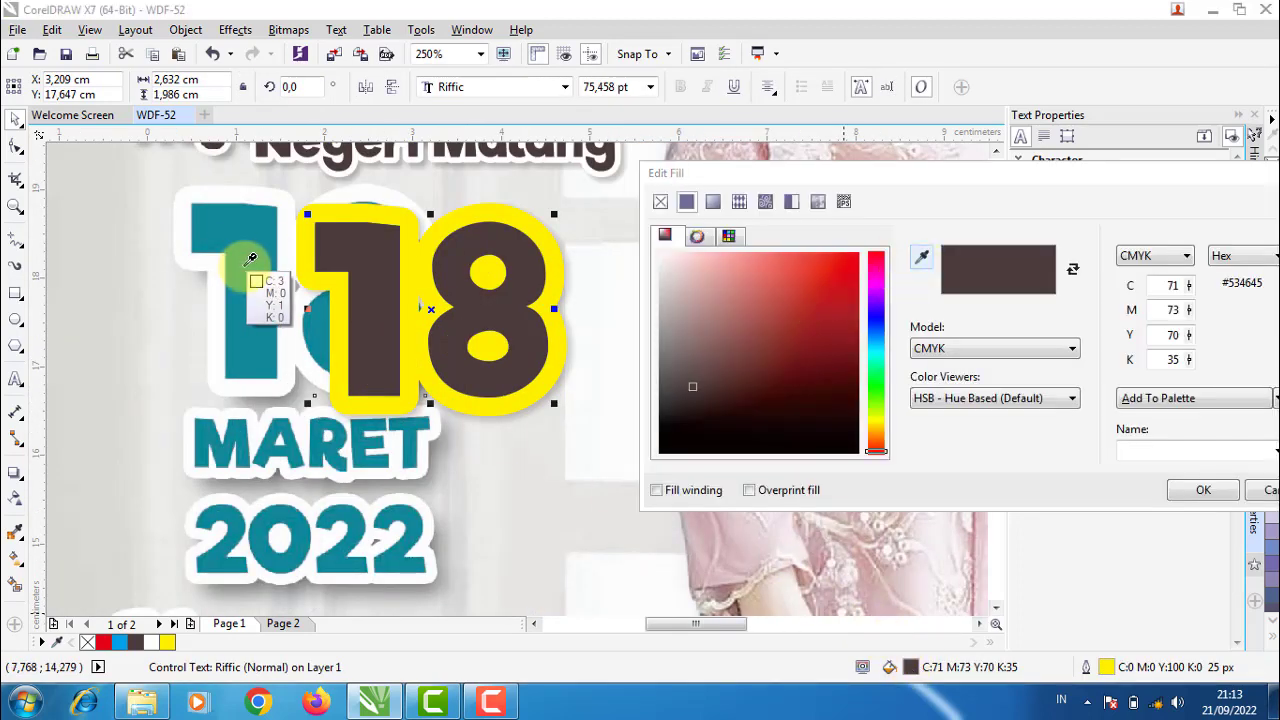
click(248, 262)
click(1177, 494)
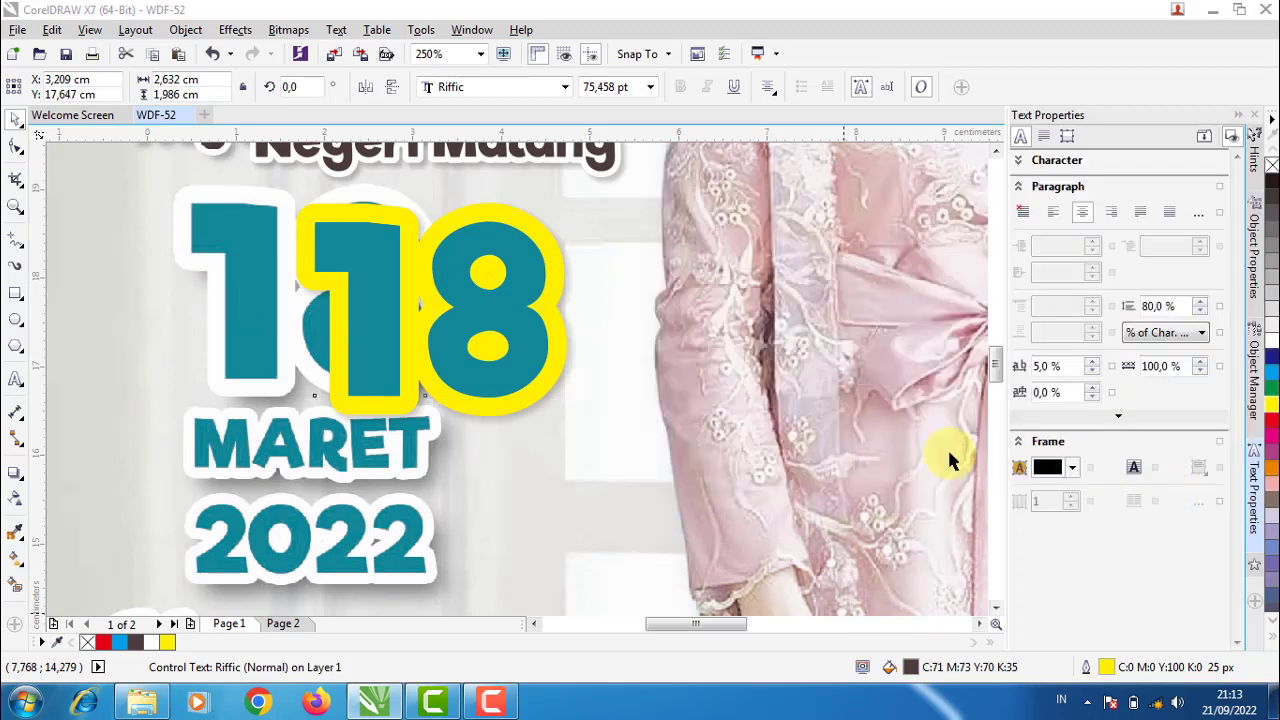
Give the 18 a white outline and a down-right drop shadow
right_click(1272, 345)
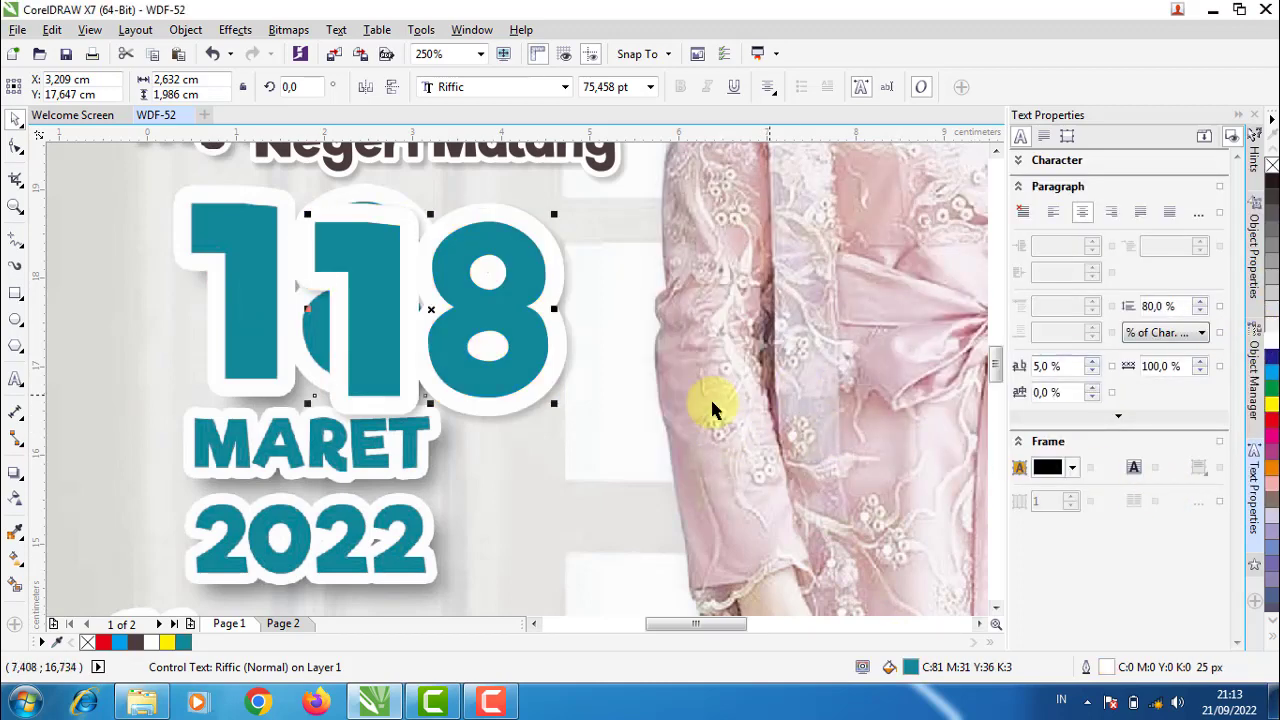
click(14, 474)
mouse_move(428, 306)
mouse_down()
mouse_move(547, 419)
mouse_move(622, 440)
mouse_up()
scroll(495, 418, up, 1)
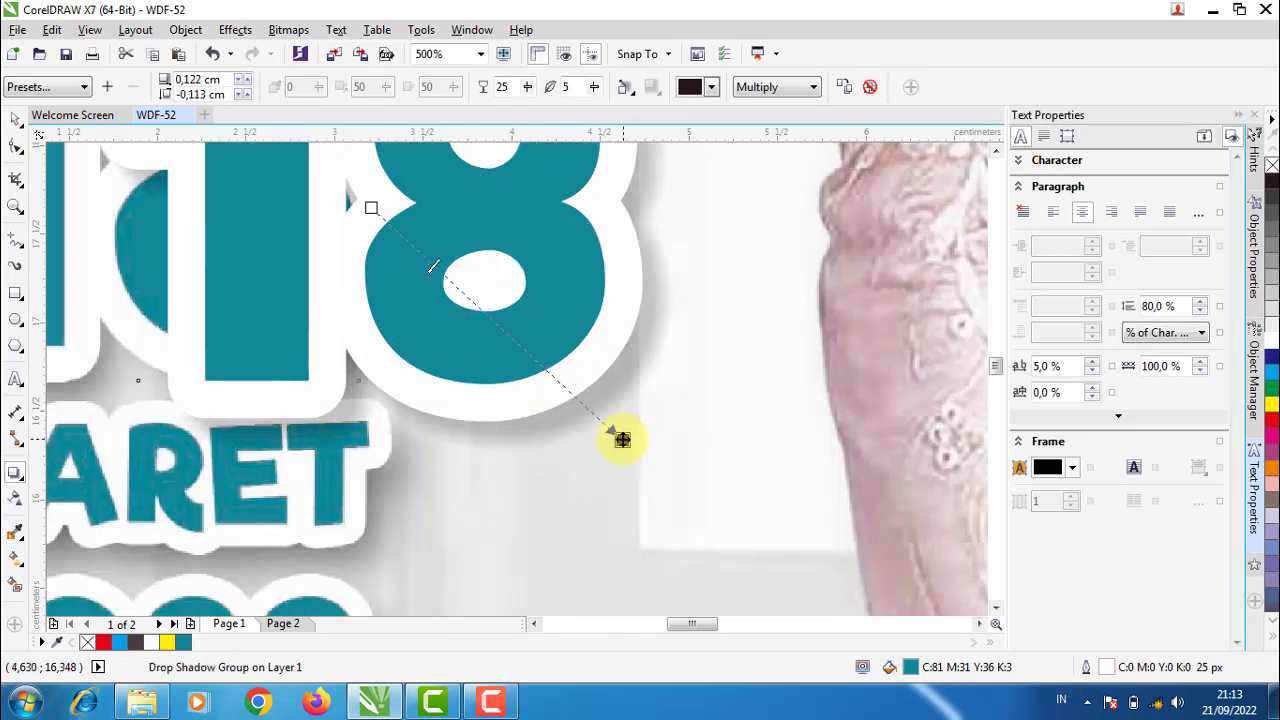
scroll(622, 440, down, 1)
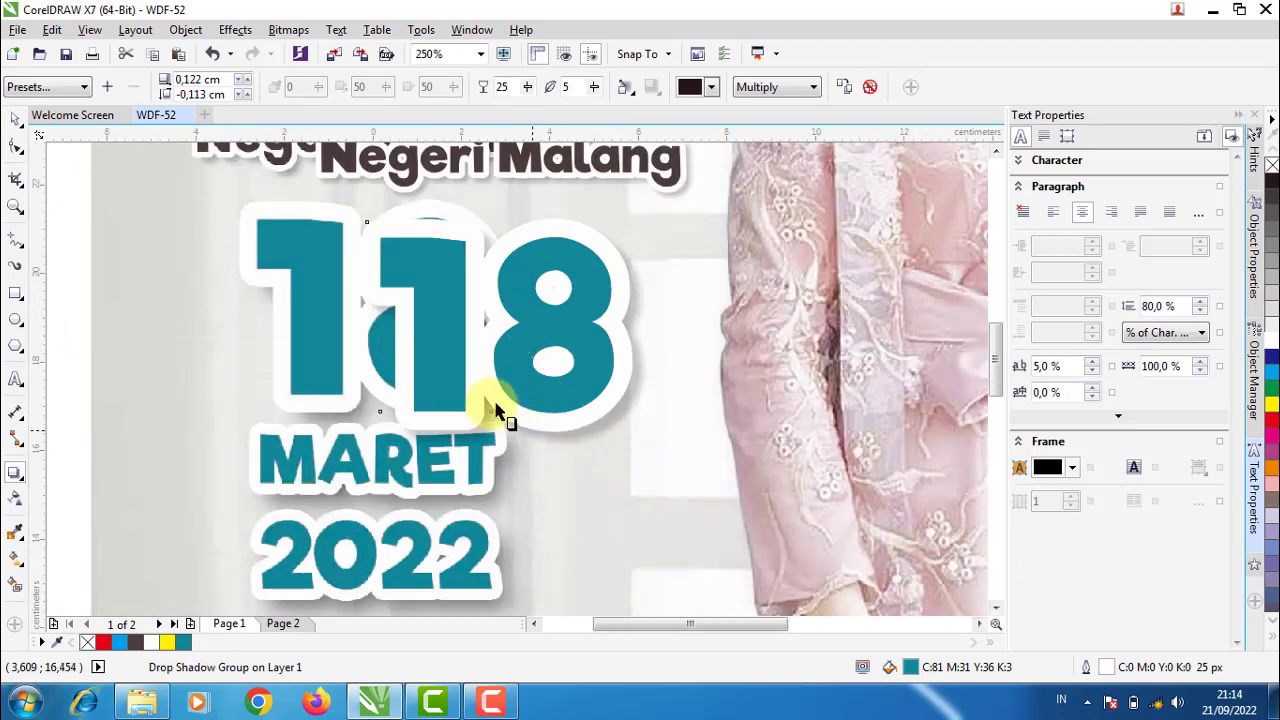
scroll(500, 414, down, 1)
click(17, 122)
Restore the background reference image to its original position and deselect everything
click(336, 252)
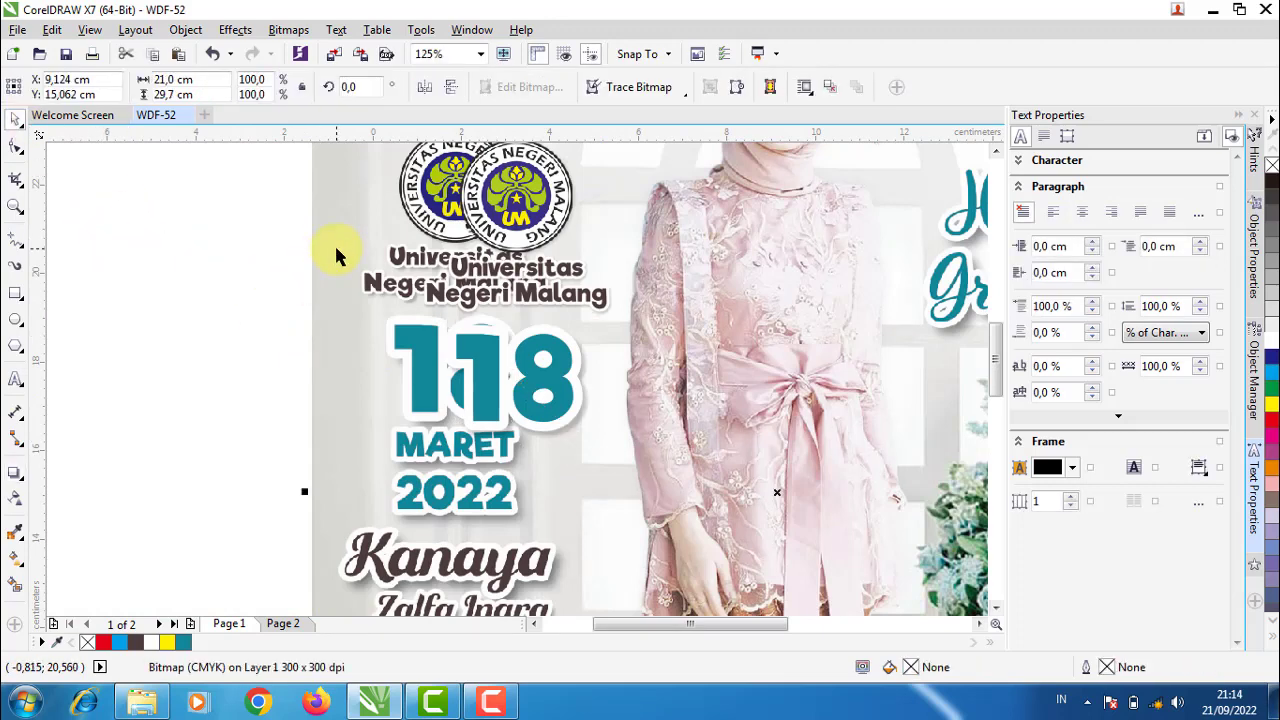
key(ctrl+z)
click(240, 335)
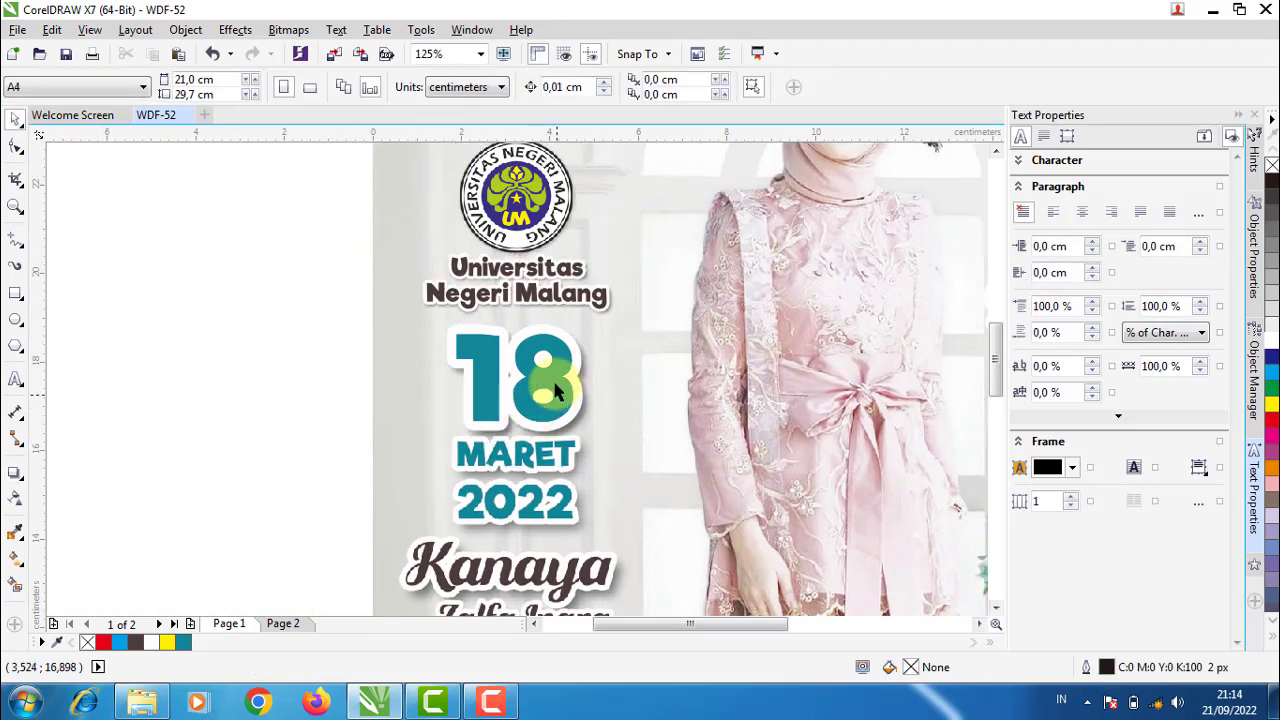
Copy the shadowed university text below the date and change the copy to 'MARET'
drag(802, 205, 802, 200)
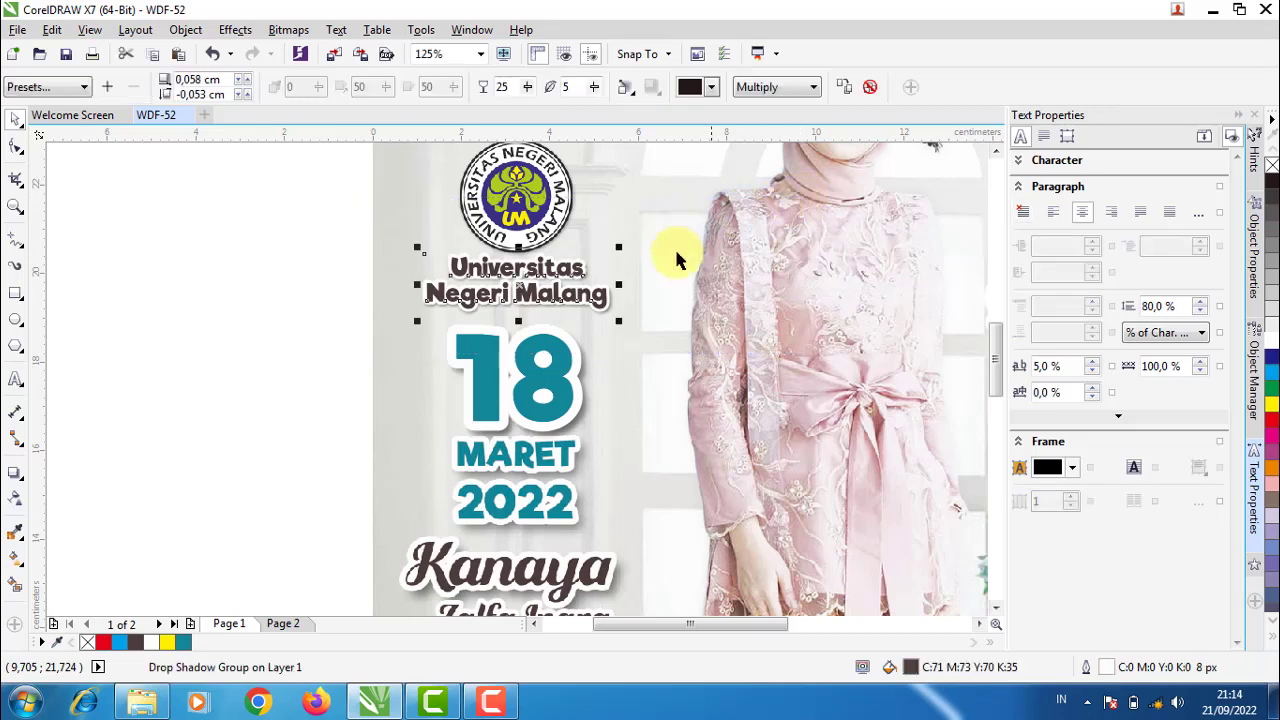
drag(535, 265, 665, 489)
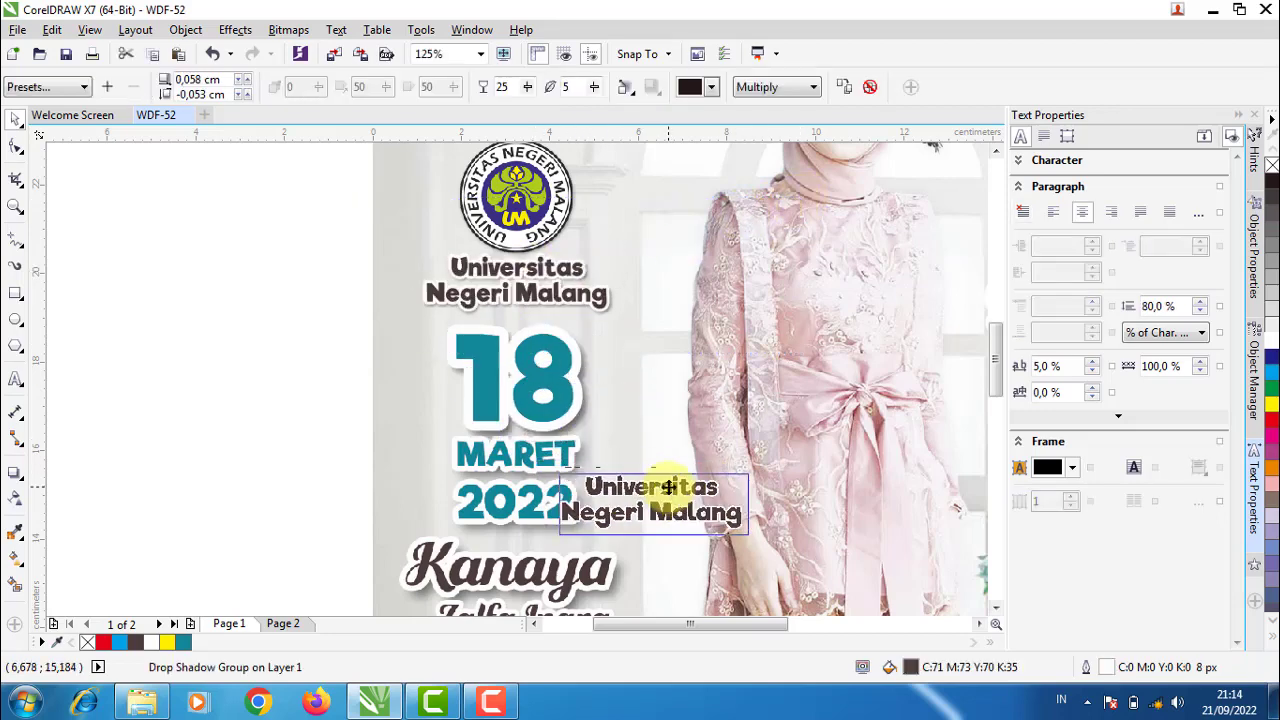
scroll(636, 517, up, 2)
scroll(636, 517, up, 2)
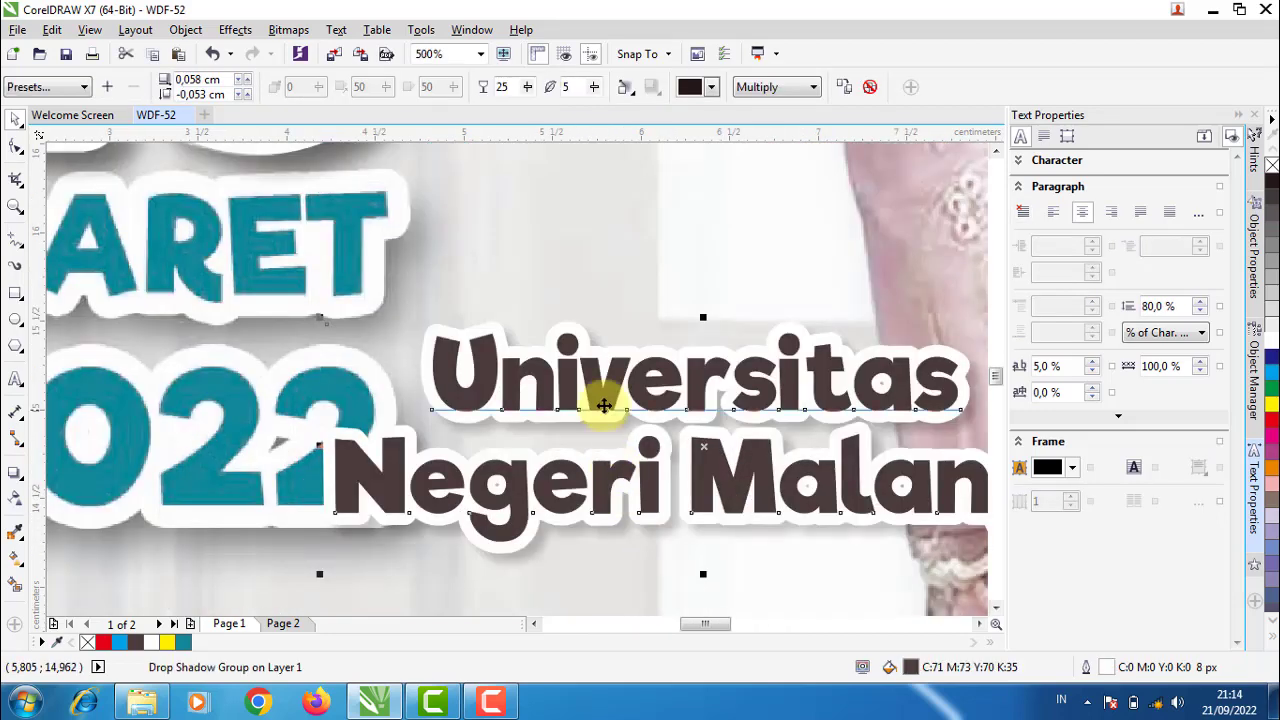
double_click(601, 398)
scroll(630, 402, down, 2)
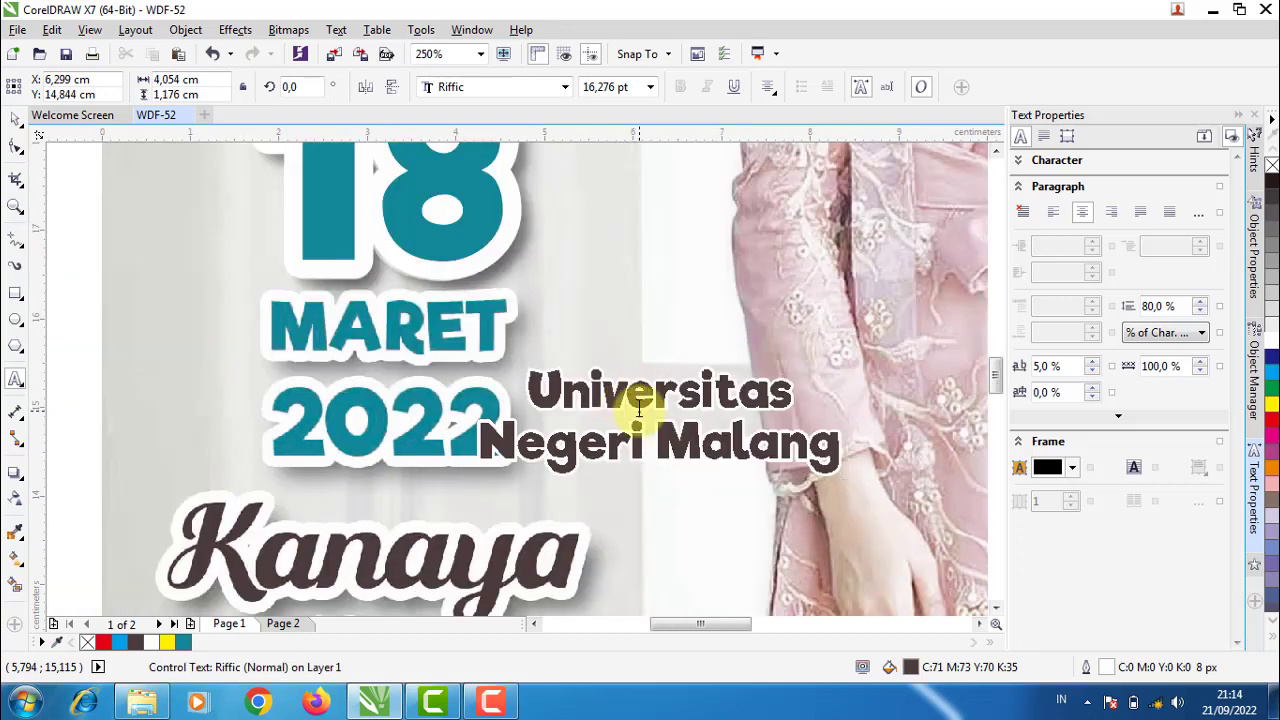
key(ctrl+a)
text(MA)
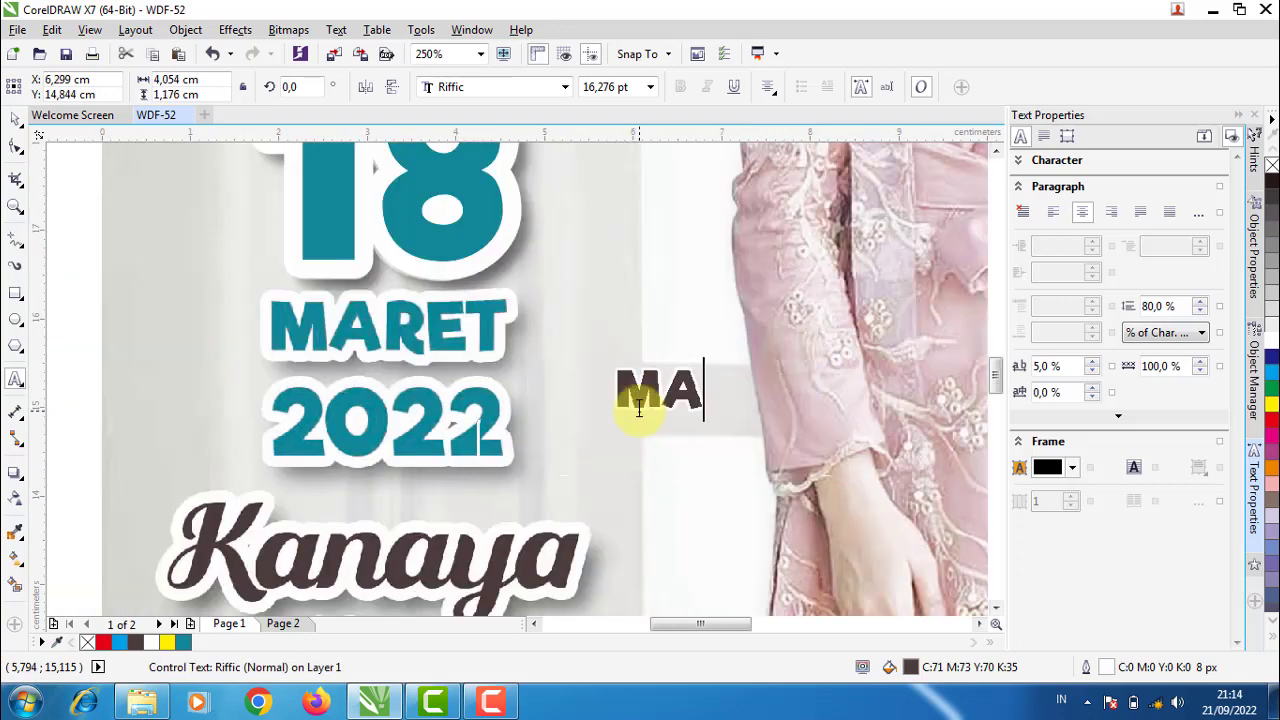
text(RET)
Move the dark MARET onto the teal MARET and enlarge it to cover it
click(16, 120)
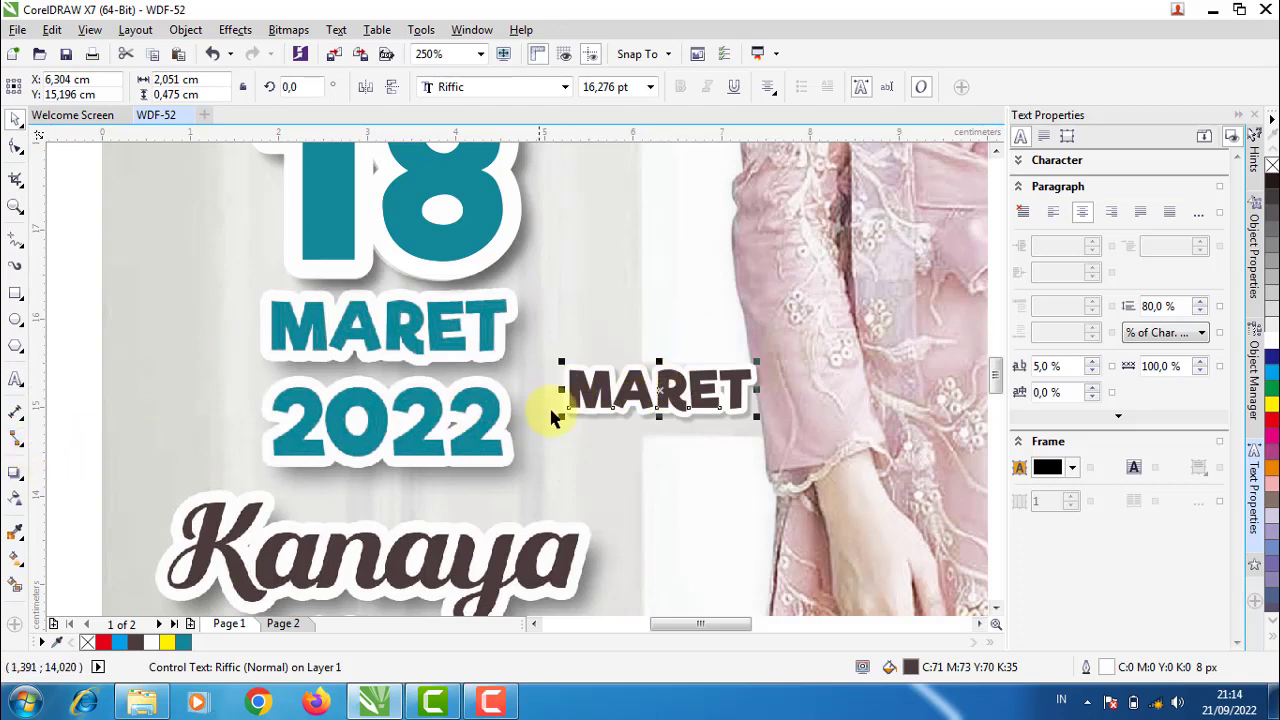
drag(539, 373, 281, 317)
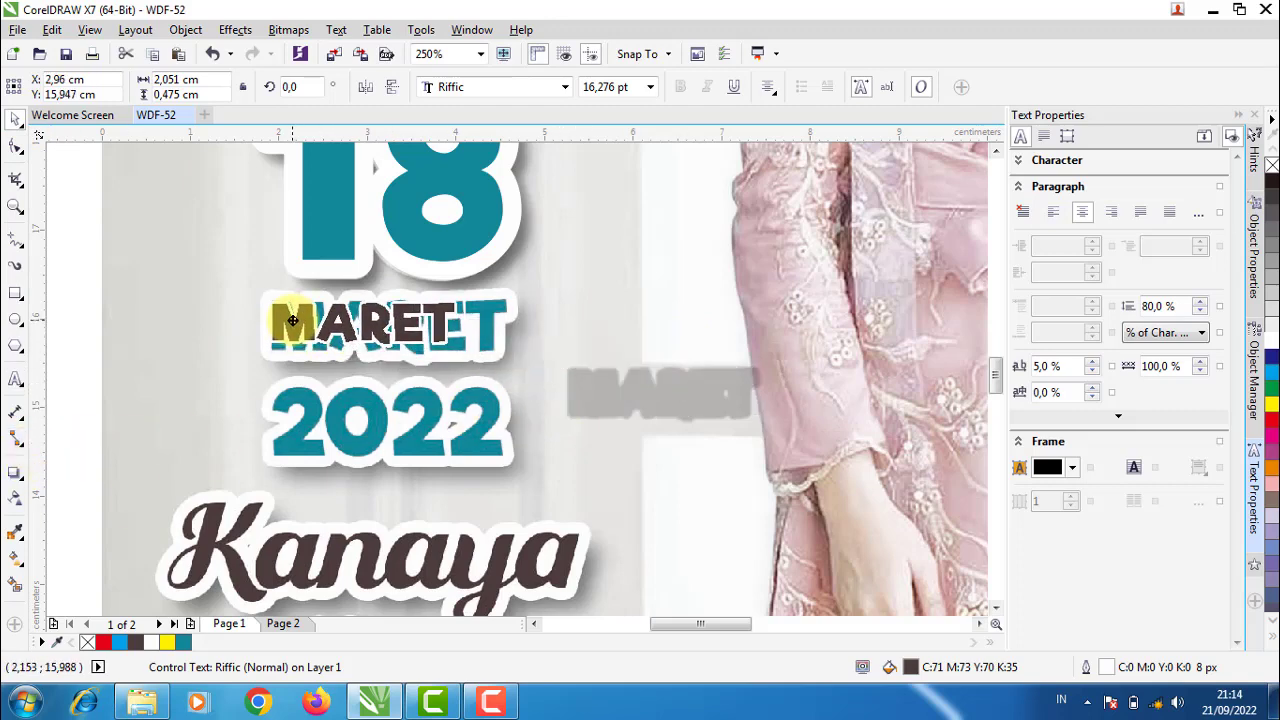
scroll(455, 370, up, 2)
drag(460, 335, 563, 362)
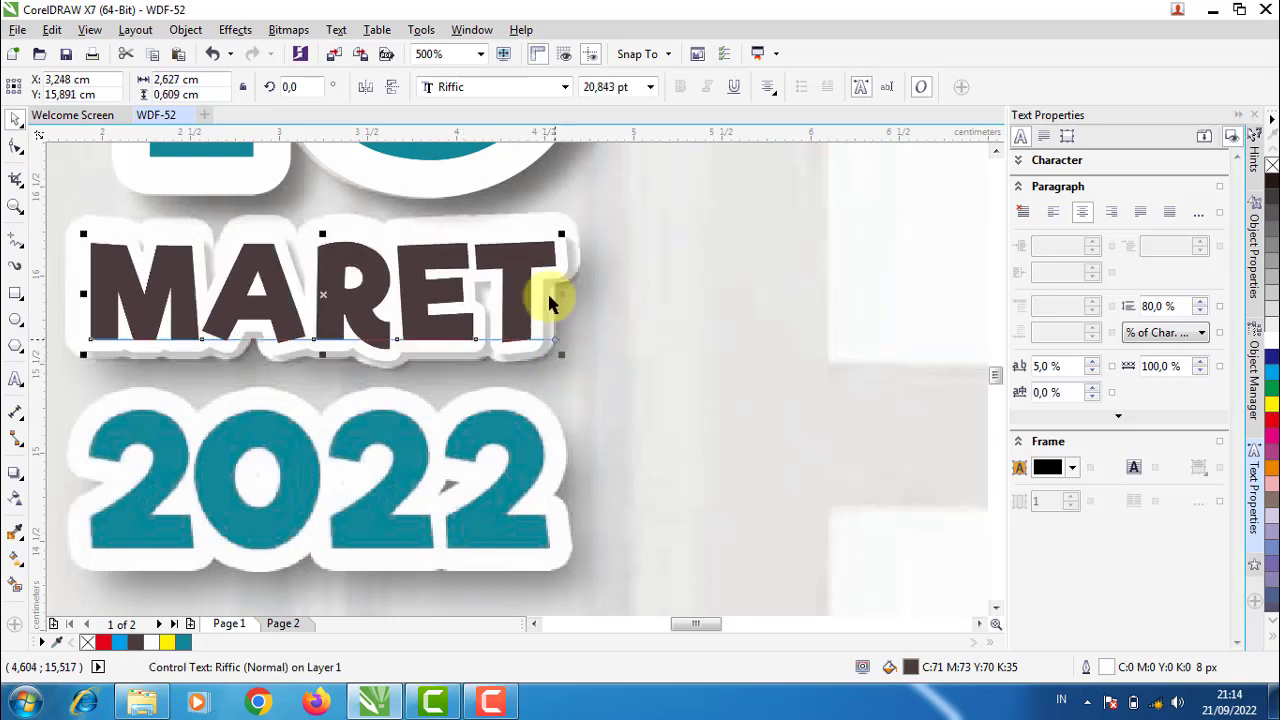
Give MARET a yellow outline 15 px wide
scroll(530, 265, up, 2)
scroll(509, 249, up, 2)
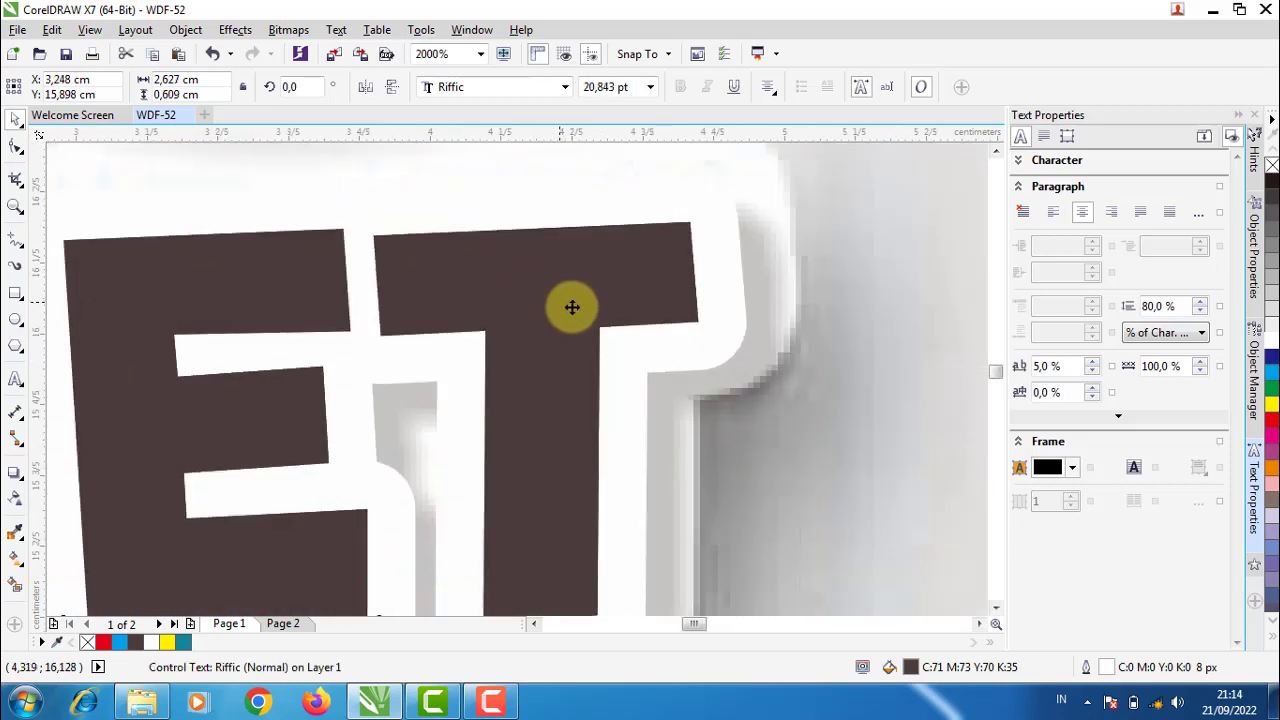
scroll(571, 306, down, 2)
right_click(1274, 408)
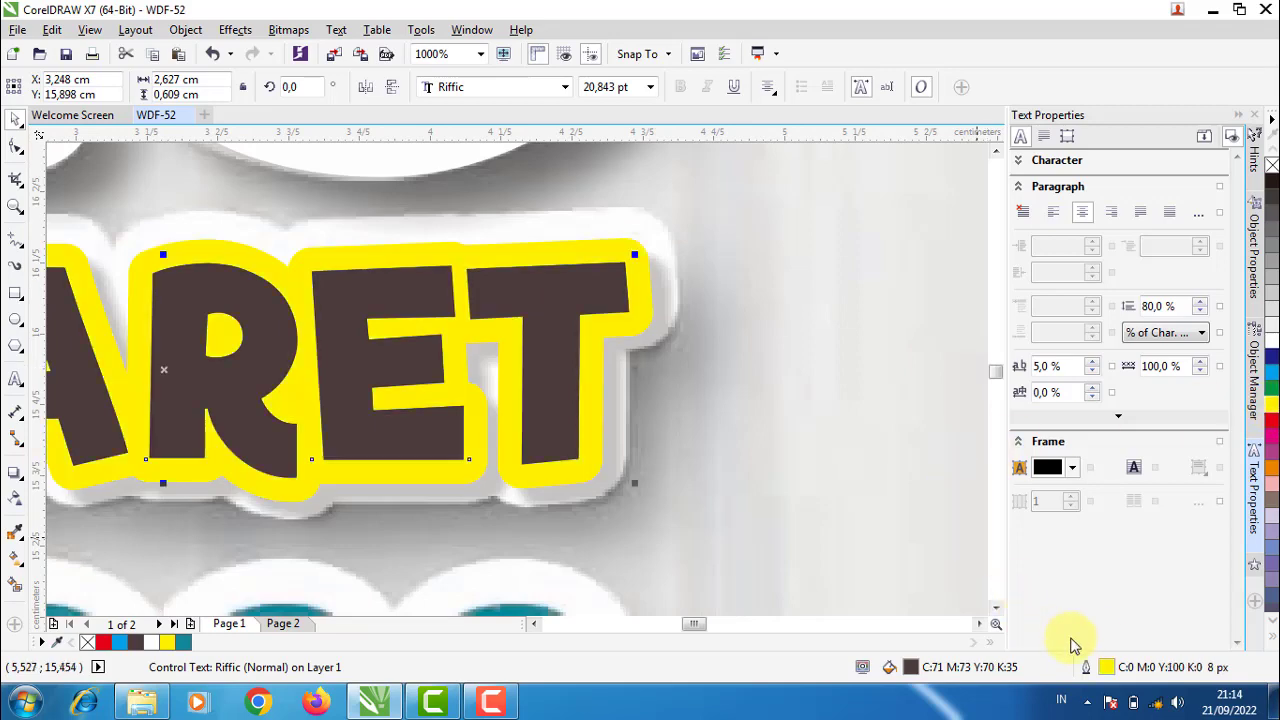
double_click(1108, 668)
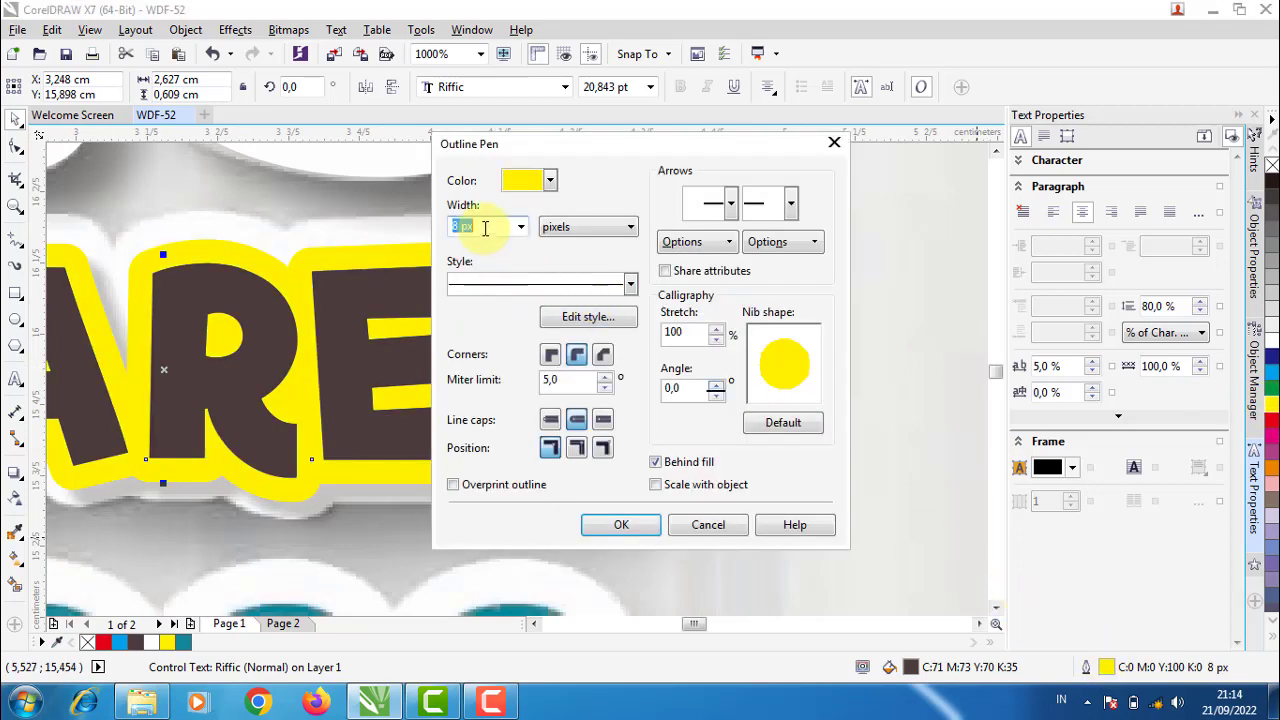
click(623, 522)
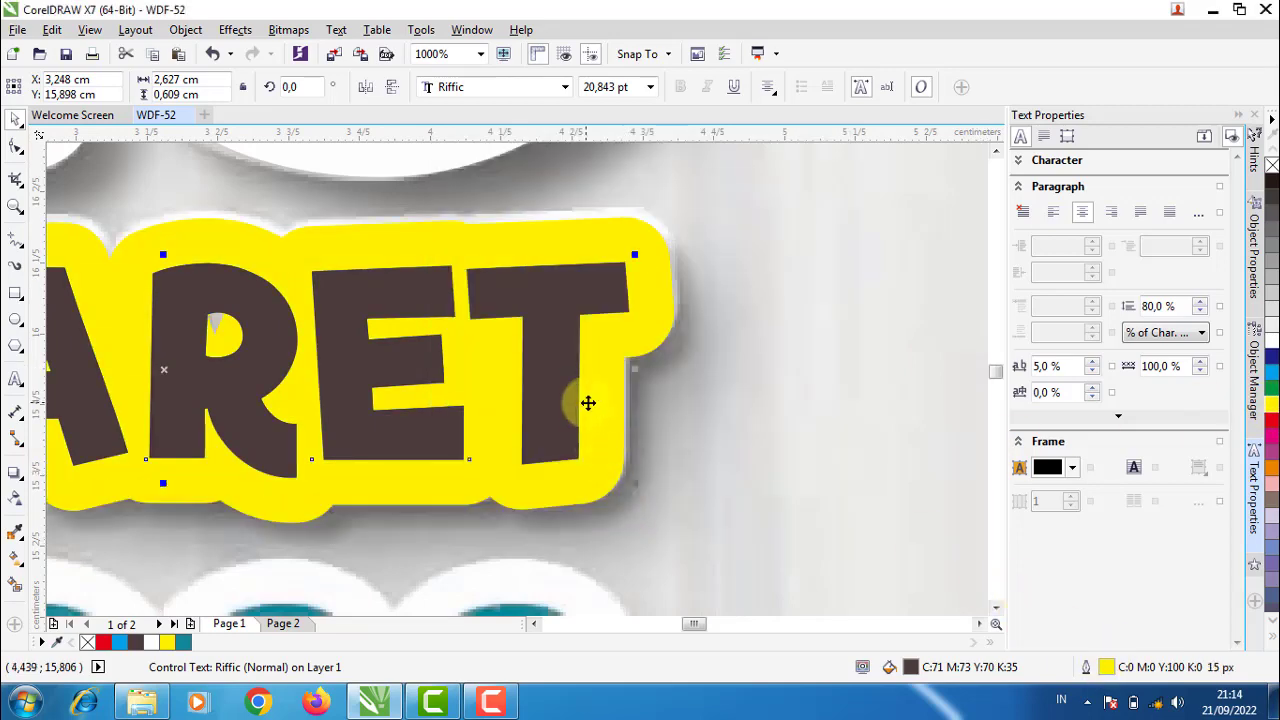
Fill MARET with the teal sampled from the 2022 numbers
scroll(617, 397, down, 1)
scroll(443, 386, down, 1)
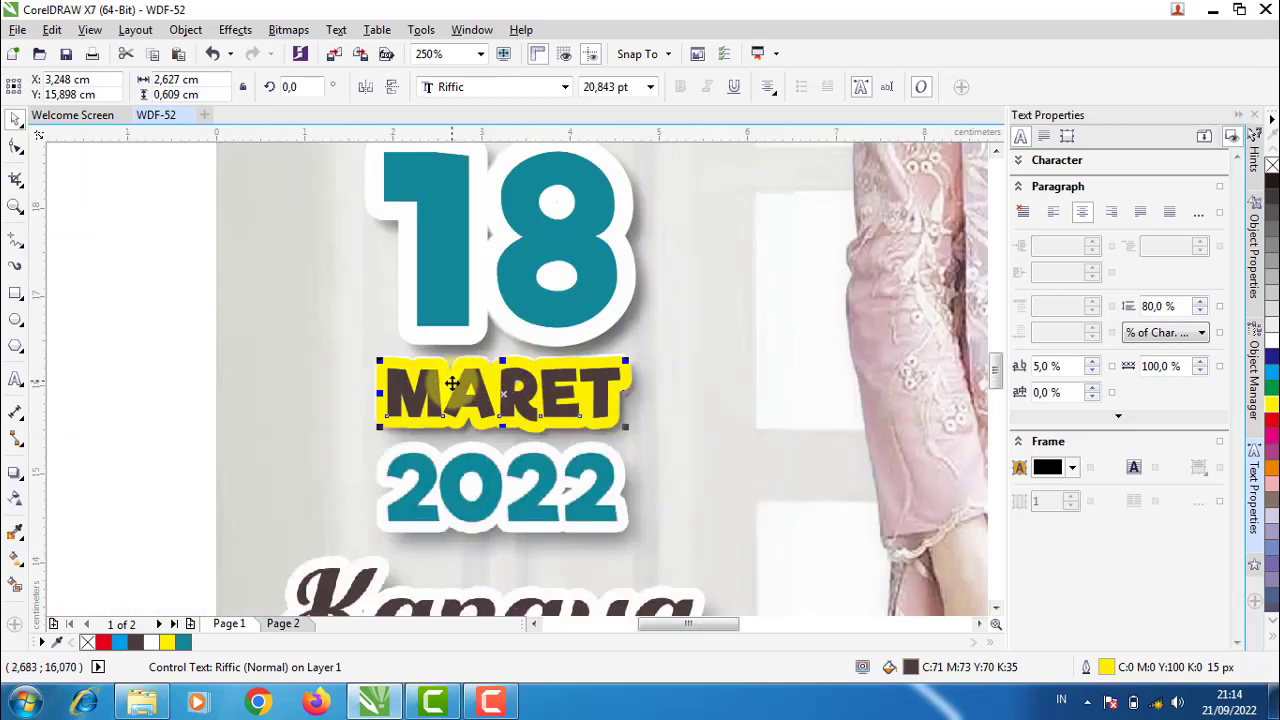
scroll(449, 388, up, 1)
scroll(447, 386, down, 1)
click(660, 363)
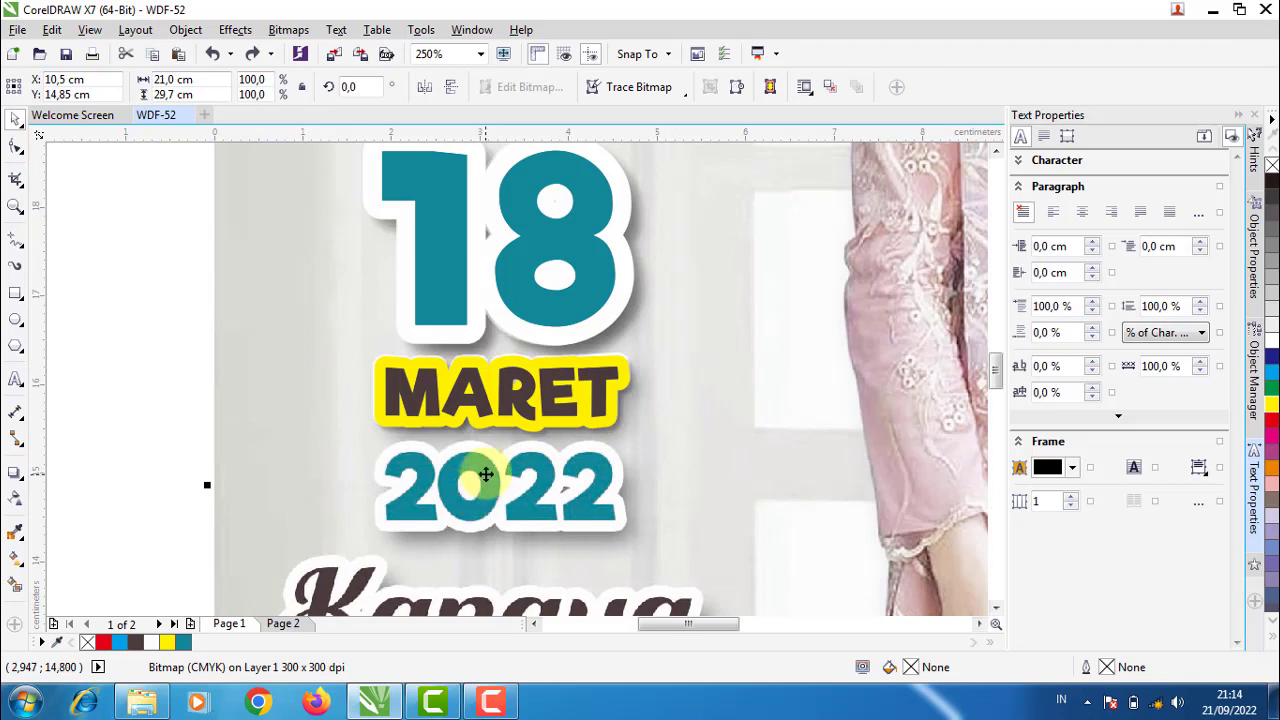
scroll(486, 392, up, 1)
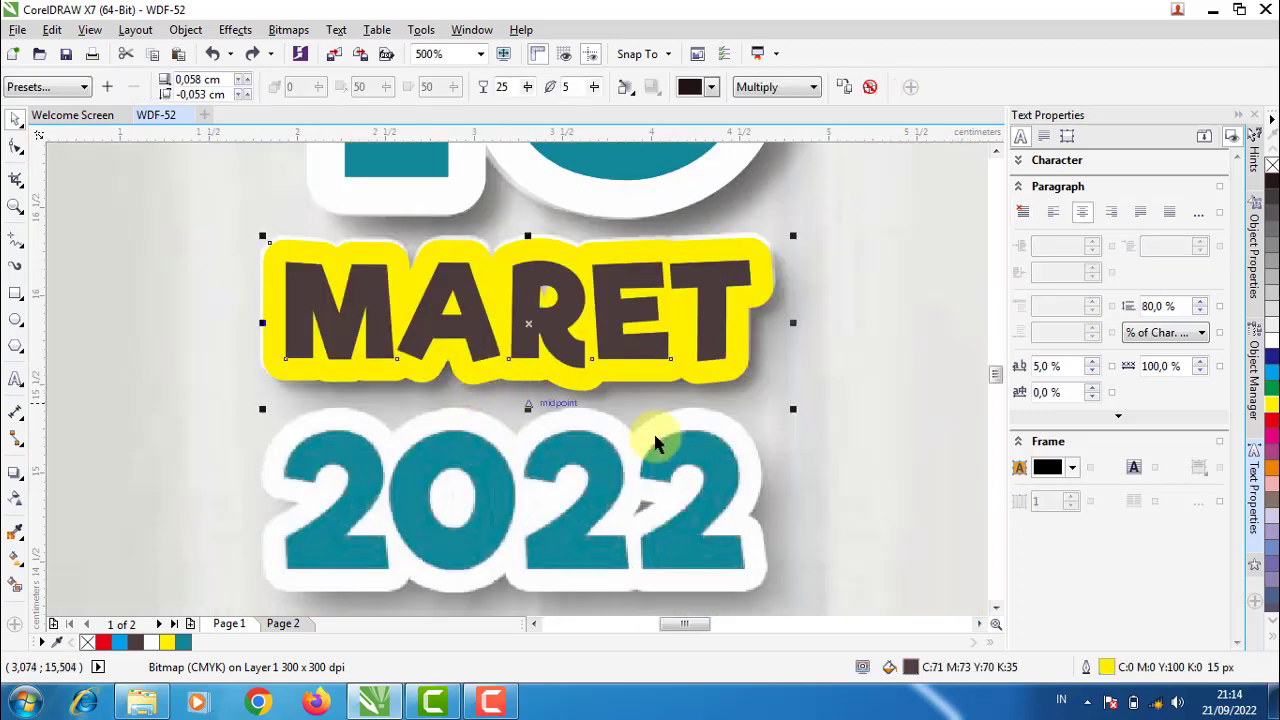
double_click(910, 667)
click(921, 257)
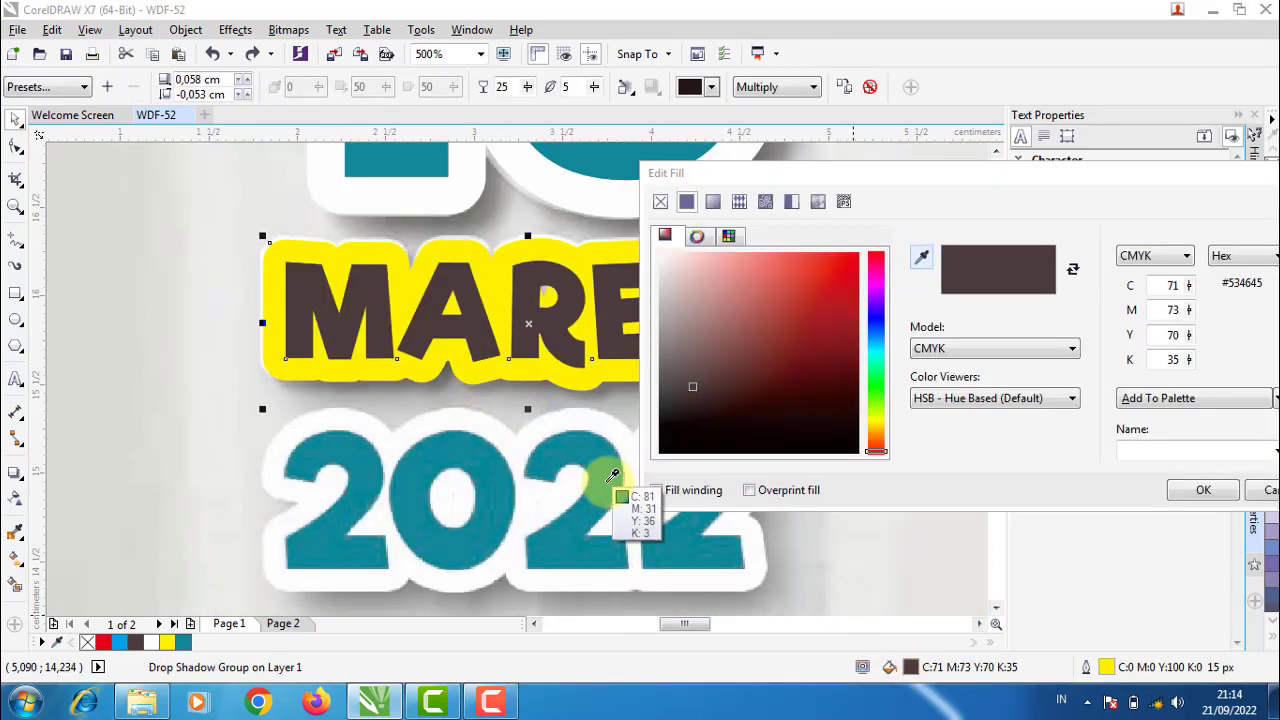
click(612, 476)
click(1203, 492)
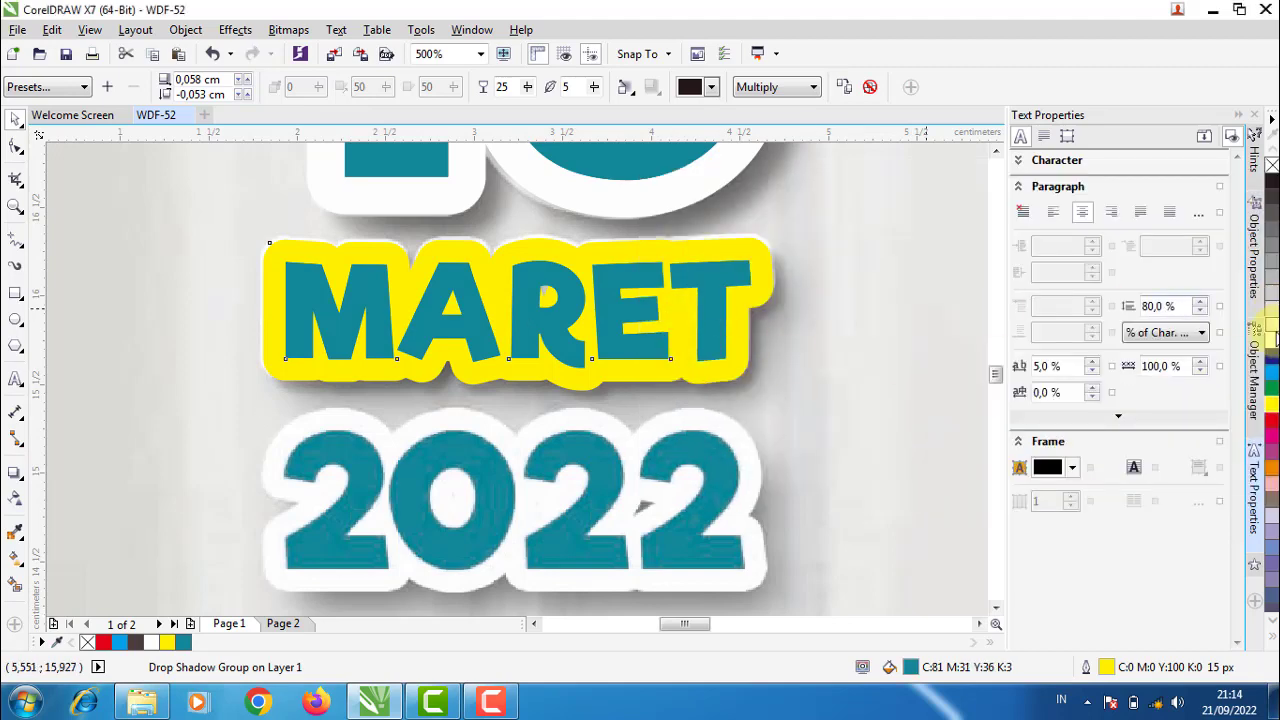
Change MARET's outline colour back to white
right_click(1272, 343)
scroll(457, 343, down, 2)
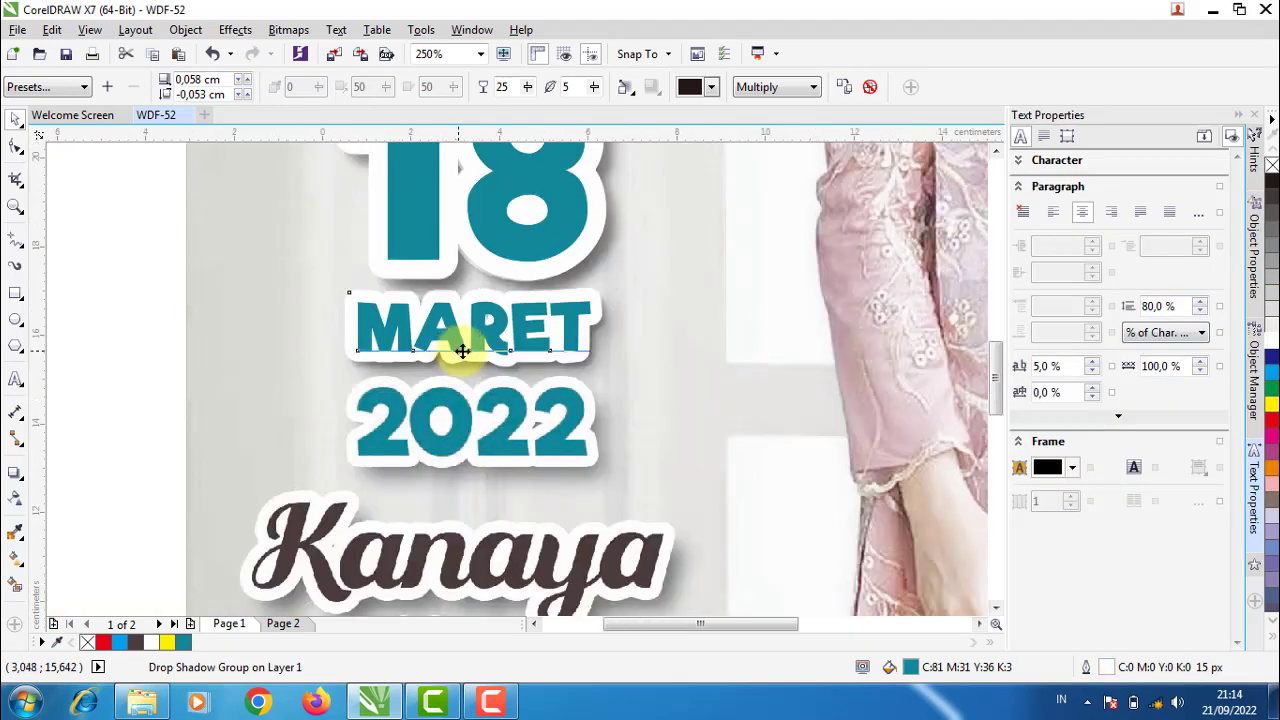
scroll(457, 343, down, 2)
drag(599, 416, 530, 398)
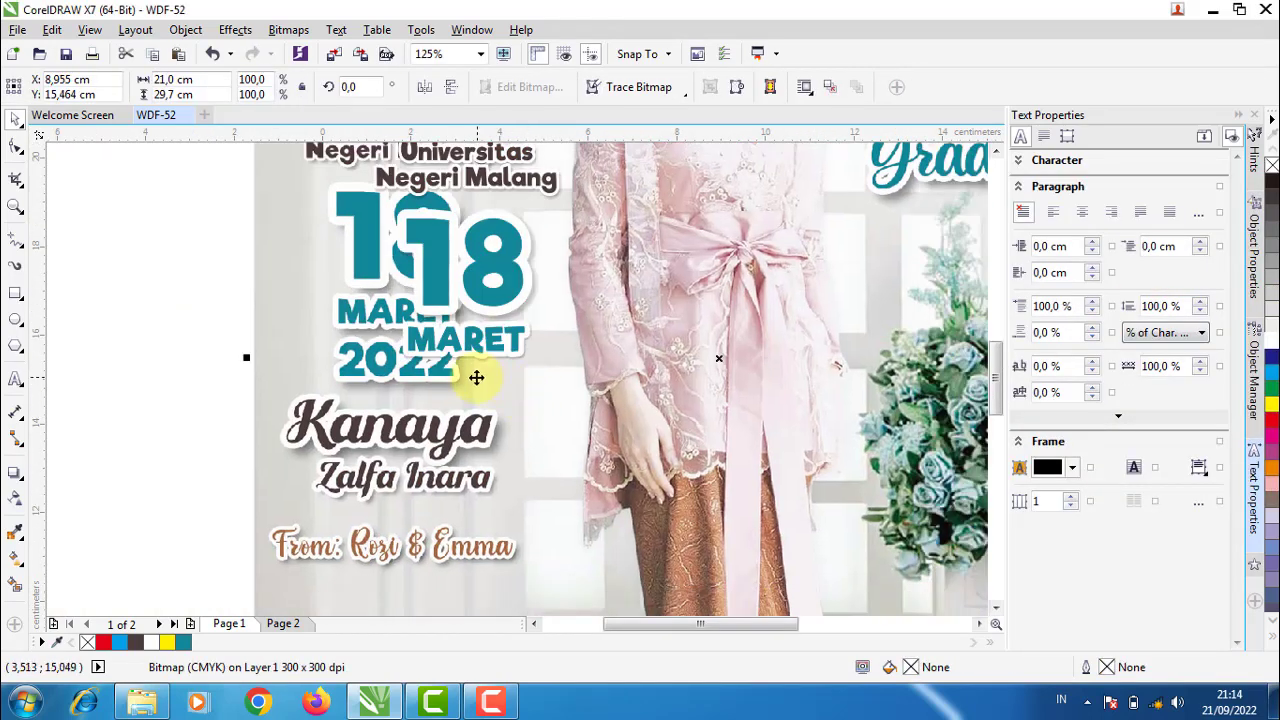
scroll(476, 377, up, 2)
Add a drop shadow beneath MARET
click(491, 327)
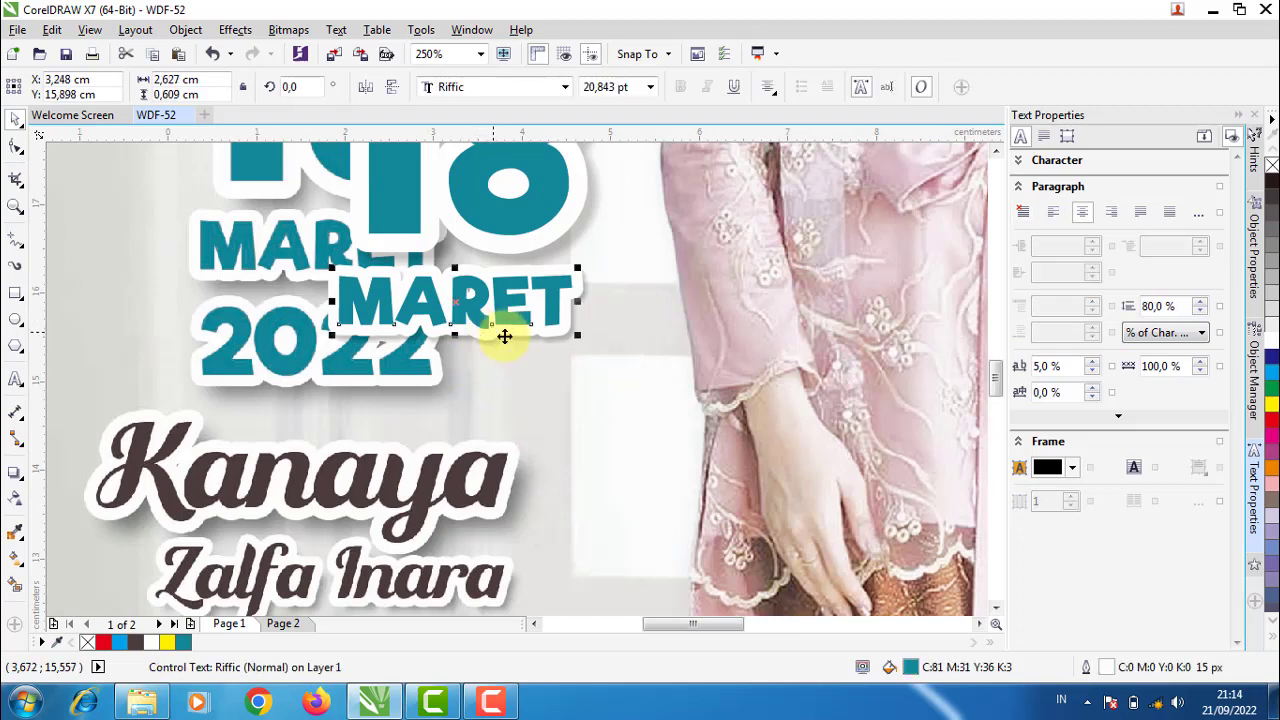
click(14, 476)
scroll(502, 344, up, 1)
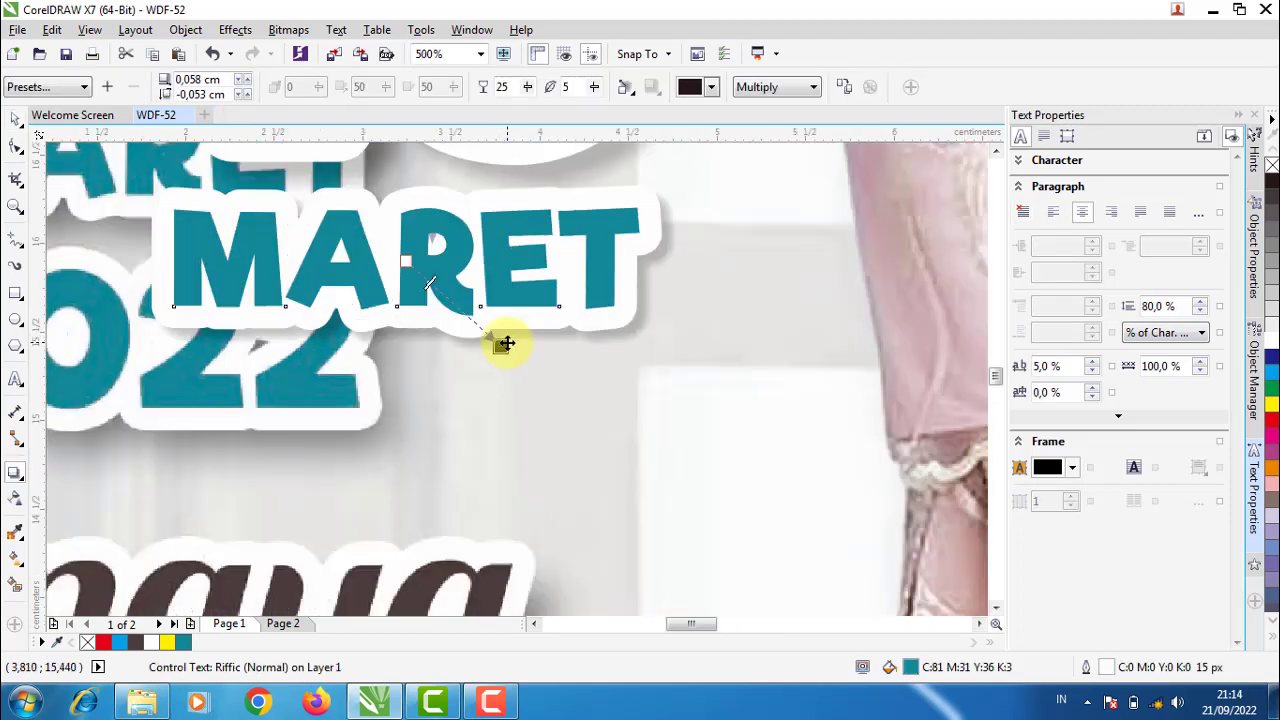
drag(502, 347, 509, 354)
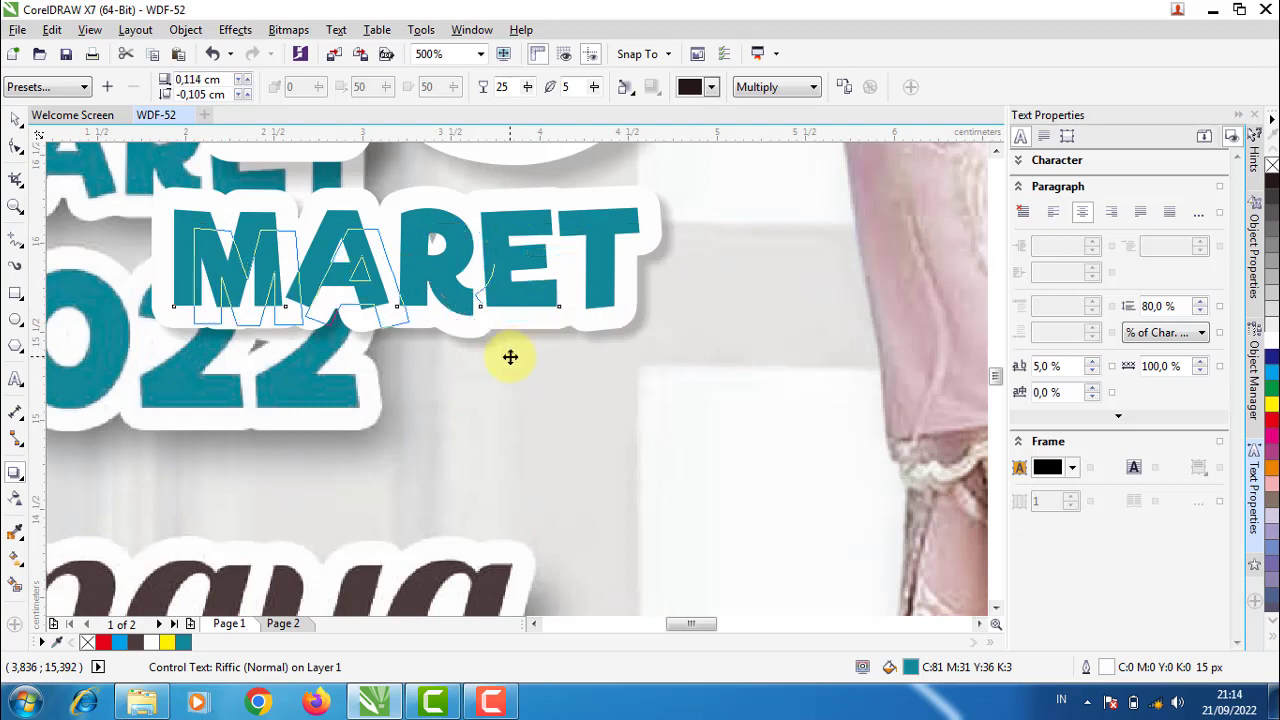
scroll(575, 373, down, 1)
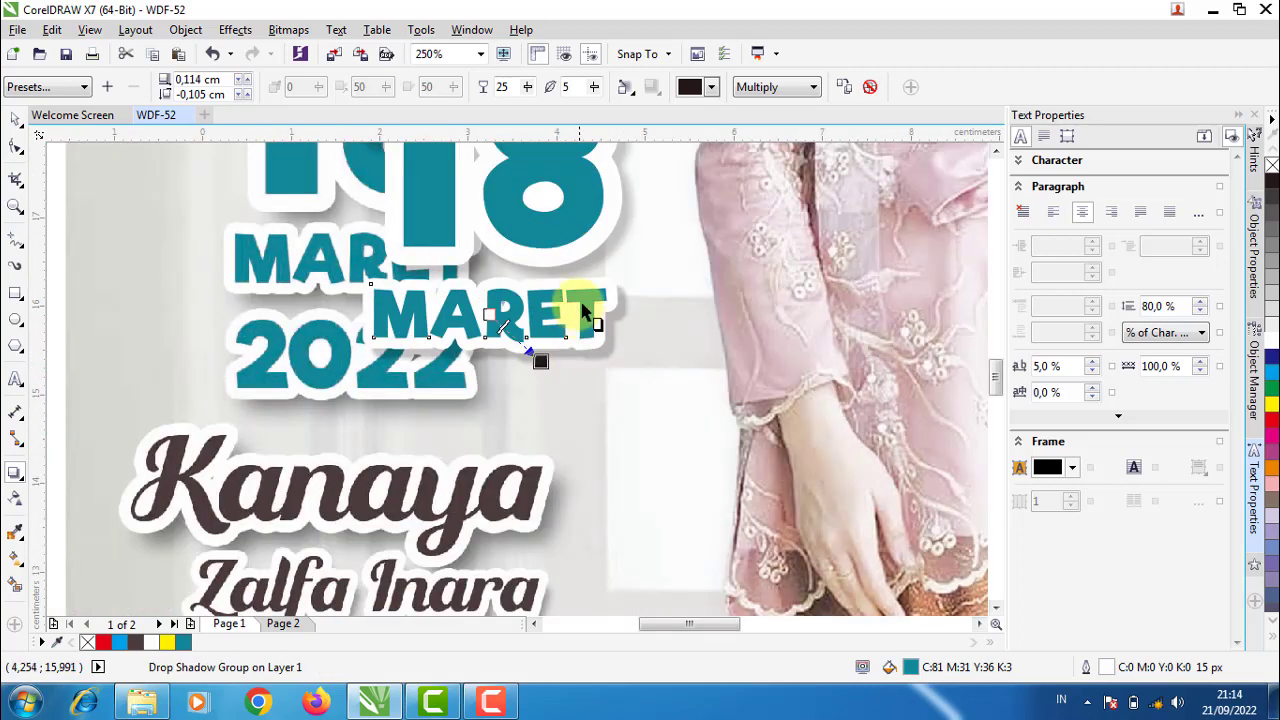
Adjust the offset of MARET's shadow and clear the selection
scroll(586, 309, up, 1)
scroll(586, 309, up, 1)
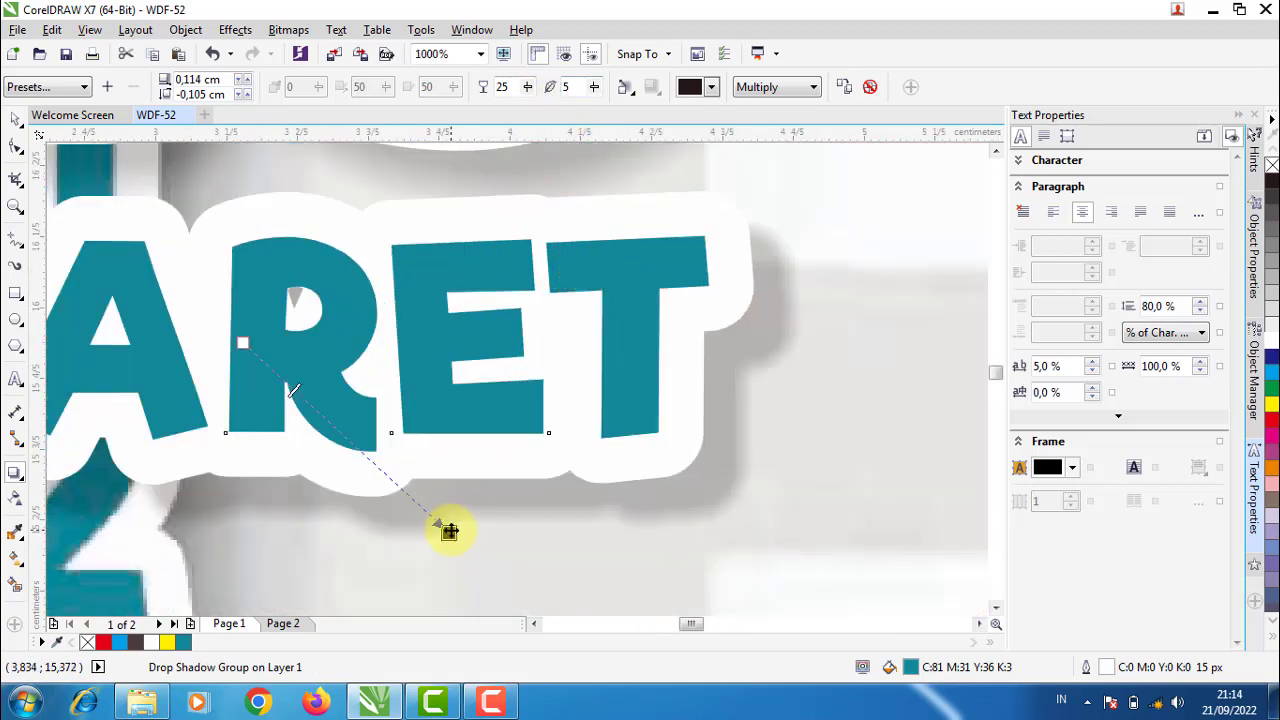
drag(449, 530, 442, 526)
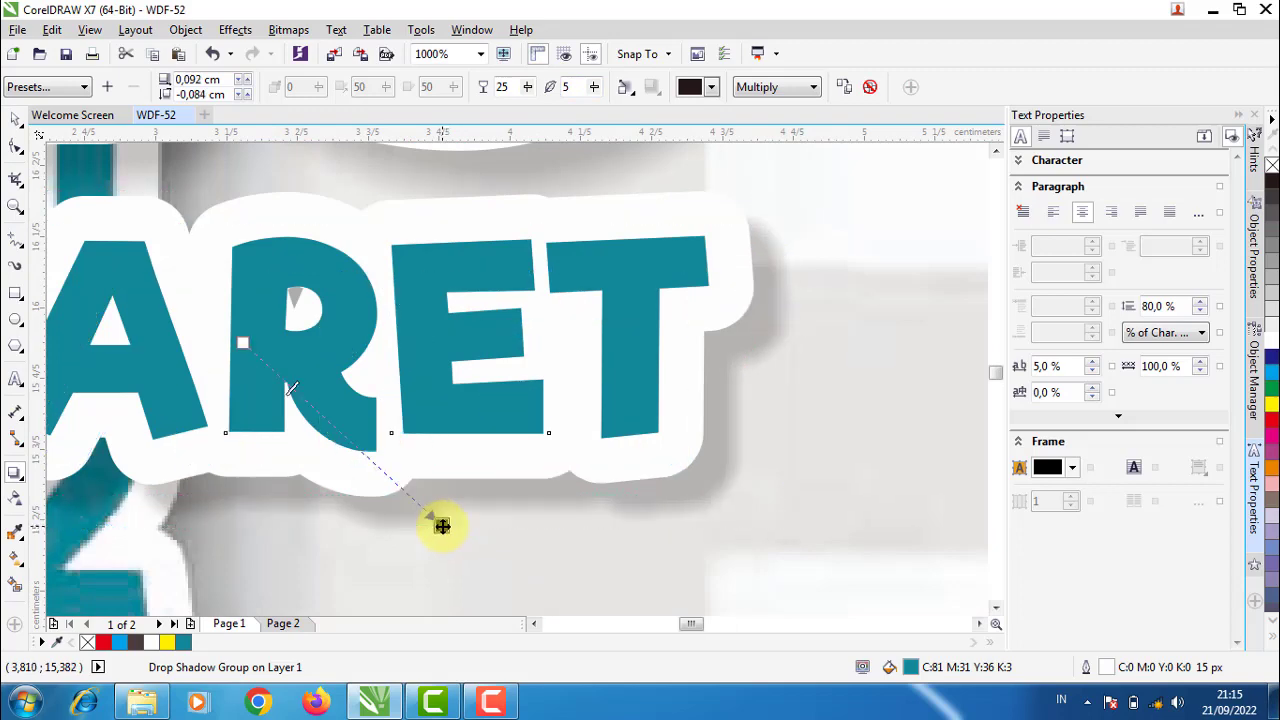
scroll(442, 526, down, 1)
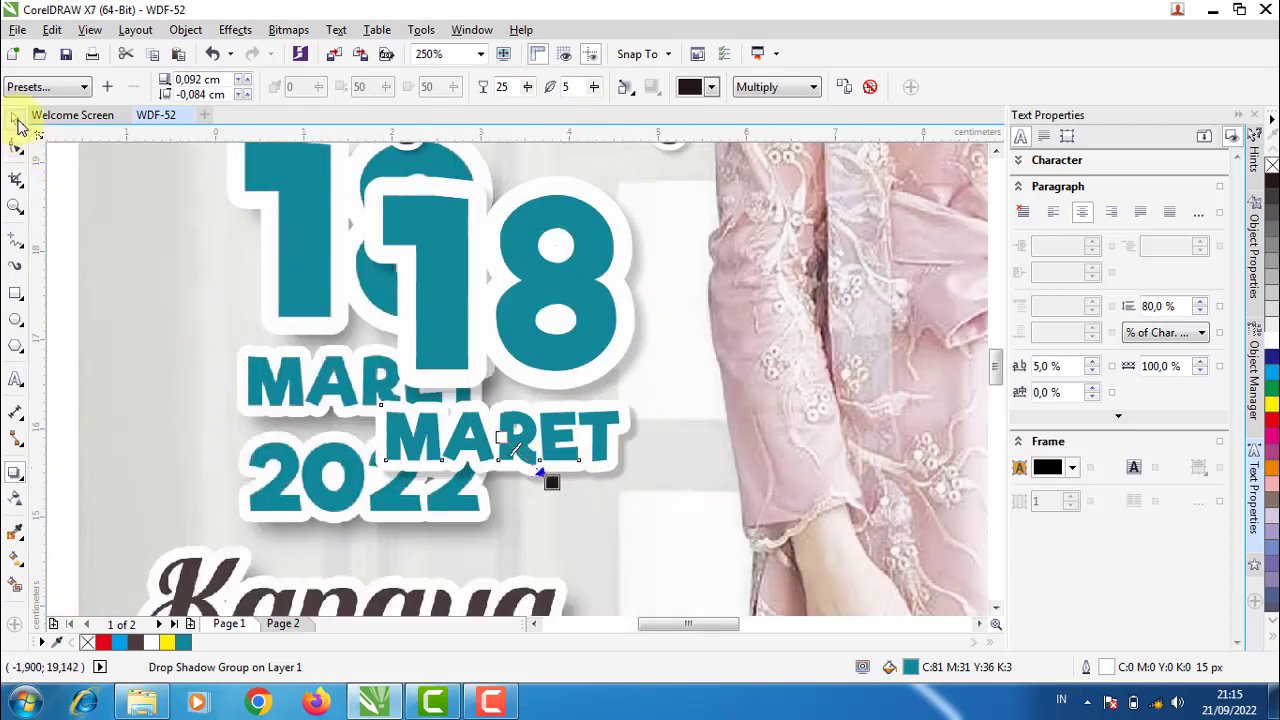
scroll(330, 360, down, 2)
click(310, 345)
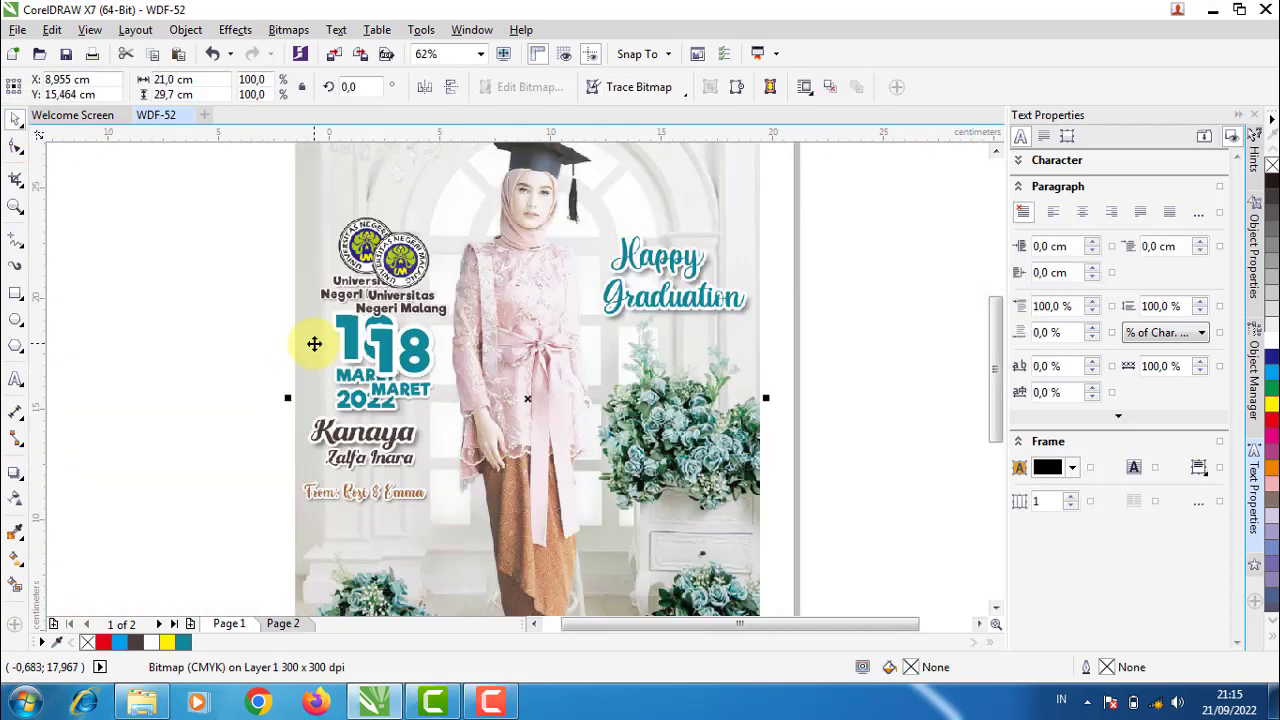
click(206, 405)
scroll(366, 410, up, 1)
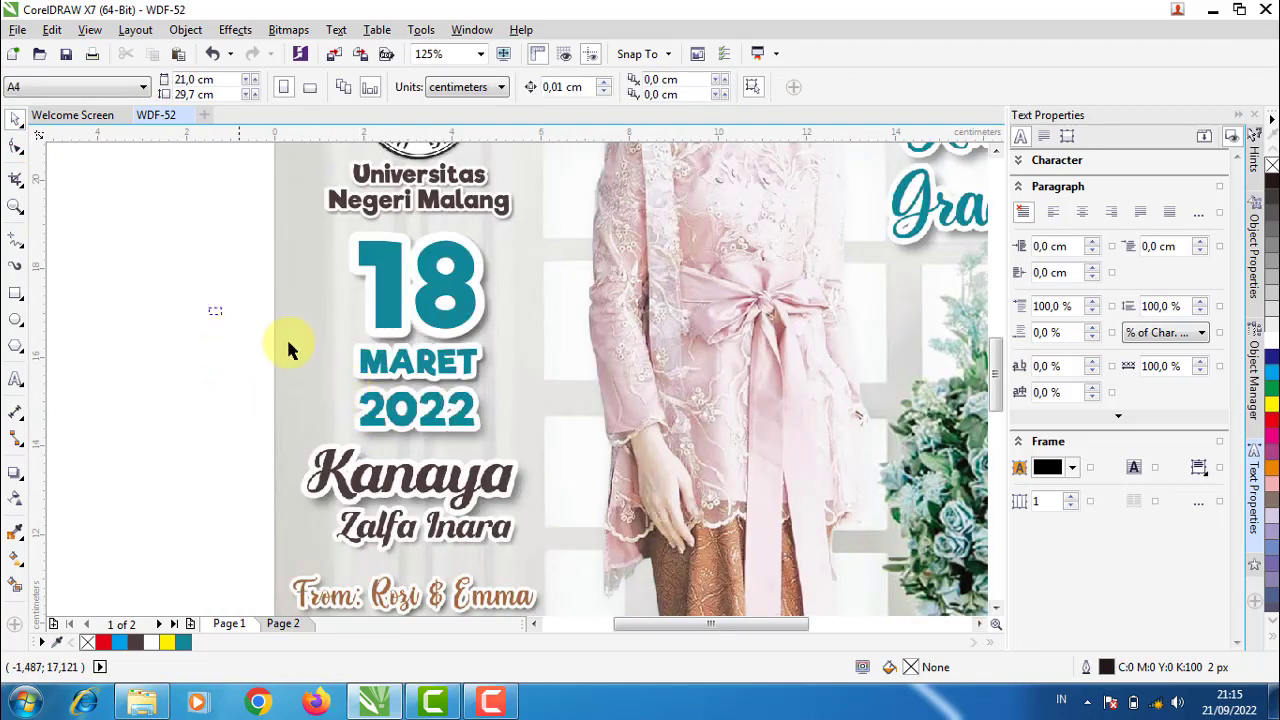
Copy the shadowed MARET group downward and change the copy's text to '2022'
drag(590, 420, 590, 414)
drag(443, 360, 447, 462)
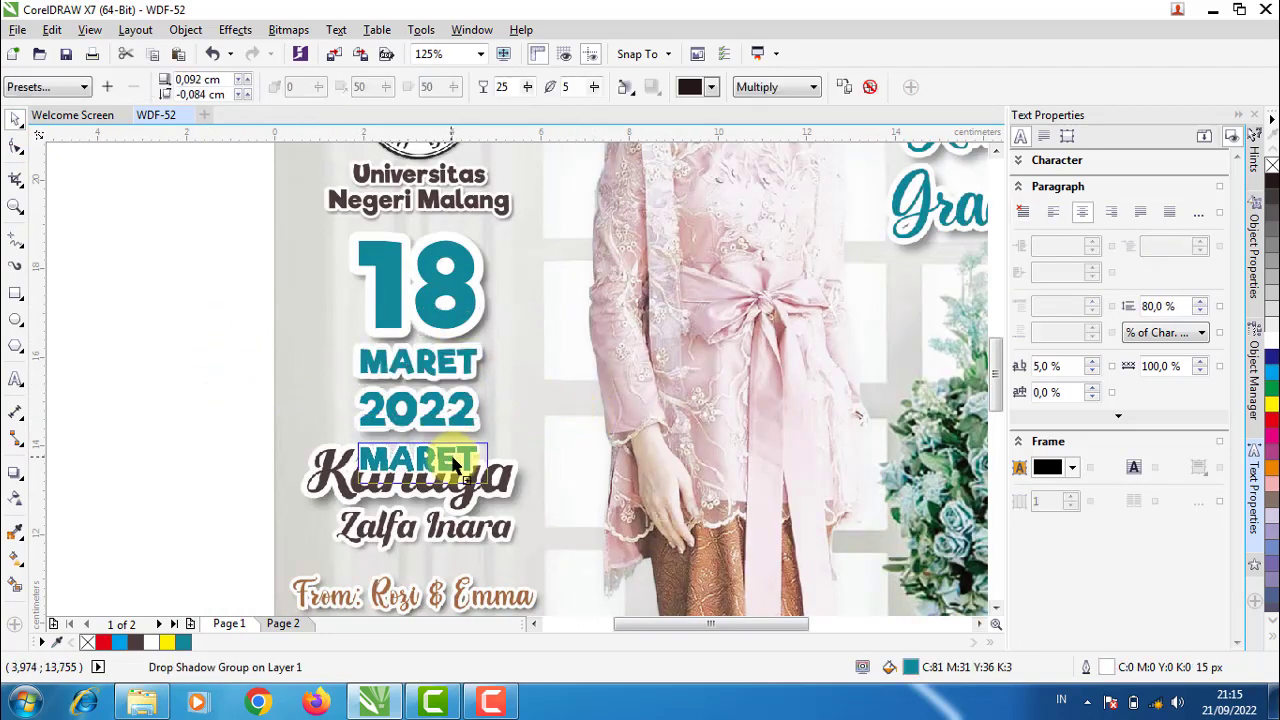
scroll(447, 462, up, 1)
double_click(452, 455)
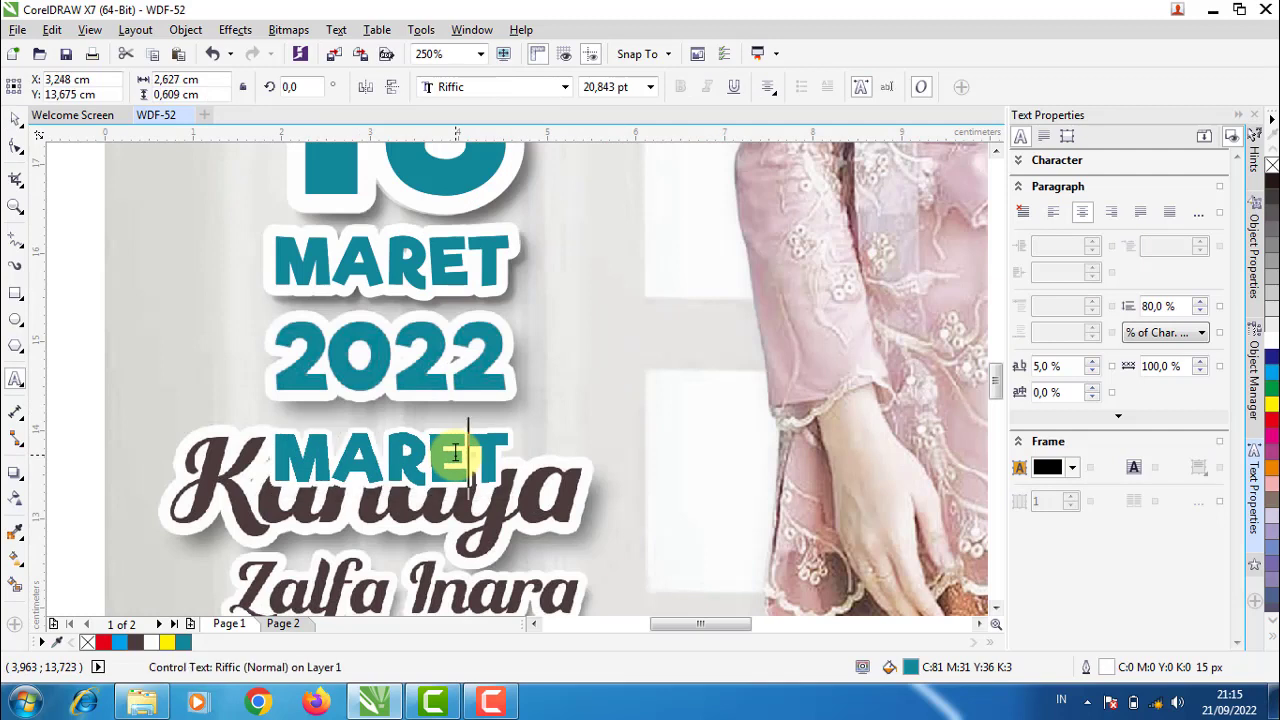
text(2022)
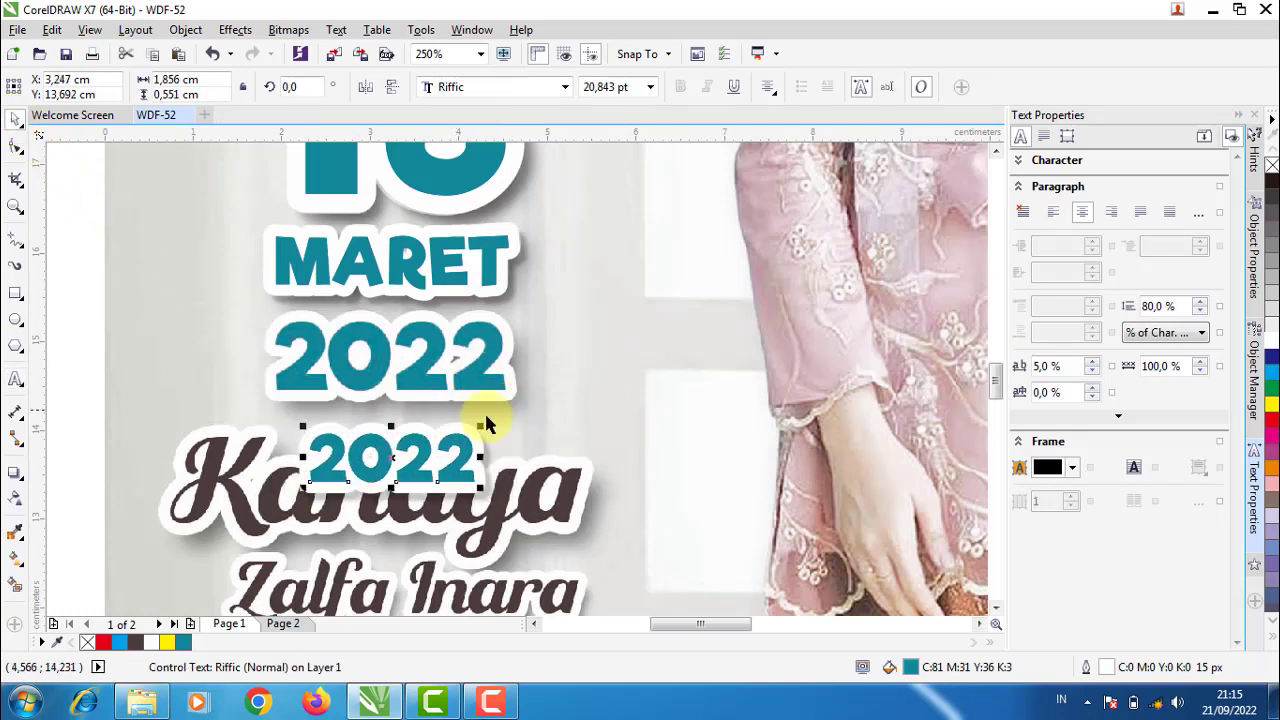
Resize the new 2022 and place it over the teal 2022
drag(482, 425, 523, 385)
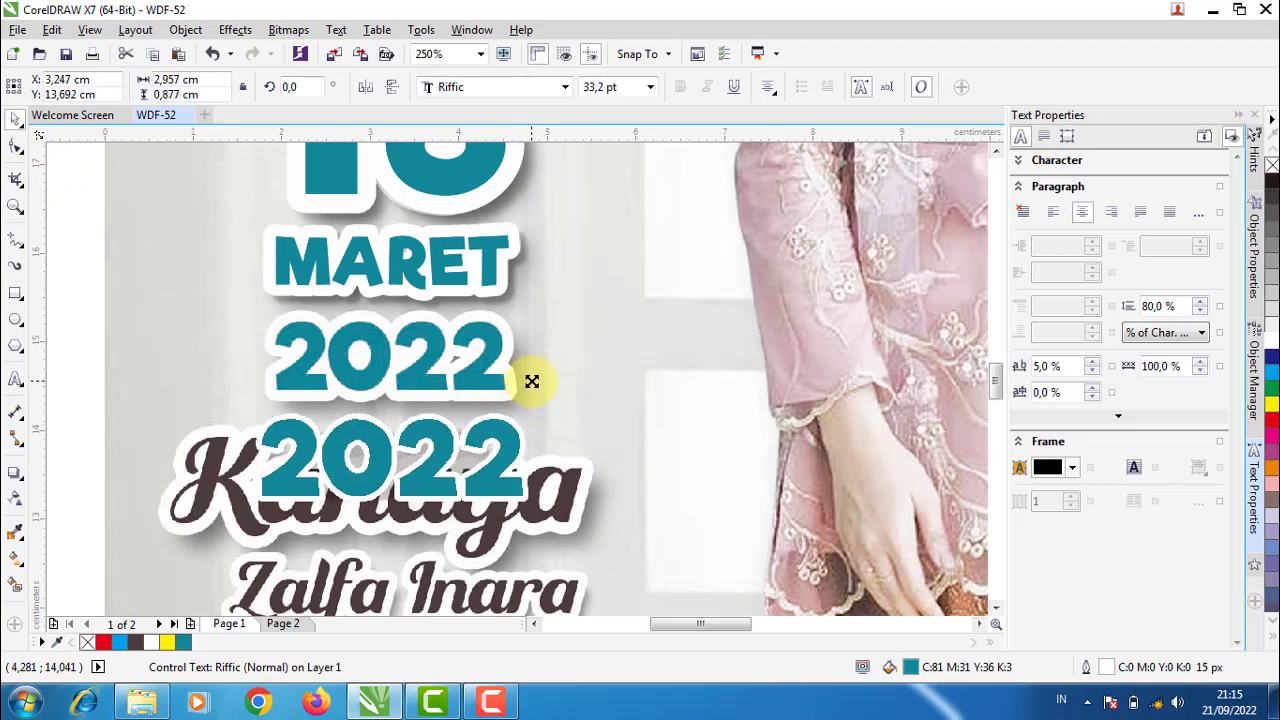
drag(486, 425, 484, 346)
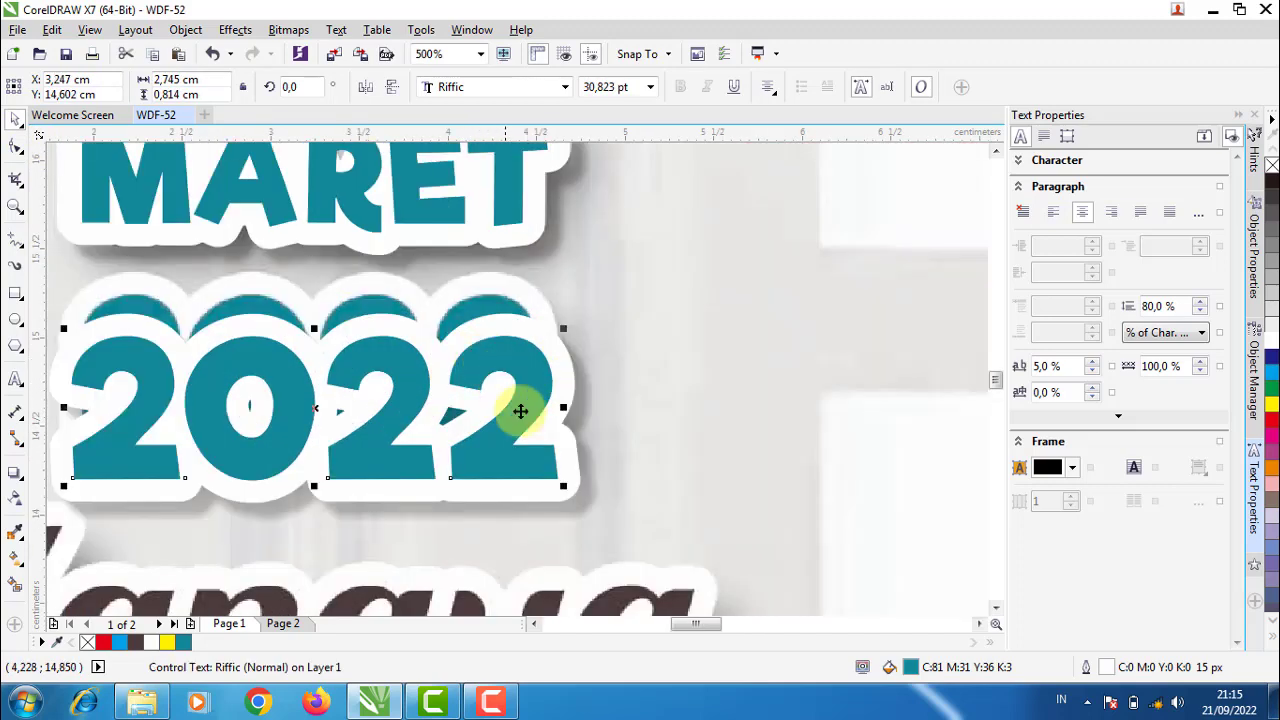
scroll(484, 346, up, 1)
drag(564, 486, 559, 482)
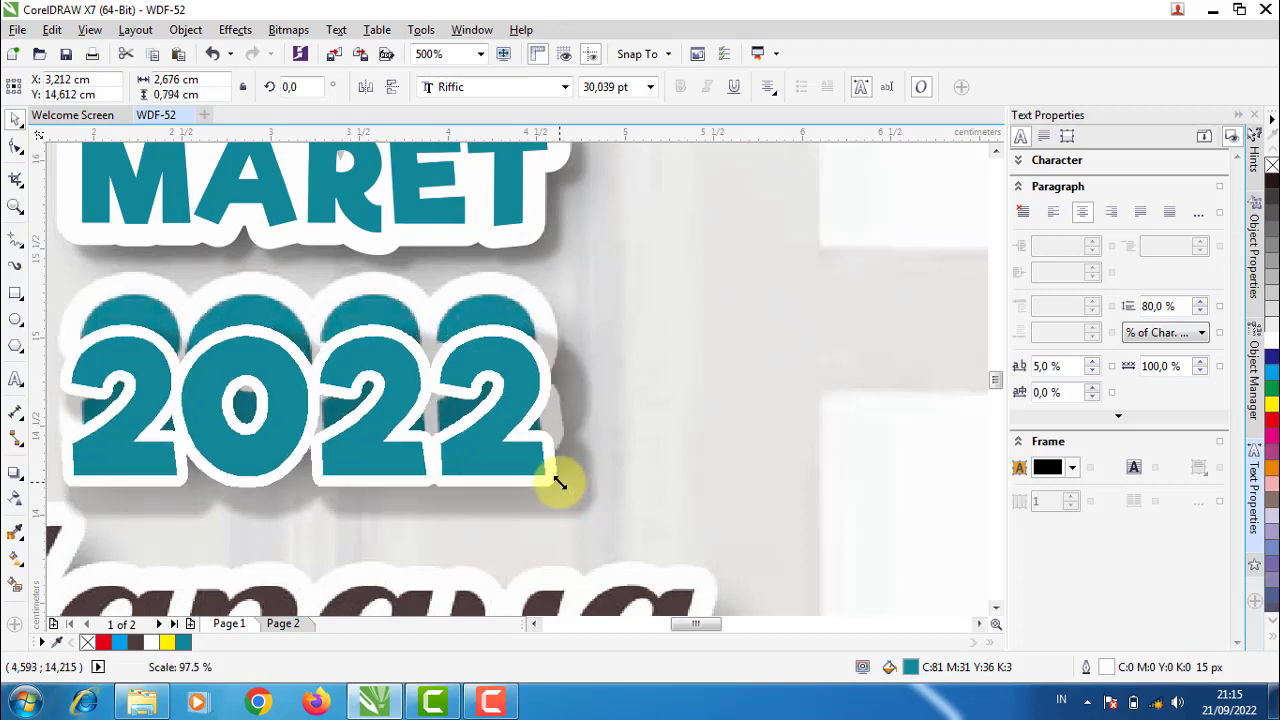
scroll(363, 414, down, 1)
scroll(423, 449, up, 1)
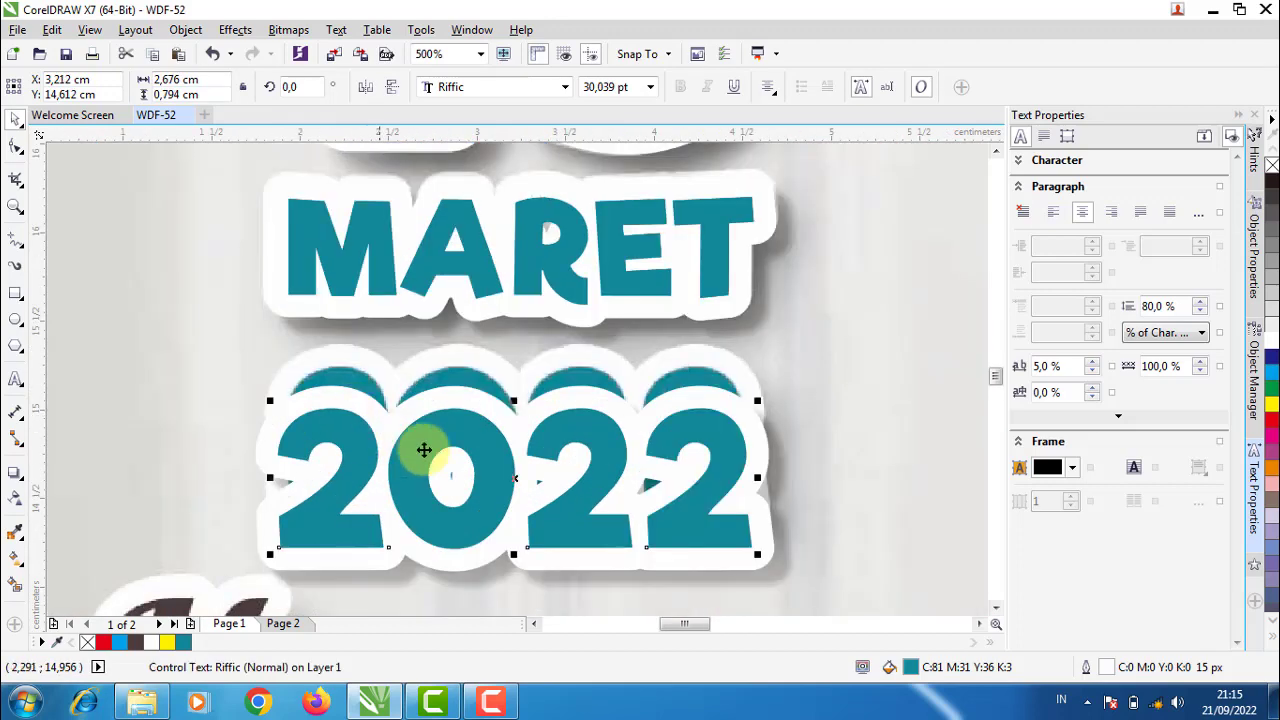
Nudge the 2022 up slightly beneath MARET and deselect it
drag(469, 426, 474, 406)
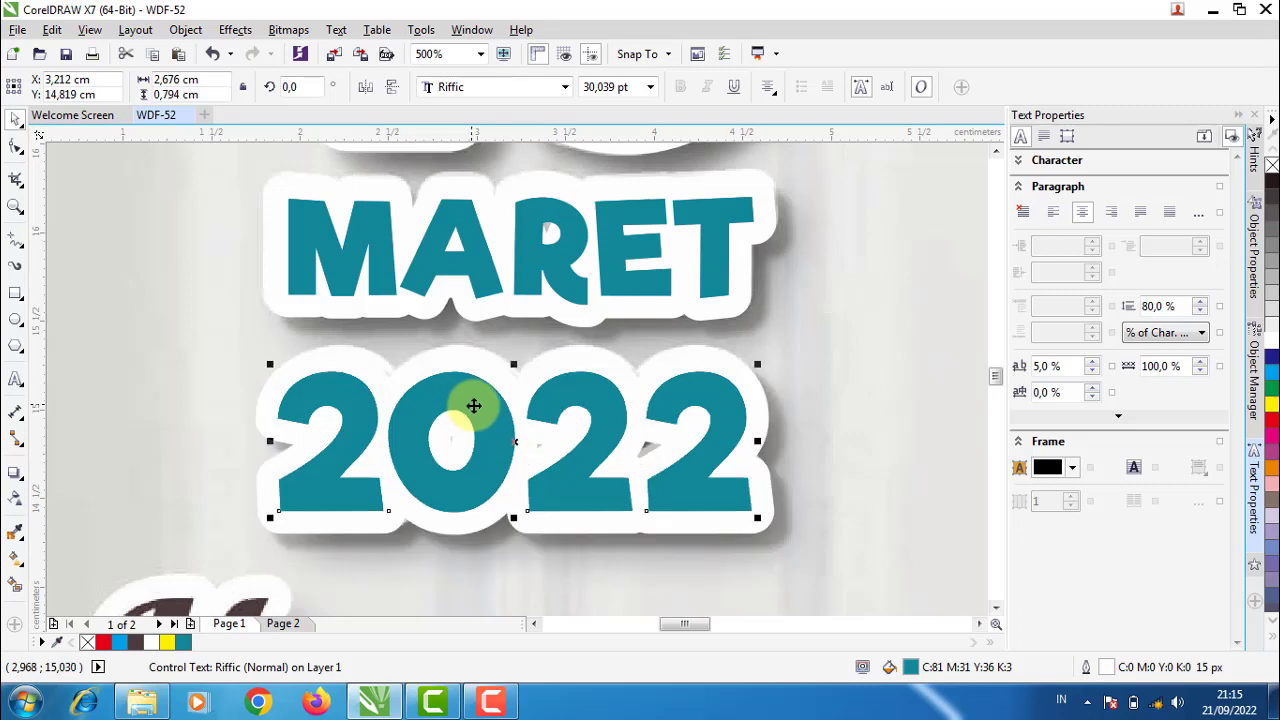
scroll(485, 411, down, 1)
scroll(546, 405, down, 1)
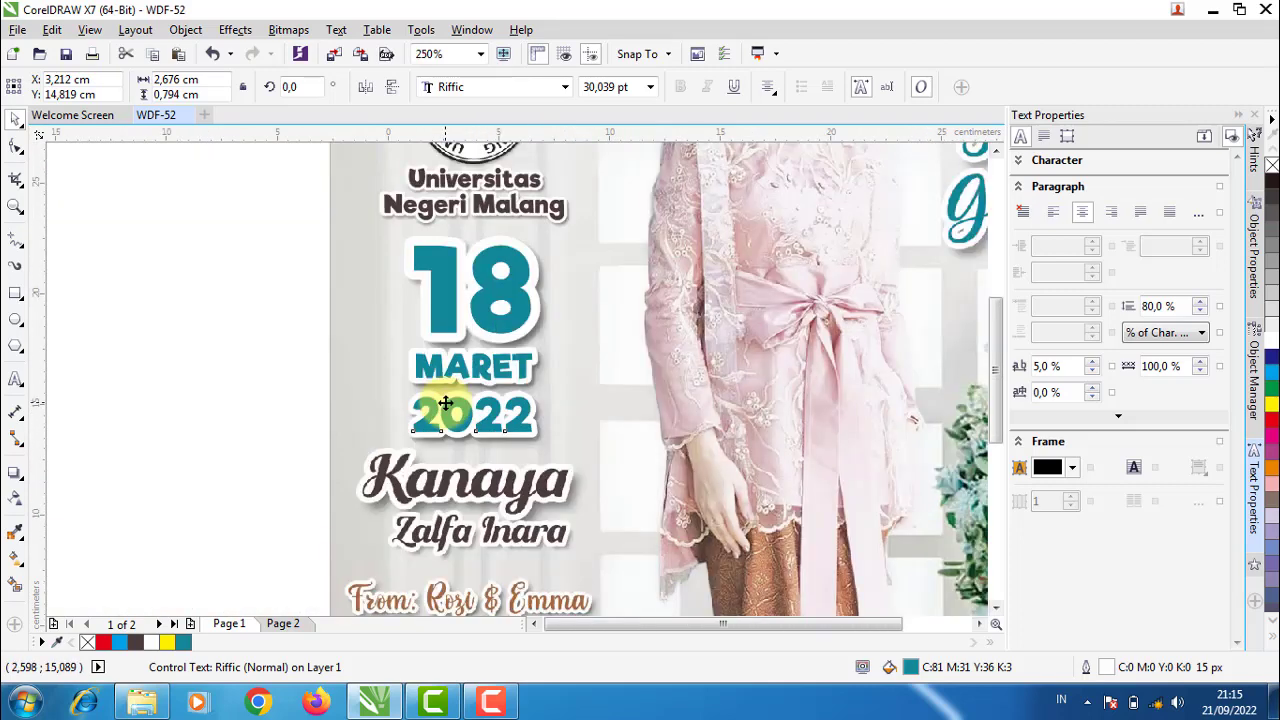
scroll(395, 405, down, 1)
click(309, 415)
scroll(465, 445, up, 1)
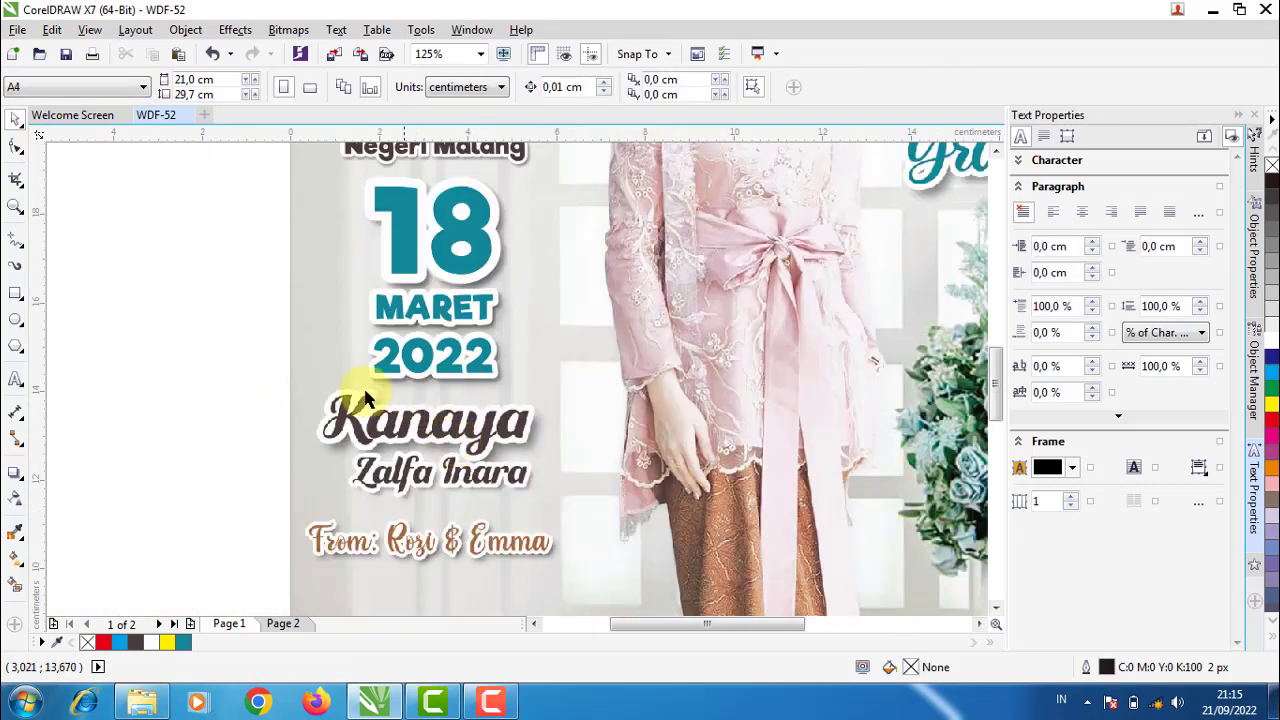
Copy the shadowed 2022 group over the From line and retype it as the graduate's name
drag(326, 401, 584, 311)
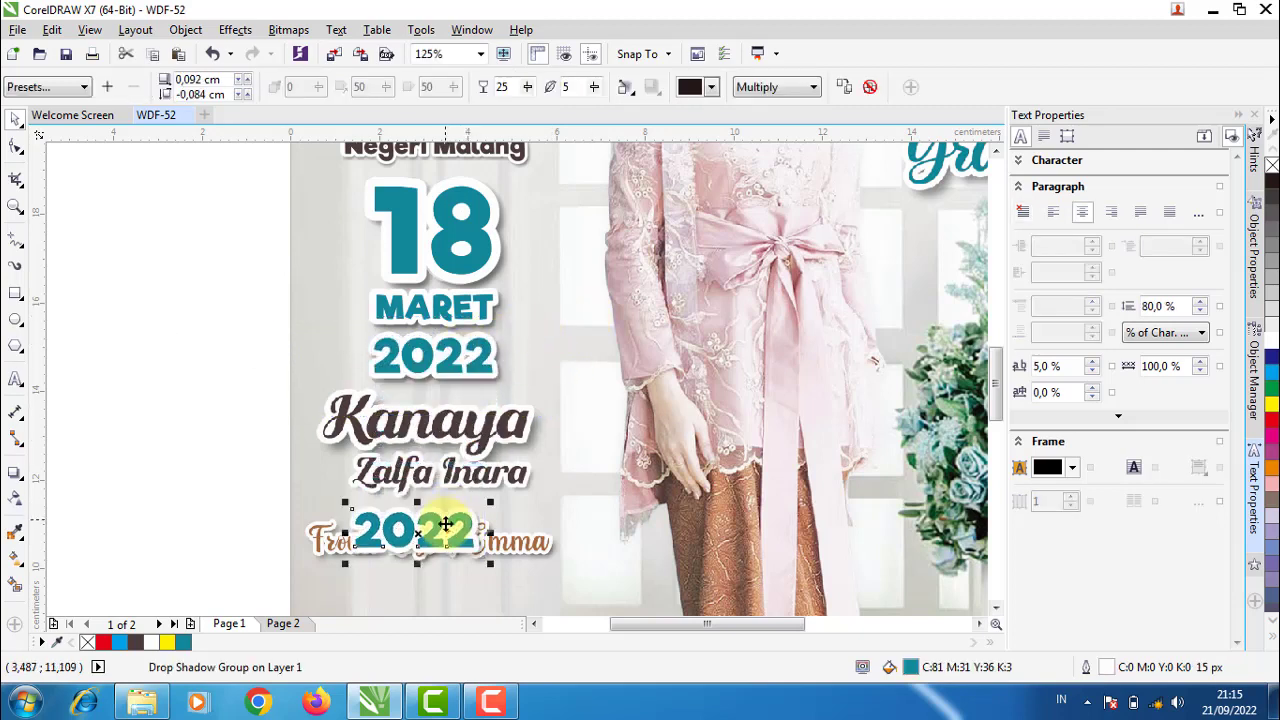
drag(464, 346, 446, 531)
click(452, 527)
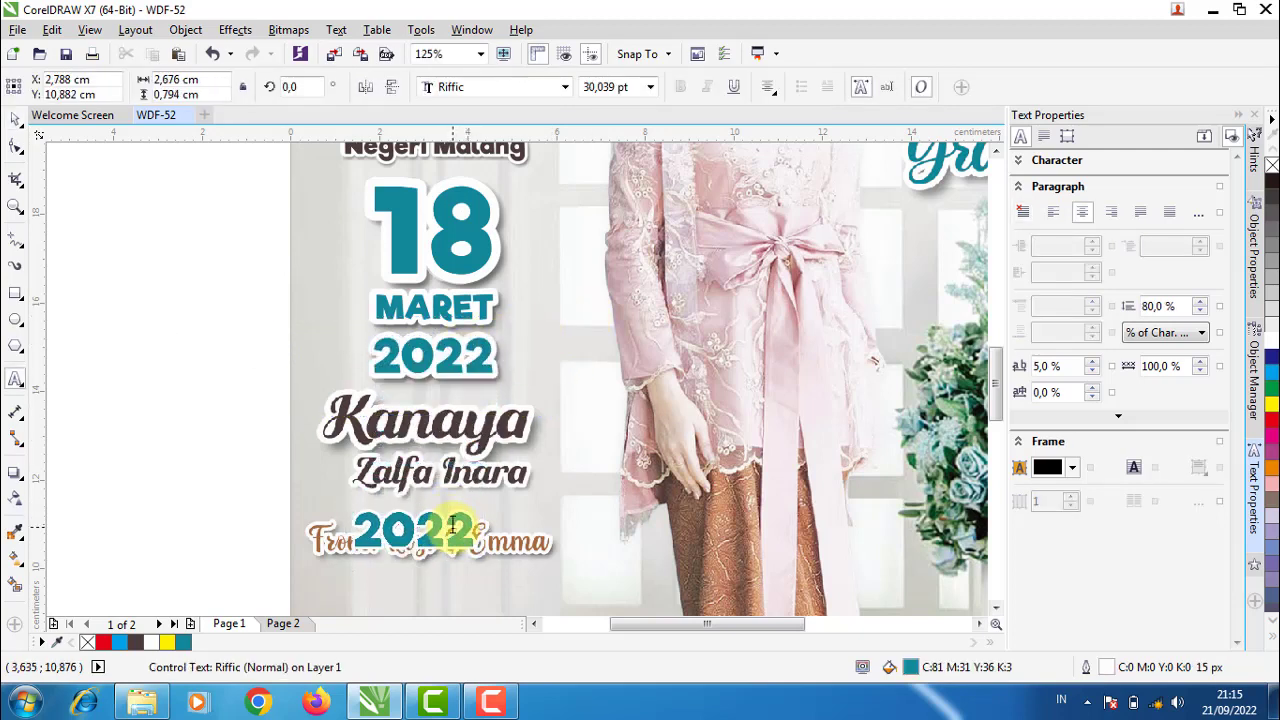
text(k)
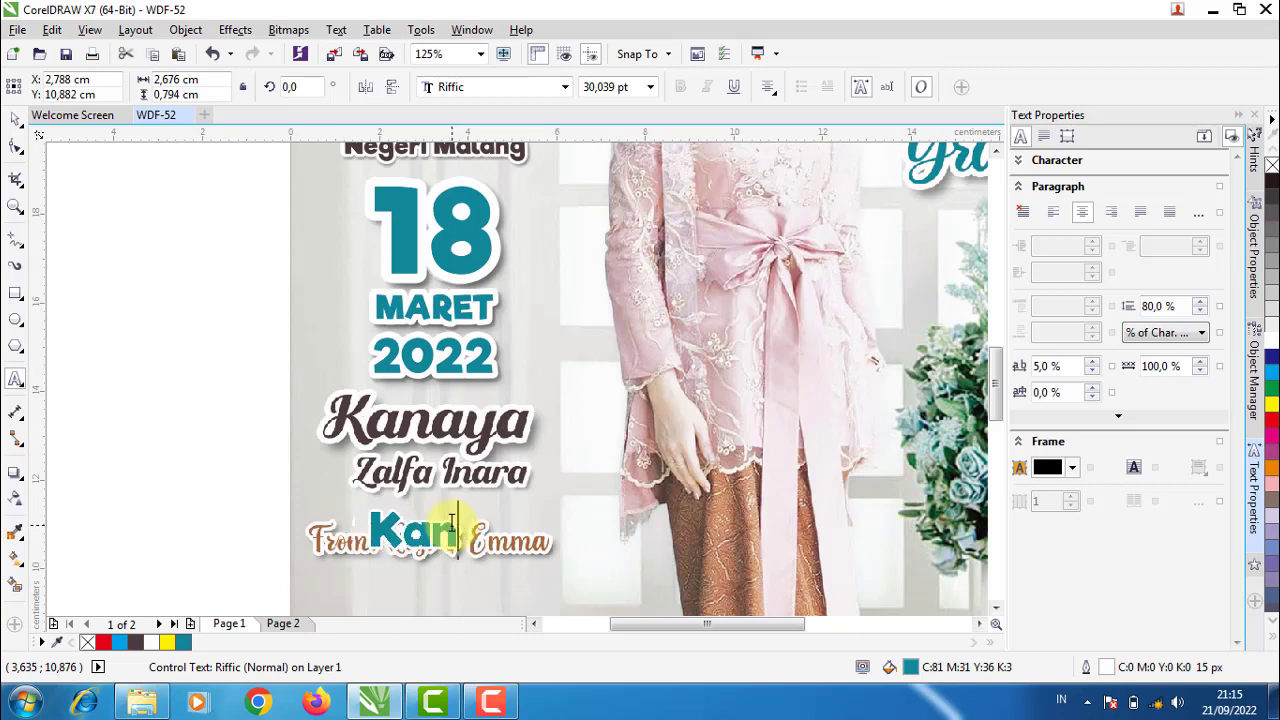
text(aya)
click(15, 118)
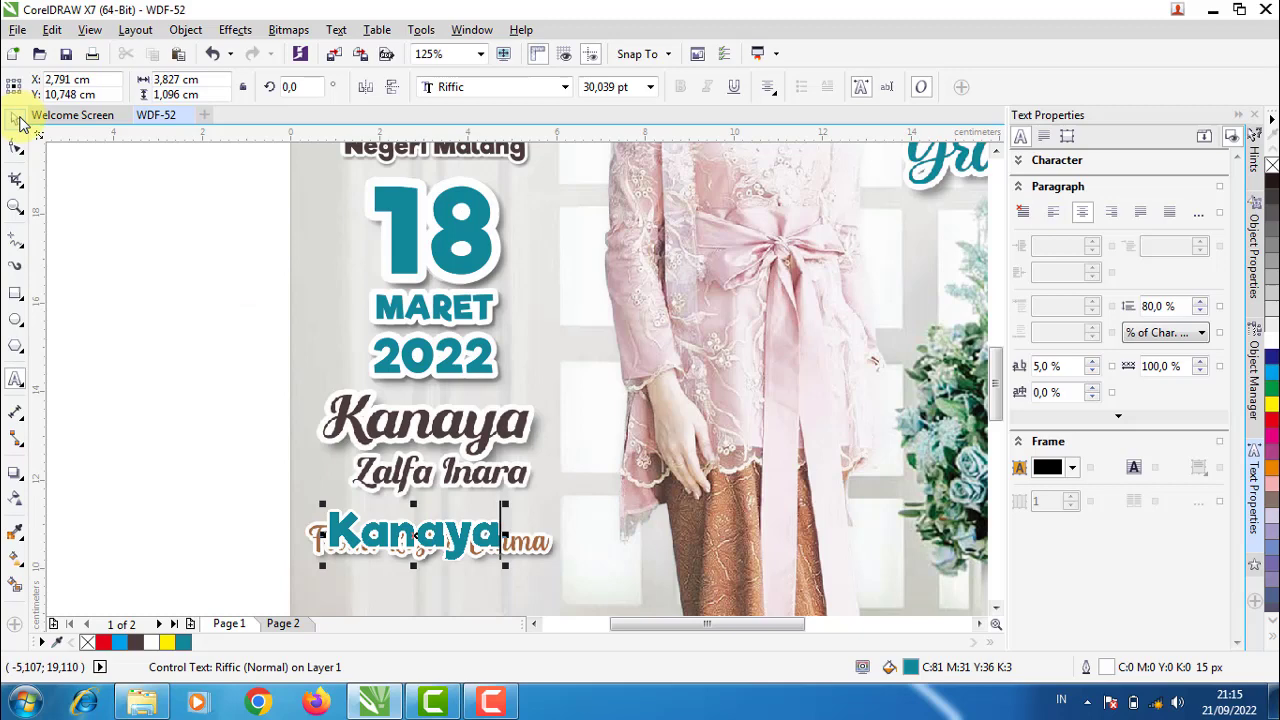
Set the name copy's font to Syifa and line it up over the brown name
click(497, 86)
click(460, 157)
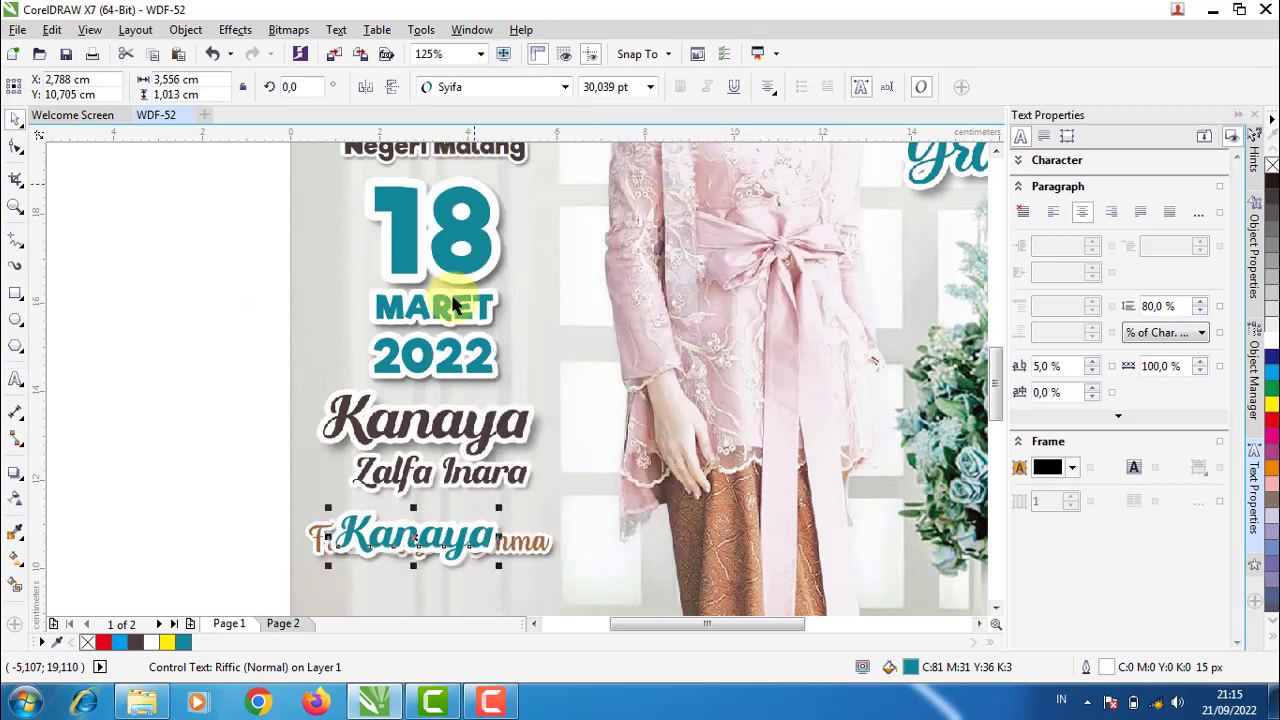
mouse_move(340, 523)
mouse_down()
mouse_move(370, 468)
mouse_move(350, 375)
mouse_up()
scroll(350, 375, up, 2)
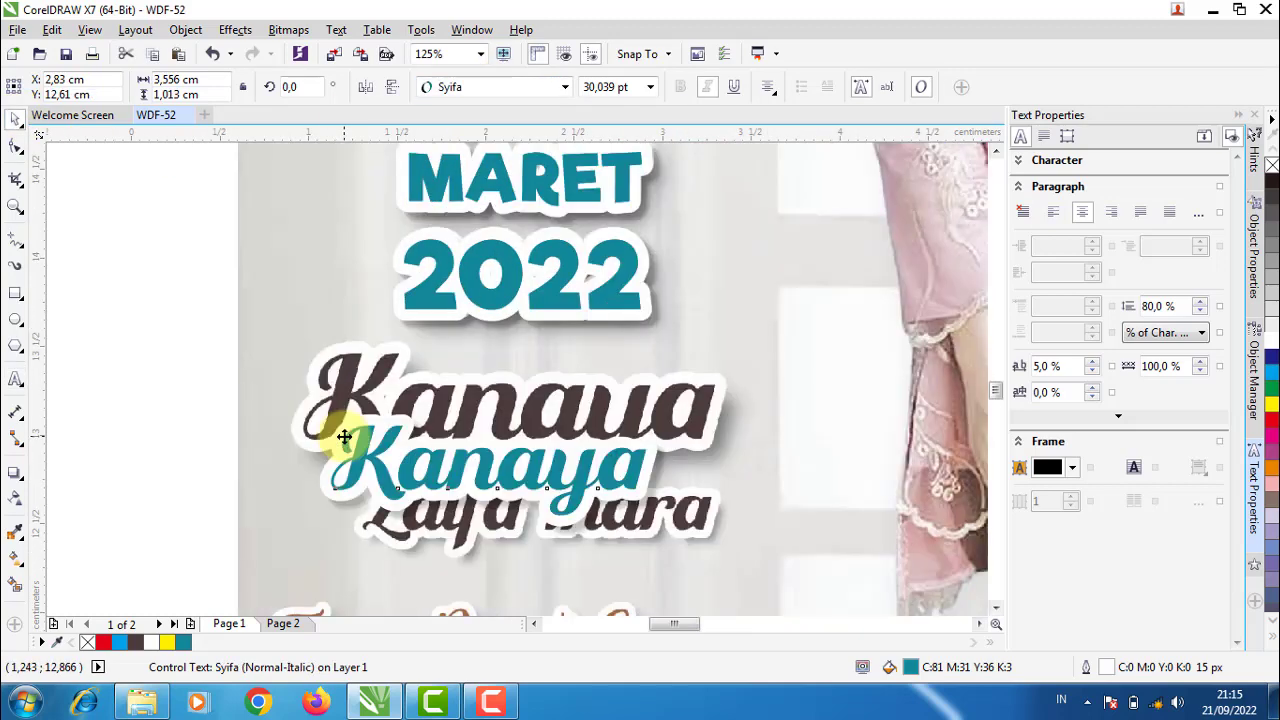
scroll(347, 328, up, 3)
drag(347, 328, 340, 288)
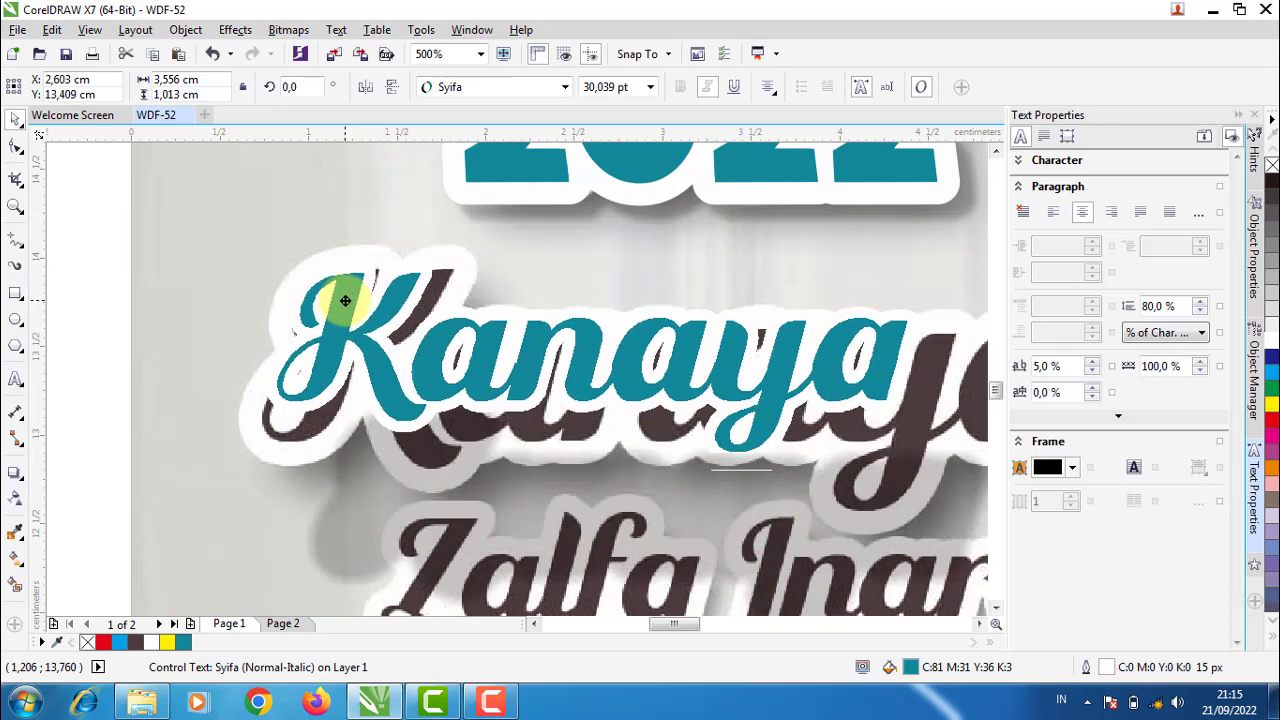
Enlarge the teal name to about 38 pt and give it a yellow outline
scroll(340, 288, down, 5)
scroll(563, 356, up, 2)
scroll(494, 350, up, 3)
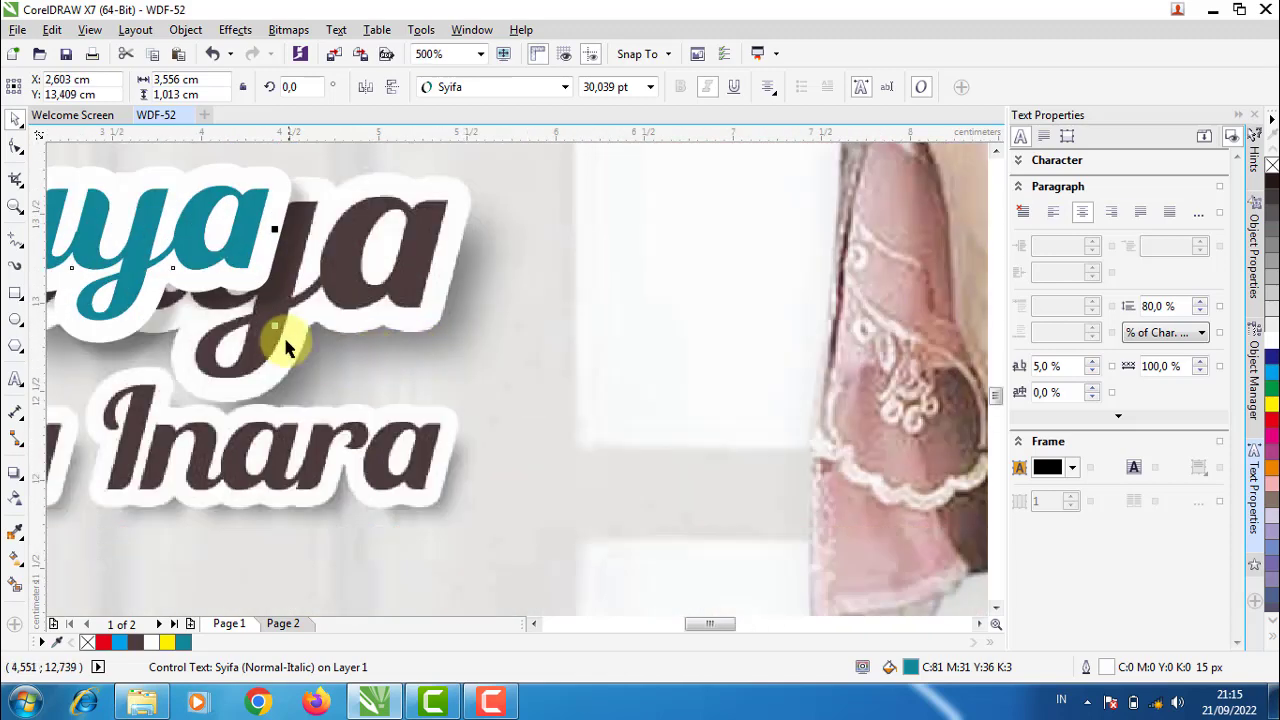
drag(278, 330, 445, 403)
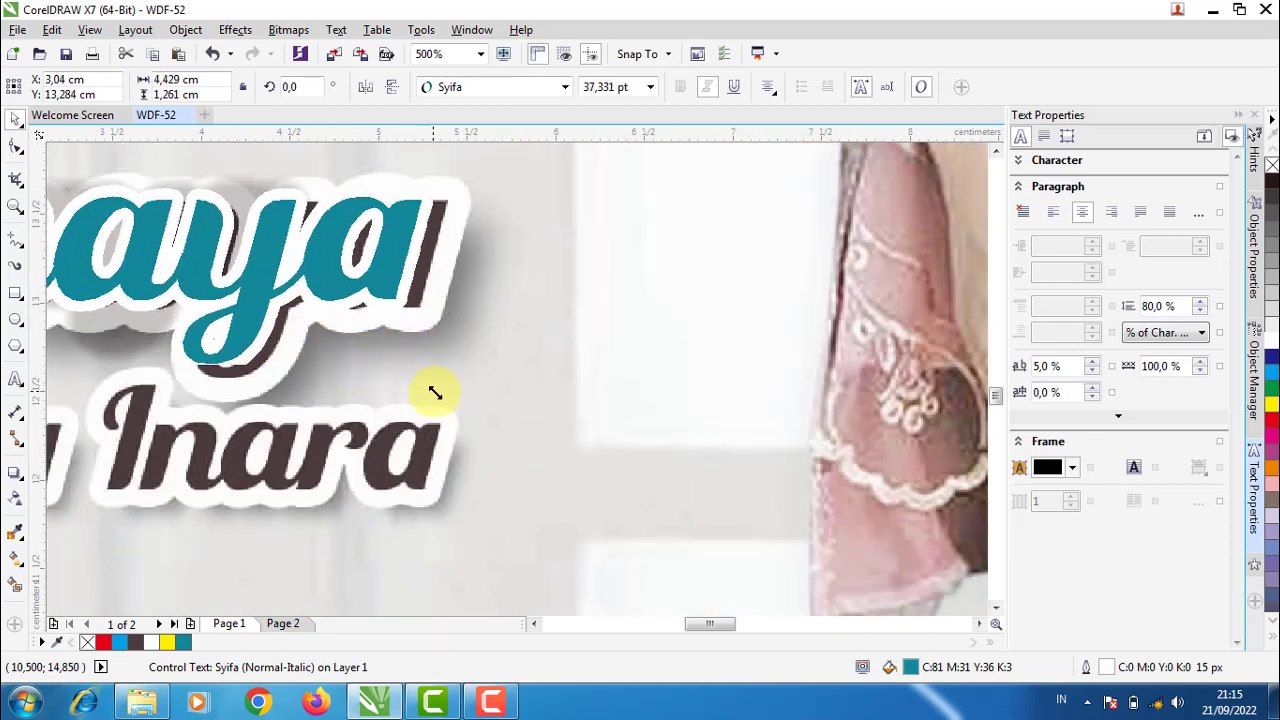
drag(445, 403, 438, 400)
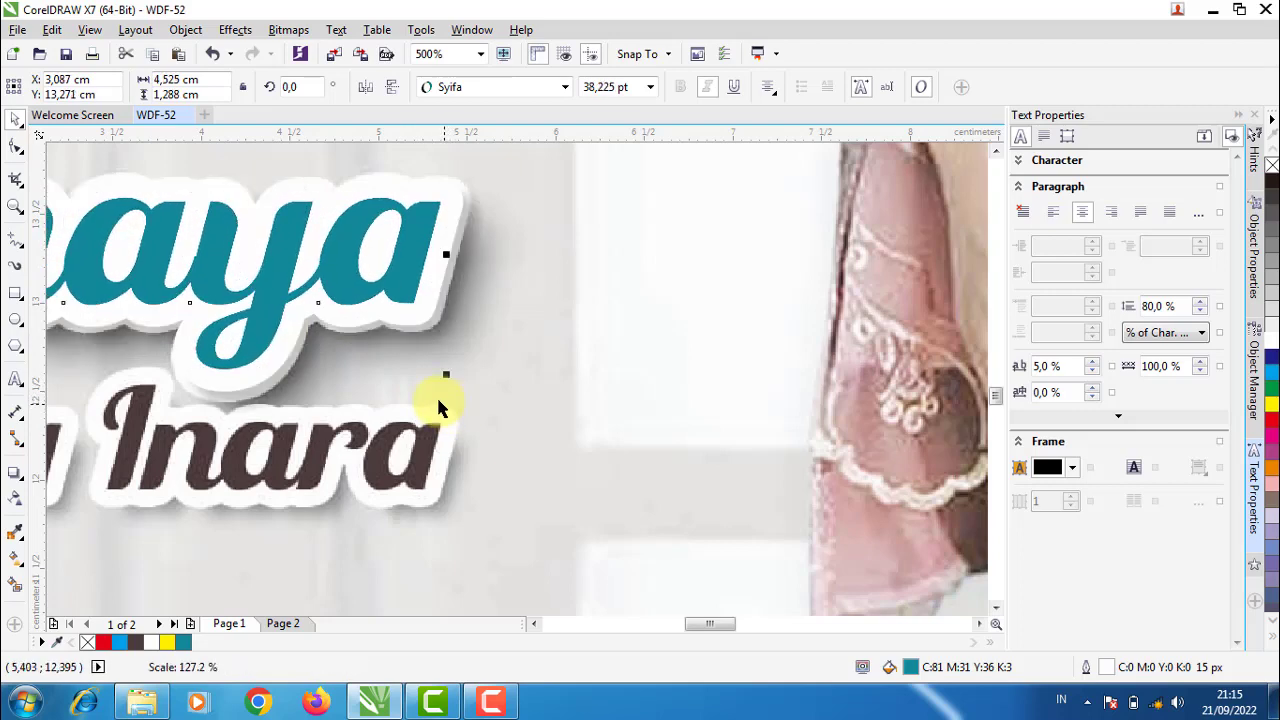
scroll(445, 379, down, 3)
scroll(445, 379, down, 5)
scroll(314, 337, up, 5)
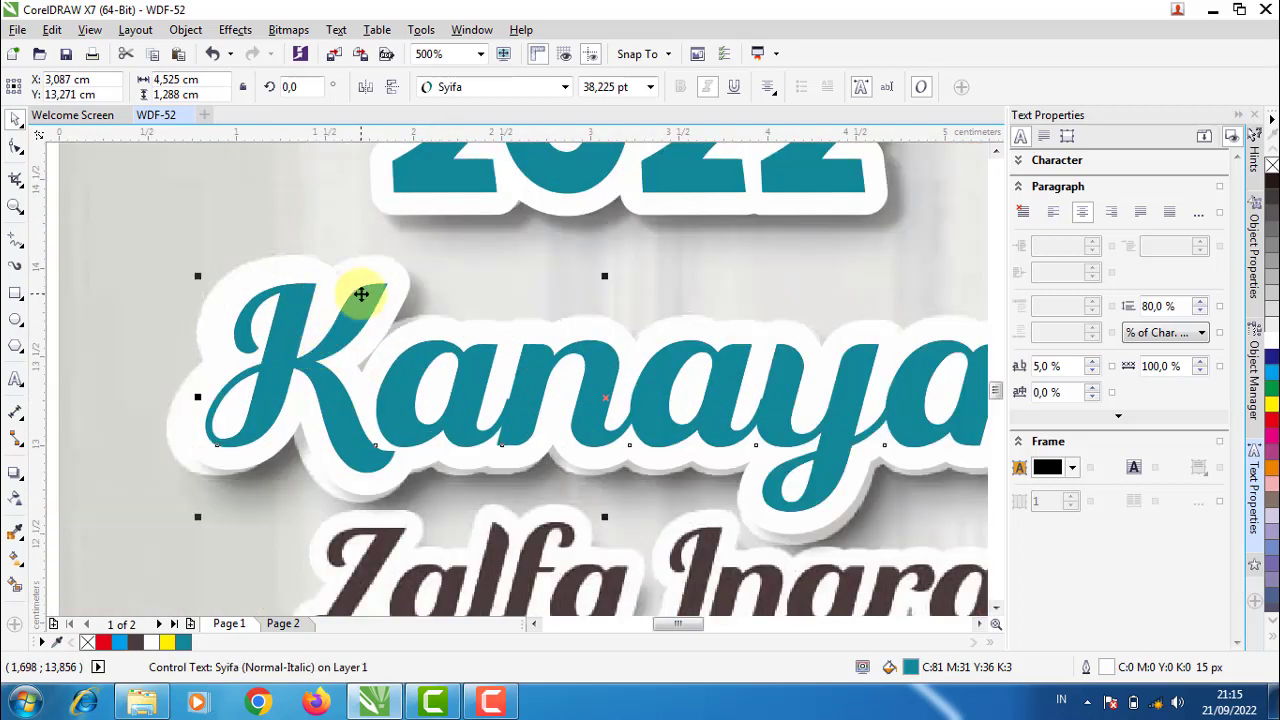
scroll(360, 290, up, 2)
scroll(362, 294, down, 1)
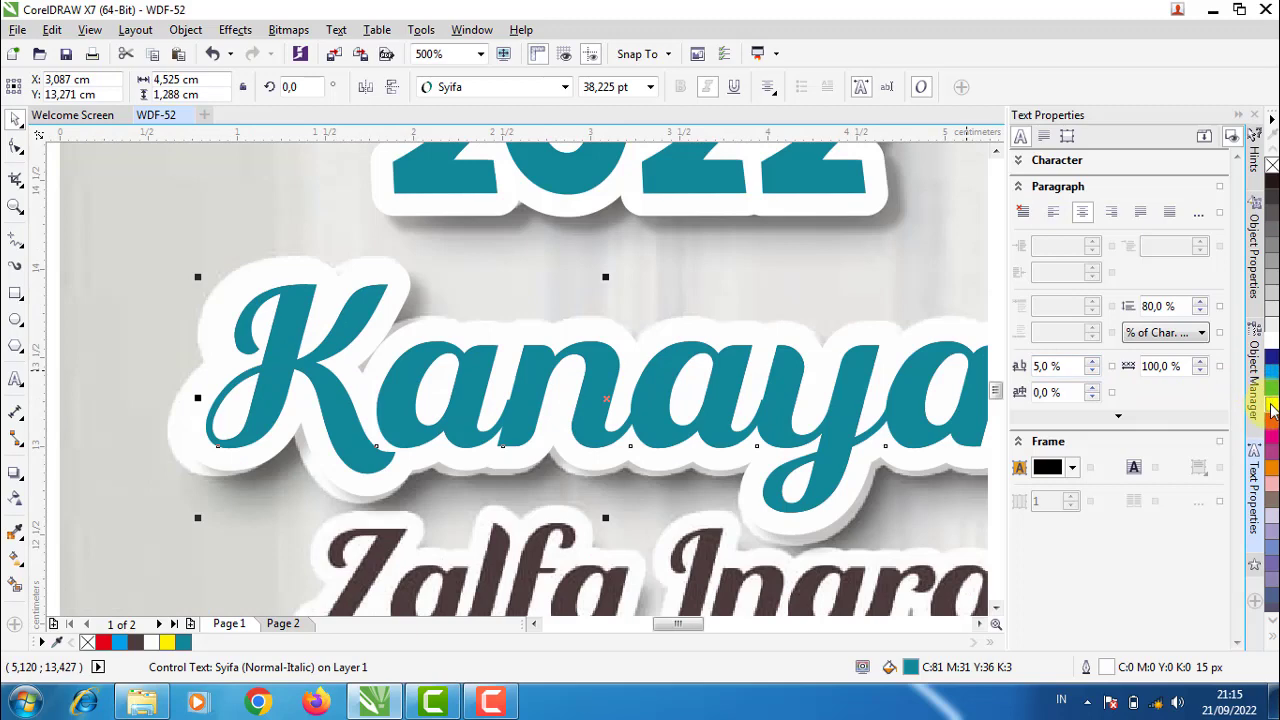
mouse_move(1272, 403)
mouse_down()
mouse_move(490, 397)
mouse_move(466, 355)
mouse_up()
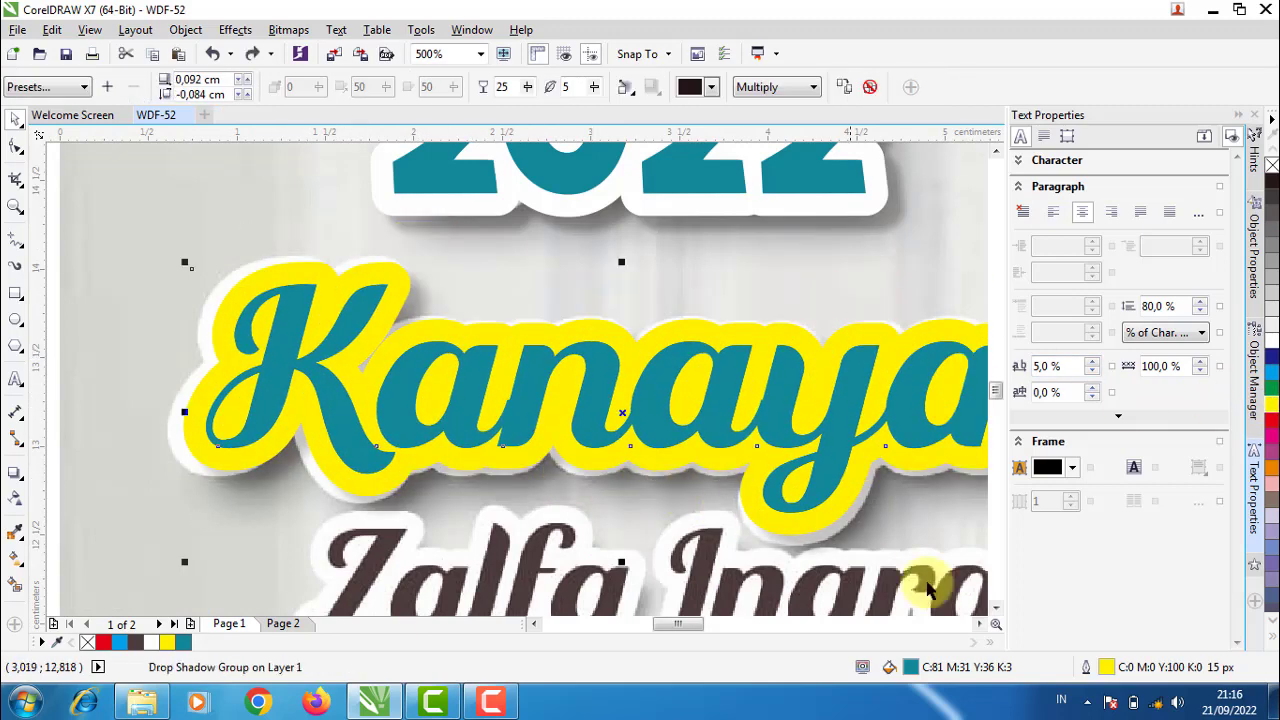
Give the teal Kanaya text a 20 px white outline
double_click(1104, 668)
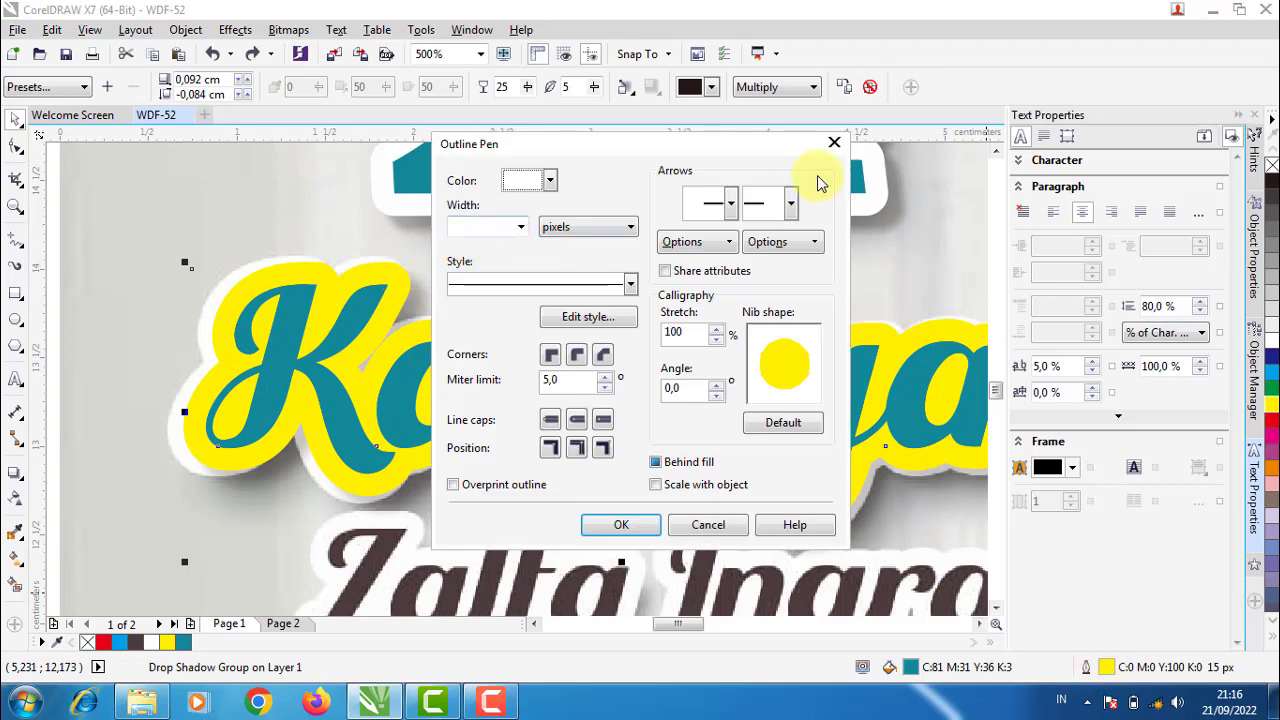
click(834, 142)
click(281, 320)
click(285, 322)
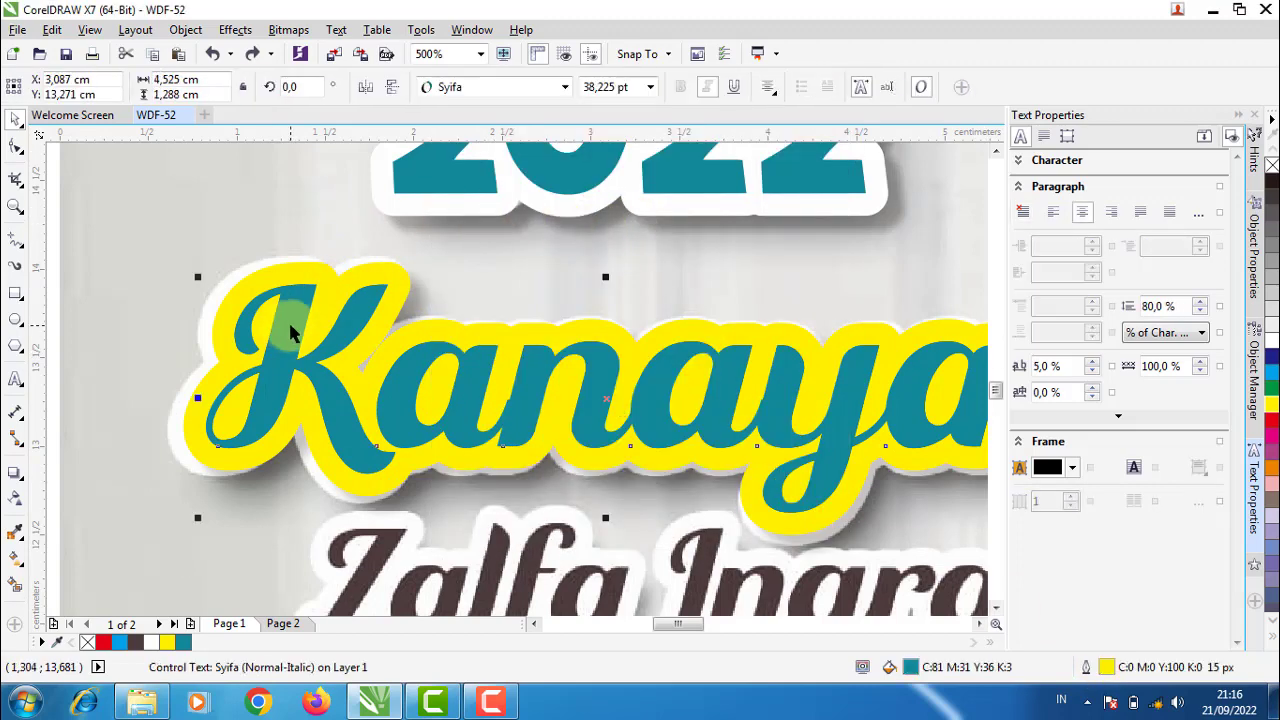
double_click(1104, 668)
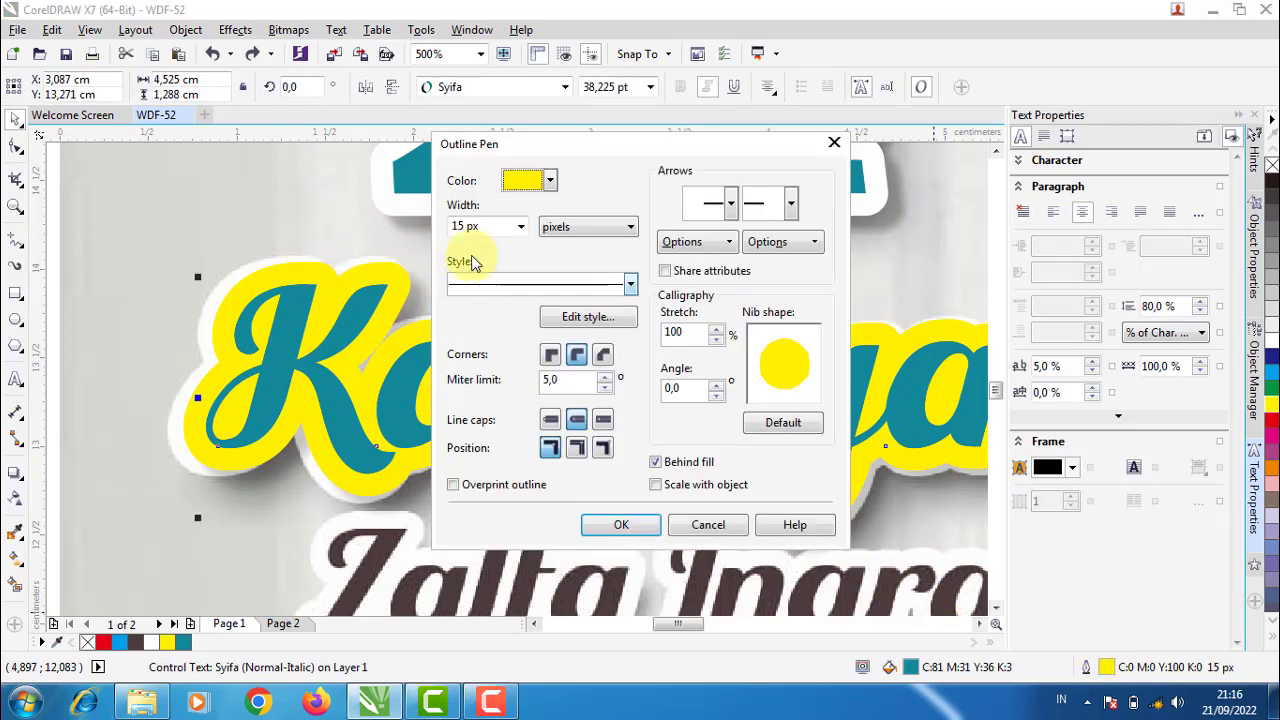
key(Return)
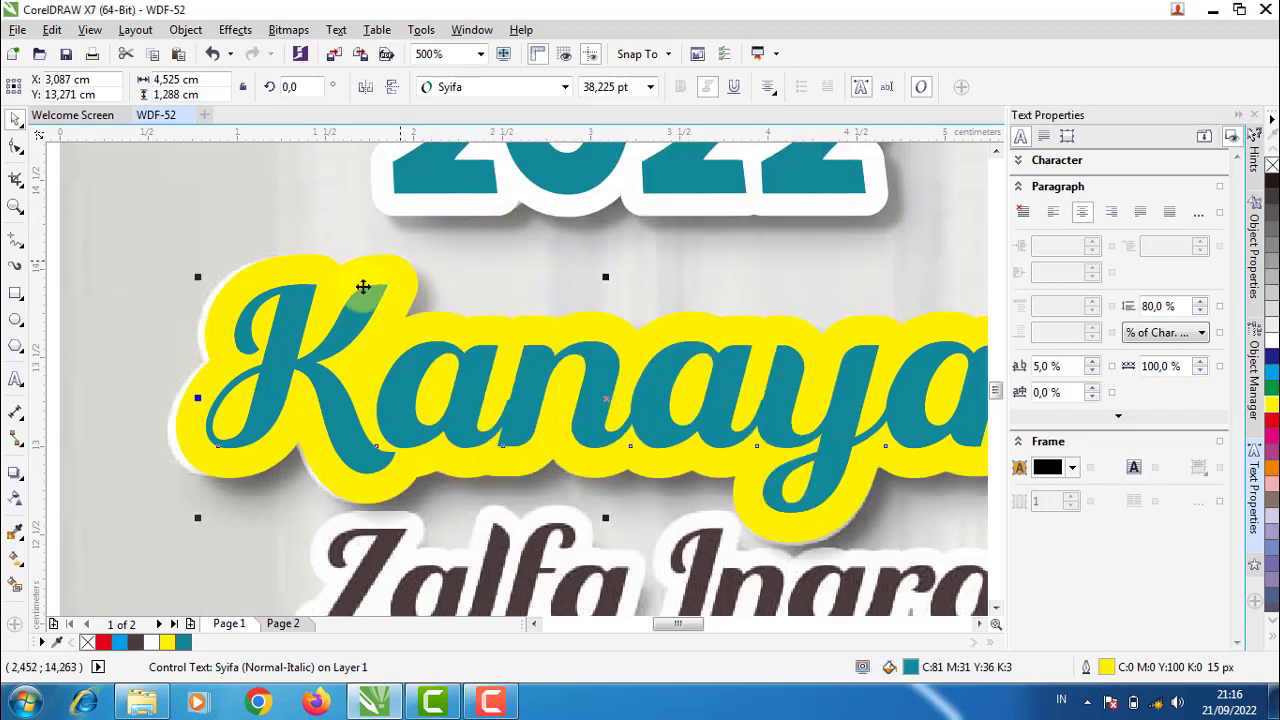
scroll(204, 309, down, 2)
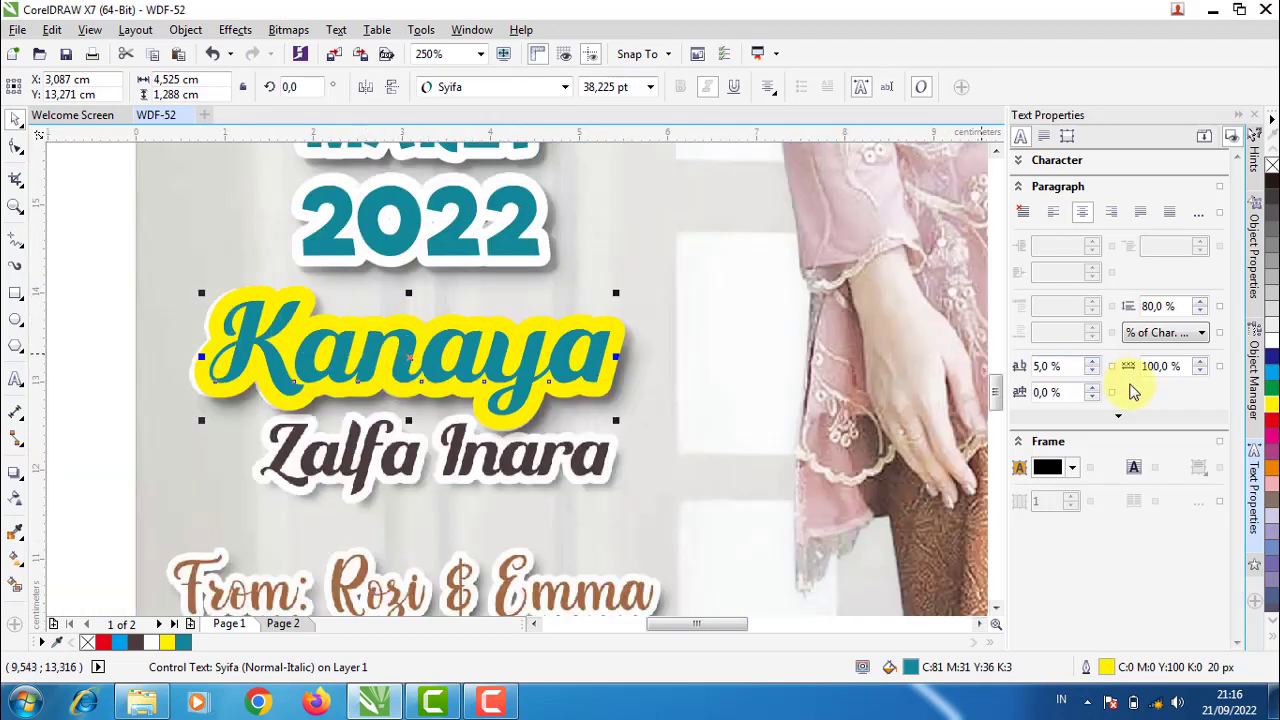
right_click(1266, 343)
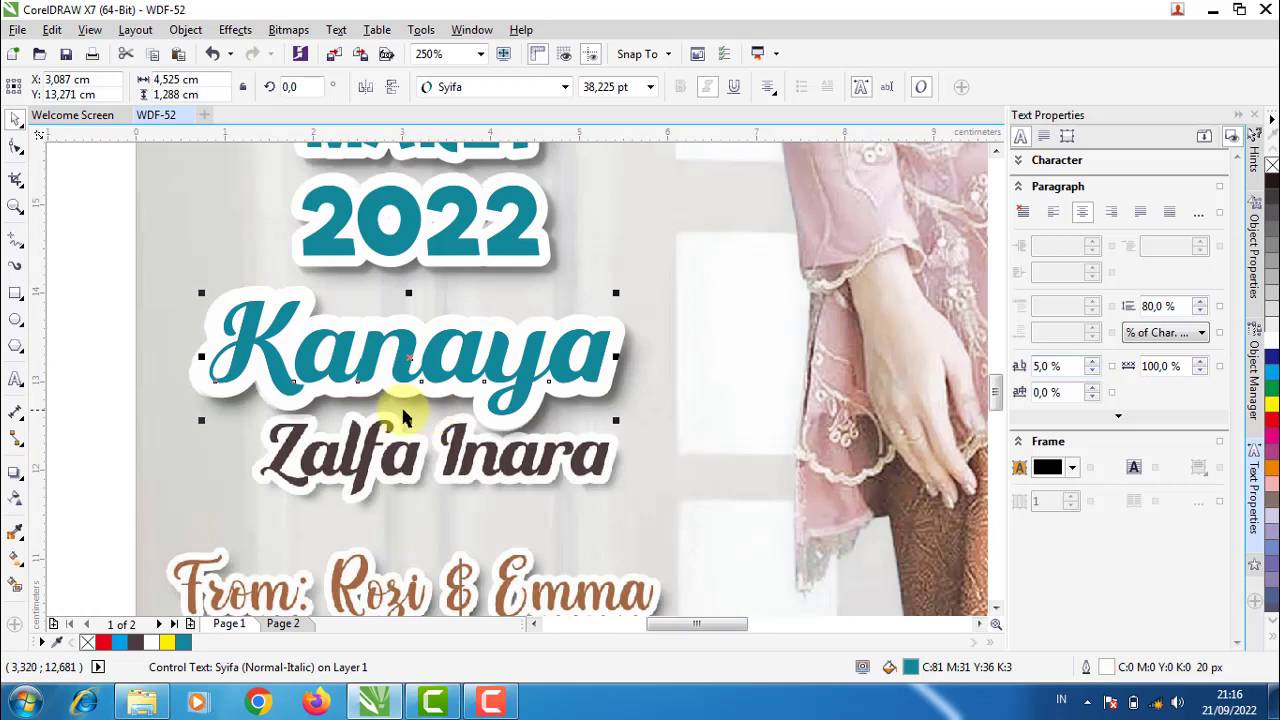
Place a copy of the shadowed Kanaya group over the From line
scroll(404, 418, down, 2)
click(189, 337)
drag(149, 323, 586, 422)
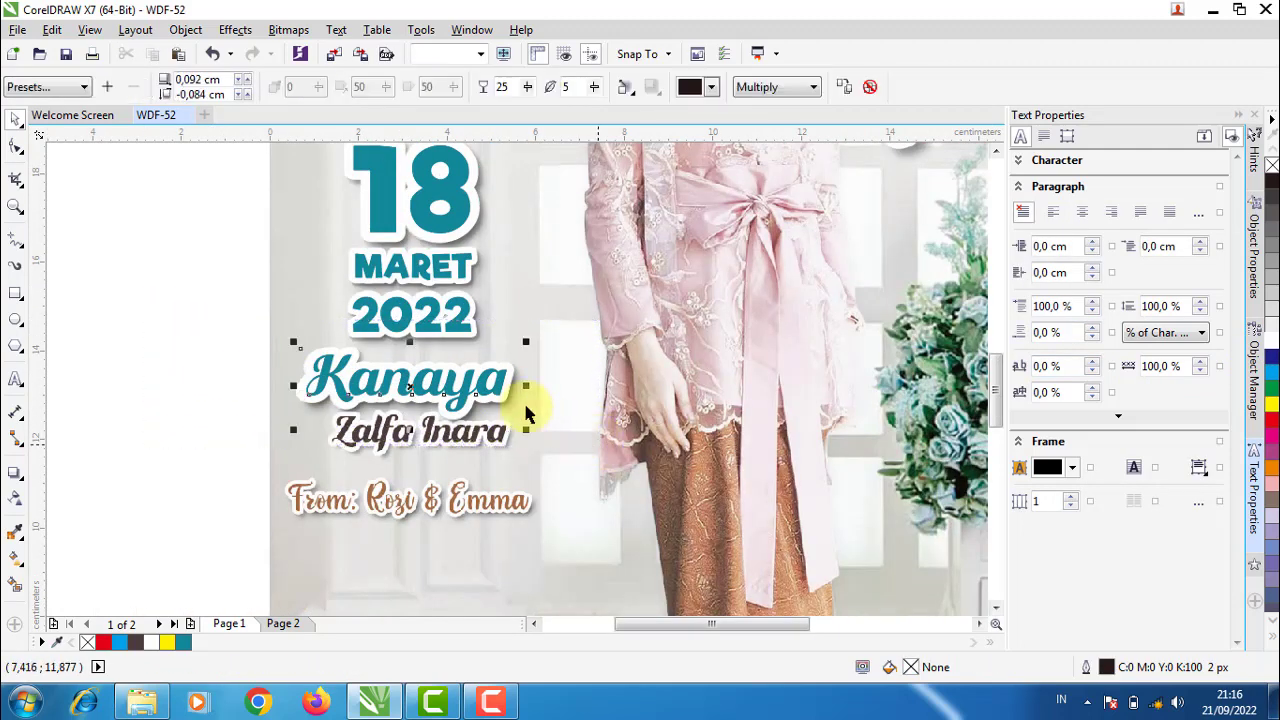
click(433, 383)
drag(433, 383, 435, 503)
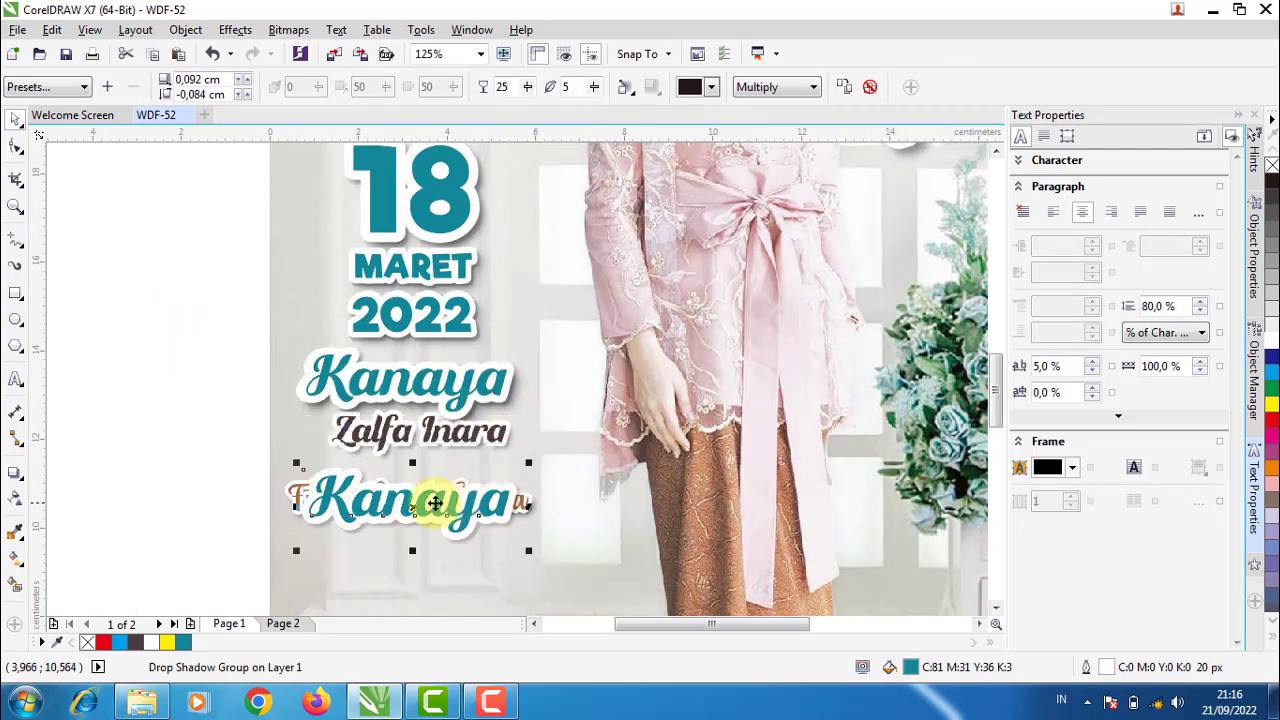
double_click(440, 500)
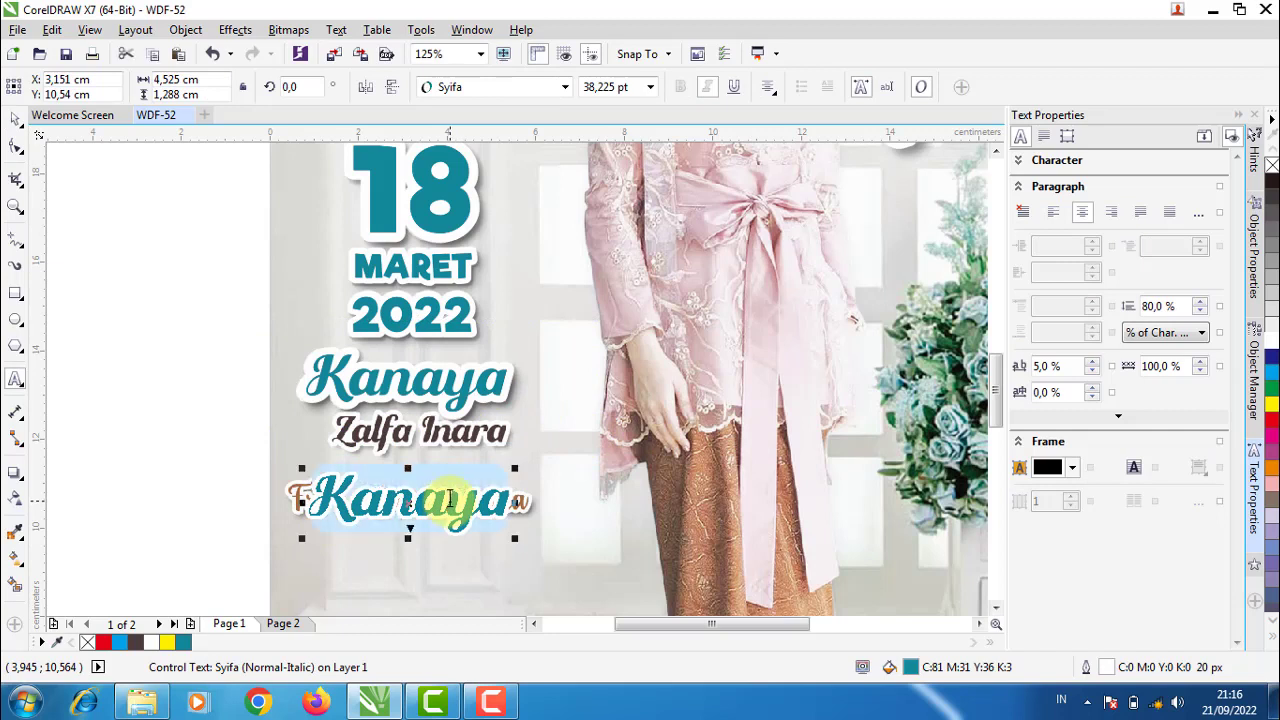
text(Za)
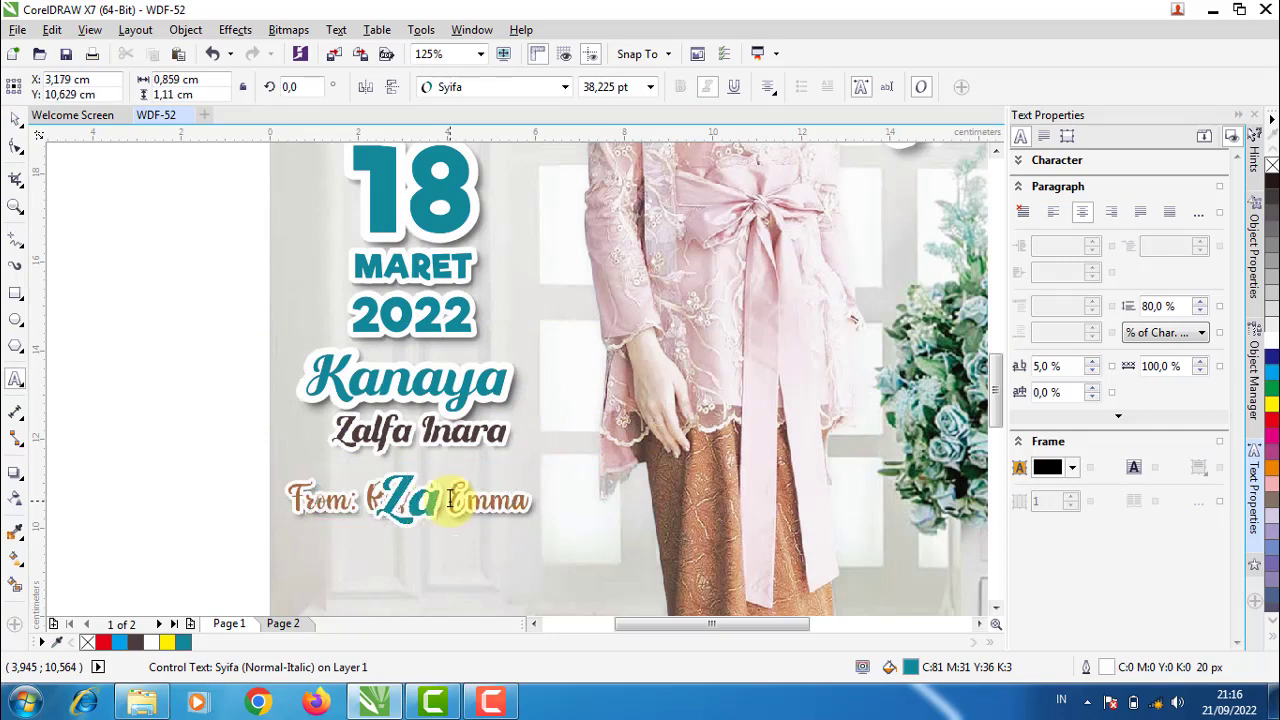
text(lf)
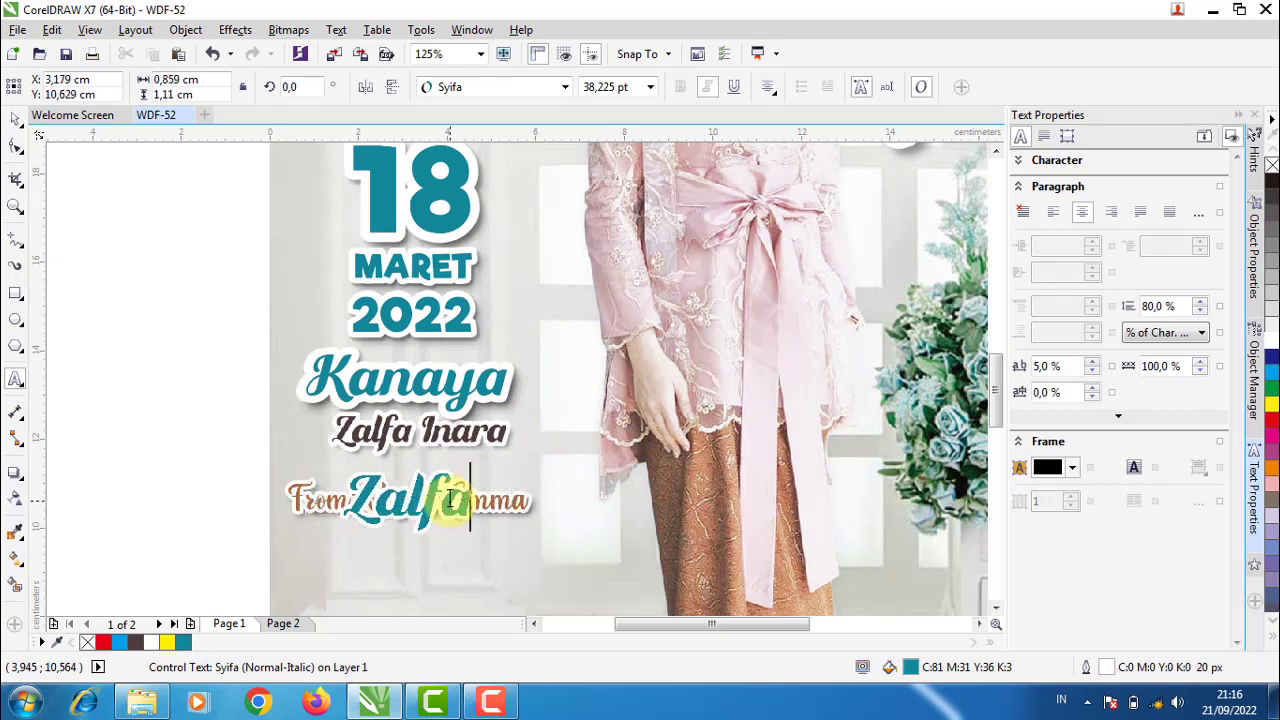
text(a Inara)
key(Escape)
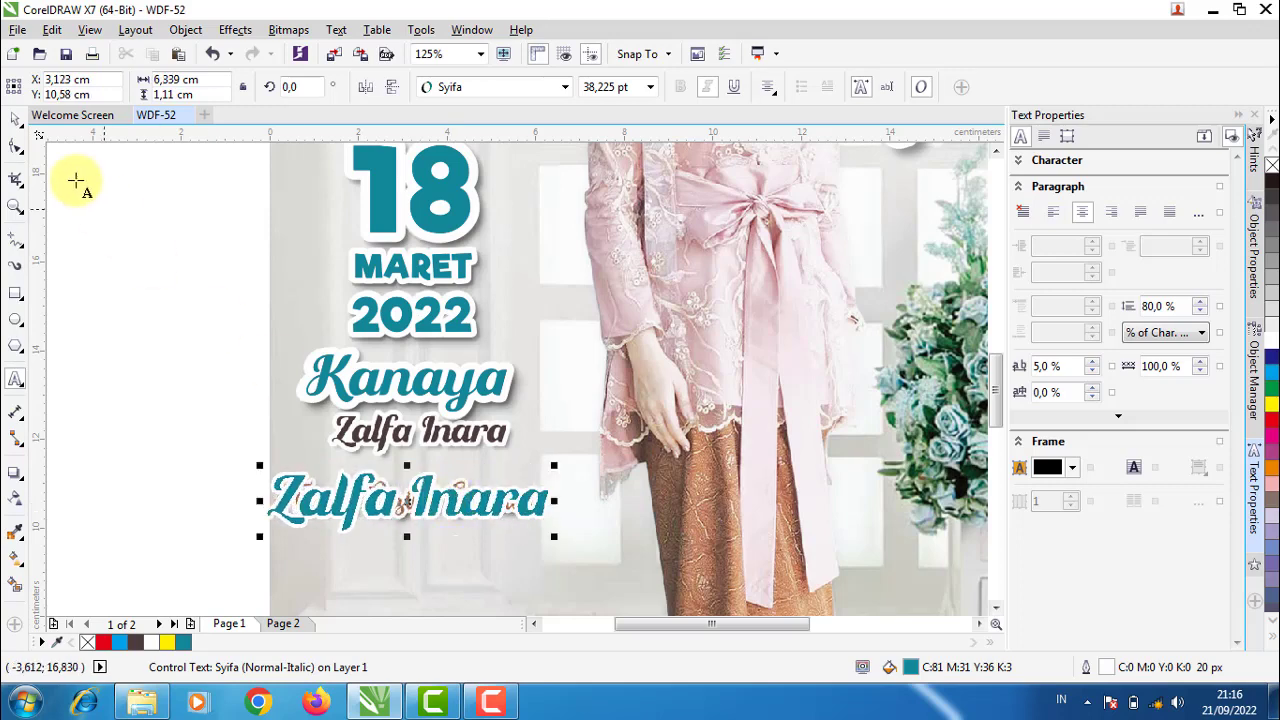
click(15, 118)
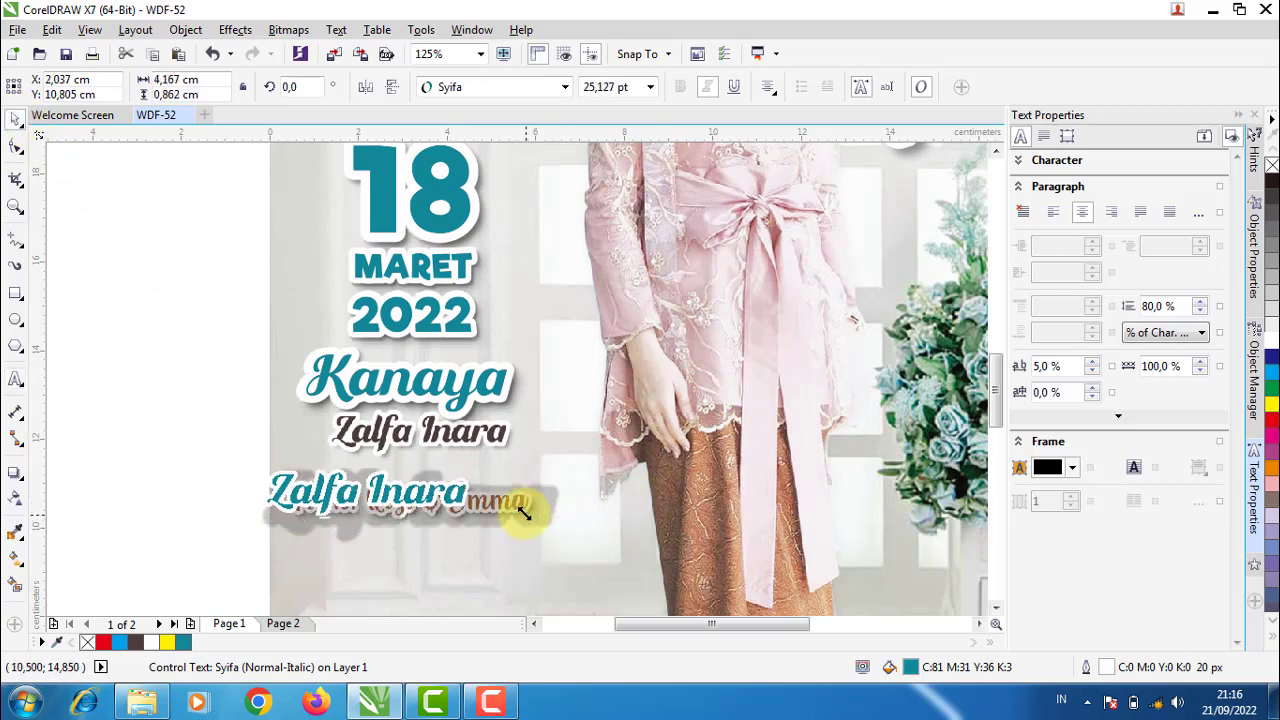
mouse_move(554, 536)
mouse_down()
mouse_move(430, 508)
mouse_move(436, 449)
mouse_up()
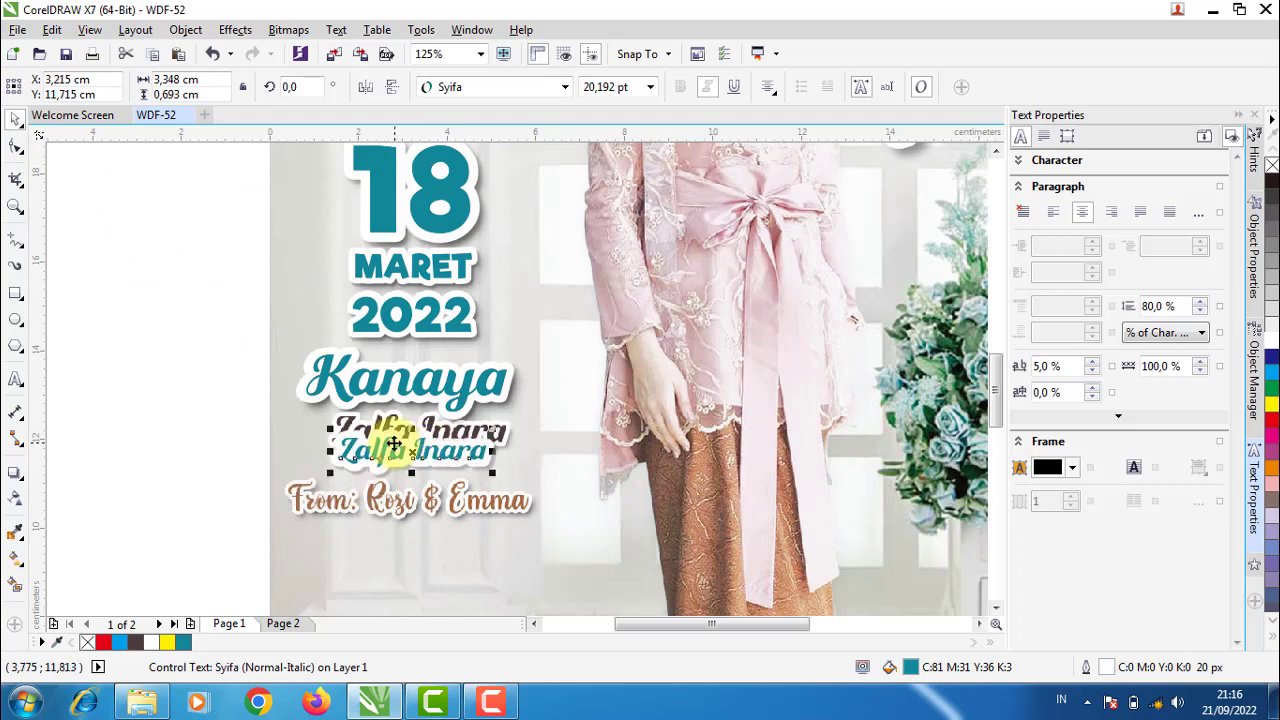
scroll(436, 449, up, 2)
scroll(390, 442, up, 2)
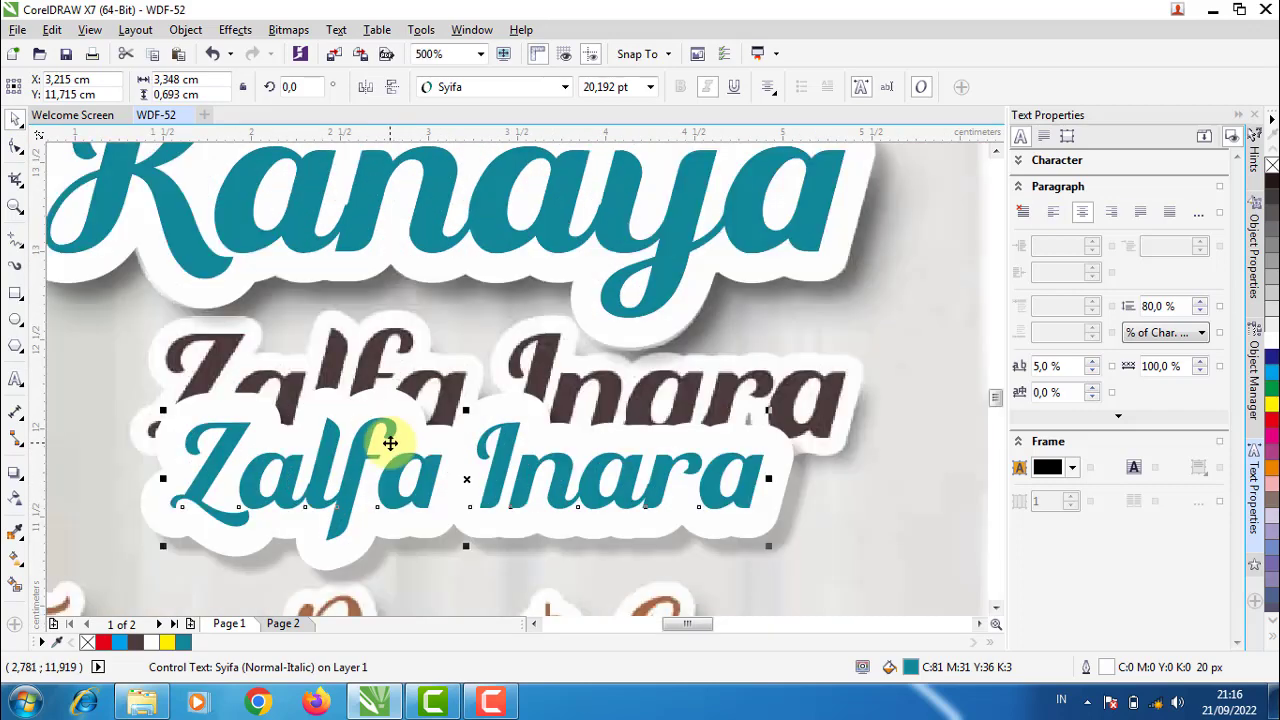
double_click(1110, 668)
text(15)
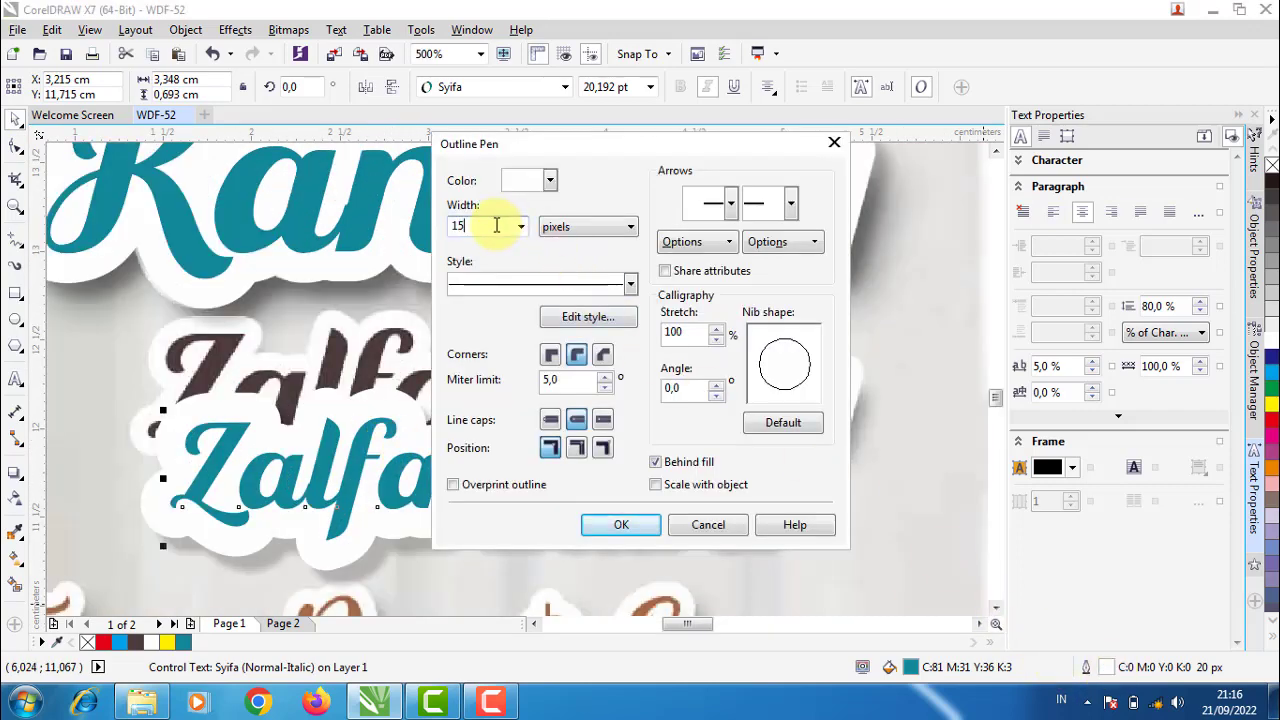
key(Return)
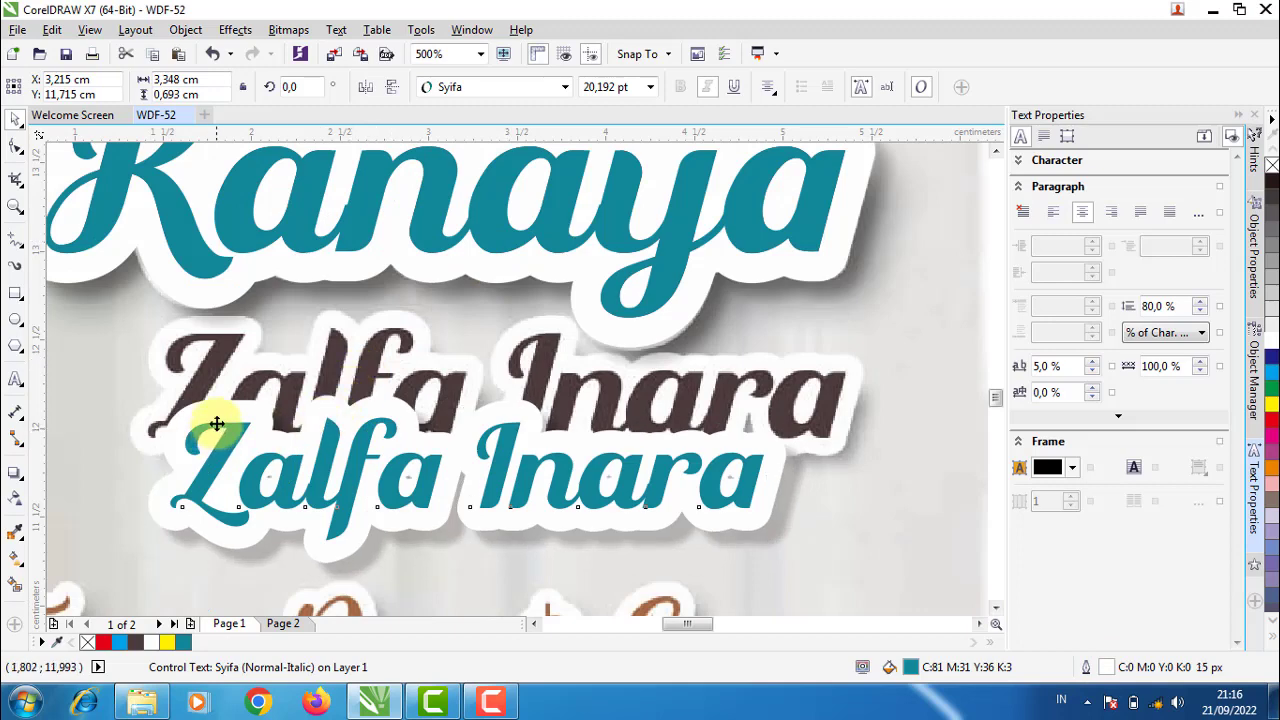
drag(216, 424, 196, 339)
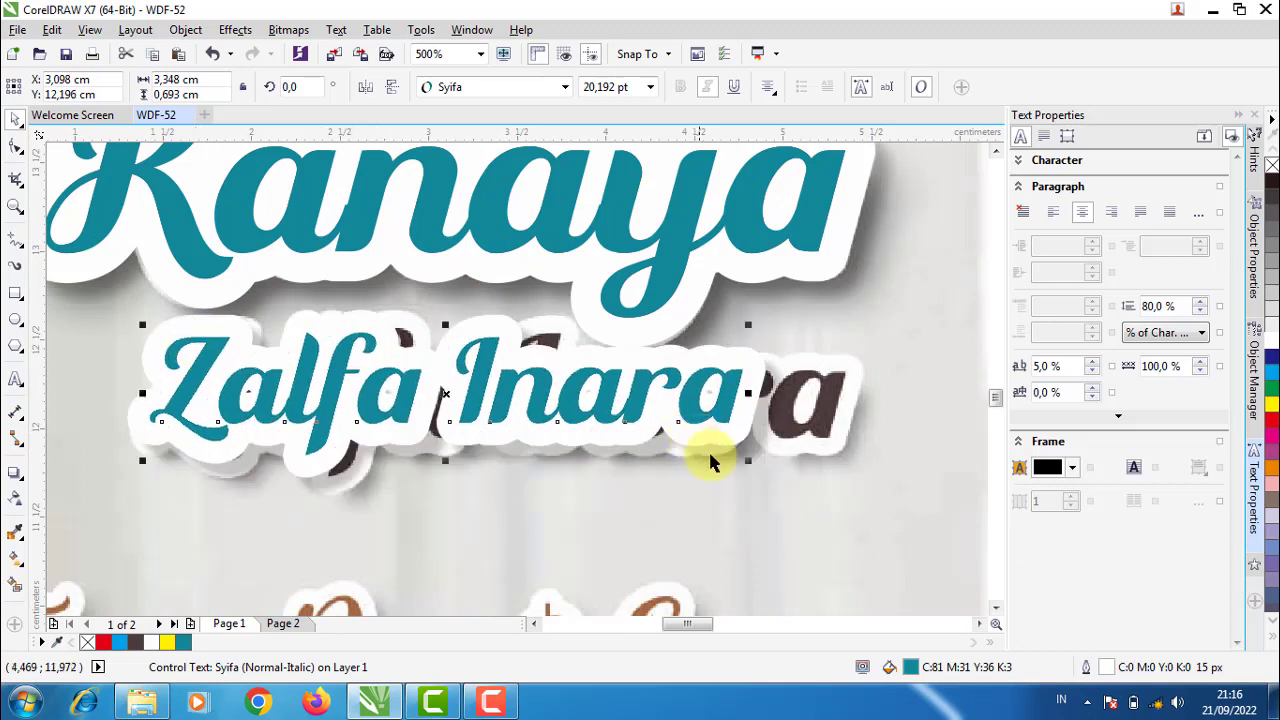
drag(748, 460, 856, 483)
click(1273, 405)
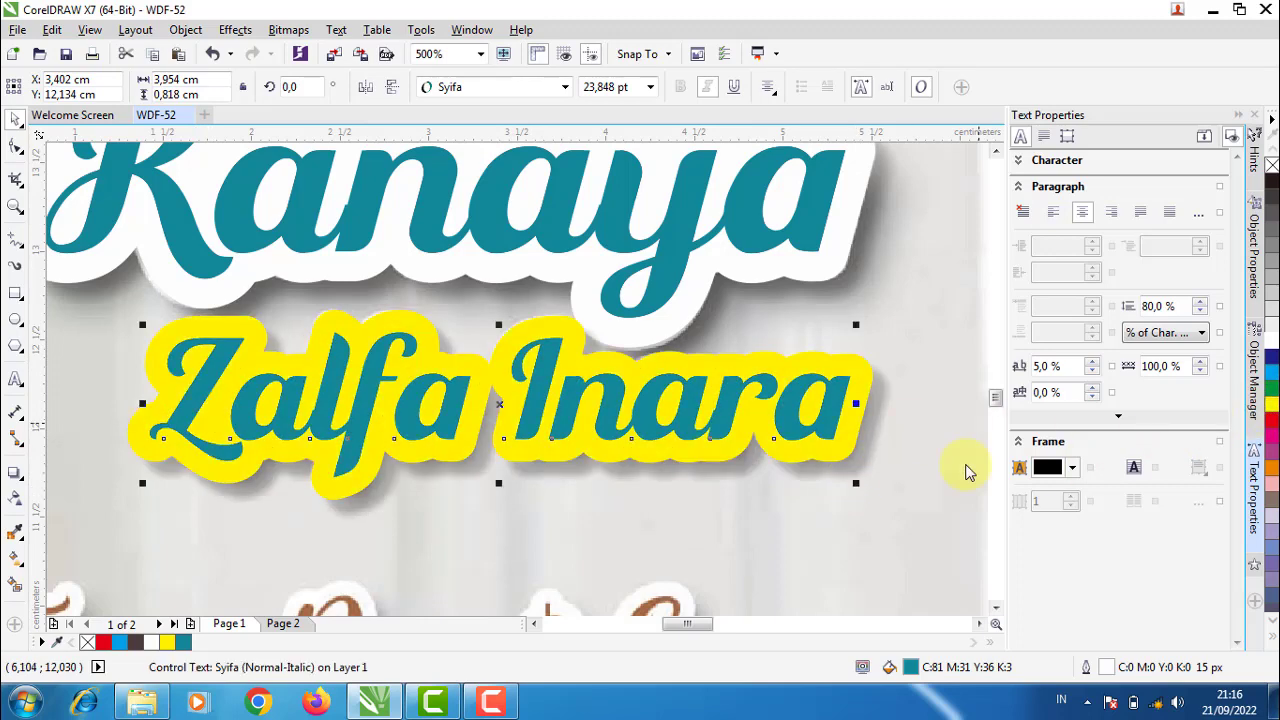
double_click(1087, 665)
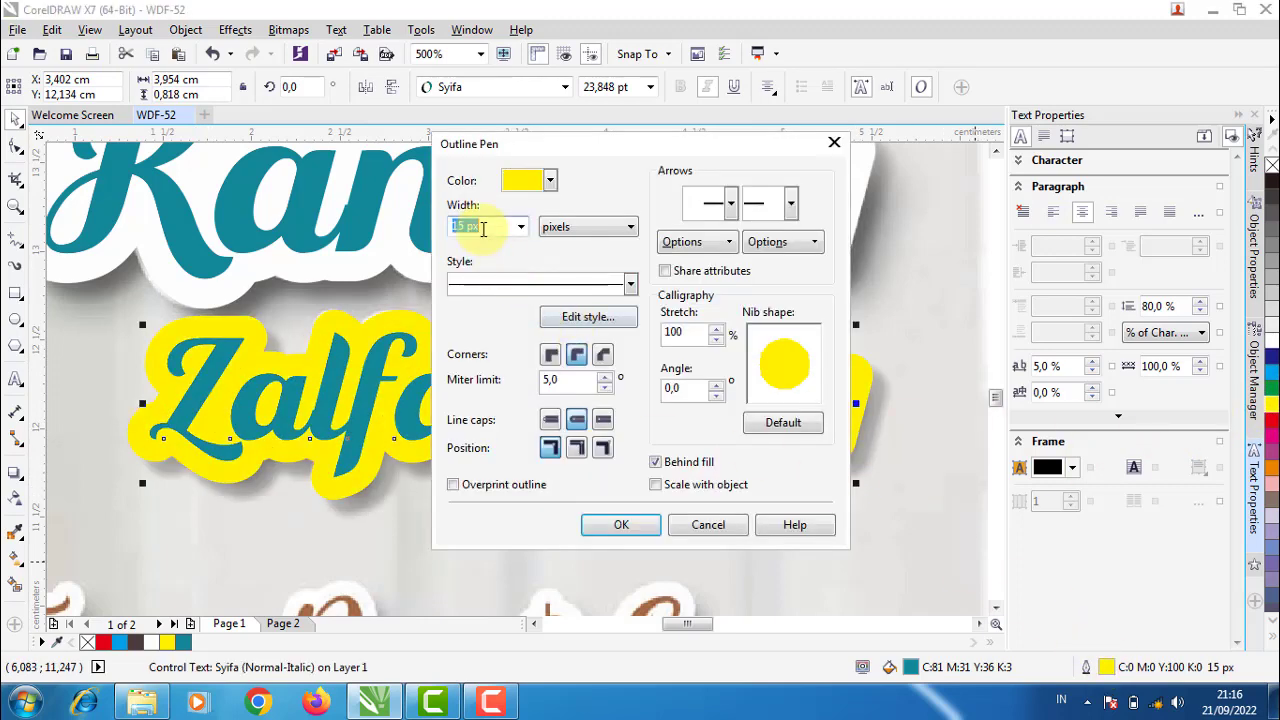
text(10)
key(Return)
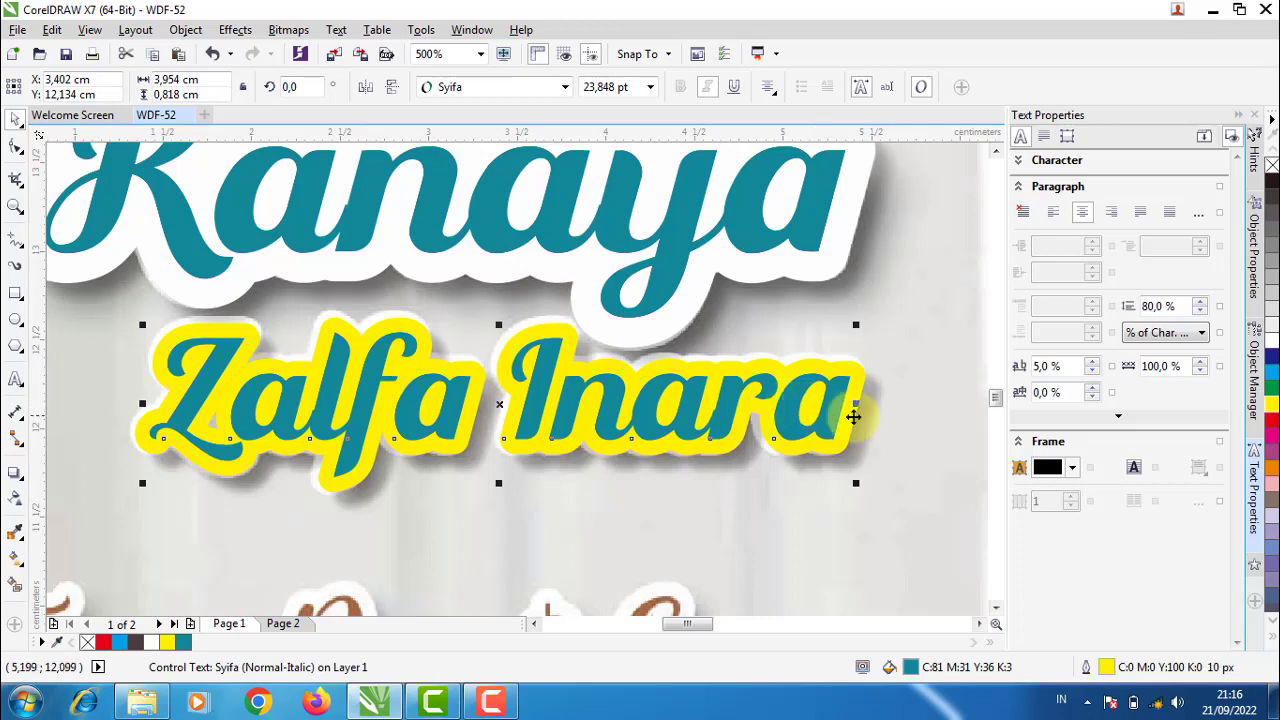
drag(760, 400, 765, 440)
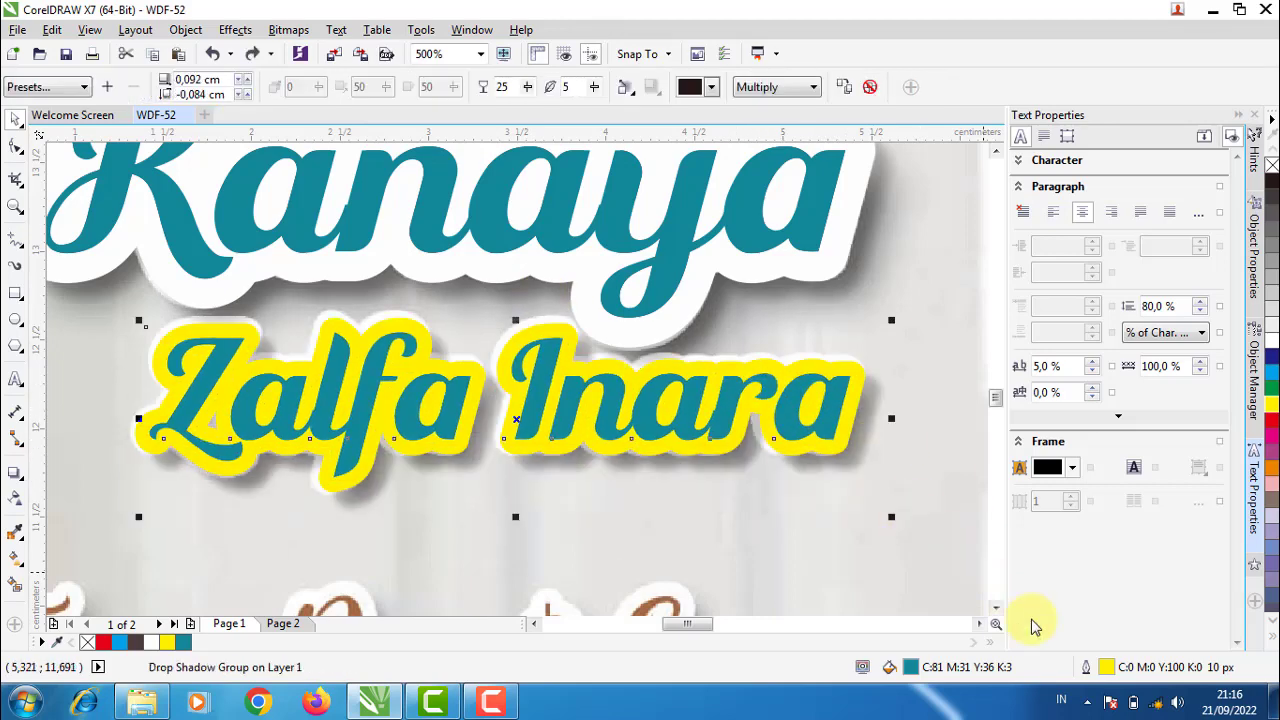
double_click(1108, 668)
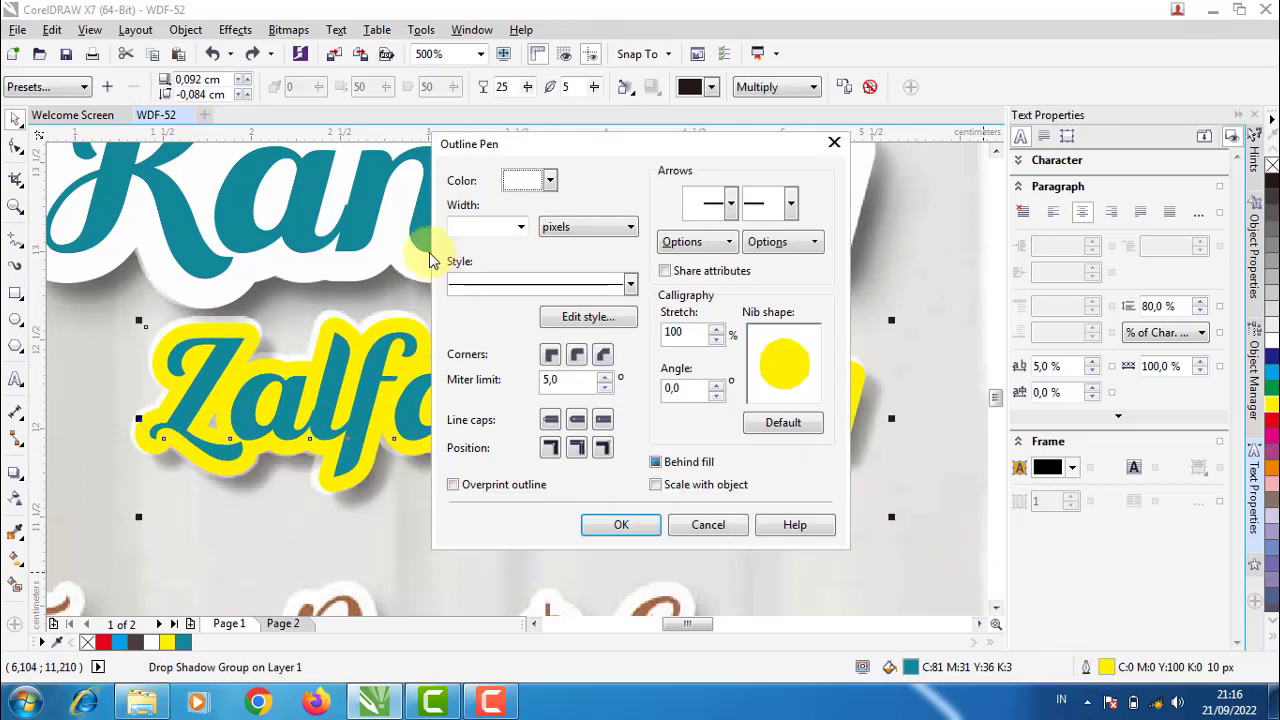
click(836, 145)
ctrl+click(828, 395)
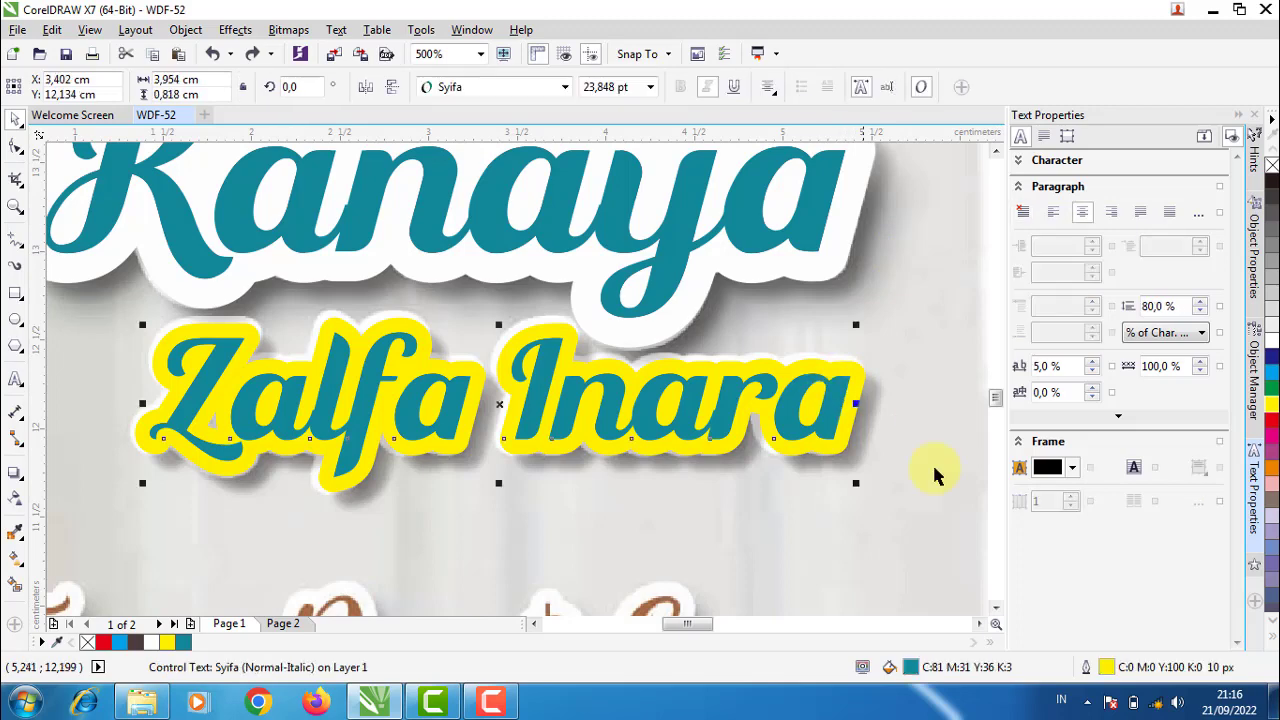
double_click(1108, 668)
text(12)
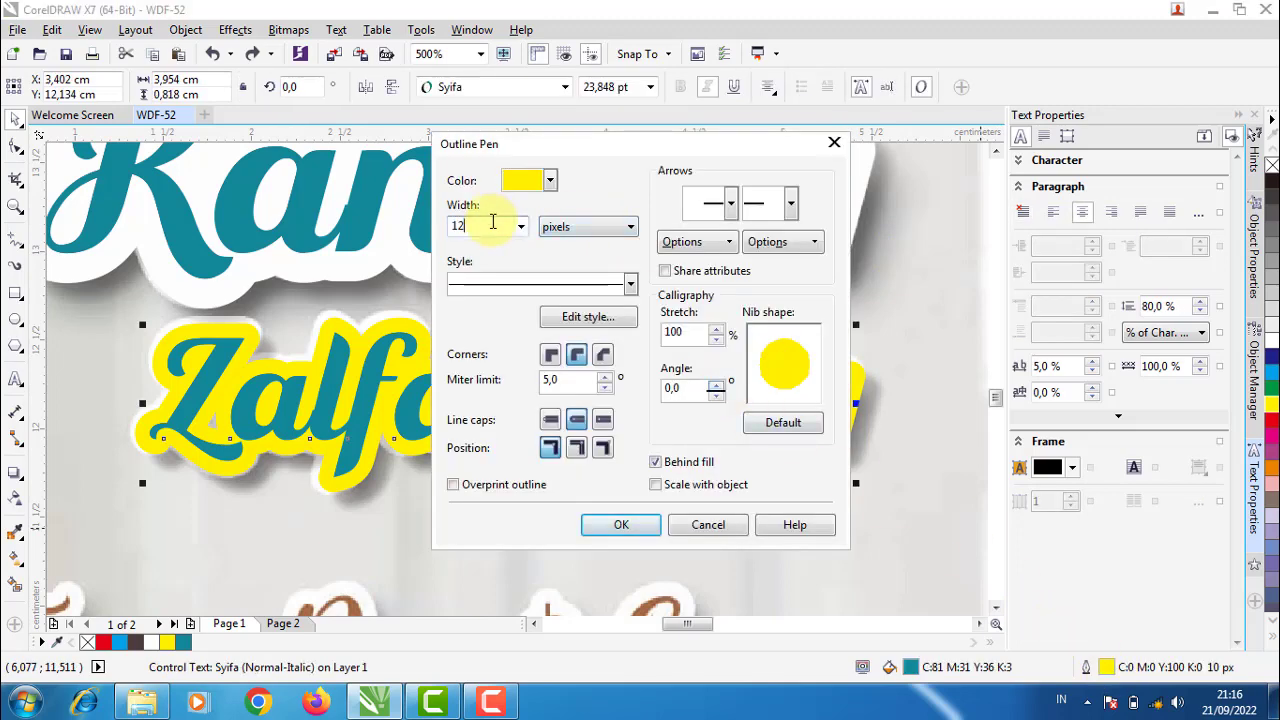
key(Return)
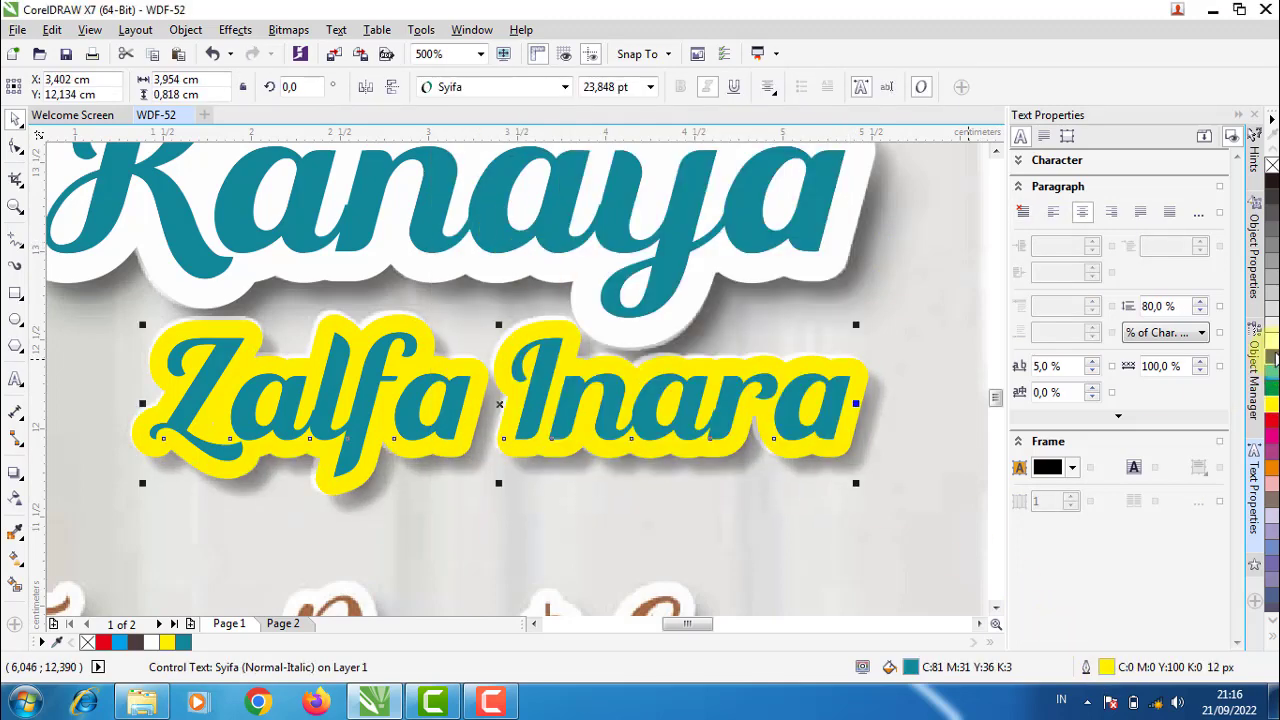
right_click(1273, 343)
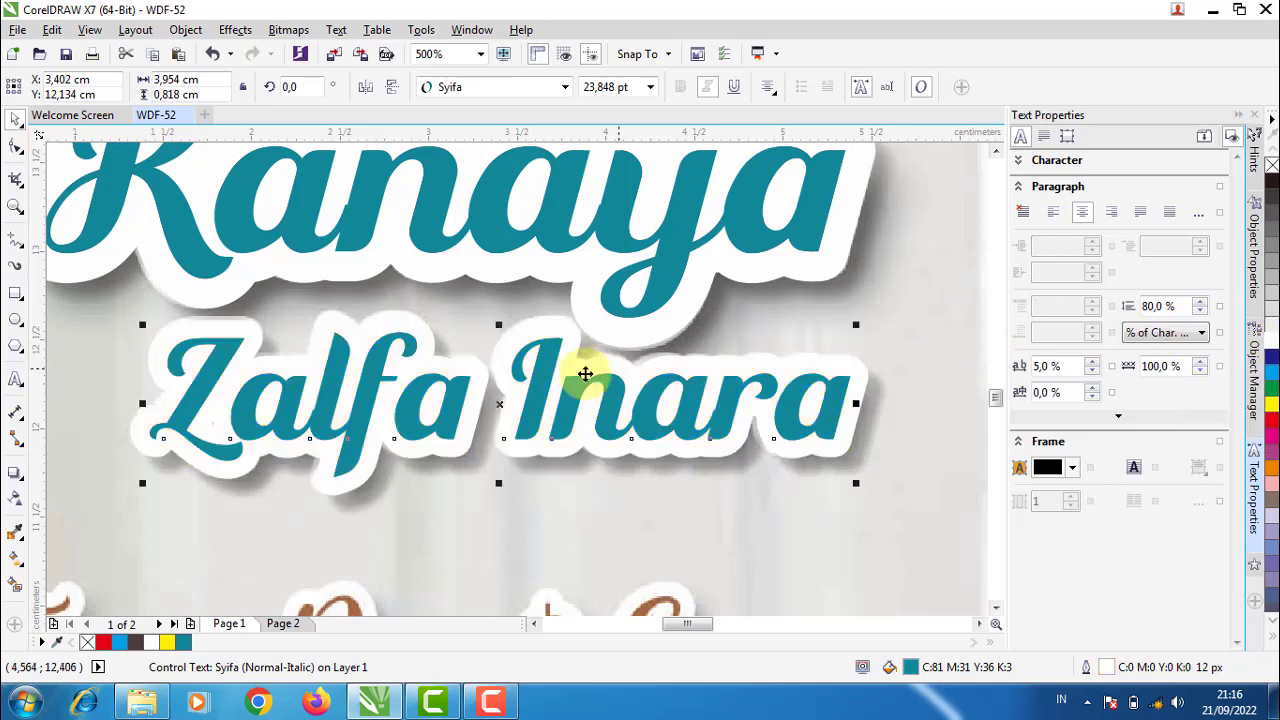
scroll(478, 374, down, 3)
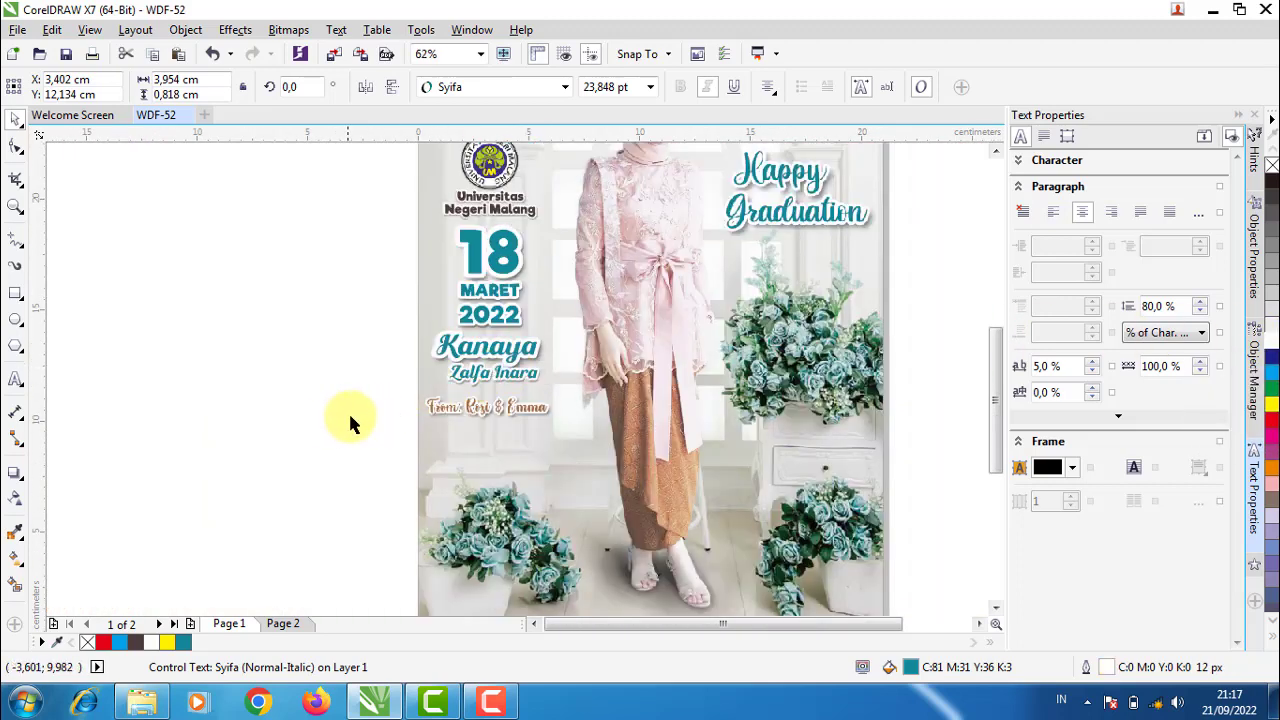
click(350, 422)
scroll(474, 394, up, 1)
scroll(397, 380, up, 1)
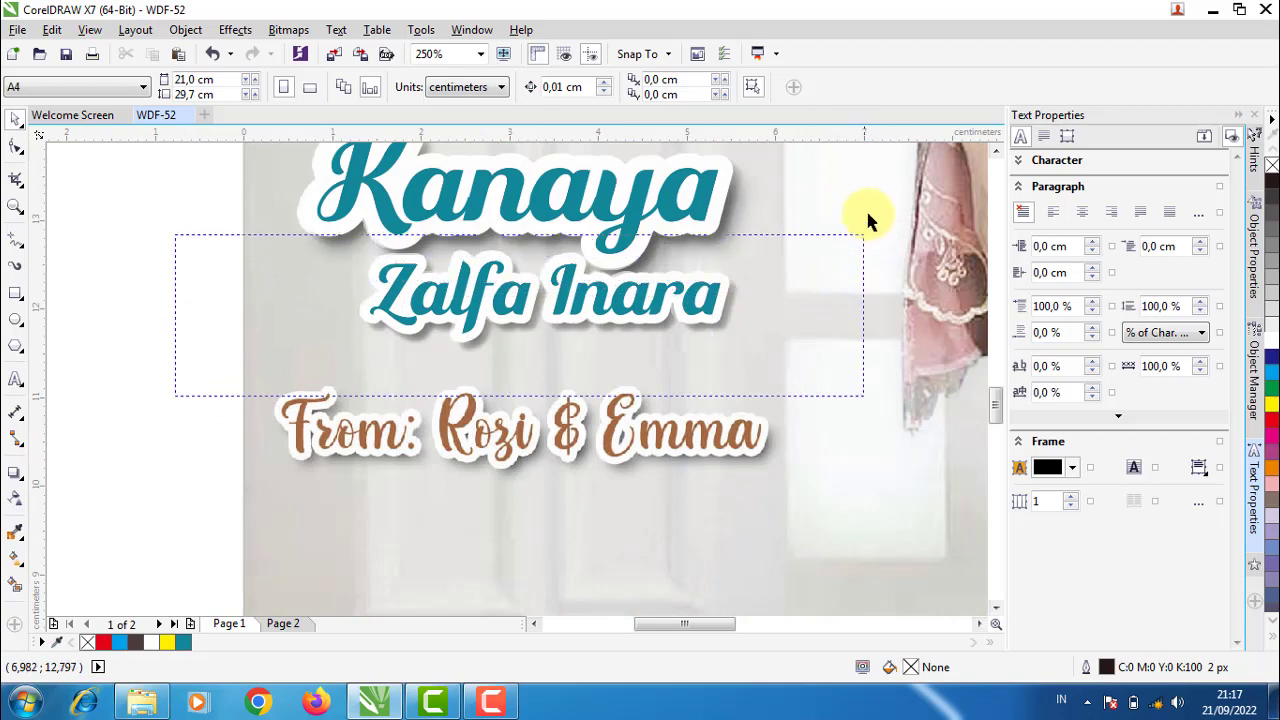
drag(657, 286, 634, 536)
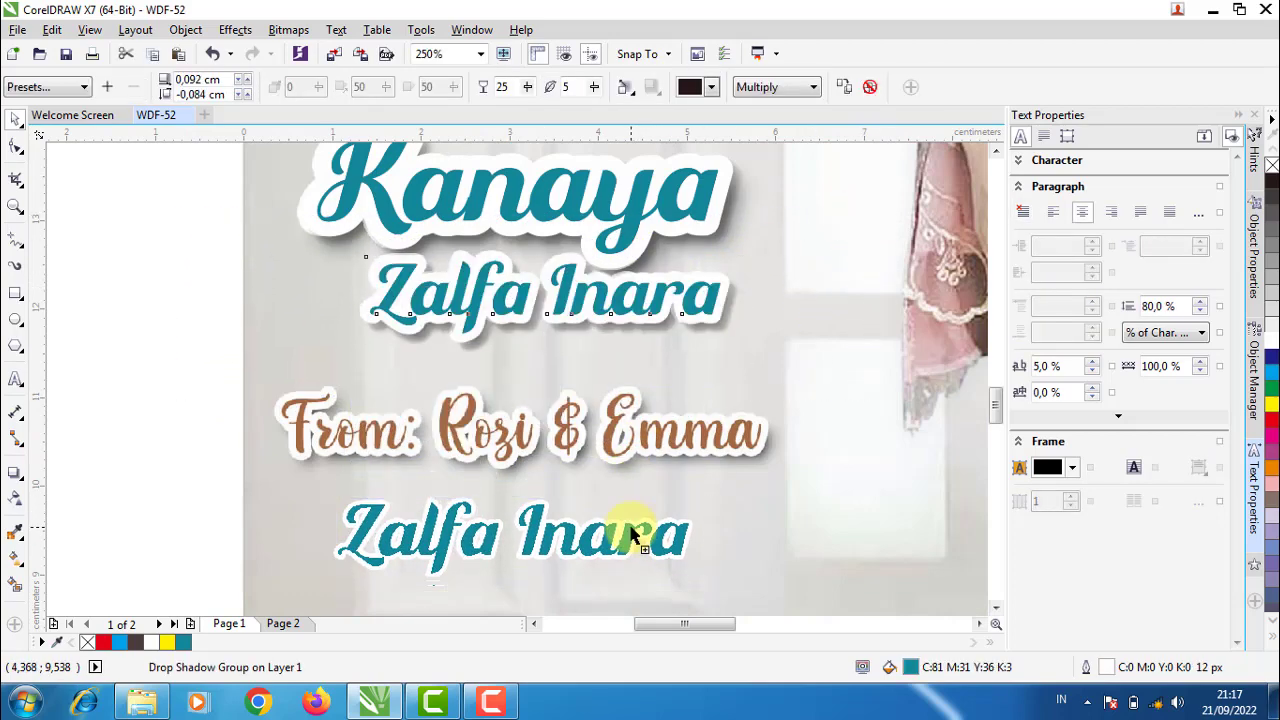
double_click(622, 534)
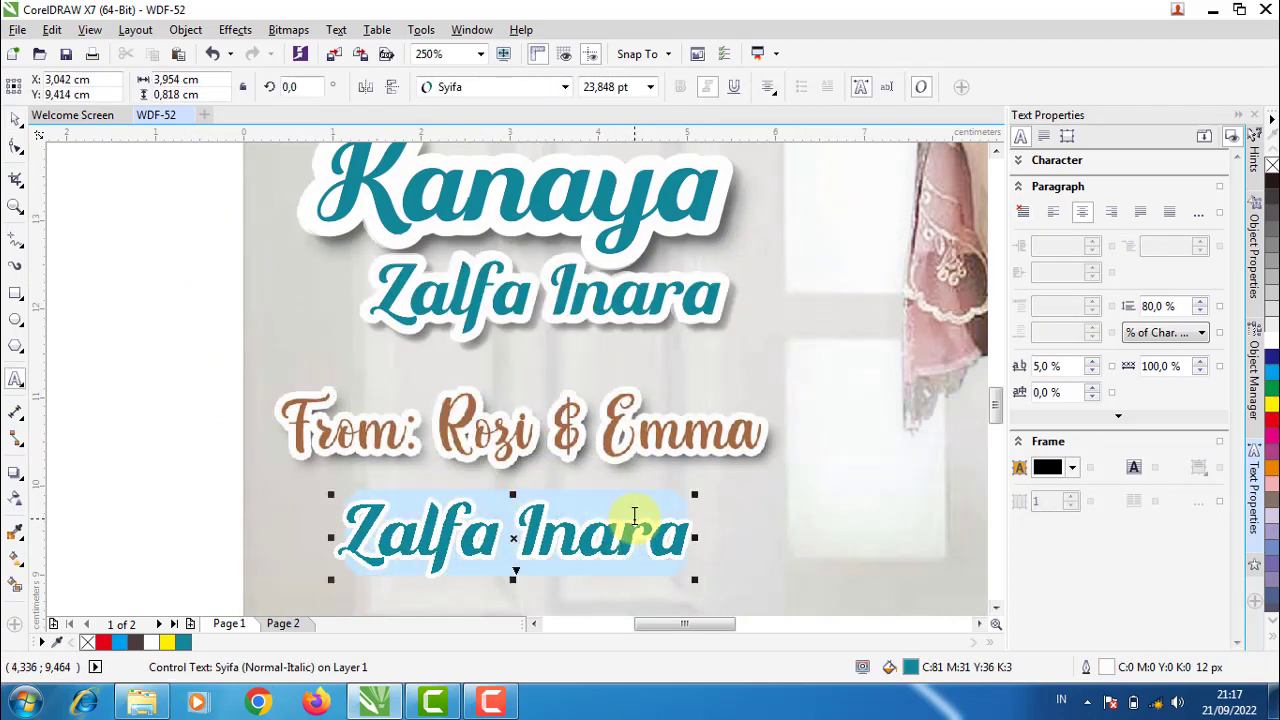
text(From)
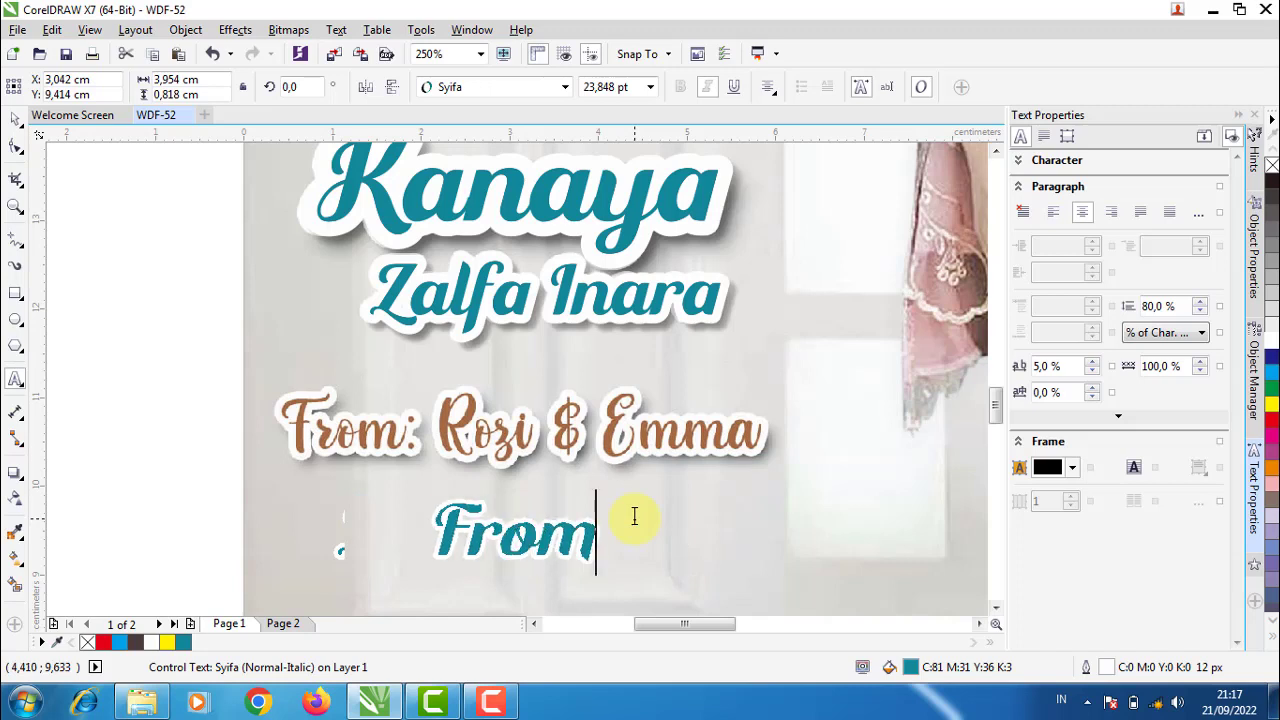
text(: Rozi )
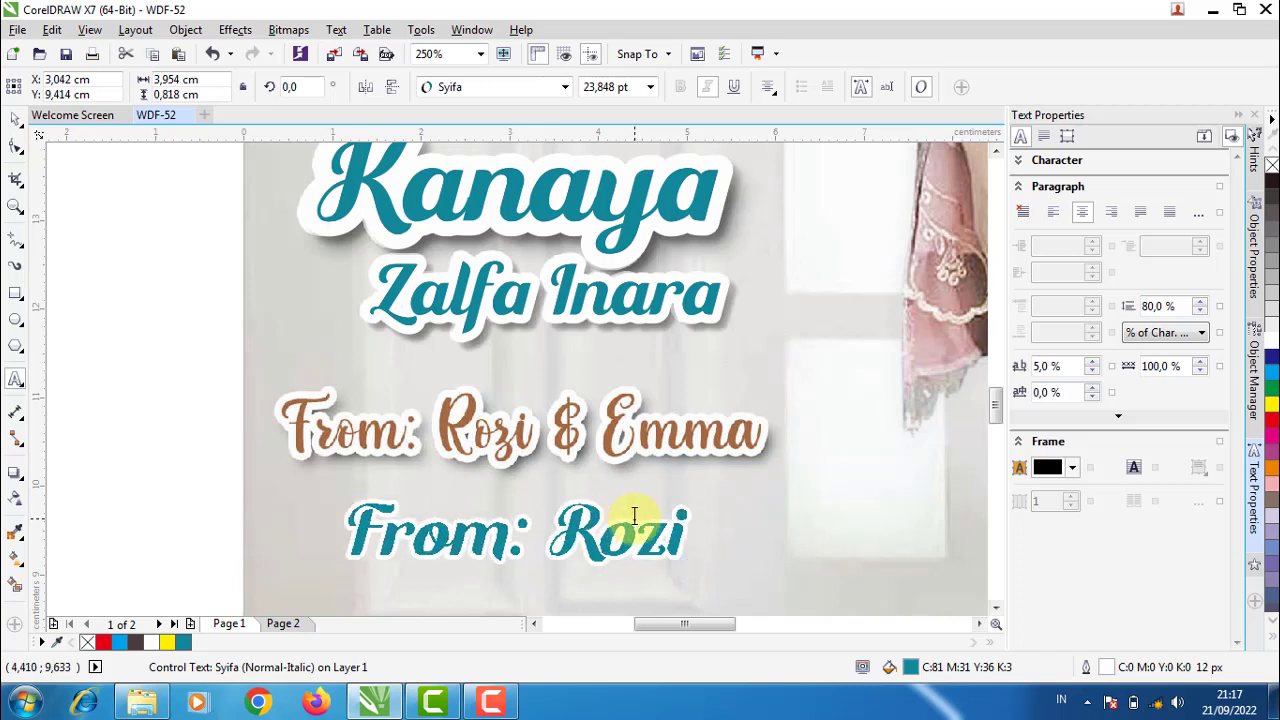
text(& )
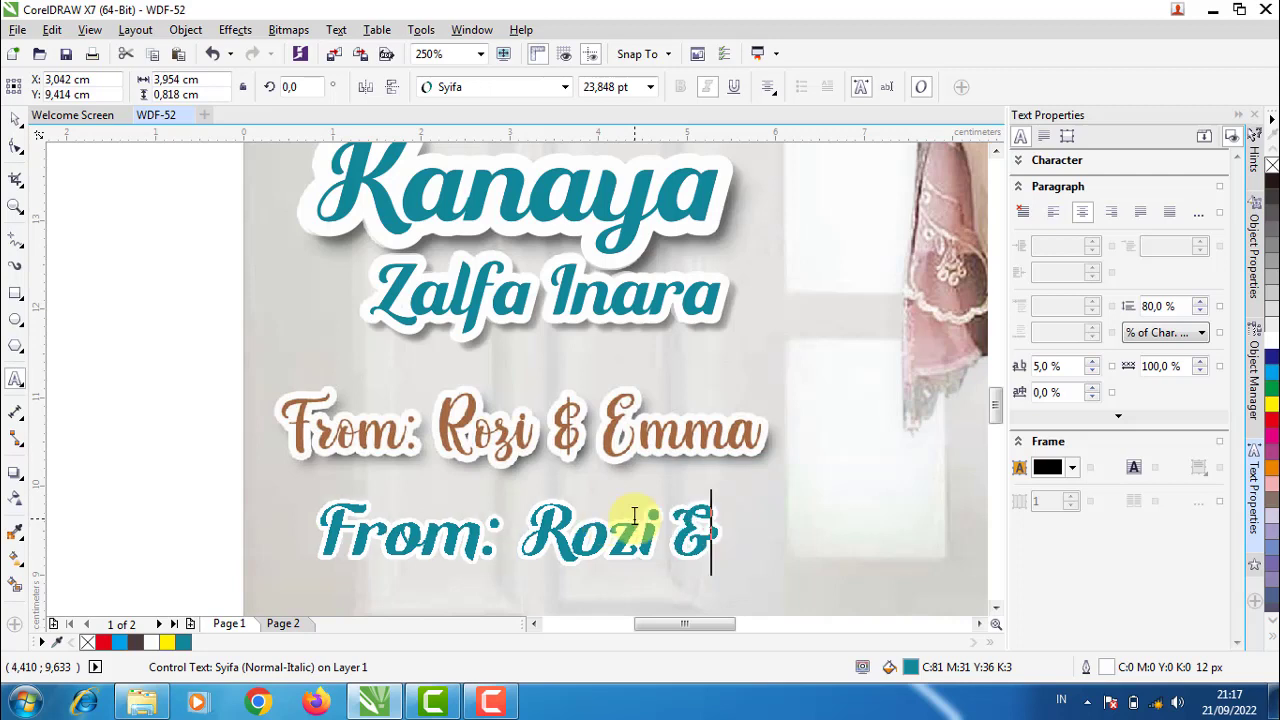
text(Emma)
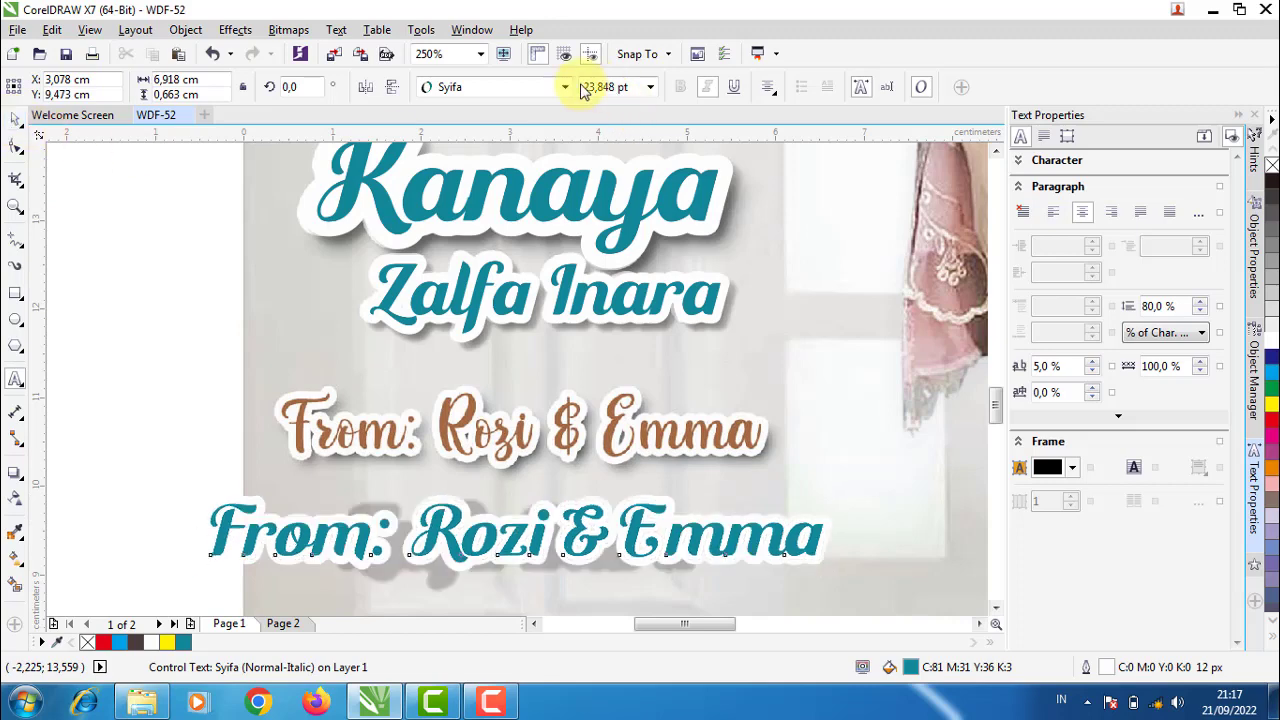
click(527, 88)
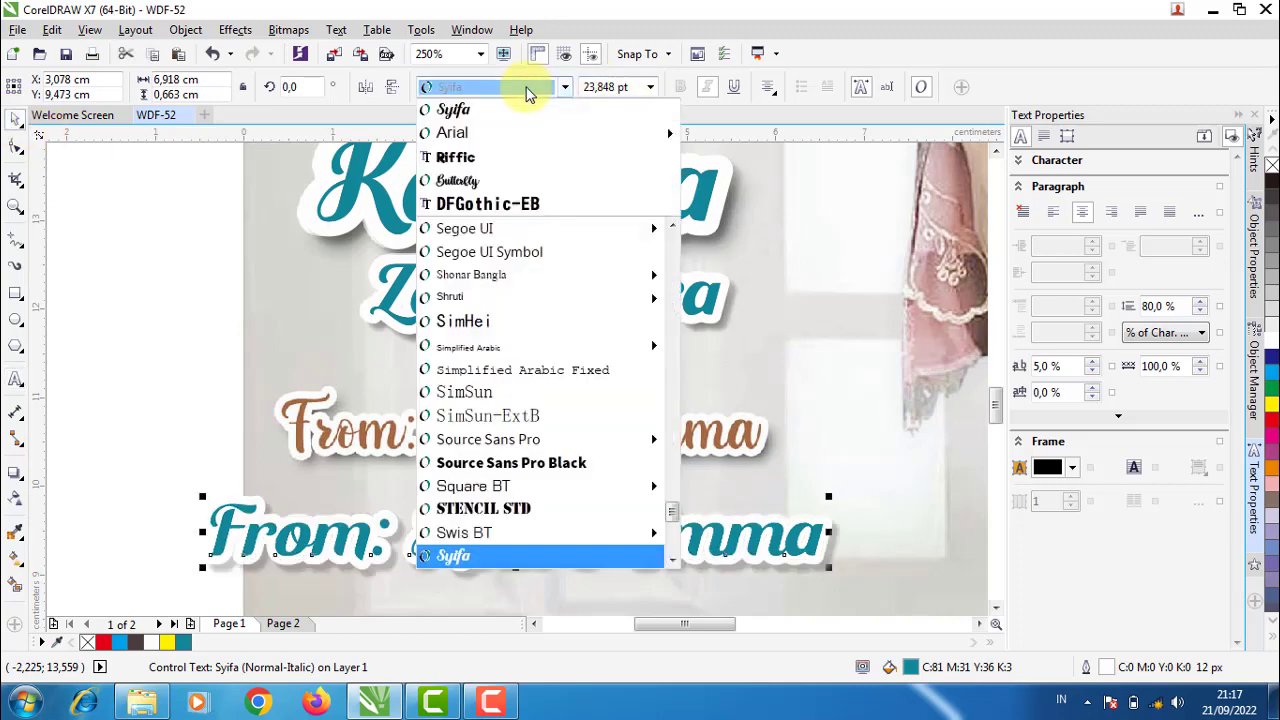
click(457, 180)
Scale the teal From line to about 19.56 pt and lay it over the brown one
drag(805, 482, 703, 490)
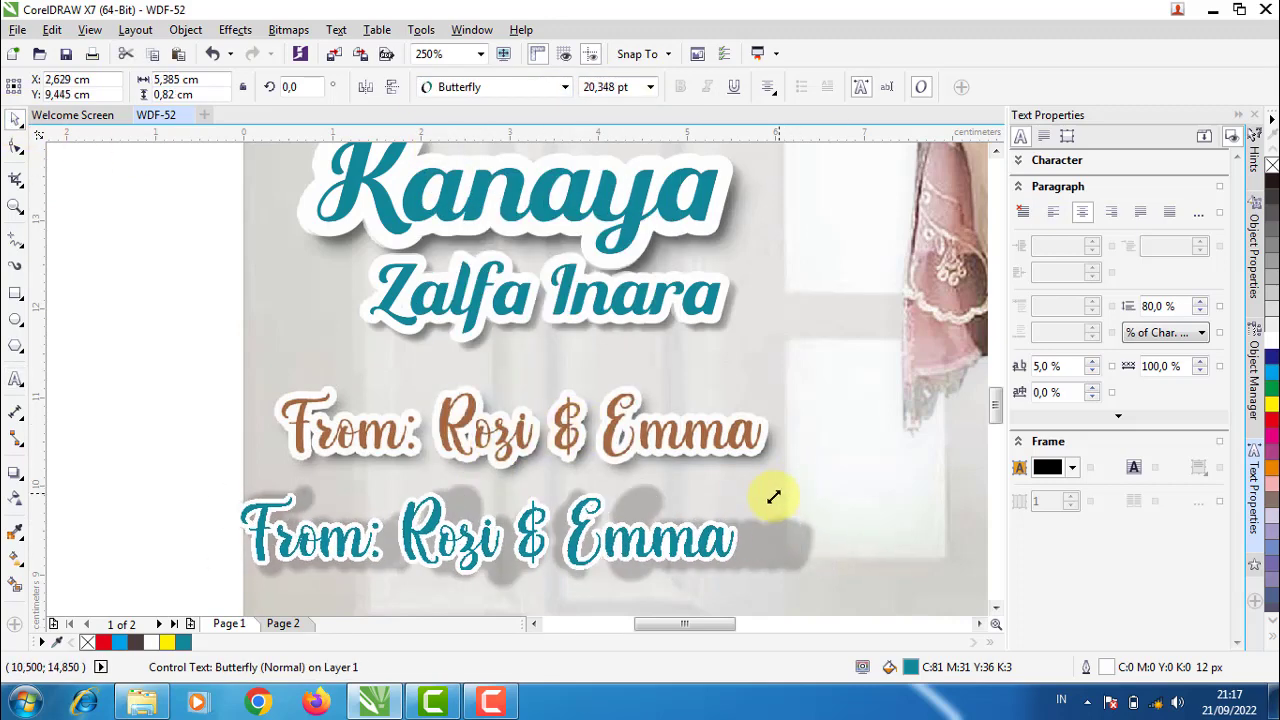
mouse_move(420, 537)
mouse_down()
mouse_move(472, 449)
mouse_move(529, 443)
mouse_up()
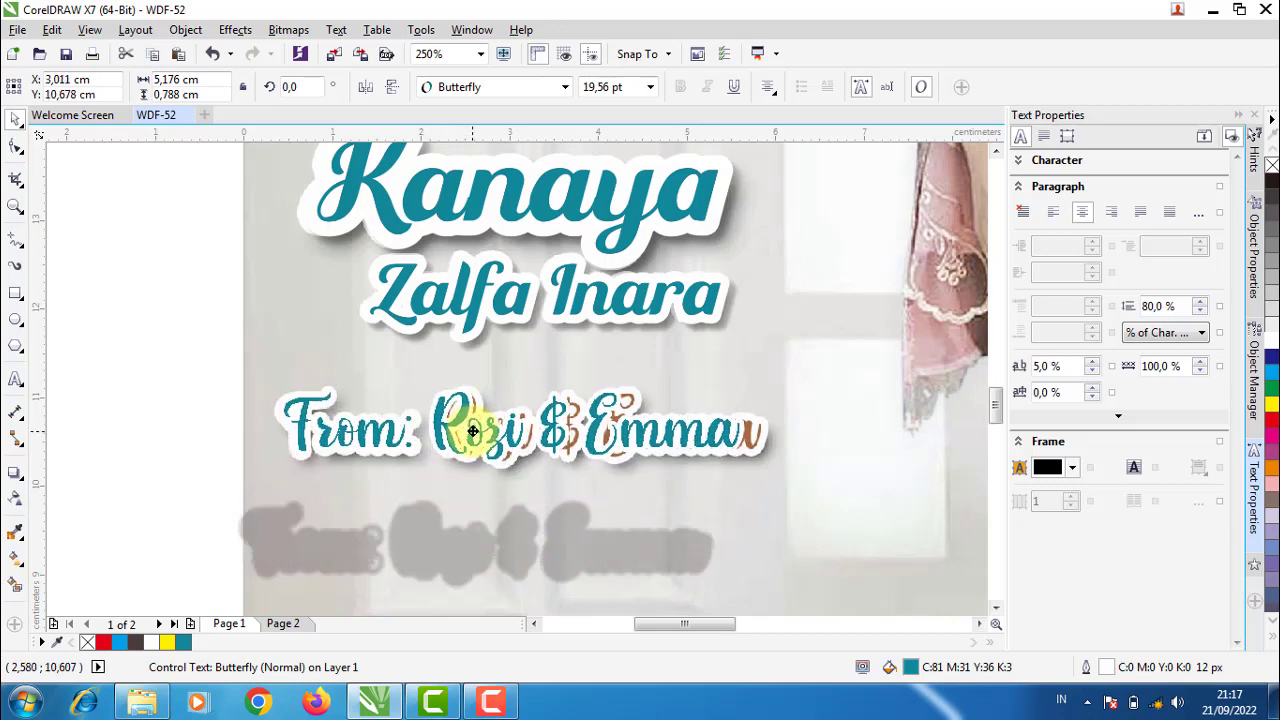
scroll(742, 441, up, 2)
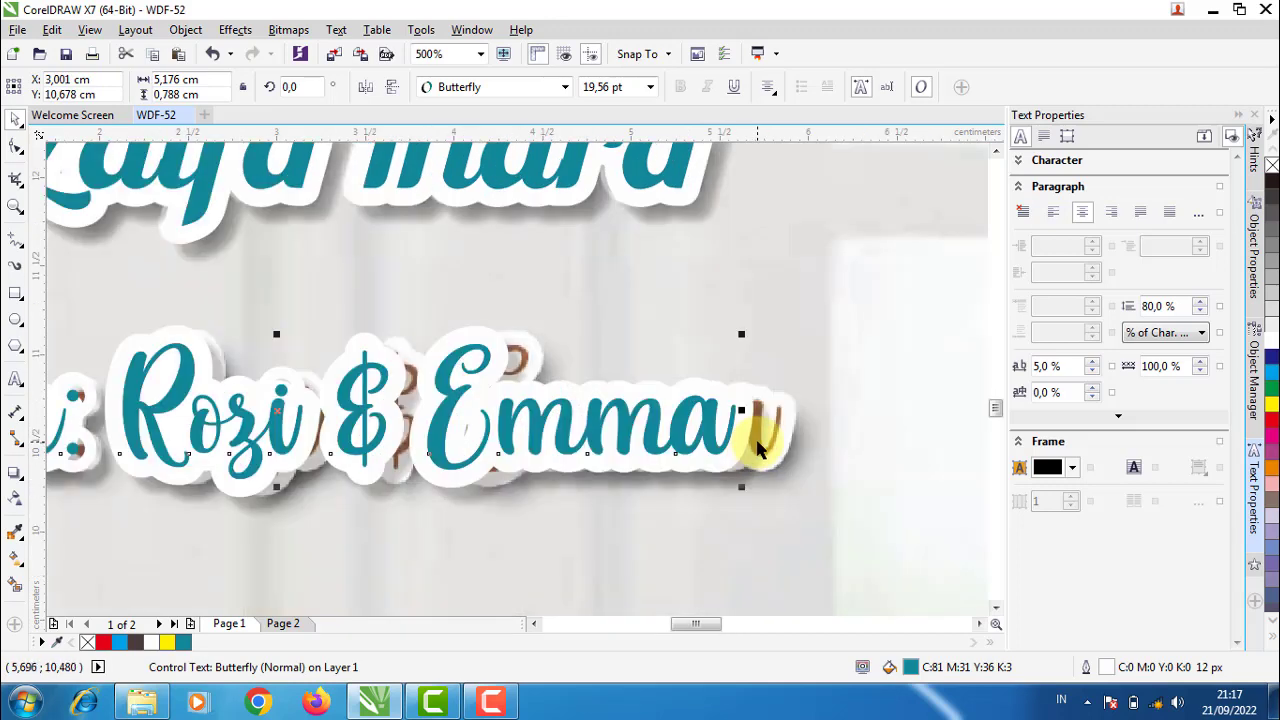
drag(762, 409, 786, 414)
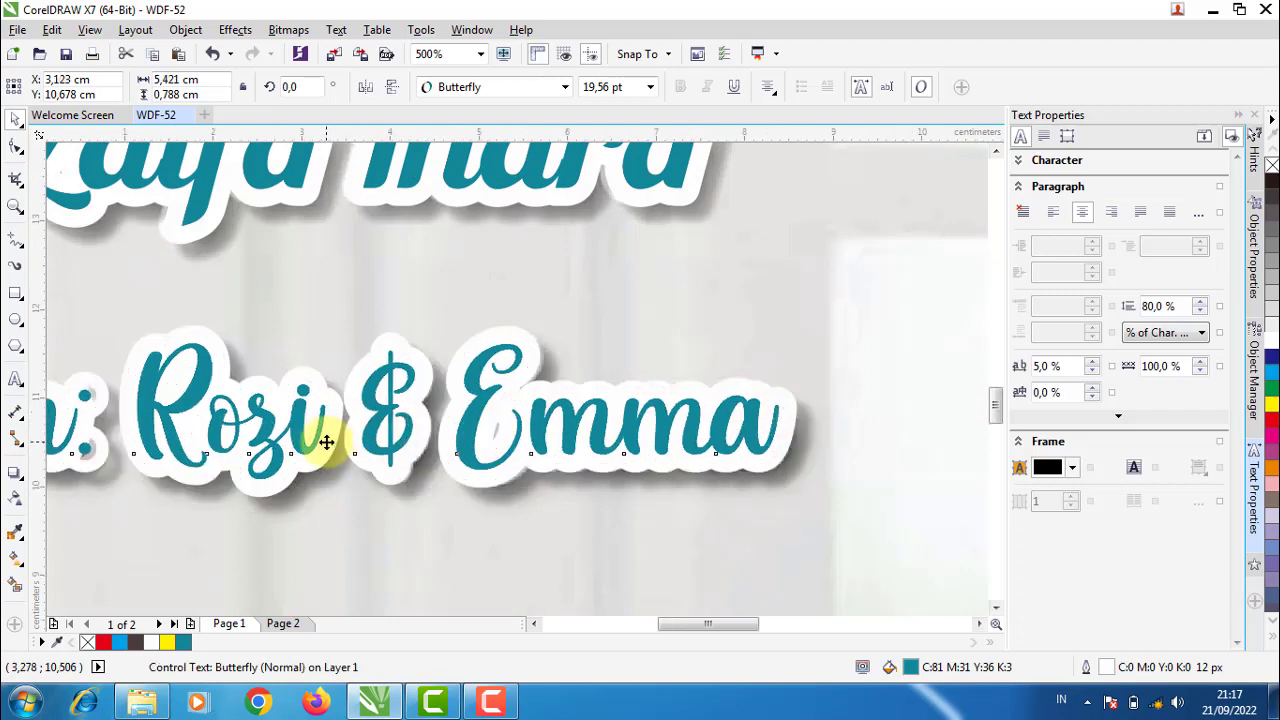
scroll(441, 435, down, 2)
scroll(441, 435, down, 2)
scroll(423, 428, up, 1)
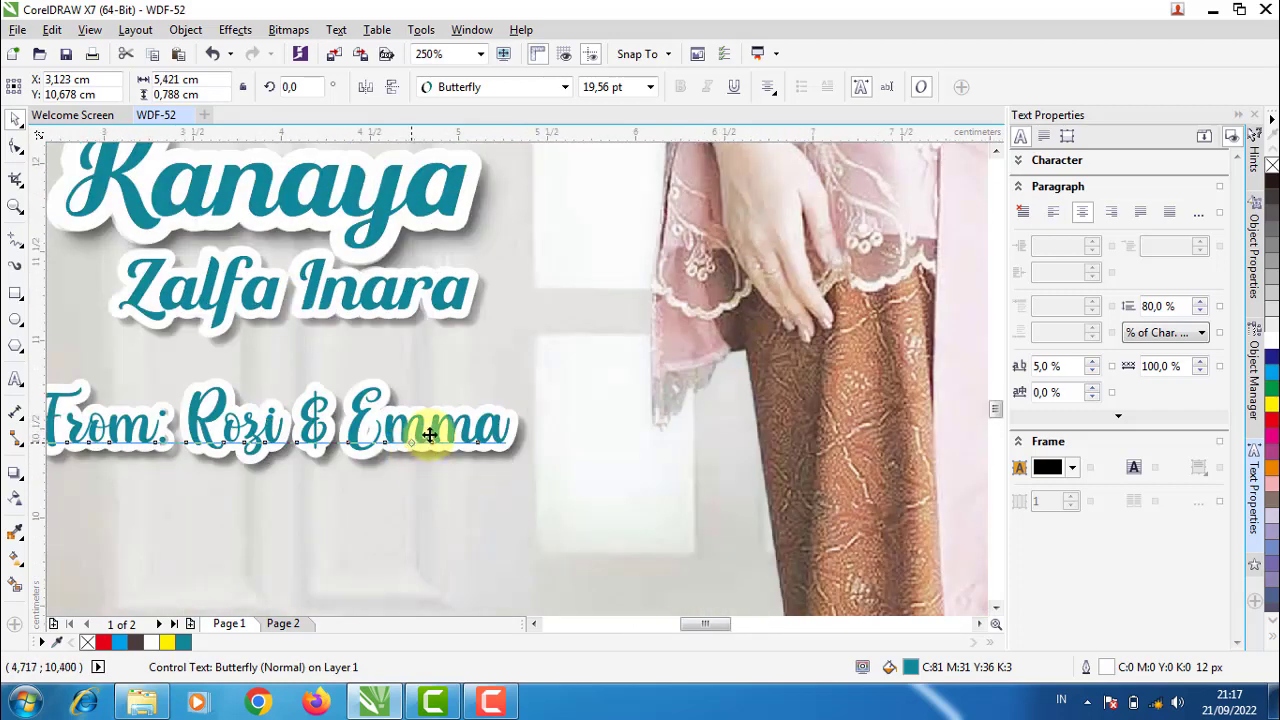
scroll(423, 428, up, 1)
Apply an 8 px outline to the teal From line and undo a stray move
double_click(1108, 669)
text(8)
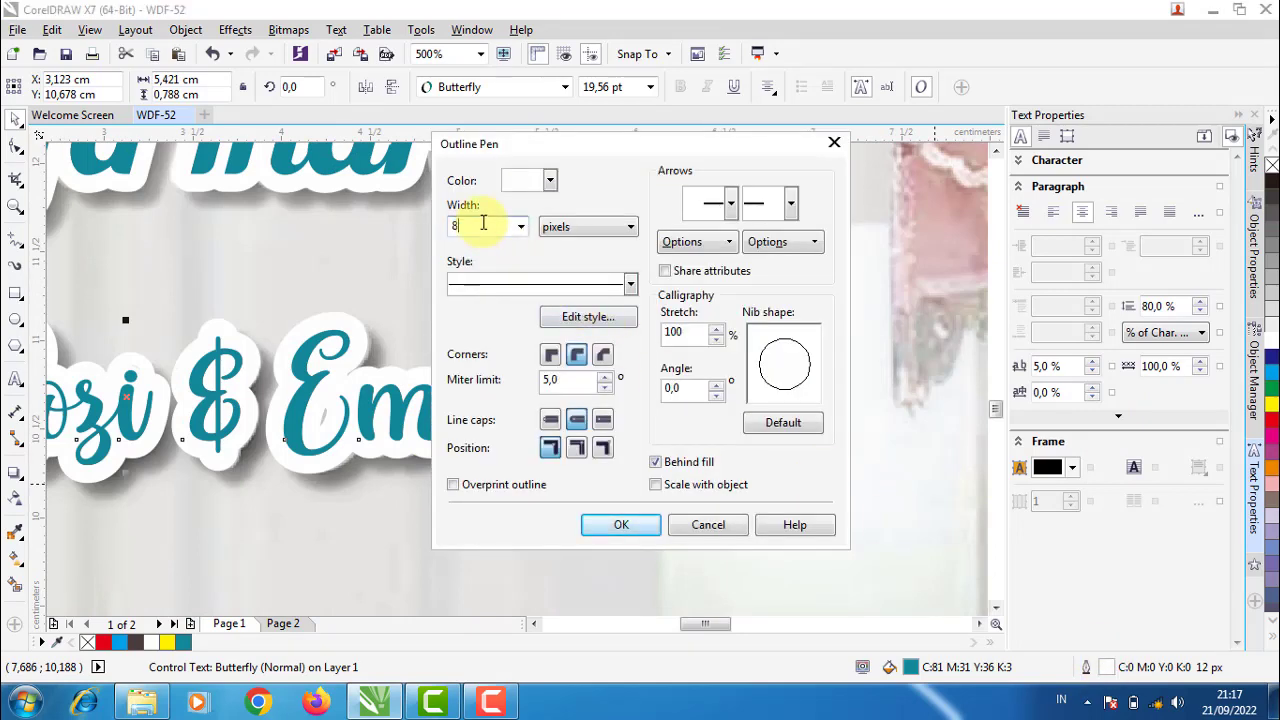
key(Return)
drag(408, 408, 346, 294)
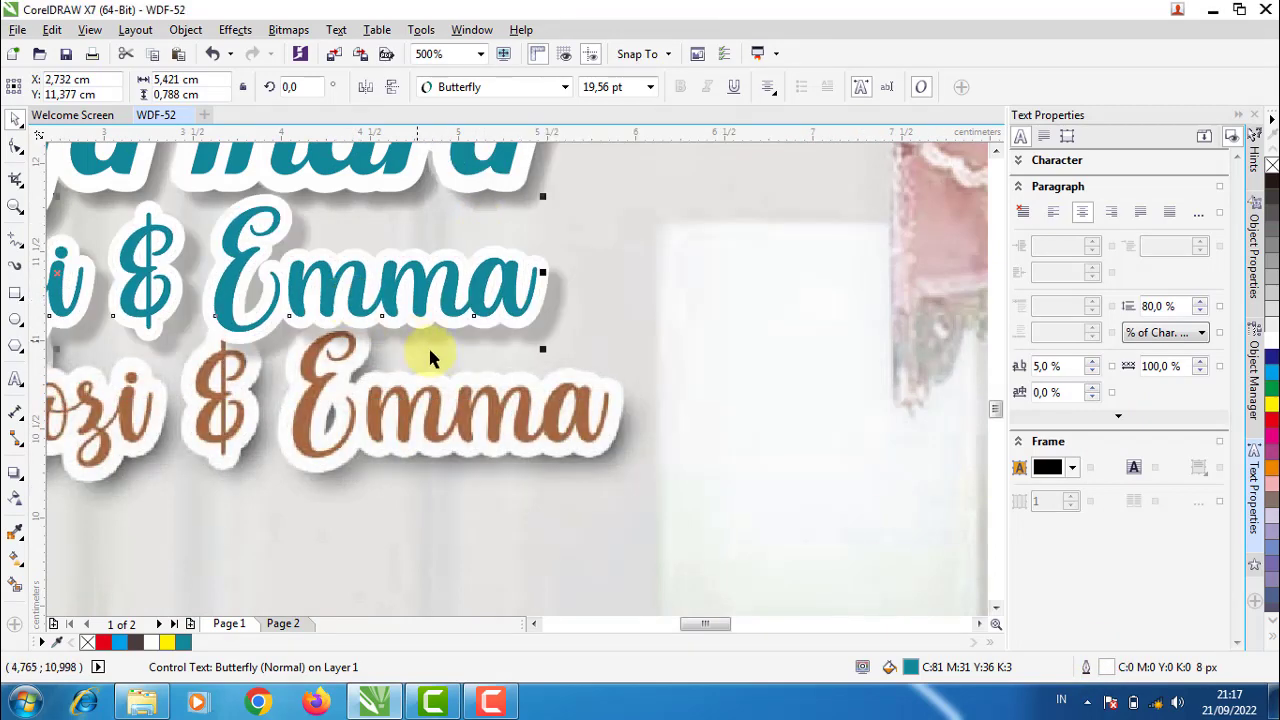
key(ctrl+z)
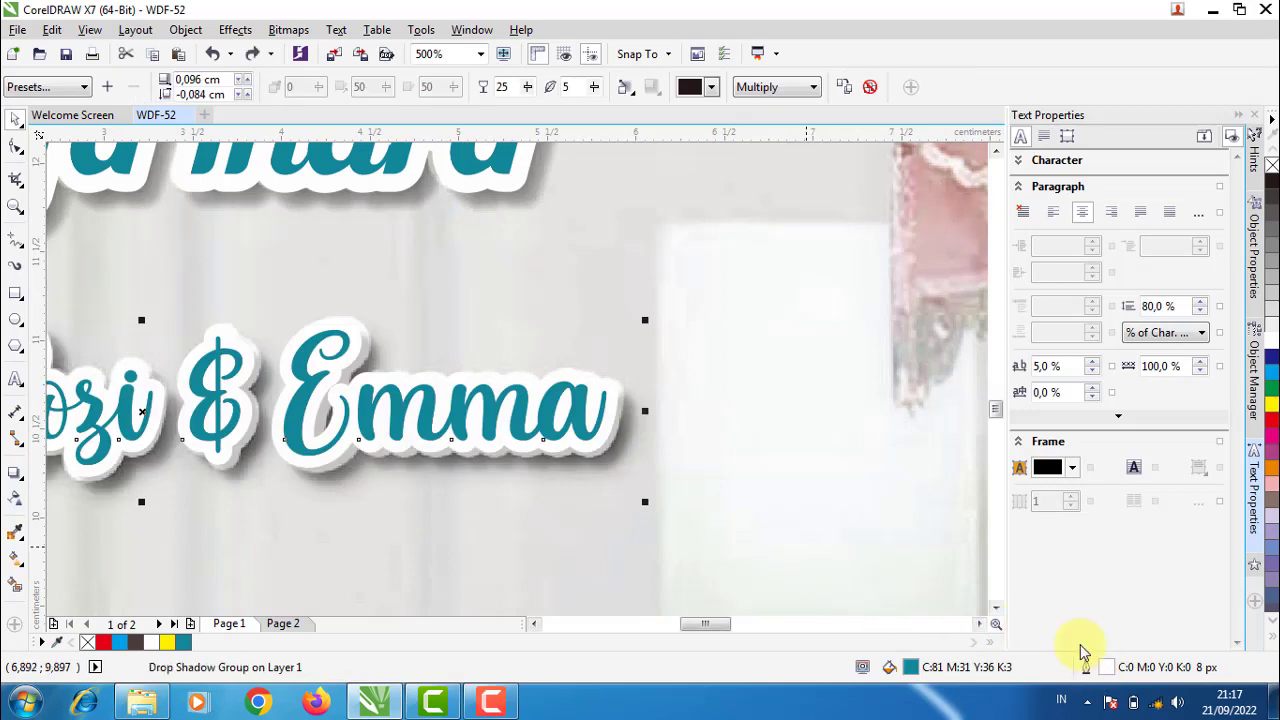
Widen the teal From line's white outline to 10 px
double_click(1086, 666)
click(837, 145)
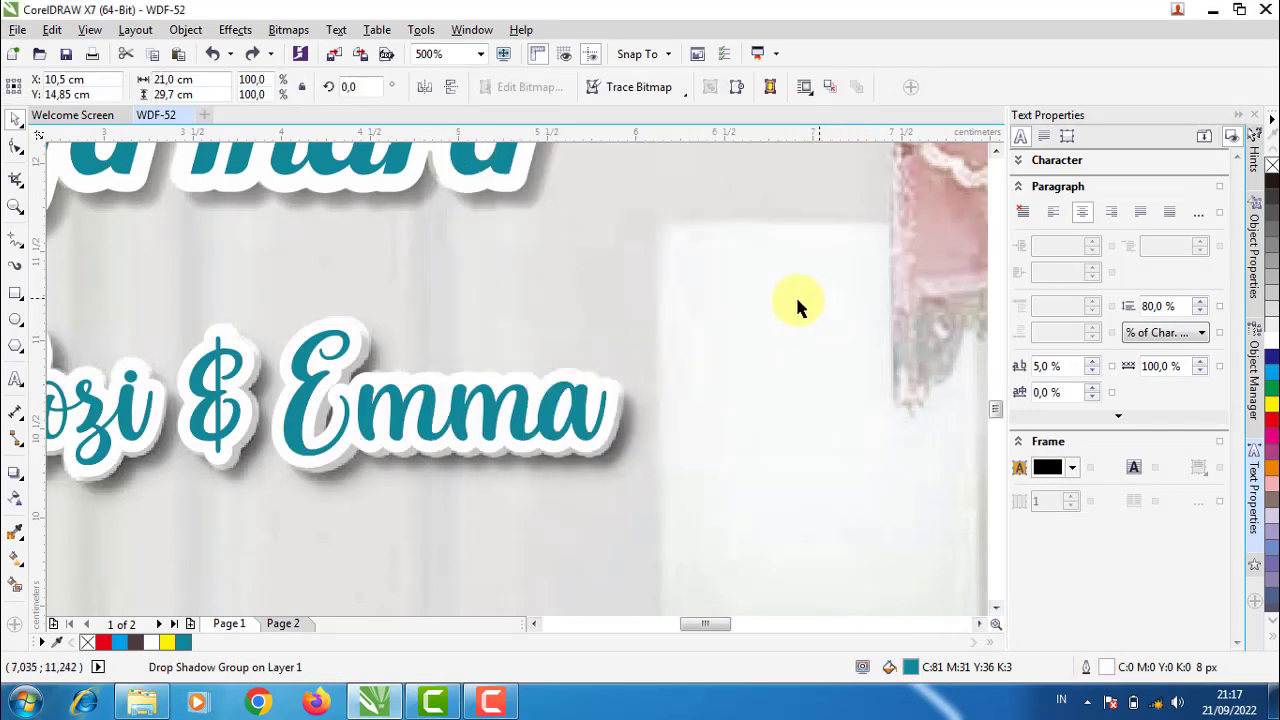
click(572, 405)
double_click(1107, 668)
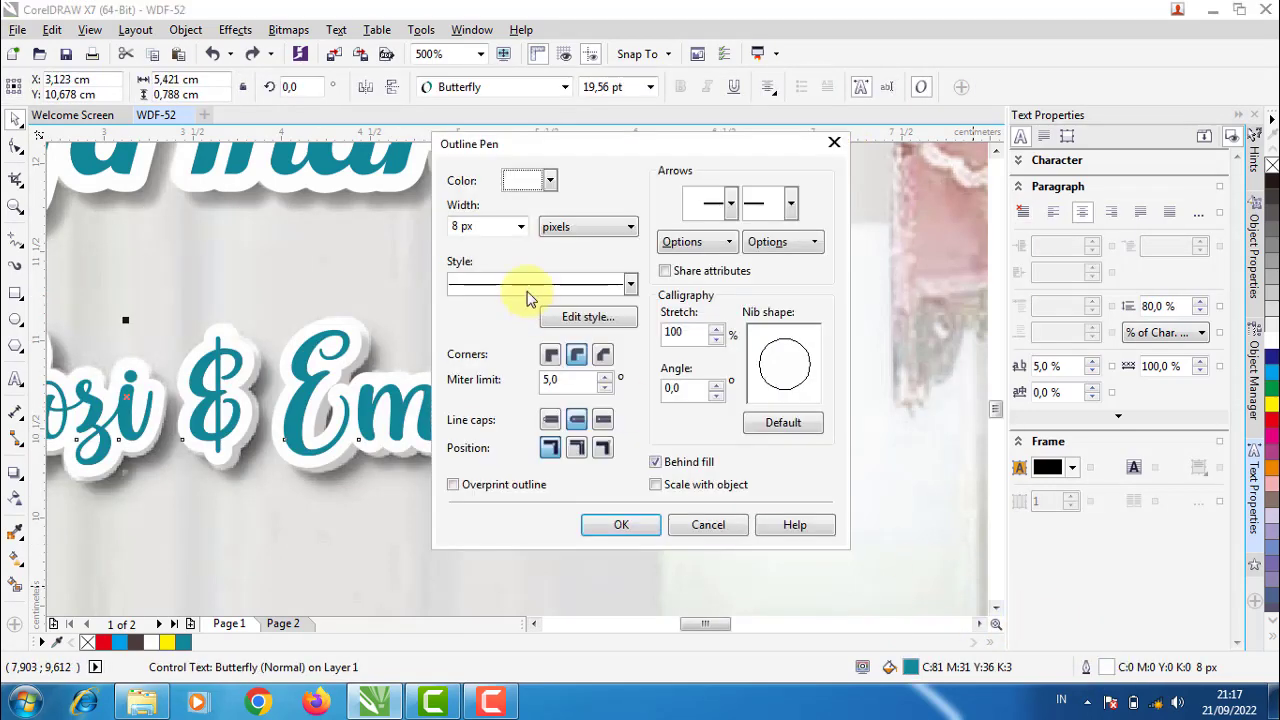
double_click(484, 224)
key(Return)
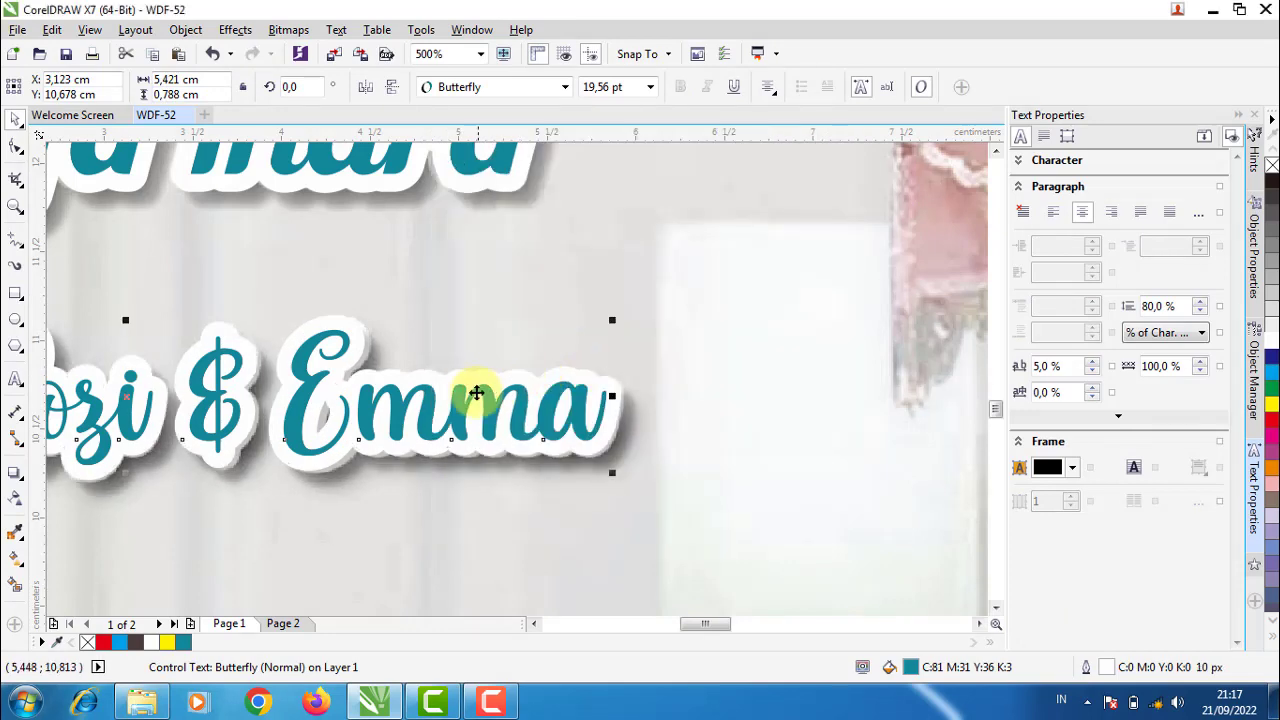
scroll(415, 403, down, 2)
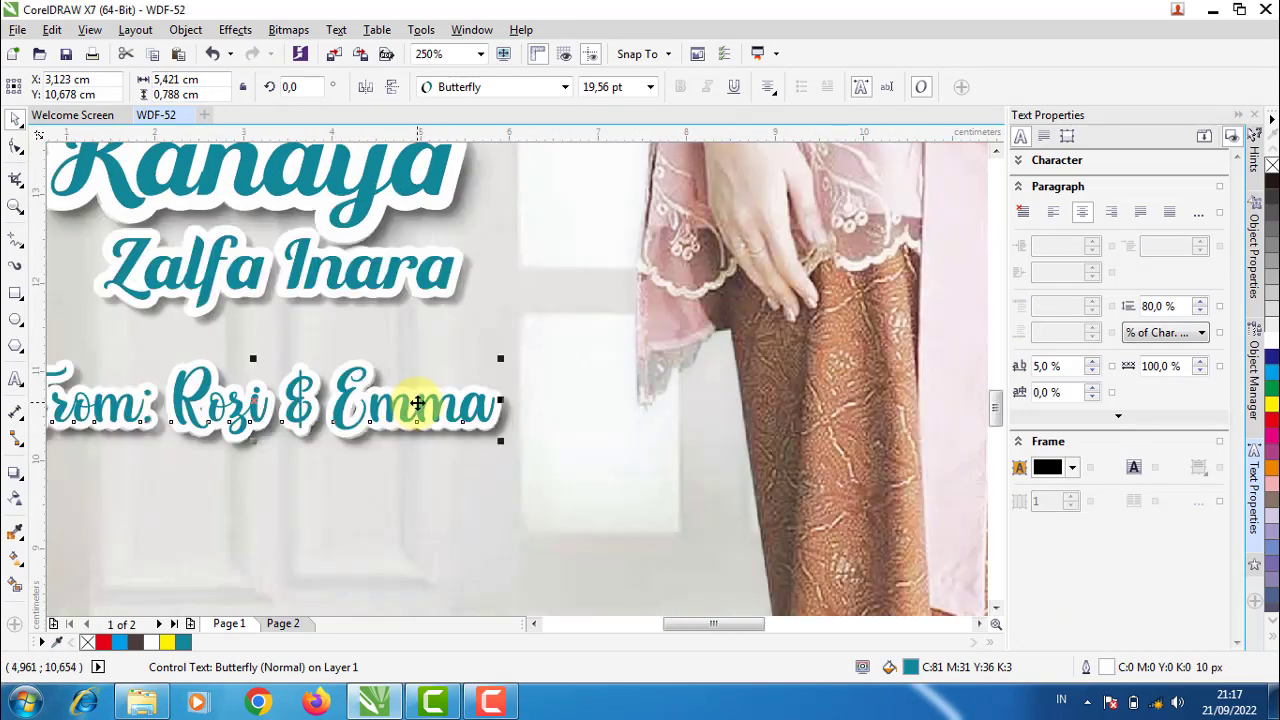
scroll(417, 403, down, 2)
click(377, 462)
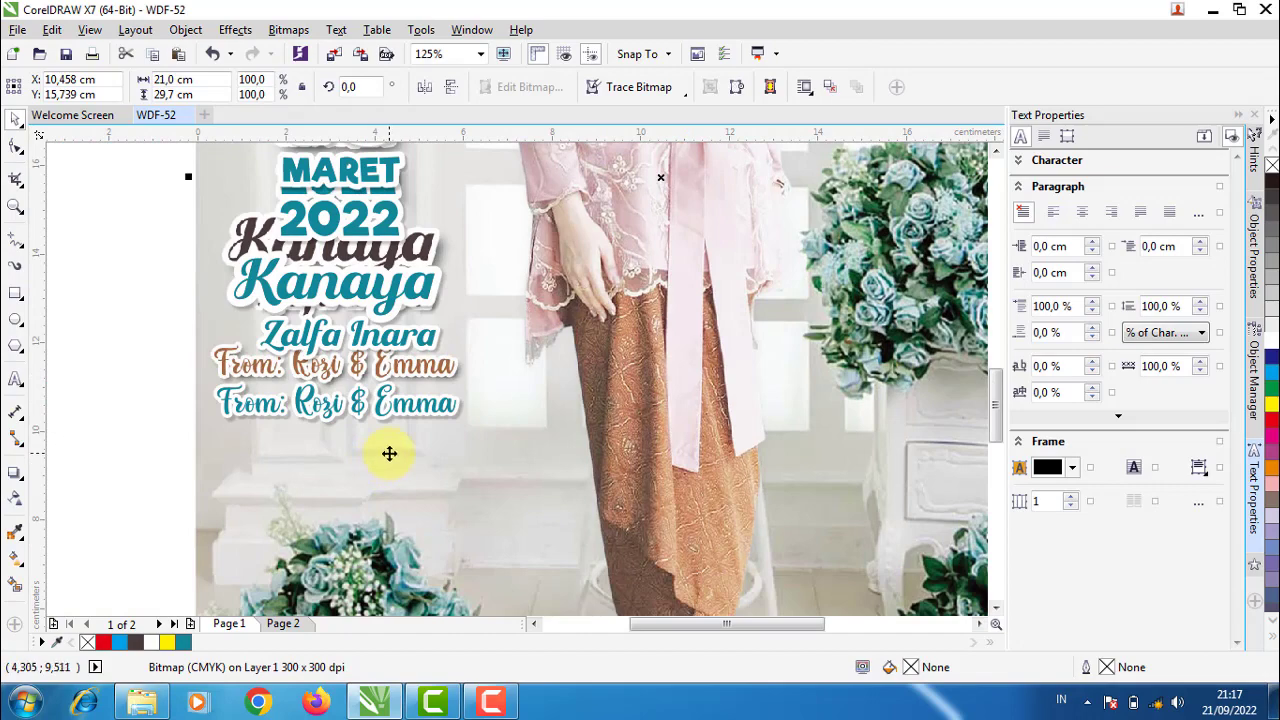
scroll(389, 453, up, 2)
Fill the lower From line with brown C:26 M:56 Y:67 K:25, sampled from the upper line
scroll(380, 410, down, 2)
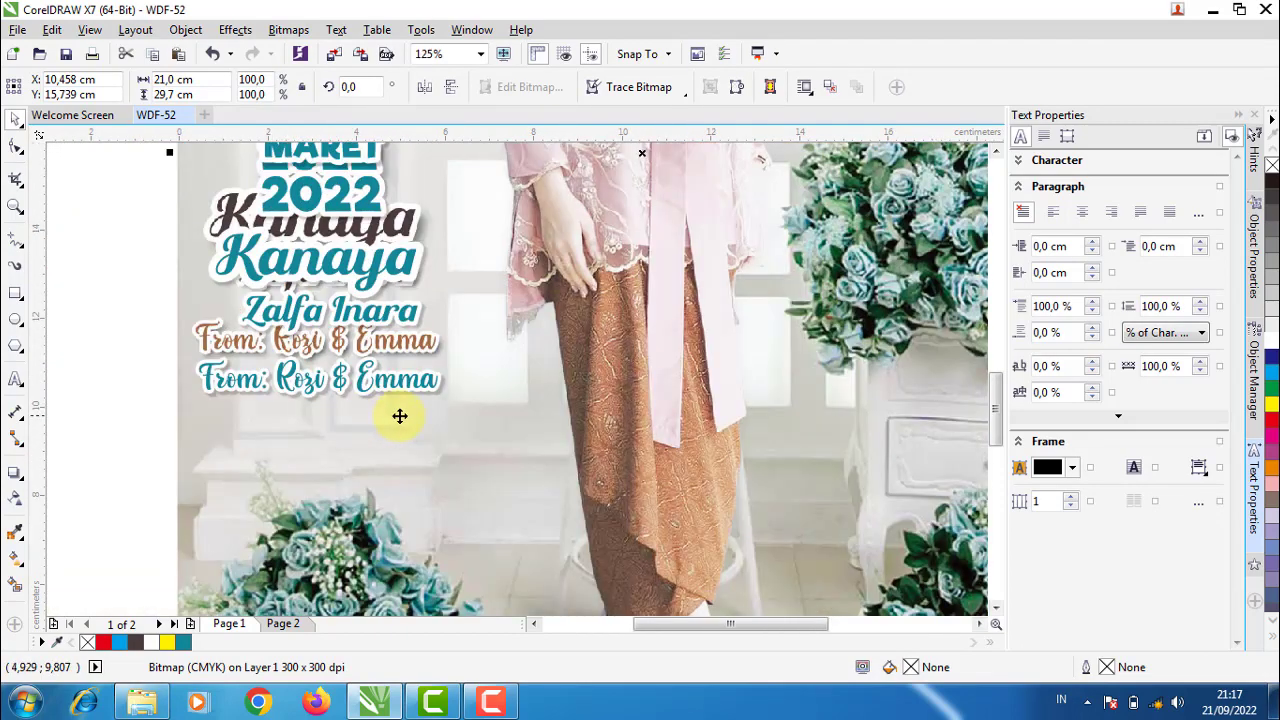
scroll(399, 416, down, 2)
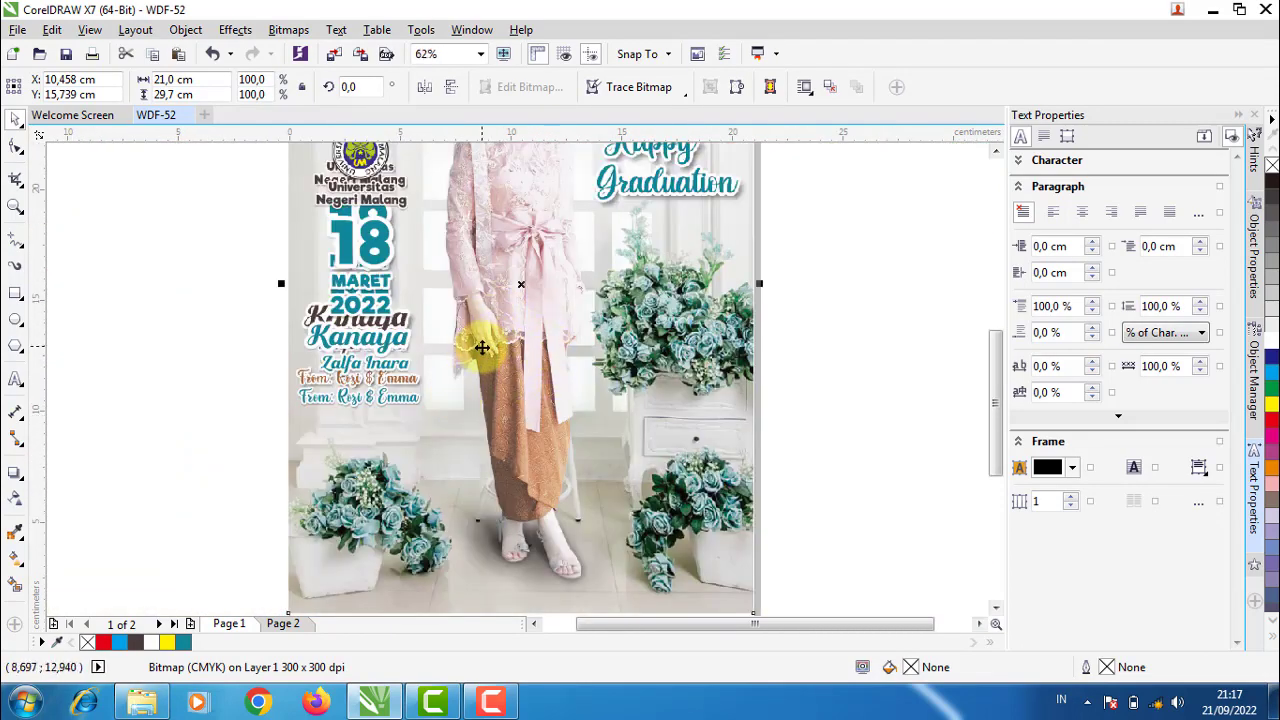
scroll(380, 395, up, 2)
scroll(421, 413, up, 2)
click(421, 413)
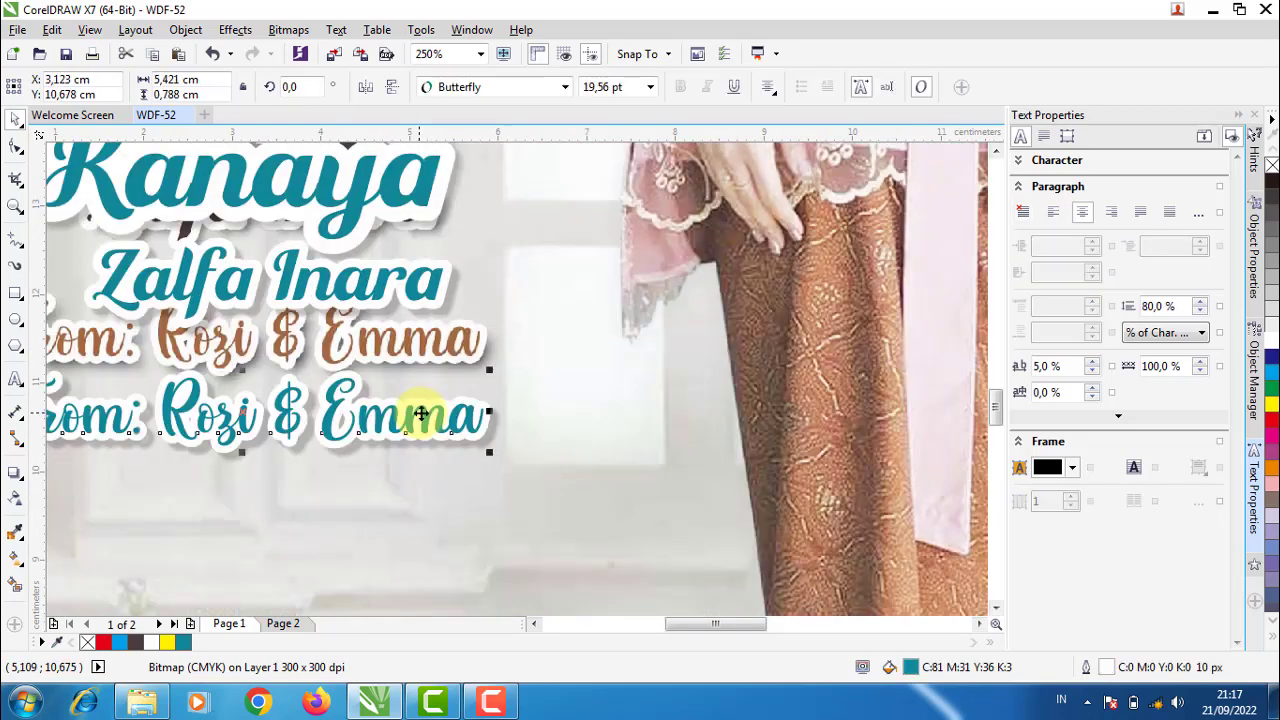
double_click(911, 668)
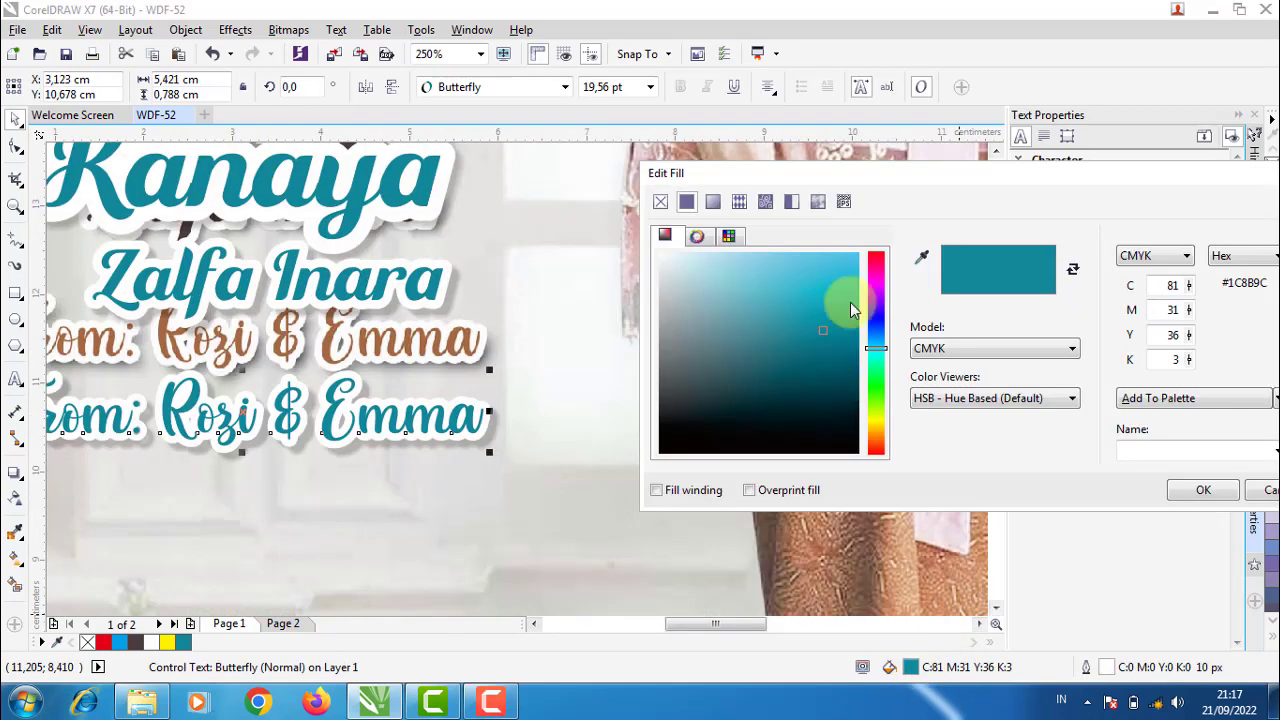
click(921, 260)
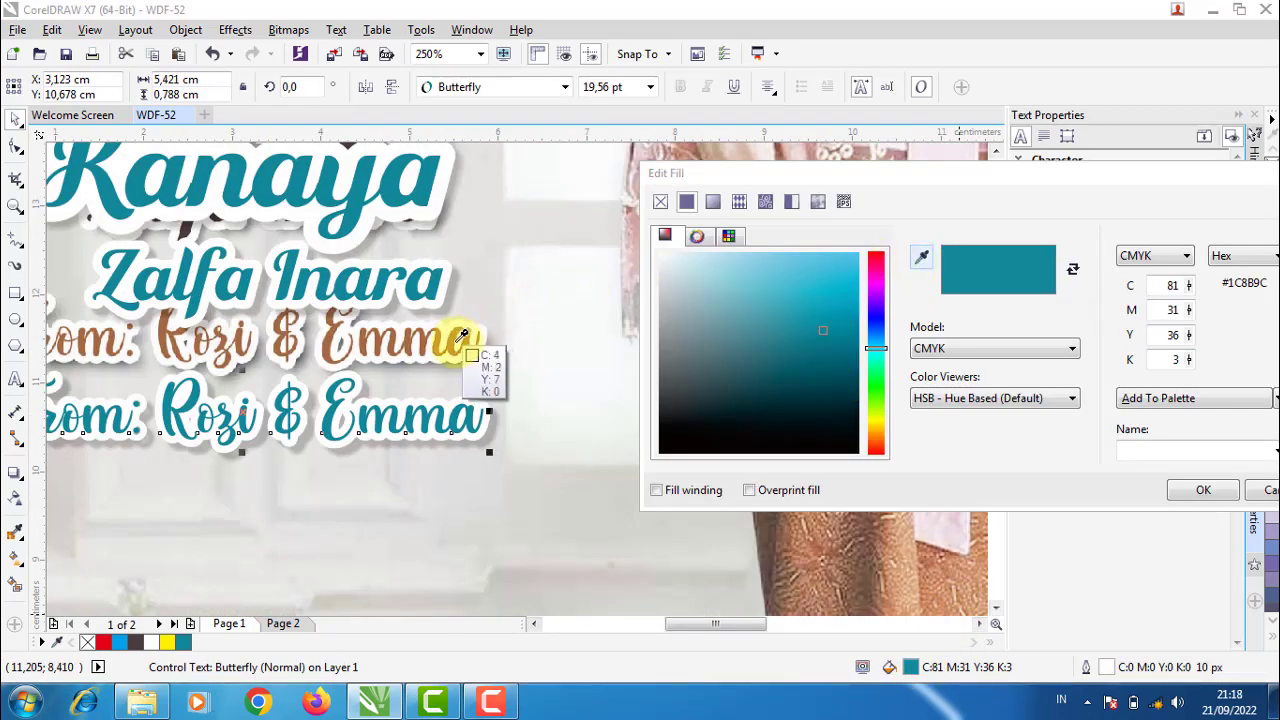
click(451, 341)
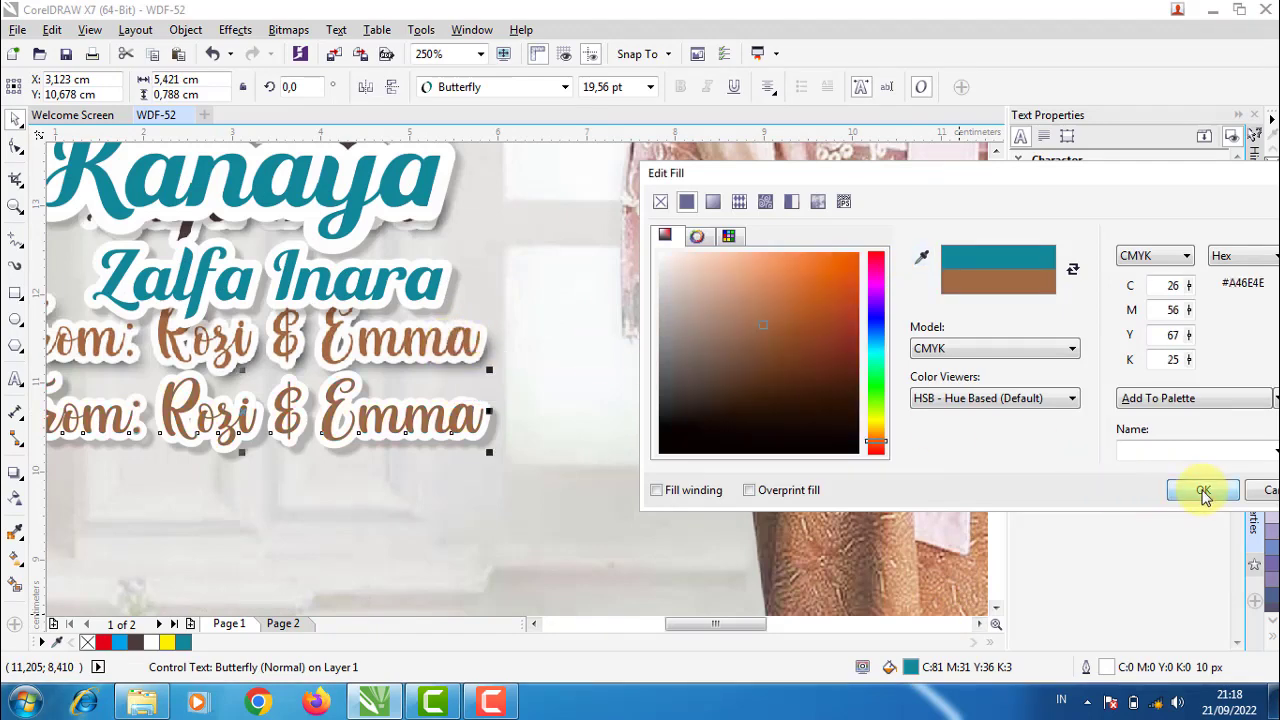
click(1203, 490)
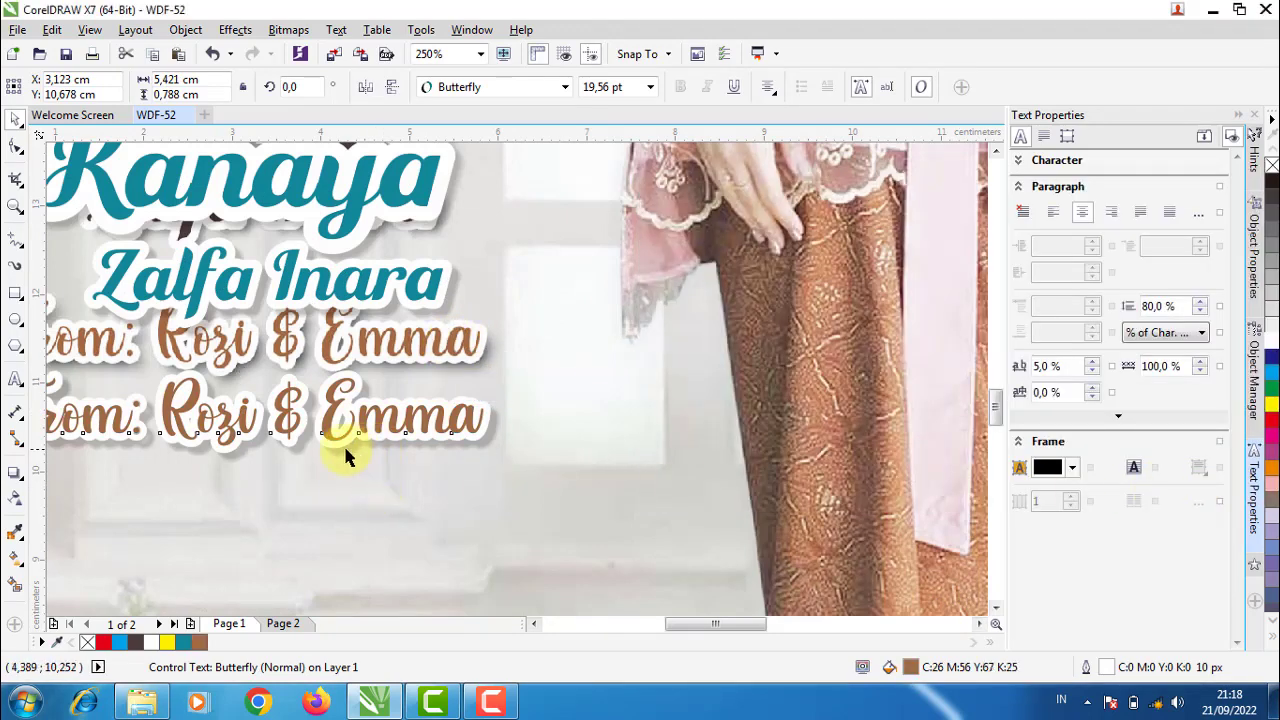
click(343, 452)
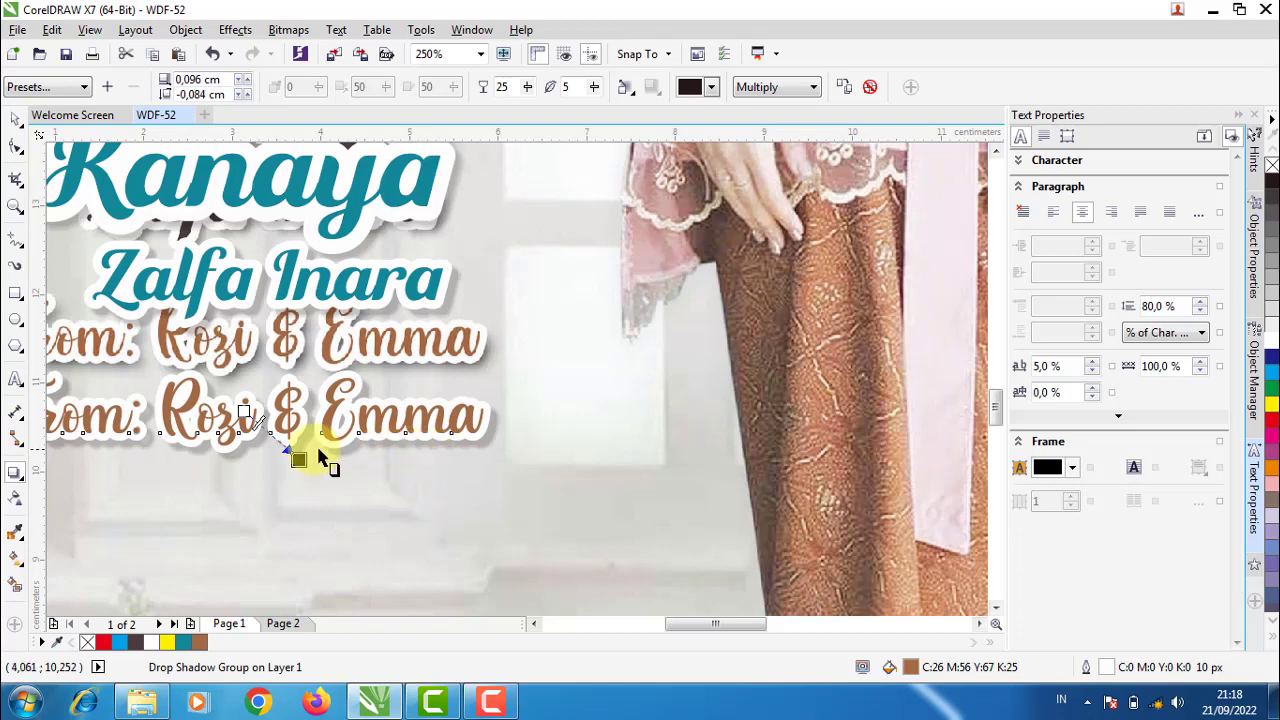
Pull the brown line's drop shadow closer to the text and set its feather to 6
scroll(320, 455, up, 2)
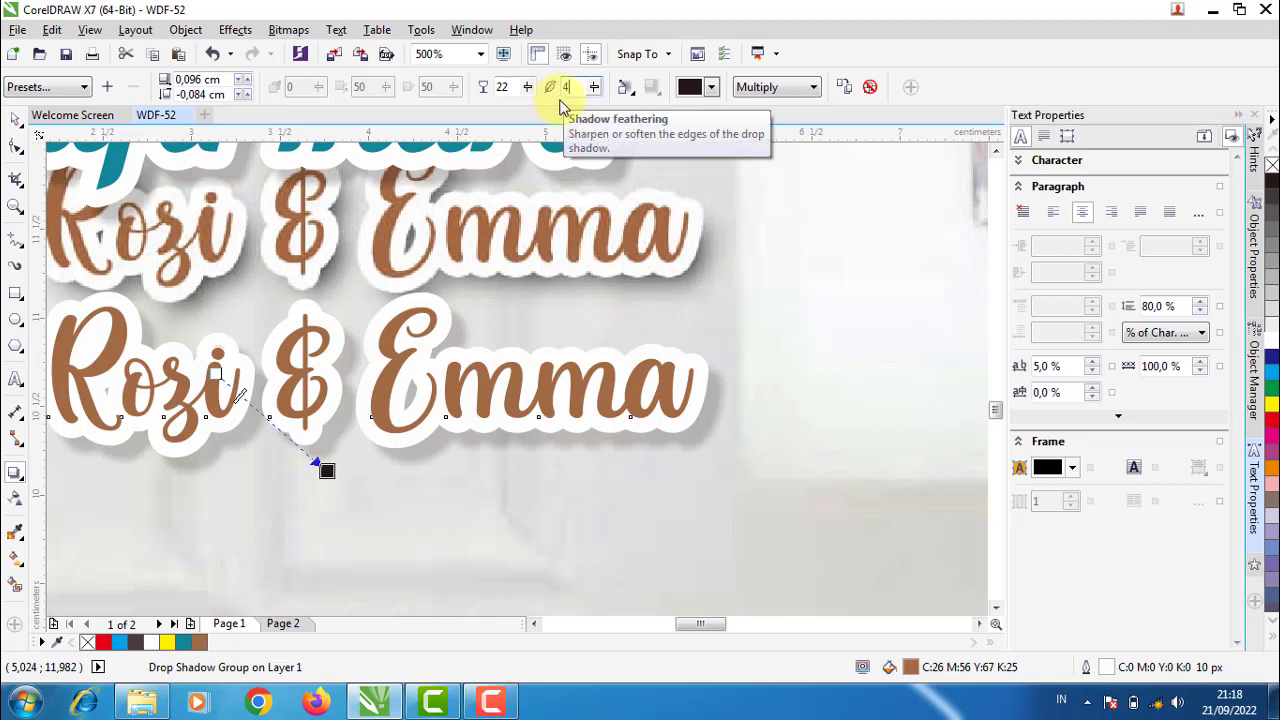
scroll(318, 470, up, 3)
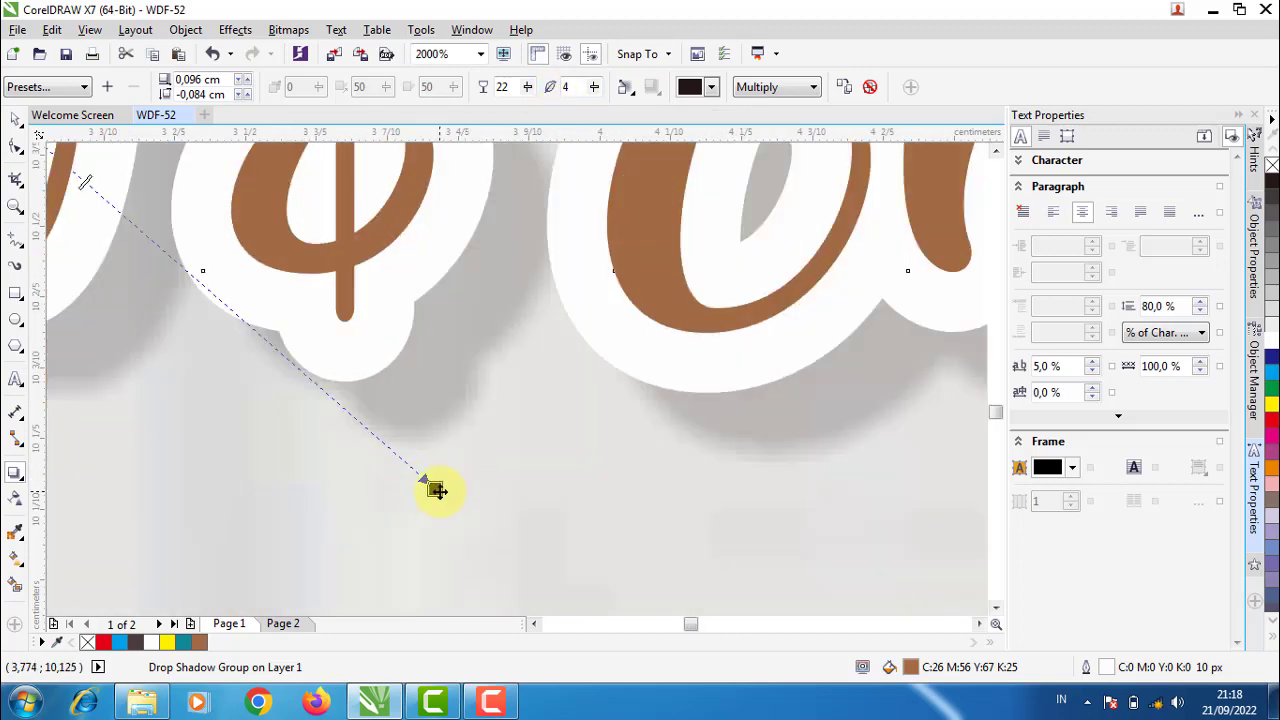
drag(437, 490, 394, 463)
scroll(477, 450, down, 2)
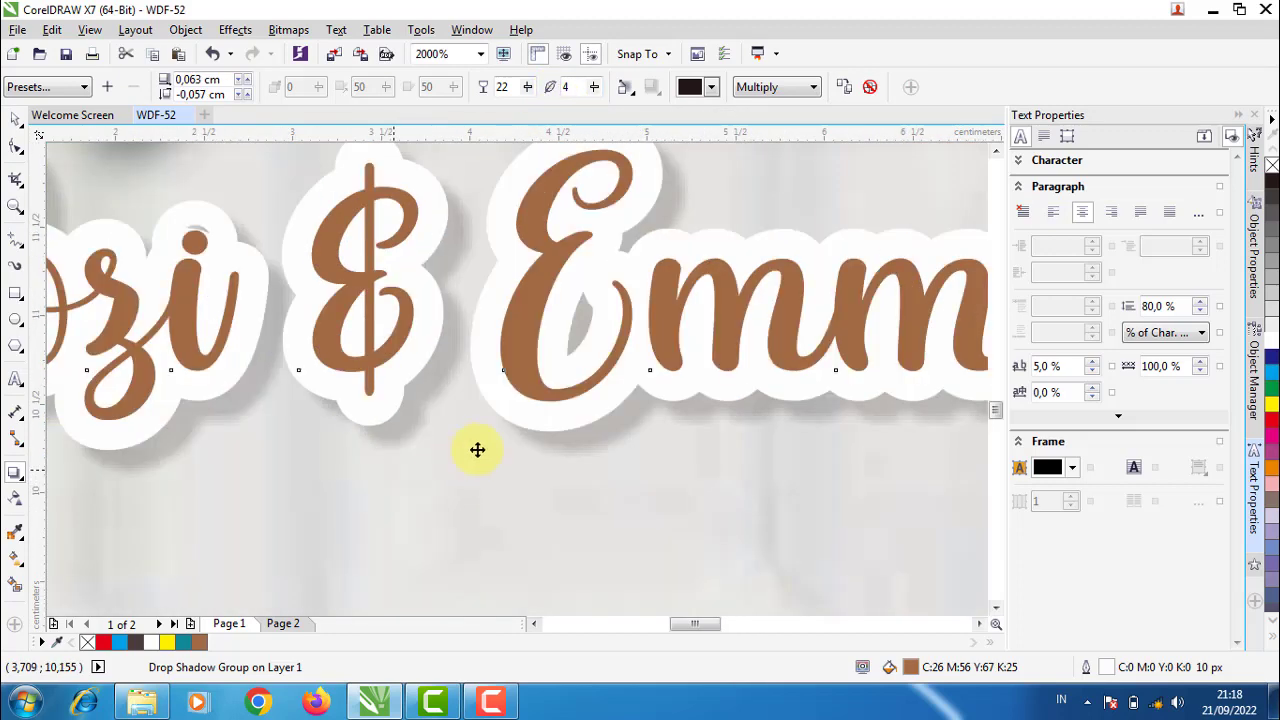
scroll(477, 450, down, 3)
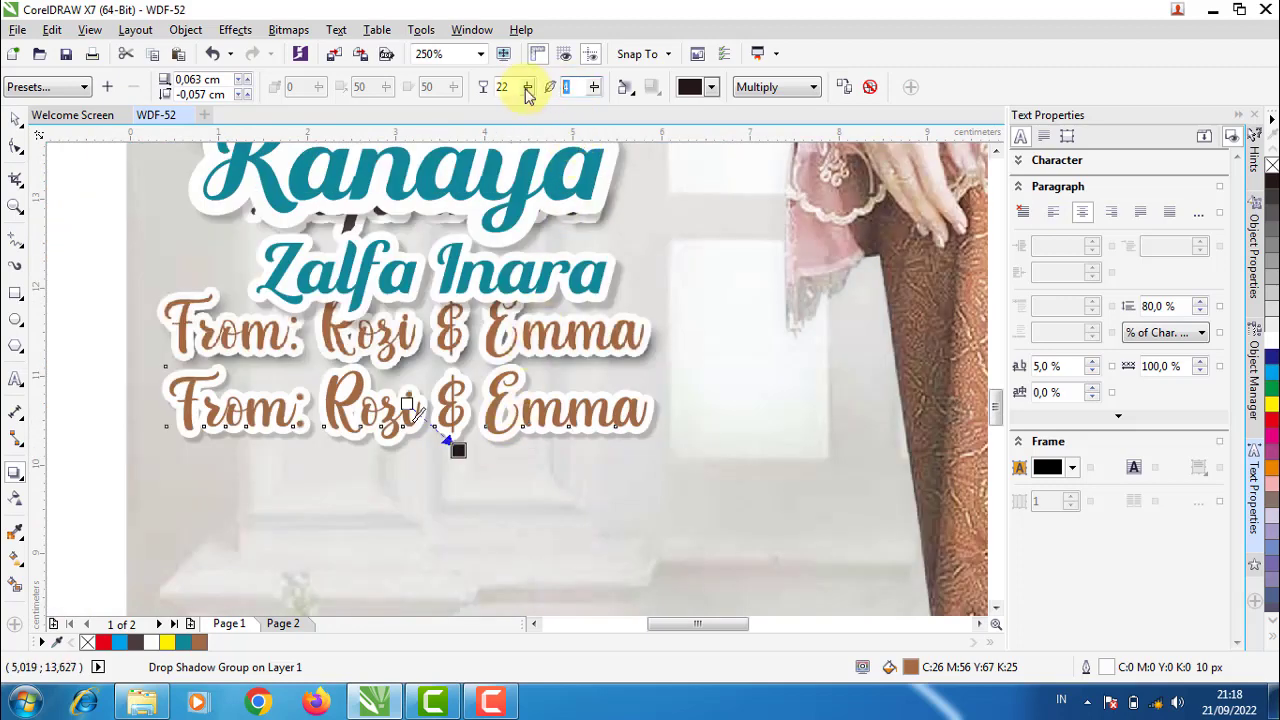
text(6)
key(Return)
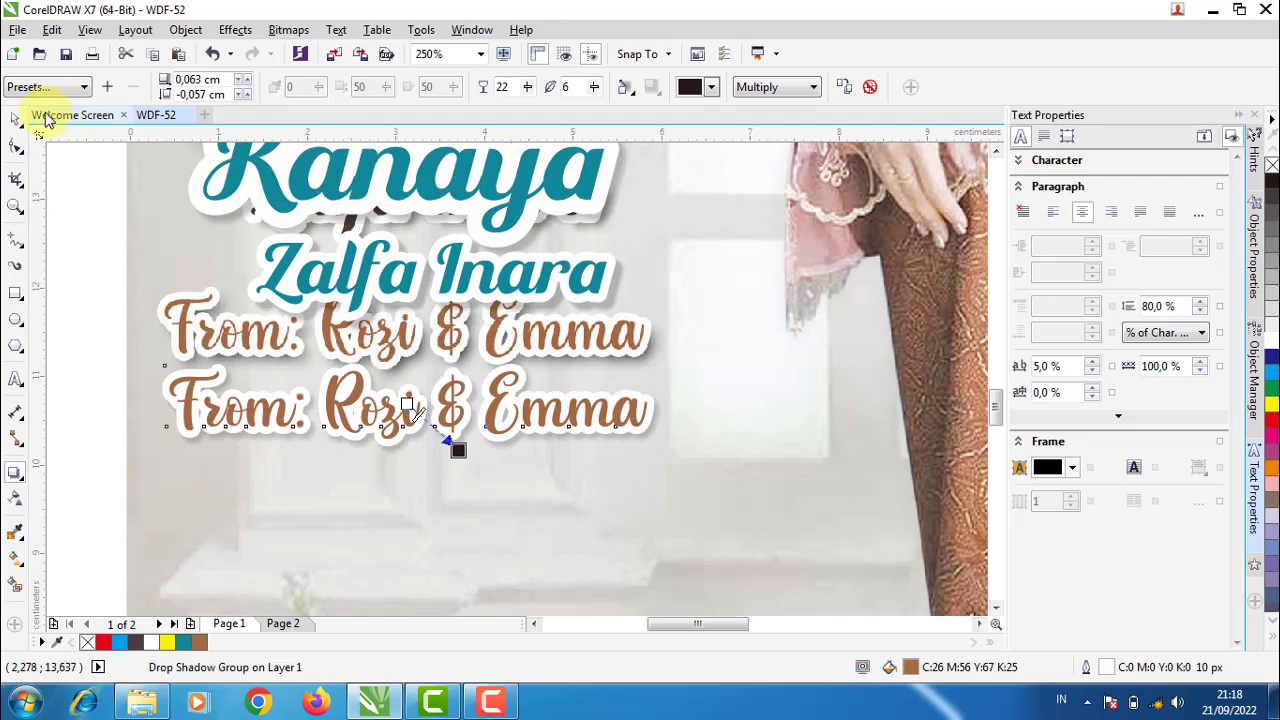
click(15, 118)
scroll(222, 430, down, 2)
click(518, 373)
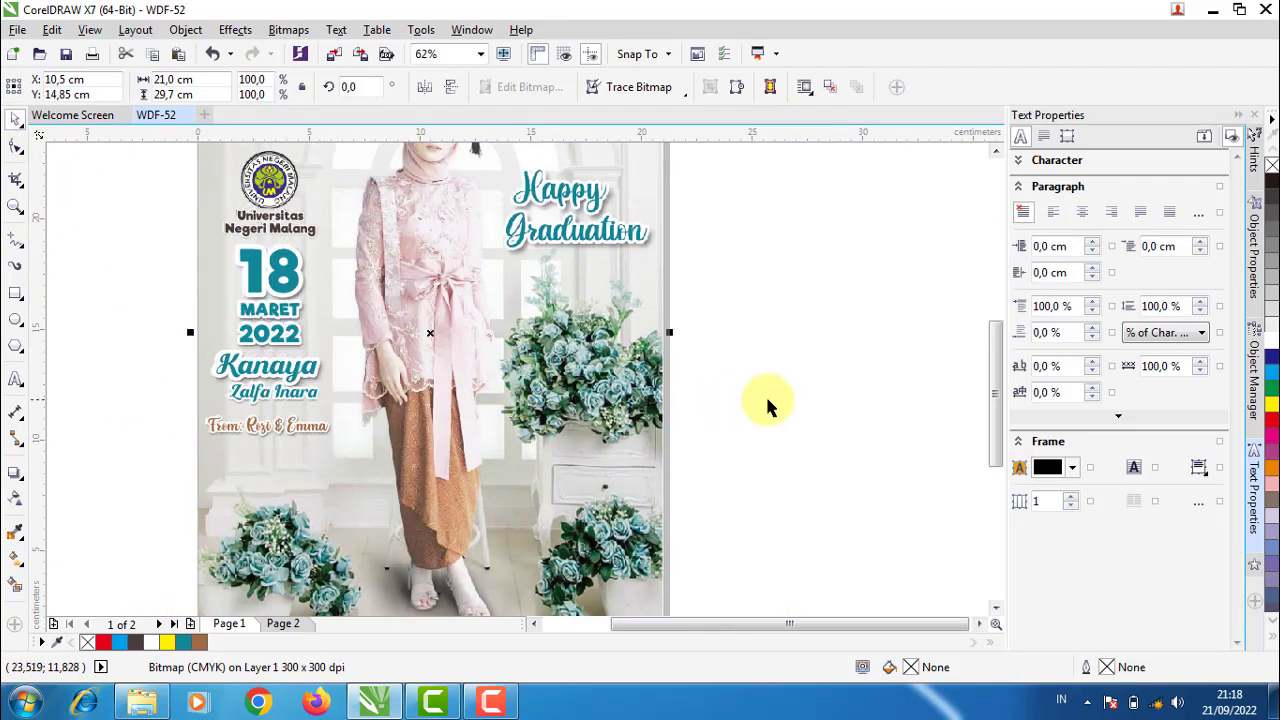
Marquee-select the shadowed brown From line and drag it just above 'Happy Graduation'
click(767, 411)
scroll(627, 310, down, 1)
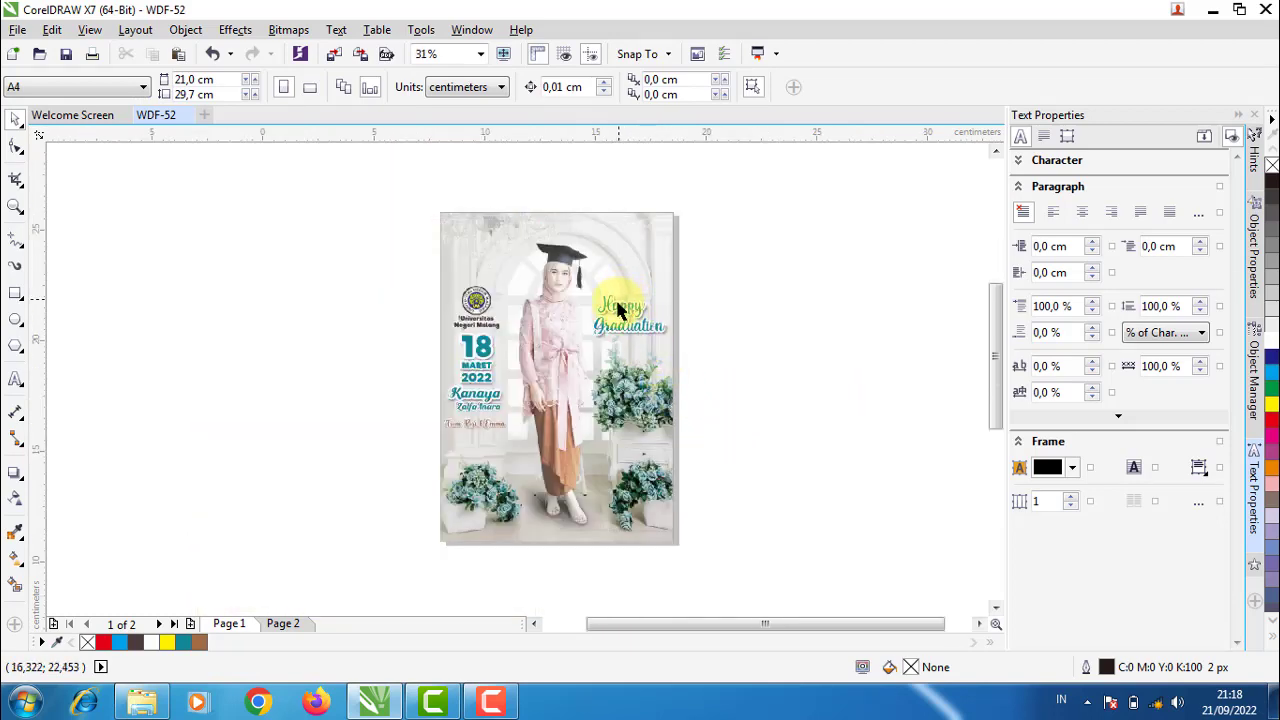
scroll(615, 312, up, 1)
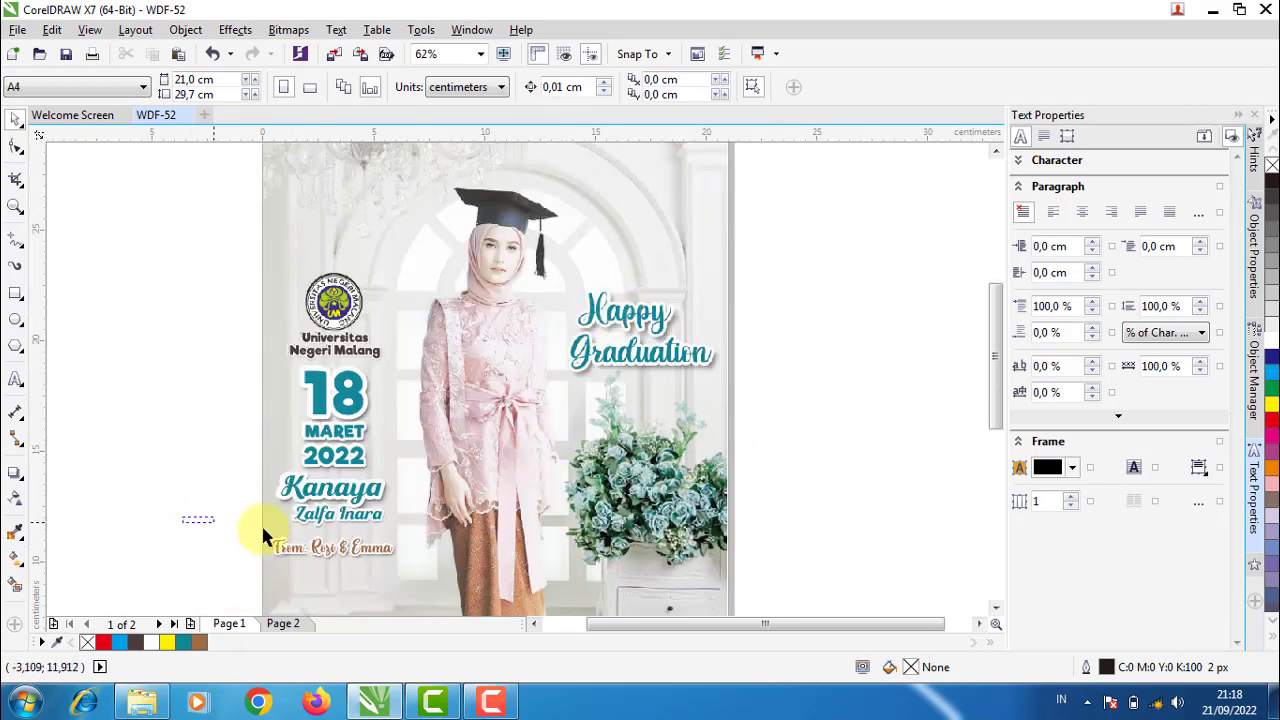
drag(182, 516, 450, 585)
drag(357, 557, 648, 287)
scroll(648, 287, up, 1)
scroll(650, 289, up, 1)
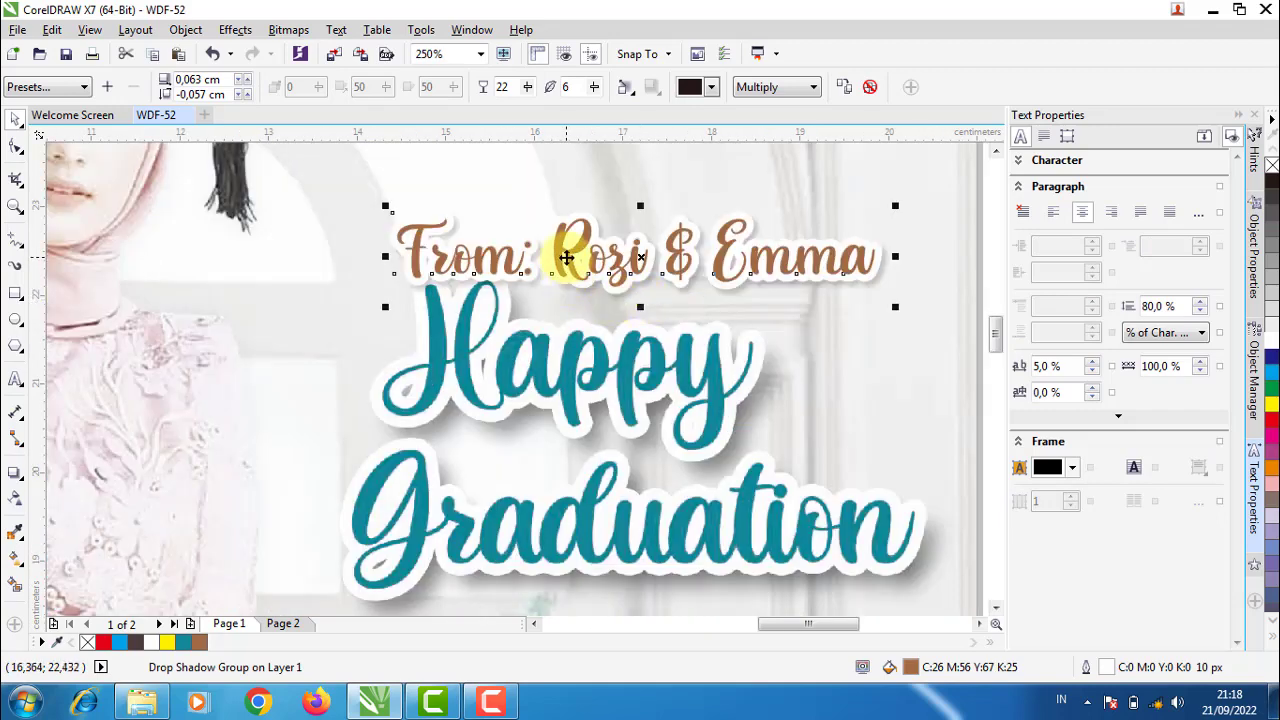
Replace the moved line's wording with 'Happy'
ctrl+click(565, 257)
click(576, 253)
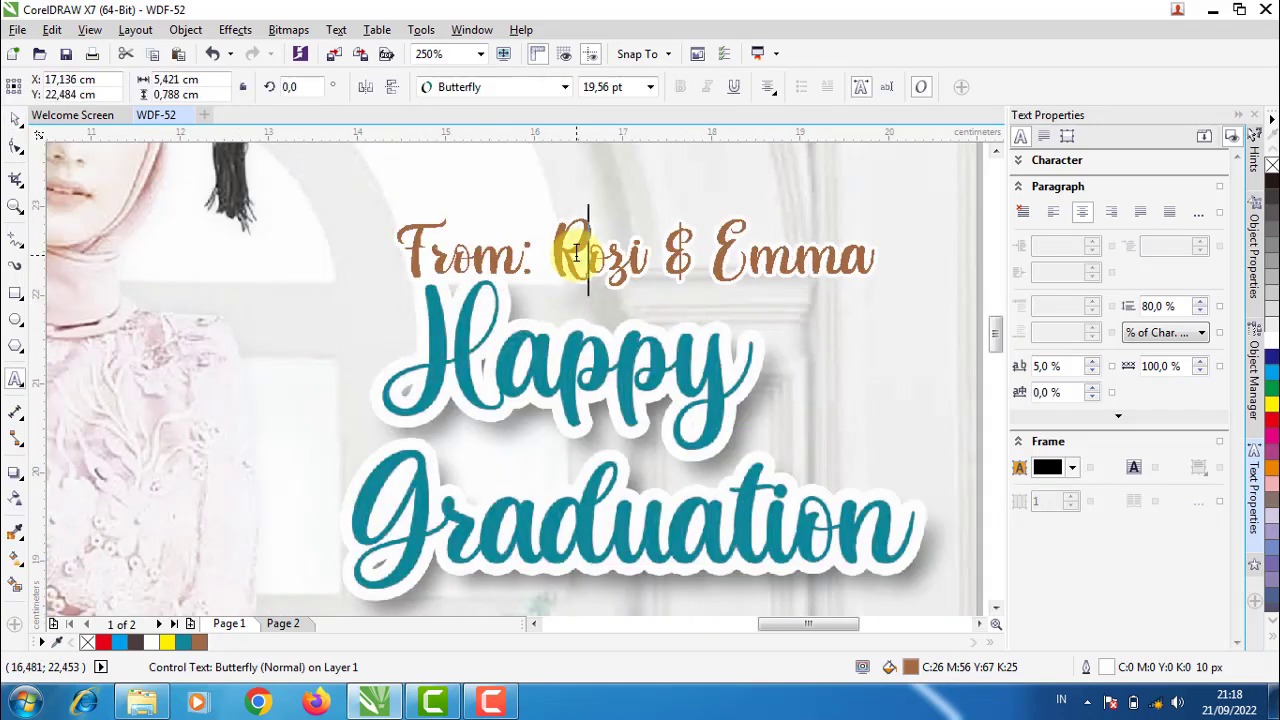
key(ctrl+a)
text(Ha)
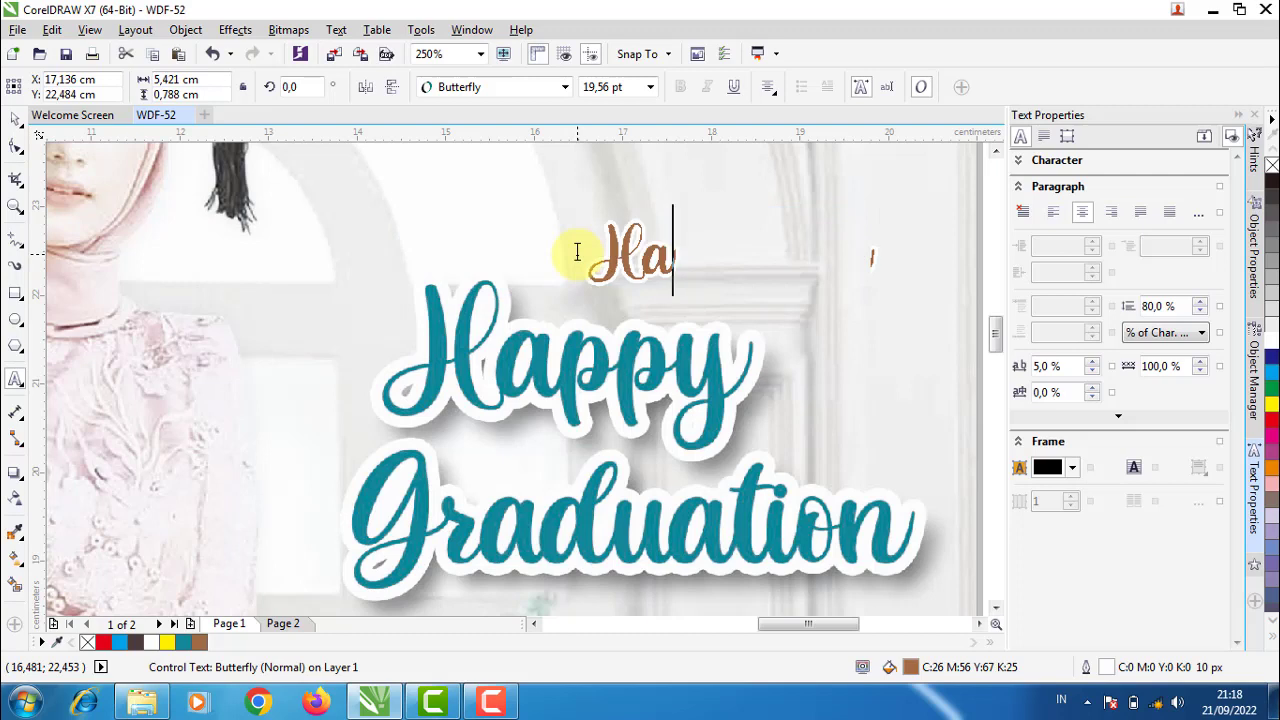
text(ppy)
key(ctrl+space)
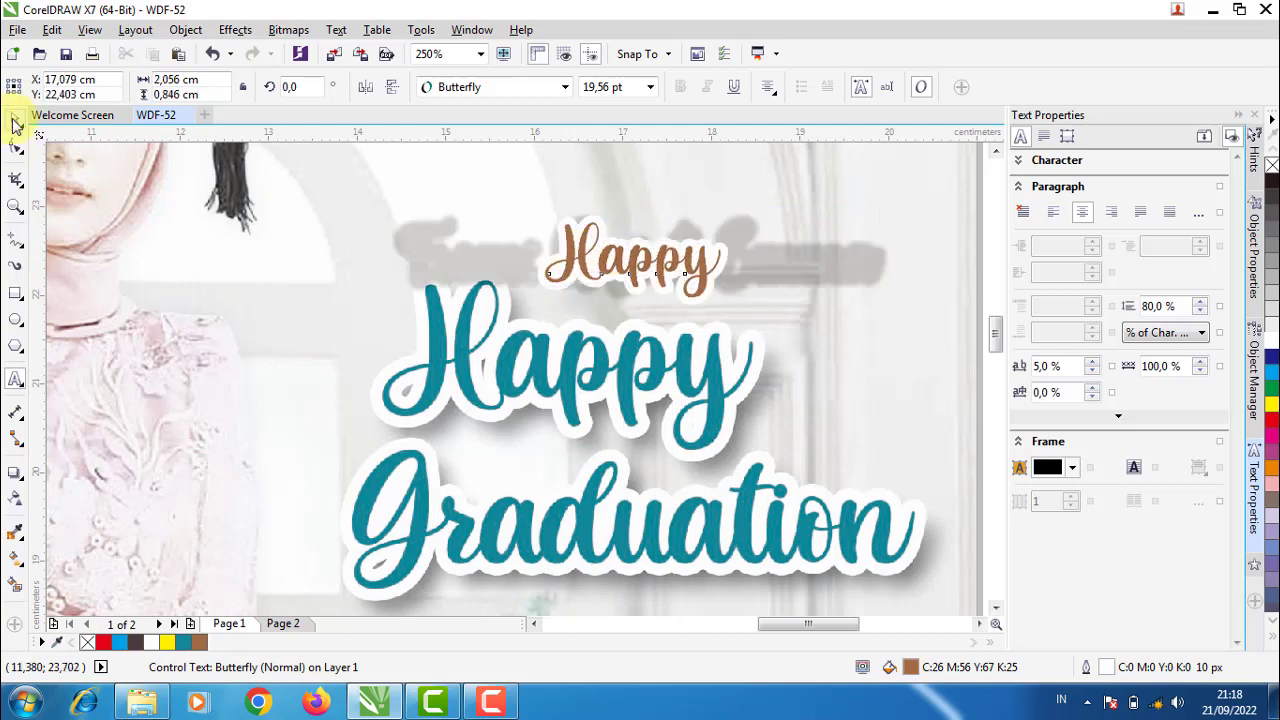
Enlarge the brown Happy to about 44 pt and lay it over the teal Happy
drag(727, 303, 432, 398)
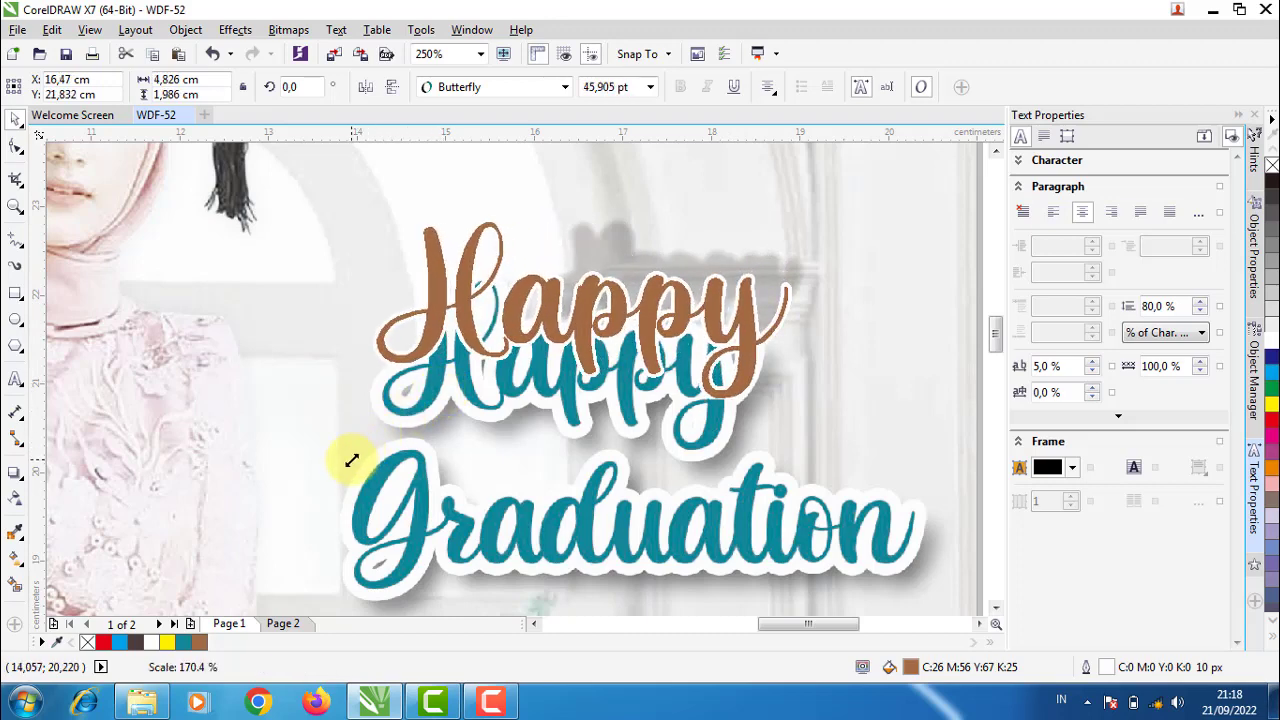
drag(432, 398, 351, 457)
drag(435, 356, 438, 312)
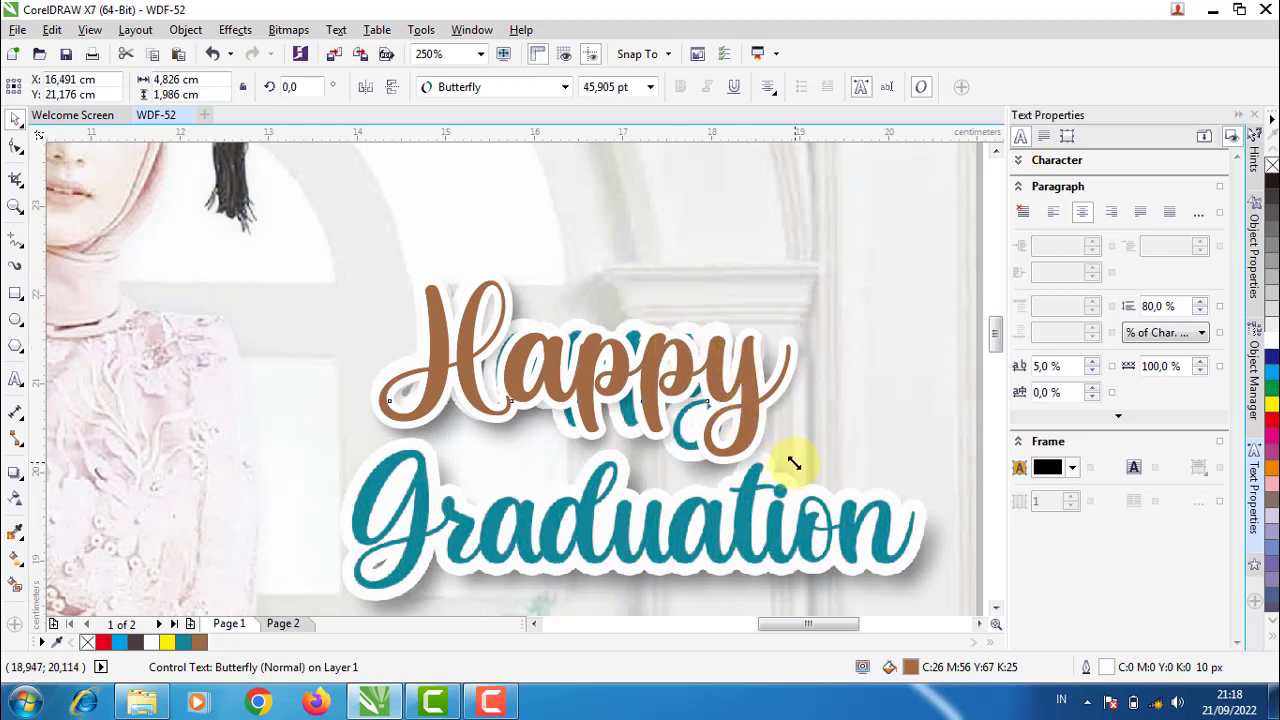
drag(796, 462, 782, 456)
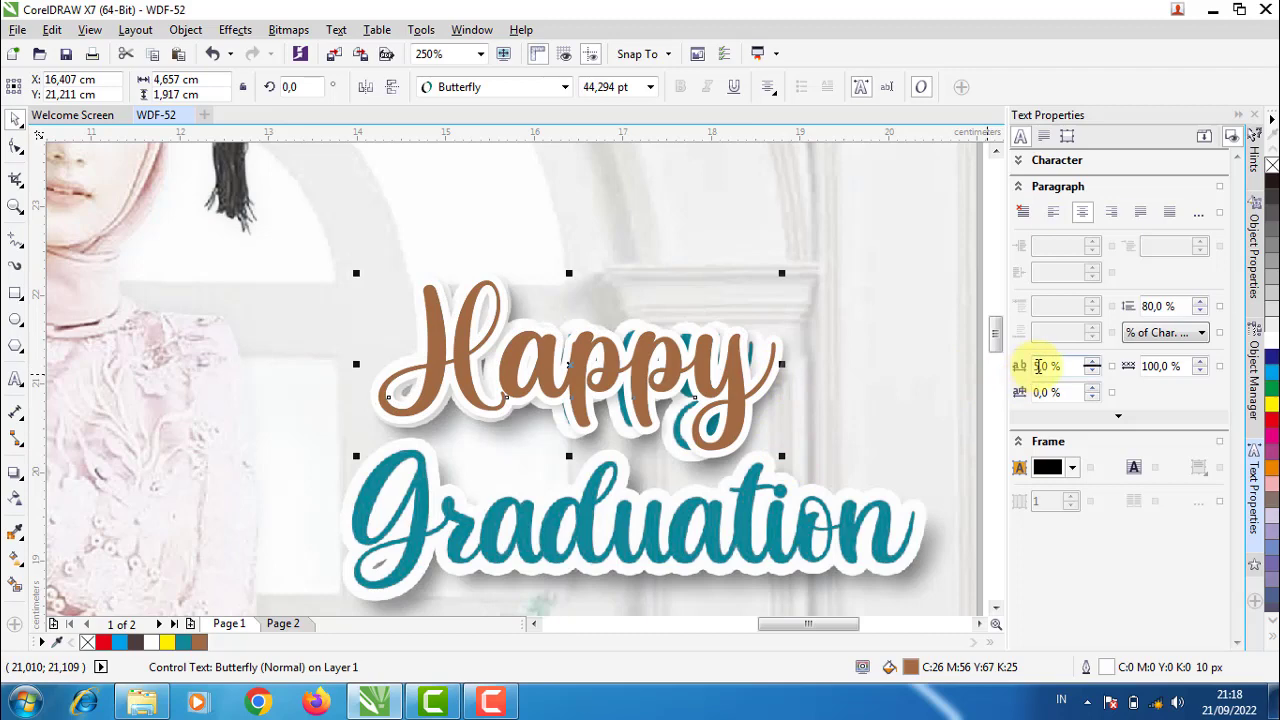
Narrow the brown Happy text slightly so it covers the teal one
double_click(1040, 366)
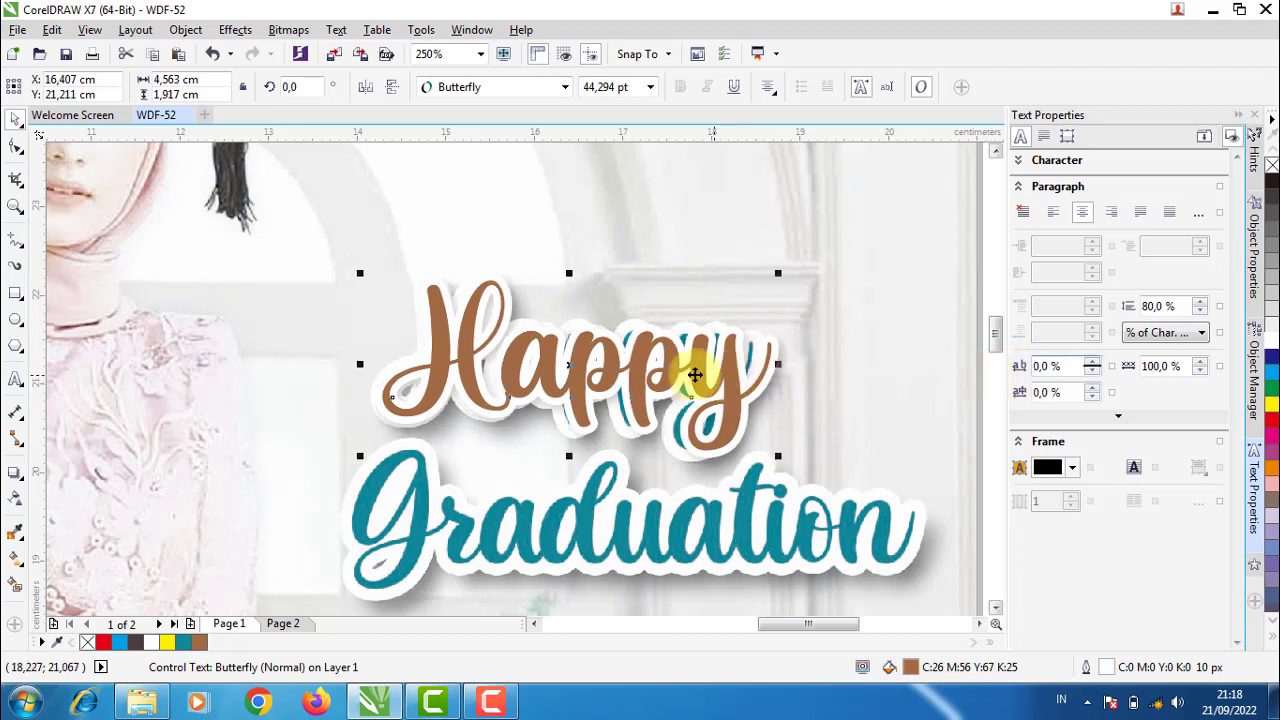
scroll(437, 301, up, 1)
scroll(423, 294, down, 1)
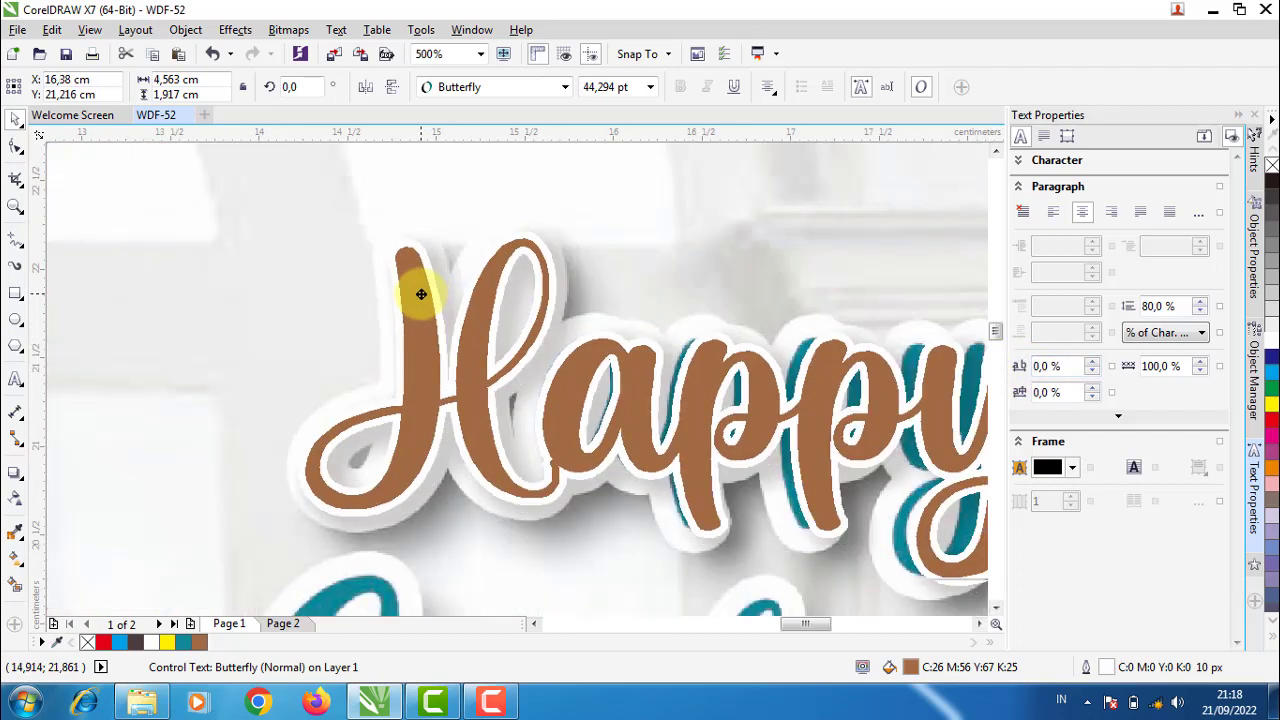
scroll(446, 331, down, 1)
scroll(680, 390, up, 1)
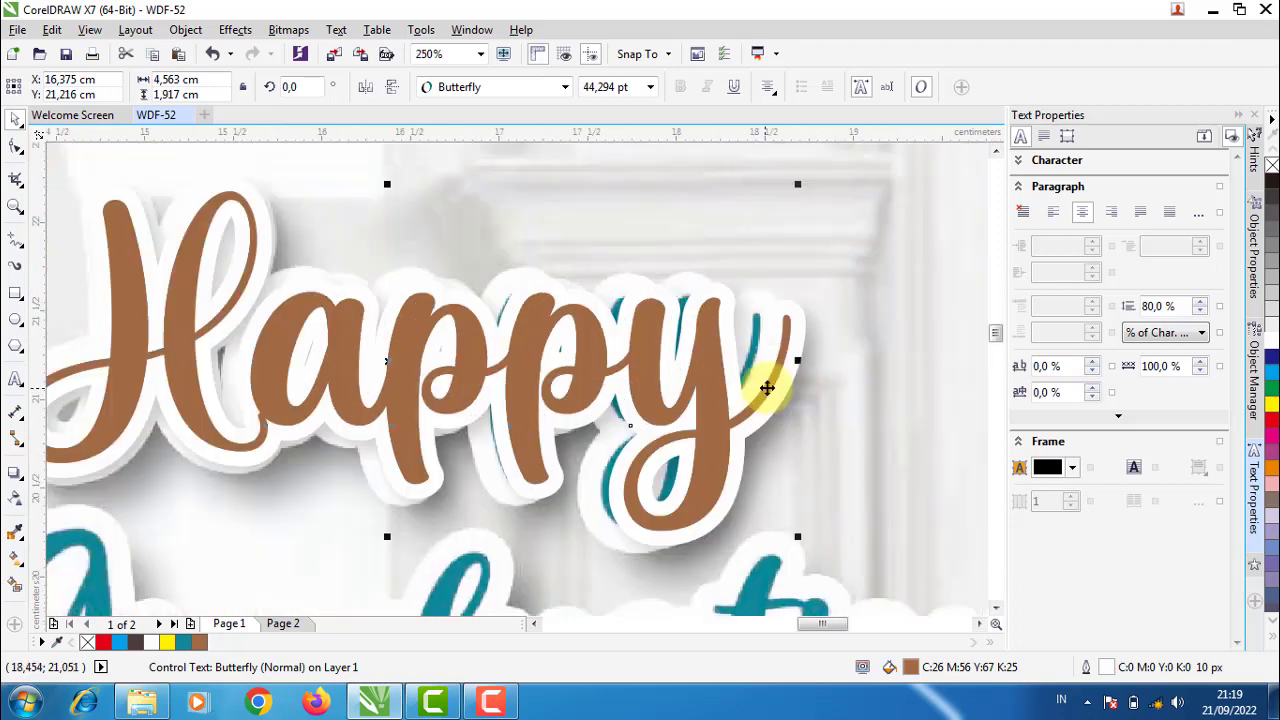
drag(797, 365, 773, 364)
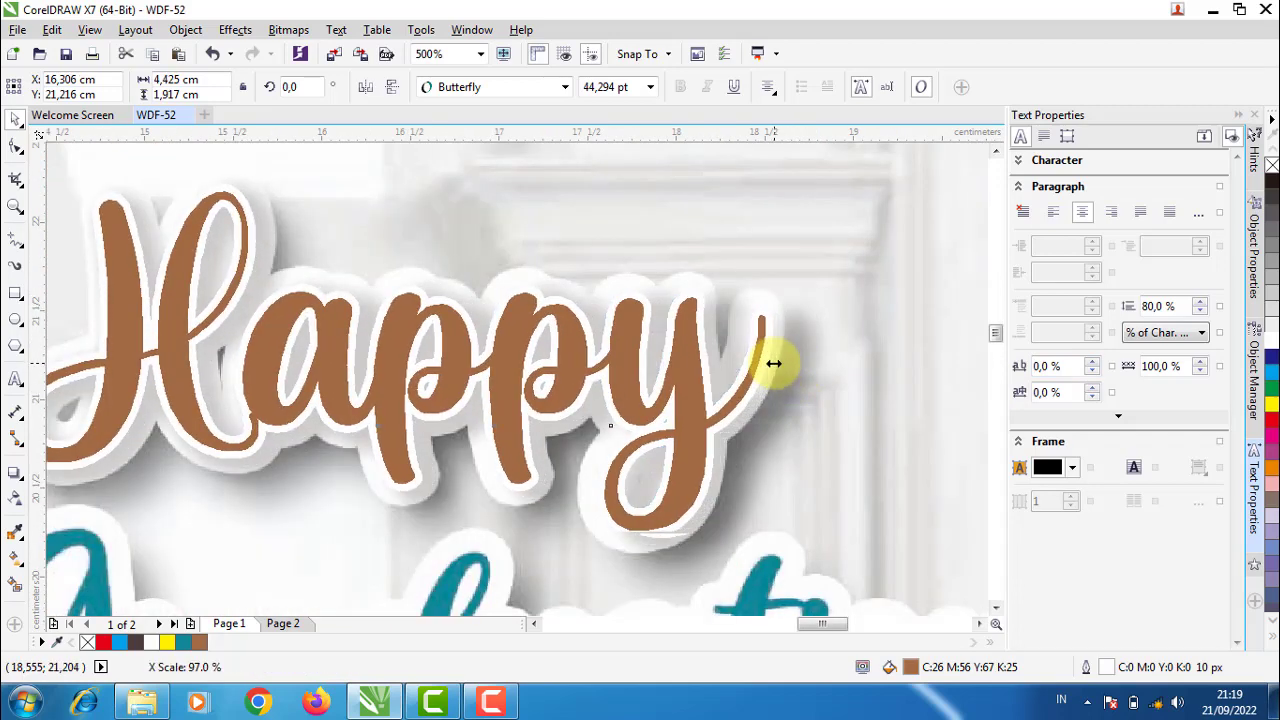
Widen Happy's white outline to 15 px, then to 17 px
double_click(1106, 668)
text(15)
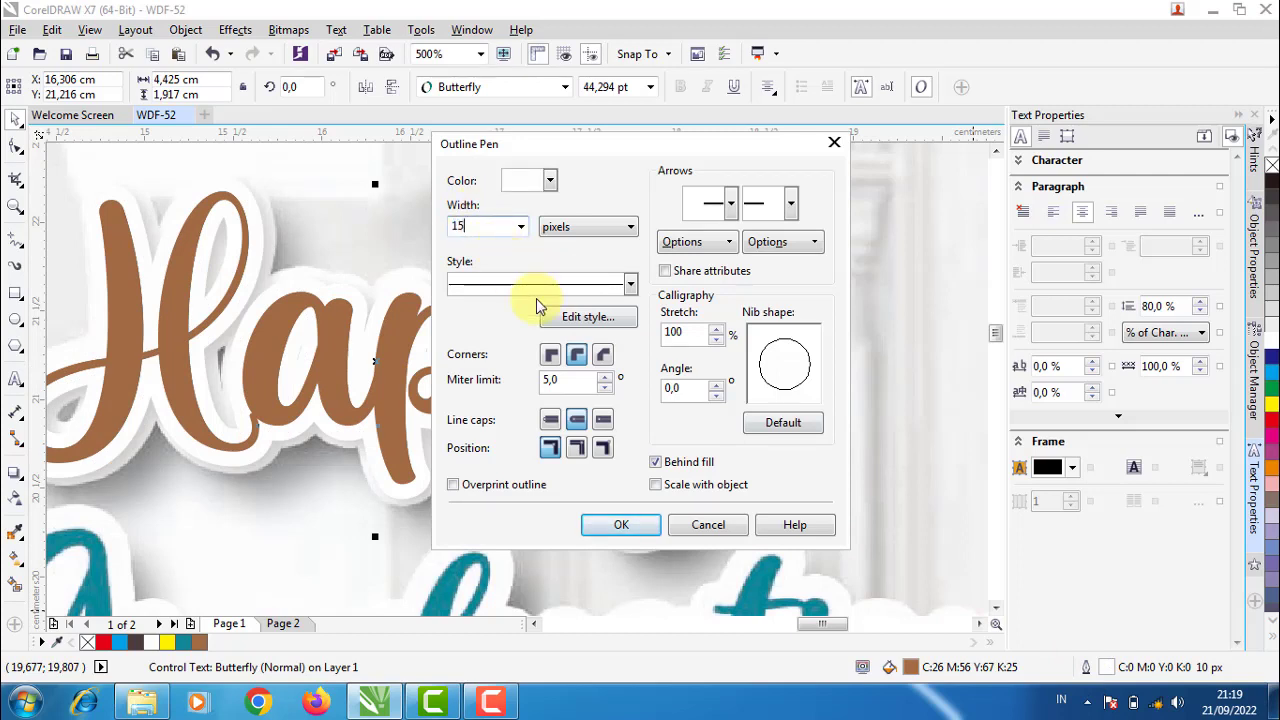
key(Return)
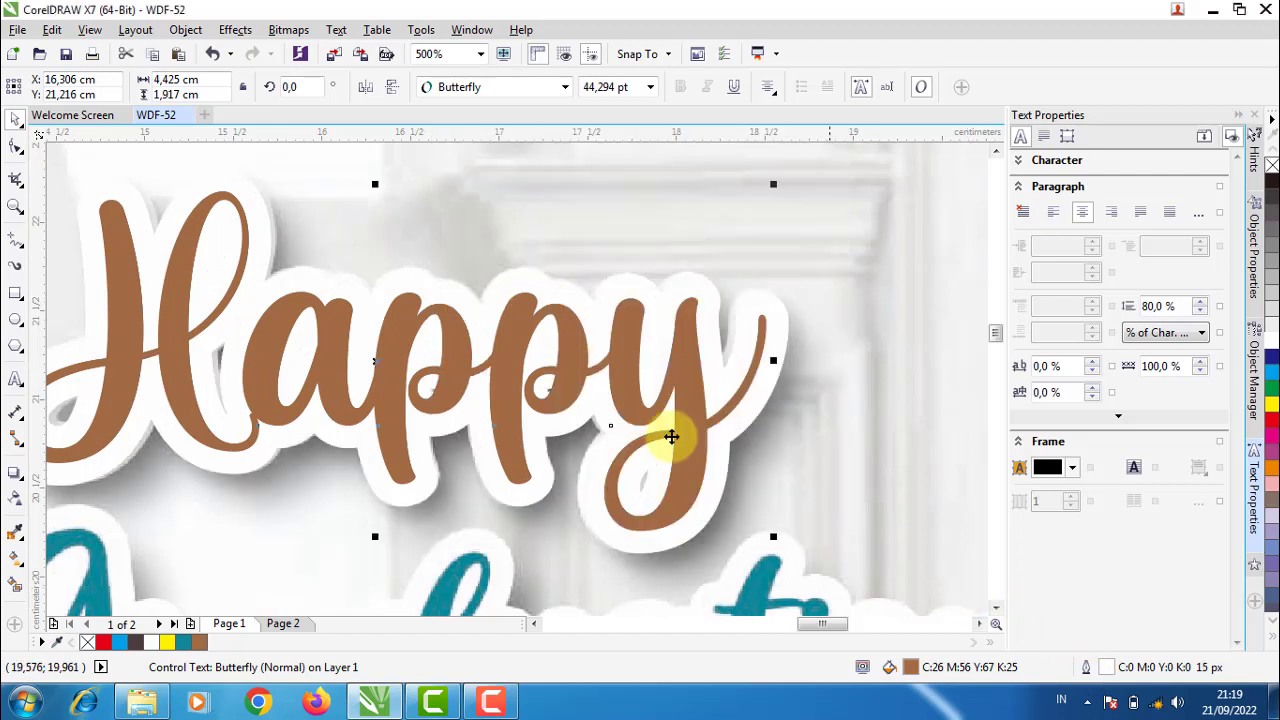
double_click(1110, 667)
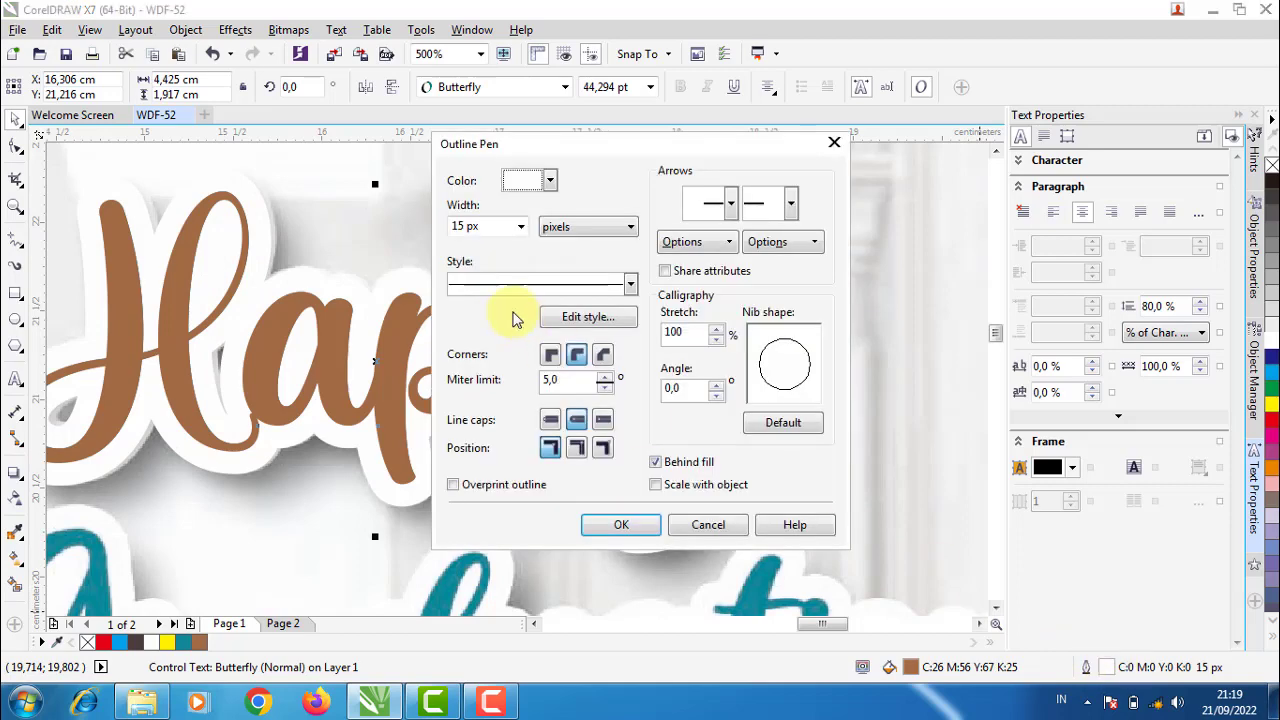
key(Return)
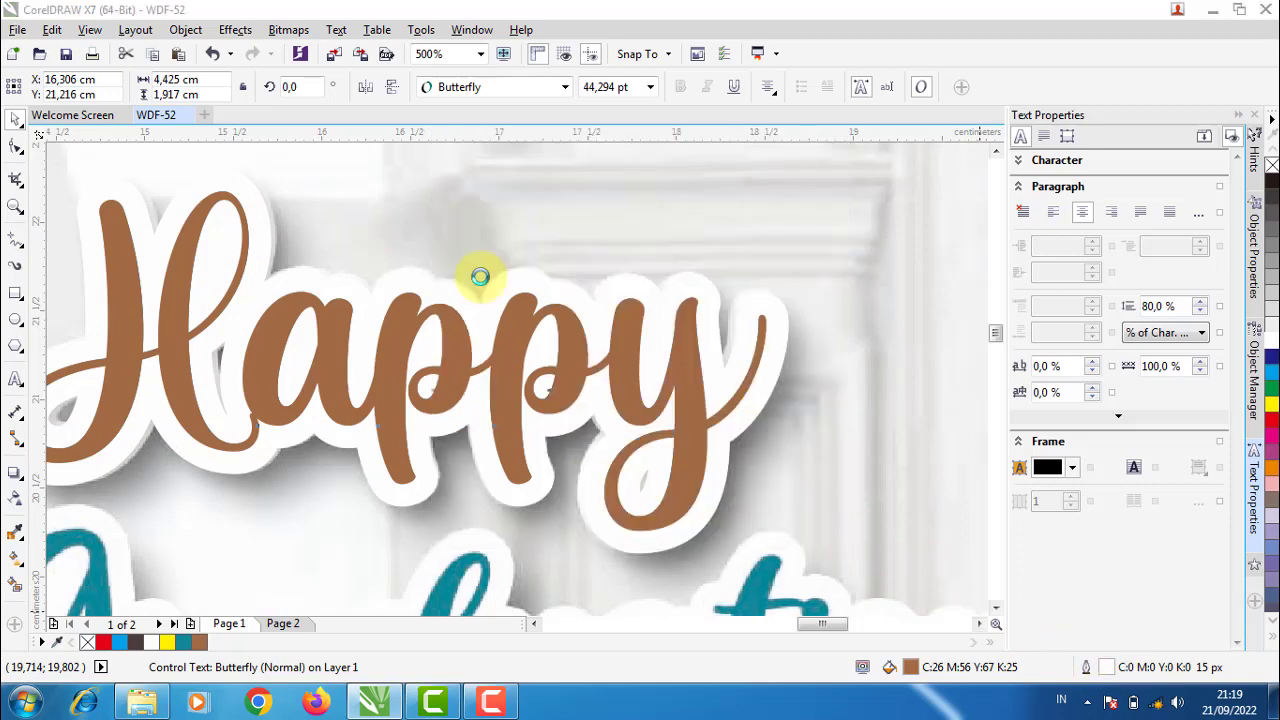
scroll(551, 323, down, 2)
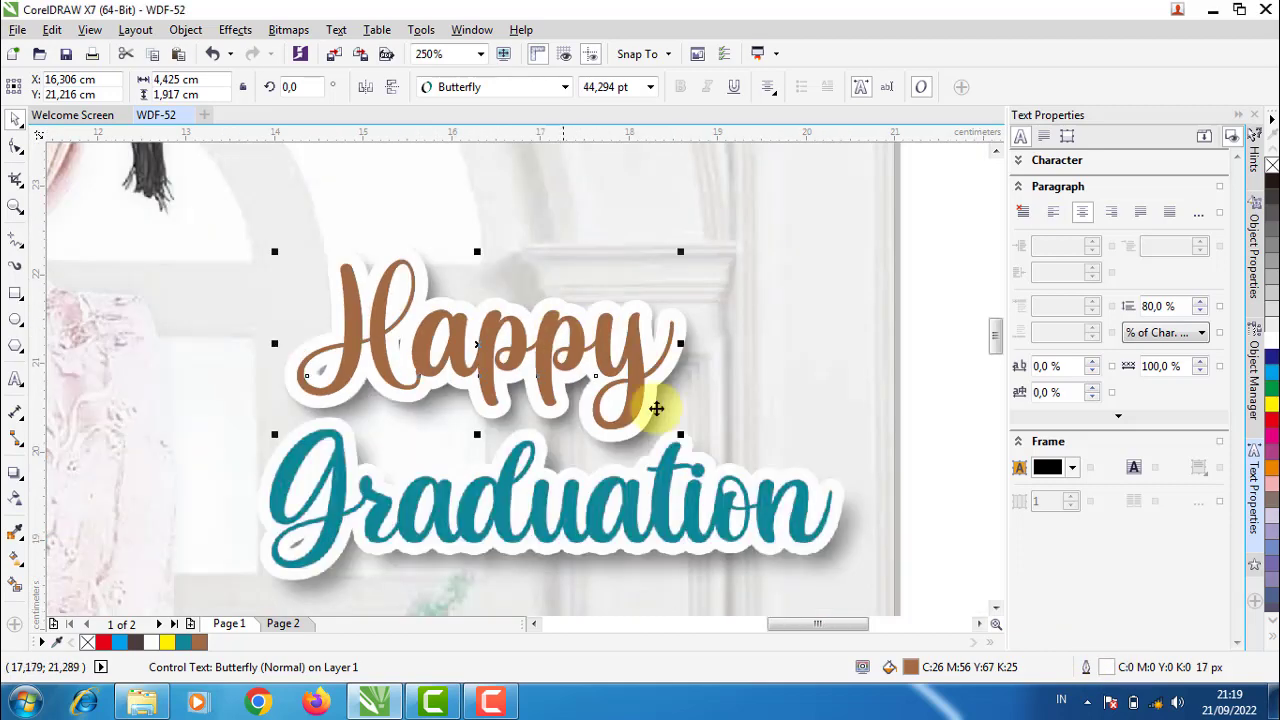
Fill Happy with Graduation's teal (C:87 M:27 Y:41 K:3) using the Edit Fill eyedropper
double_click(910, 667)
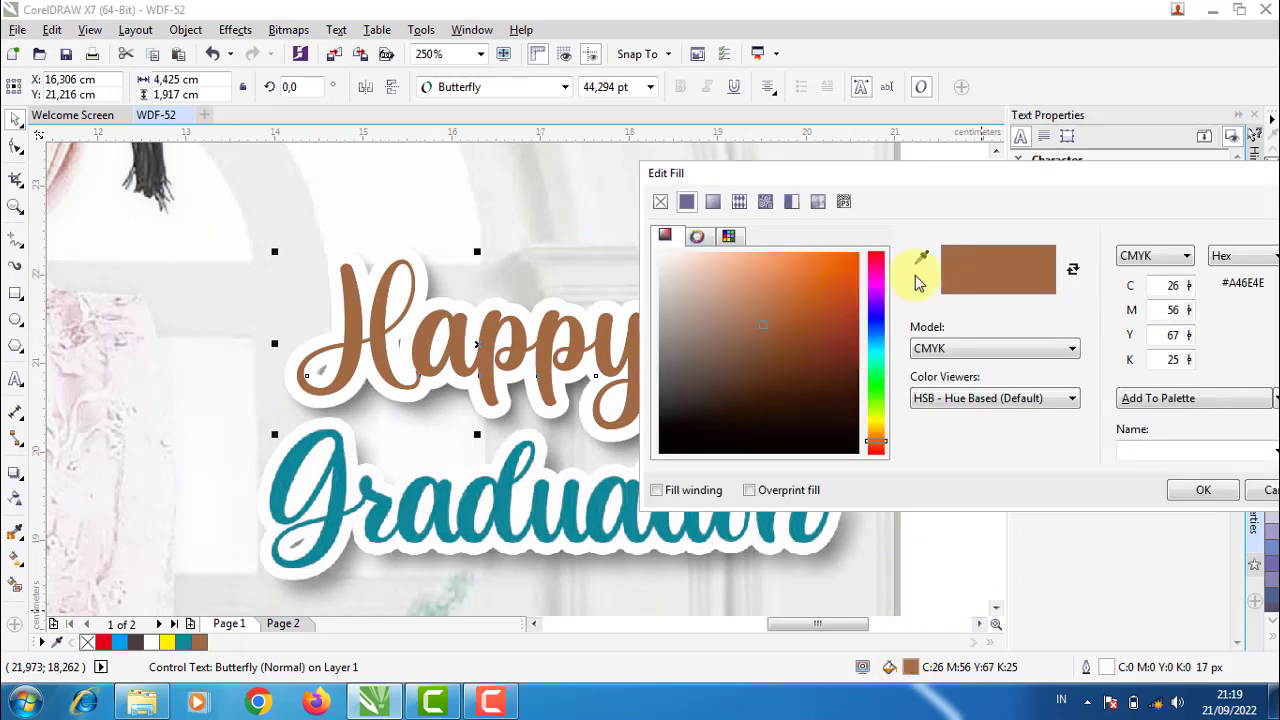
click(624, 488)
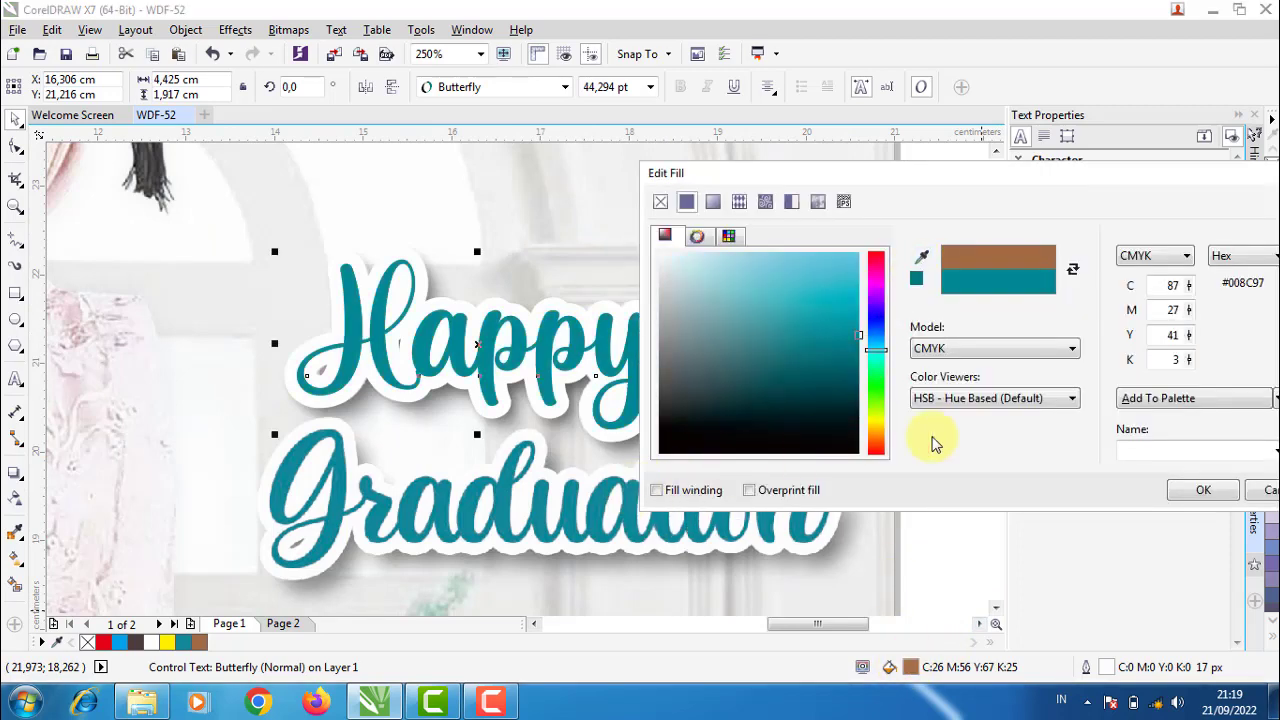
click(1175, 490)
Send the background photo behind the lettering with Shift+PgDn, then reselect the teal Happy
scroll(811, 422, down, 2)
scroll(523, 400, down, 2)
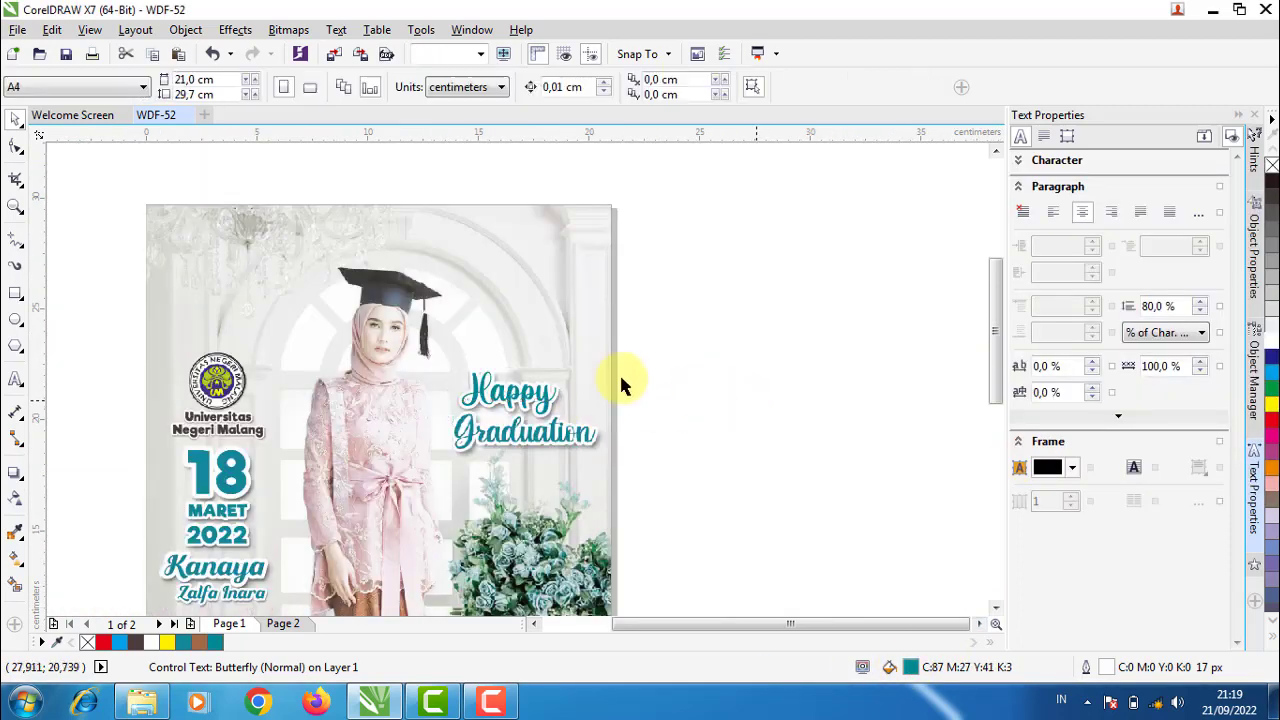
click(560, 344)
key(shift+Page_Down)
scroll(537, 428, up, 3)
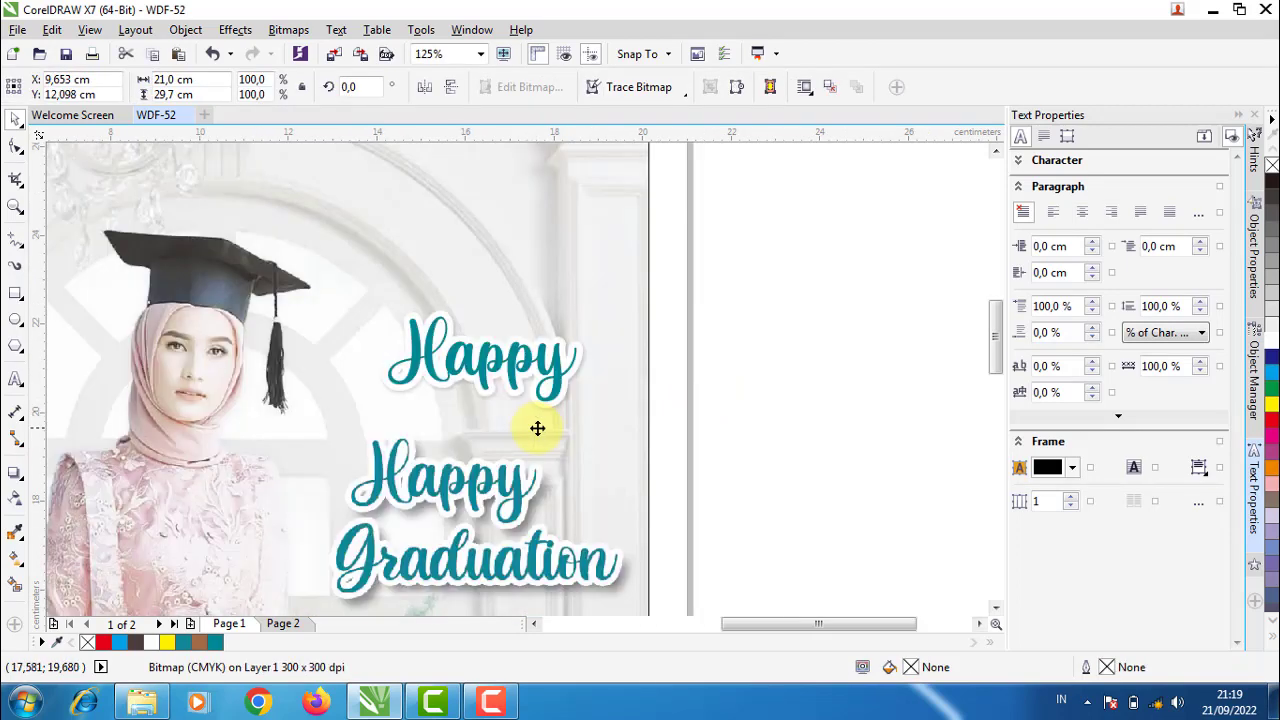
click(557, 405)
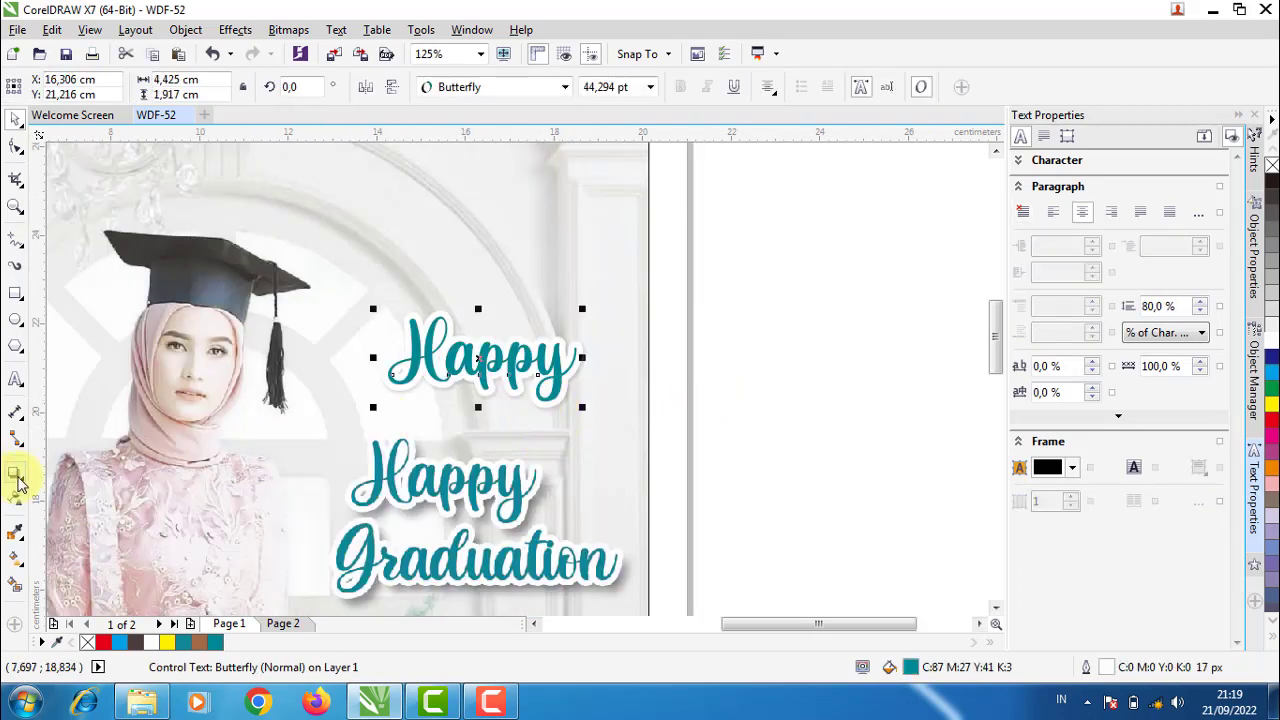
Cast a down-right drop shadow from the teal Happy text with opacity 25 and feather 5
click(15, 472)
scroll(465, 515, up, 2)
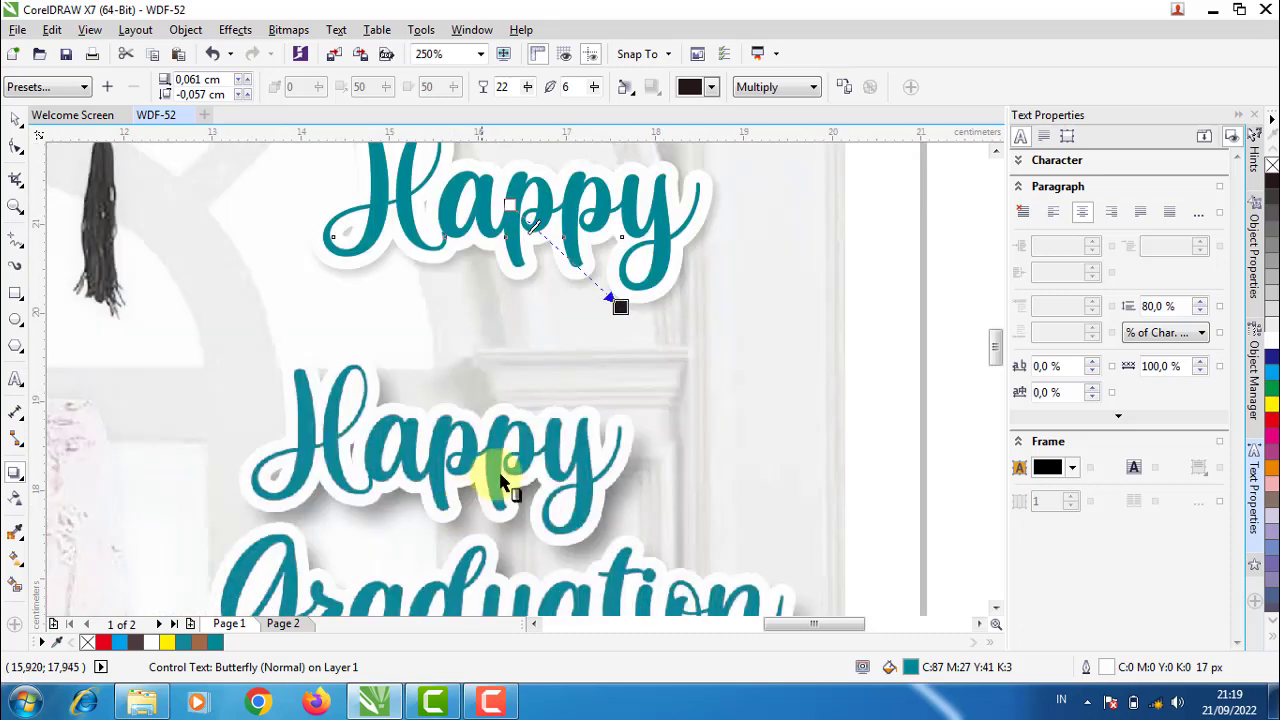
drag(622, 312, 622, 313)
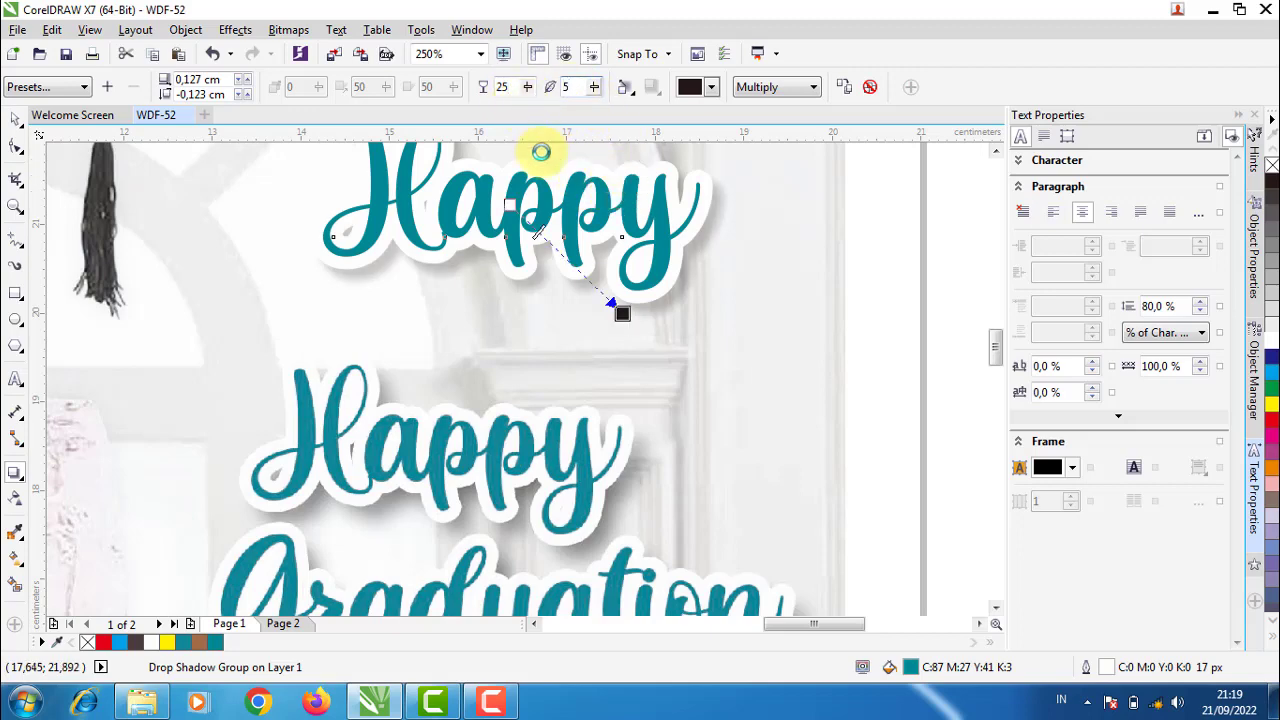
scroll(590, 385, down, 5)
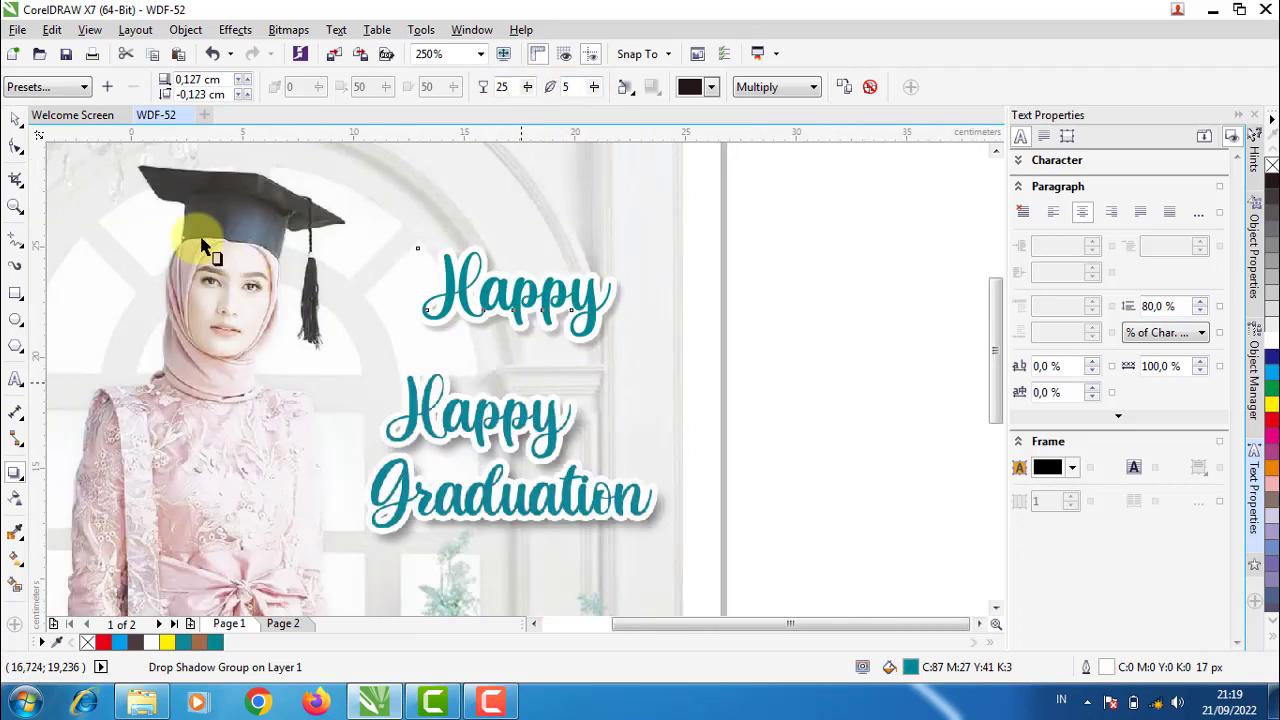
click(16, 119)
click(376, 257)
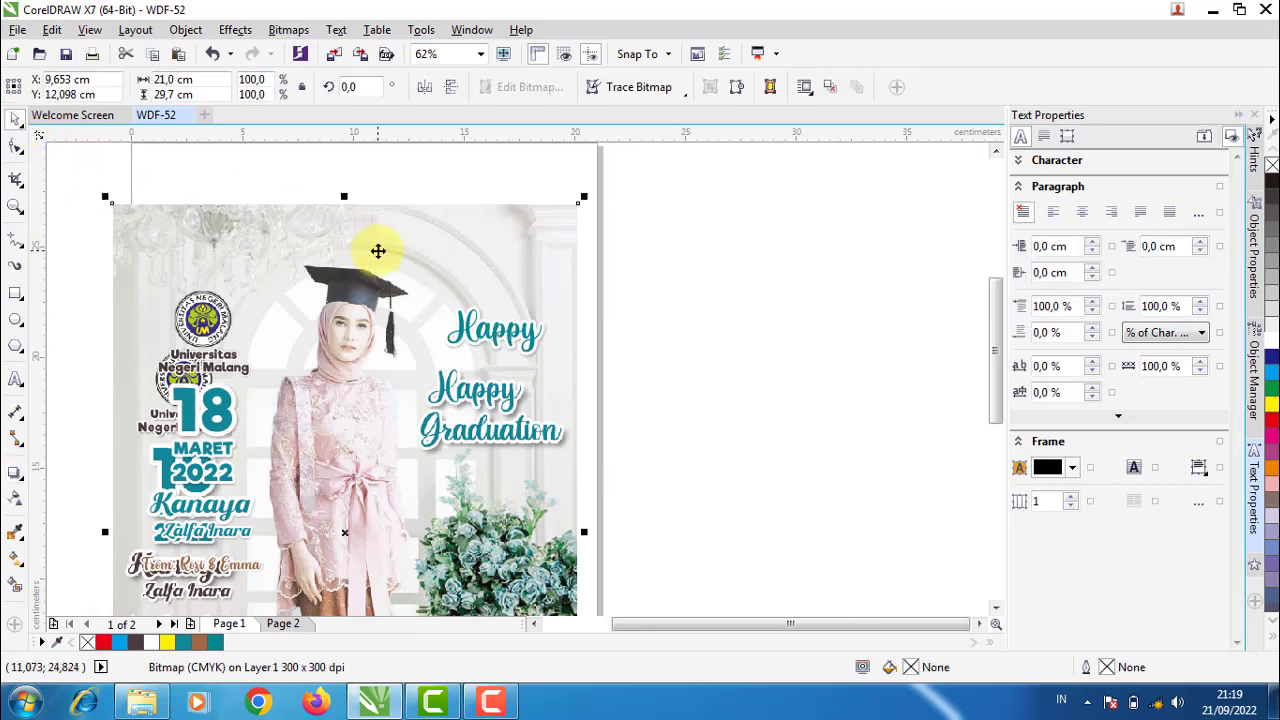
click(624, 362)
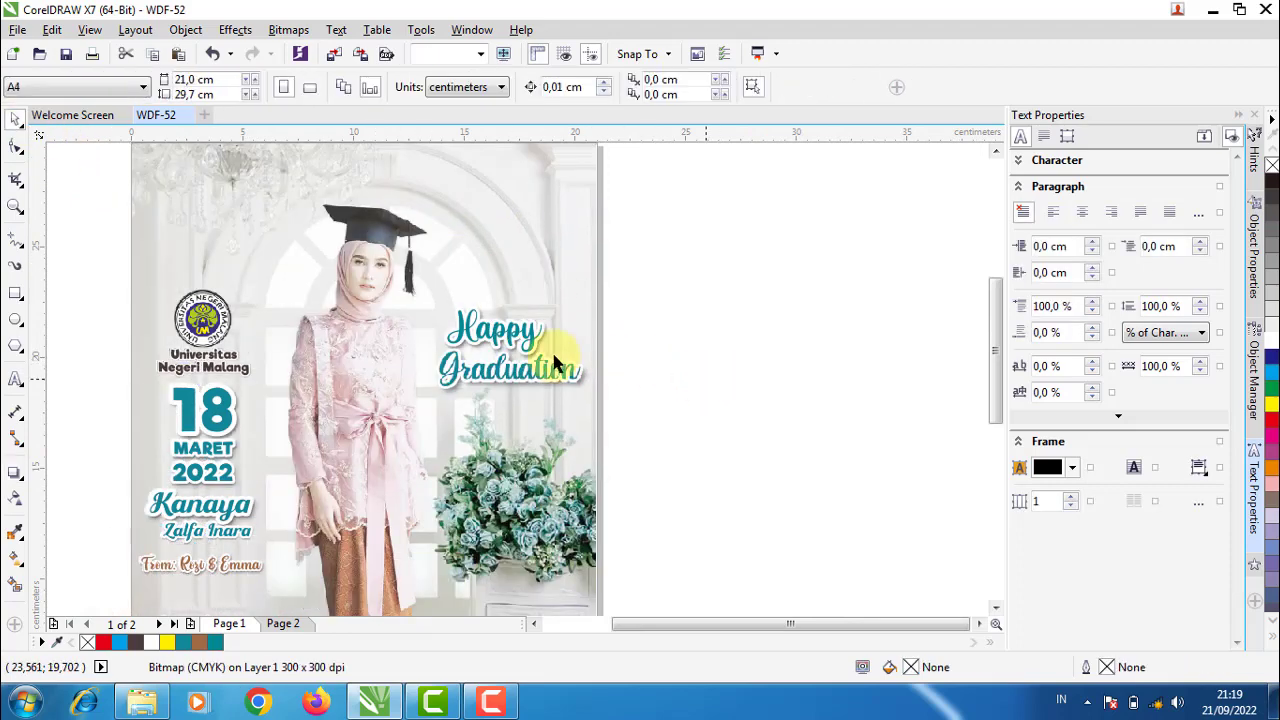
scroll(551, 363, up, 2)
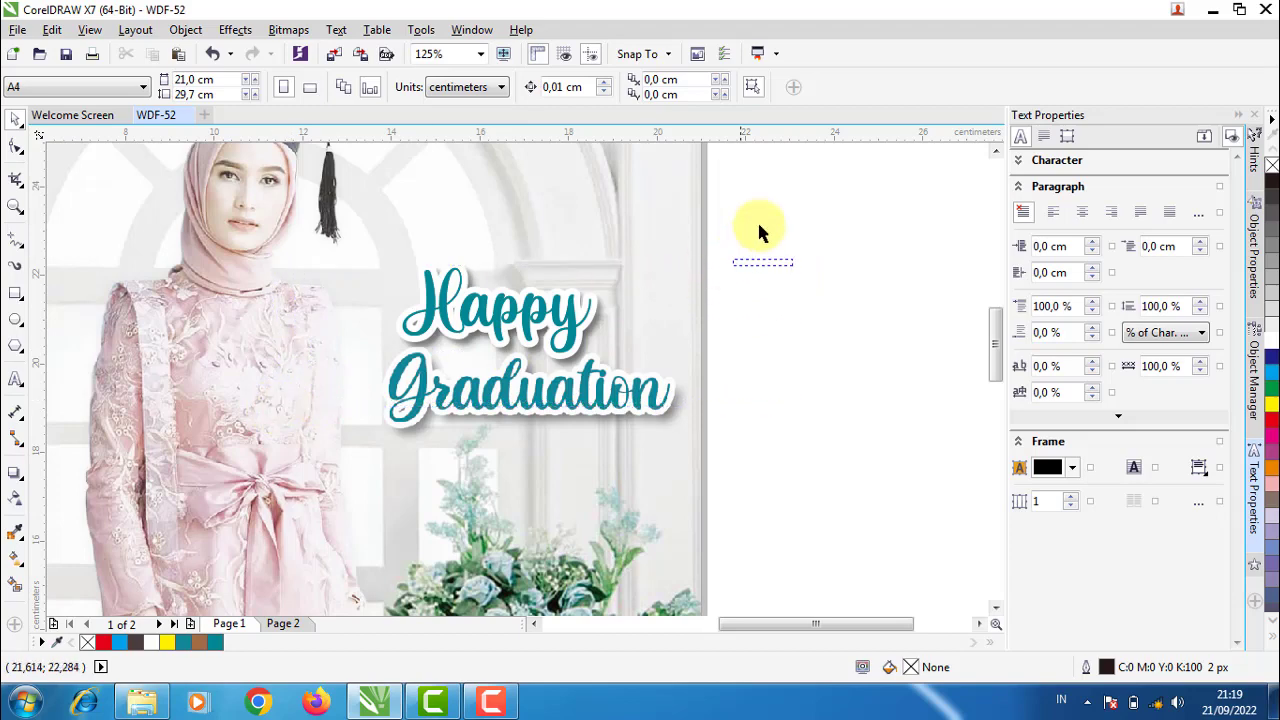
Duplicate the shadowed Happy below the title and retype the copy as 'Graduation'
drag(794, 166, 394, 357)
mouse_move(551, 294)
mouse_down()
mouse_move(518, 449)
mouse_move(526, 467)
mouse_up()
double_click(532, 469)
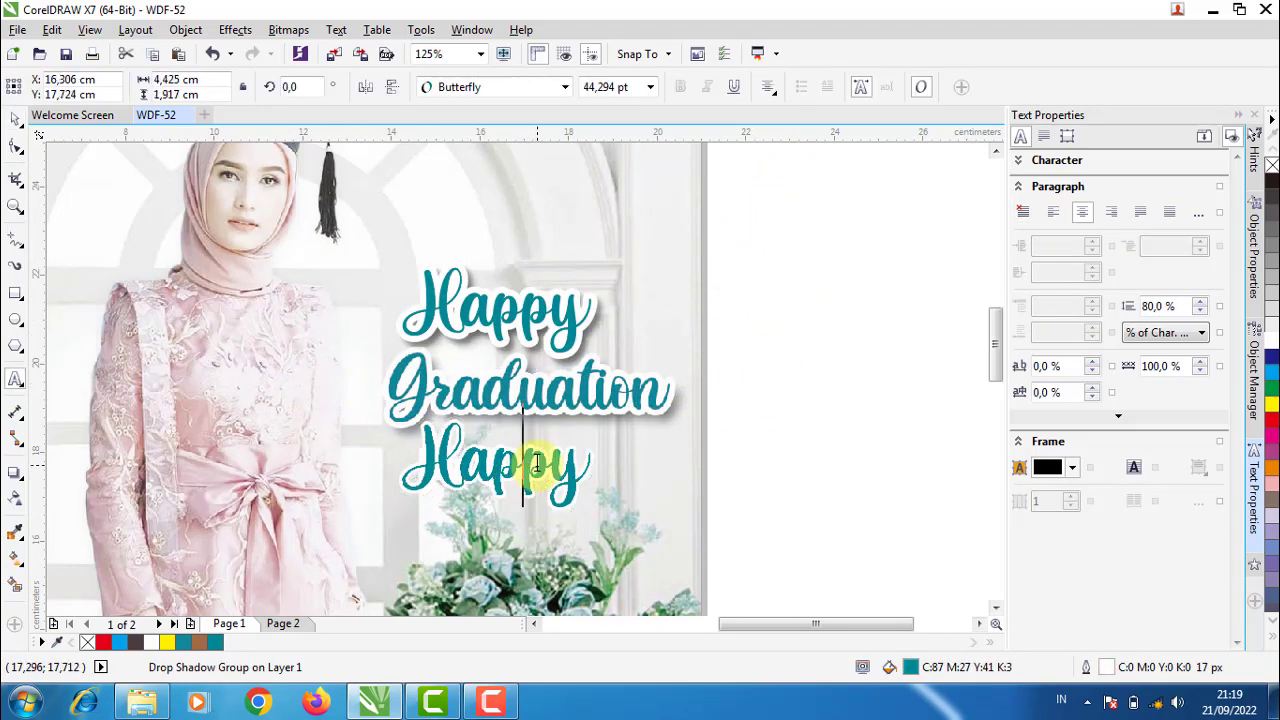
key(ctrl+a)
text(Gr)
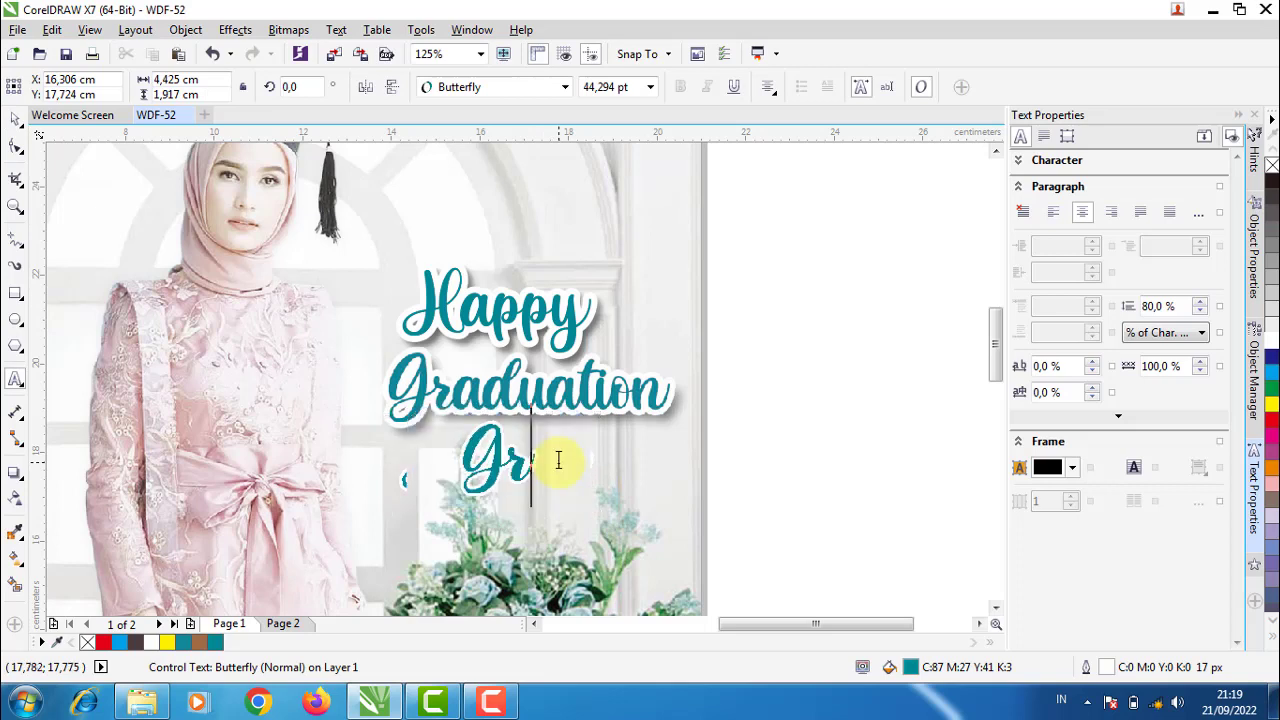
text(a)
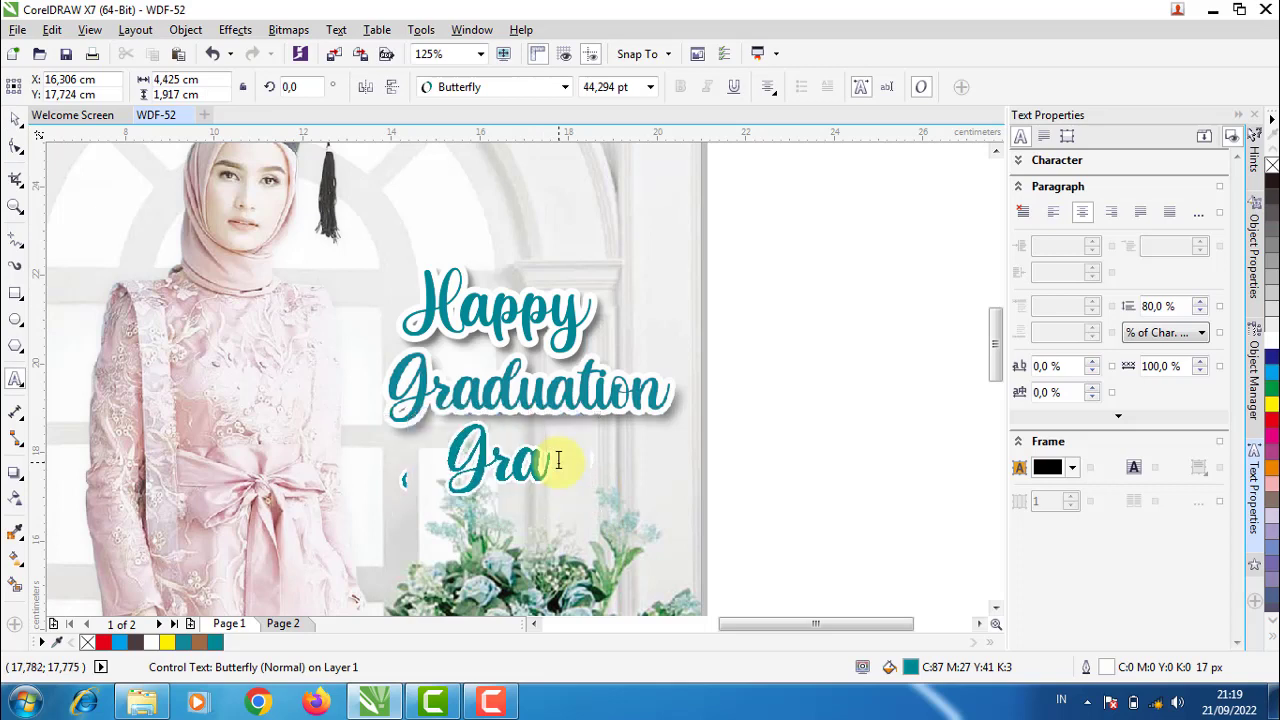
text(duation)
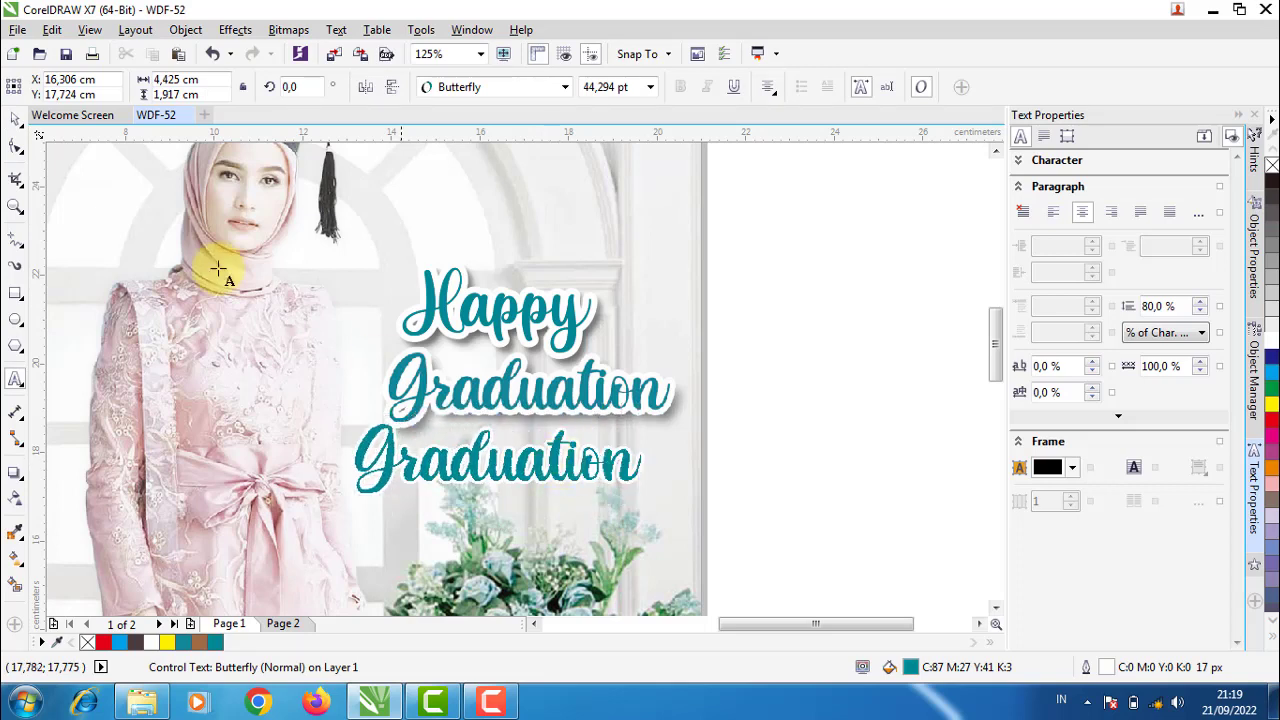
click(15, 118)
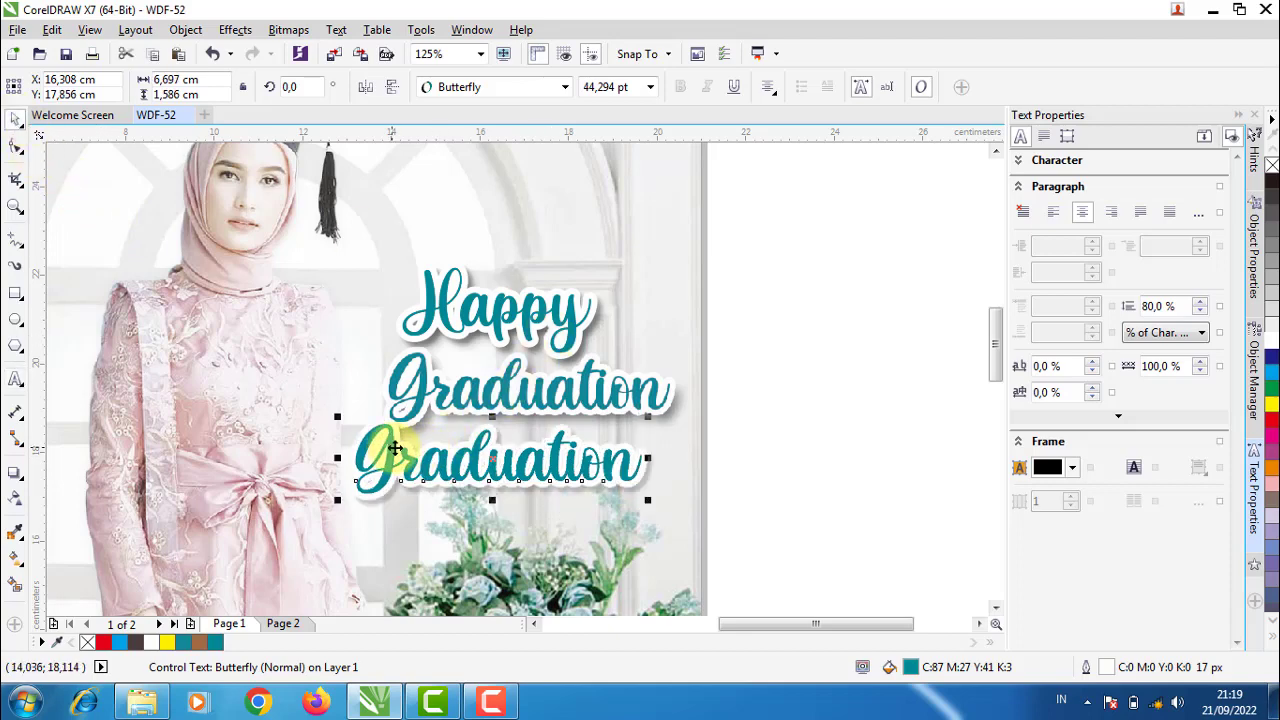
Move the new Graduation over the original Graduation and marquee-select the whole poster
drag(395, 449, 511, 387)
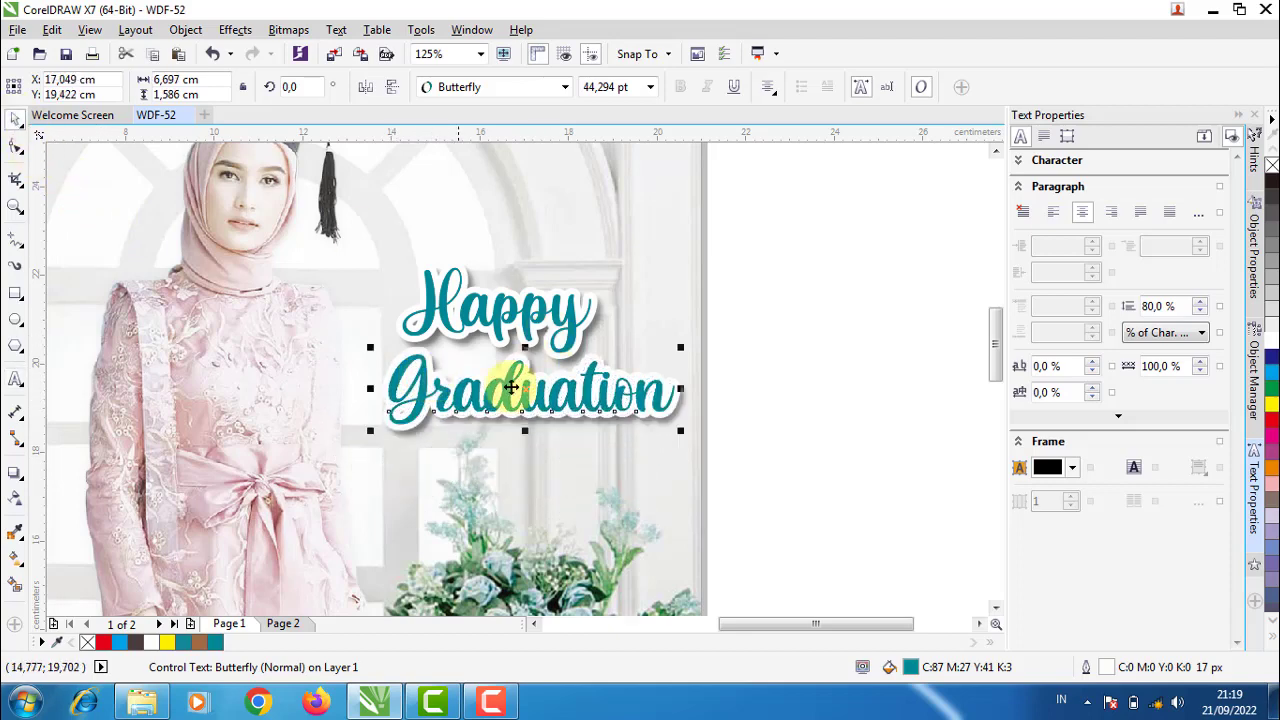
scroll(651, 386, up, 3)
scroll(651, 386, up, 3)
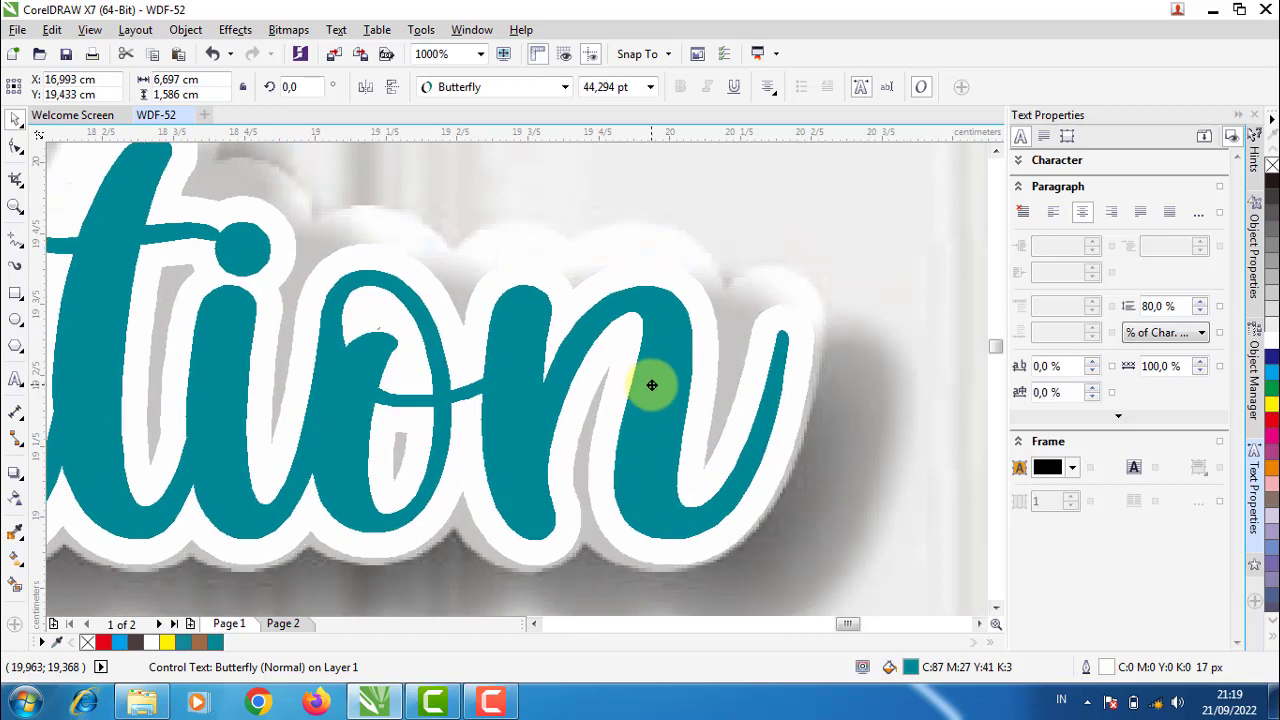
scroll(651, 386, down, 1)
scroll(648, 388, down, 3)
scroll(620, 392, down, 3)
scroll(595, 388, down, 2)
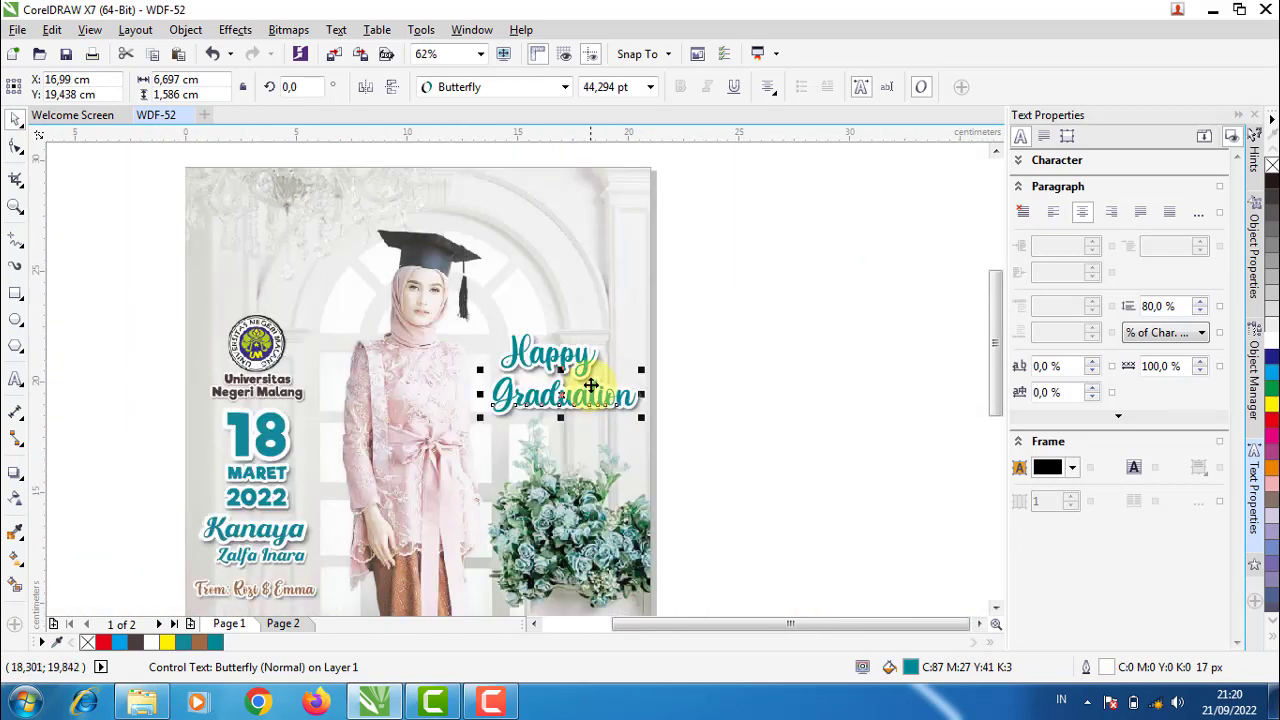
scroll(591, 385, down, 2)
click(659, 515)
mouse_move(748, 566)
mouse_down()
mouse_move(335, 302)
mouse_move(279, 295)
mouse_up()
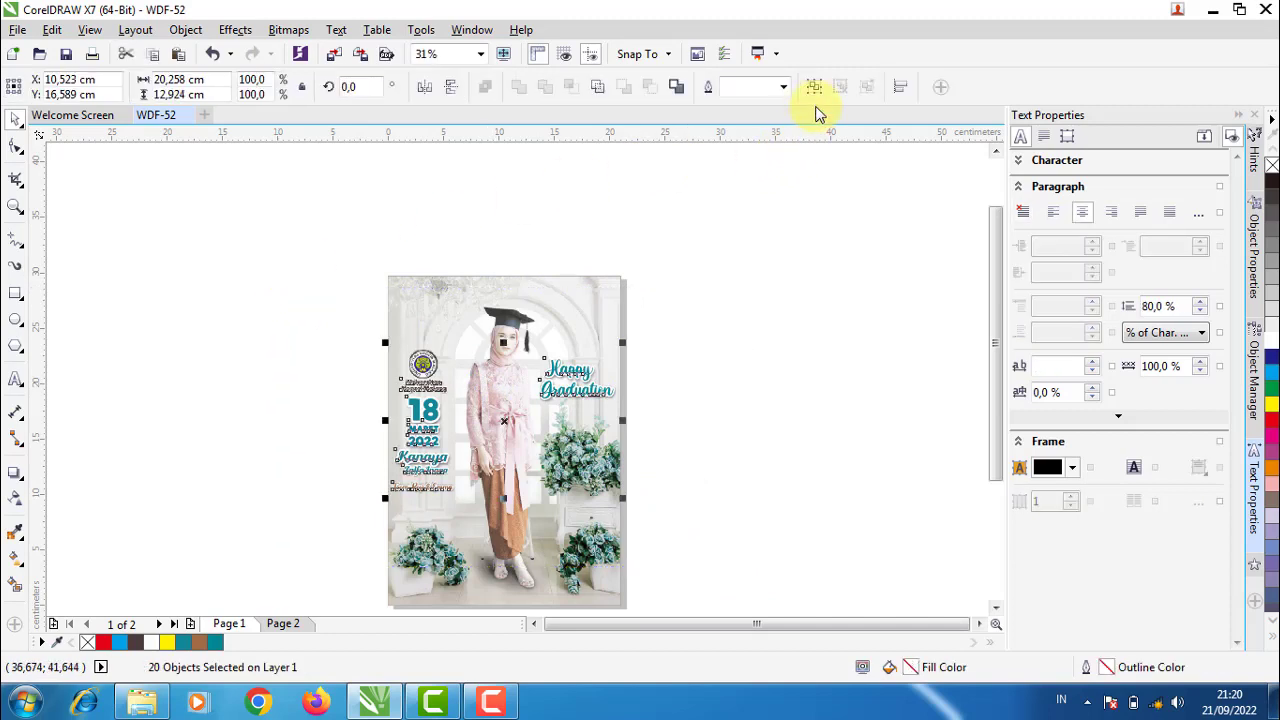
Group the 20 poster objects, then undo the grouping
key(ctrl+g)
right_click(580, 372)
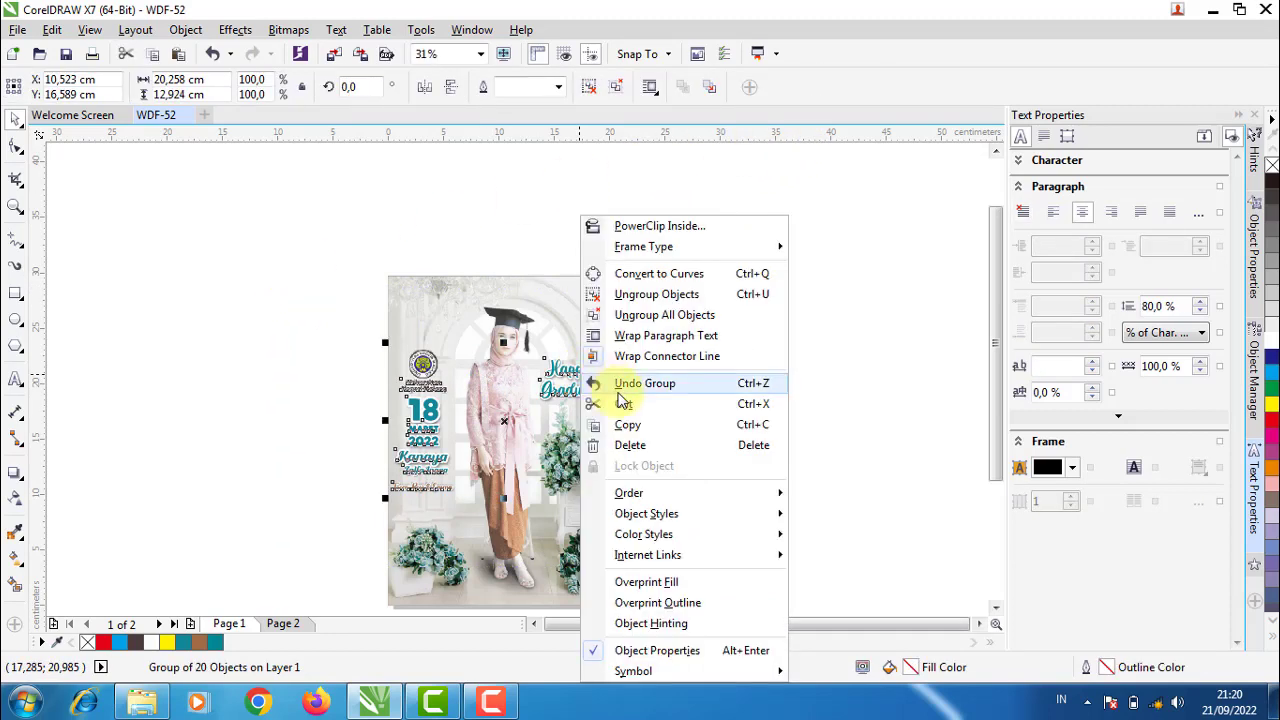
click(620, 380)
click(351, 585)
Paste the logo, date and name texts onto Page 2 and group all its objects
click(283, 623)
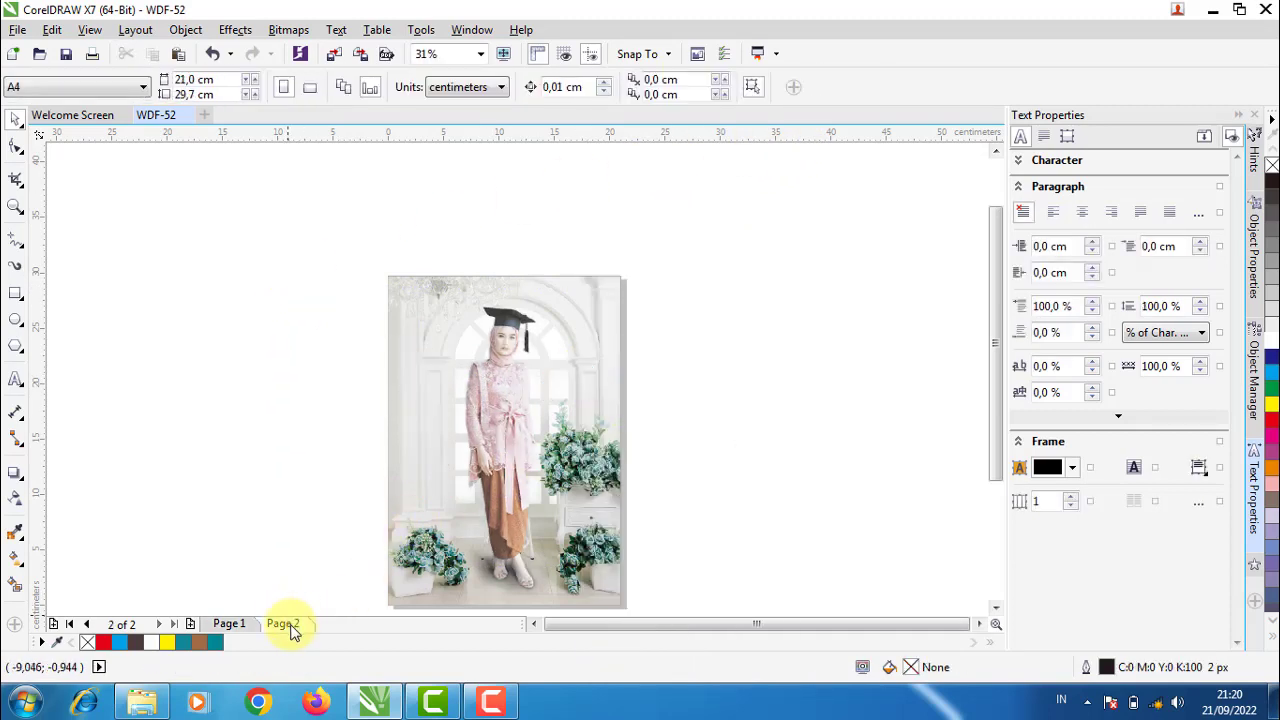
right_click(273, 306)
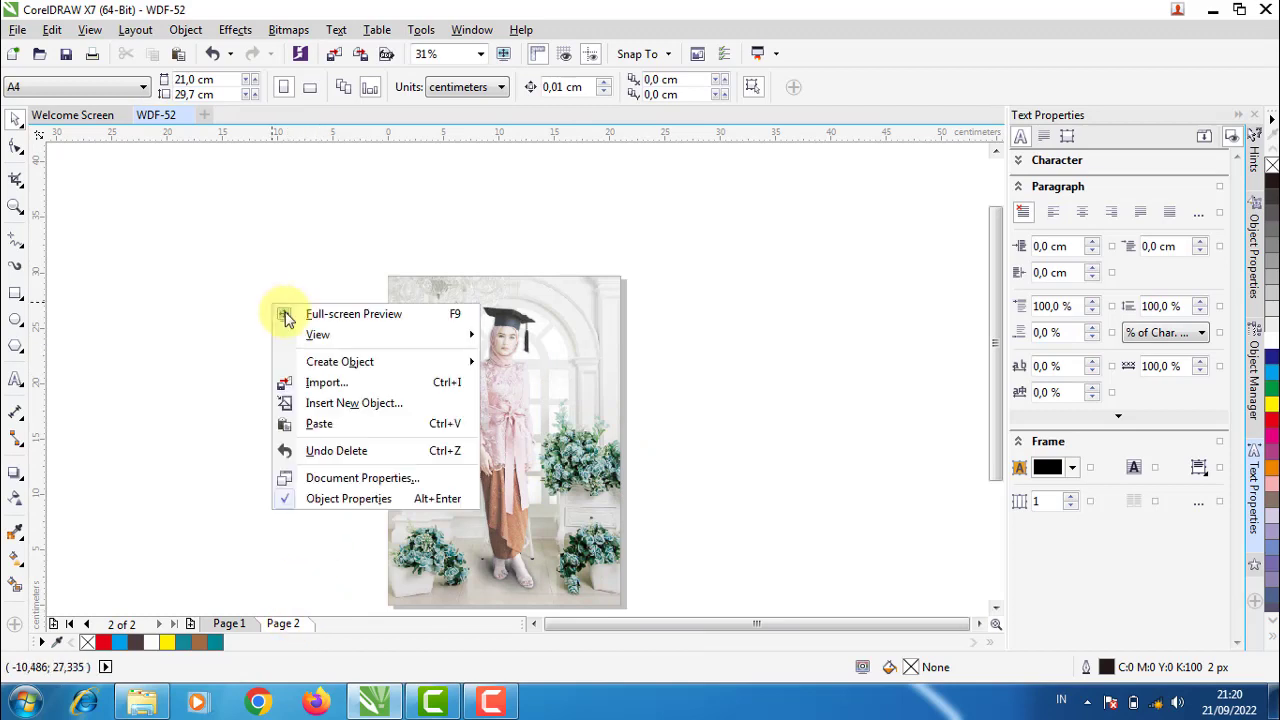
click(321, 425)
click(358, 233)
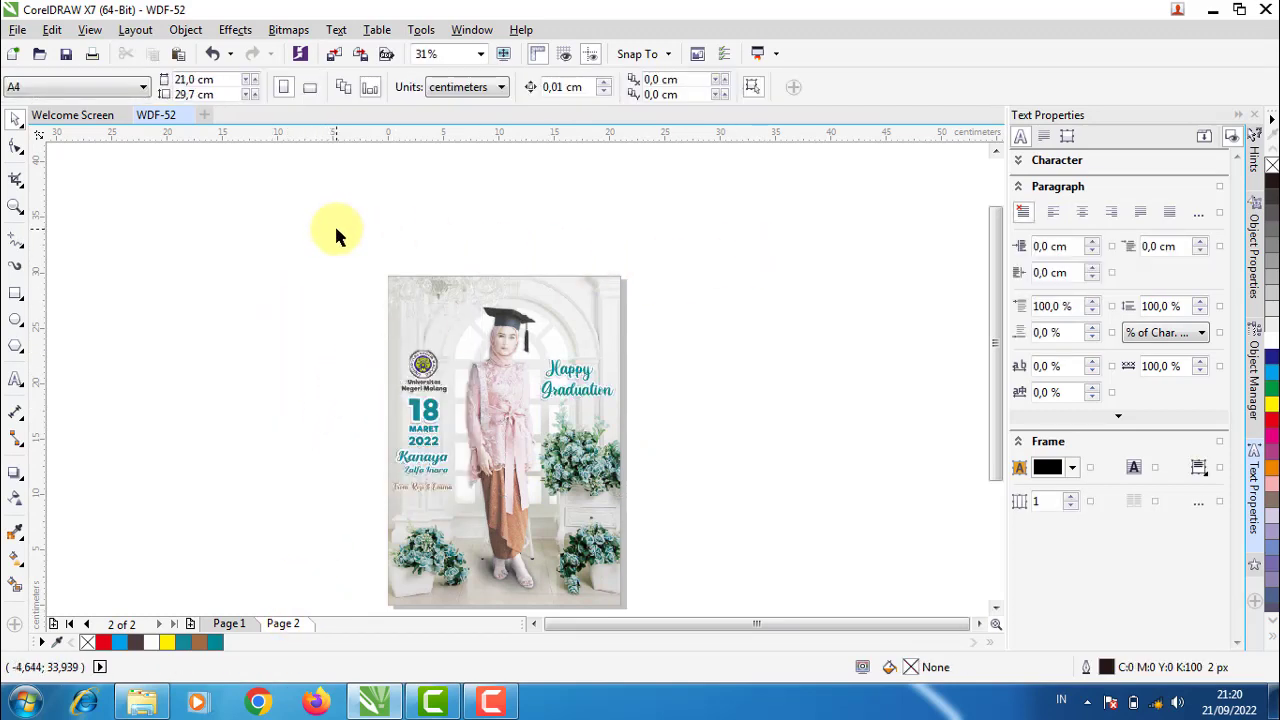
key(ctrl+a)
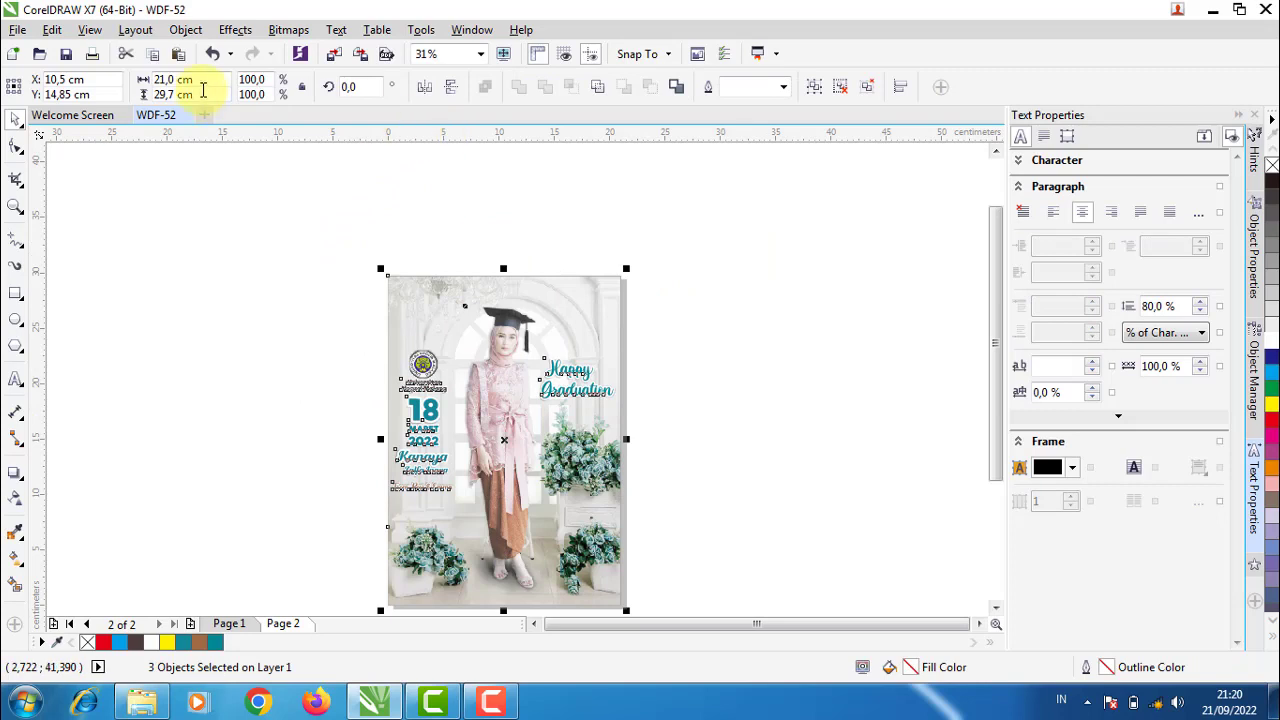
click(207, 82)
click(175, 94)
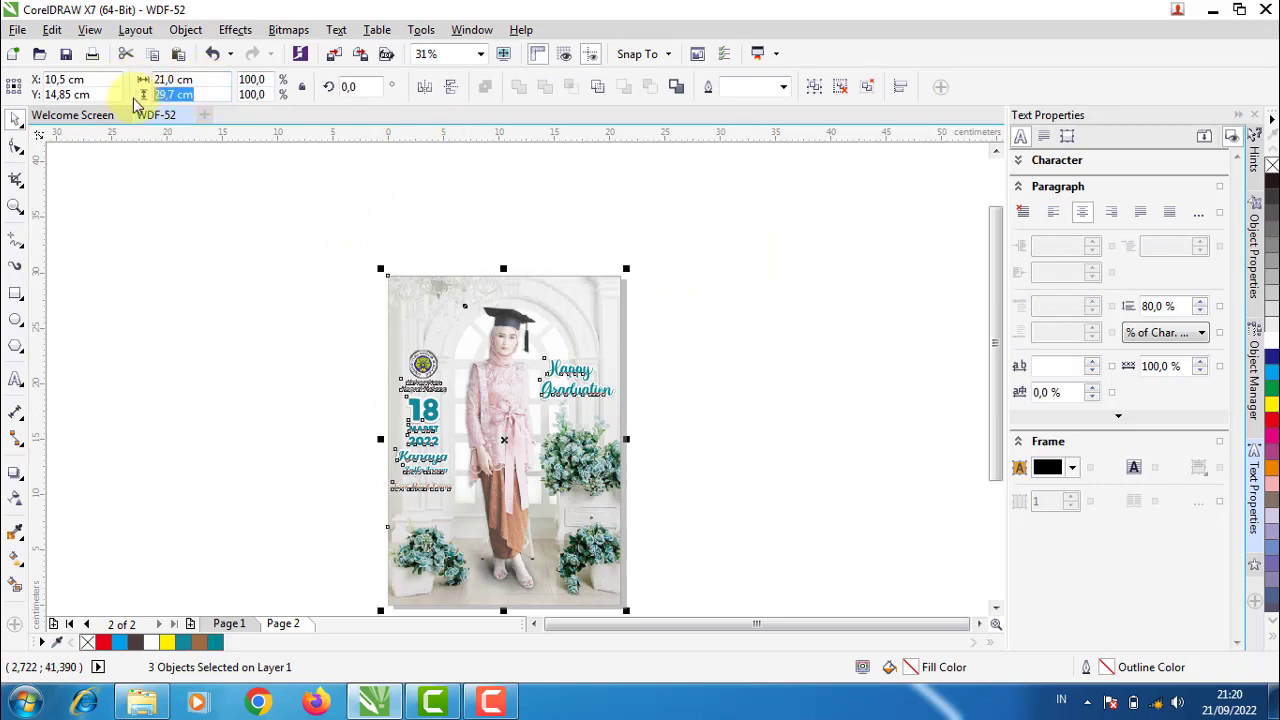
key(ctrl+g)
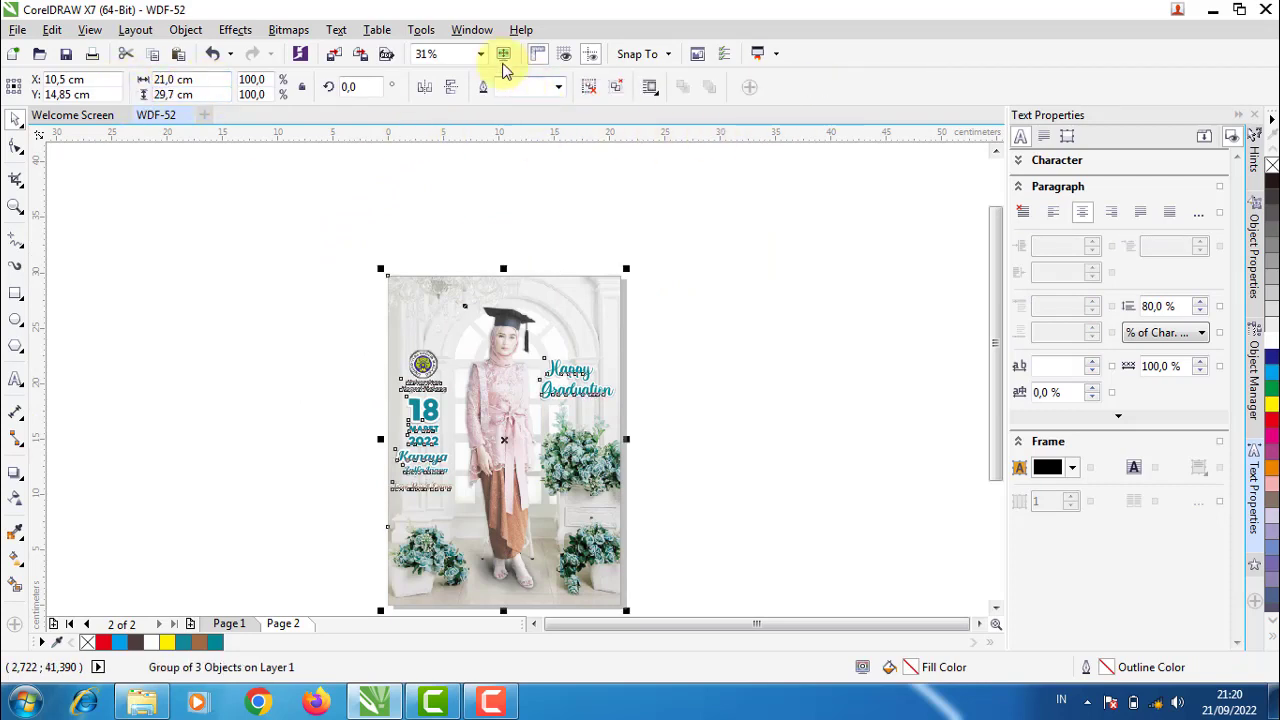
Zoom to the page height and hide the Text Properties docker
click(481, 54)
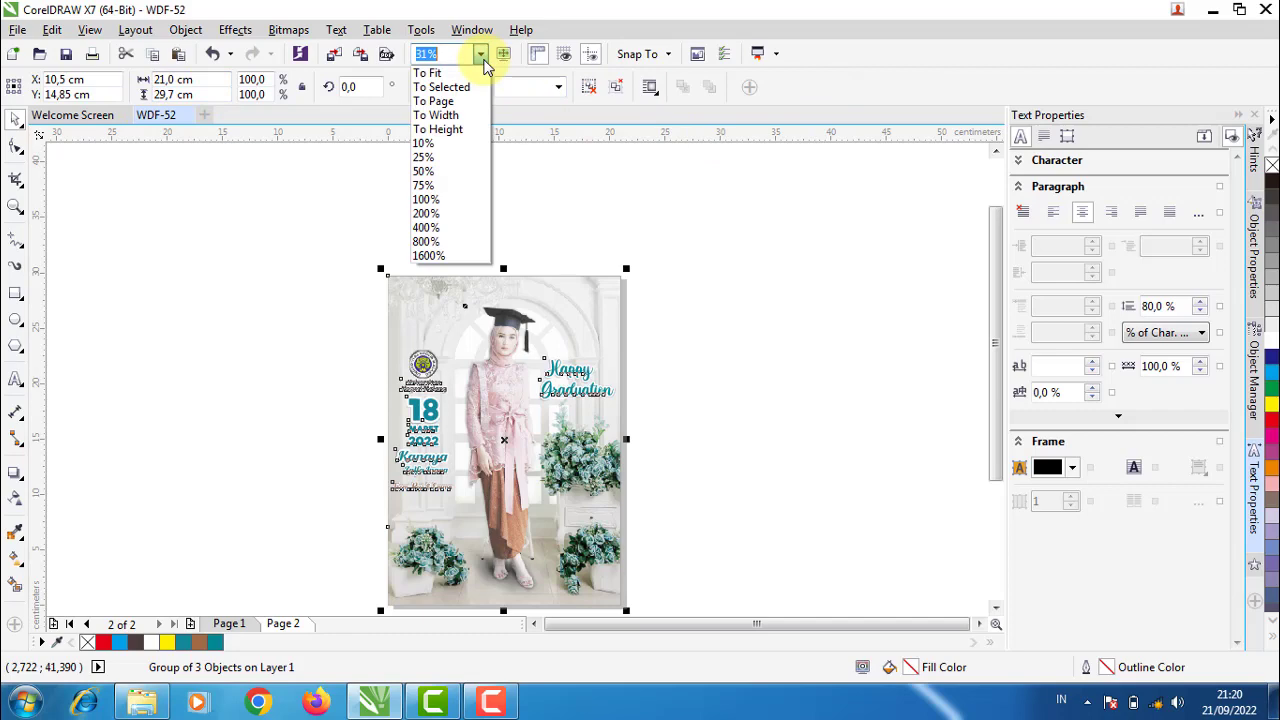
click(455, 130)
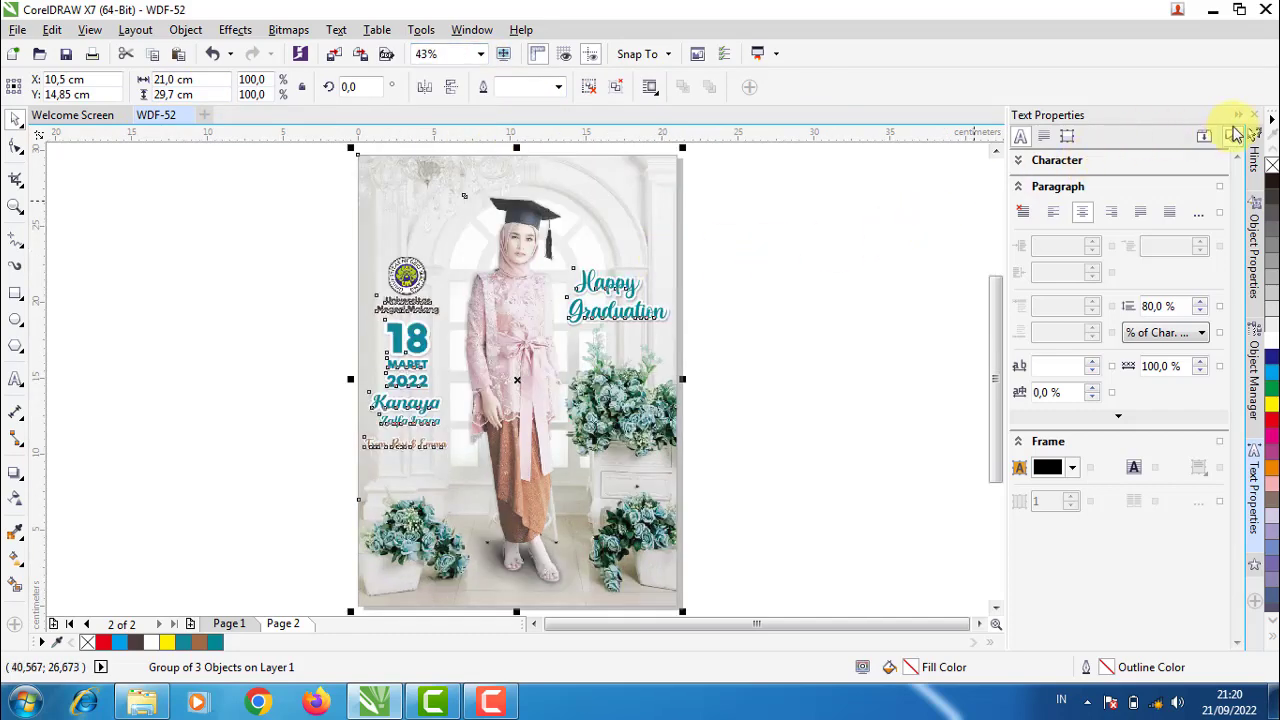
click(1238, 115)
click(876, 289)
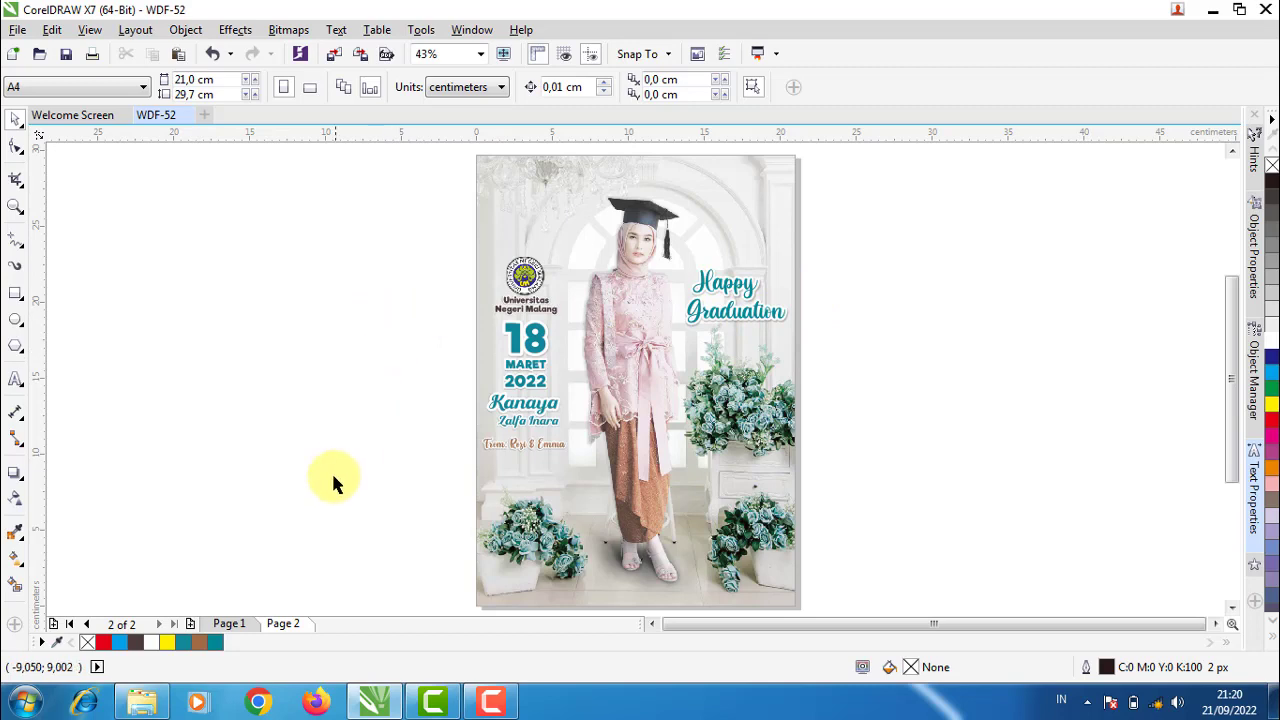
Delete Page 1 so the rebuilt poster is the document's only page
click(232, 625)
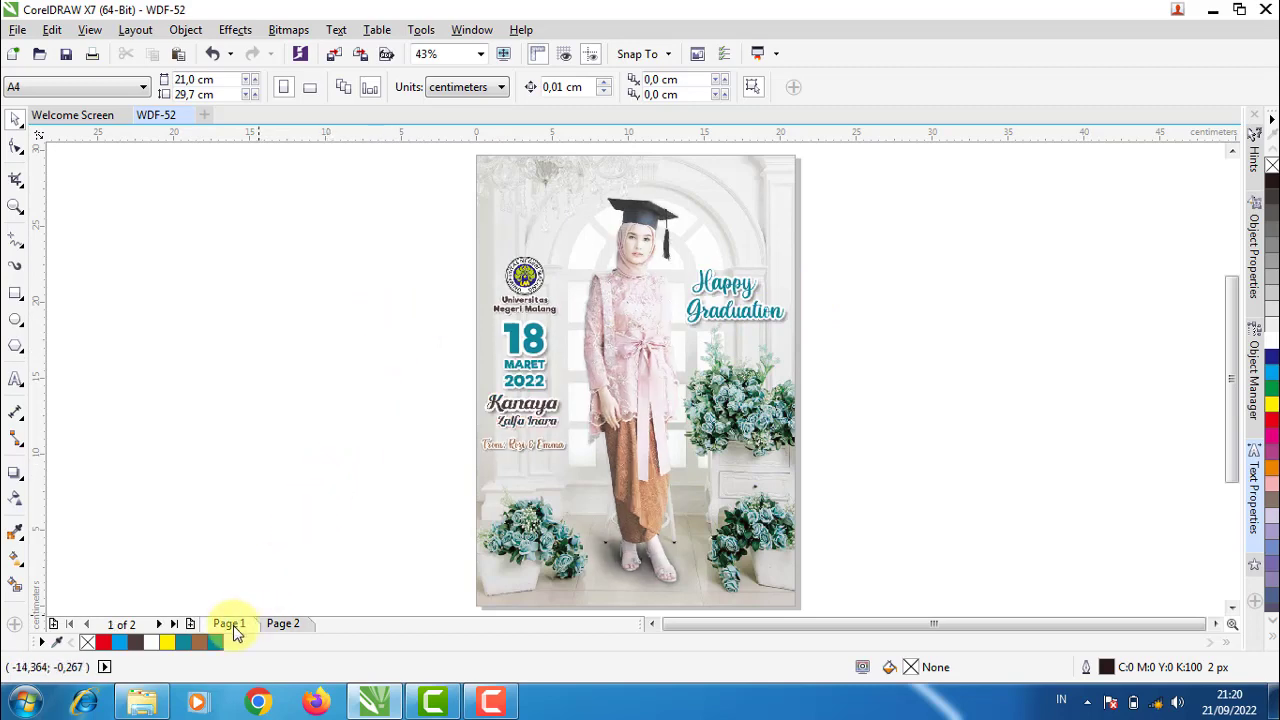
click(655, 375)
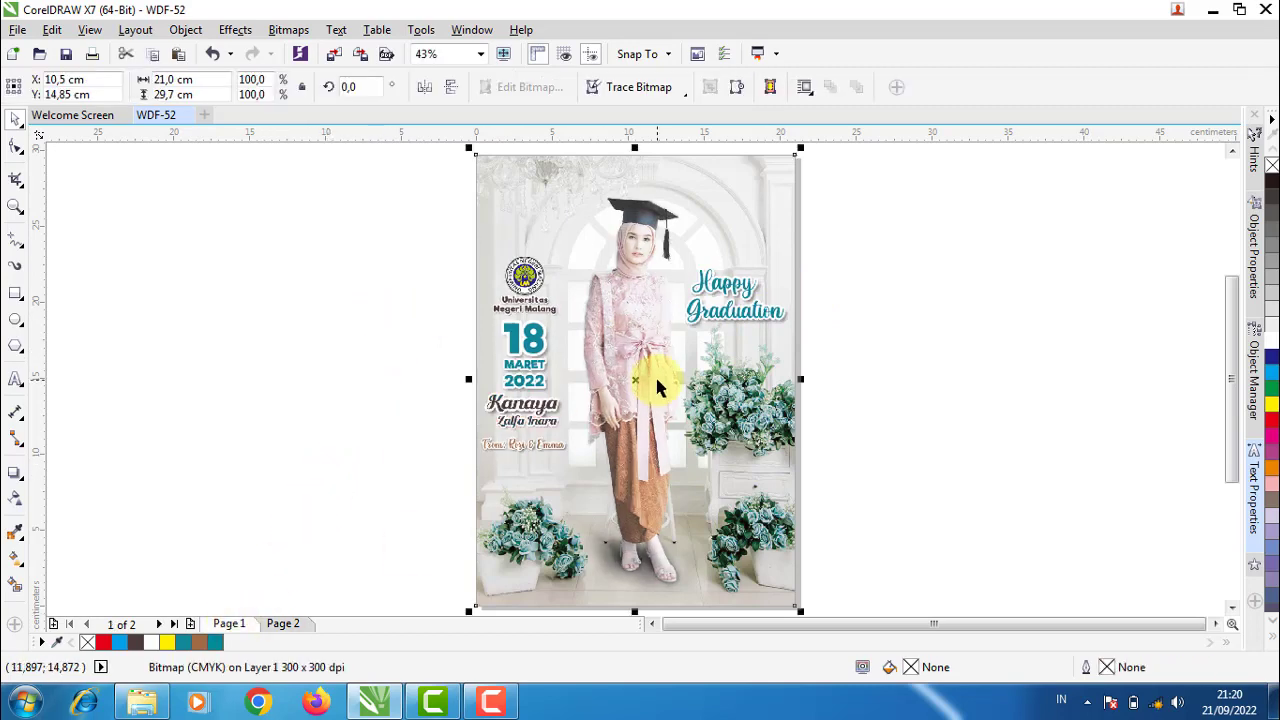
click(357, 341)
right_click(280, 618)
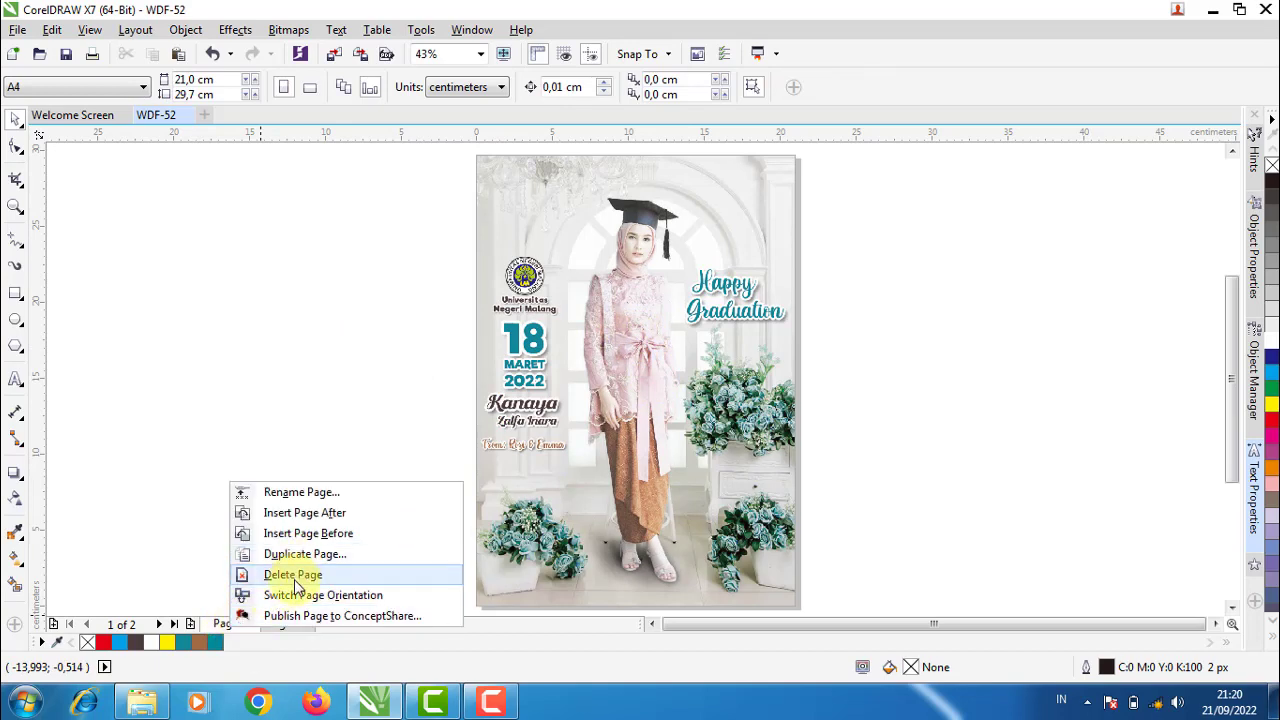
click(285, 568)
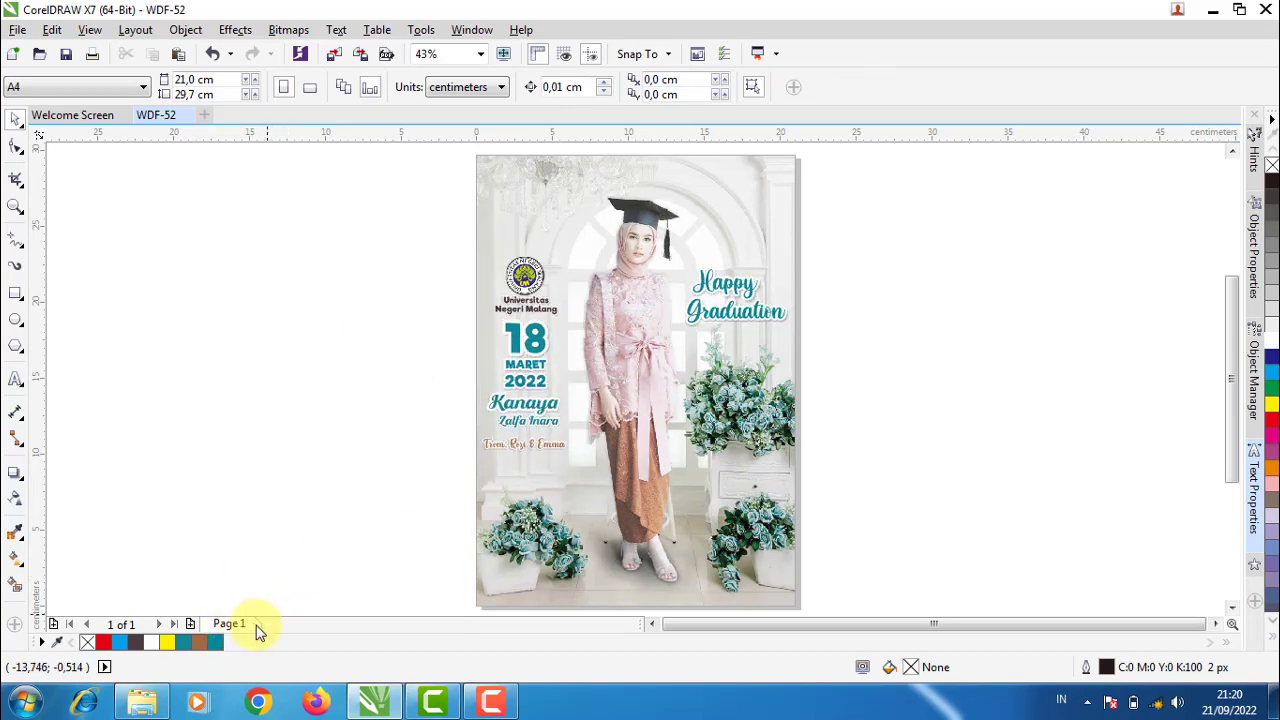
click(515, 368)
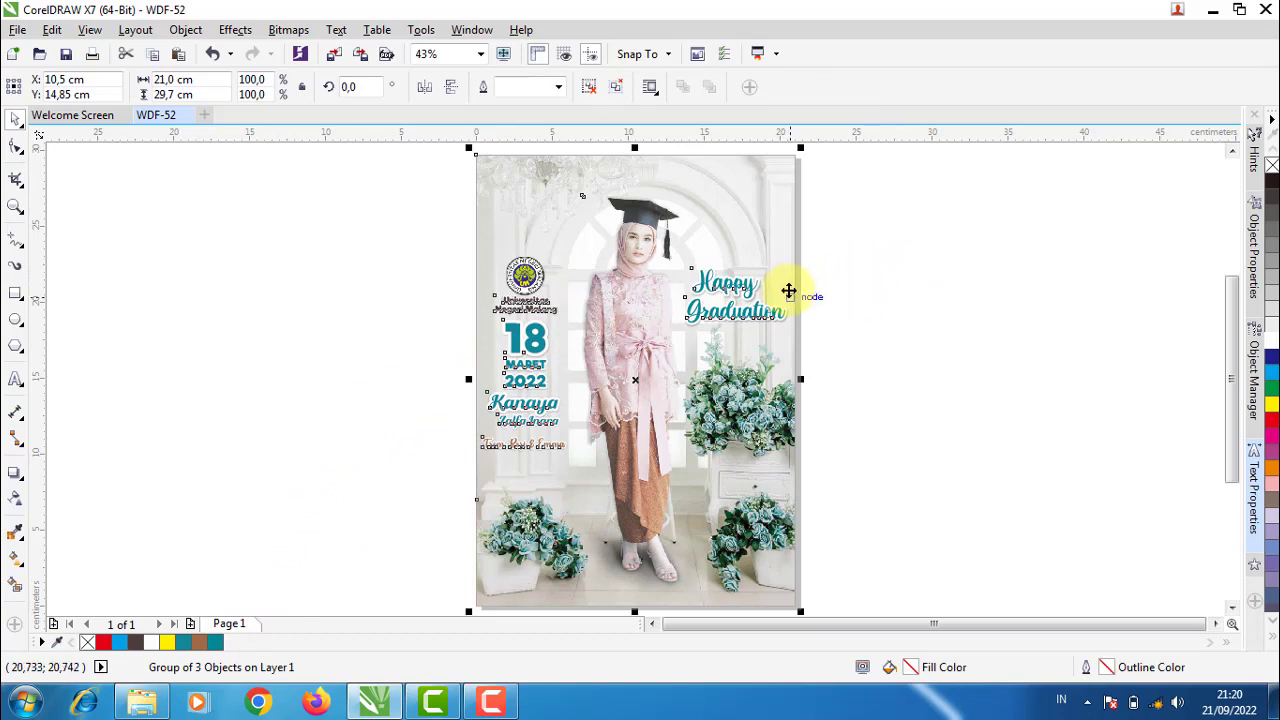
click(931, 277)
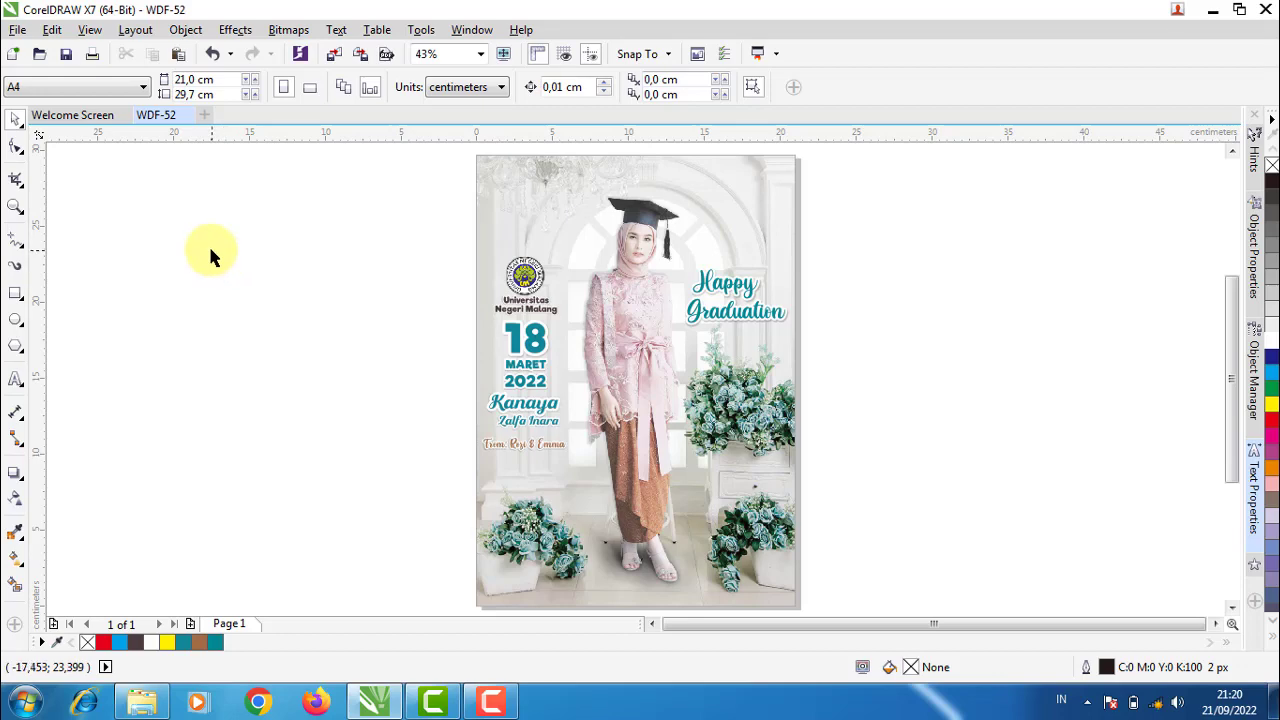
Start Save As and browse to Local Disk (E:) > 1. Youtube > WDF-52
click(17, 31)
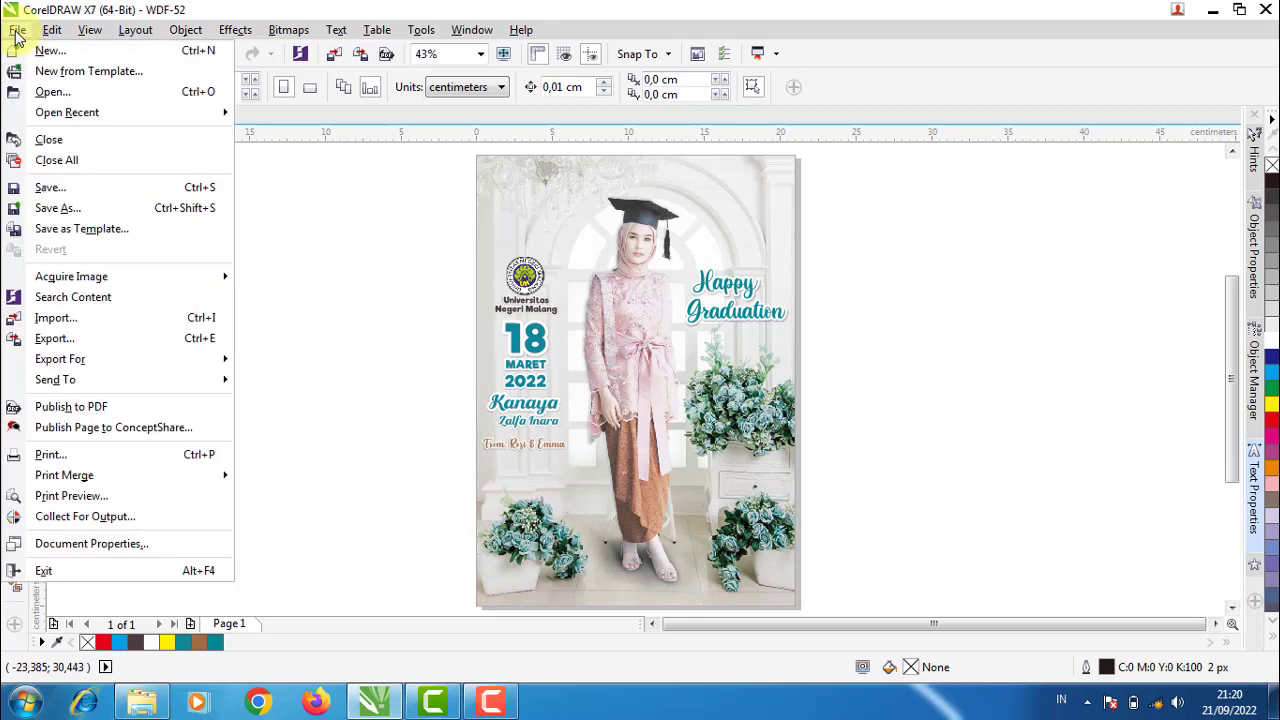
click(62, 208)
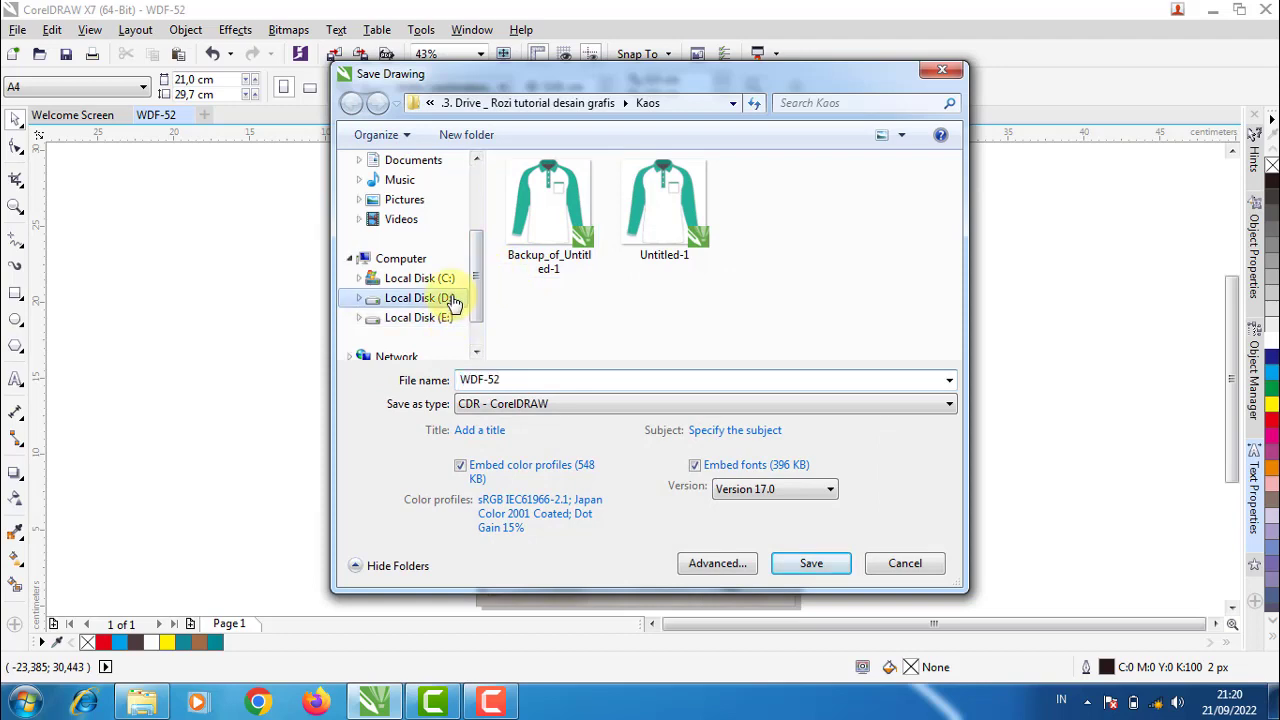
click(451, 300)
click(445, 316)
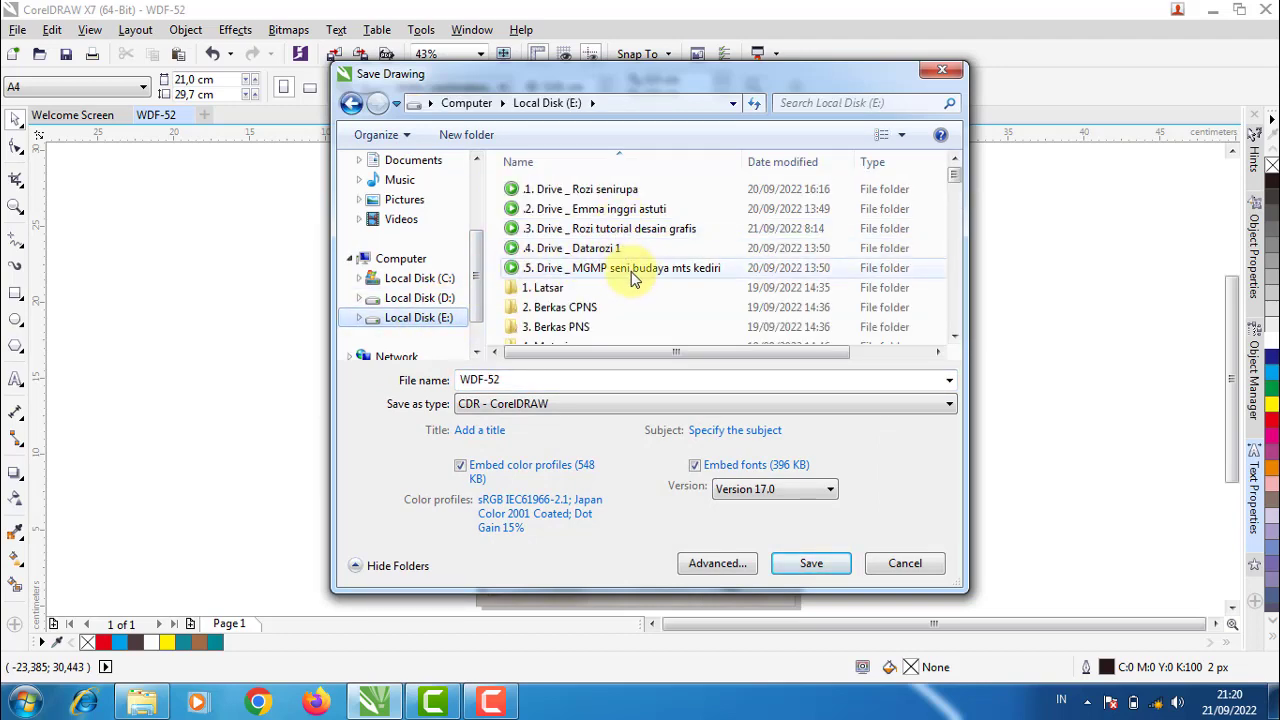
double_click(648, 232)
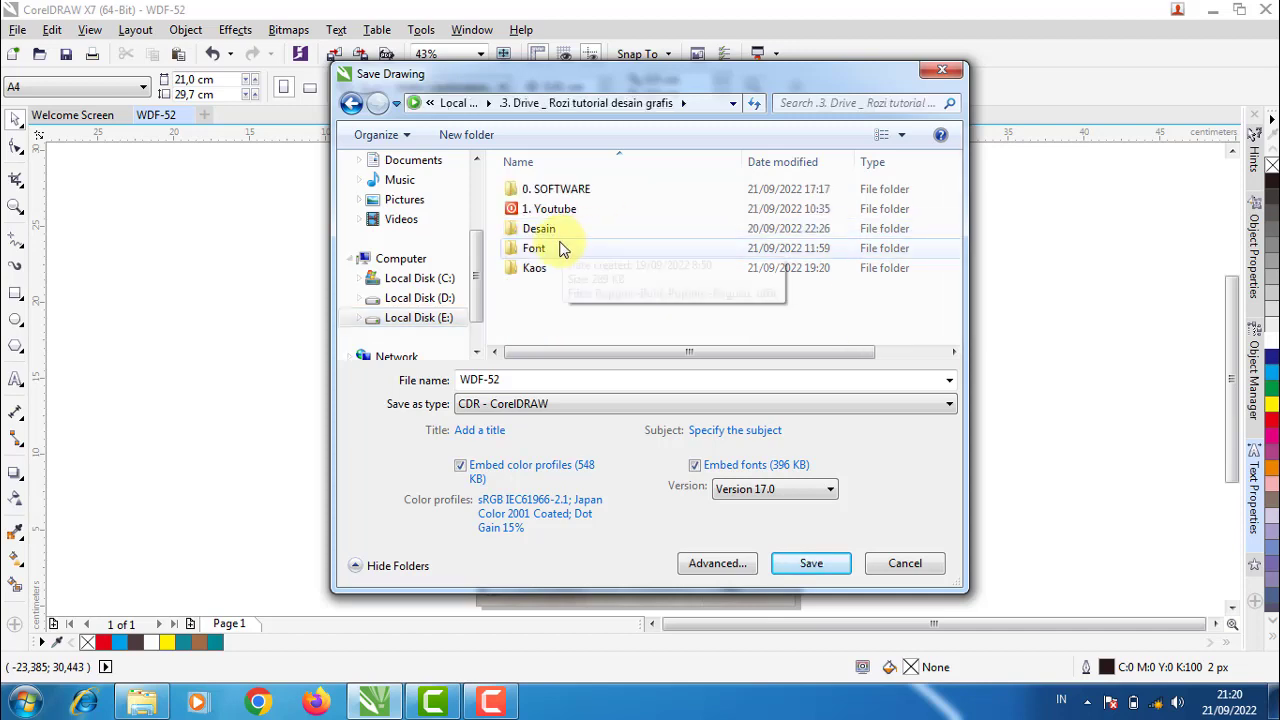
click(575, 214)
double_click(575, 214)
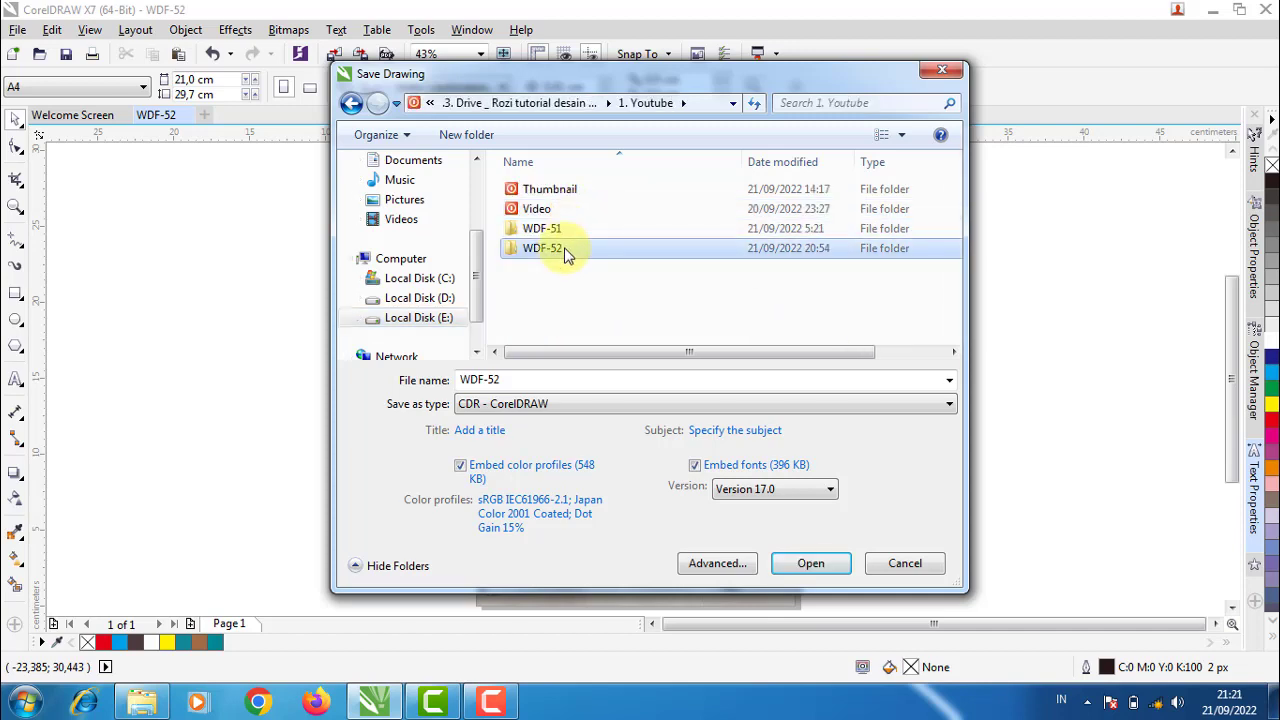
double_click(564, 248)
Save the drawing as WDF-52 inside the WDF-52C folder
double_click(685, 237)
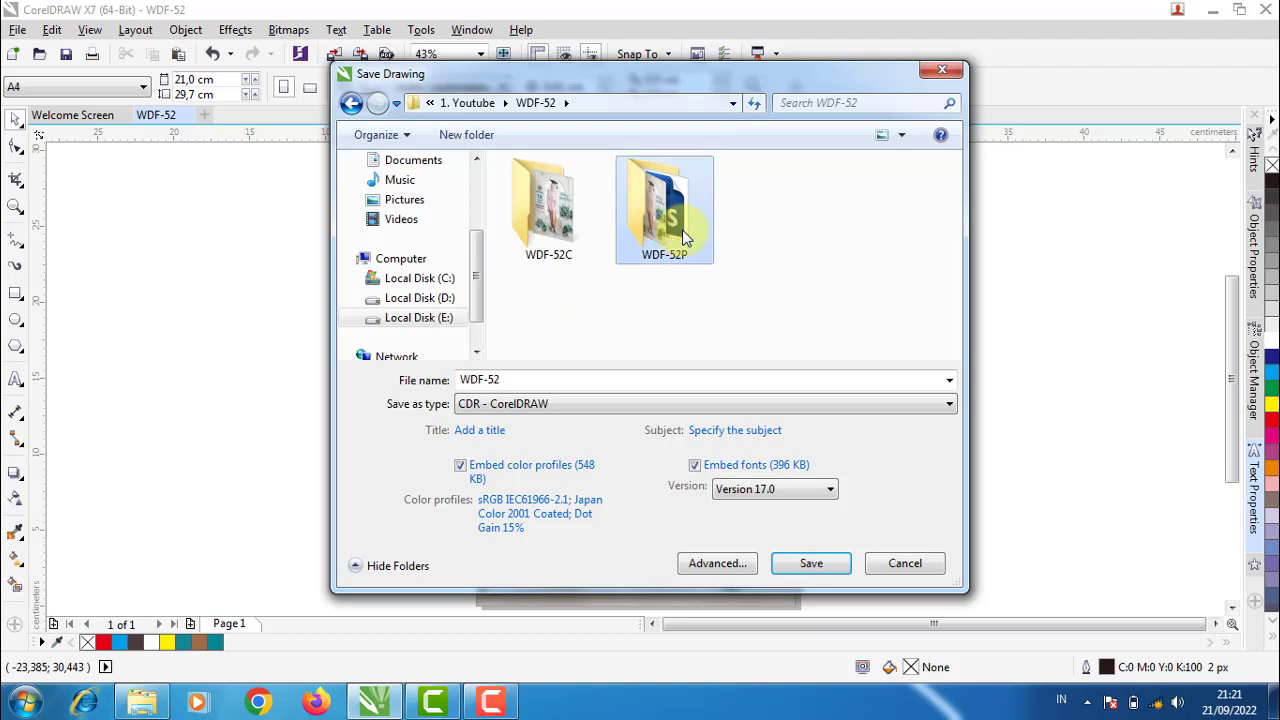
click(351, 103)
double_click(575, 205)
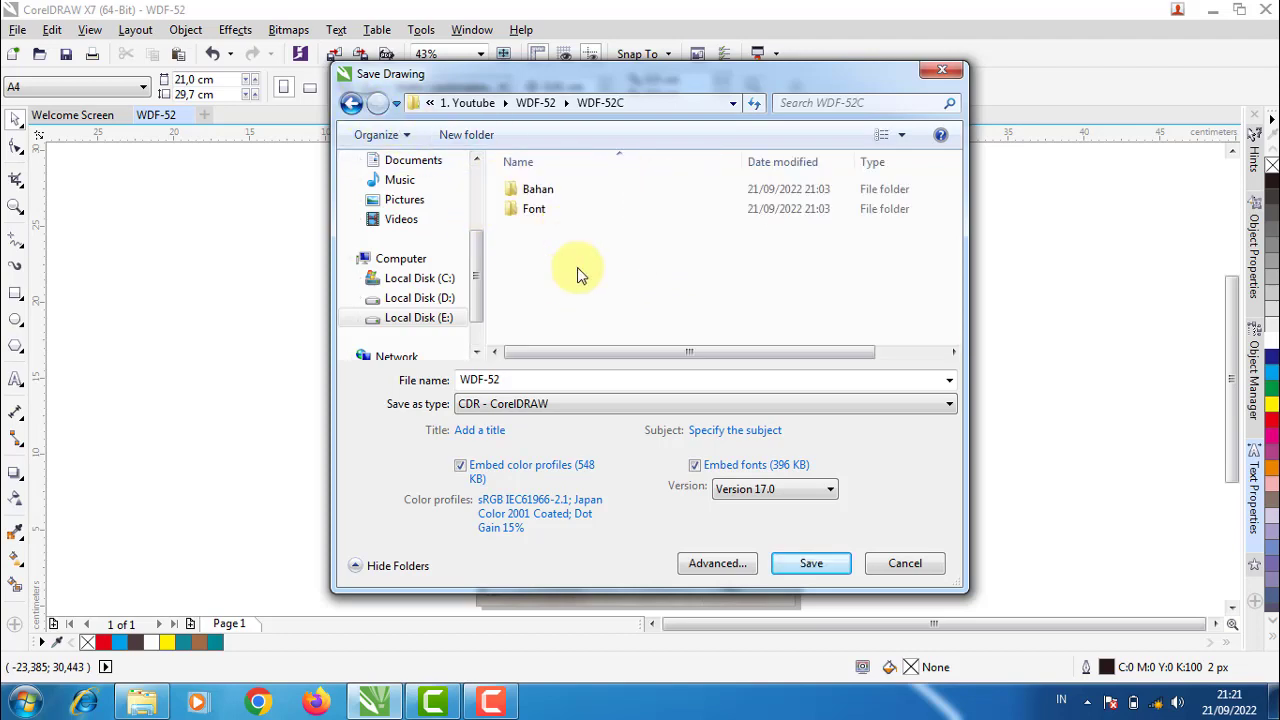
click(562, 381)
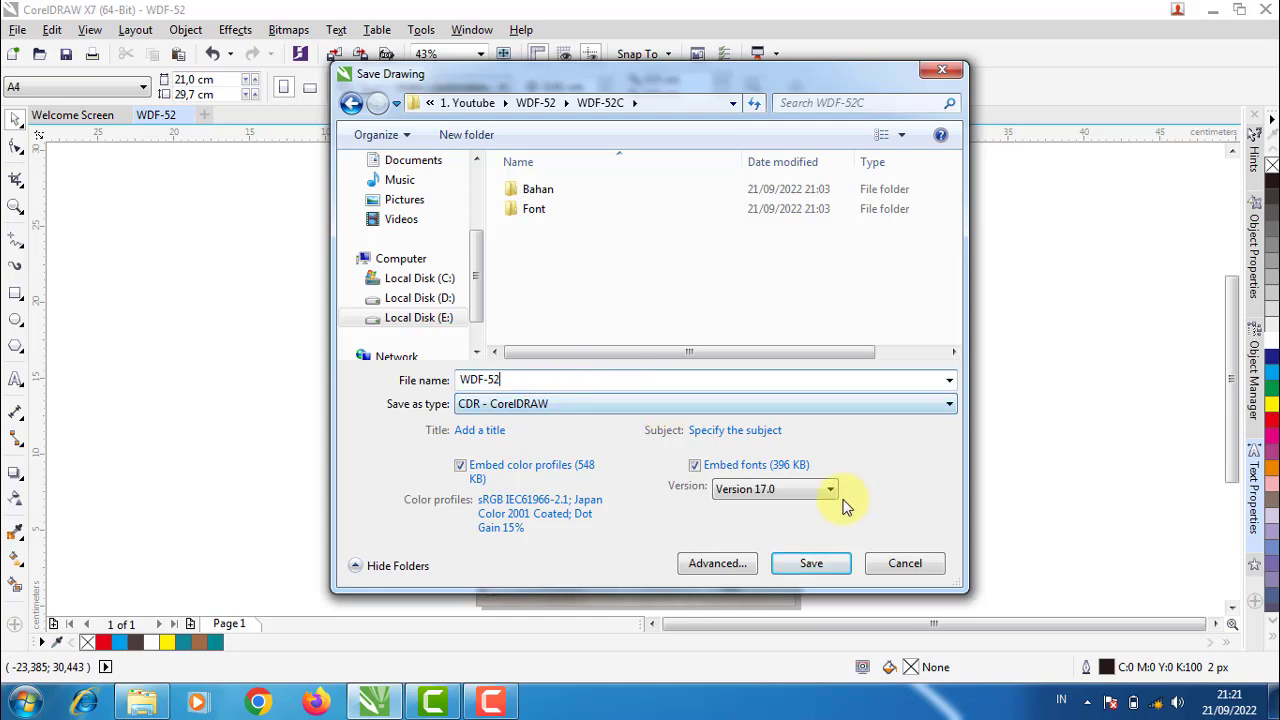
click(816, 565)
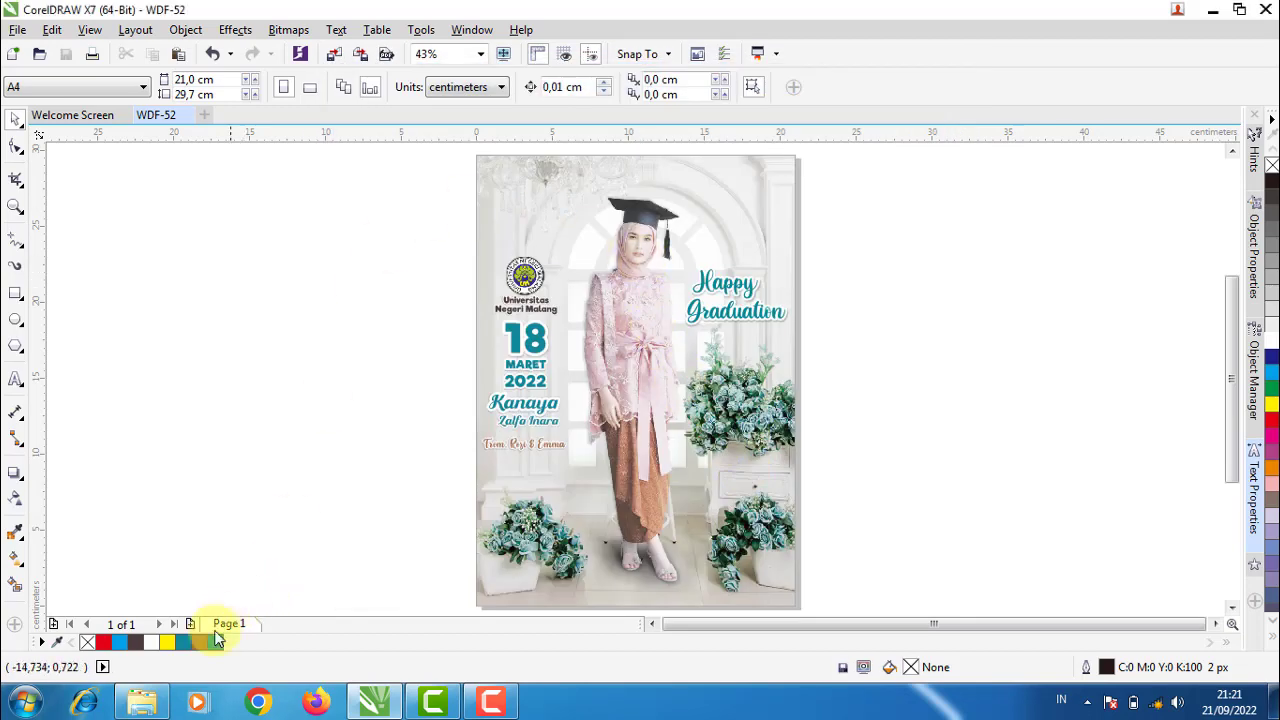
click(130, 700)
Show the WDF-52C folder in Explorer and close the WDF-52.cdr document in CorelDRAW
click(15, 36)
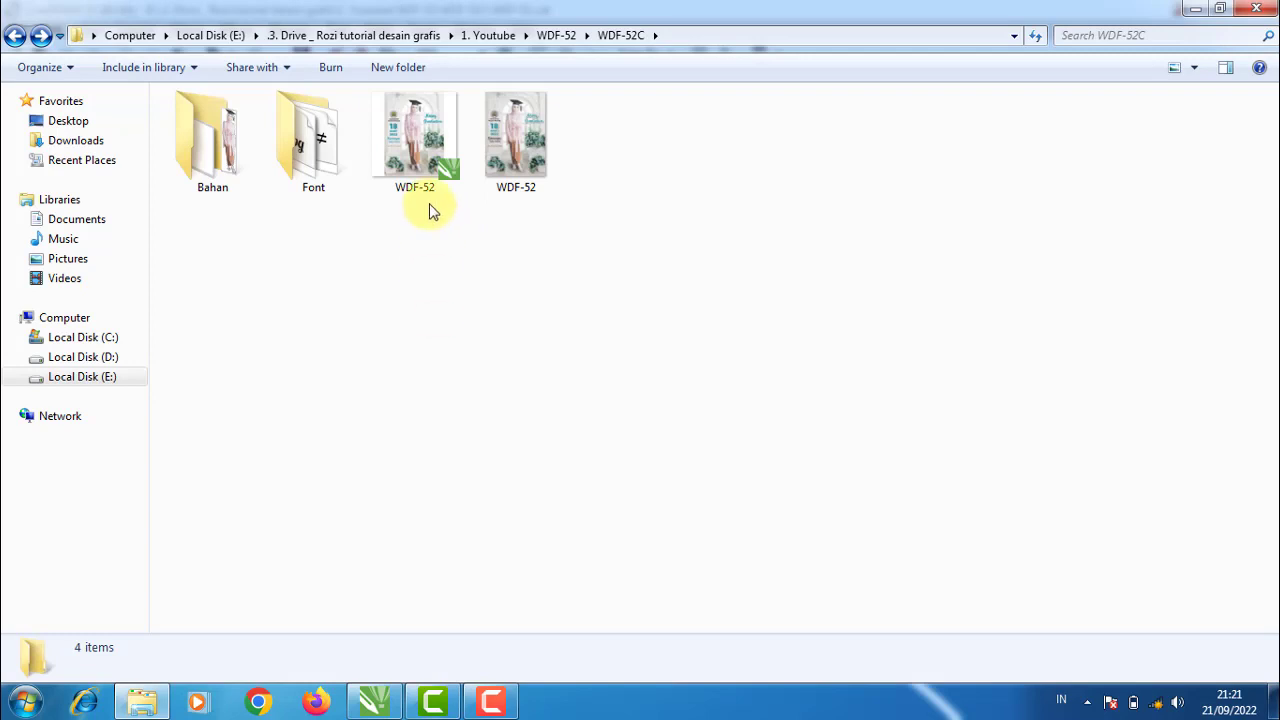
click(390, 708)
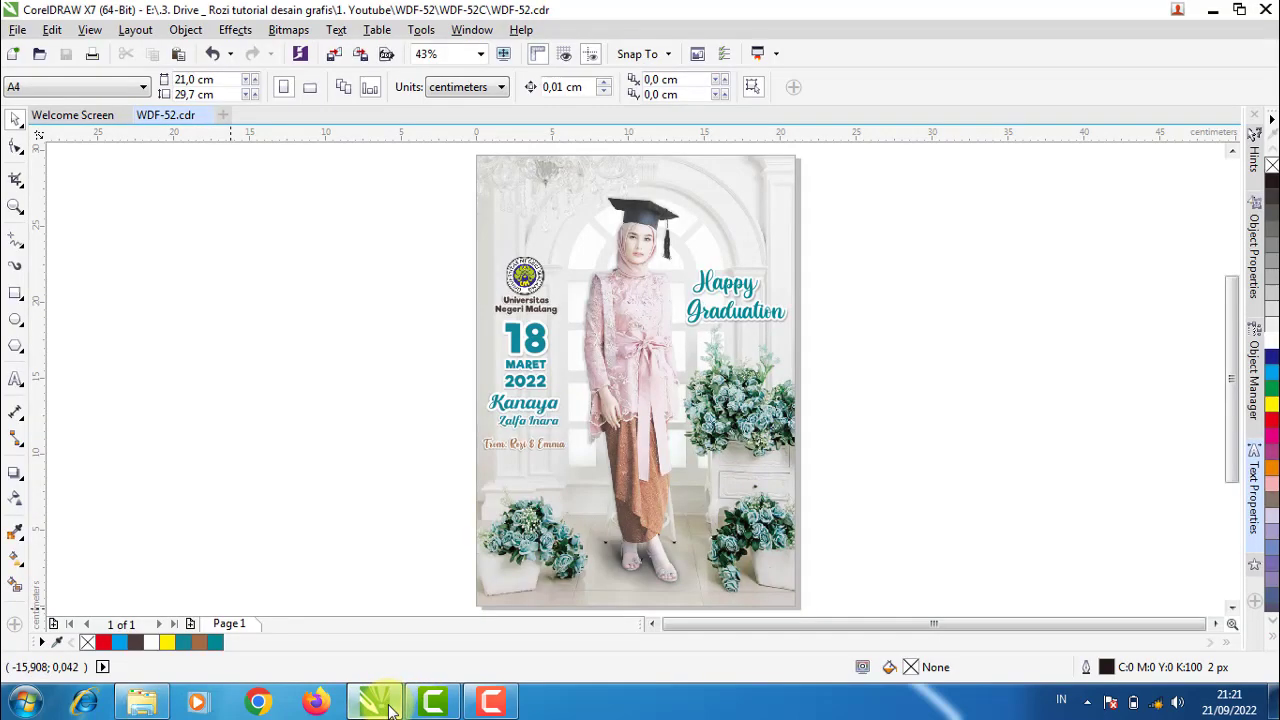
click(204, 115)
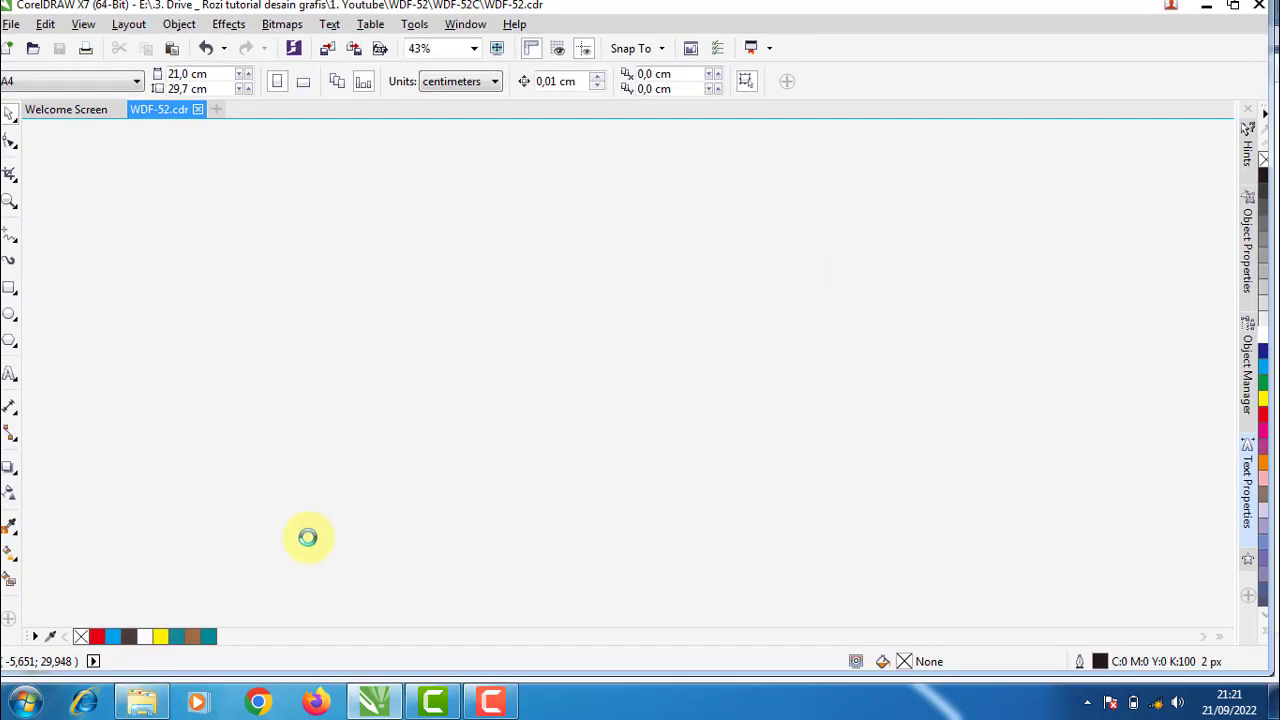
click(145, 702)
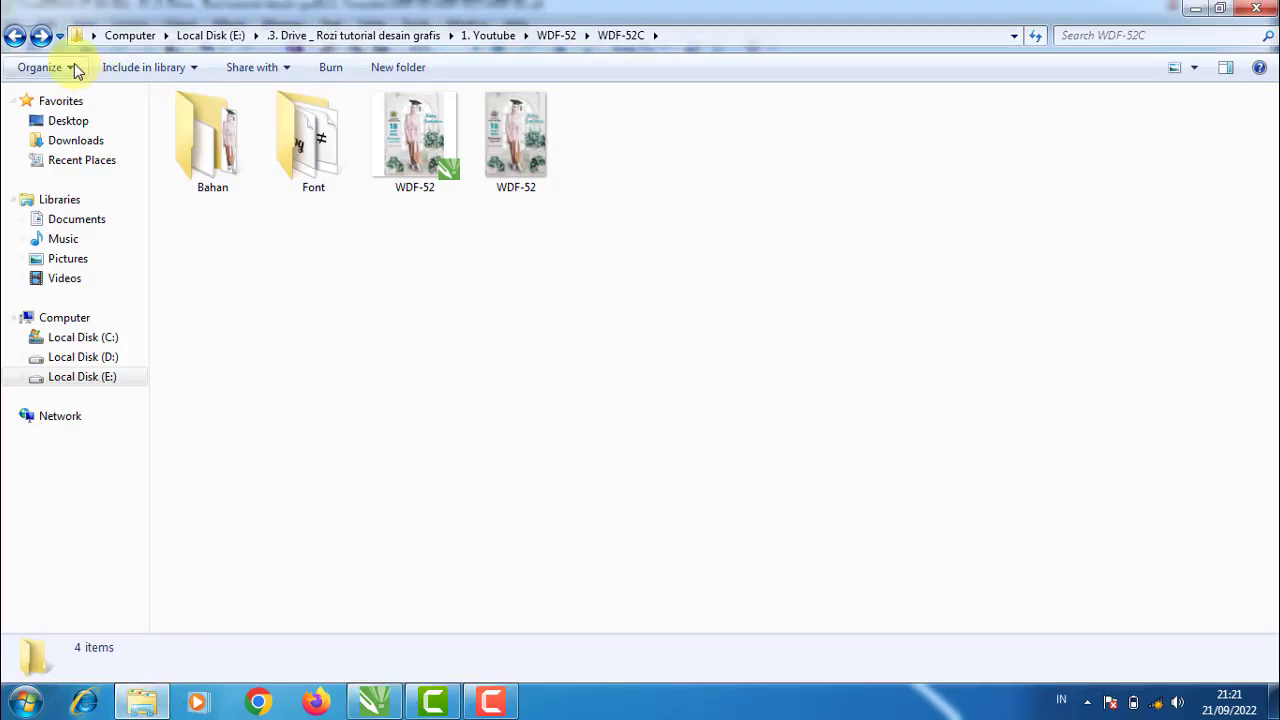
Open the WDF-52 JPEG from the Thumbnail folder in Windows Photo Viewer
click(14, 35)
click(14, 35)
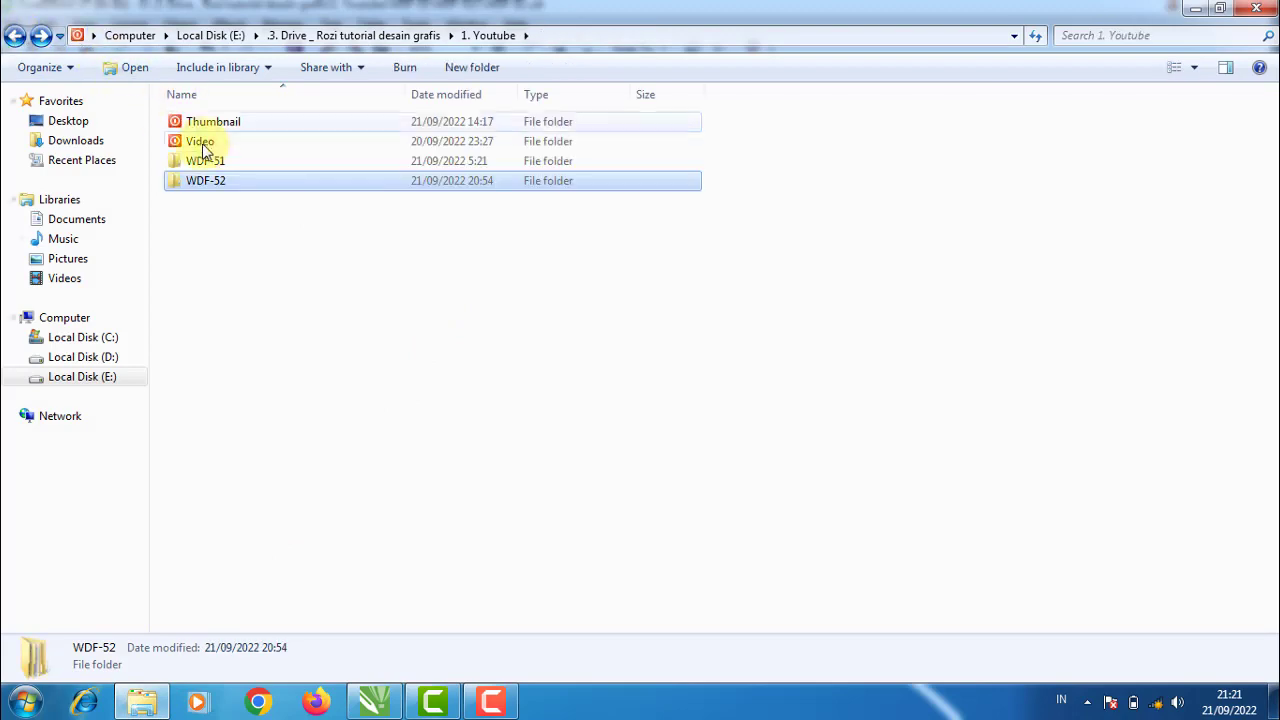
double_click(225, 124)
click(545, 152)
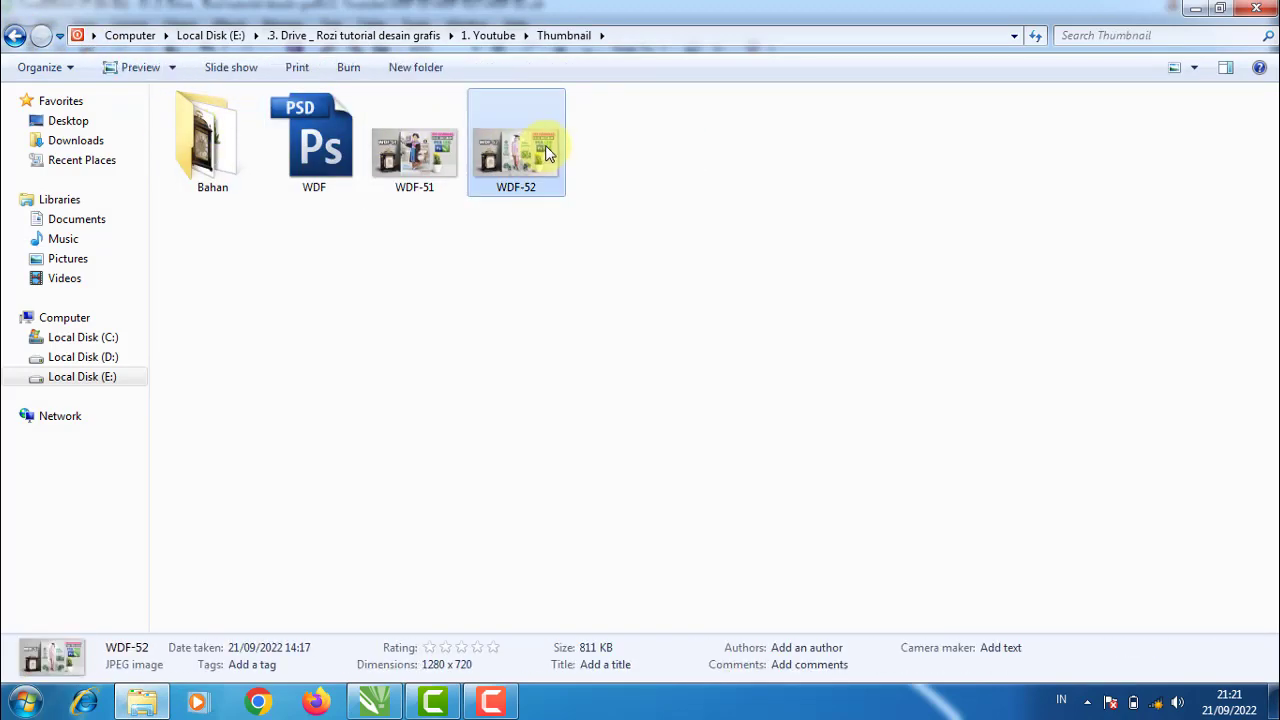
double_click(545, 152)
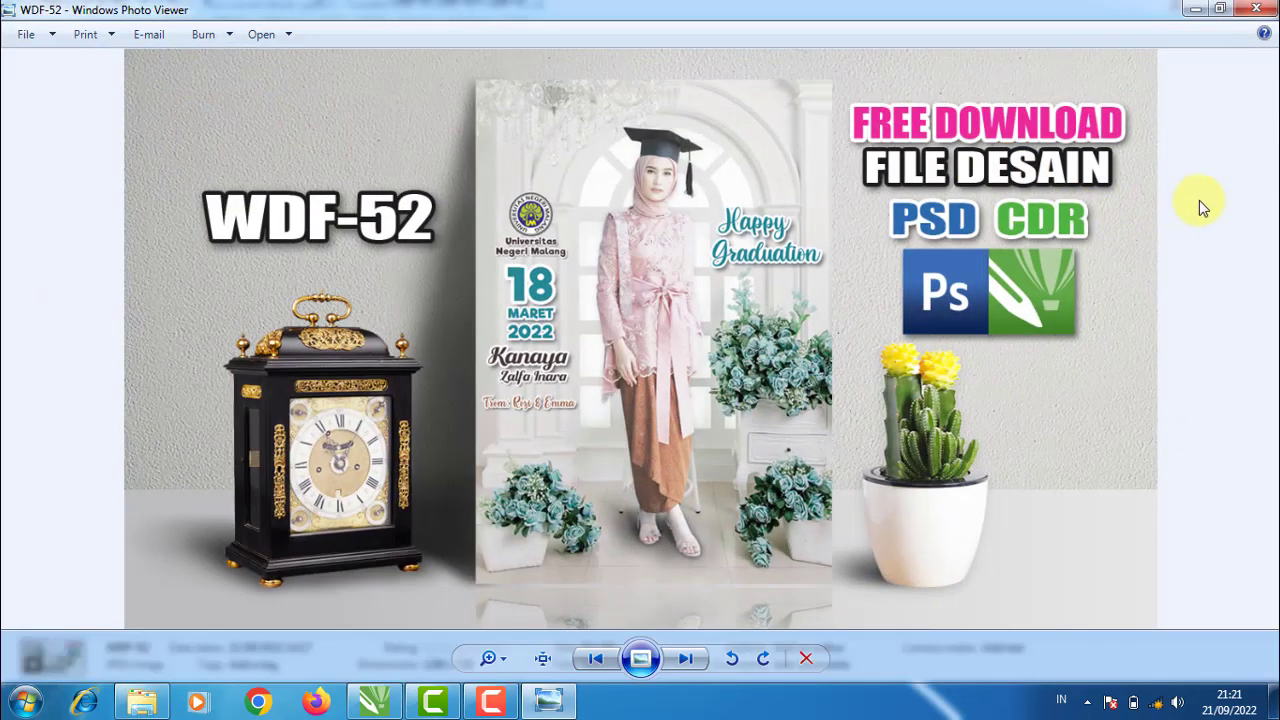